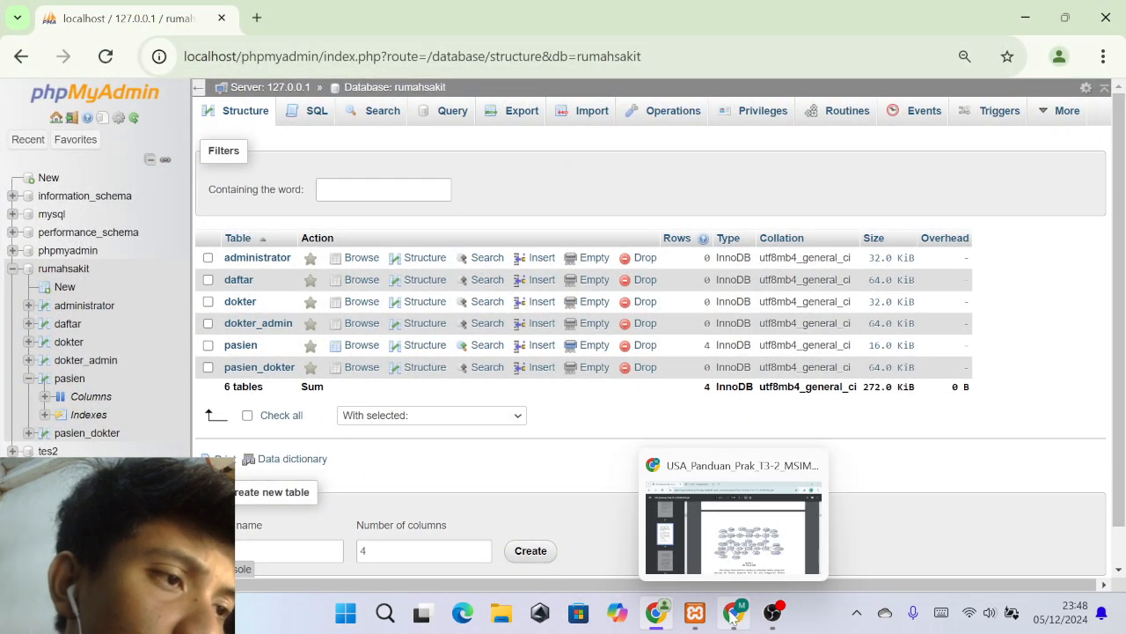
Switch to the USA_Panduan_Prak_T3-2_MSIM4206.pdf guide and read the Commit section's SQL code and the instructions for adding the routine.
{"action": "left_click", "coordinate": [733, 619]}
{"action": "scroll", "coordinate": [754, 467], "scroll_direction": "down", "scroll_amount": 5}
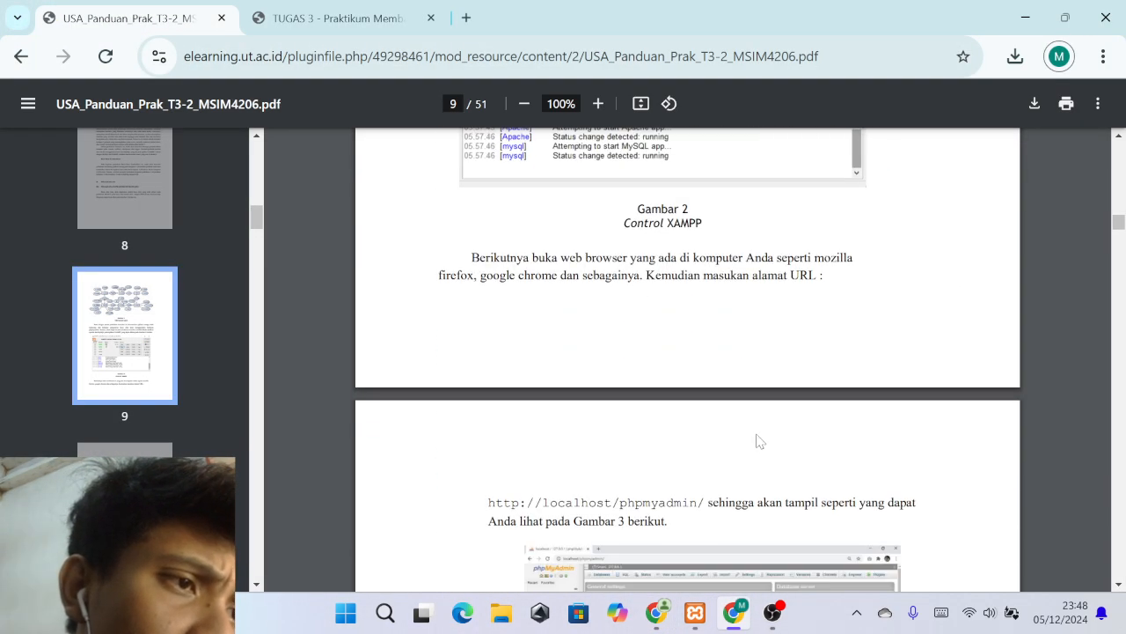
{"action": "scroll", "coordinate": [760, 441], "scroll_direction": "down", "scroll_amount": 15}
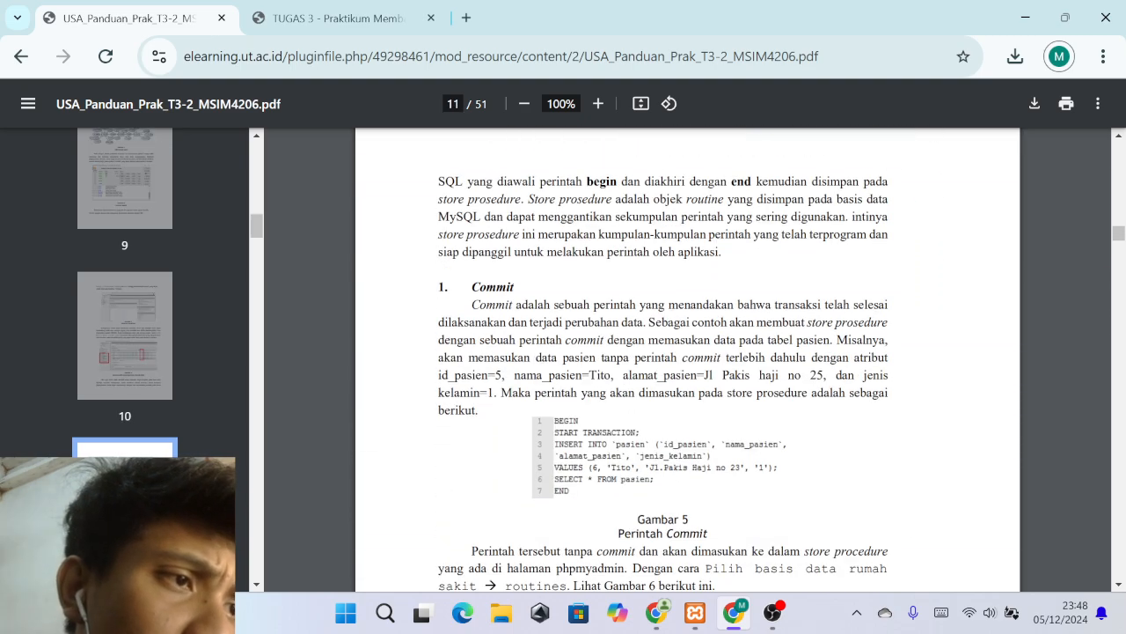
{"action": "scroll", "coordinate": [762, 435], "scroll_direction": "down", "scroll_amount": 1}
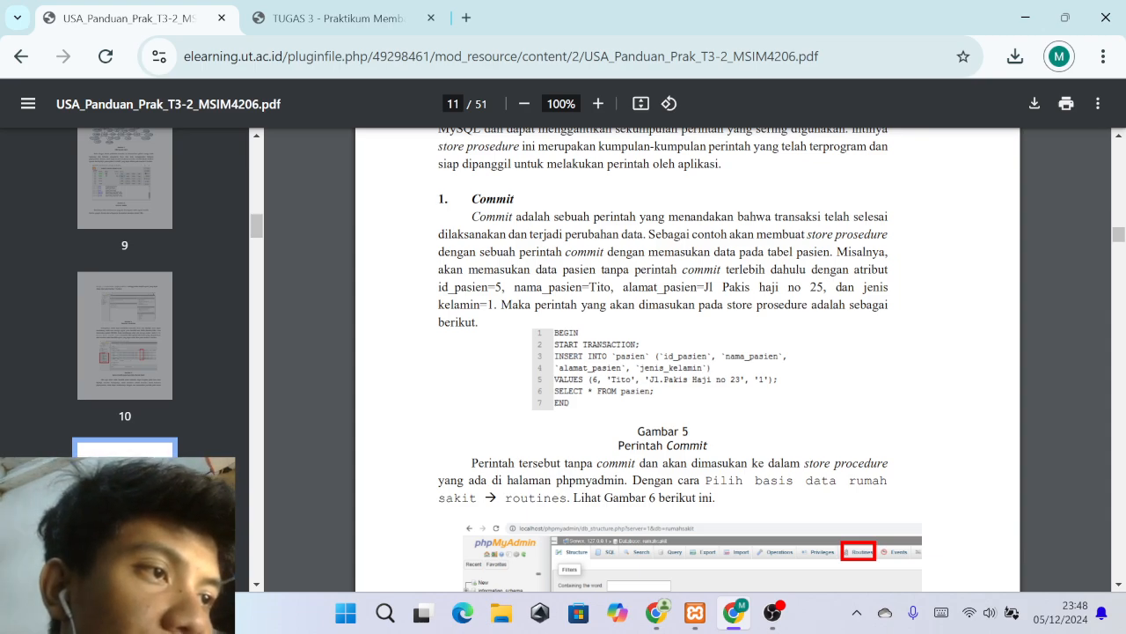
{"action": "scroll", "coordinate": [836, 280], "scroll_direction": "down", "scroll_amount": 2}
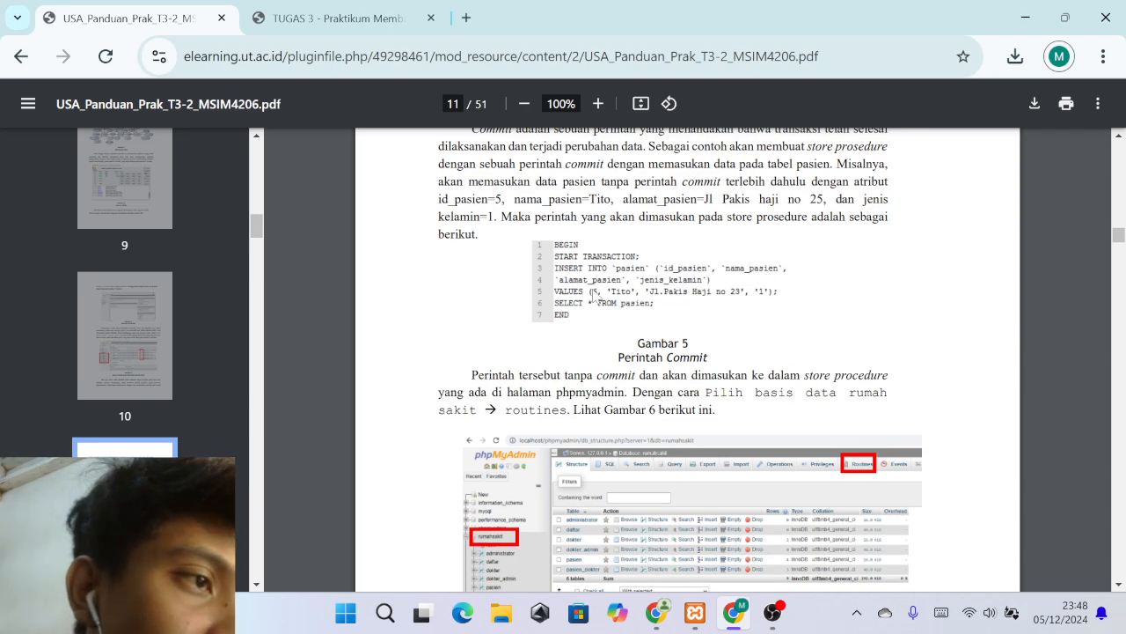
{"action": "scroll", "coordinate": [661, 301], "scroll_direction": "down", "scroll_amount": 1}
{"action": "scroll", "coordinate": [662, 301], "scroll_direction": "down", "scroll_amount": 8}
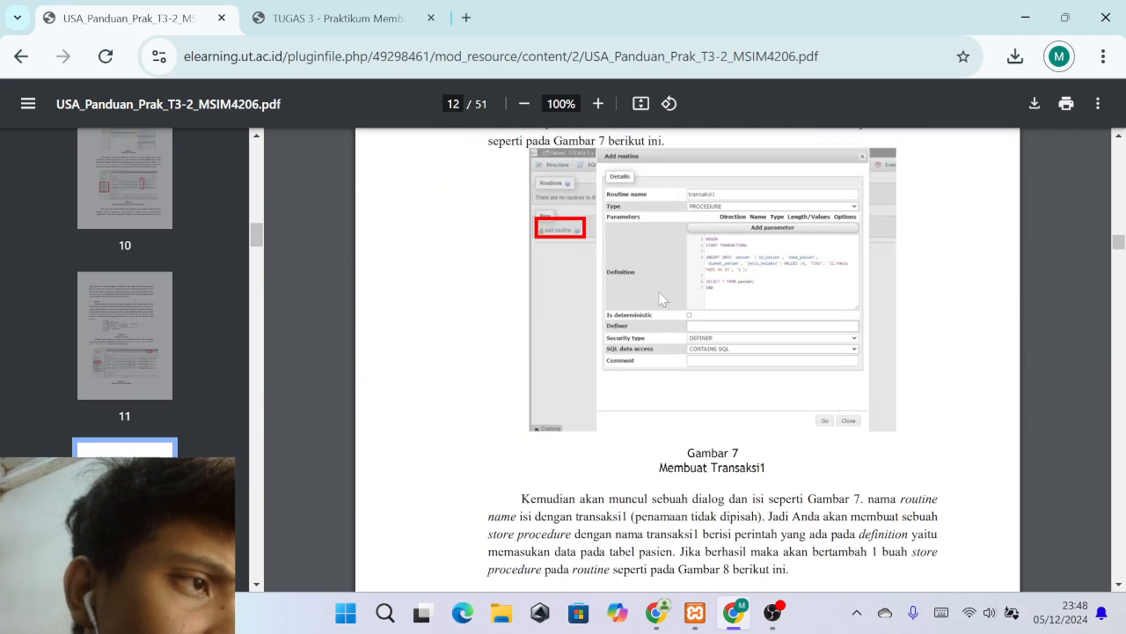
{"action": "scroll", "coordinate": [662, 301], "scroll_direction": "up", "scroll_amount": 1}
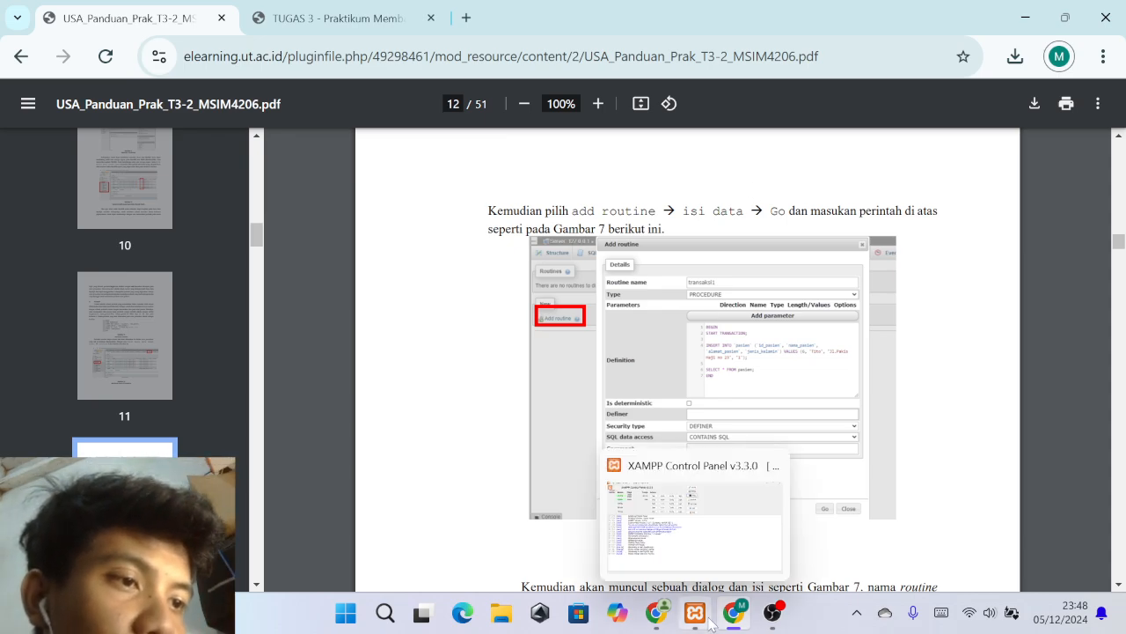
Switch back to phpMyAdmin and start a new routine named transaksi1 in the rumahsakit database.
{"action": "left_click", "coordinate": [666, 621]}
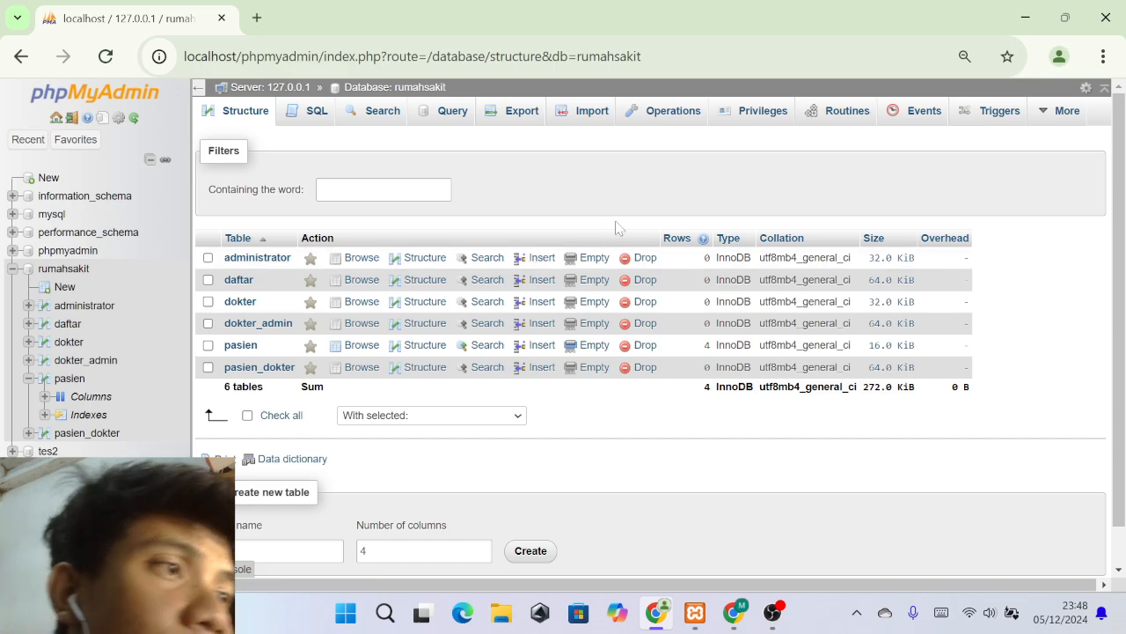
{"action": "left_click", "coordinate": [1068, 128]}
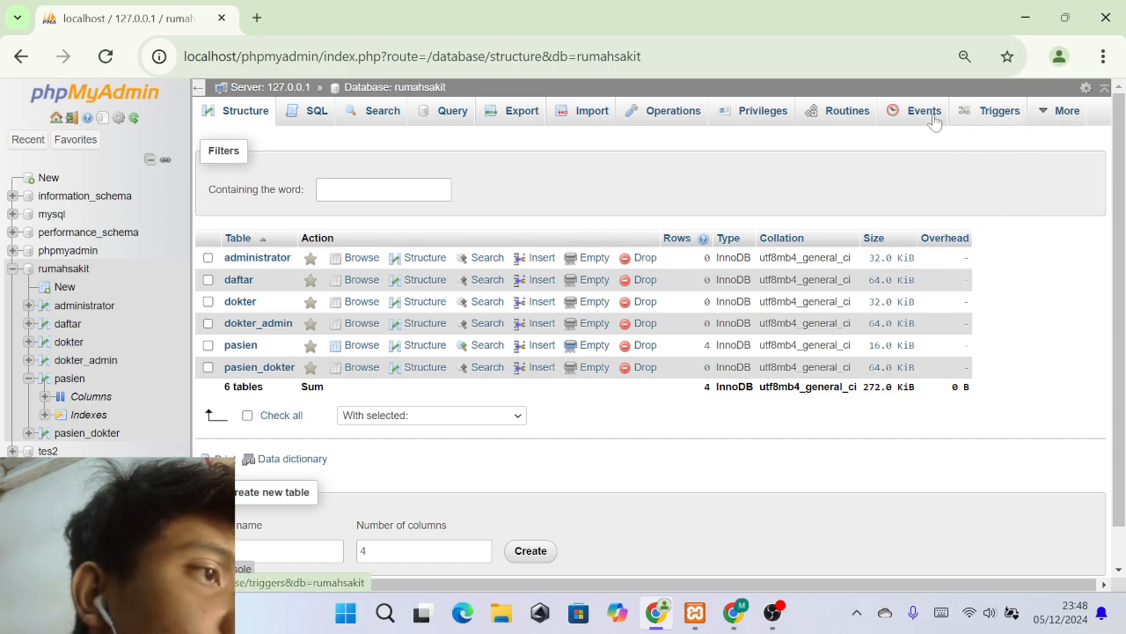
{"action": "left_click", "coordinate": [845, 116]}
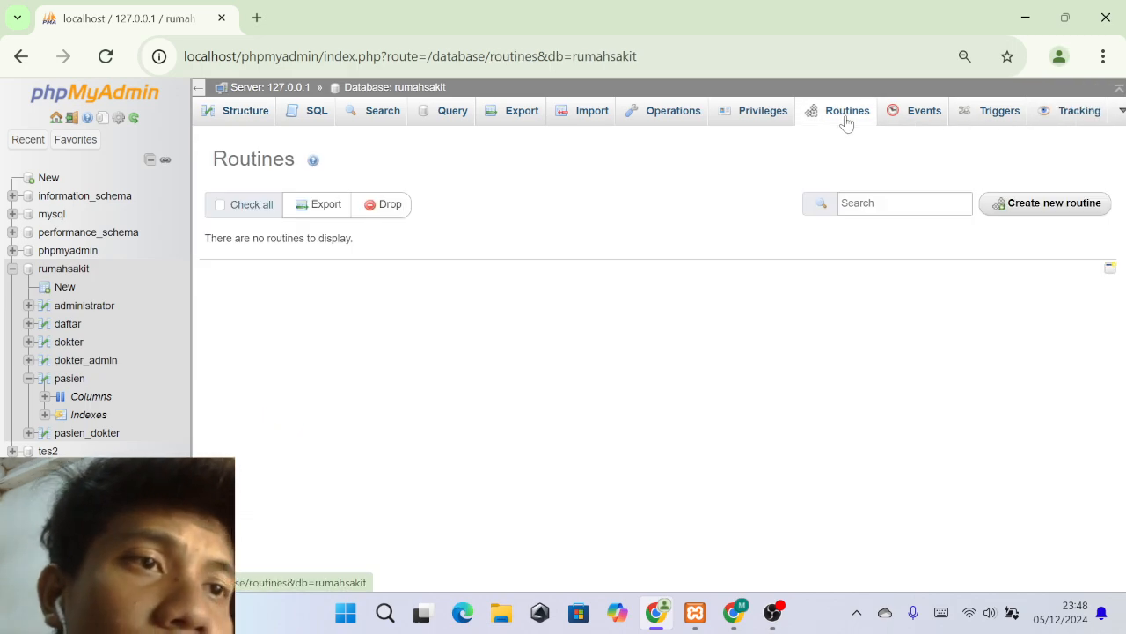
{"action": "left_click", "coordinate": [1022, 208]}
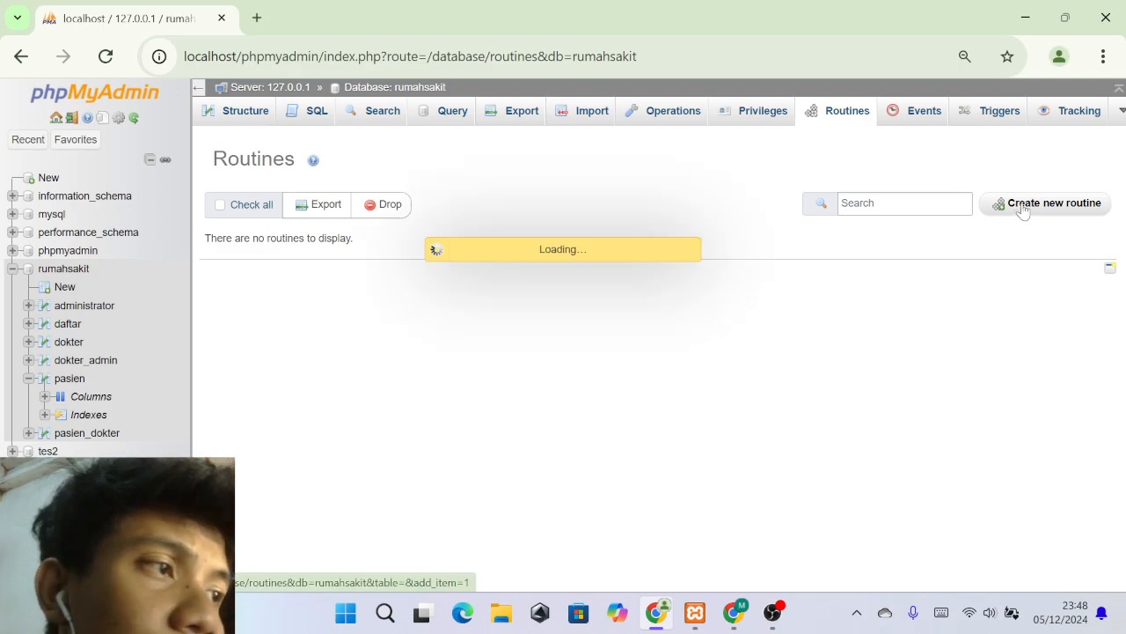
{"action": "left_click", "coordinate": [466, 280]}
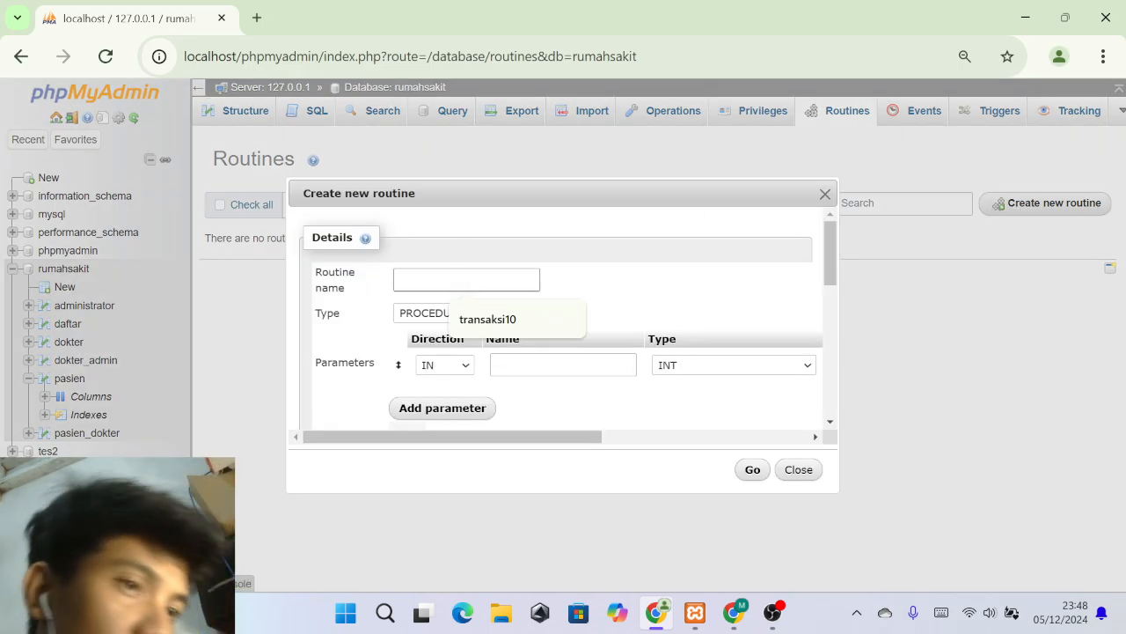
{"action": "type", "text": "tra"}
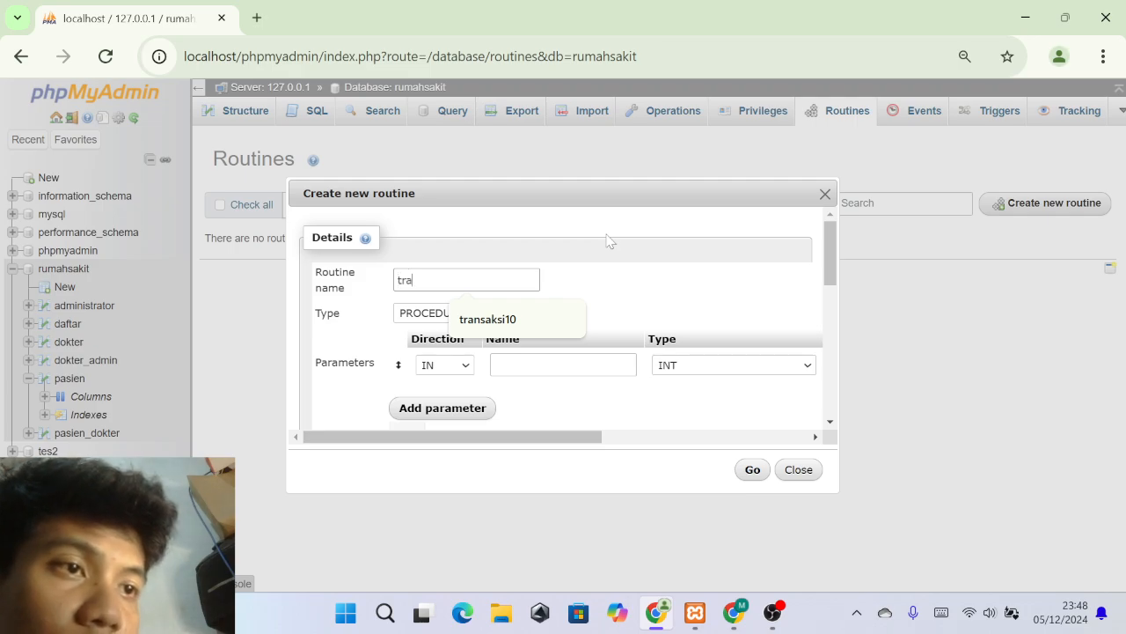
{"action": "type", "text": "nsaksi1"}
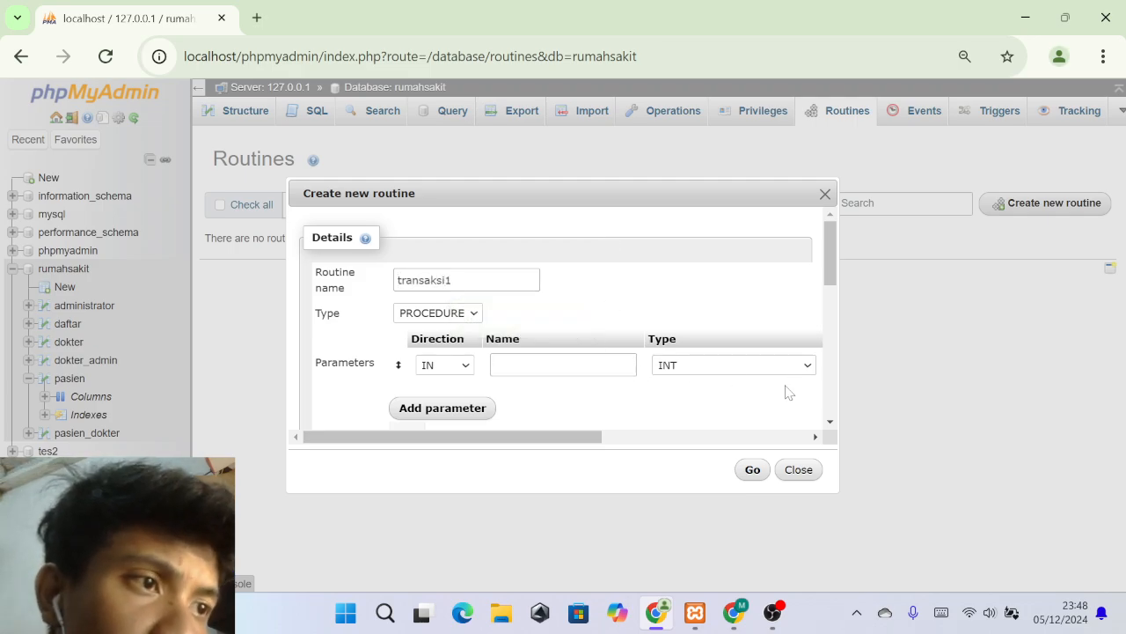
Remove the empty parameter row from the new routine.
{"action": "scroll", "coordinate": [580, 409], "scroll_direction": "down", "scroll_amount": 1}
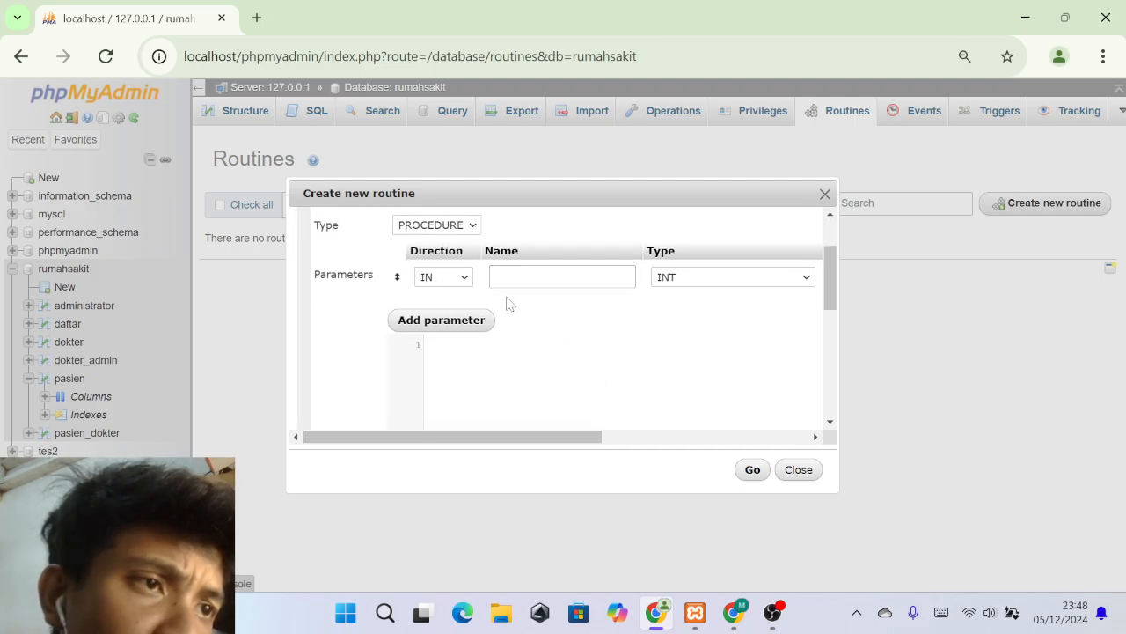
{"action": "left_click_drag", "start_coordinate": [485, 437], "coordinate": [709, 422]}
{"action": "left_click", "coordinate": [802, 280]}
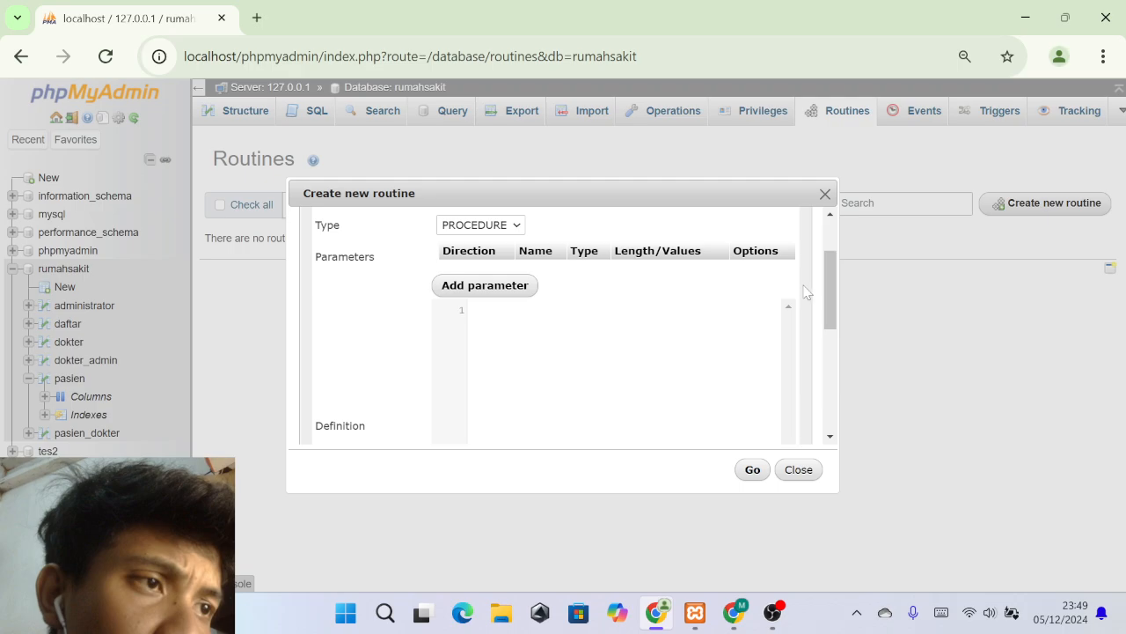
Begin the routine's definition with BEGIN and START TRANSACTION; on separate lines.
{"action": "left_click", "coordinate": [542, 343]}
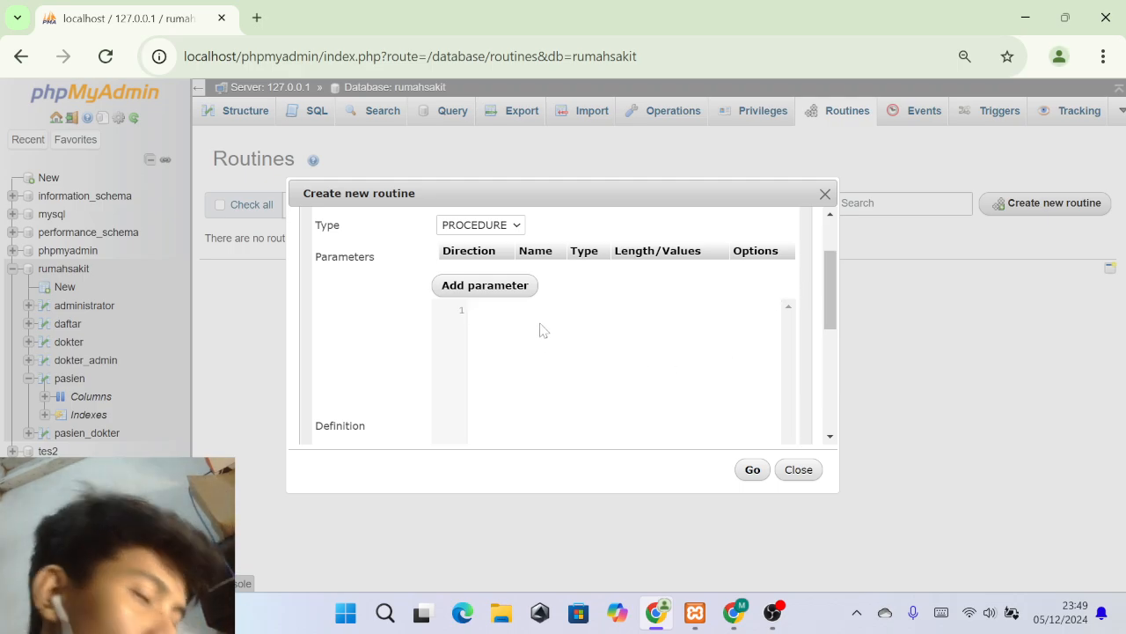
{"action": "type", "text": "BE"}
{"action": "key", "text": "Down"}
{"action": "key", "text": "Down"}
{"action": "key", "text": "Return"}
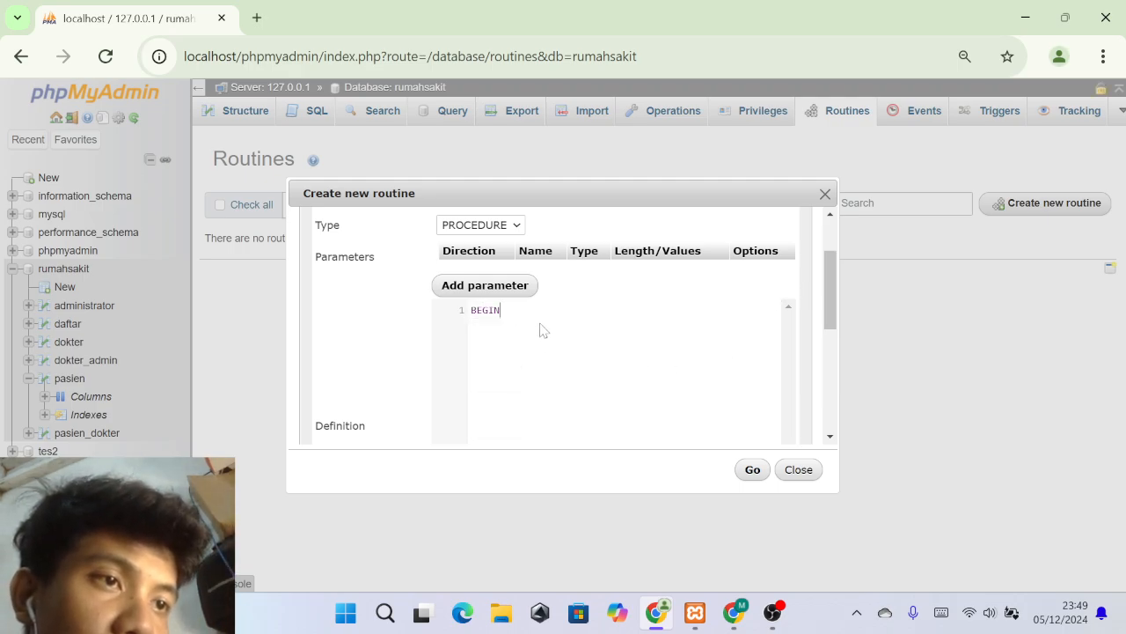
{"action": "key", "text": "Return"}
{"action": "type", "text": "S"}
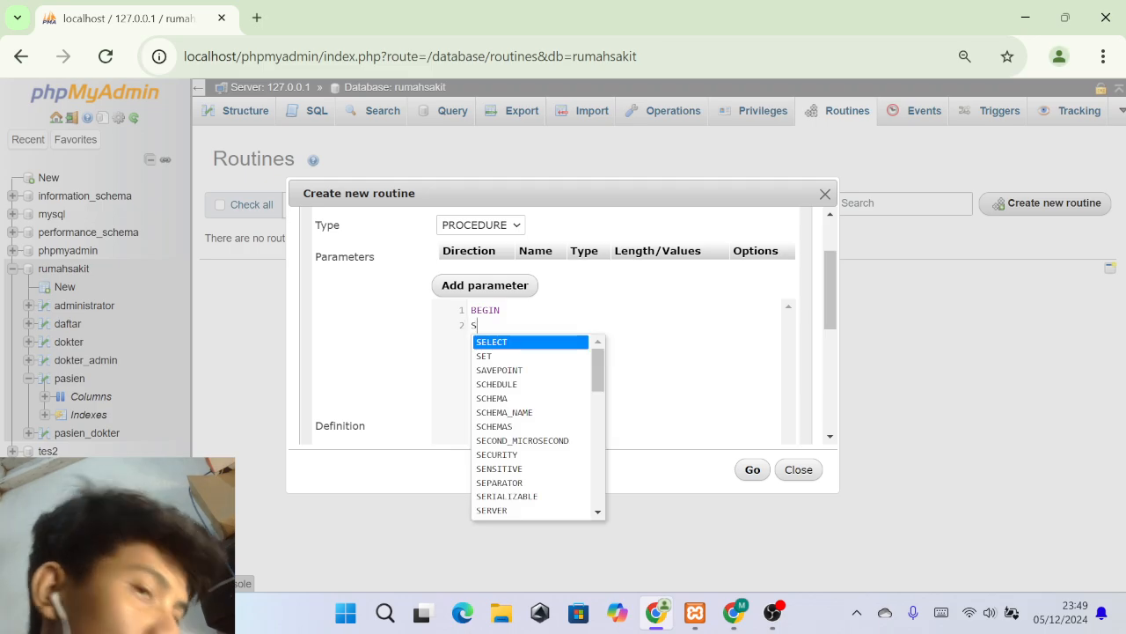
{"action": "type", "text": "TART "}
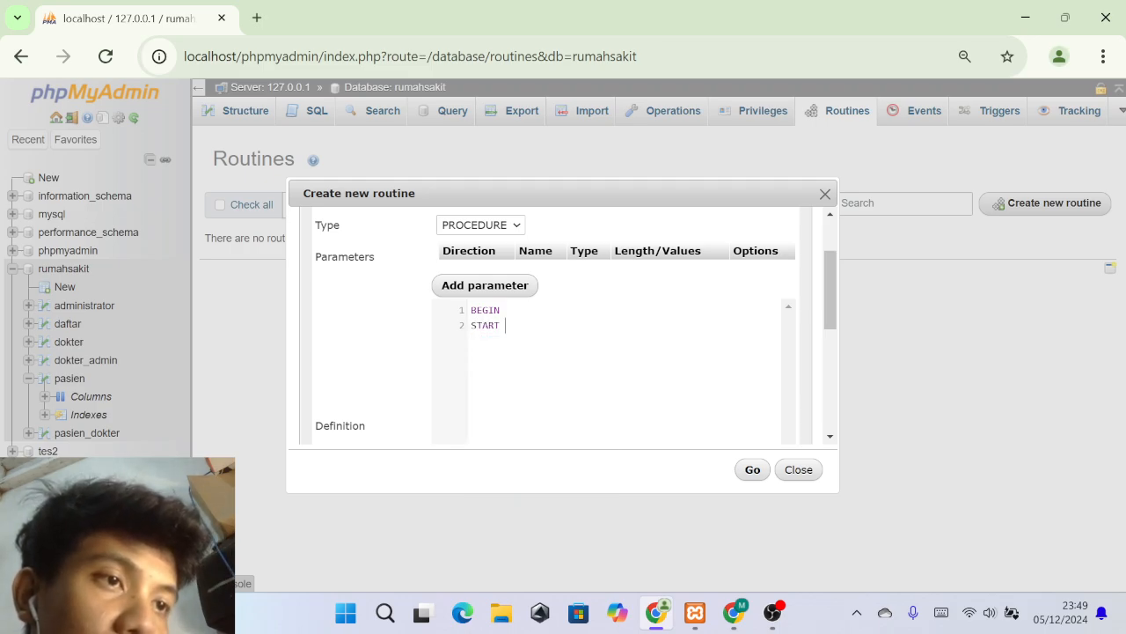
{"action": "type", "text": "TRA"}
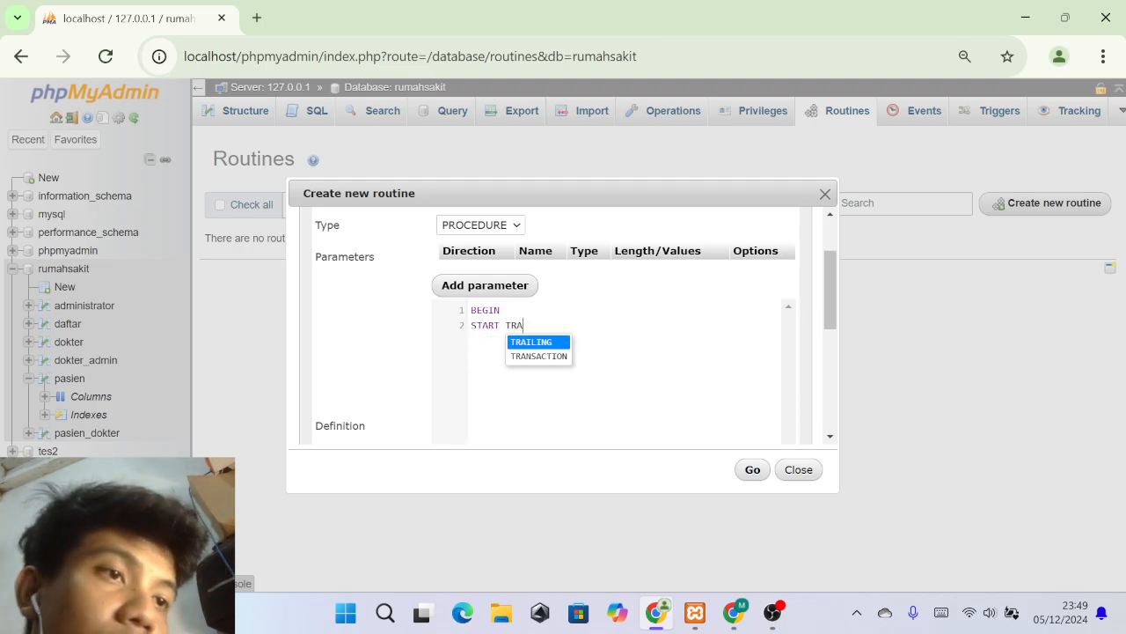
{"action": "key", "text": "Down"}
{"action": "key", "text": "Return"}
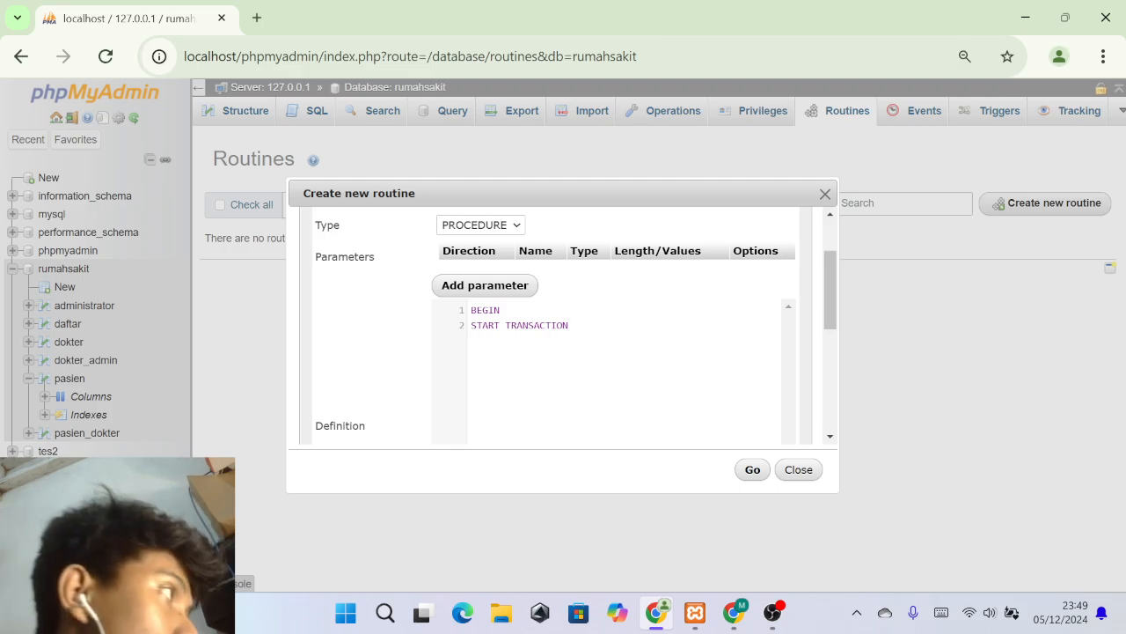
{"action": "type", "text": ";"}
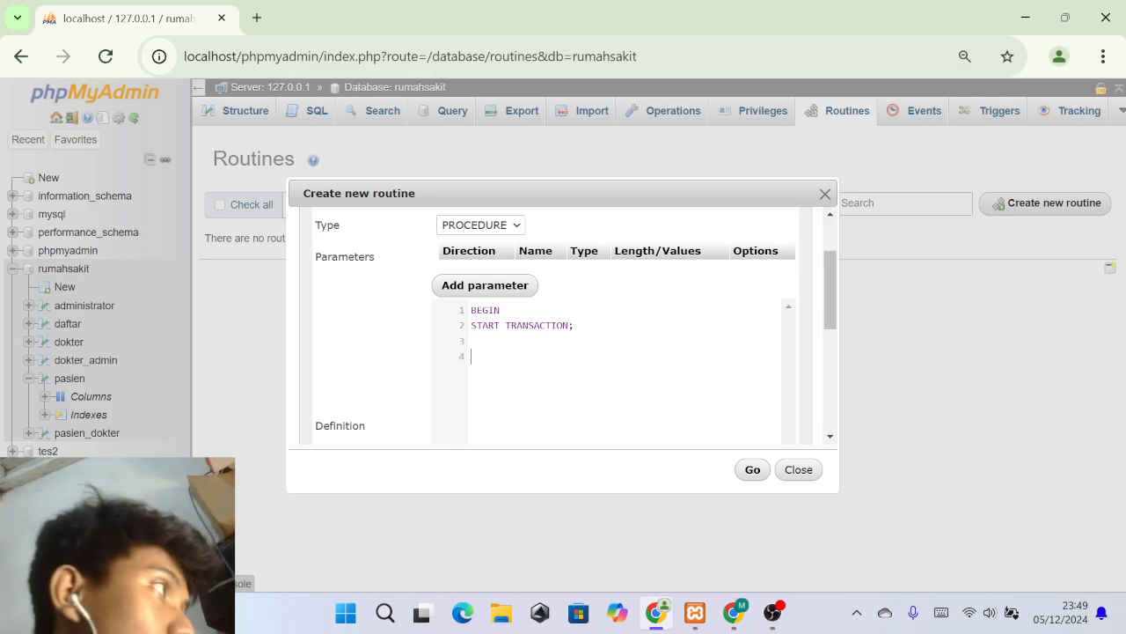
Add an INSERT INTO 'pasien' statement below the transaction start, separated by a blank line.
{"action": "type", "text": "INSERT "}
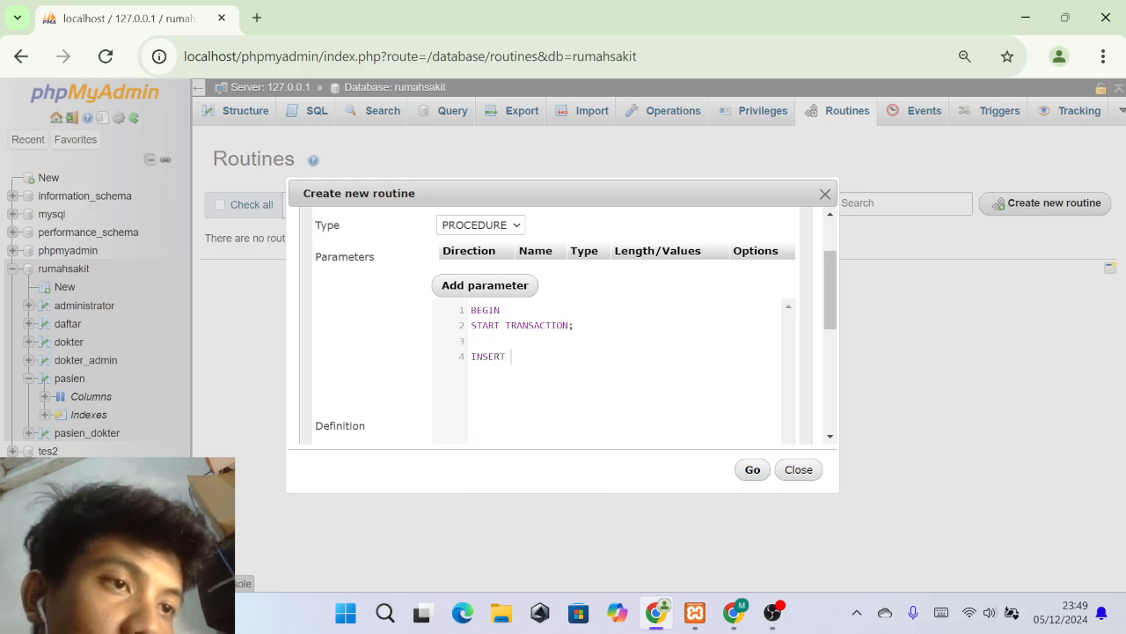
{"action": "type", "text": "INTO "}
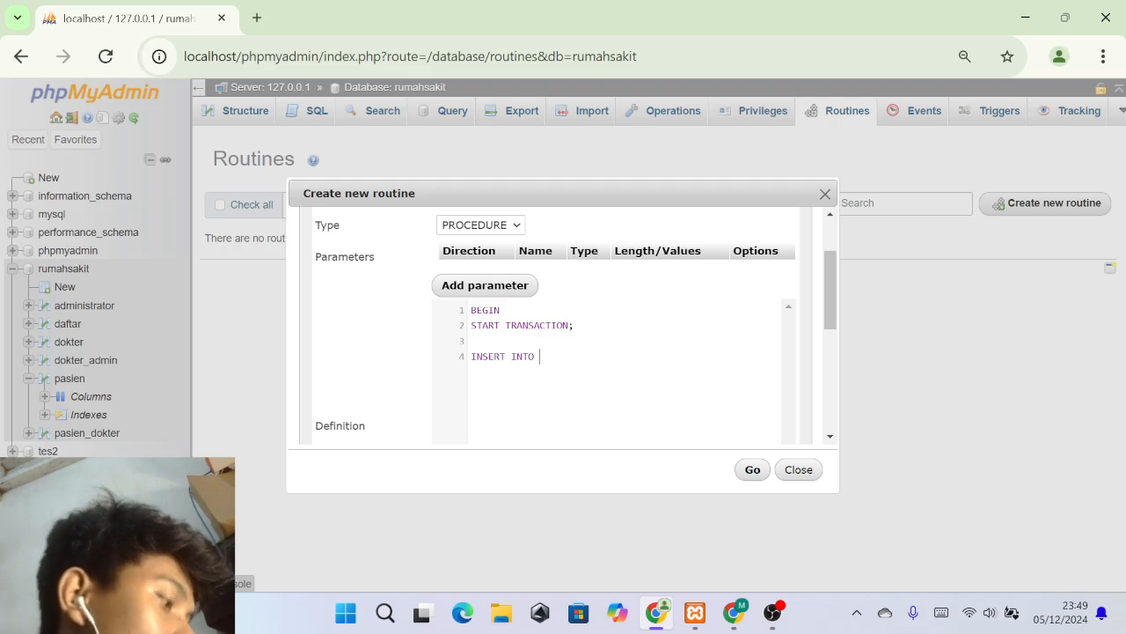
{"action": "type", "text": "'pasien"}
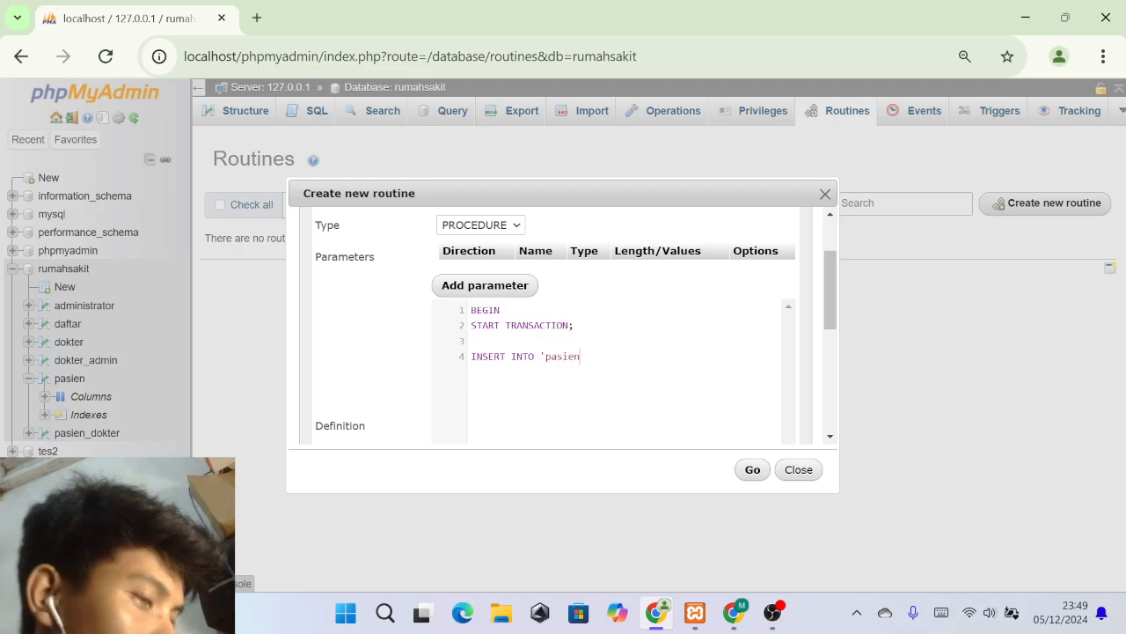
{"action": "type", "text": "' "}
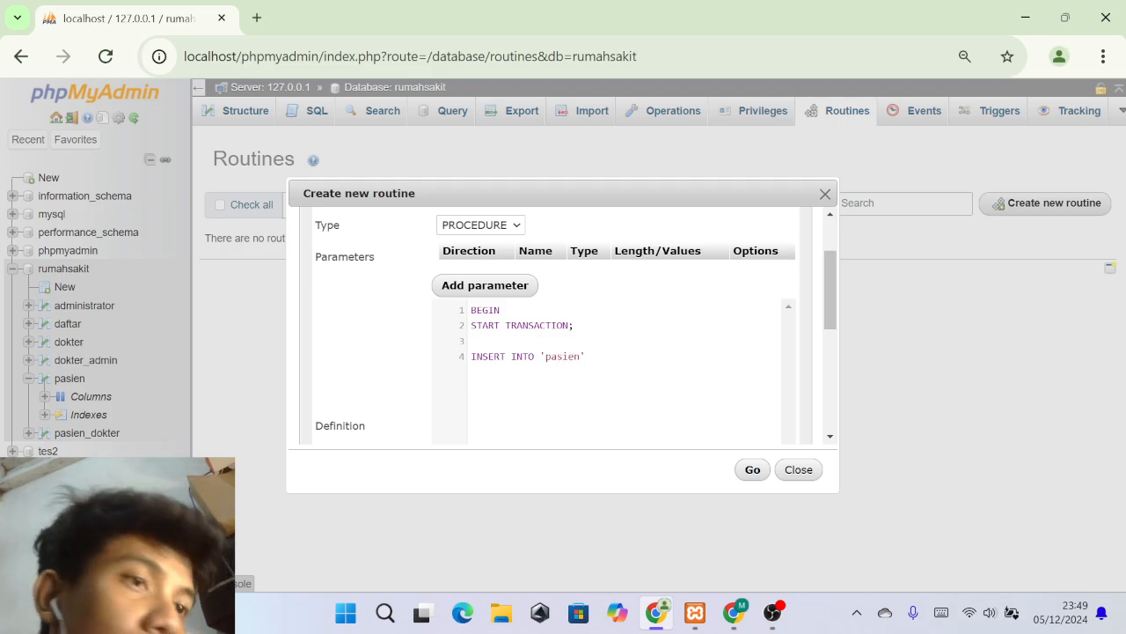
Open the column list of the INSERT statement with 'id_pasien' and 'nama_pasien', separated by commas.
{"action": "type", "text": "("}
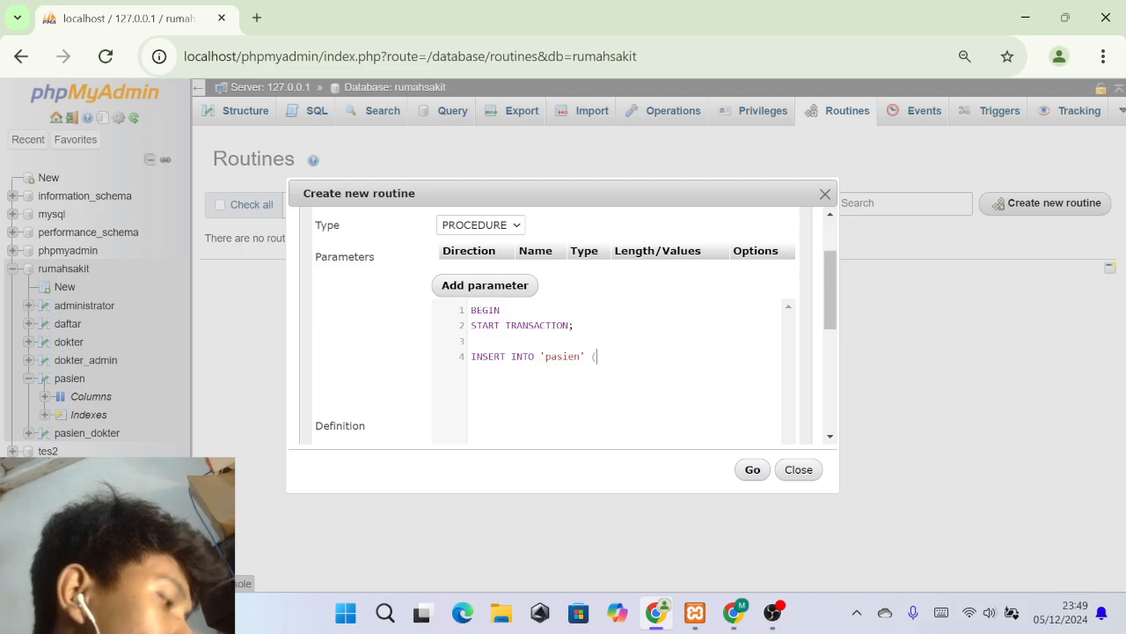
{"action": "type", "text": "'id"}
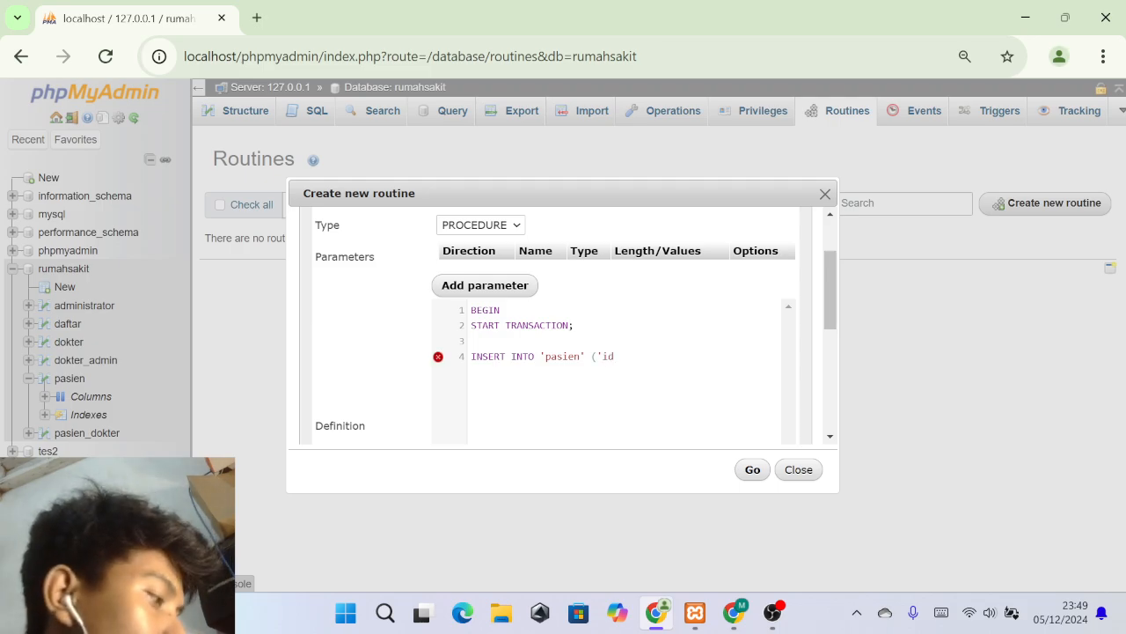
{"action": "type", "text": "_pasie"}
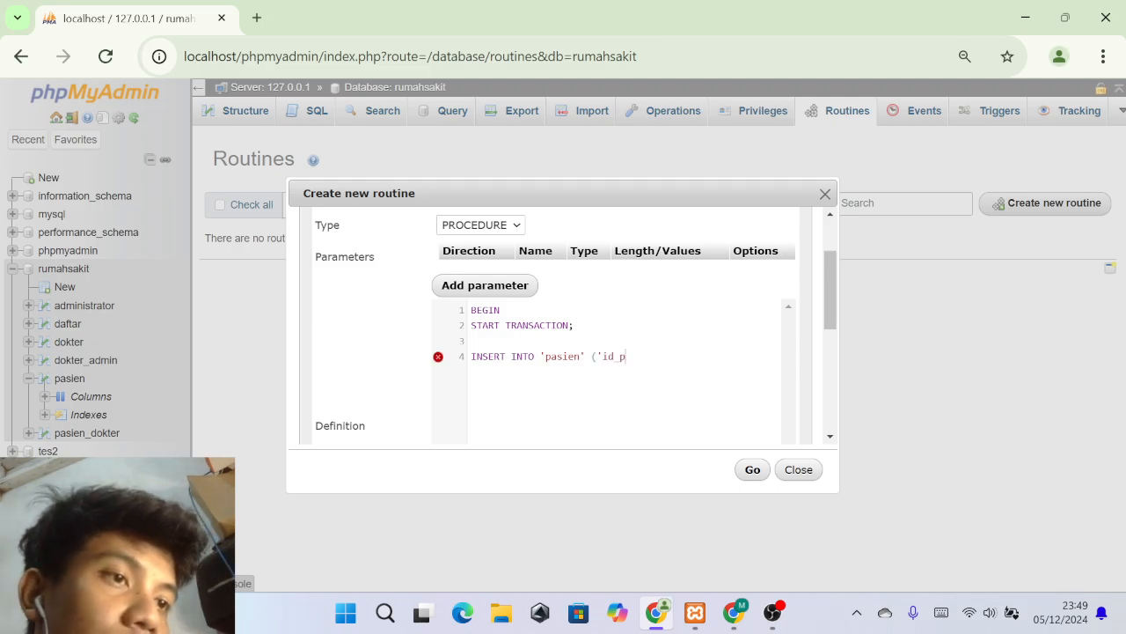
{"action": "type", "text": "n"}
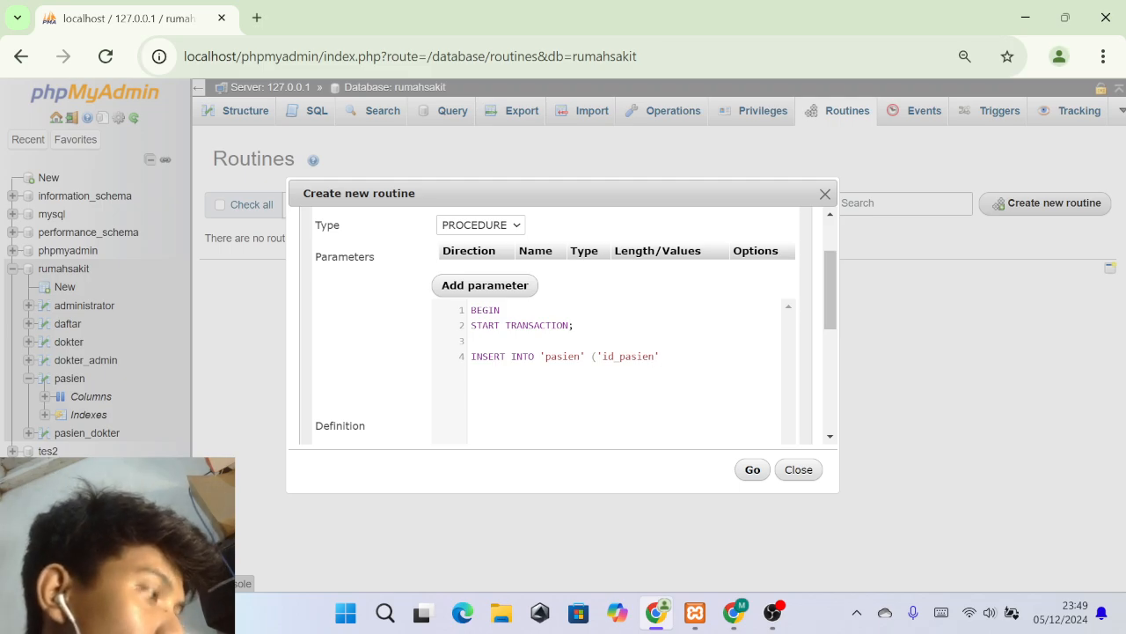
{"action": "type", "text": " , "}
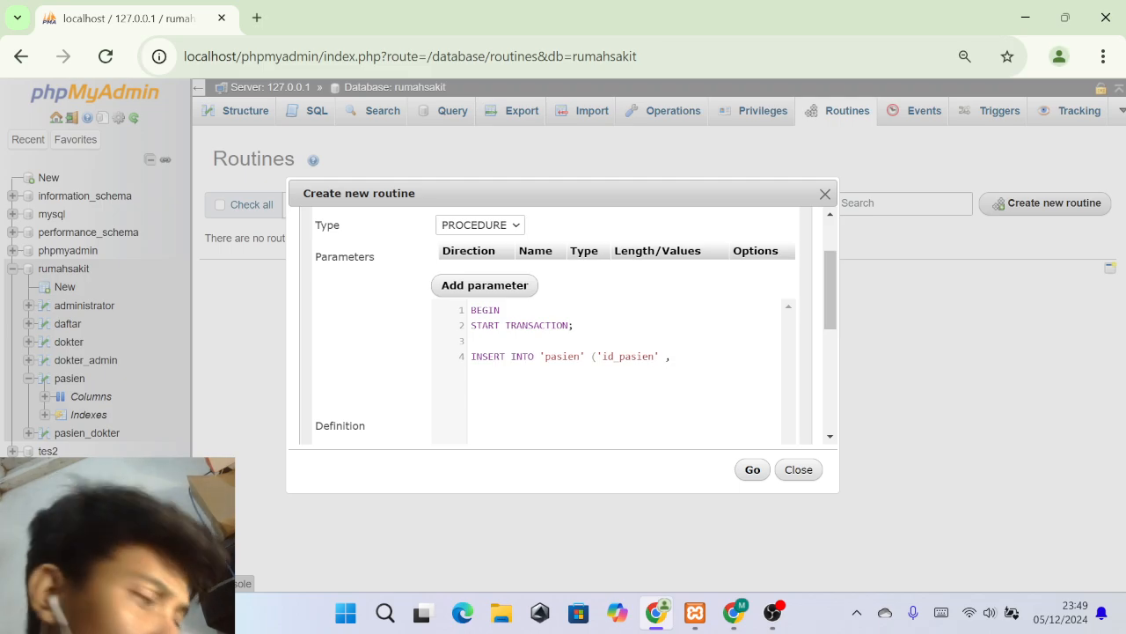
{"action": "type", "text": "'nama"}
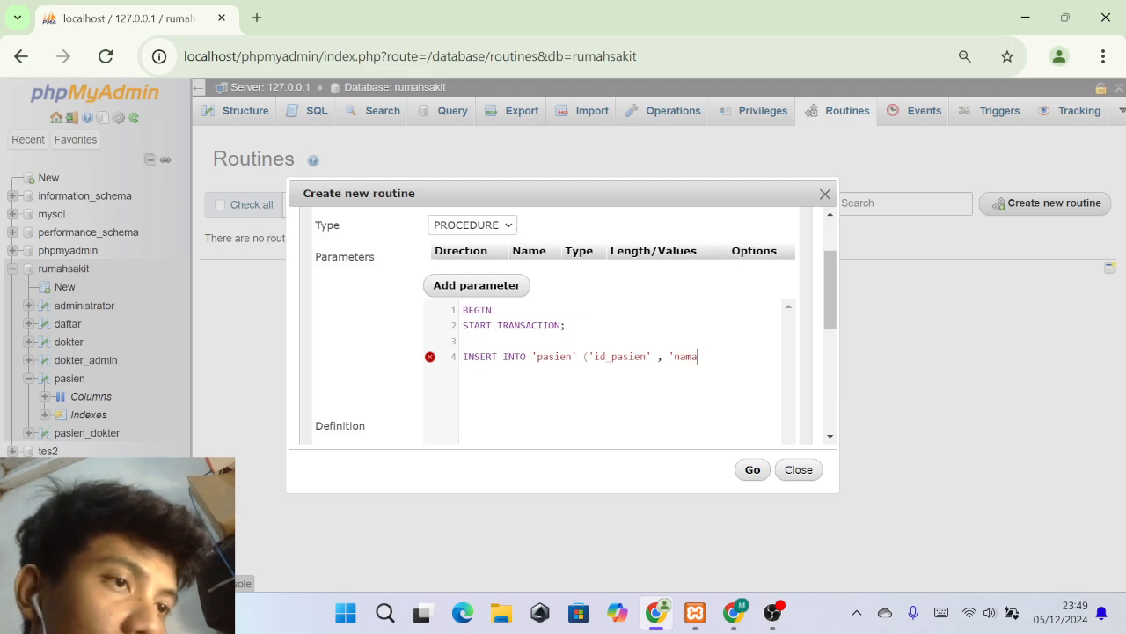
{"action": "type", "text": "_pasien"}
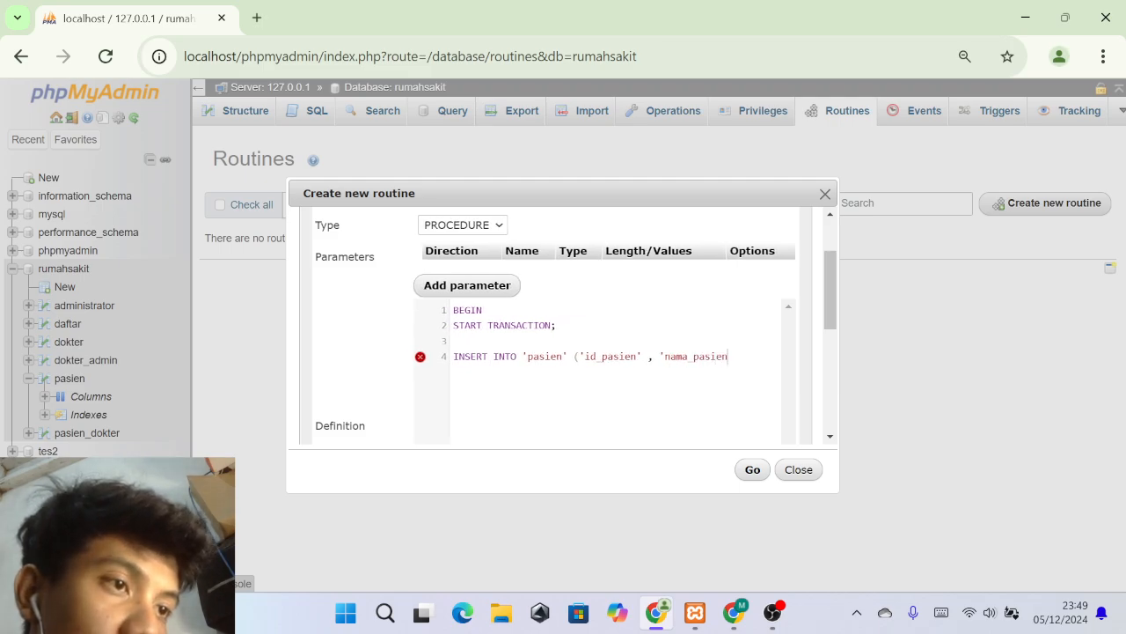
{"action": "type", "text": "' , "}
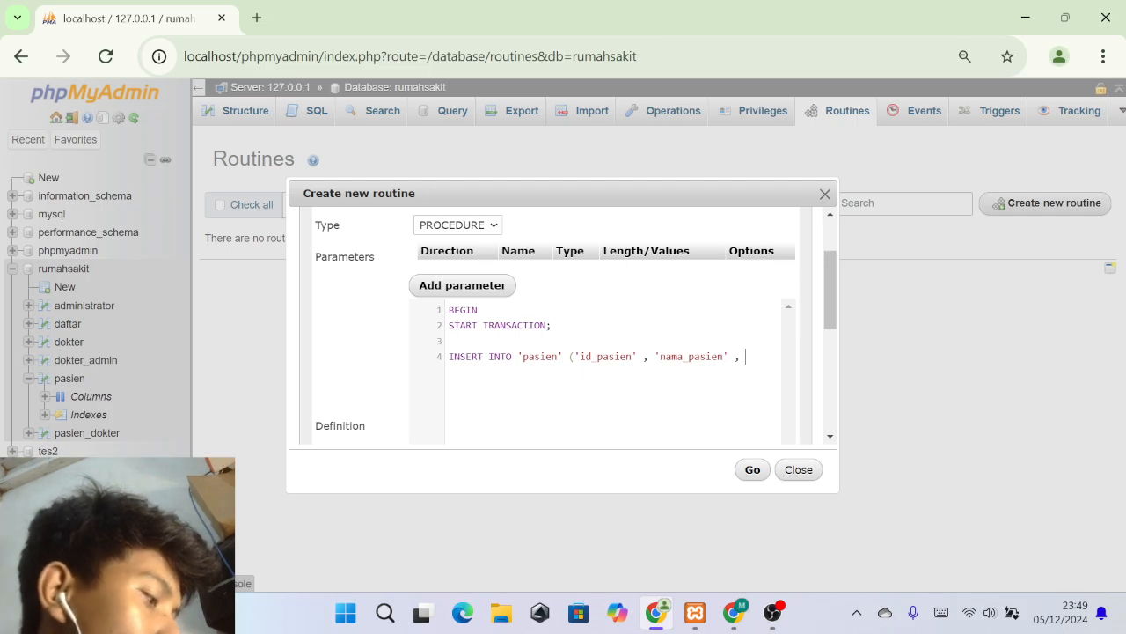
Add 'alamat_pasien' and 'jenis_kelamin' to the INSERT column list and close its parenthesis.
{"action": "type", "text": "'alamat"}
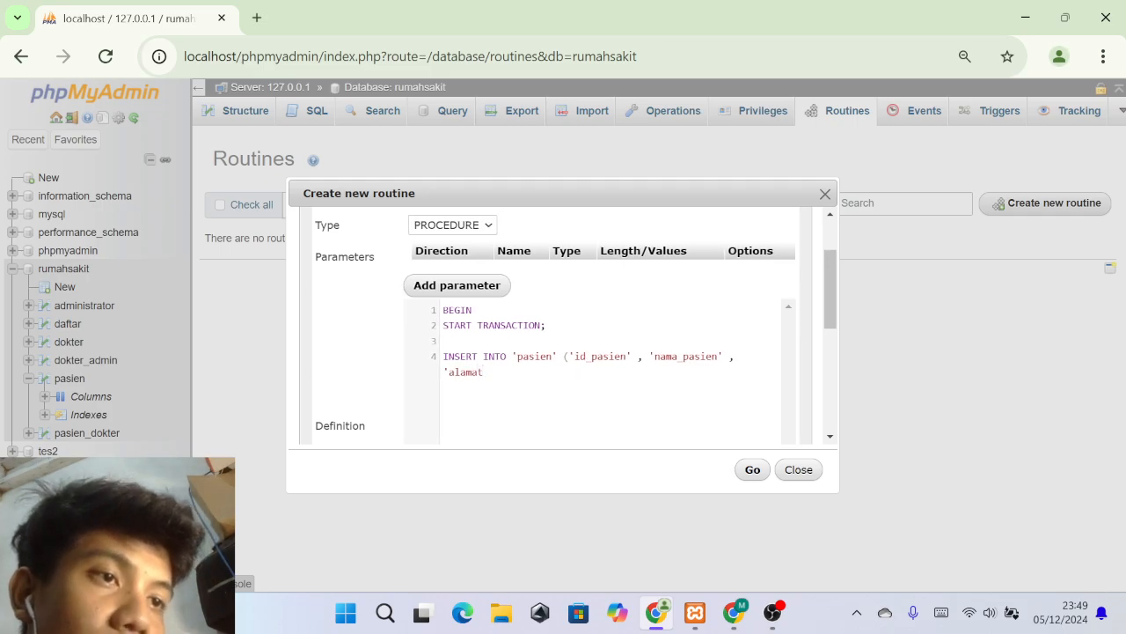
{"action": "type", "text": "_pasien"}
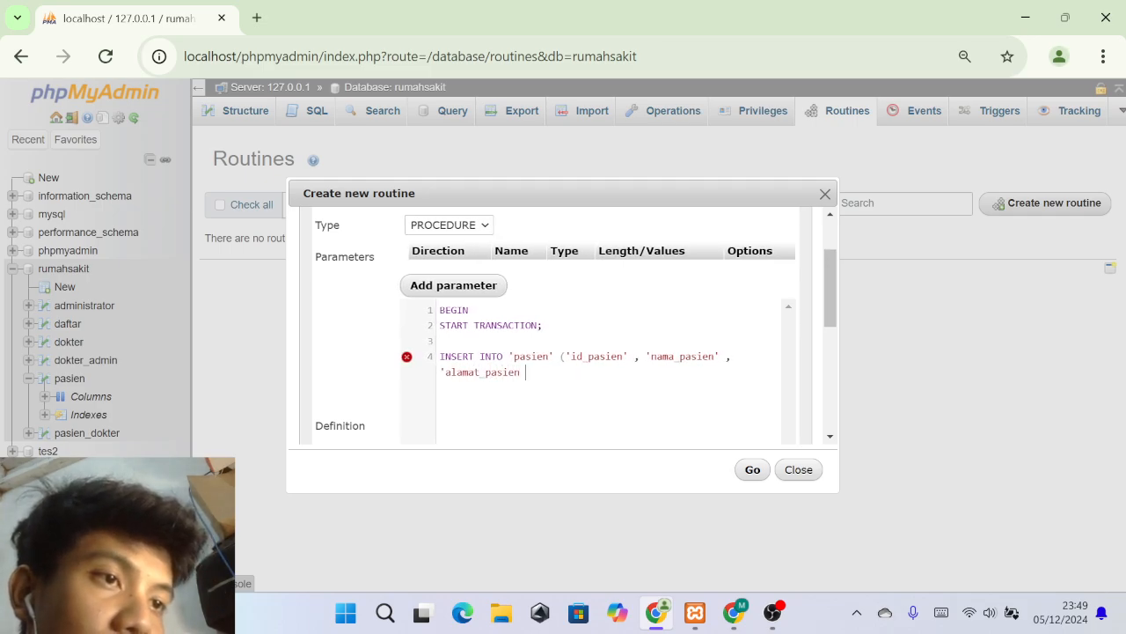
{"action": "key", "text": "BackSpace"}
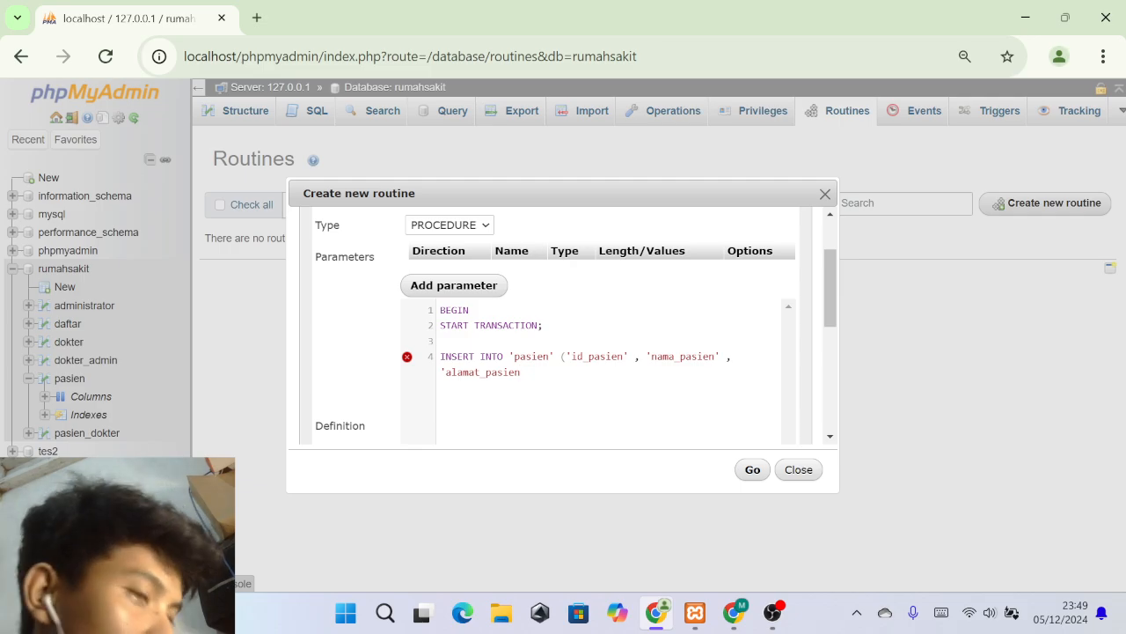
{"action": "type", "text": "' , "}
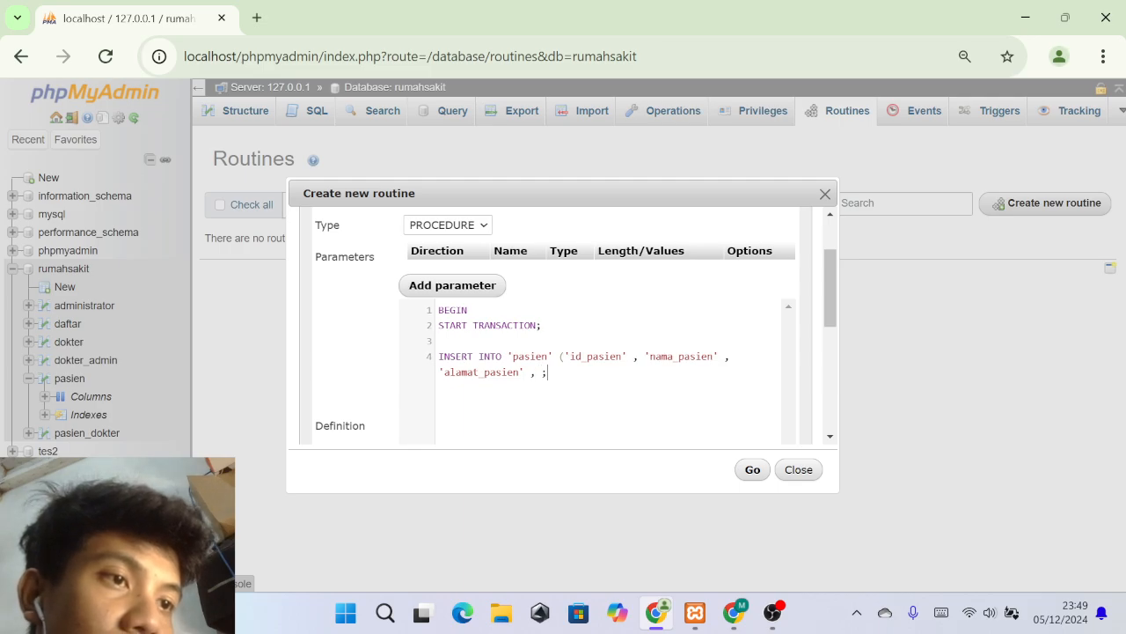
{"action": "type", "text": "'"}
{"action": "key", "text": "BackSpace"}
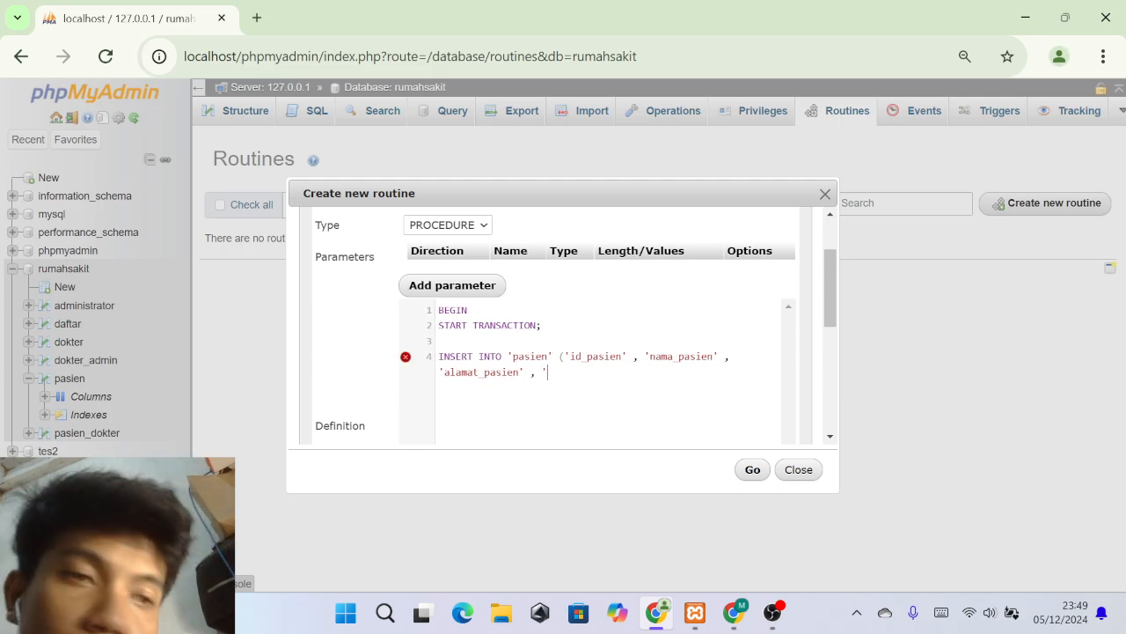
{"action": "type", "text": "jenis_kelamin"}
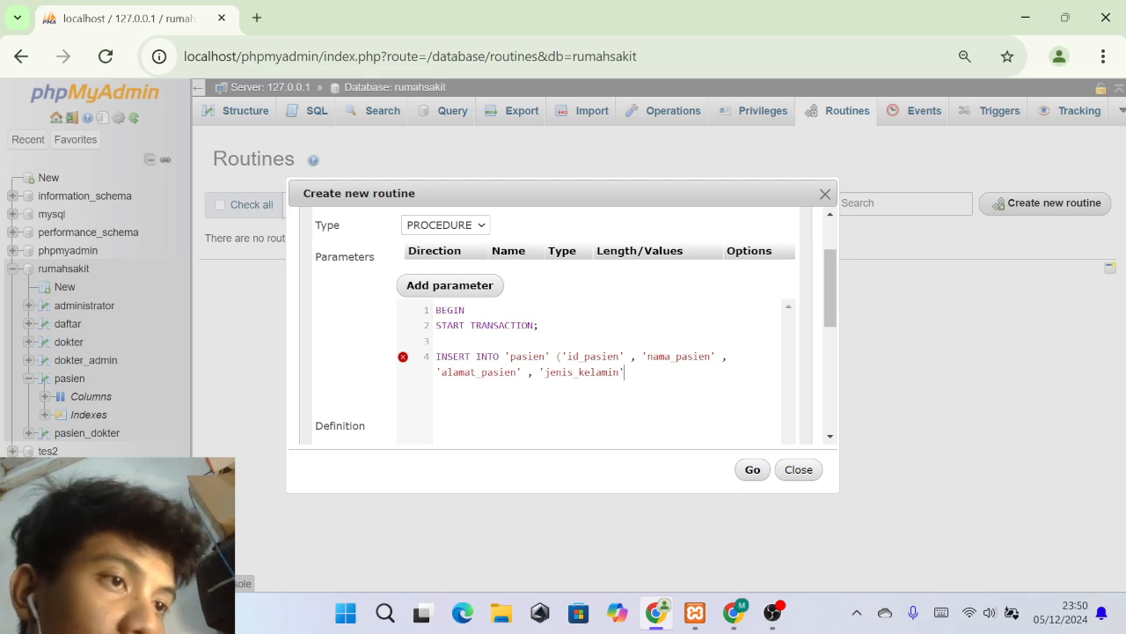
{"action": "type", "text": "'"}
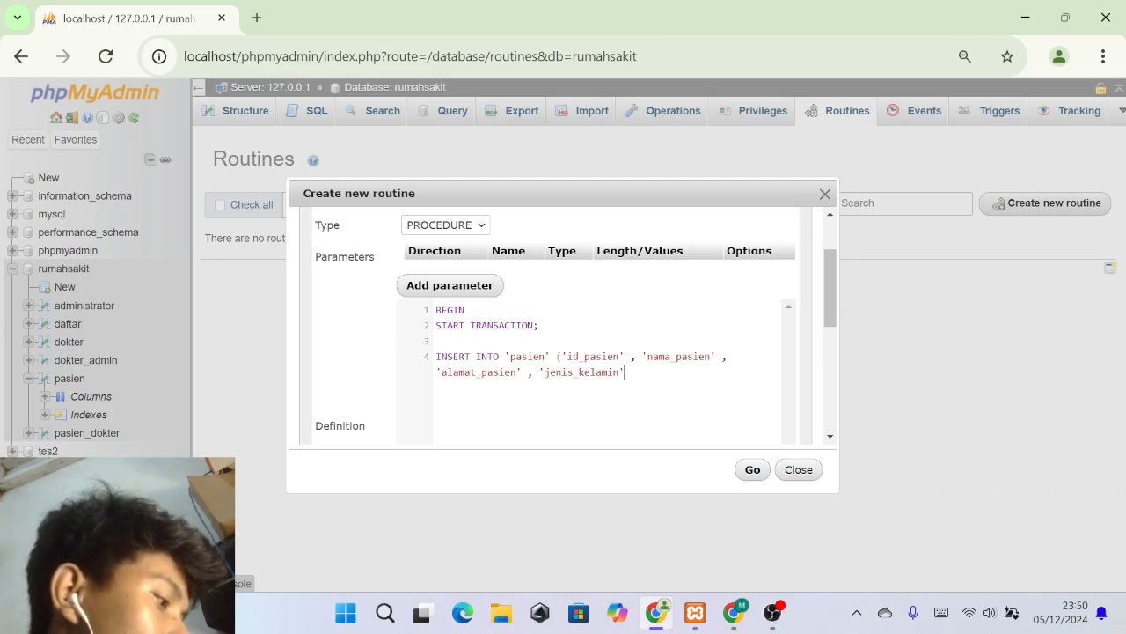
{"action": "type", "text": ")"}
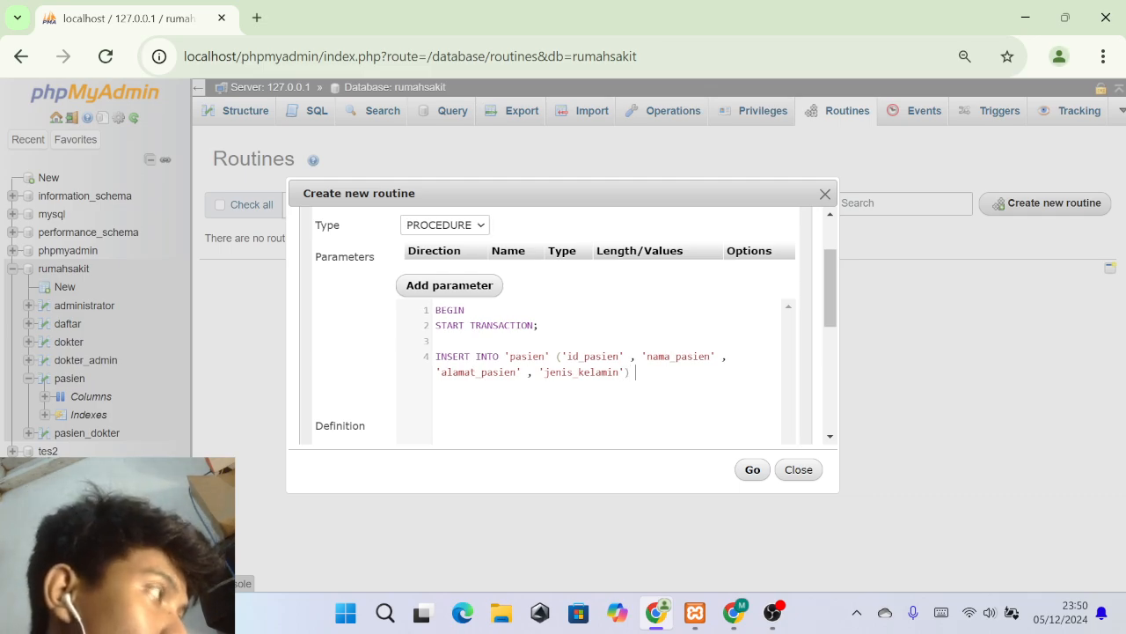
Start the VALUES clause with 6 as the patient ID and the patient's name in single quotes.
{"action": "type", "text": " VALUES"}
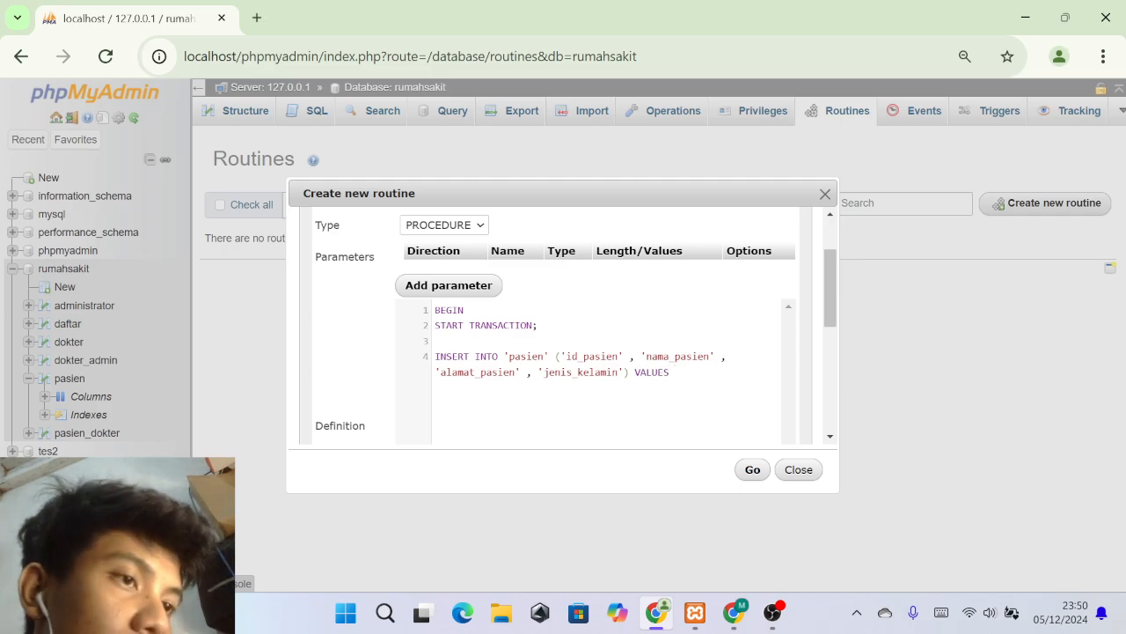
{"action": "type", "text": " (6"}
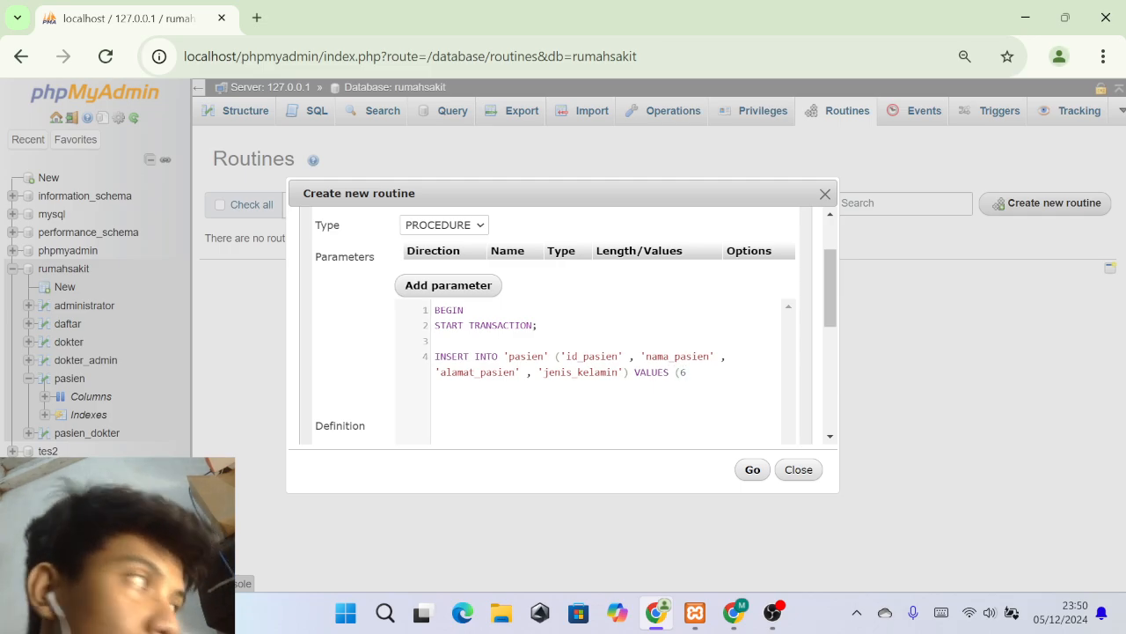
{"action": "type", "text": ","}
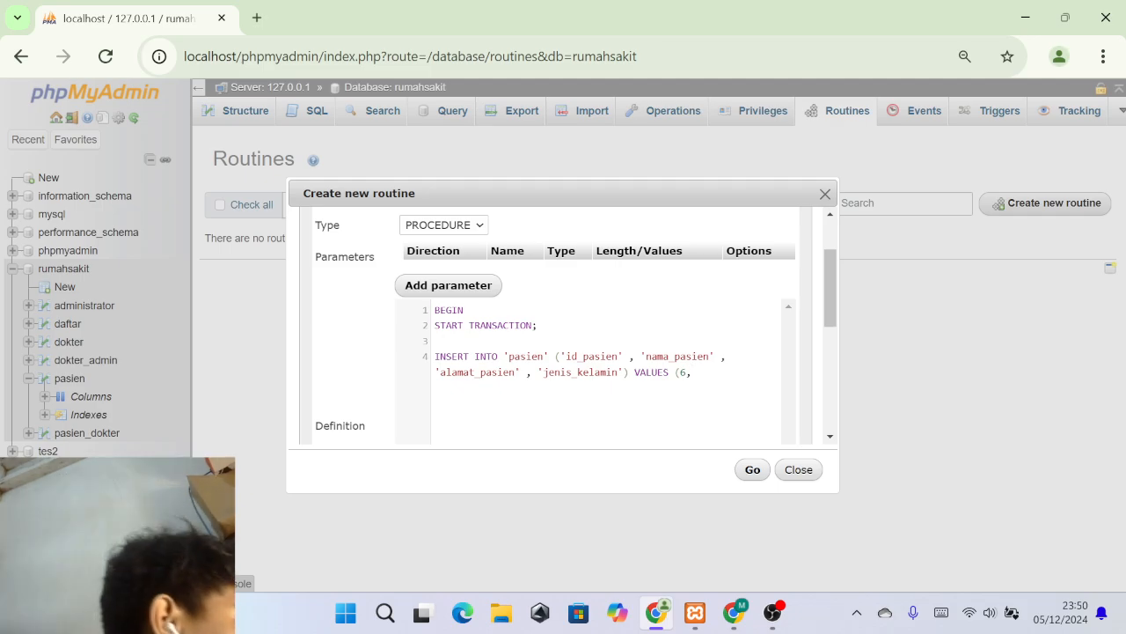
{"action": "type", "text": "Tito"}
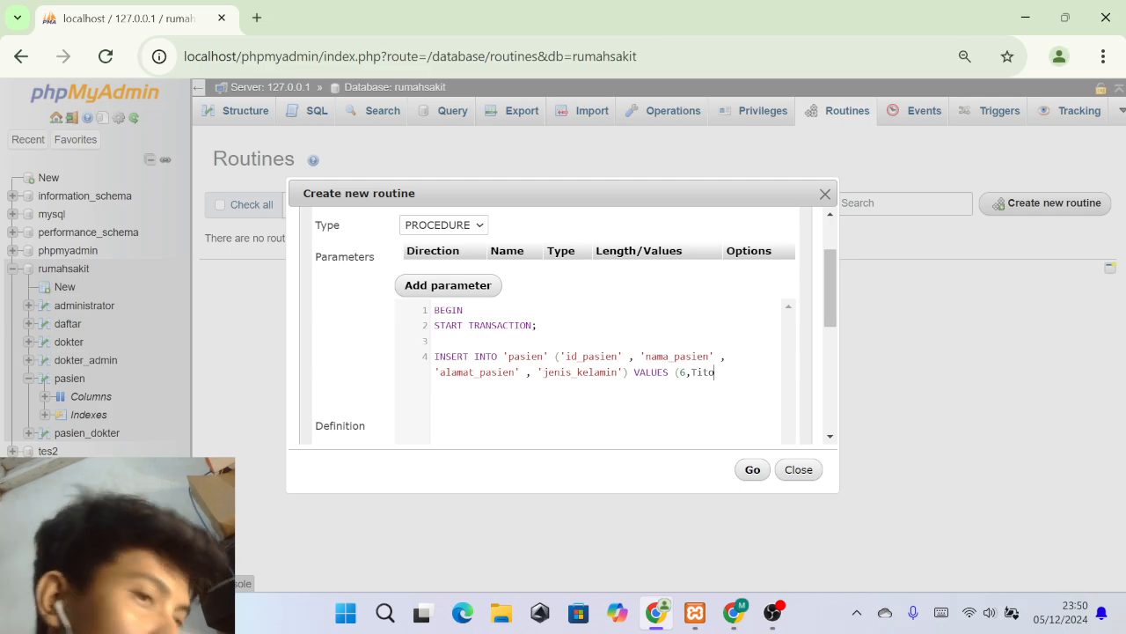
{"action": "type", "text": "'"}
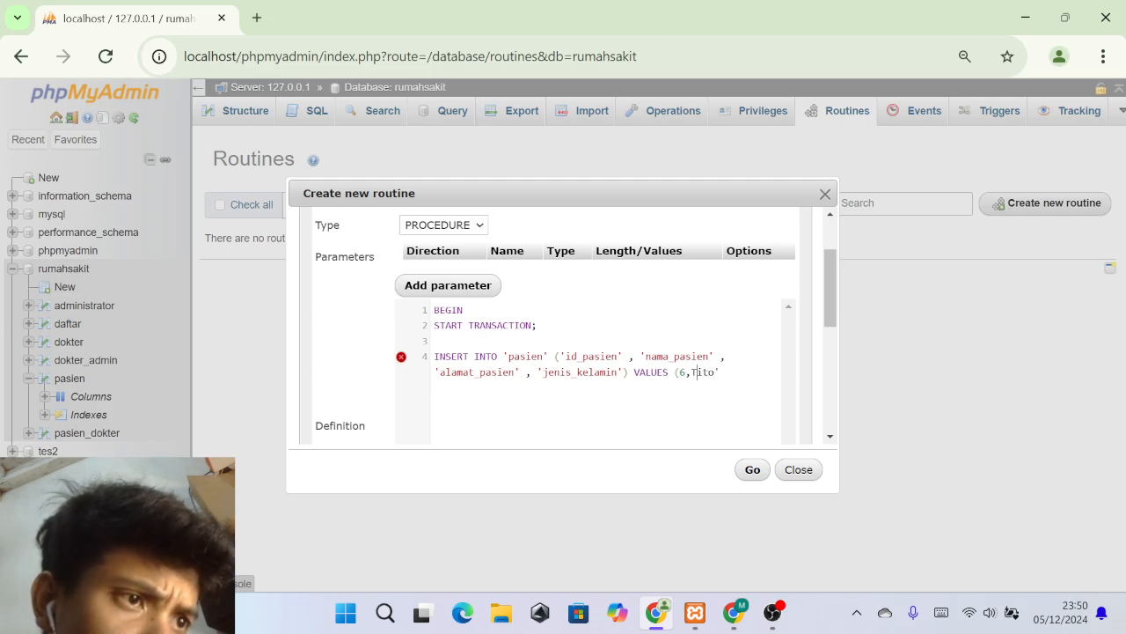
{"action": "type", "text": "'"}
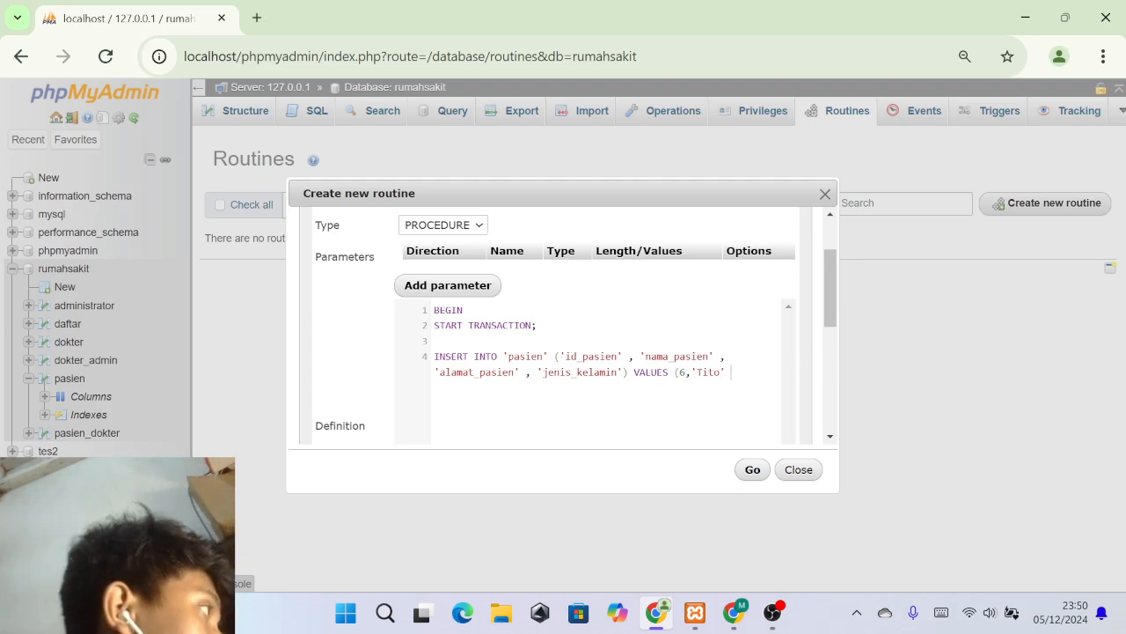
{"action": "type", "text": ", "}
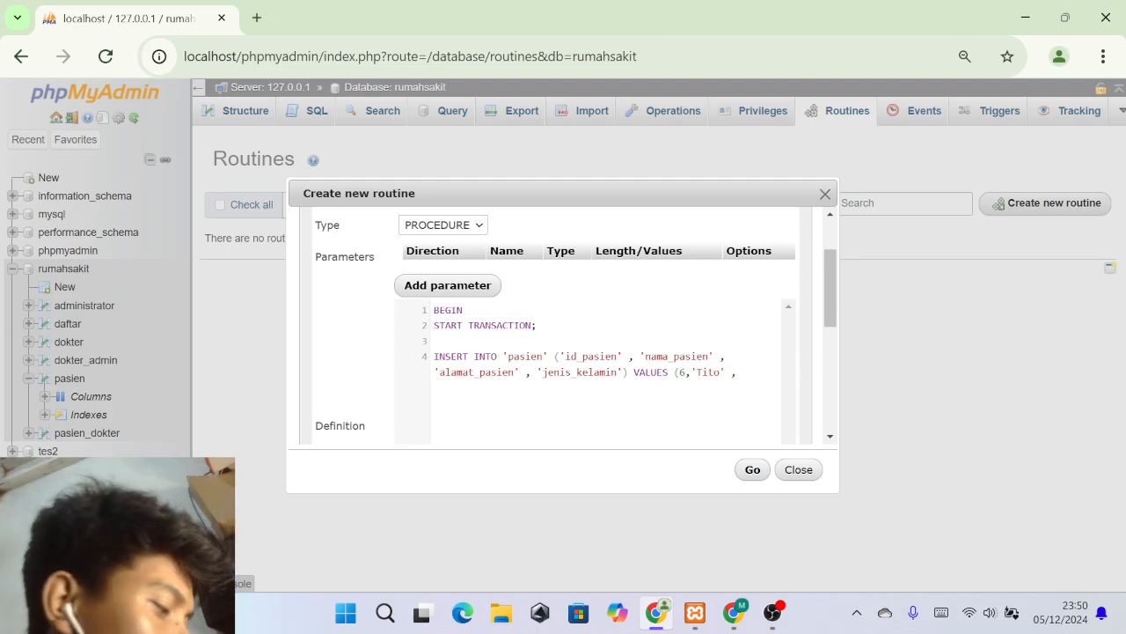
Complete the VALUES list with the quoted patient street address and '1', closing the INSERT statement with a parenthesis and semicolon.
{"action": "type", "text": "'"}
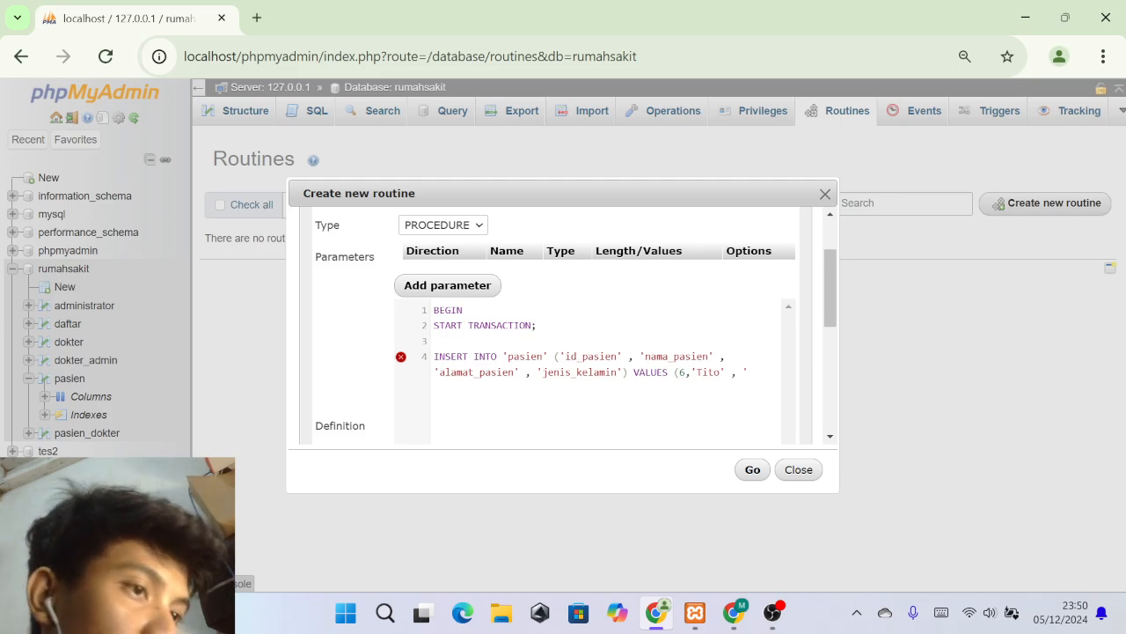
{"action": "type", "text": "Jl"}
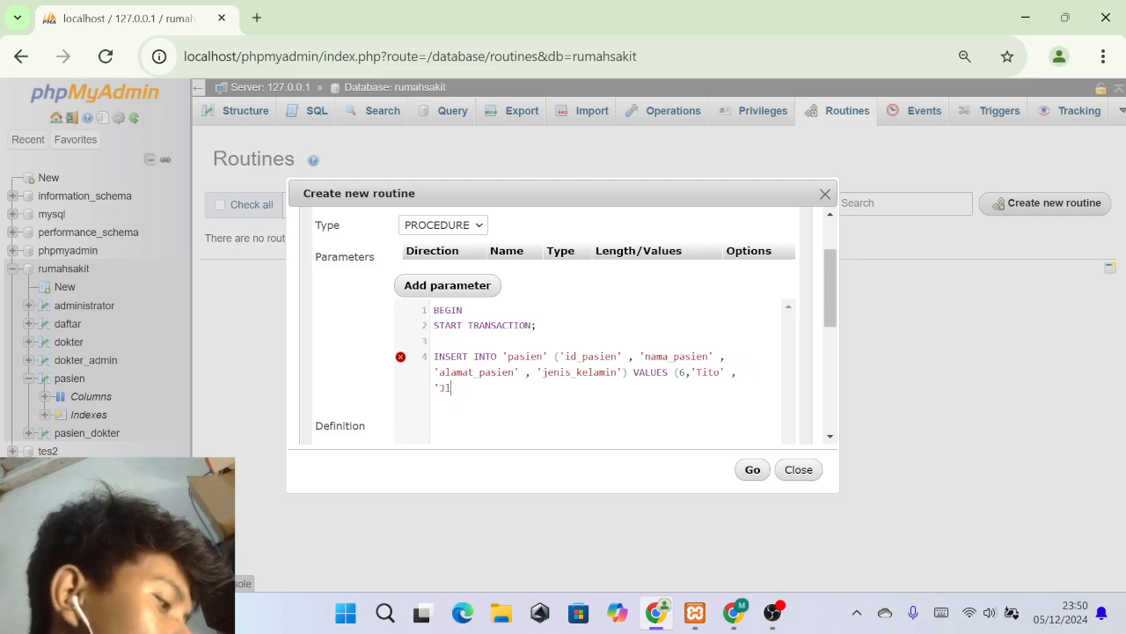
{"action": "type", "text": ".Pakis"}
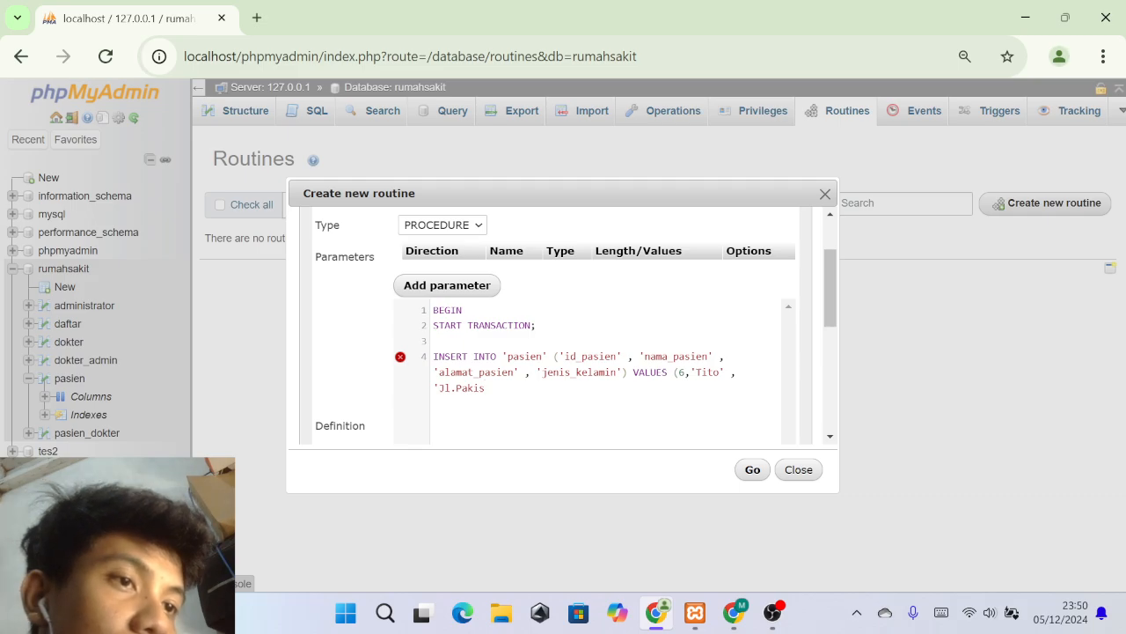
{"action": "type", "text": " H"}
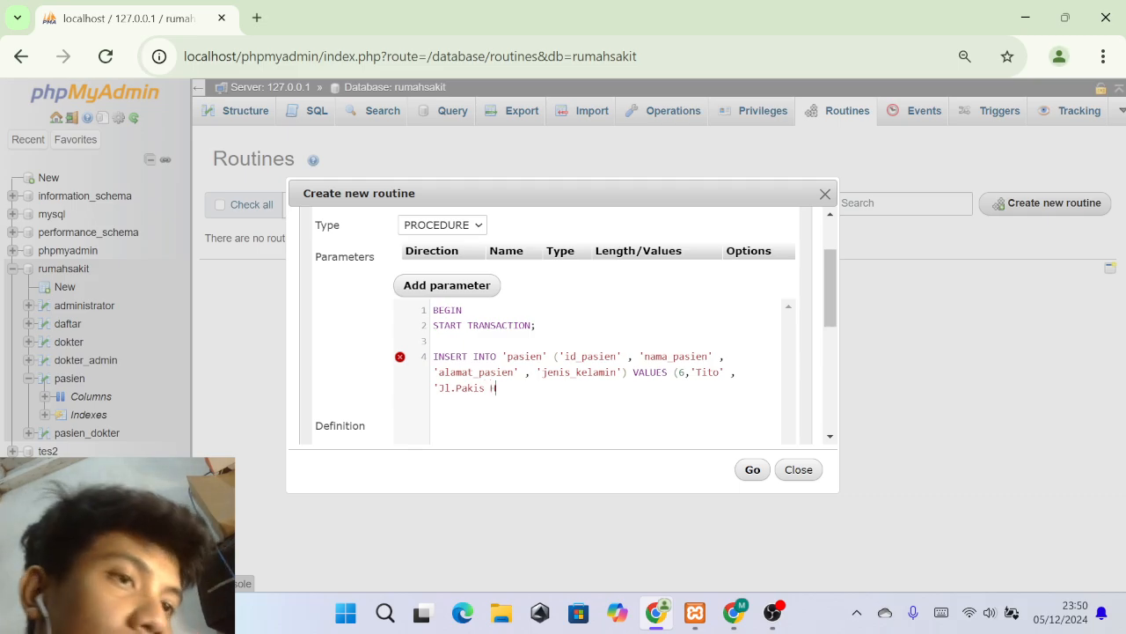
{"action": "type", "text": "aji no"}
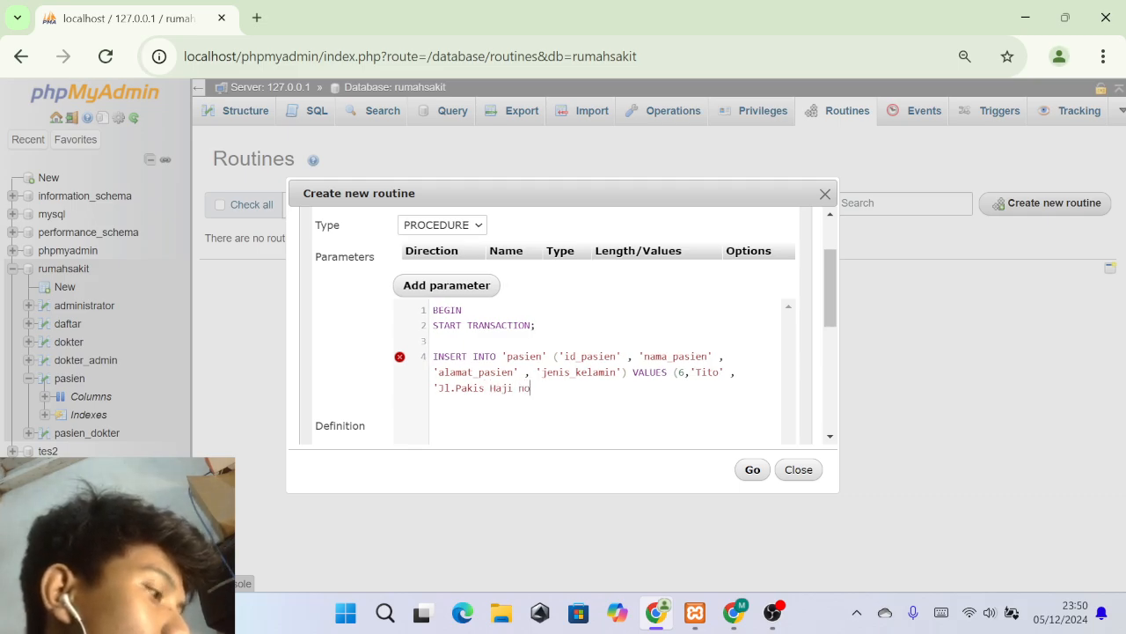
{"action": "type", "text": " 23'"}
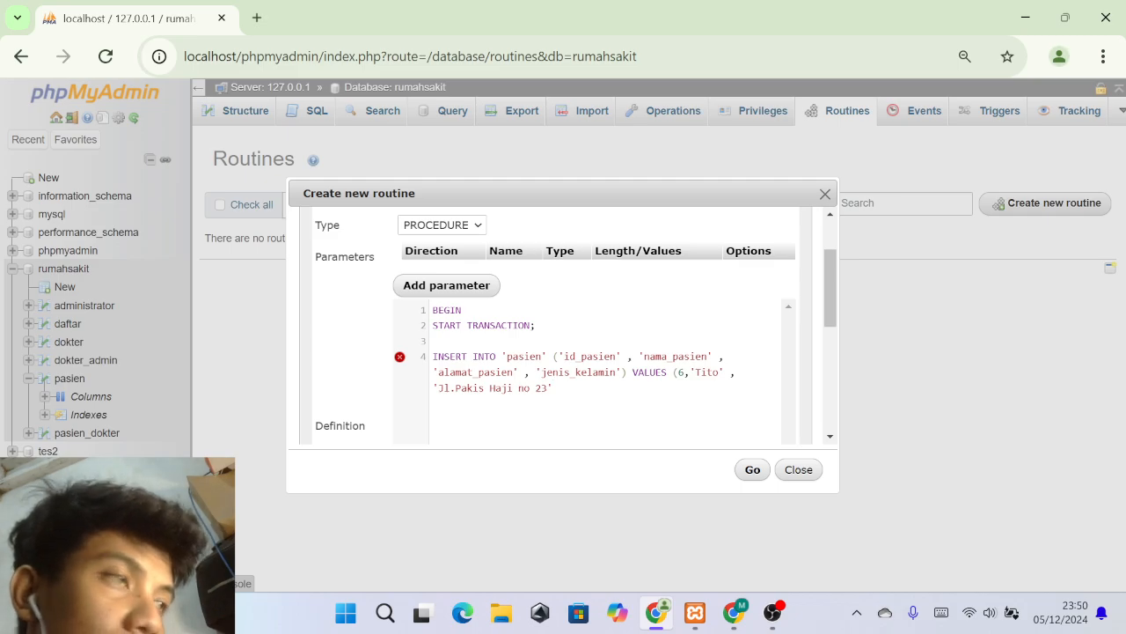
{"action": "type", "text": " , "}
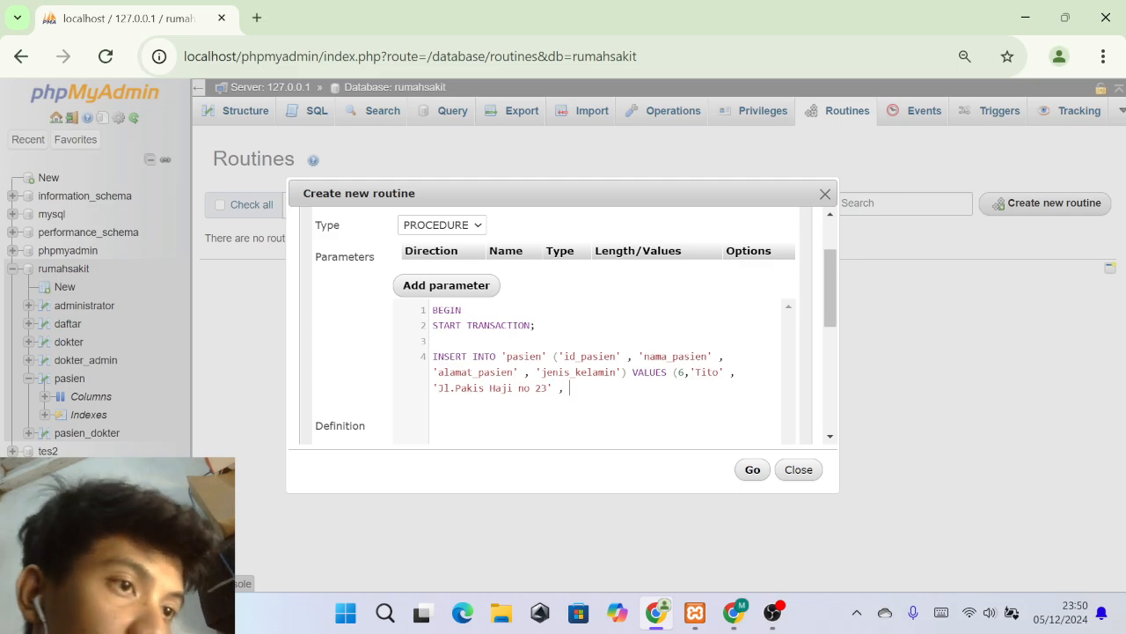
{"action": "type", "text": "'1"}
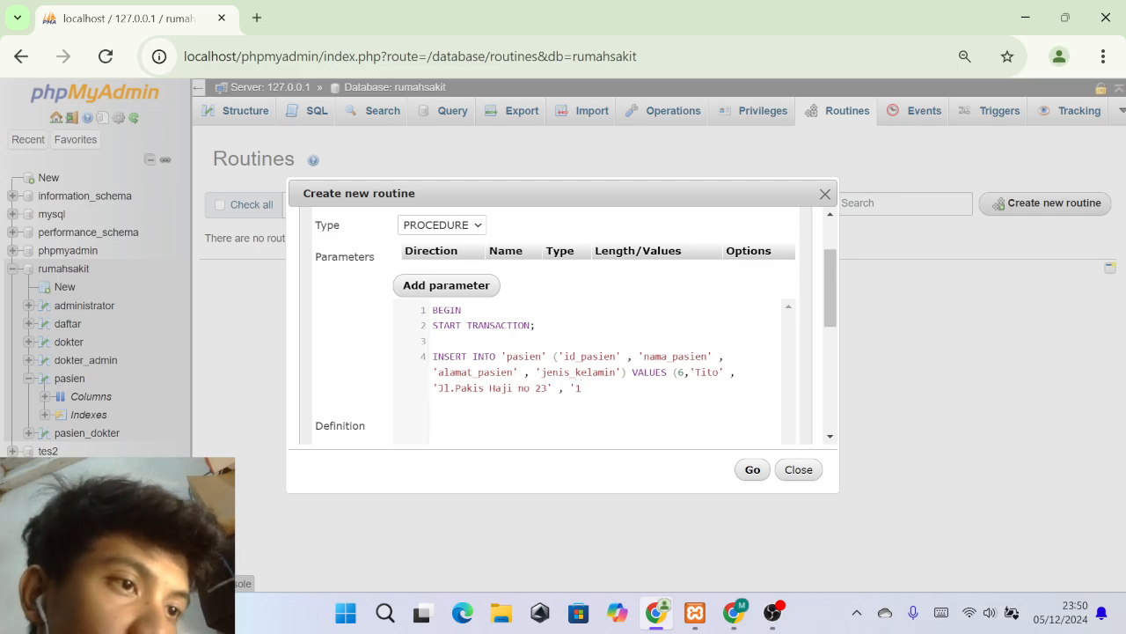
{"action": "type", "text": "')"}
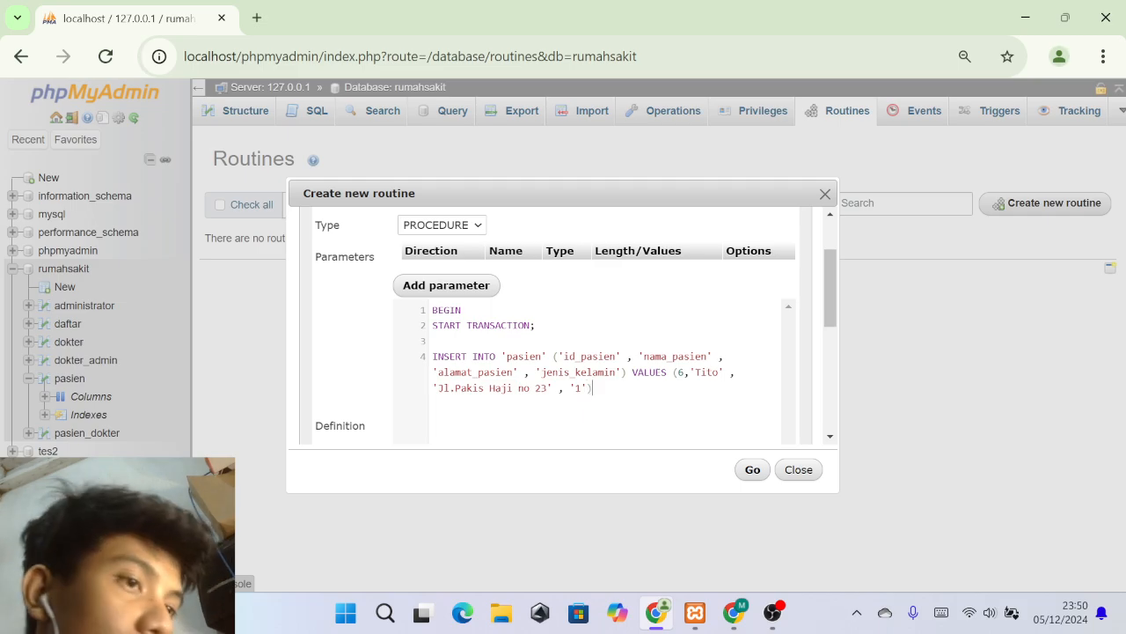
{"action": "type", "text": ";"}
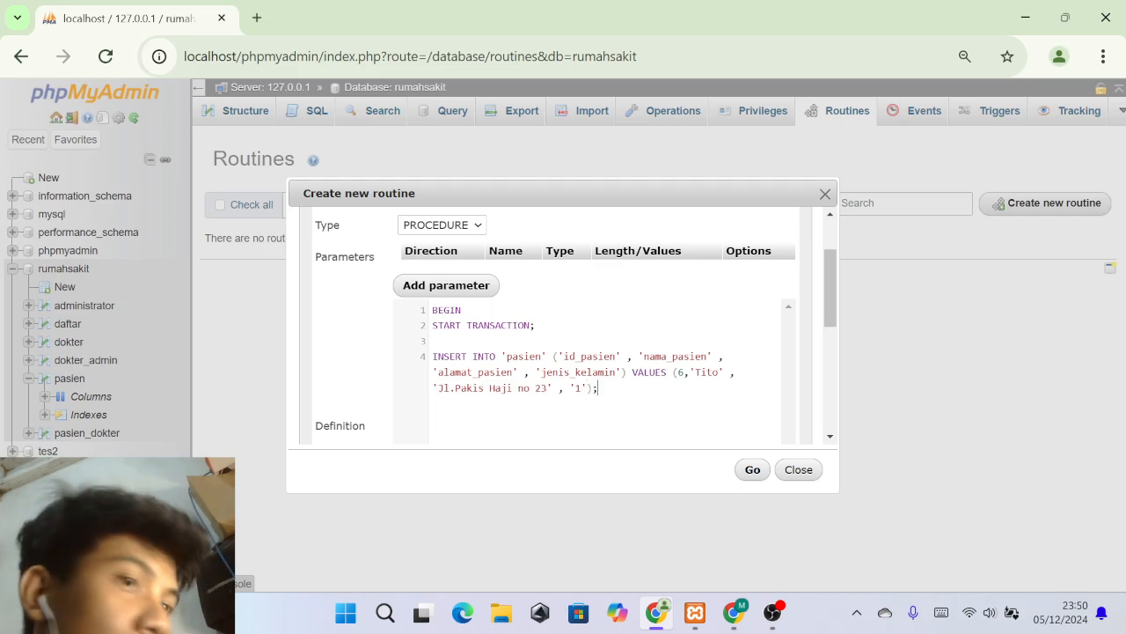
Add SELECT * FROM pasien; below the INSERT statement and close the procedure body with END.
{"action": "key", "text": "Return"}
{"action": "type", "text": "Sel"}
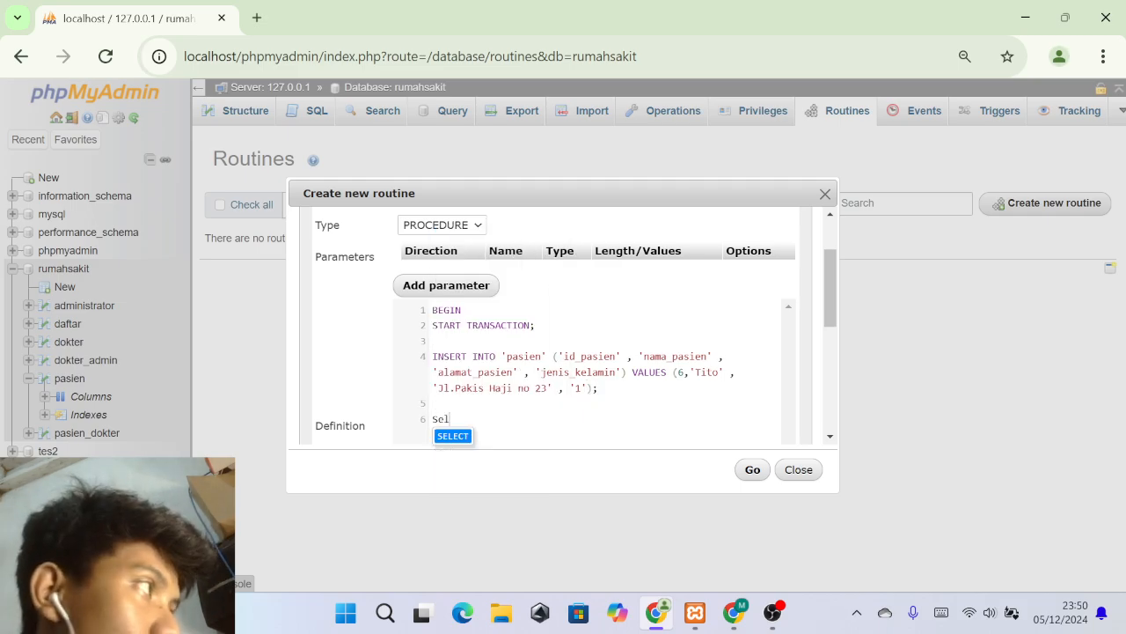
{"action": "key", "text": "Return"}
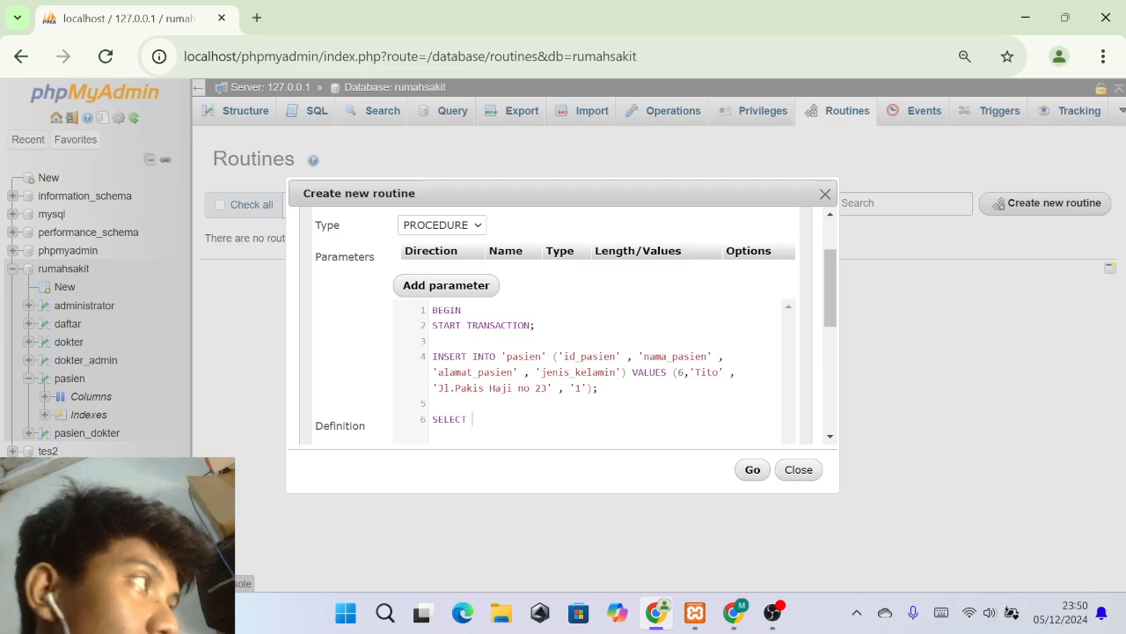
{"action": "type", "text": "* "}
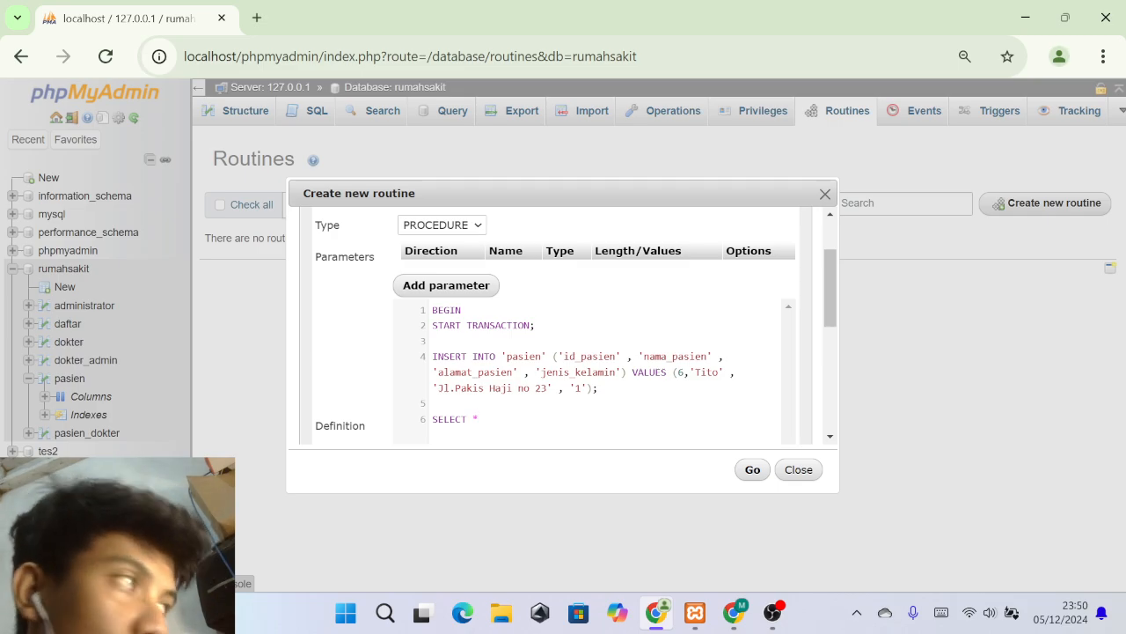
{"action": "type", "text": "FROM "}
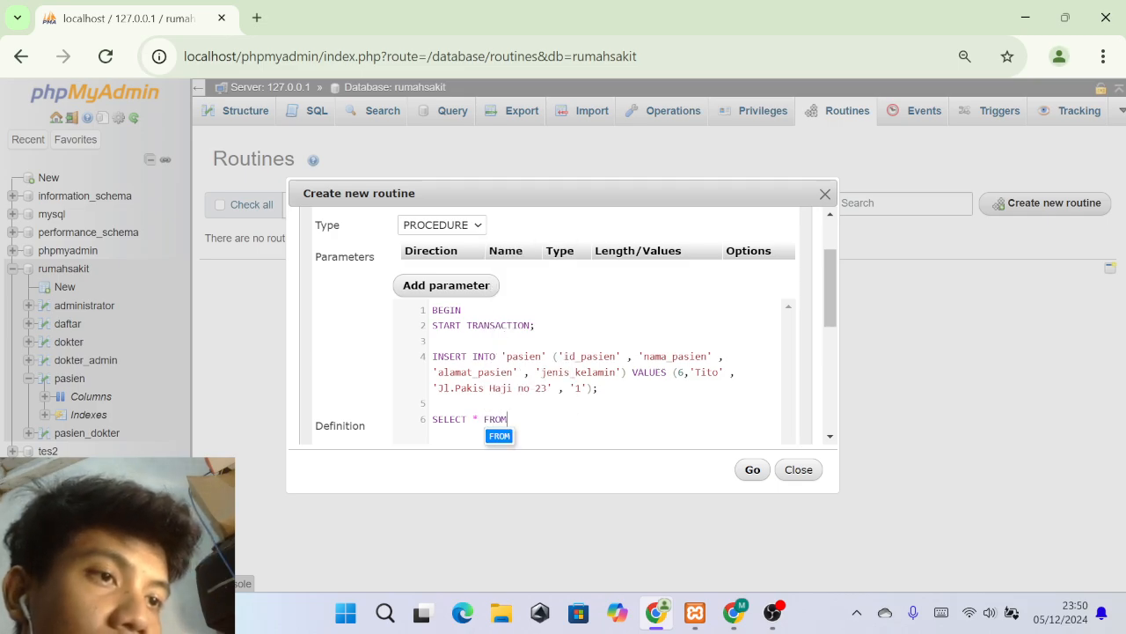
{"action": "type", "text": "pasien"}
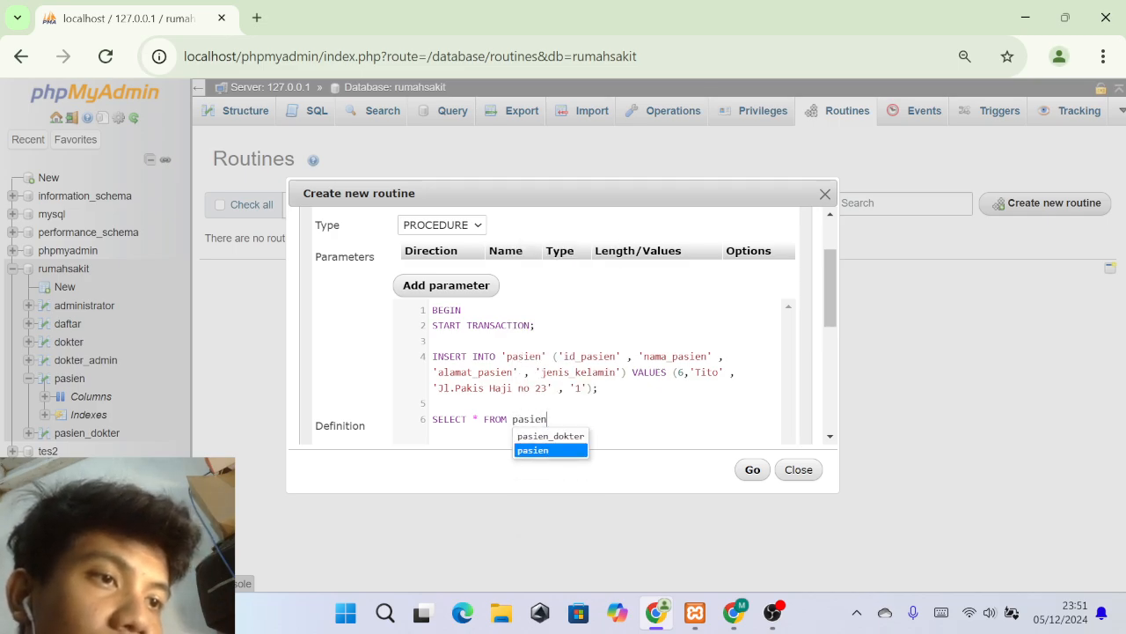
{"action": "key", "text": "Return"}
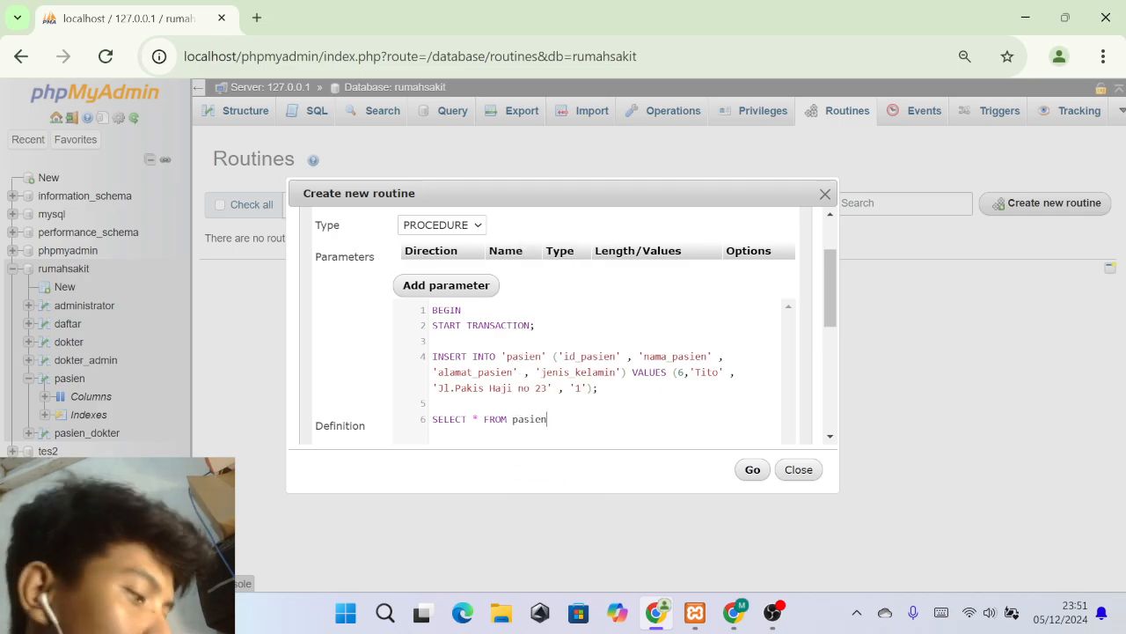
{"action": "type", "text": "END"}
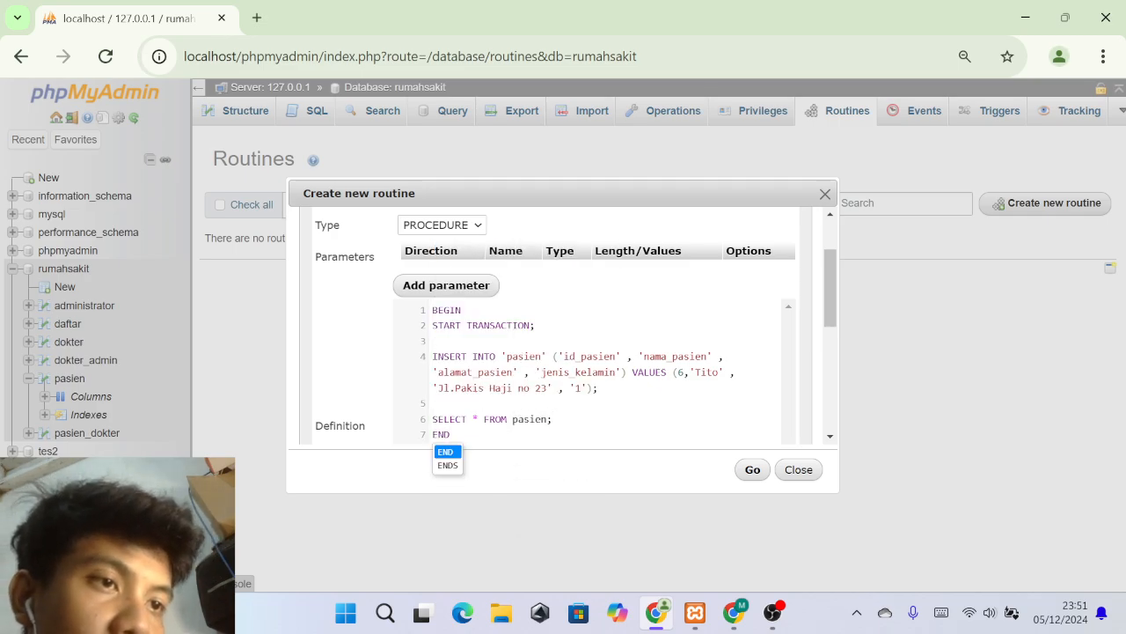
{"action": "key", "text": "Escape"}
Try to create the transaksi1 procedure from the completed definition.
{"action": "key", "text": "ctrl+a"}
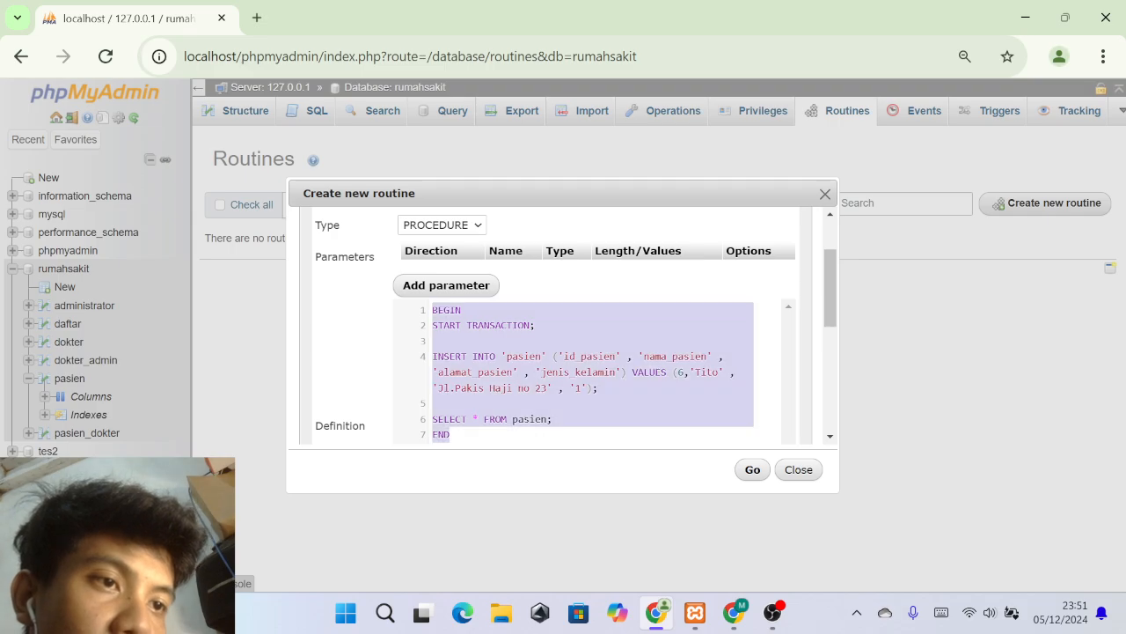
{"action": "right_click", "coordinate": [584, 347]}
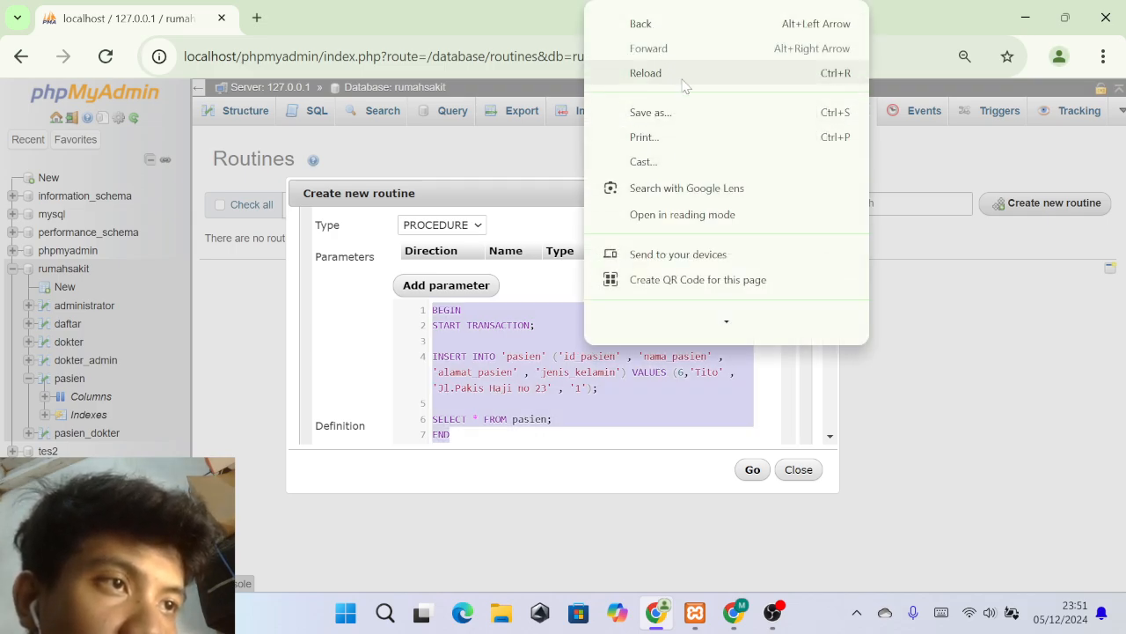
{"action": "left_click", "coordinate": [498, 388]}
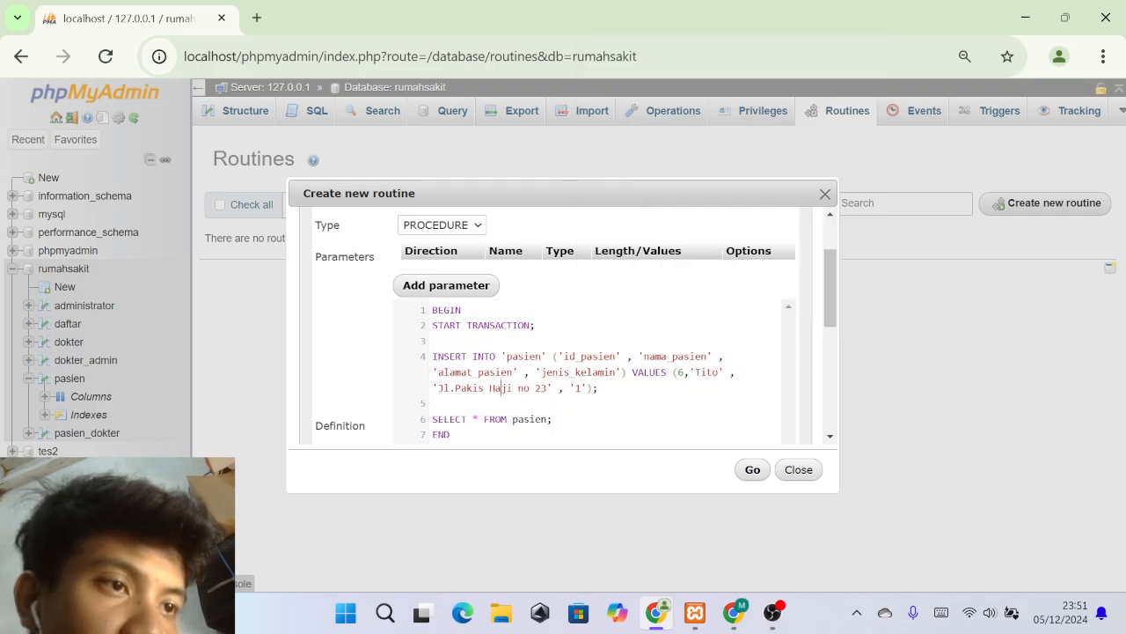
{"action": "key", "text": "ctrl+a"}
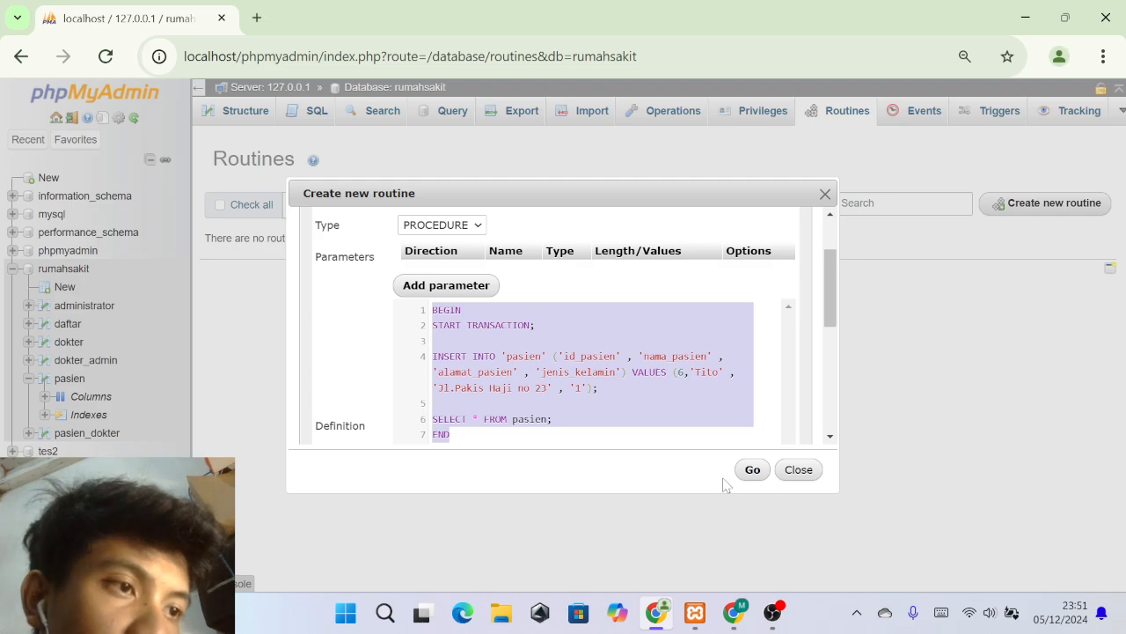
{"action": "left_click", "coordinate": [750, 470]}
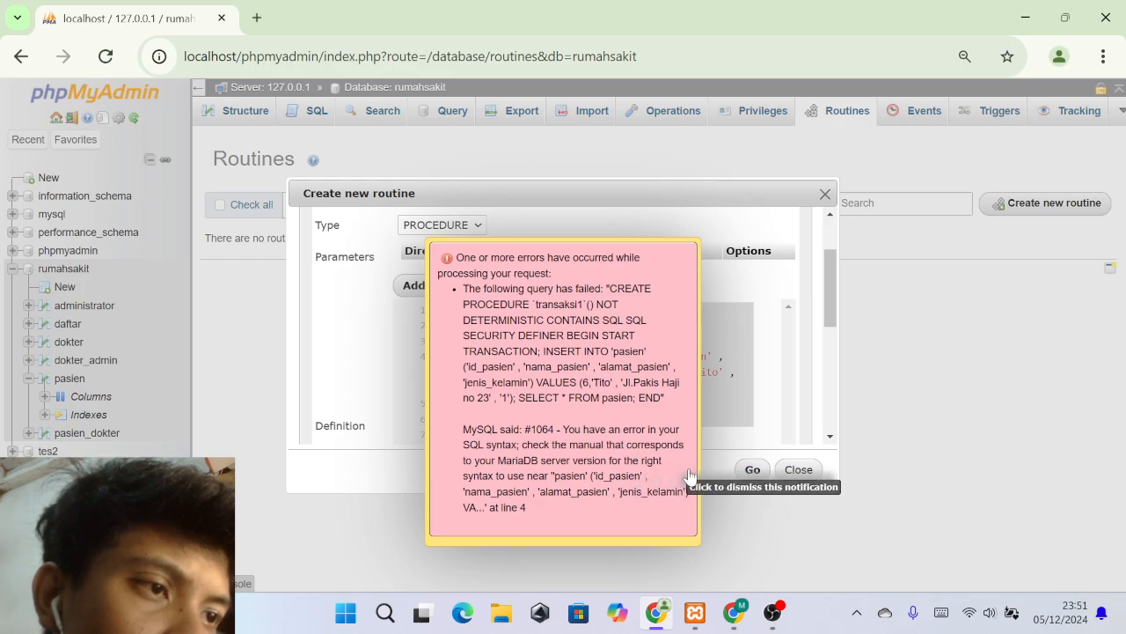
{"action": "left_click", "coordinate": [570, 495]}
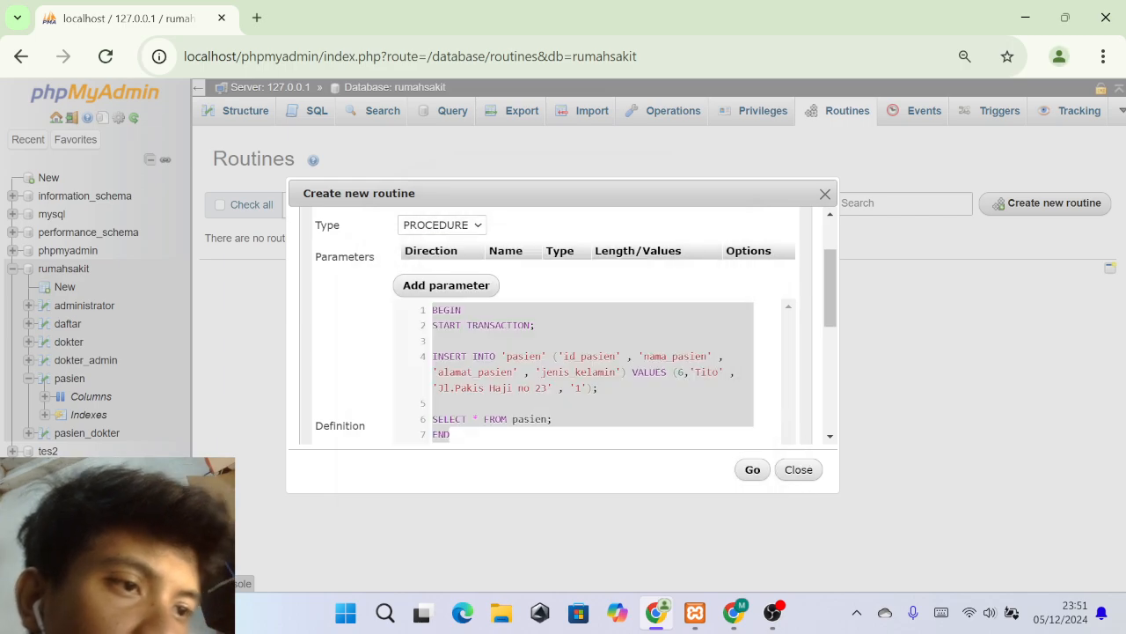
Remove the single quotes around the table name pasien in the INSERT statement.
{"action": "key", "text": "ctrl+z"}
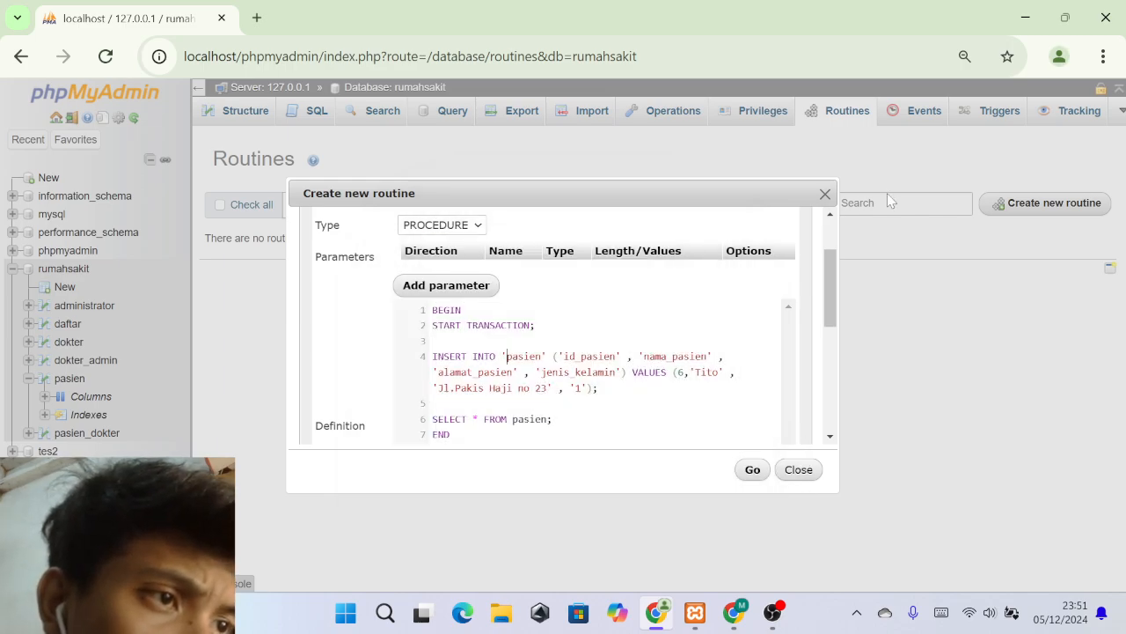
{"action": "left_click", "coordinate": [543, 356]}
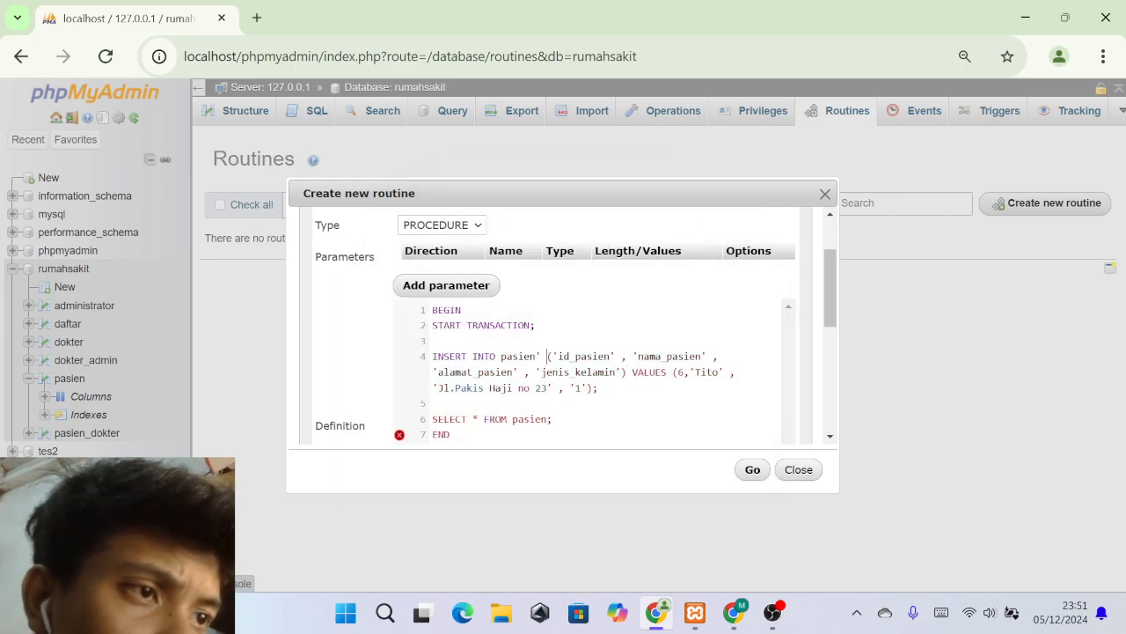
{"action": "key", "text": "BackSpace"}
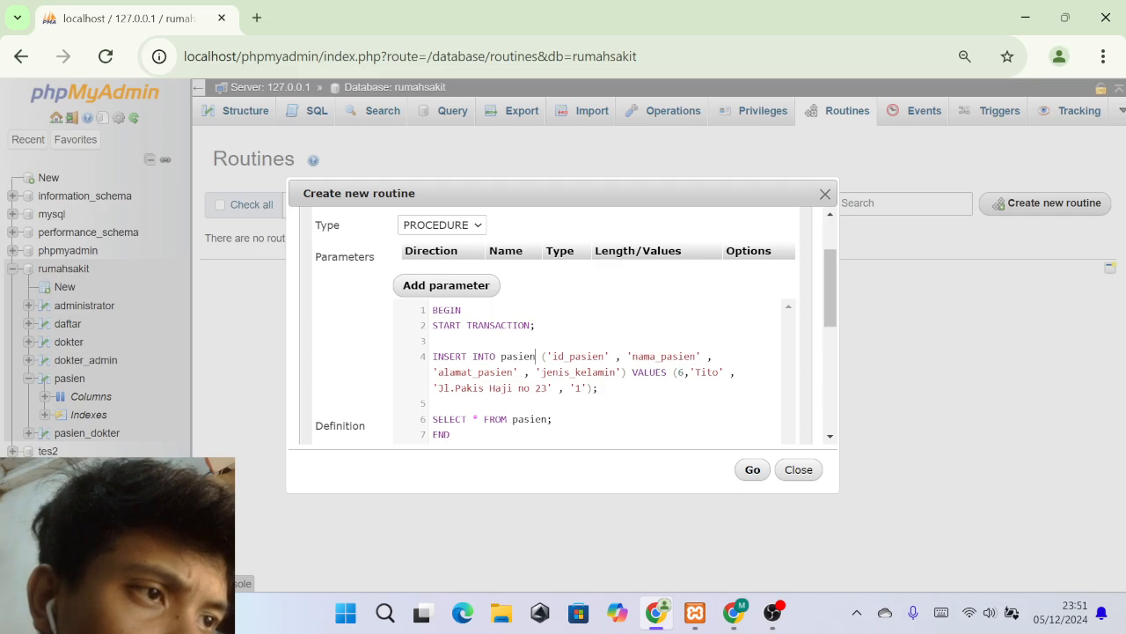
Remove the single quotes around id_pasien and nama_pasien in the INSERT column list.
{"action": "key", "text": "Right"}
{"action": "key", "text": "Right"}
{"action": "key", "text": "Right"}
{"action": "key", "text": "BackSpace"}
{"action": "key", "text": "Right"}
{"action": "key", "text": "Right"}
{"action": "key", "text": "Right"}
{"action": "key", "text": "Right"}
{"action": "key", "text": "Right"}
{"action": "key", "text": "Right"}
{"action": "key", "text": "Right"}
{"action": "key", "text": "Right"}
{"action": "key", "text": "Right"}
{"action": "key", "text": "Right"}
{"action": "key", "text": "BackSpace"}
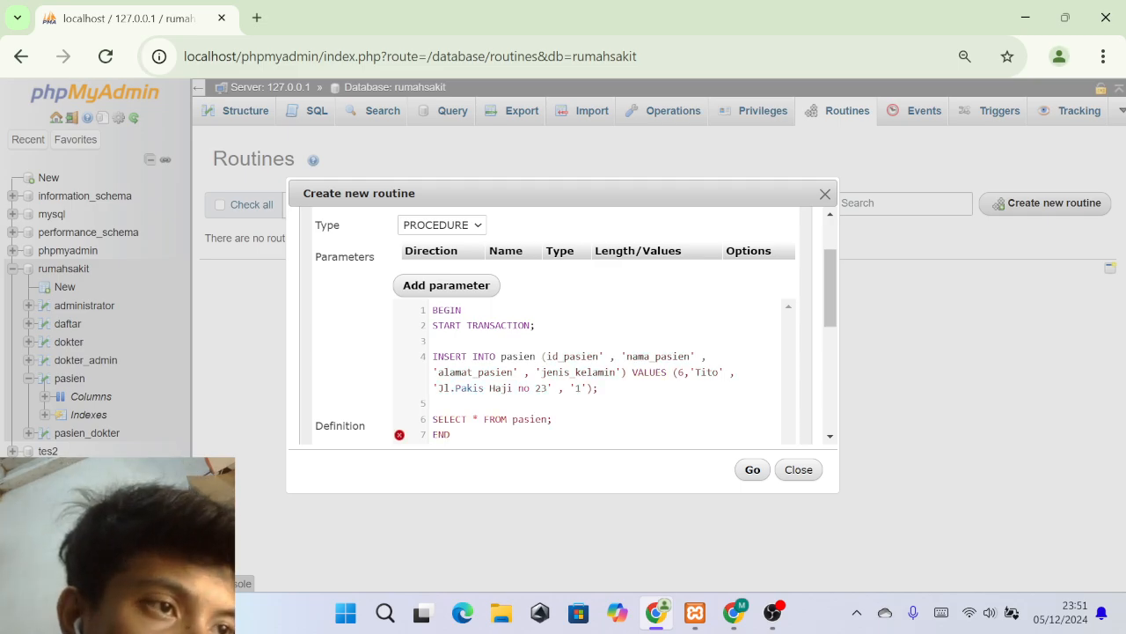
{"action": "key", "text": "Right"}
{"action": "key", "text": "Right"}
{"action": "key", "text": "Right"}
{"action": "key", "text": "Right"}
{"action": "key", "text": "BackSpace"}
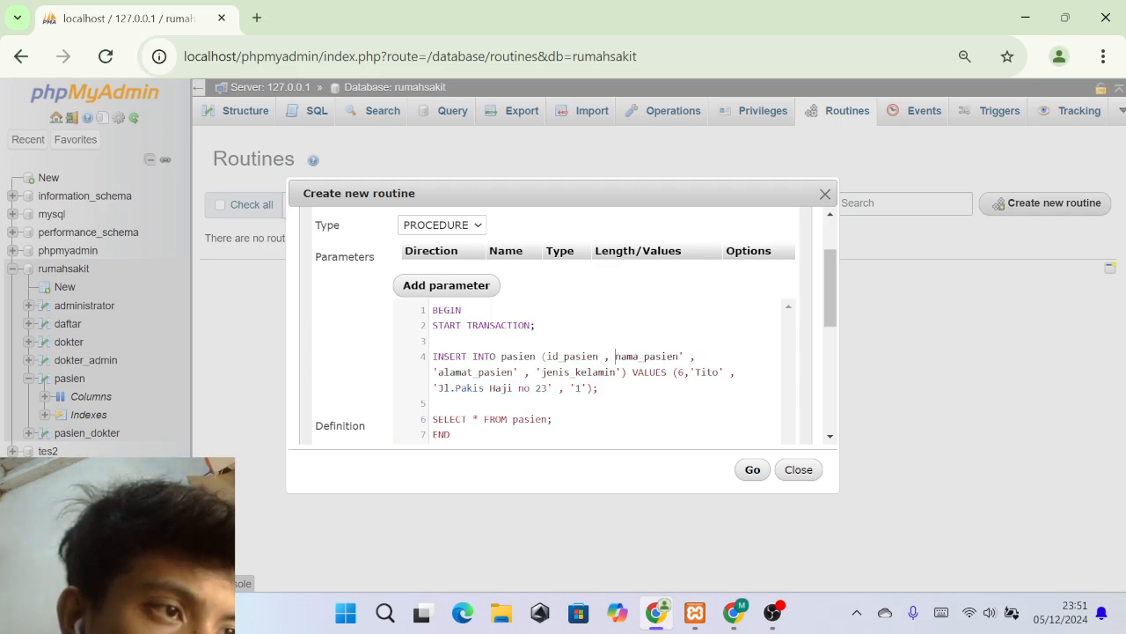
{"action": "key", "text": "Right"}
{"action": "key", "text": "Right"}
{"action": "key", "text": "Right"}
{"action": "key", "text": "Right"}
{"action": "key", "text": "Right"}
{"action": "key", "text": "Right"}
{"action": "key", "text": "Right"}
{"action": "key", "text": "Right"}
{"action": "key", "text": "Right"}
{"action": "key", "text": "Right"}
{"action": "key", "text": "Right"}
{"action": "key", "text": "Right"}
{"action": "key", "text": "BackSpace"}
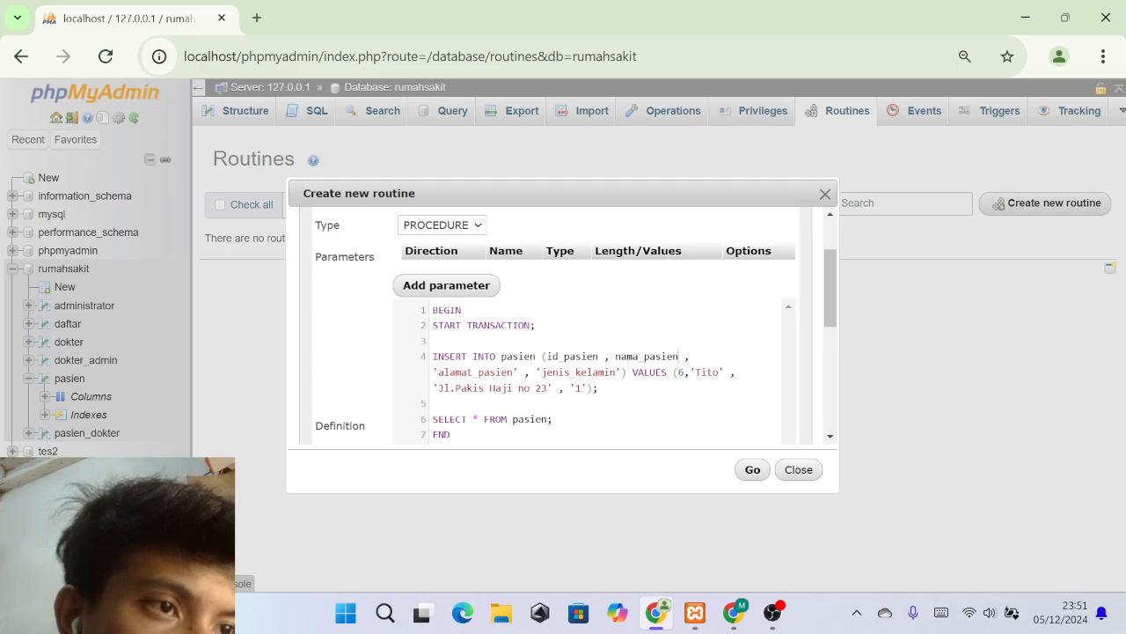
Remove the single quotes around alamat_pasien and jenis_kelamin in the INSERT column list.
{"action": "key", "text": "BackSpace"}
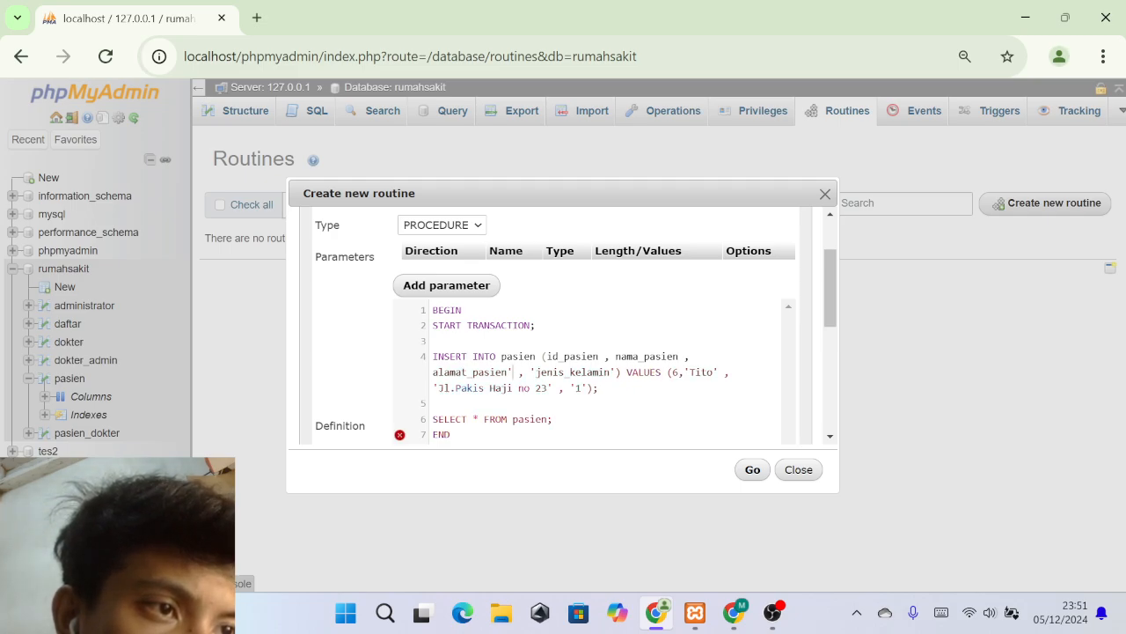
{"action": "key", "text": "BackSpace"}
{"action": "key", "text": "BackSpace"}
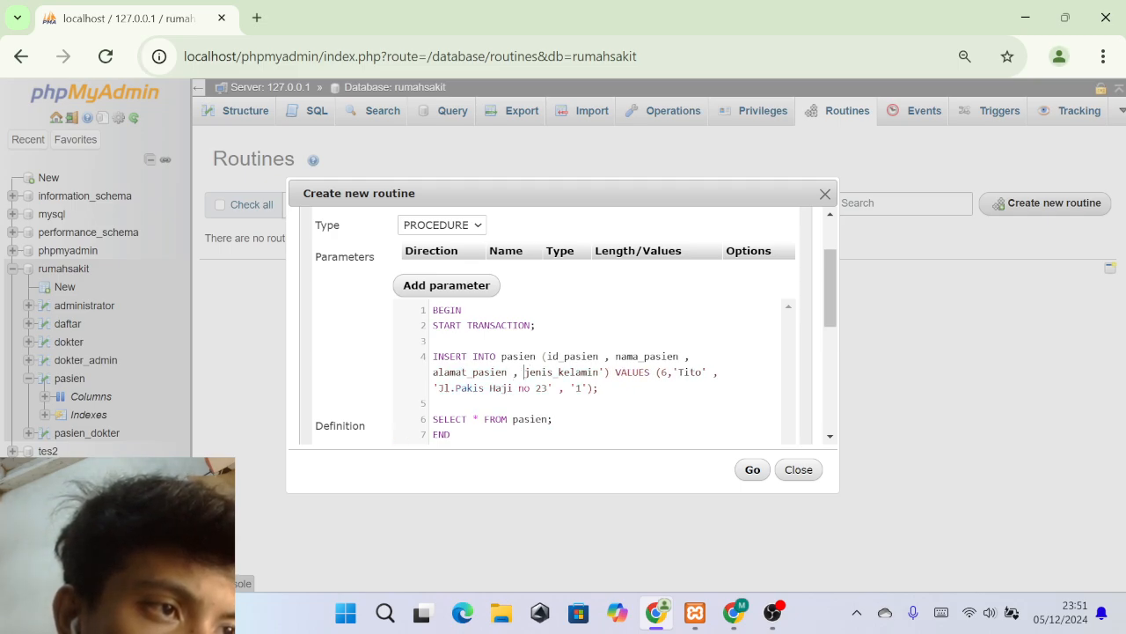
{"action": "key", "text": "BackSpace"}
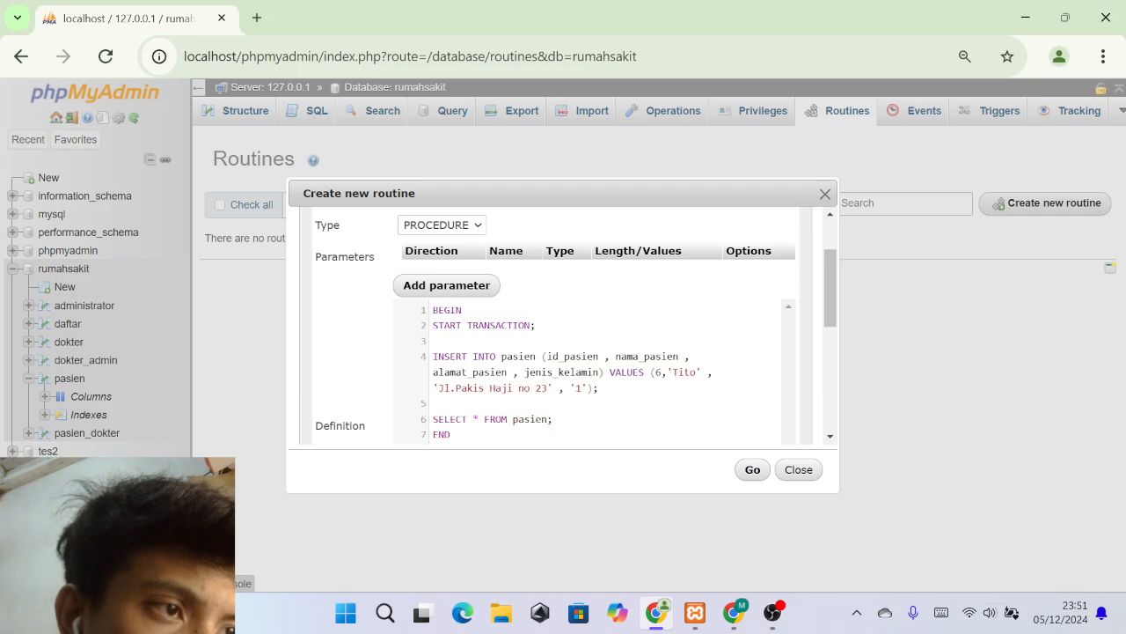
Remove the single quotes around the patient's name, street address and 1 in the VALUES list and try to create the procedure.
{"action": "key", "text": "BackSpace"}
{"action": "key", "text": "Right"}
{"action": "key", "text": "Right"}
{"action": "key", "text": "Right"}
{"action": "key", "text": "Right"}
{"action": "key", "text": "Right"}
{"action": "key", "text": "BackSpace"}
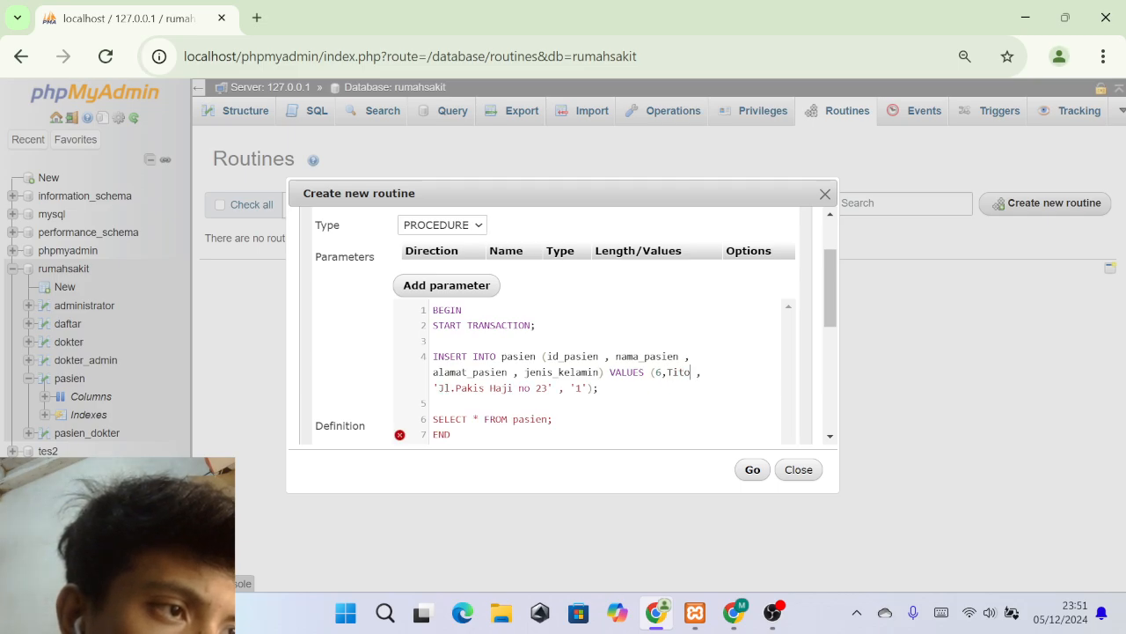
{"action": "key", "text": "BackSpace"}
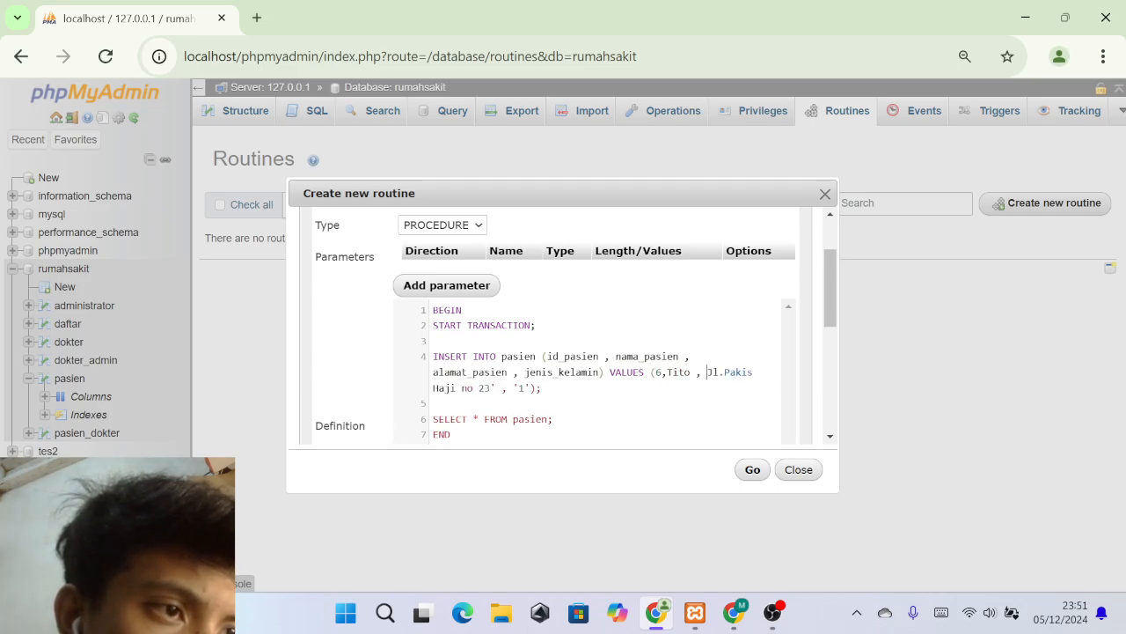
{"action": "key", "text": "Right"}
{"action": "key", "text": "Right"}
{"action": "key", "text": "Right"}
{"action": "key", "text": "Right"}
{"action": "key", "text": "Right"}
{"action": "key", "text": "Right"}
{"action": "key", "text": "Right"}
{"action": "key", "text": "Right"}
{"action": "key", "text": "Right"}
{"action": "key", "text": "Right"}
{"action": "key", "text": "Right"}
{"action": "key", "text": "Right"}
{"action": "key", "text": "Right"}
{"action": "key", "text": "Right"}
{"action": "key", "text": "Right"}
{"action": "key", "text": "Right"}
{"action": "key", "text": "Right"}
{"action": "key", "text": "Right"}
{"action": "key", "text": "Right"}
{"action": "key", "text": "Right"}
{"action": "key", "text": "BackSpace"}
{"action": "key", "text": "Right"}
{"action": "key", "text": "Right"}
{"action": "key", "text": "Right"}
{"action": "key", "text": "Right"}
{"action": "key", "text": "BackSpace"}
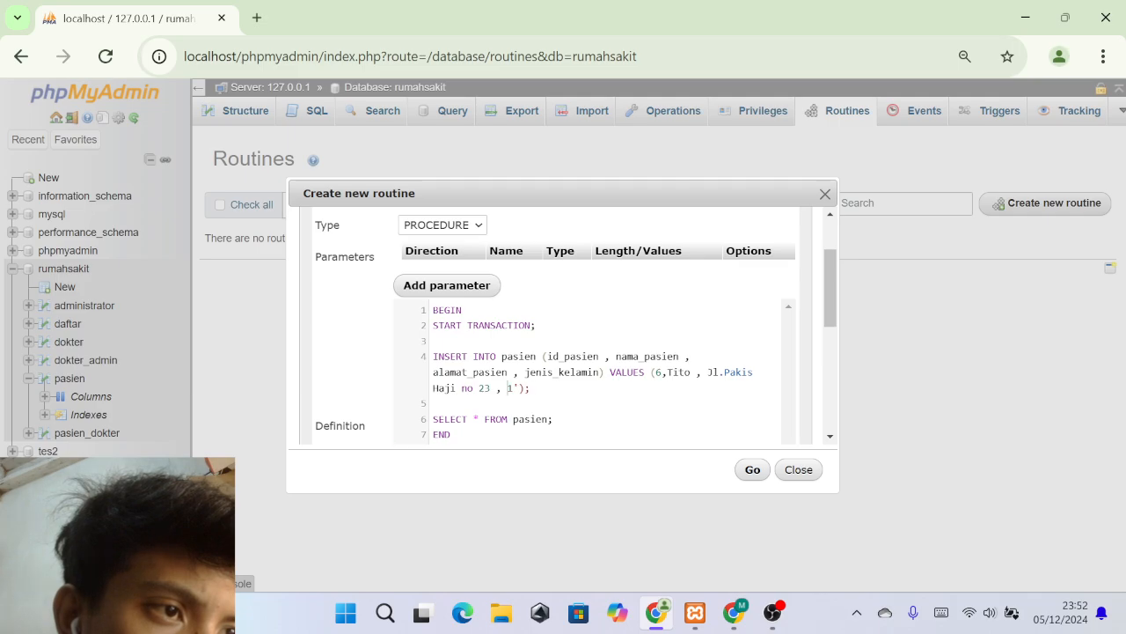
{"action": "key", "text": "BackSpace"}
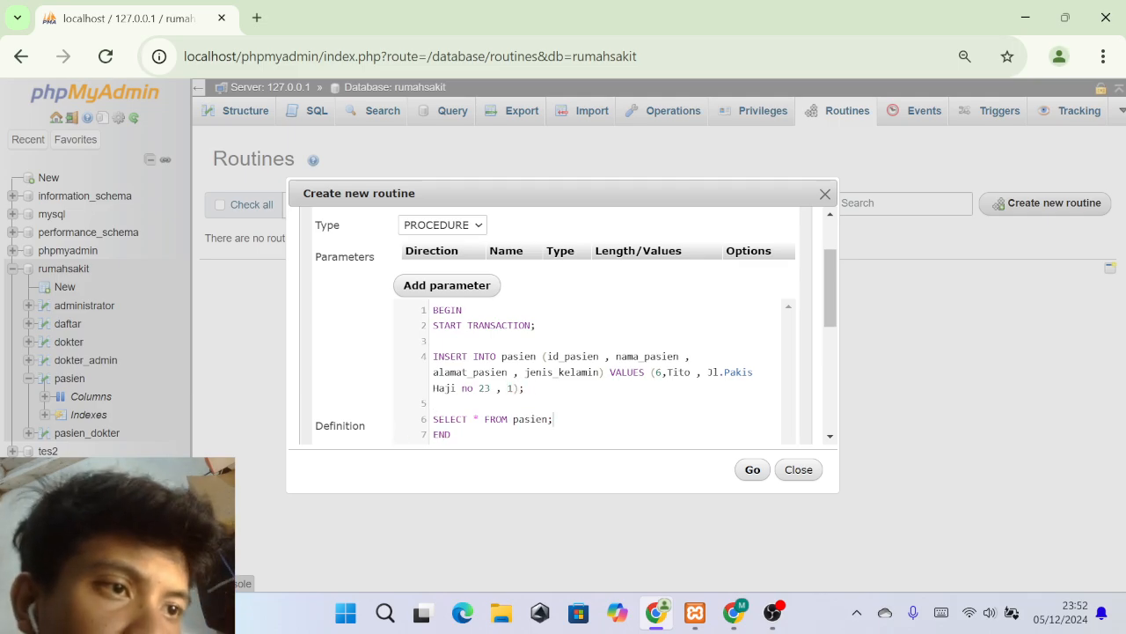
{"action": "left_click", "coordinate": [754, 469]}
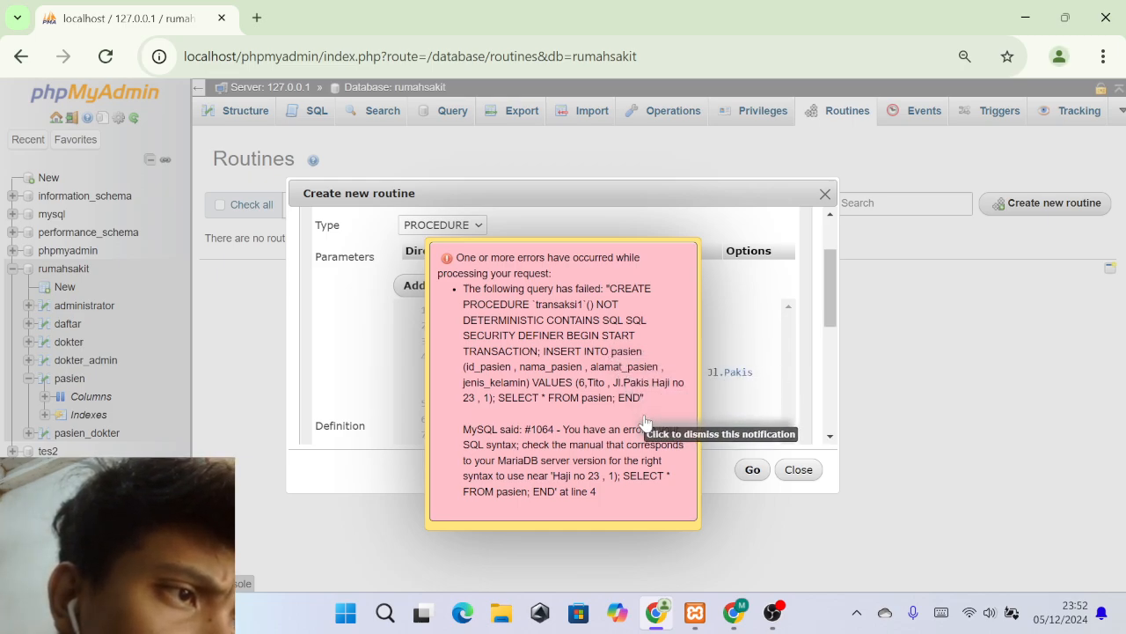
{"action": "left_click", "coordinate": [628, 378]}
Enclose the patient's name and street address in the VALUES list in single quotes.
{"action": "left_click", "coordinate": [666, 372]}
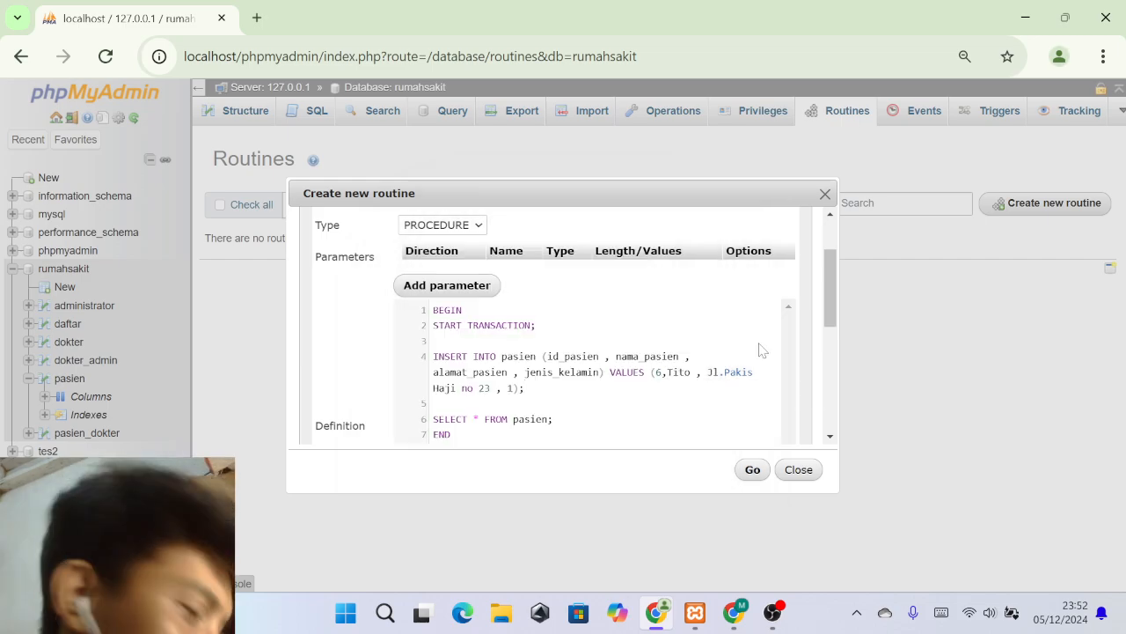
{"action": "type", "text": "'"}
{"action": "key", "text": "Right"}
{"action": "key", "text": "Right"}
{"action": "key", "text": "Right"}
{"action": "key", "text": "Right"}
{"action": "type", "text": "'"}
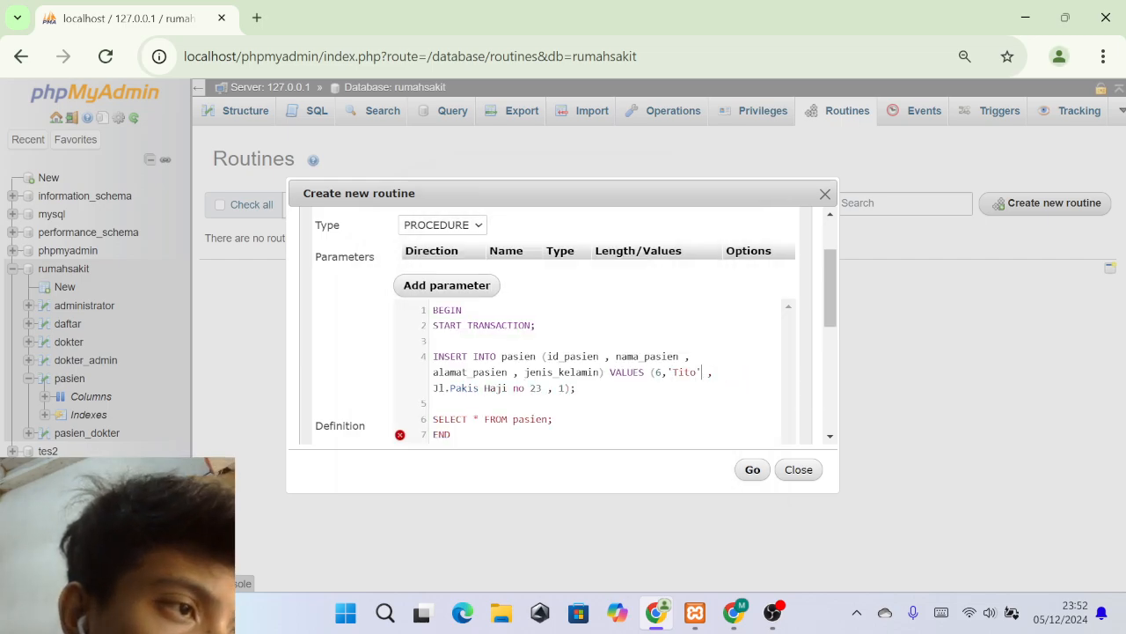
{"action": "key", "text": "Right"}
{"action": "key", "text": "Right"}
{"action": "key", "text": "Right"}
{"action": "type", "text": "'"}
{"action": "key", "text": "Right"}
{"action": "key", "text": "Right"}
{"action": "key", "text": "Right"}
{"action": "key", "text": "Right"}
{"action": "key", "text": "Right"}
{"action": "key", "text": "Right"}
{"action": "key", "text": "Right"}
{"action": "key", "text": "Right"}
{"action": "key", "text": "Right"}
{"action": "key", "text": "Right"}
{"action": "key", "text": "Right"}
{"action": "key", "text": "Right"}
{"action": "key", "text": "Right"}
{"action": "key", "text": "Right"}
{"action": "key", "text": "Right"}
{"action": "key", "text": "Right"}
{"action": "key", "text": "Right"}
{"action": "key", "text": "Right"}
{"action": "key", "text": "Right"}
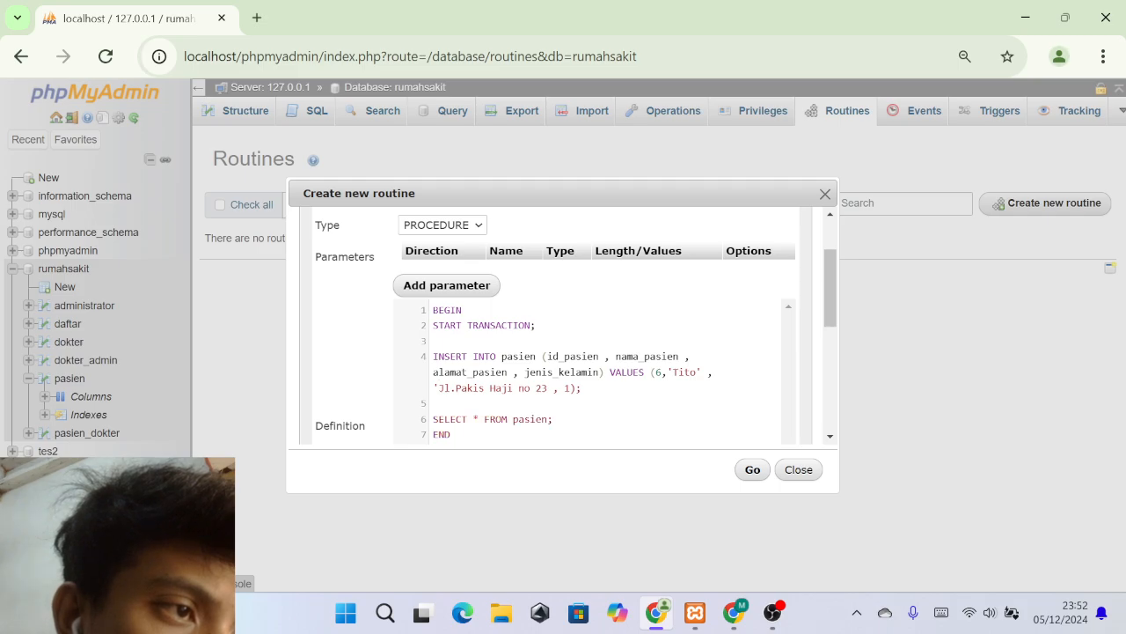
{"action": "type", "text": "'"}
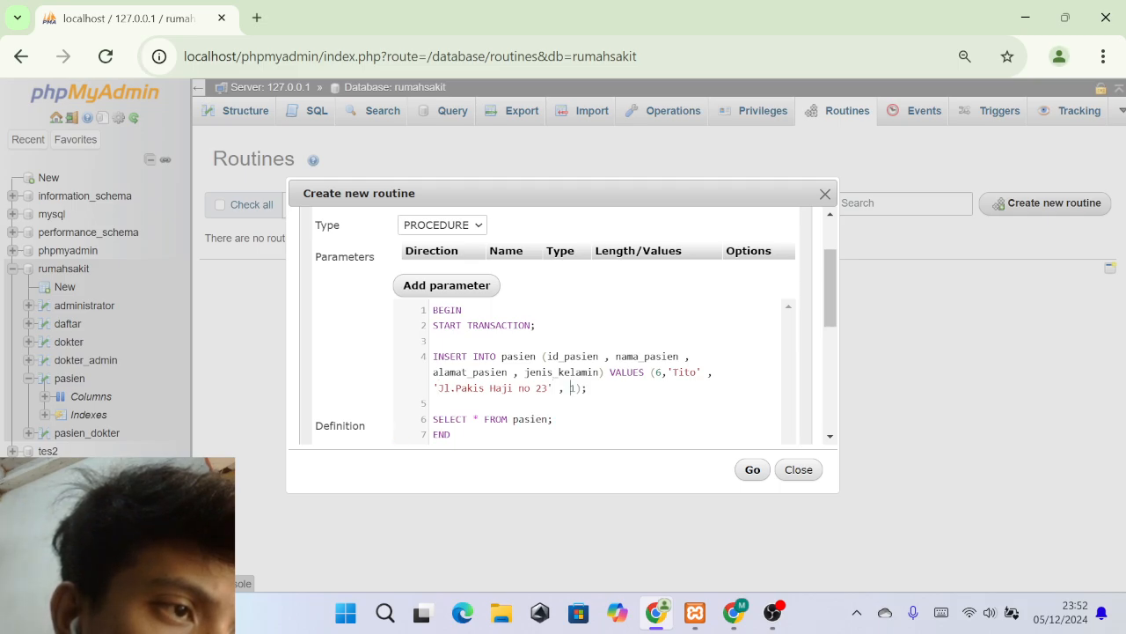
Enclose the final value 1 in single quotes and create the transaksi1 procedure.
{"action": "key", "text": "Right"}
{"action": "key", "text": "Right"}
{"action": "key", "text": "Right"}
{"action": "type", "text": "'"}
{"action": "key", "text": "Right"}
{"action": "type", "text": "'"}
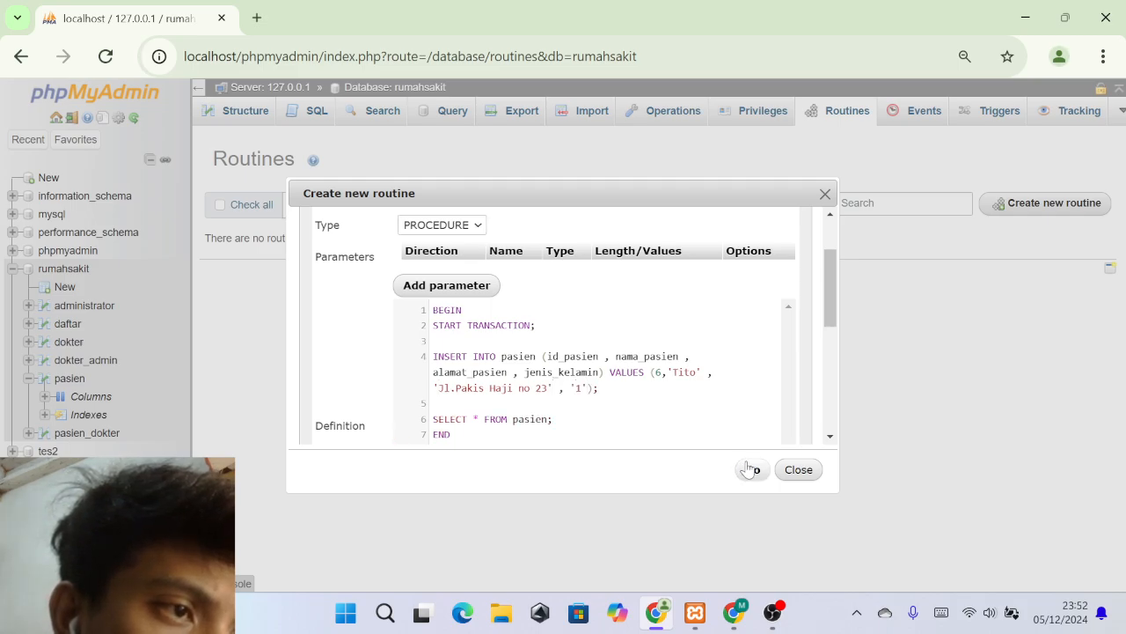
{"action": "left_click", "coordinate": [753, 469]}
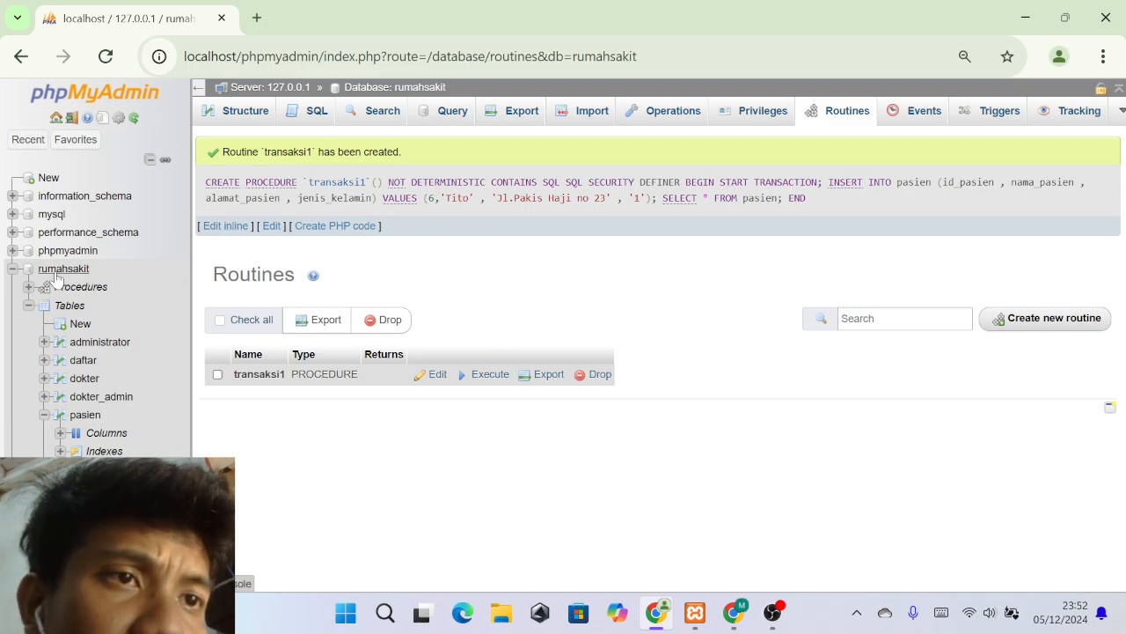
Open the SQL query editor for the rumahsakit database, agreeing to leave the routines page.
{"action": "left_click", "coordinate": [315, 112]}
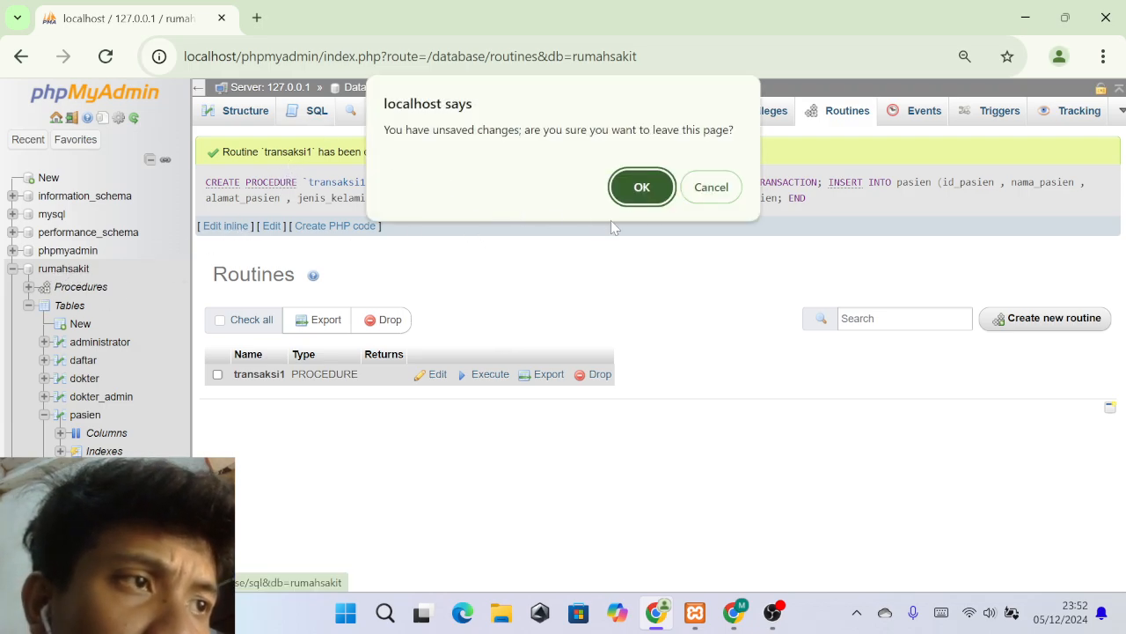
{"action": "left_click", "coordinate": [641, 187]}
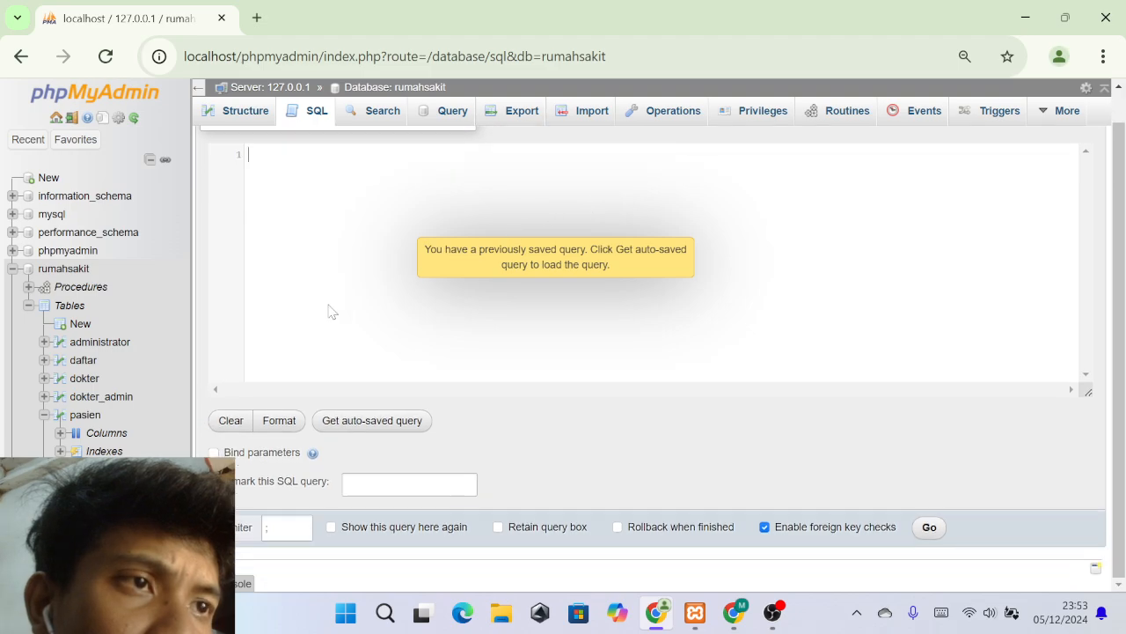
Check the rumahsakit database's routines and tables, and examine the rows stored in the pasien table.
{"action": "left_click", "coordinate": [71, 290]}
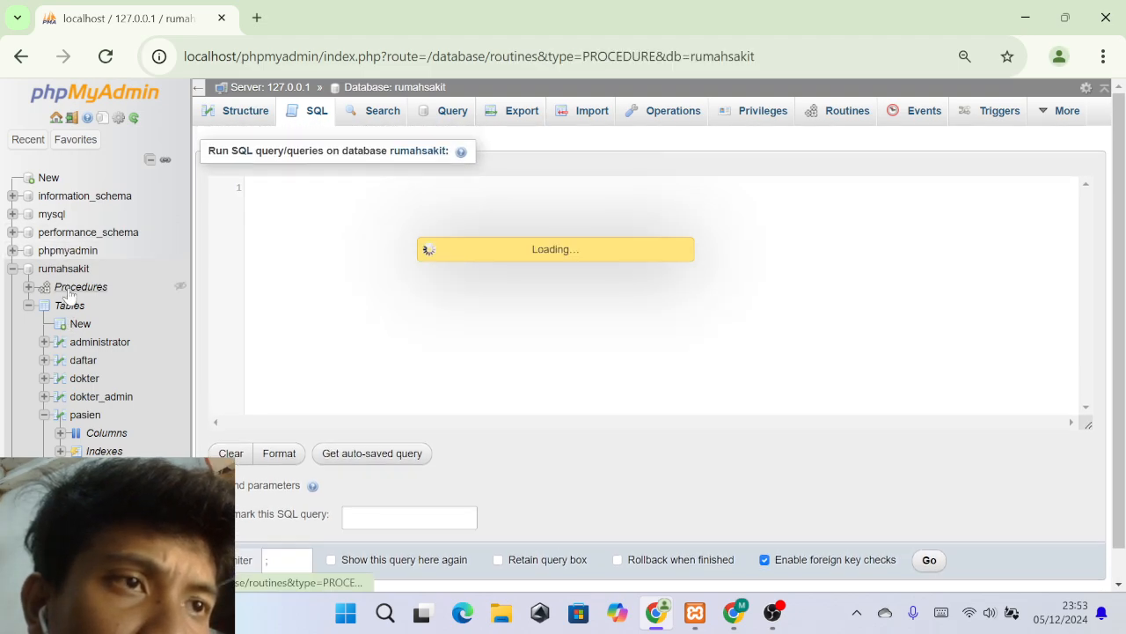
{"action": "left_click", "coordinate": [72, 271]}
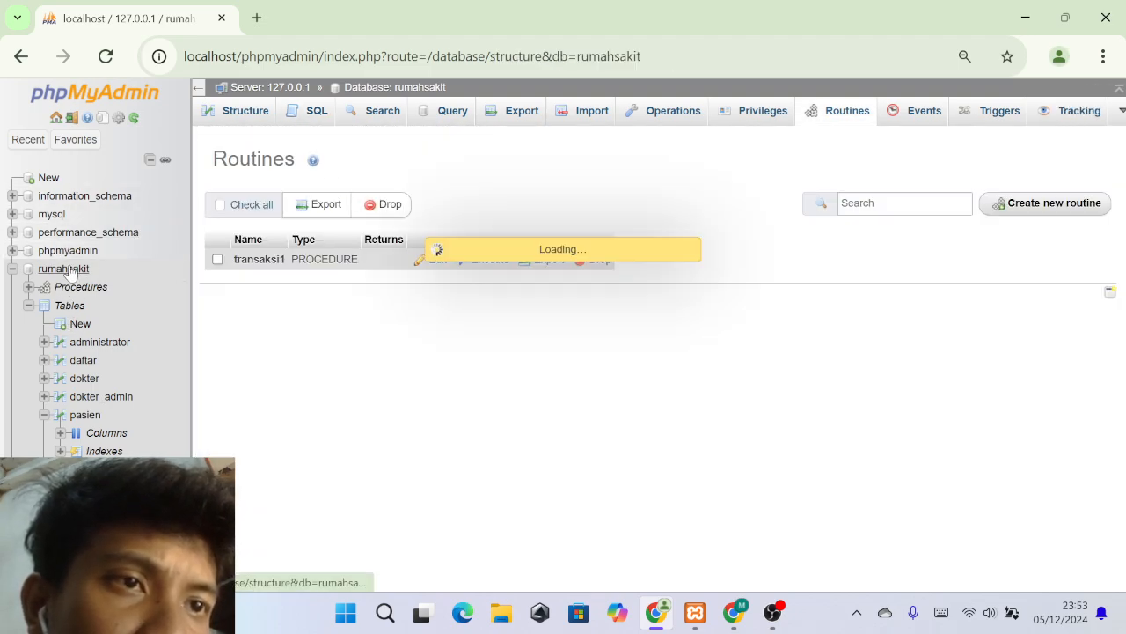
{"action": "left_click", "coordinate": [320, 113]}
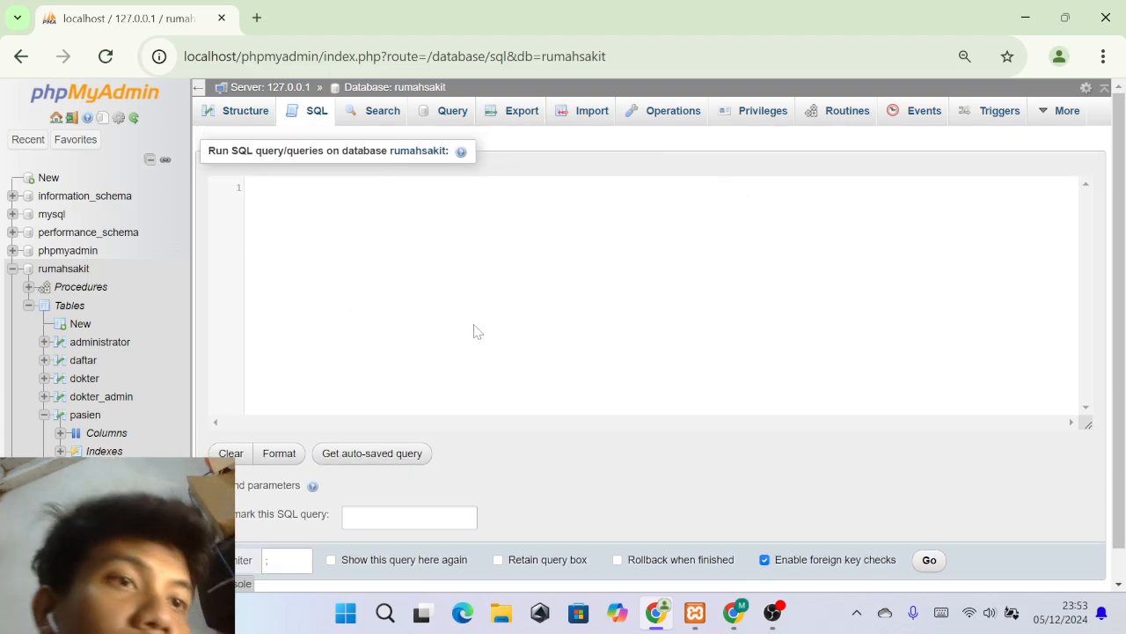
{"action": "left_click", "coordinate": [248, 117]}
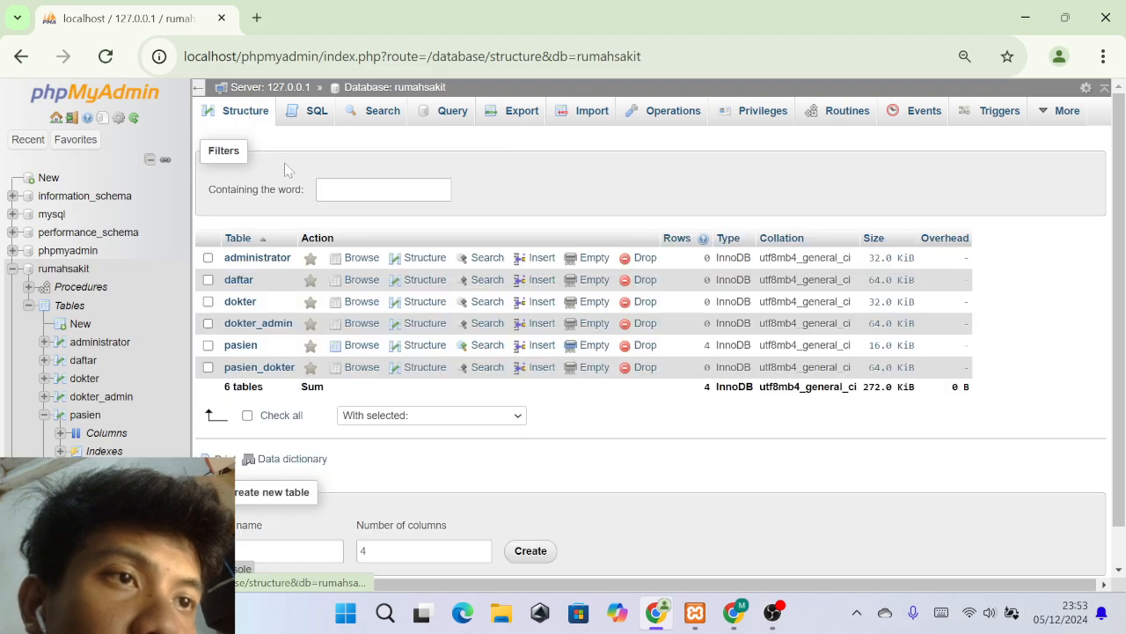
{"action": "left_click", "coordinate": [80, 290]}
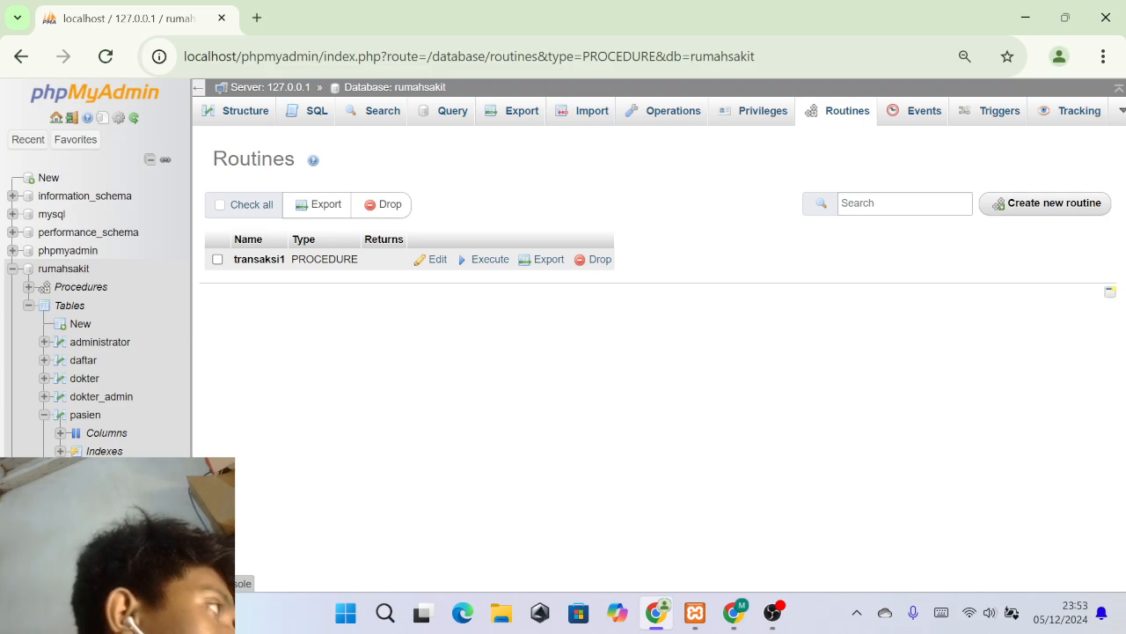
{"action": "left_click", "coordinate": [84, 414]}
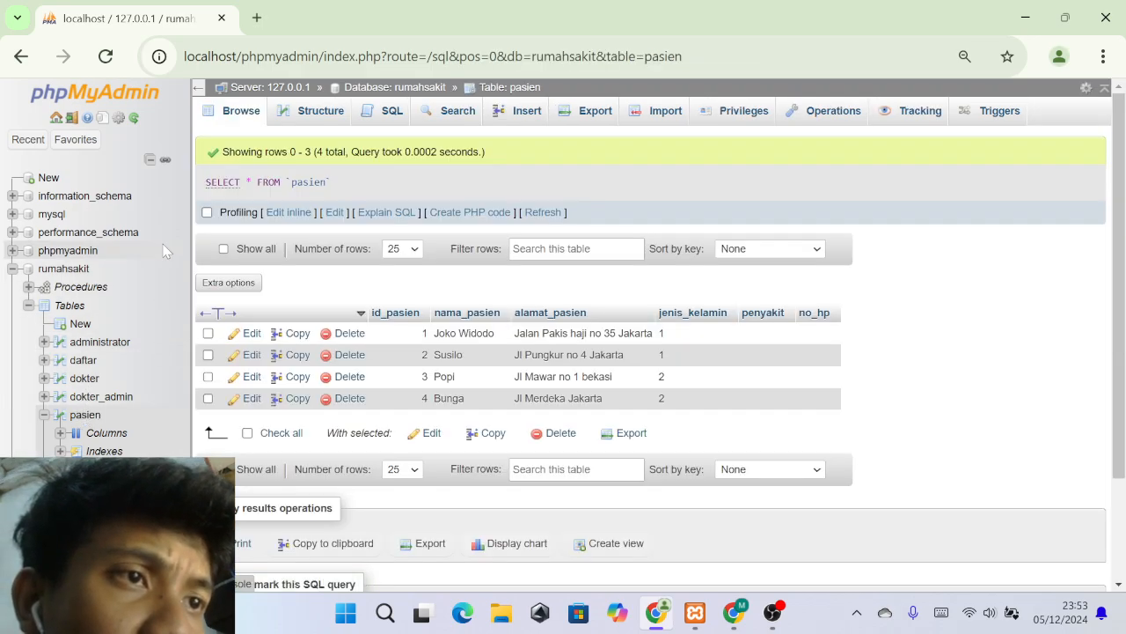
{"action": "scroll", "coordinate": [406, 435], "scroll_direction": "down", "scroll_amount": 3}
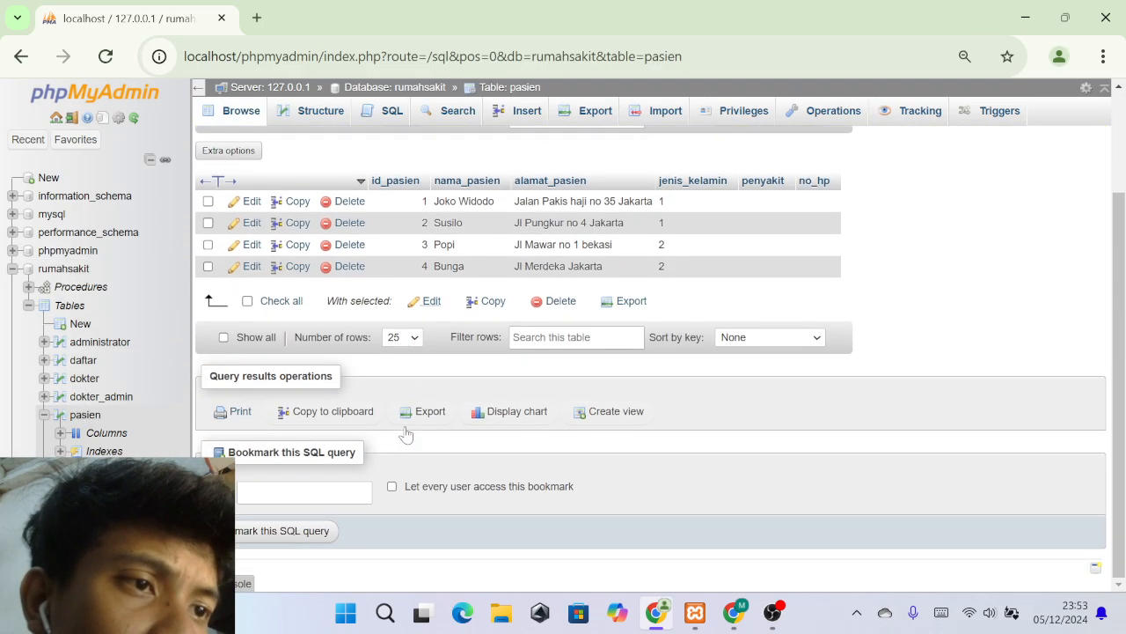
{"action": "scroll", "coordinate": [406, 435], "scroll_direction": "up", "scroll_amount": 3}
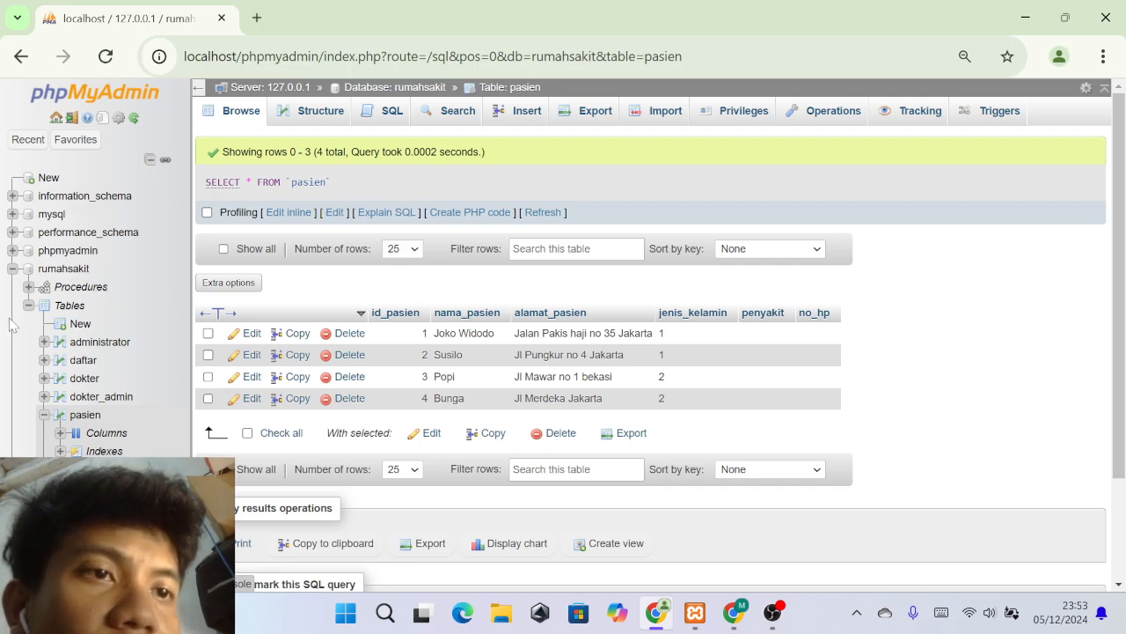
Start a new routine of type PROCEDURE named transaksi2 and remove its empty parameter row.
{"action": "left_click", "coordinate": [74, 288]}
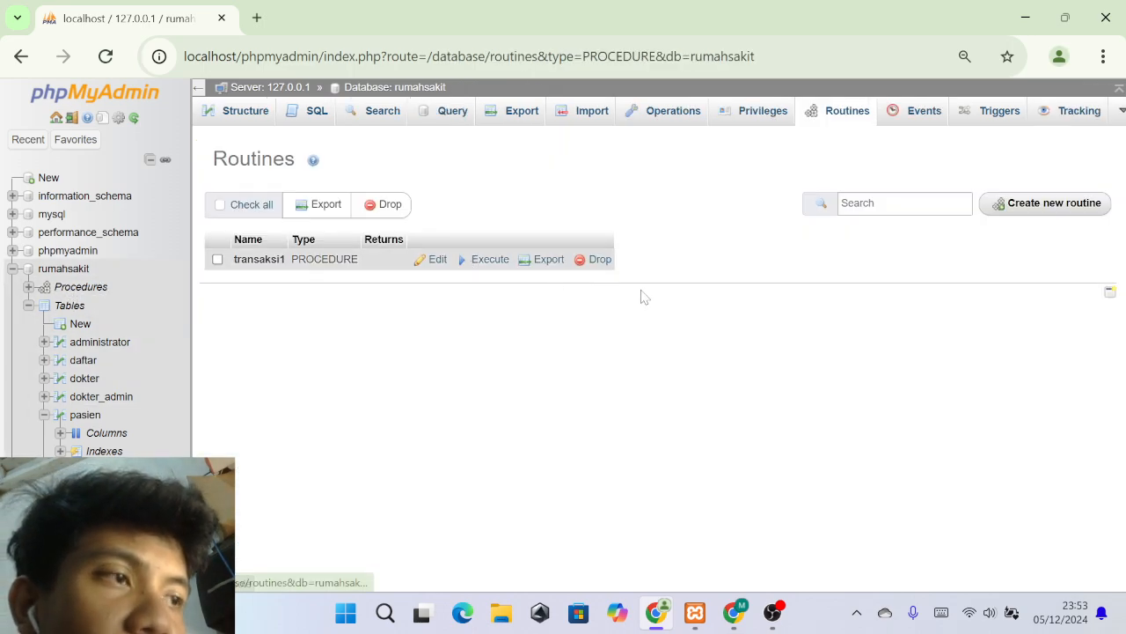
{"action": "left_click", "coordinate": [1056, 204]}
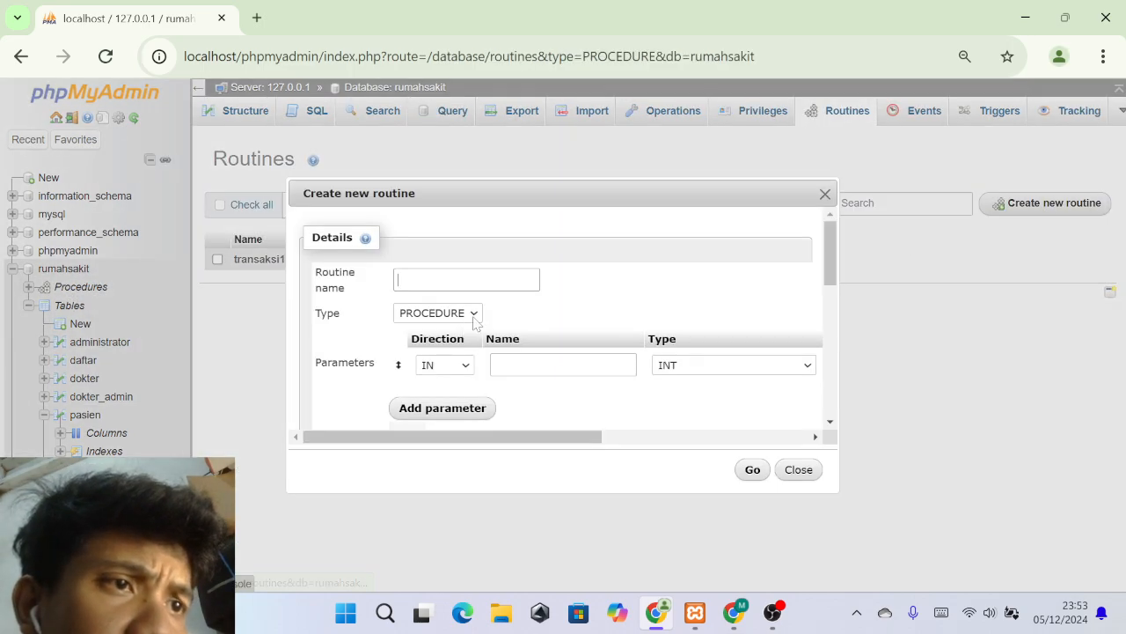
{"action": "left_click", "coordinate": [467, 280]}
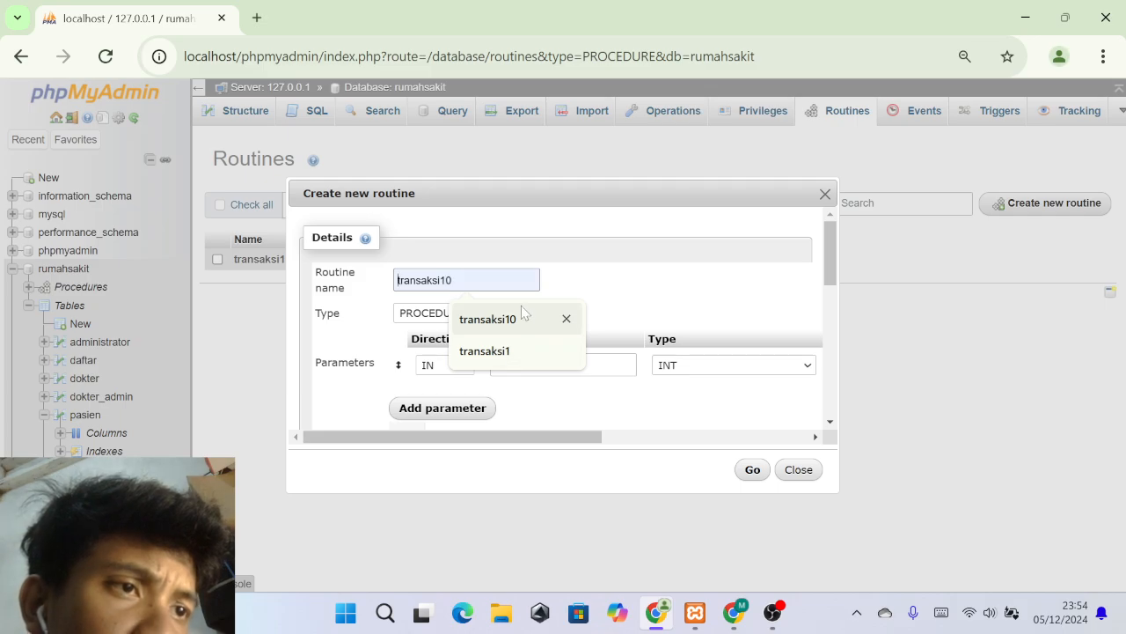
{"action": "type", "text": "transaksi2"}
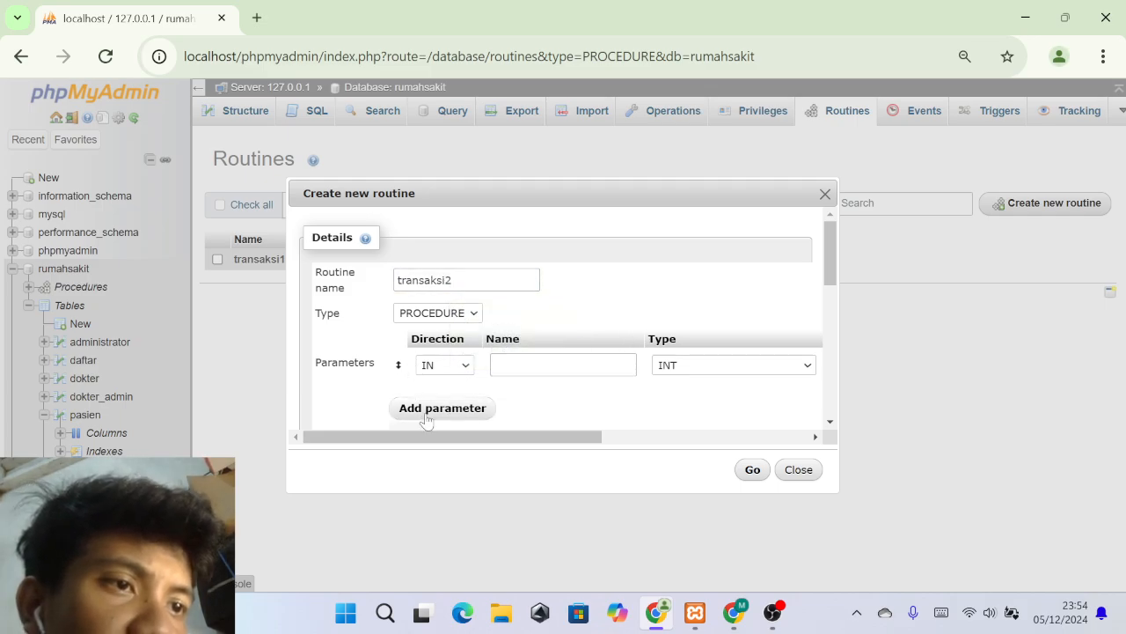
{"action": "left_click_drag", "start_coordinate": [420, 445], "coordinate": [659, 443]}
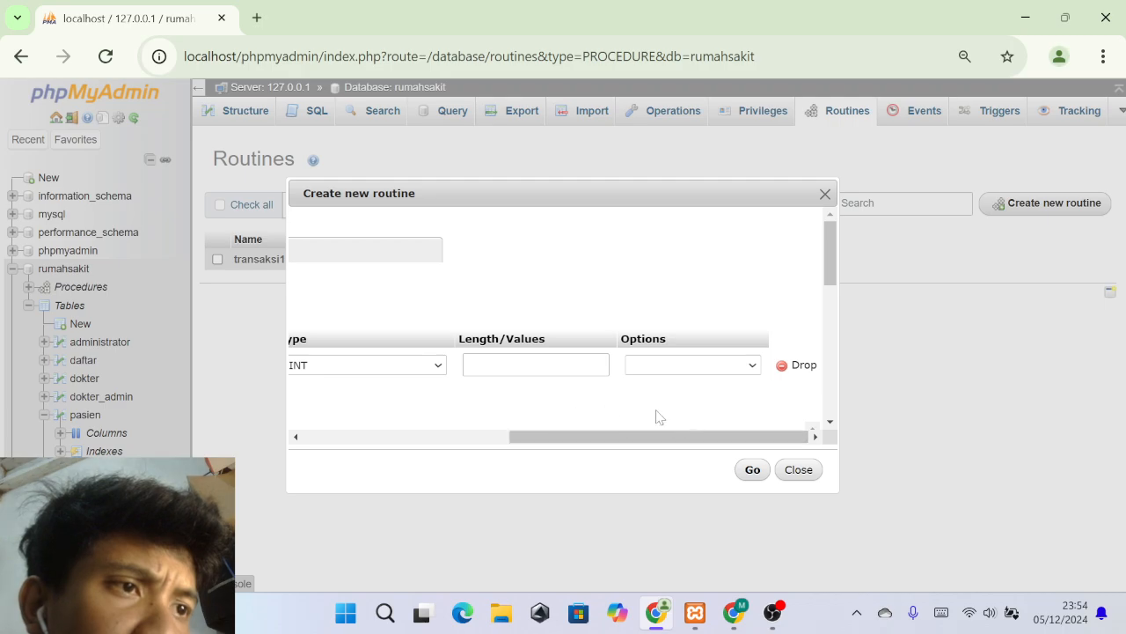
{"action": "left_click", "coordinate": [795, 367]}
{"action": "scroll", "coordinate": [592, 292], "scroll_direction": "down", "scroll_amount": 5}
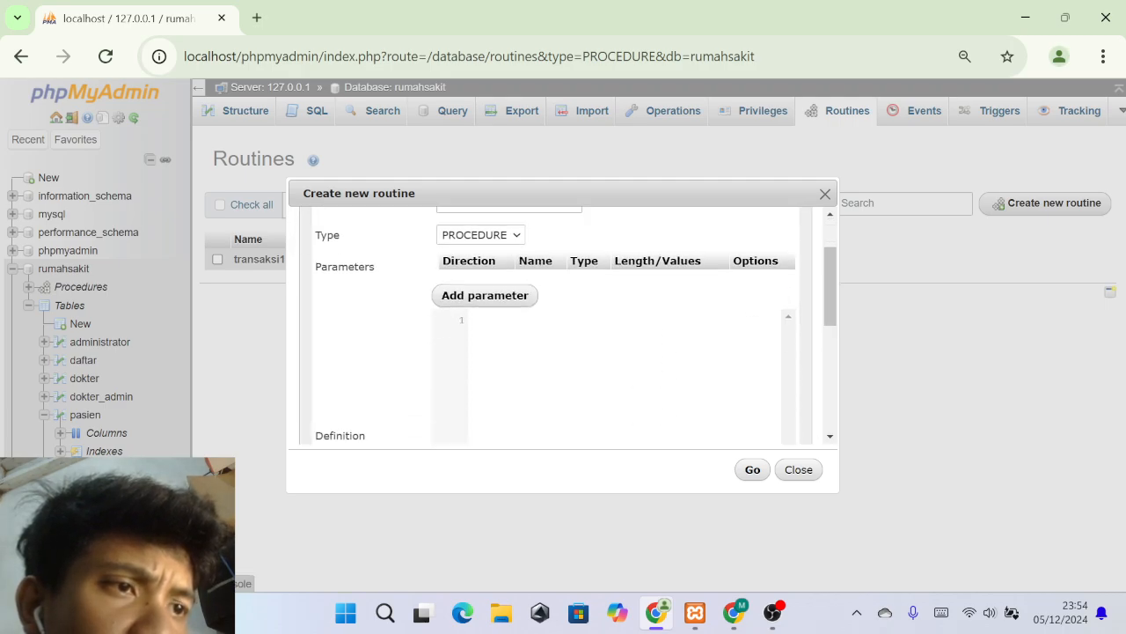
Fill the definition with the transaction that inserts a patient and selects from pasien, removing the single quotes around the pasien table name.
{"action": "type", "text": "BEGIN START TRANSACTION;  INSERT INTO 'pasien' ('id_pasien' , 'nama_pasien' , 'alamat_pasien' , 'jenis_kelamin') VALUES (6,'Tito' , 'Jl.Pakis Haji no 23' , '1');  SELECT * FROM pasien; END"}
{"action": "left_click", "coordinate": [580, 284]}
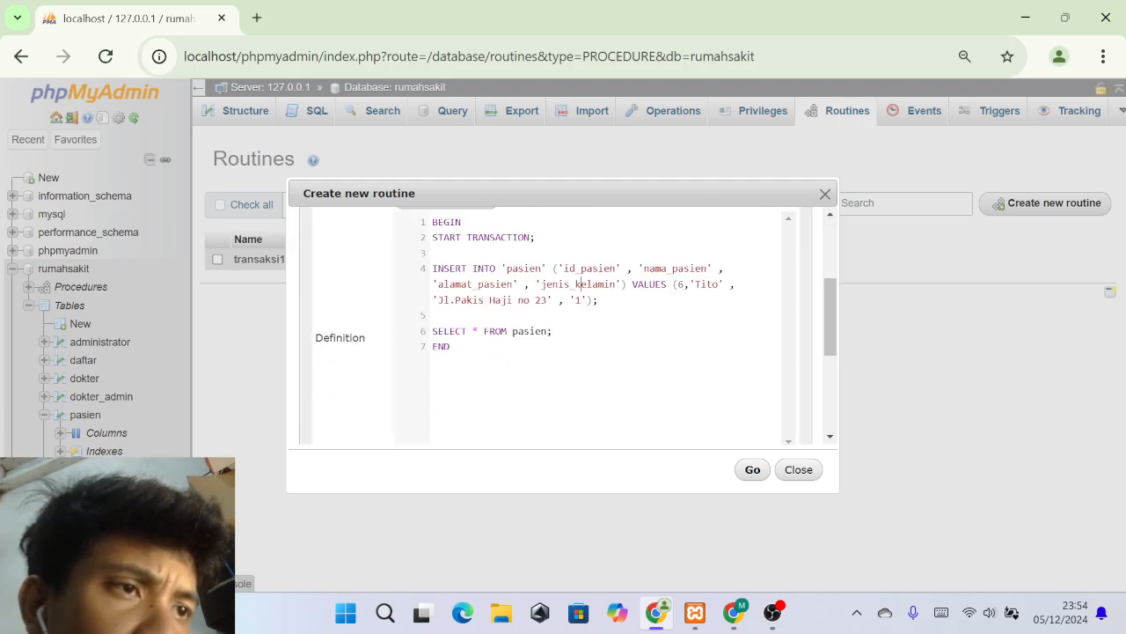
{"action": "key", "text": "BackSpace"}
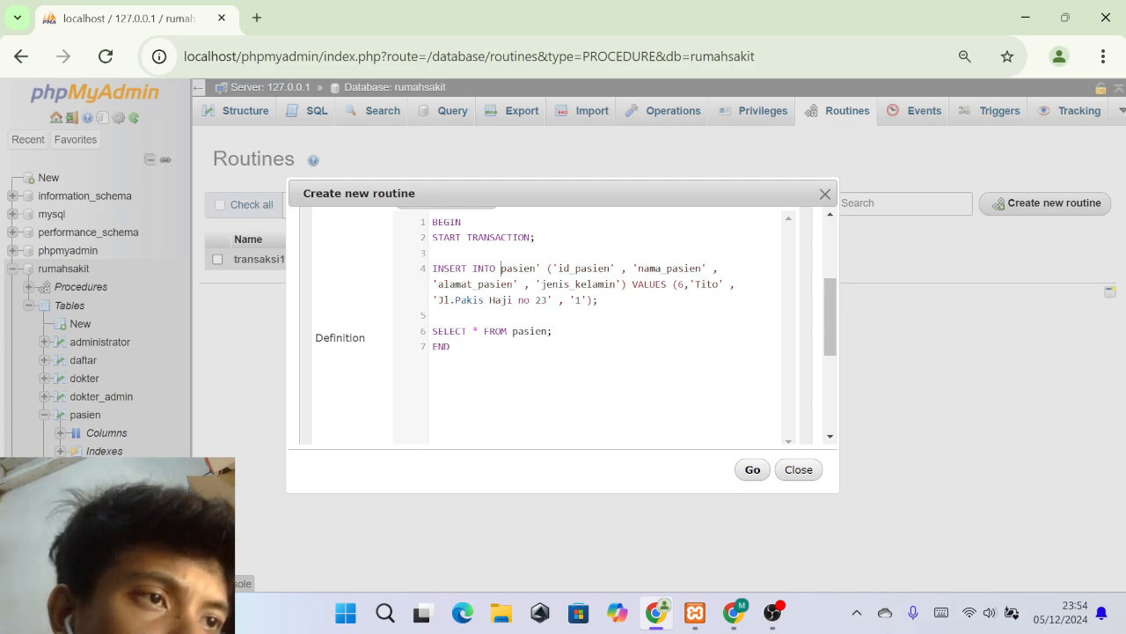
{"action": "left_click", "coordinate": [540, 267]}
{"action": "key", "text": "BackSpace"}
Remove the single quotes around the id_pasien and nama_pasien column names in the INSERT statement.
{"action": "left_click", "coordinate": [552, 268]}
{"action": "key", "text": "BackSpace"}
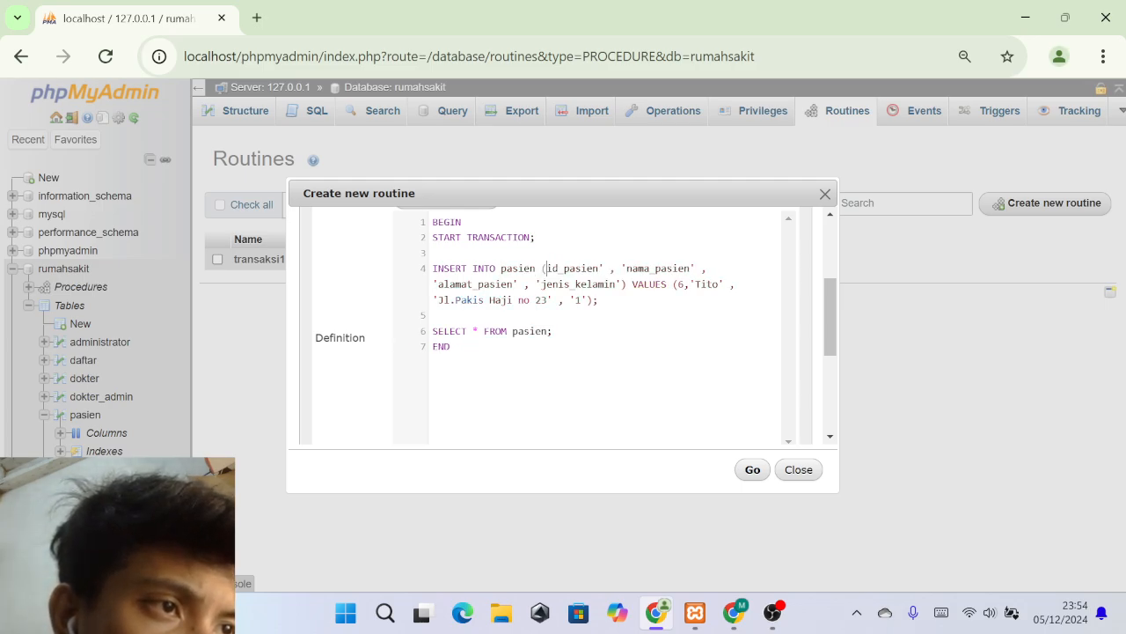
{"action": "left_click", "coordinate": [604, 267]}
{"action": "key", "text": "BackSpace"}
{"action": "left_click", "coordinate": [621, 267]}
{"action": "key", "text": "BackSpace"}
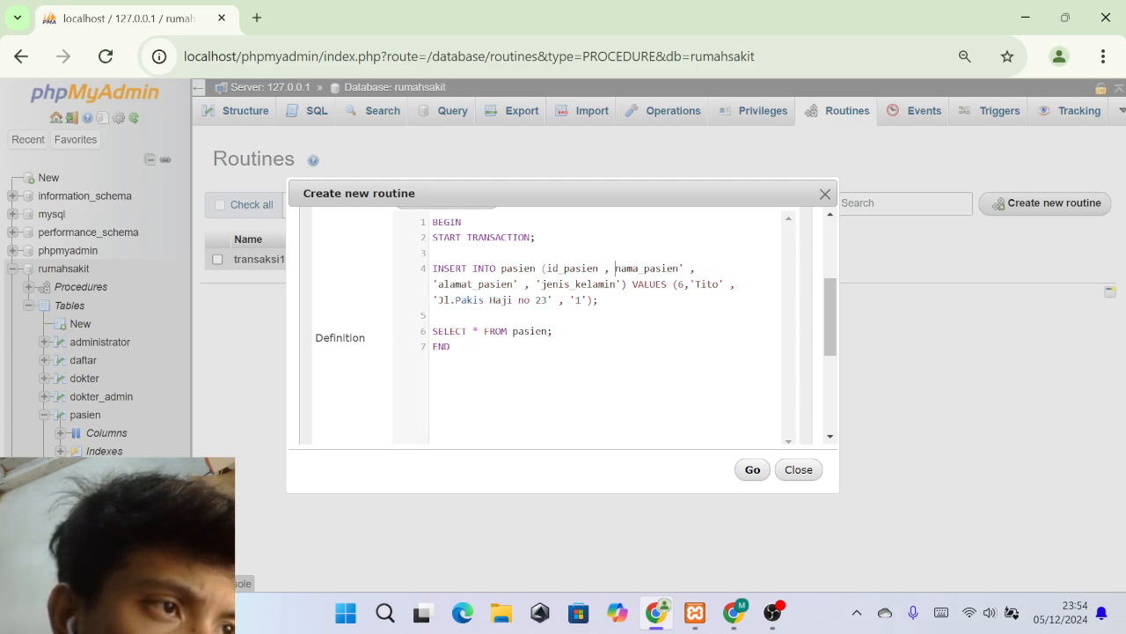
{"action": "left_click", "coordinate": [684, 268]}
{"action": "key", "text": "BackSpace"}
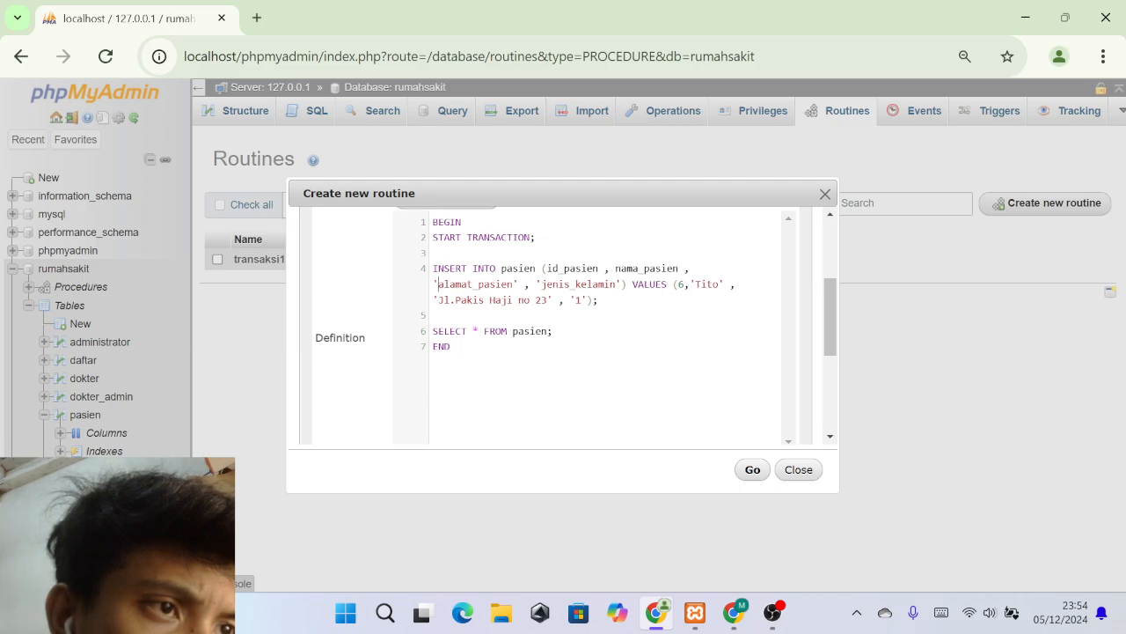
Remove the single quotes around the alamat_pasien and jenis_kelamin column names in the INSERT statement.
{"action": "key", "text": "BackSpace"}
{"action": "left_click", "coordinate": [512, 285]}
{"action": "key", "text": "BackSpace"}
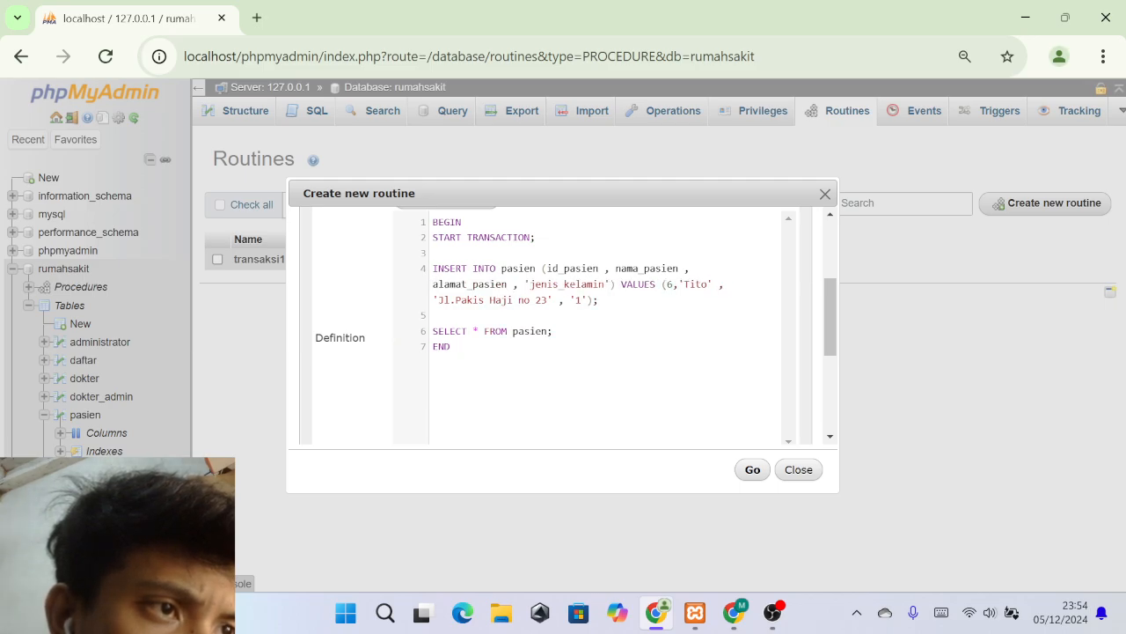
{"action": "key", "text": "BackSpace"}
{"action": "left_click", "coordinate": [609, 284]}
{"action": "key", "text": "BackSpace"}
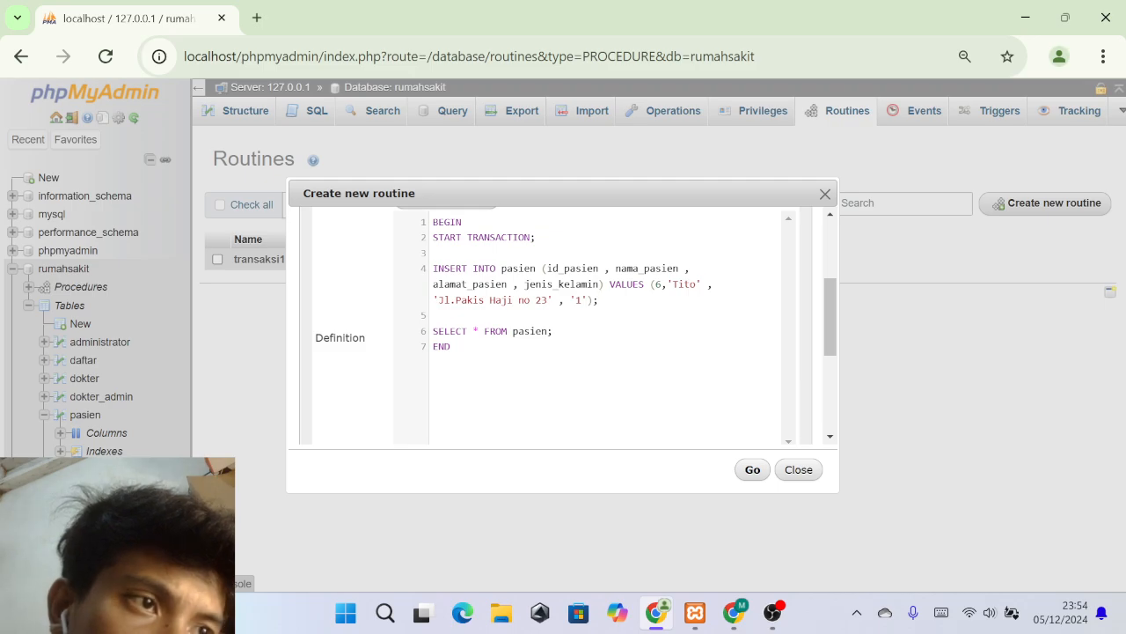
Add a COMMIT; line before END in the new routine's definition, and close the dialog without creating the routine.
{"action": "double_click", "coordinate": [552, 331]}
{"action": "left_click", "coordinate": [451, 346]}
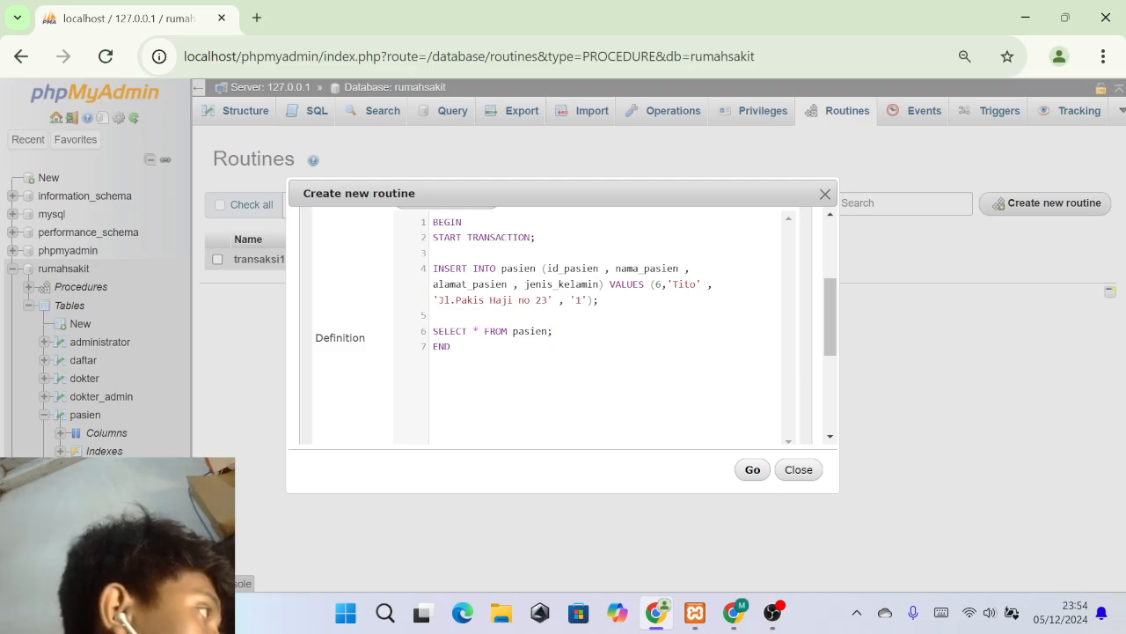
{"action": "key", "text": "Return"}
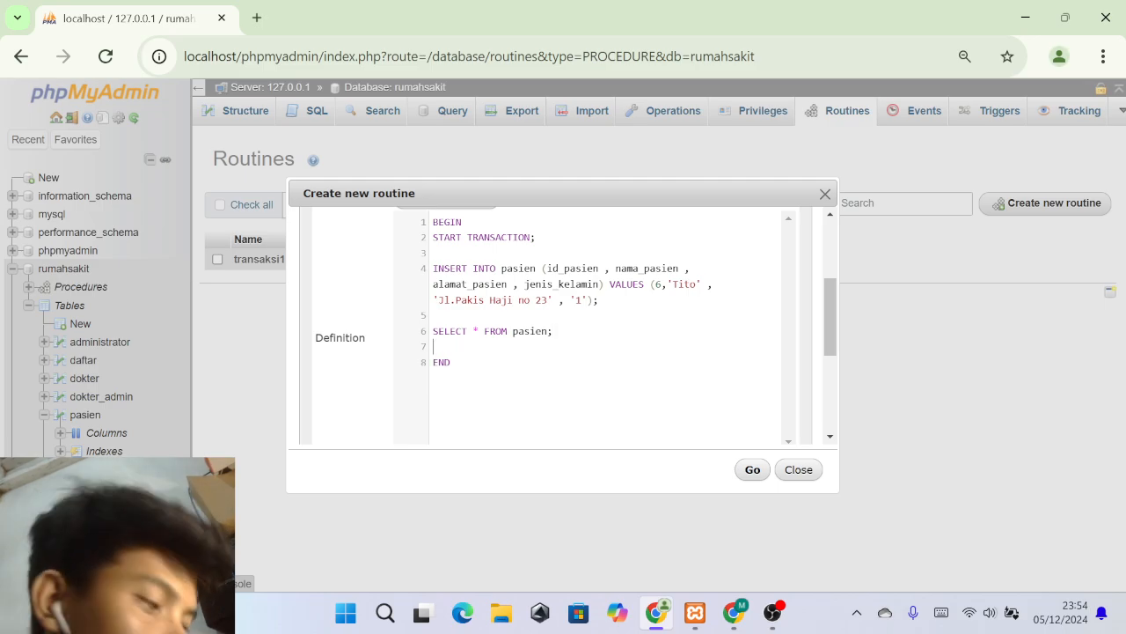
{"action": "type", "text": "COM"}
{"action": "key", "text": "Down"}
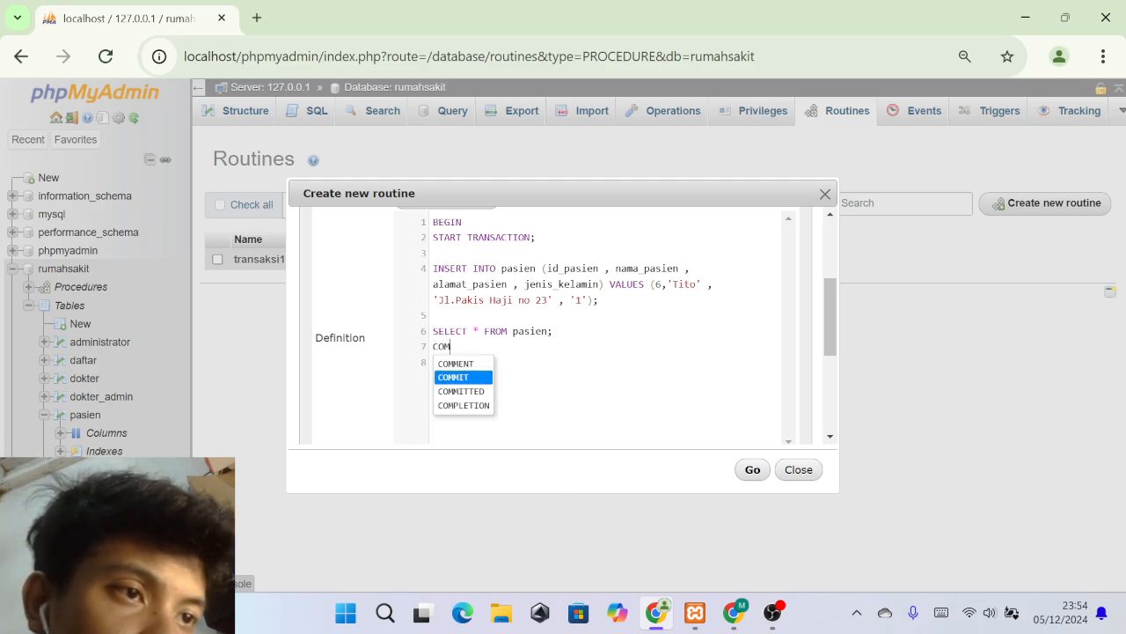
{"action": "key", "text": "Return"}
{"action": "type", "text": ";"}
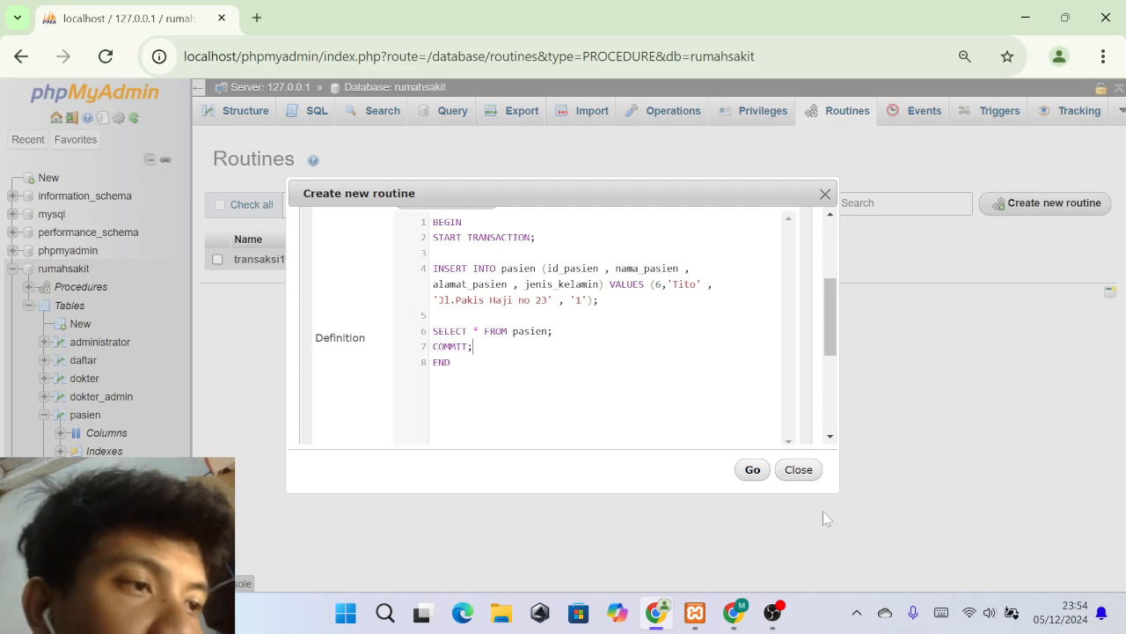
{"action": "left_click", "coordinate": [801, 471]}
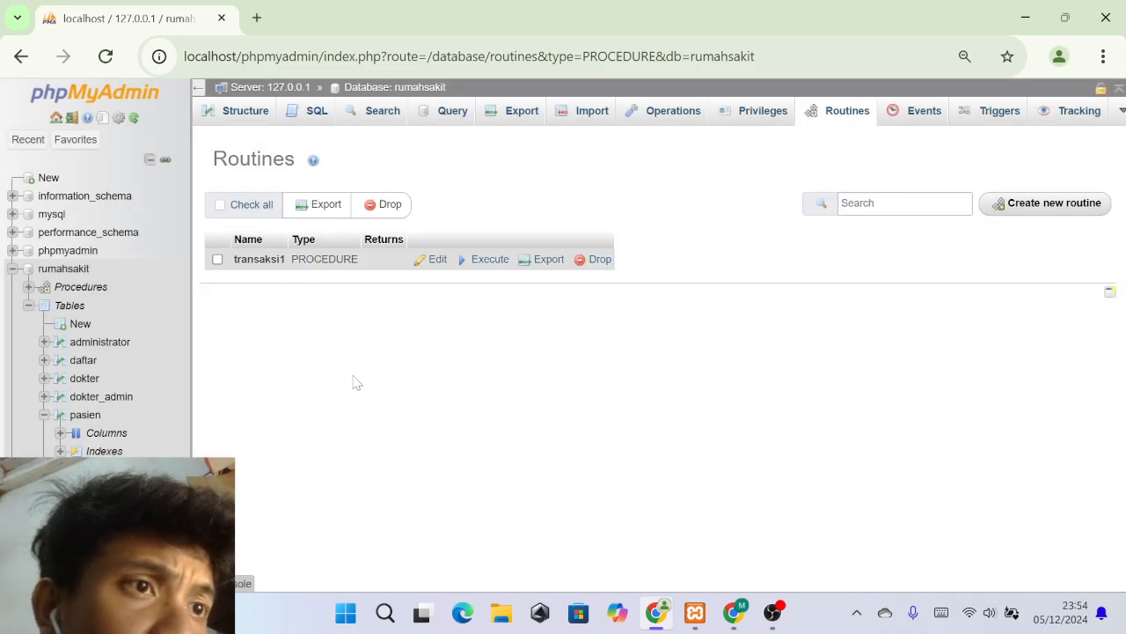
Edit the transaksi1 procedure to add a COMMIT; line between the SELECT statement and END, and save it.
{"action": "left_click", "coordinate": [431, 260]}
{"action": "scroll", "coordinate": [469, 322], "scroll_direction": "down", "scroll_amount": 2}
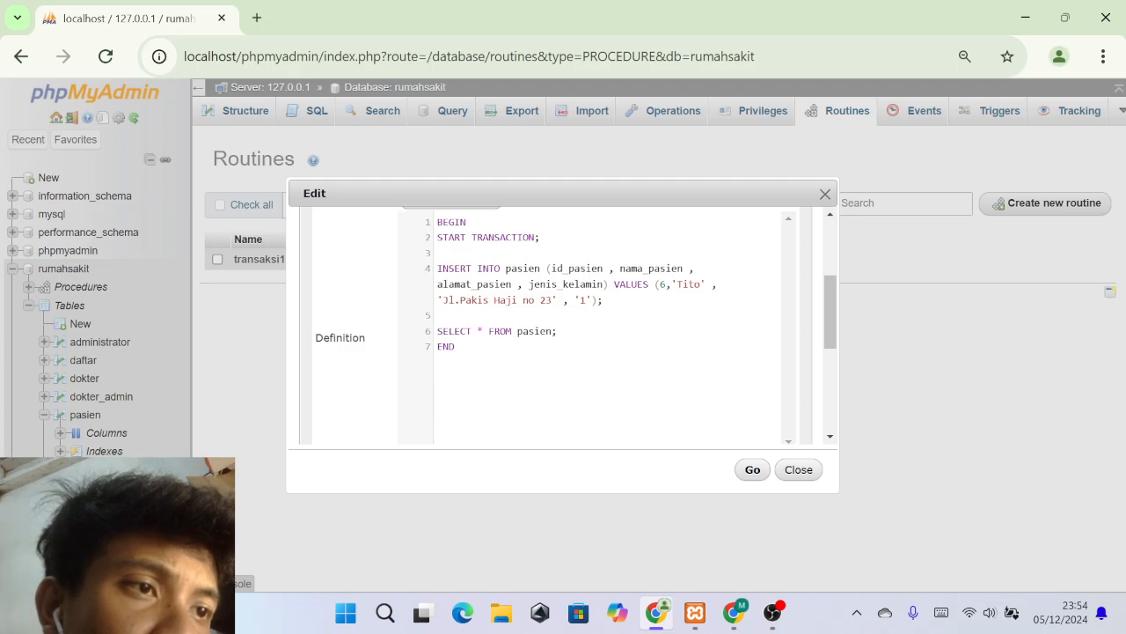
{"action": "key", "text": "Return"}
{"action": "type", "text": "CO"}
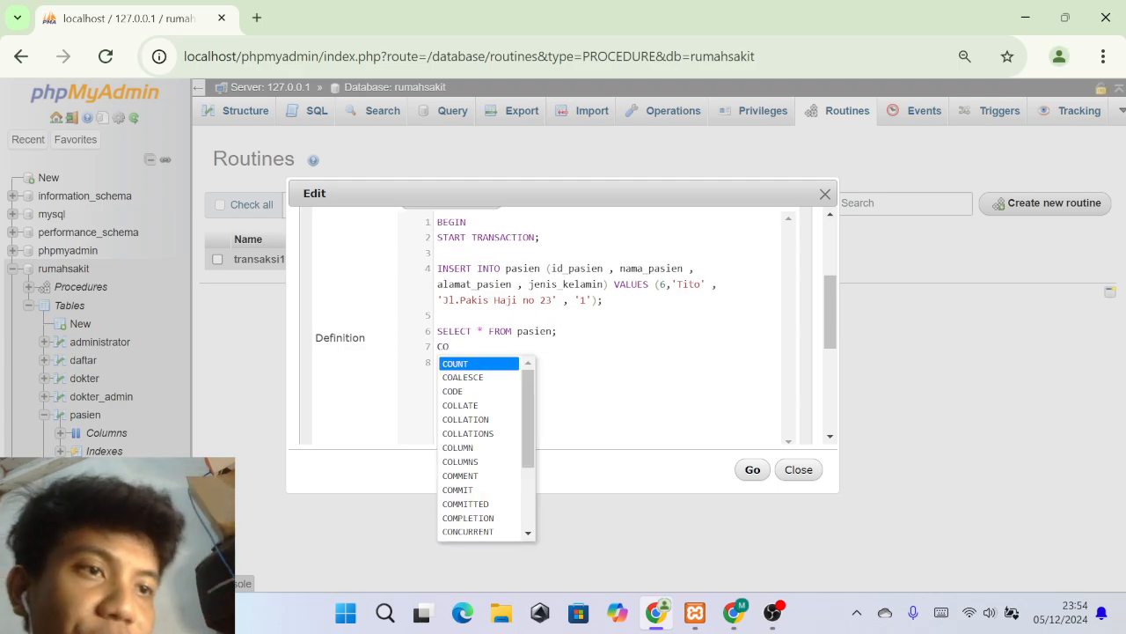
{"action": "left_click", "coordinate": [476, 489]}
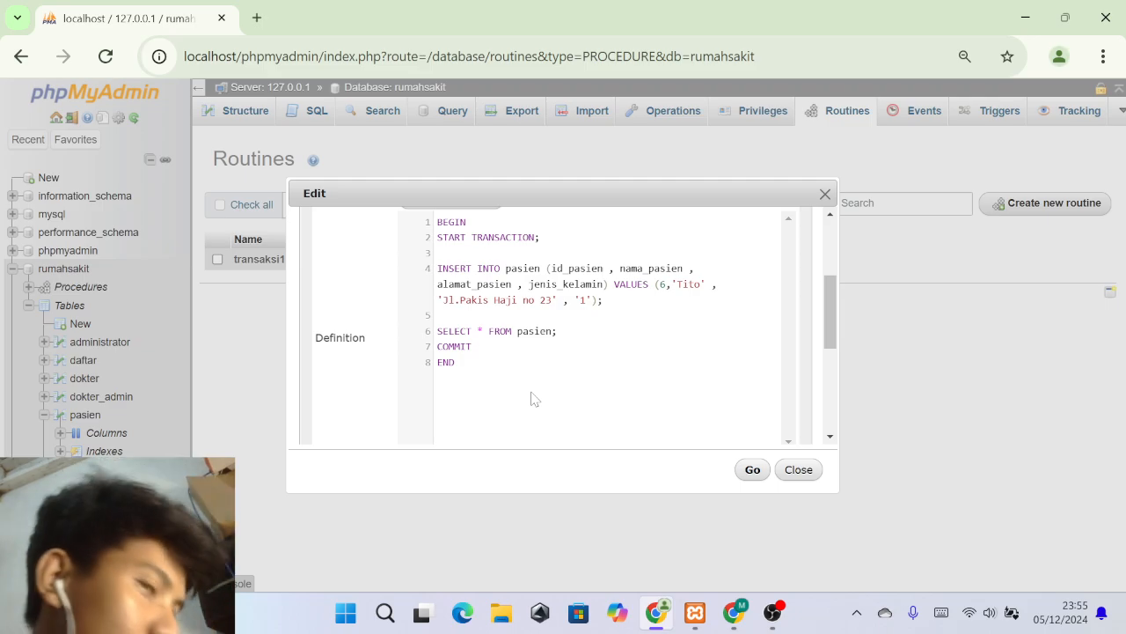
{"action": "type", "text": ";"}
{"action": "left_click", "coordinate": [753, 471]}
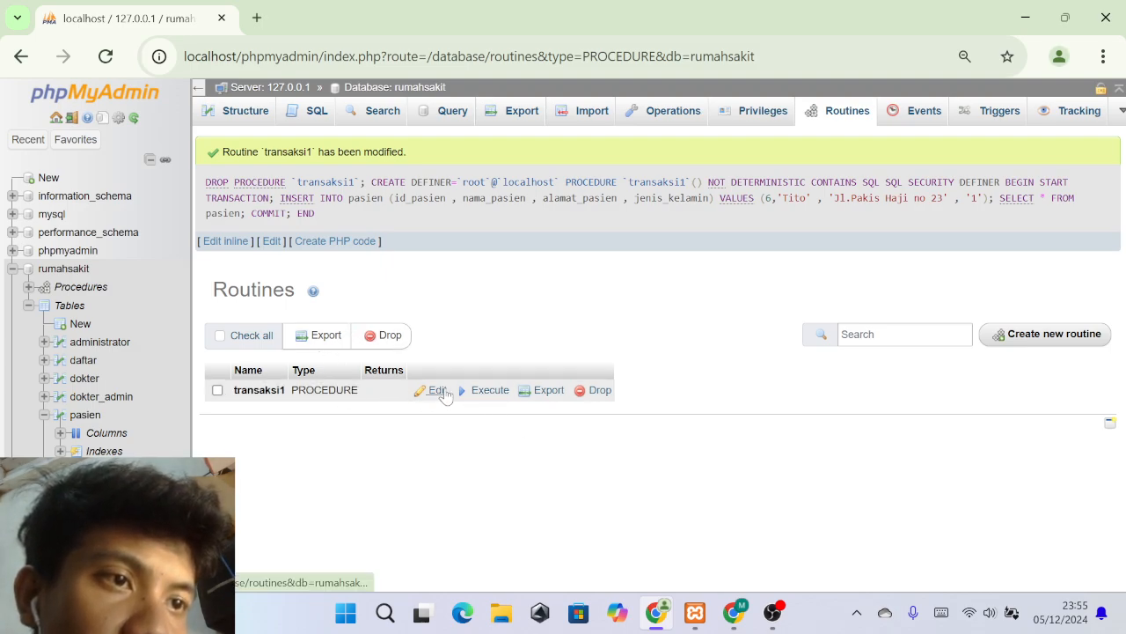
Rename the transaksi1 procedure as transaksi2 and save the change.
{"action": "left_click", "coordinate": [433, 389]}
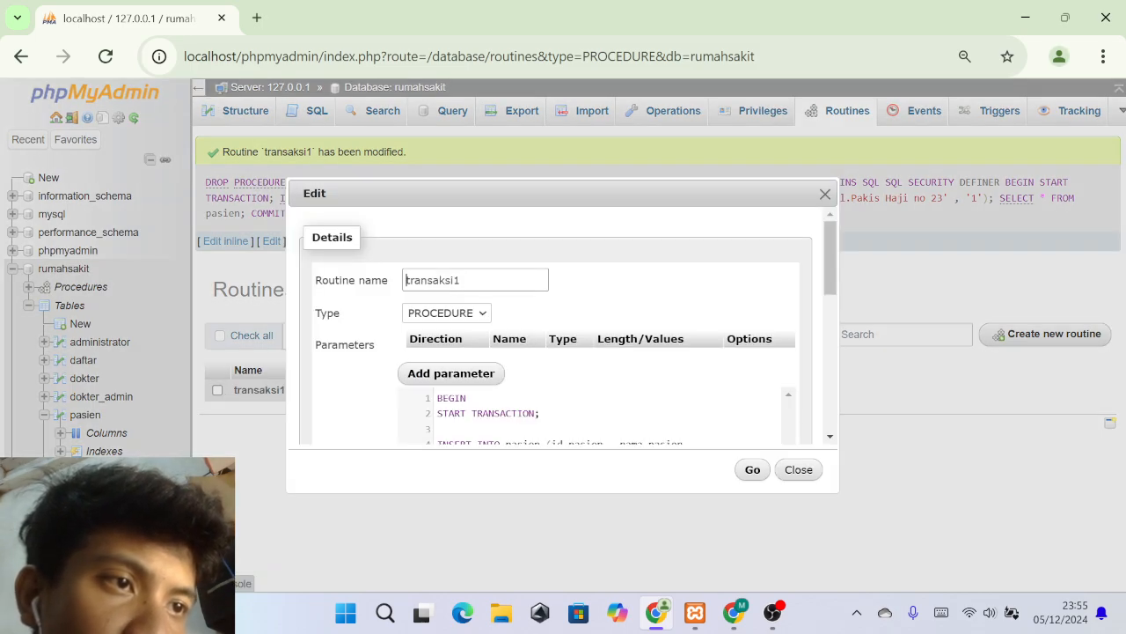
{"action": "left_click", "coordinate": [479, 279]}
{"action": "key", "text": "BackSpace"}
{"action": "type", "text": "2"}
{"action": "left_click", "coordinate": [752, 469]}
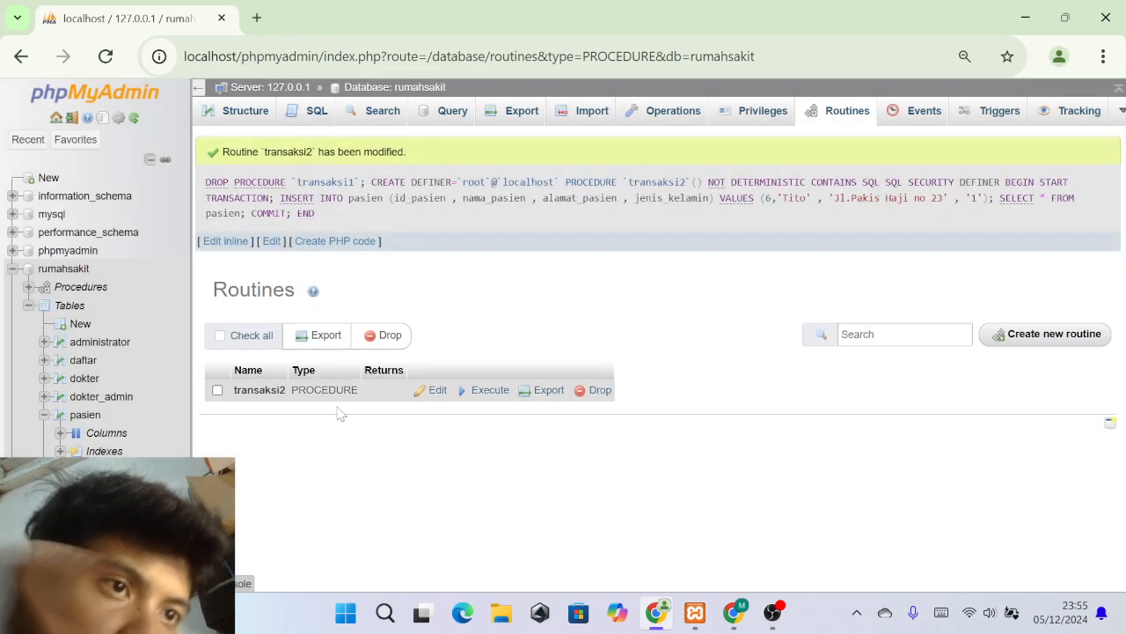
Edit the transaksi2 procedure: rename it as transaksi1 and delete the COMMIT; line from its definition.
{"action": "left_click", "coordinate": [422, 391]}
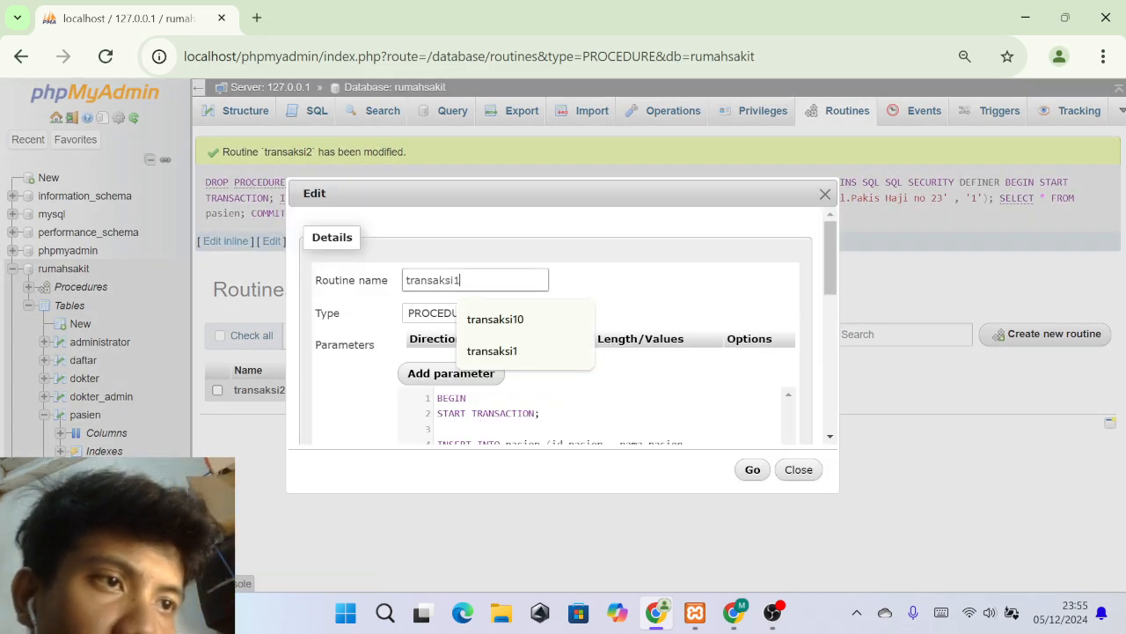
{"action": "scroll", "coordinate": [576, 392], "scroll_direction": "down", "scroll_amount": 3}
{"action": "scroll", "coordinate": [577, 392], "scroll_direction": "down", "scroll_amount": 1}
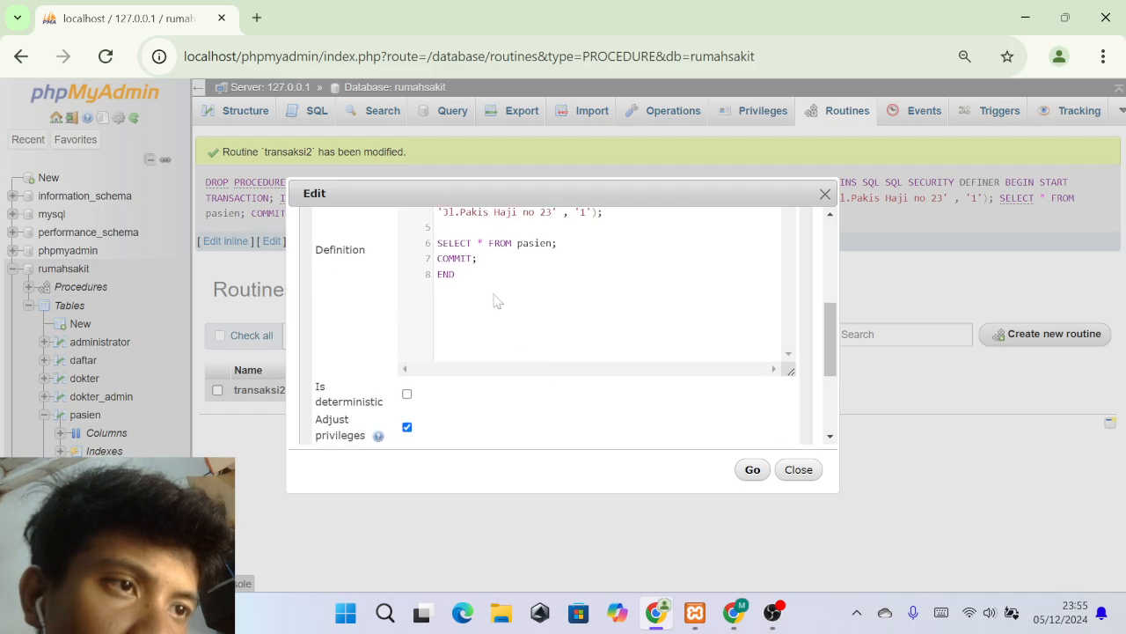
{"action": "left_click_drag", "start_coordinate": [476, 257], "coordinate": [417, 262]}
{"action": "key", "text": "BackSpace"}
{"action": "key", "text": "BackSpace"}
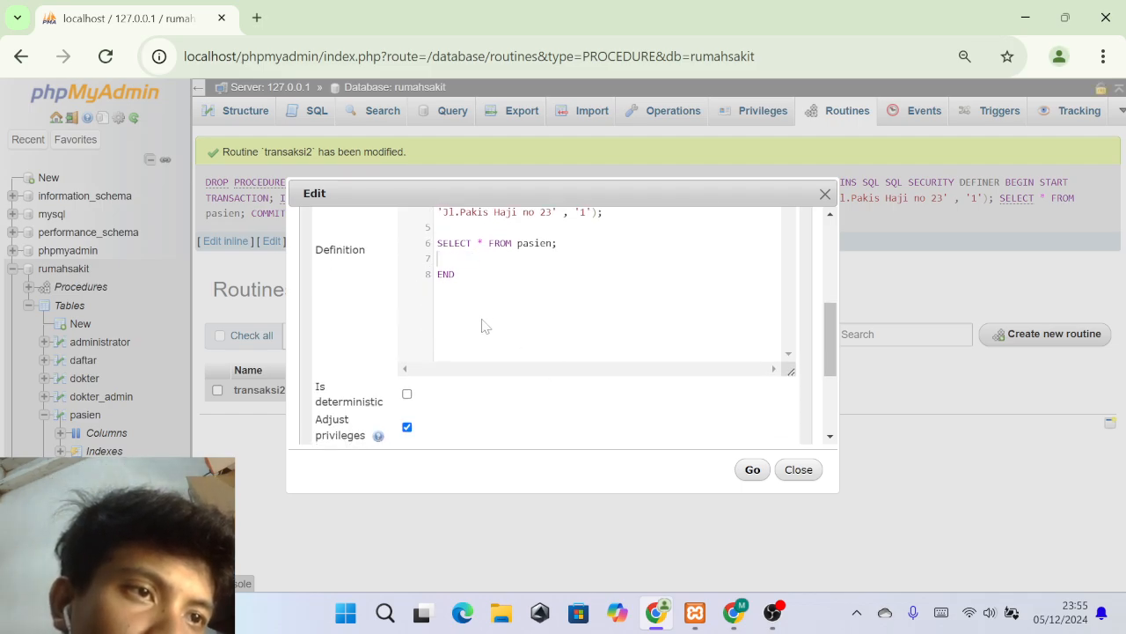
Copy the procedure's entire definition and save the edited routine.
{"action": "scroll", "coordinate": [573, 297], "scroll_direction": "up", "scroll_amount": 2}
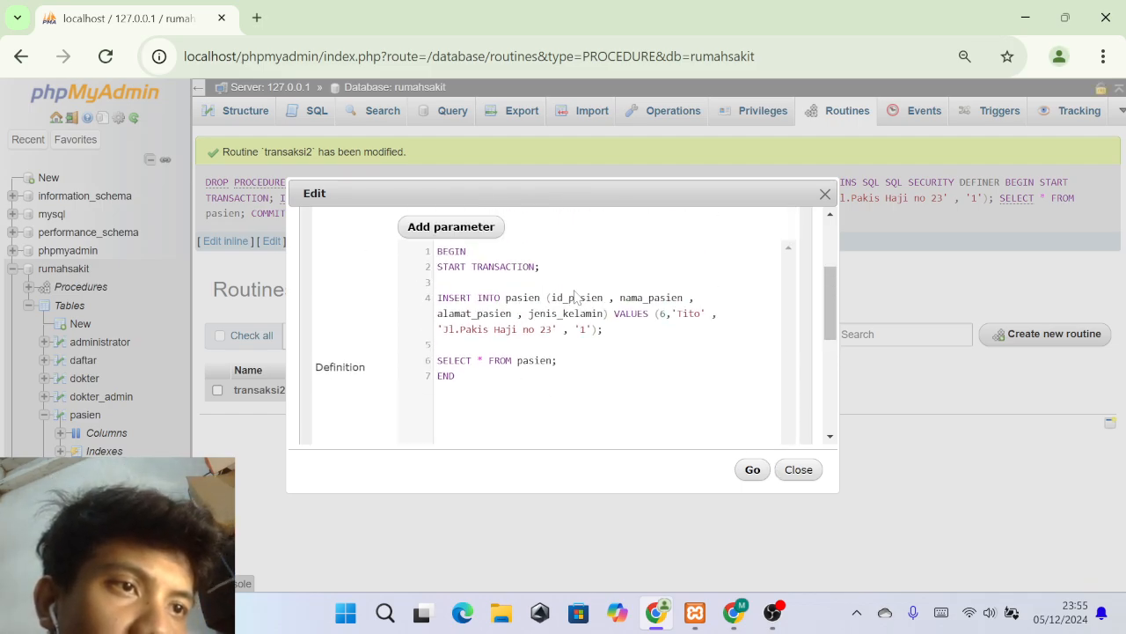
{"action": "key", "text": "ctrl+a"}
{"action": "key", "text": "ctrl+c"}
{"action": "left_click", "coordinate": [750, 468]}
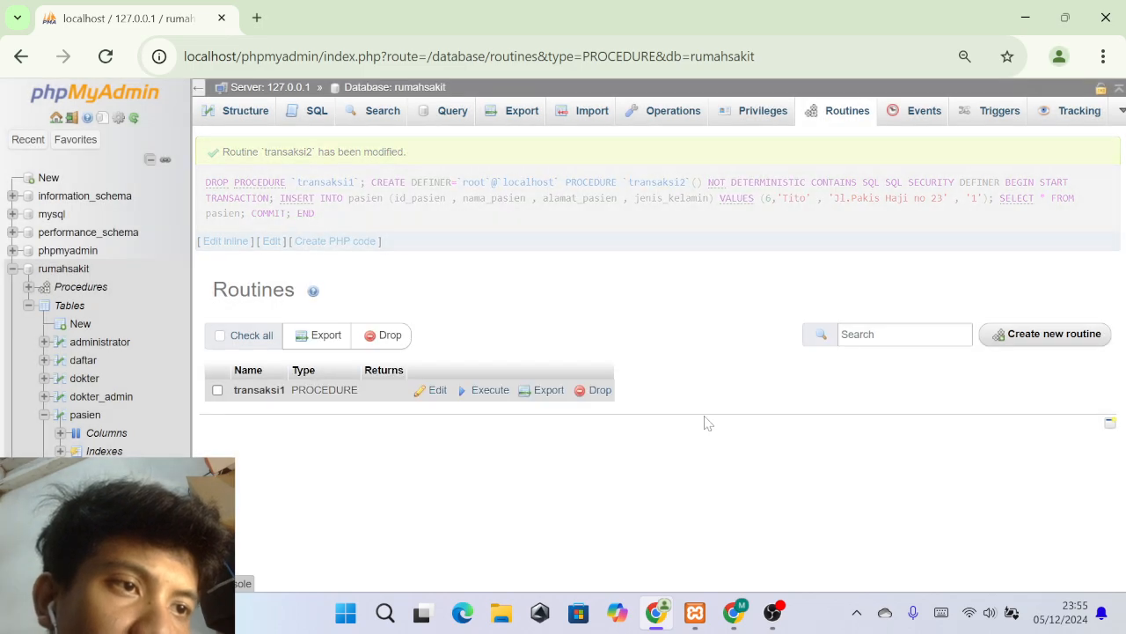
Start a new procedure named transaksi2 and remove its empty parameter row.
{"action": "left_click", "coordinate": [1010, 338]}
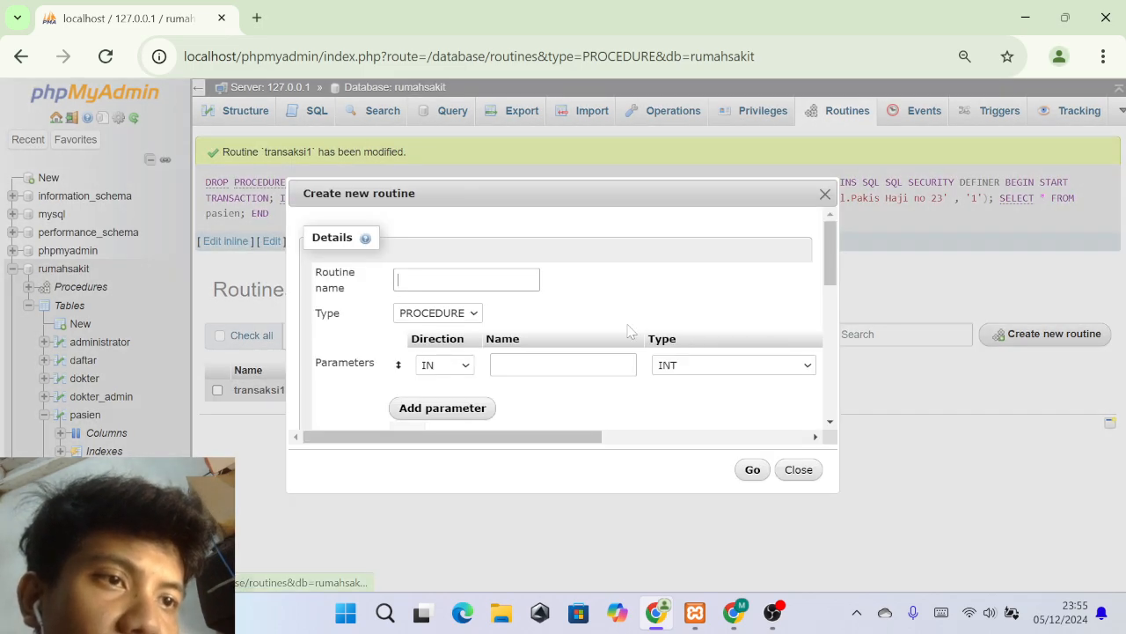
{"action": "type", "text": "transaksi2"}
{"action": "left_click", "coordinate": [520, 353]}
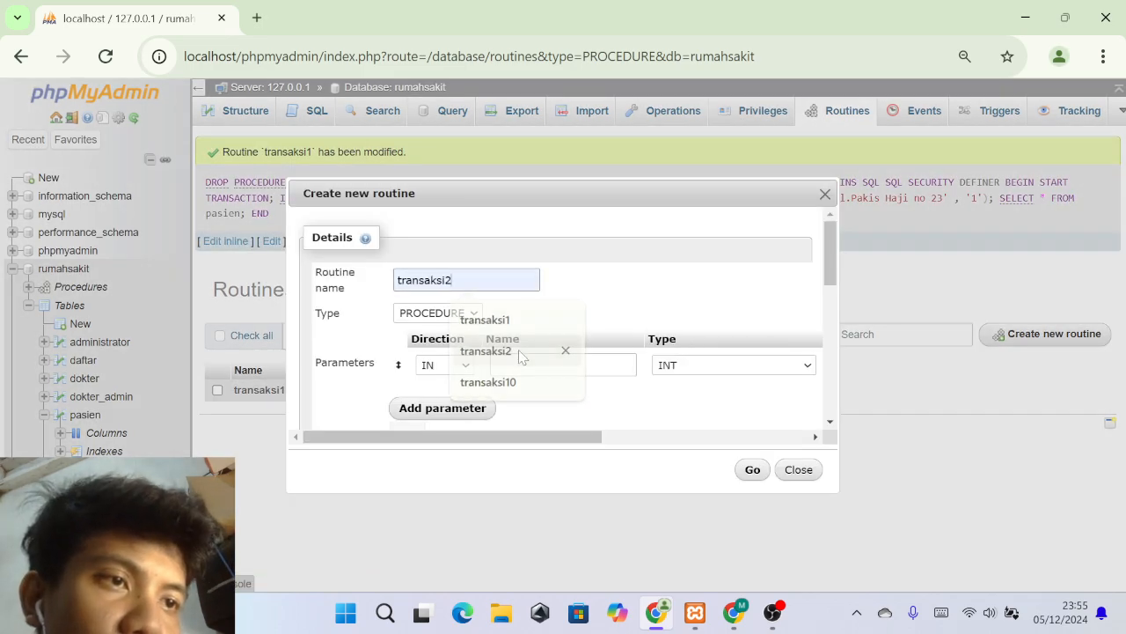
{"action": "scroll", "coordinate": [538, 366], "scroll_direction": "down", "scroll_amount": 1}
{"action": "left_click_drag", "start_coordinate": [537, 439], "coordinate": [726, 439]}
{"action": "left_click", "coordinate": [802, 277]}
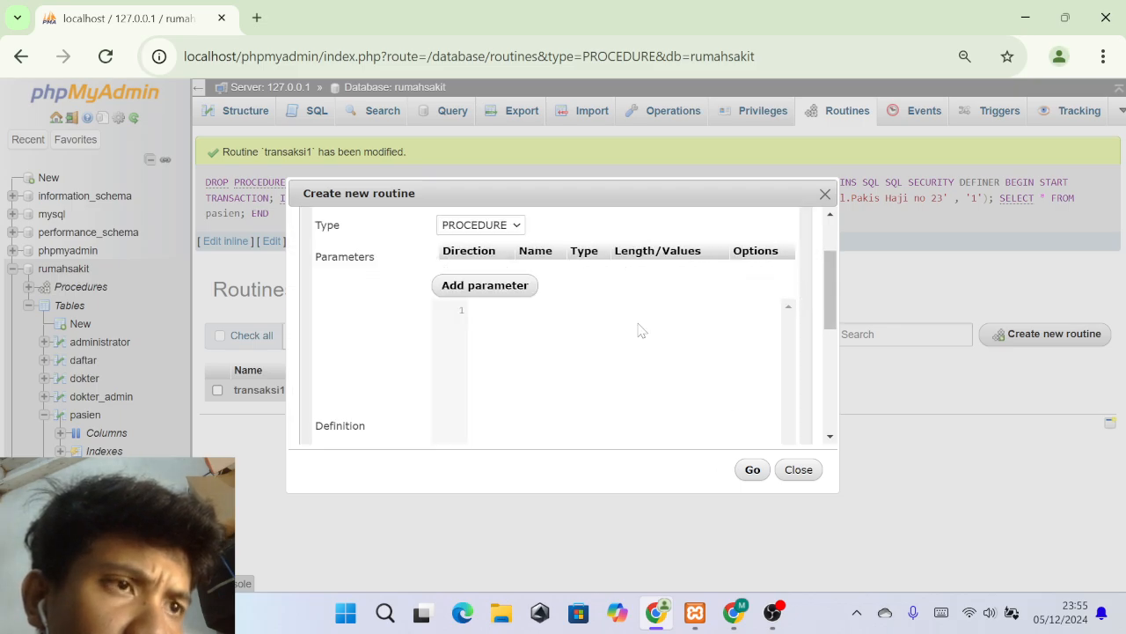
Paste the copied definition, add a COMMIT; line between the SELECT statement and END, and create the routine.
{"action": "key", "text": "ctrl+v"}
{"action": "scroll", "coordinate": [591, 364], "scroll_direction": "down", "scroll_amount": 5}
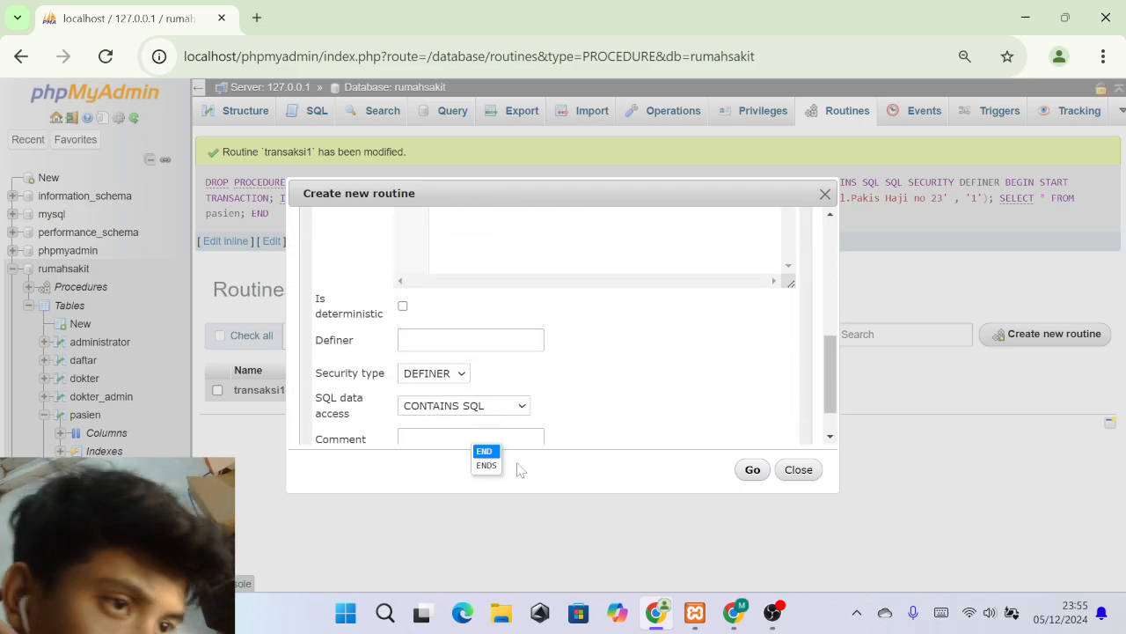
{"action": "scroll", "coordinate": [495, 368], "scroll_direction": "up", "scroll_amount": 3}
{"action": "left_click", "coordinate": [484, 451]}
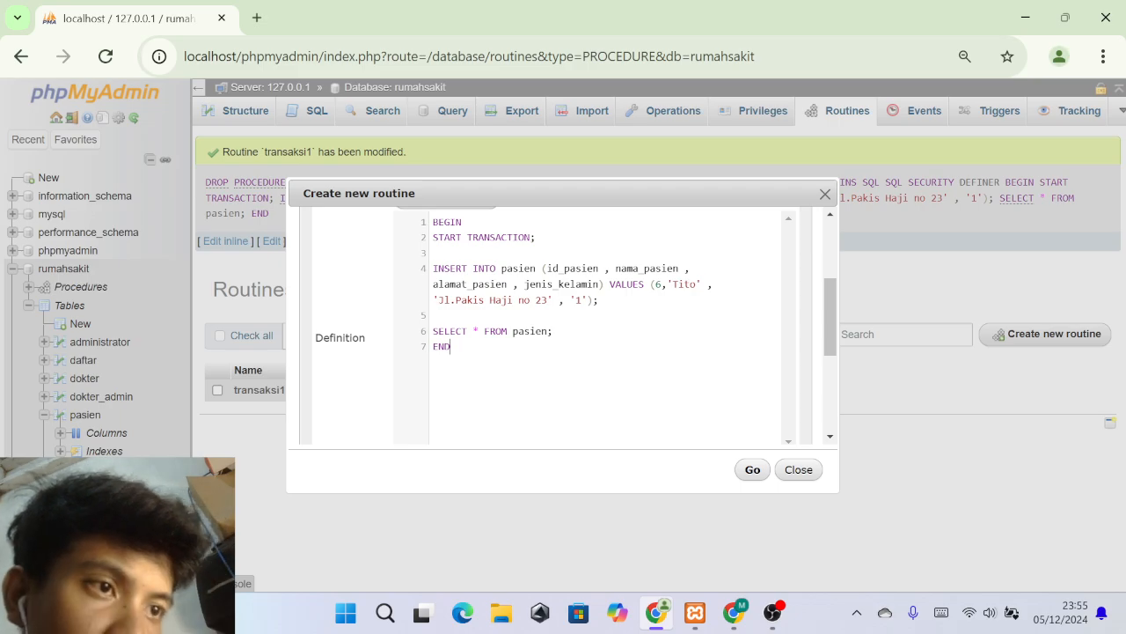
{"action": "key", "text": "Return"}
{"action": "type", "text": "COM"}
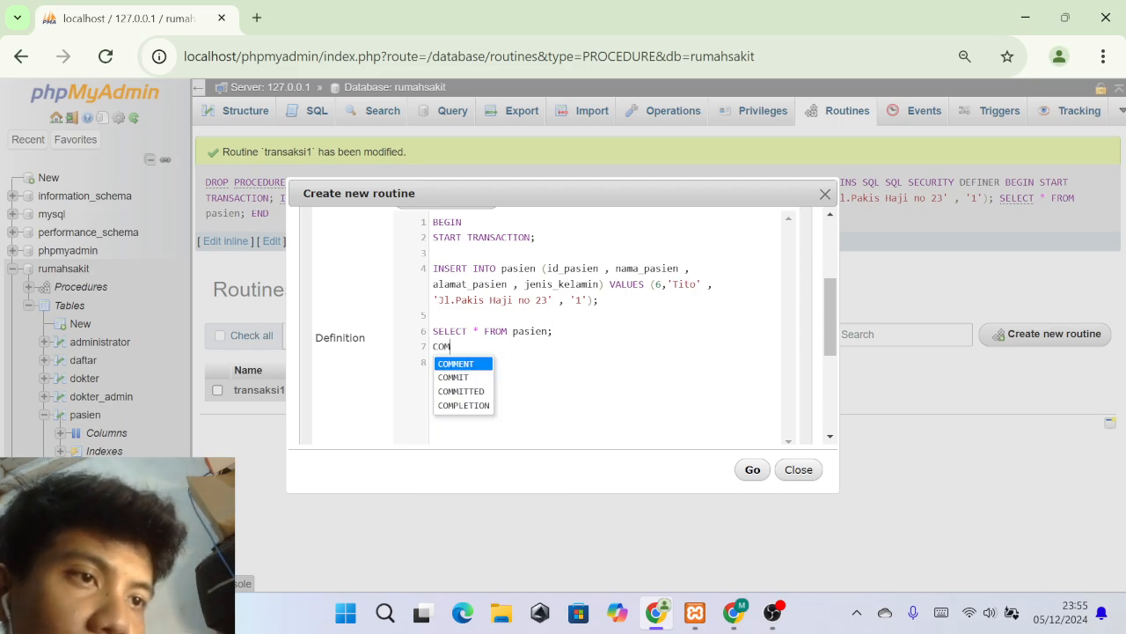
{"action": "left_click", "coordinate": [452, 376]}
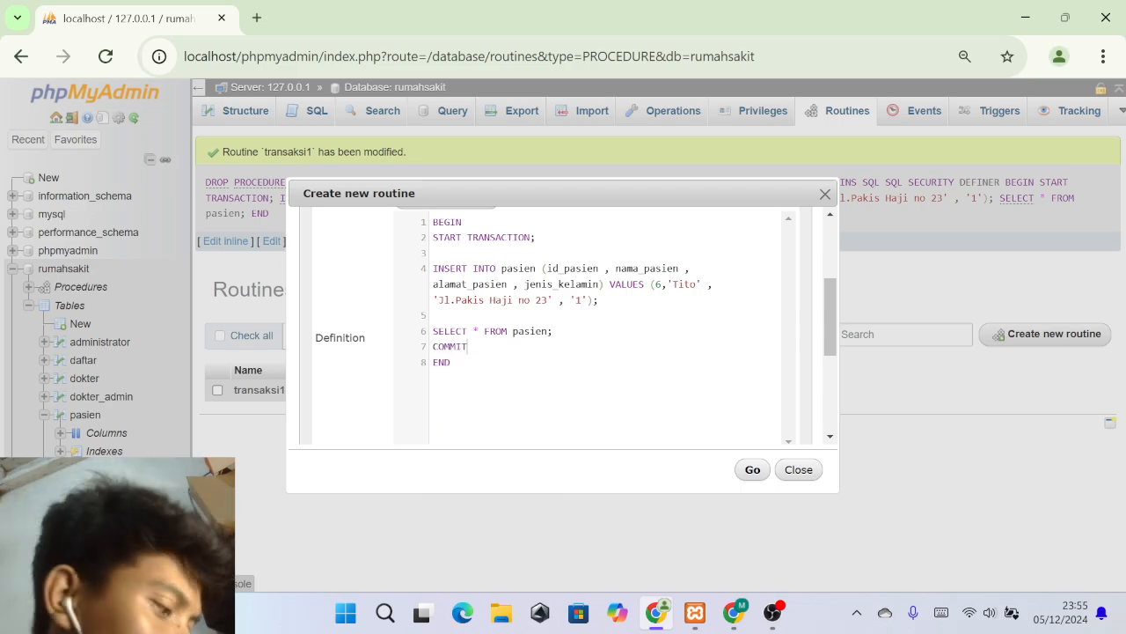
{"action": "left_click", "coordinate": [754, 470]}
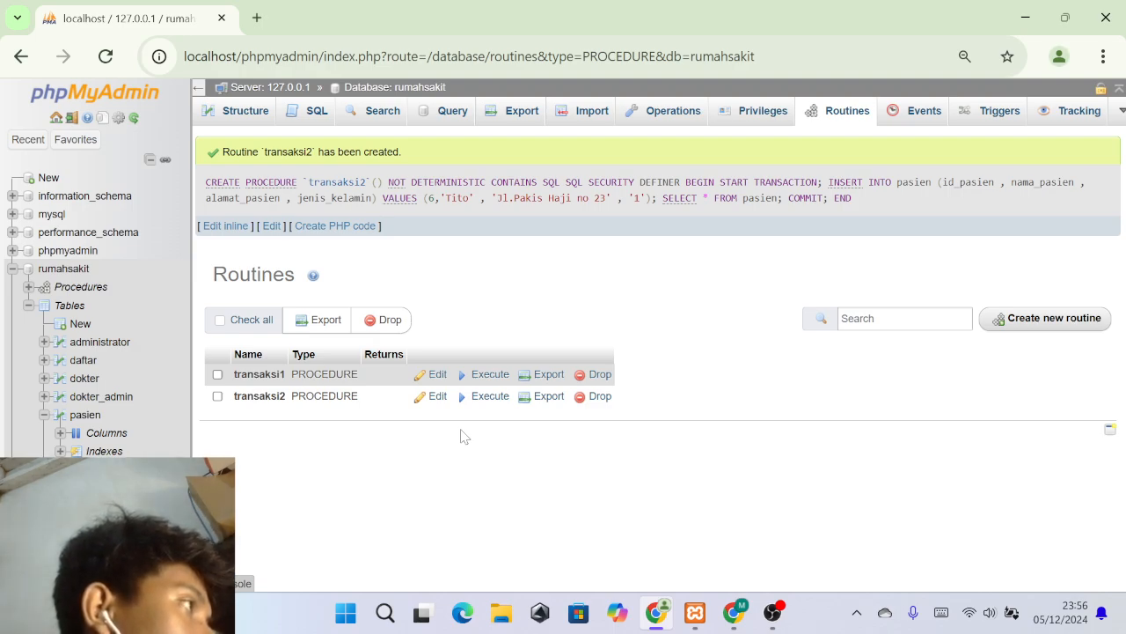
Leave the routines page, discarding unsaved changes, and view the rows of the pasien table.
{"action": "left_click", "coordinate": [91, 418]}
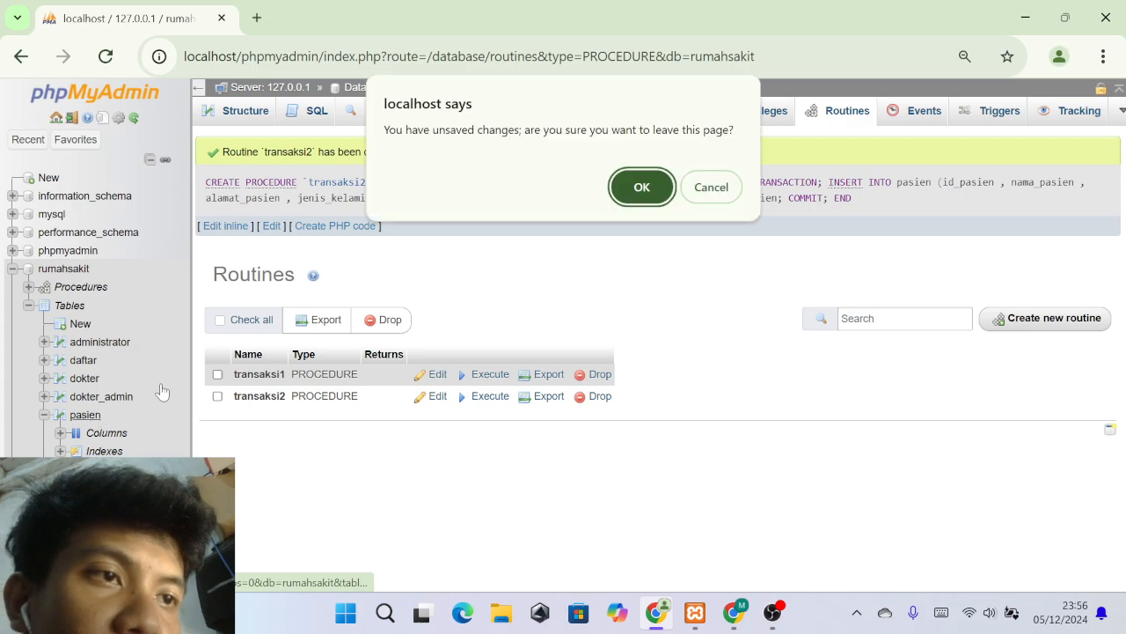
{"action": "left_click", "coordinate": [658, 192]}
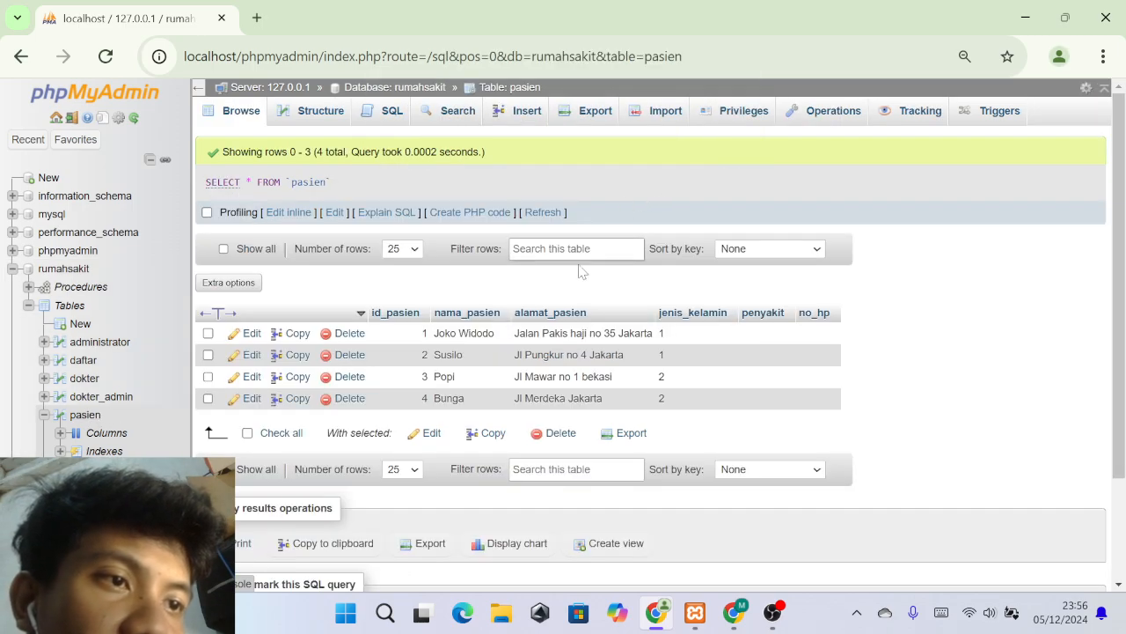
{"action": "left_click", "coordinate": [108, 60]}
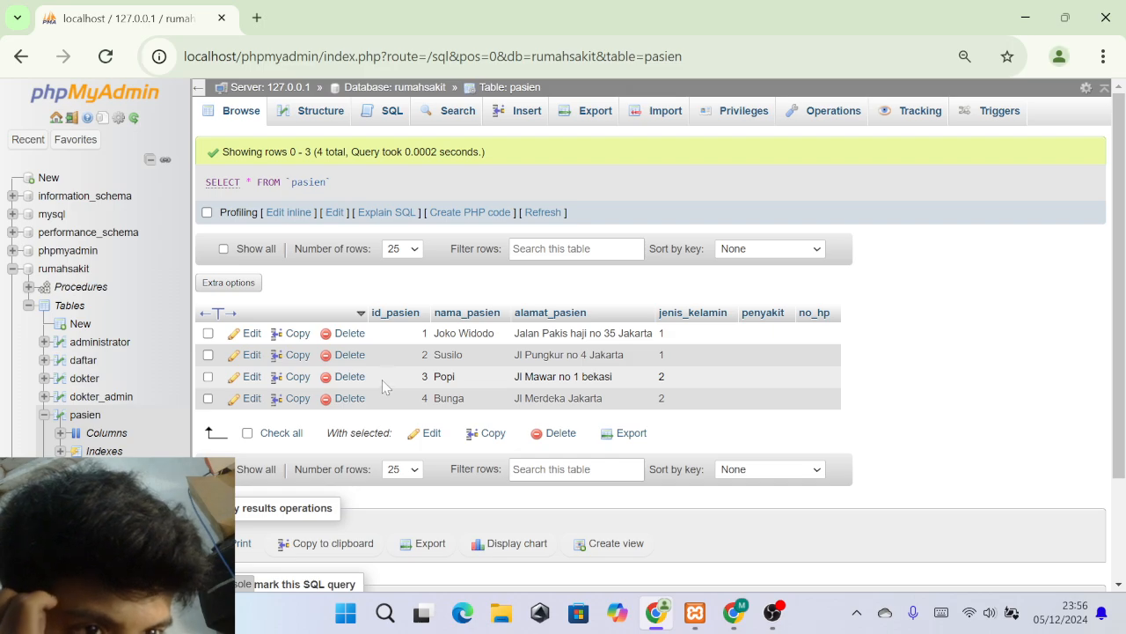
{"action": "scroll", "coordinate": [380, 374], "scroll_direction": "down", "scroll_amount": 2}
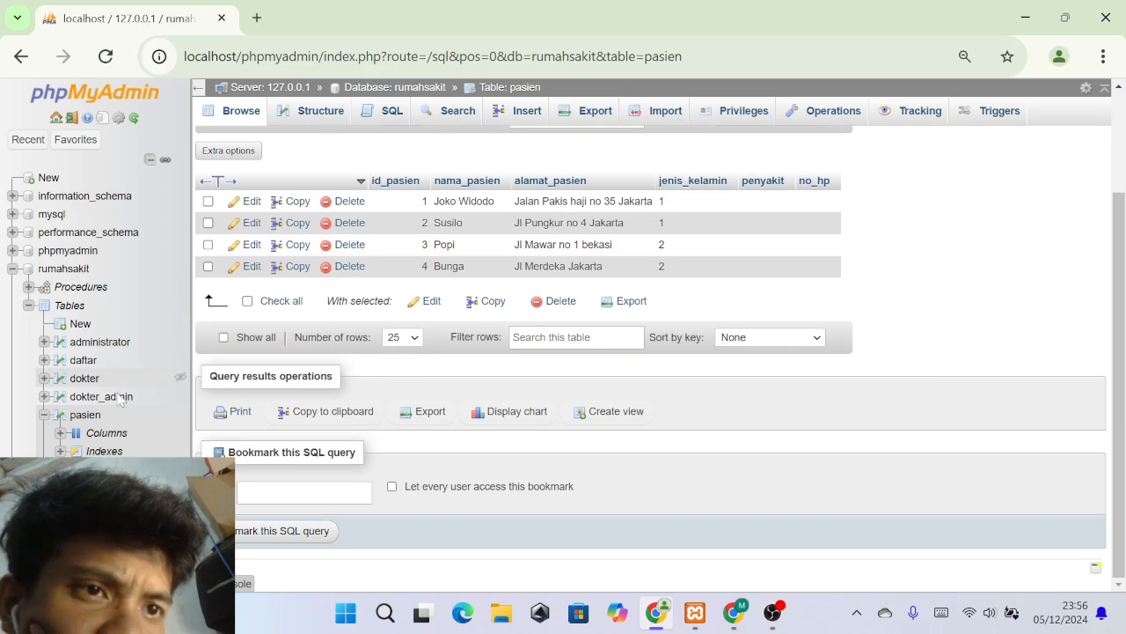
Examine the pasien_dokter table's rows, column structure and indexes.
{"action": "left_click", "coordinate": [101, 469]}
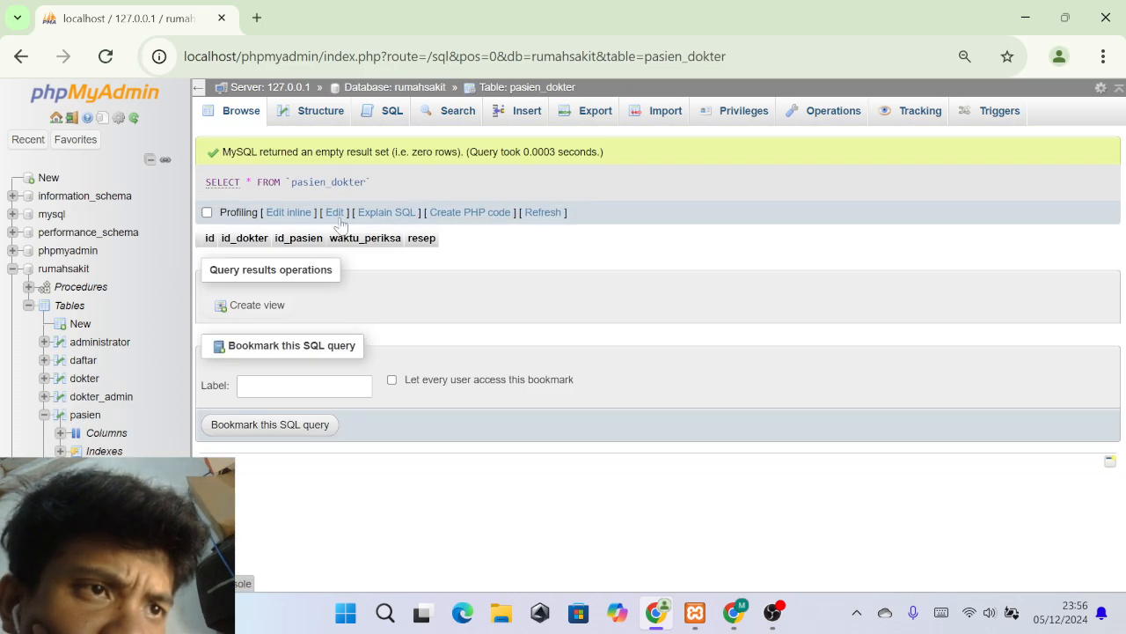
{"action": "left_click", "coordinate": [322, 116]}
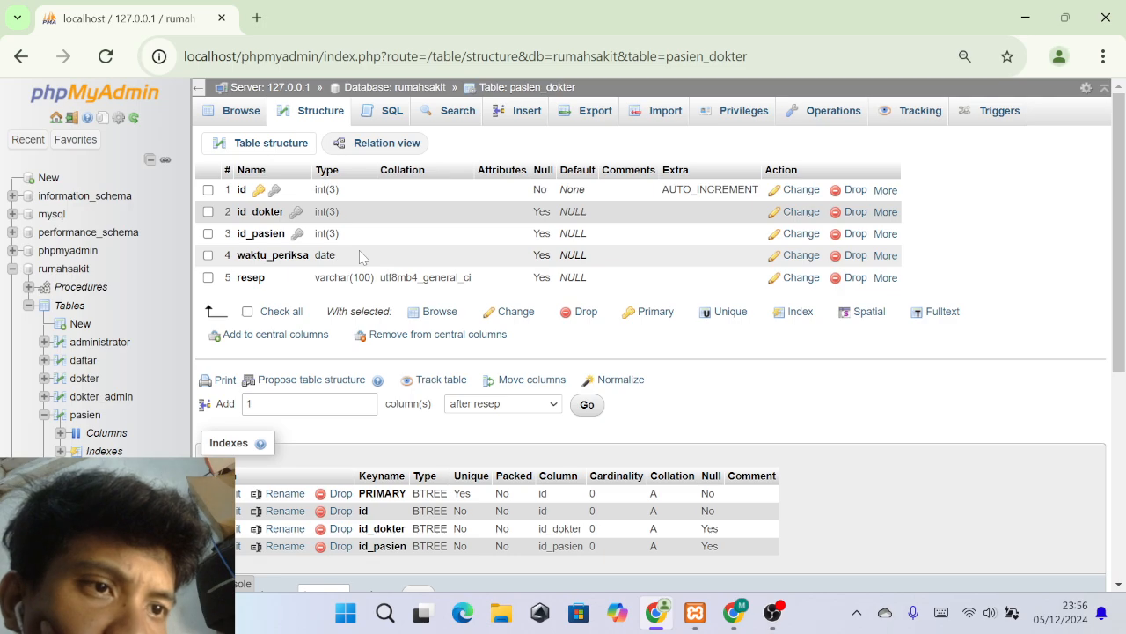
{"action": "scroll", "coordinate": [359, 255], "scroll_direction": "down", "scroll_amount": 2}
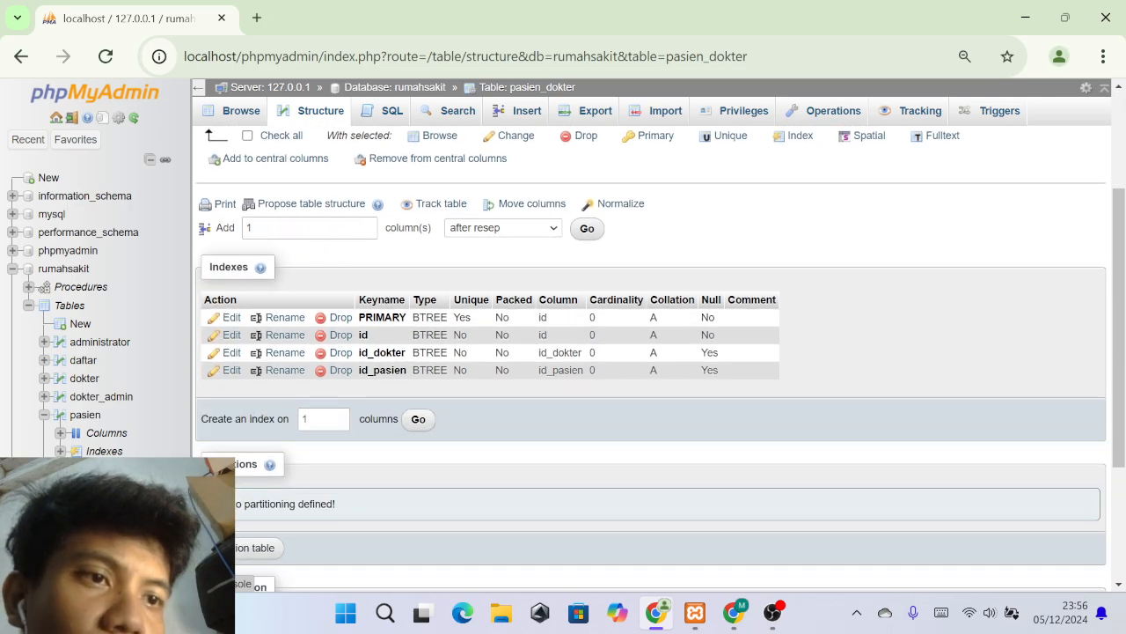
{"action": "scroll", "coordinate": [268, 288], "scroll_direction": "down", "scroll_amount": 2}
Replace the default SQL query on the pasien table with CALL transaksi2.
{"action": "left_click", "coordinate": [85, 415]}
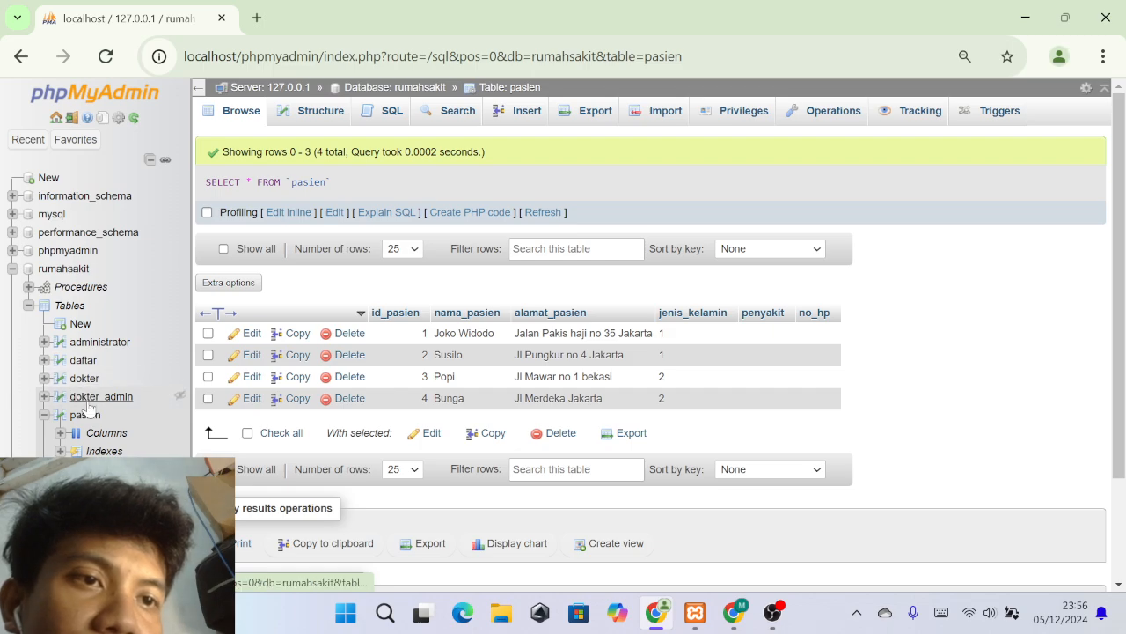
{"action": "left_click", "coordinate": [389, 125]}
{"action": "left_click", "coordinate": [403, 128]}
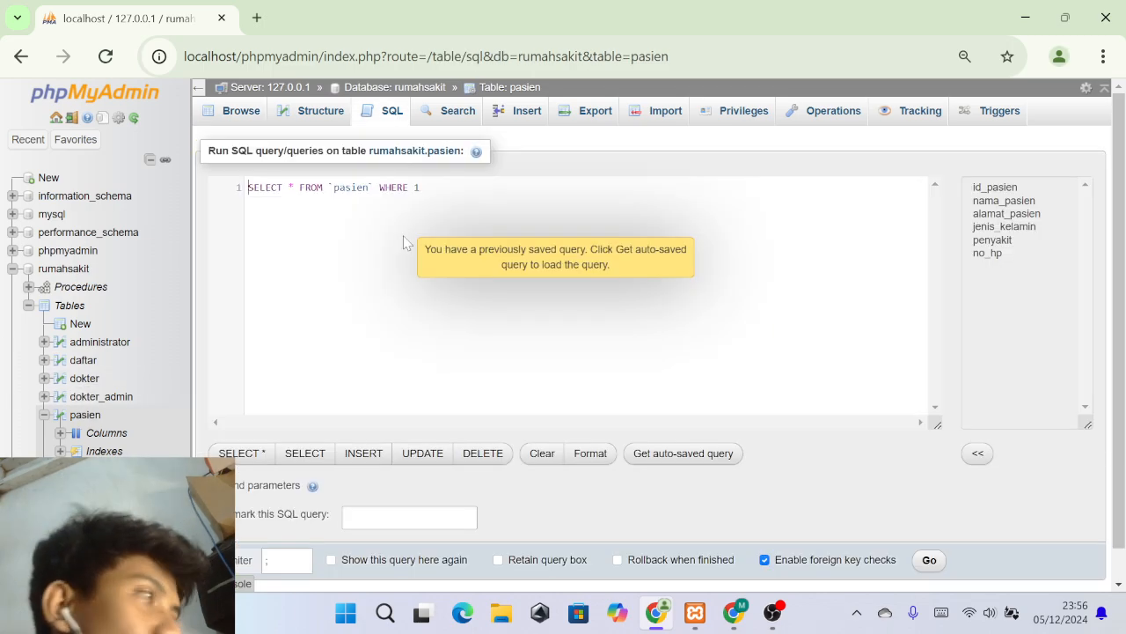
{"action": "key", "text": "ctrl+a"}
{"action": "type", "text": "CA"}
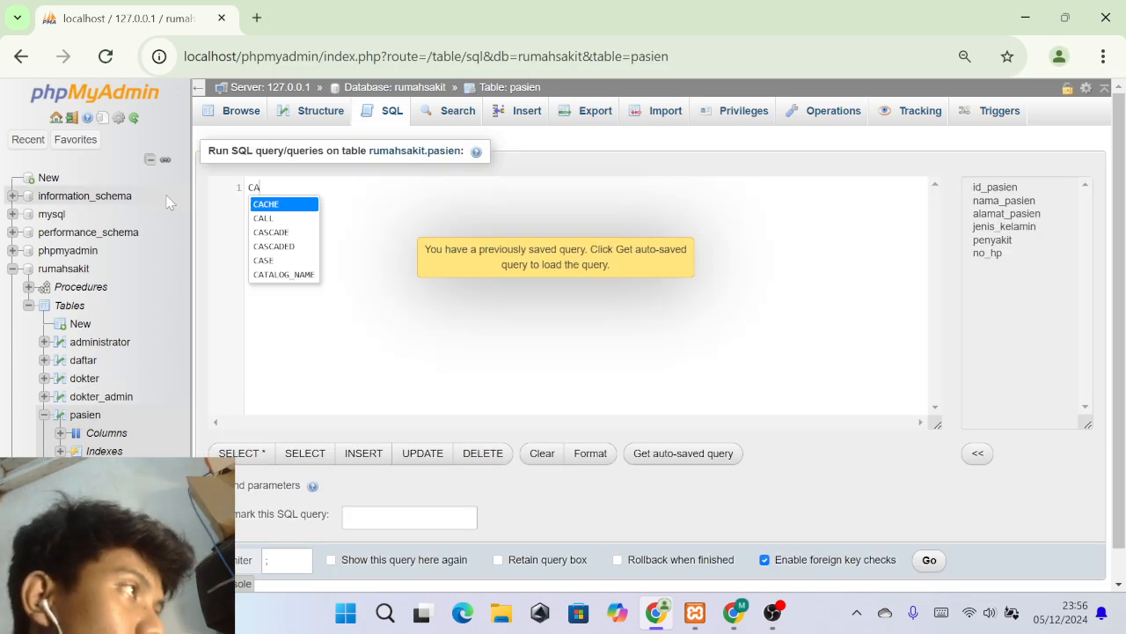
{"action": "type", "text": "LL"}
{"action": "key", "text": "Return"}
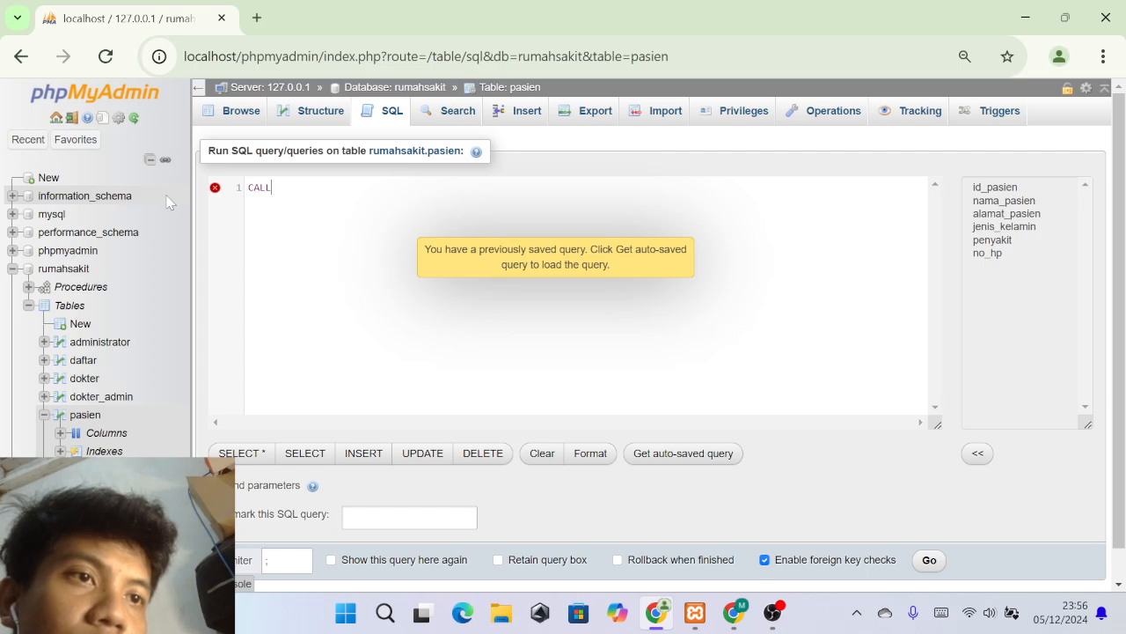
{"action": "type", "text": "tran"}
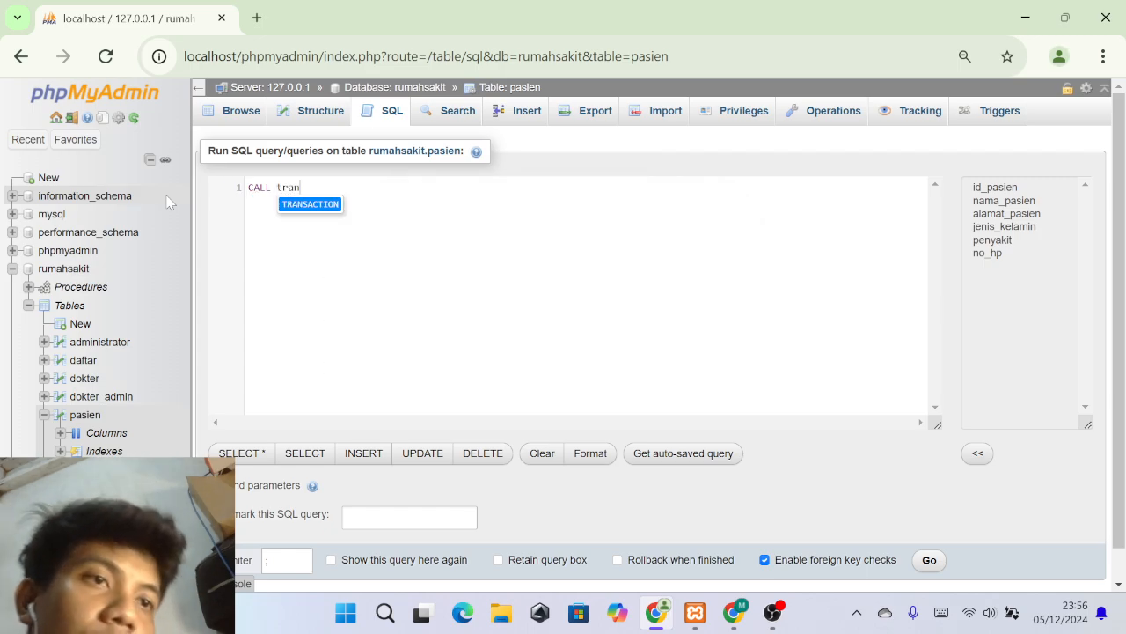
{"action": "type", "text": "sa"}
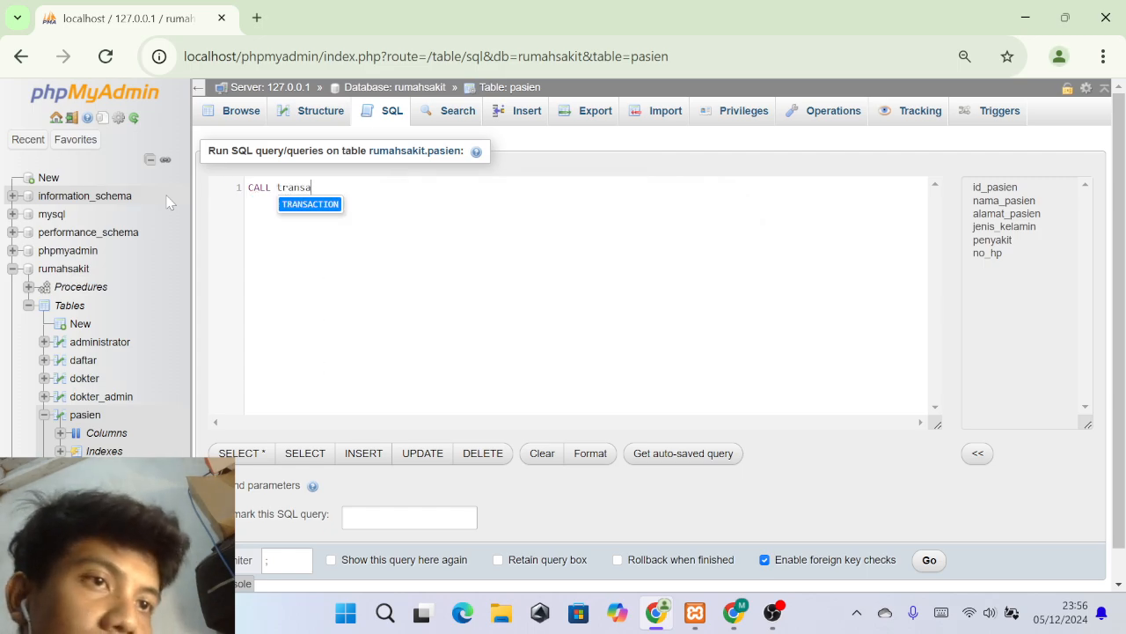
{"action": "type", "text": "ksi2"}
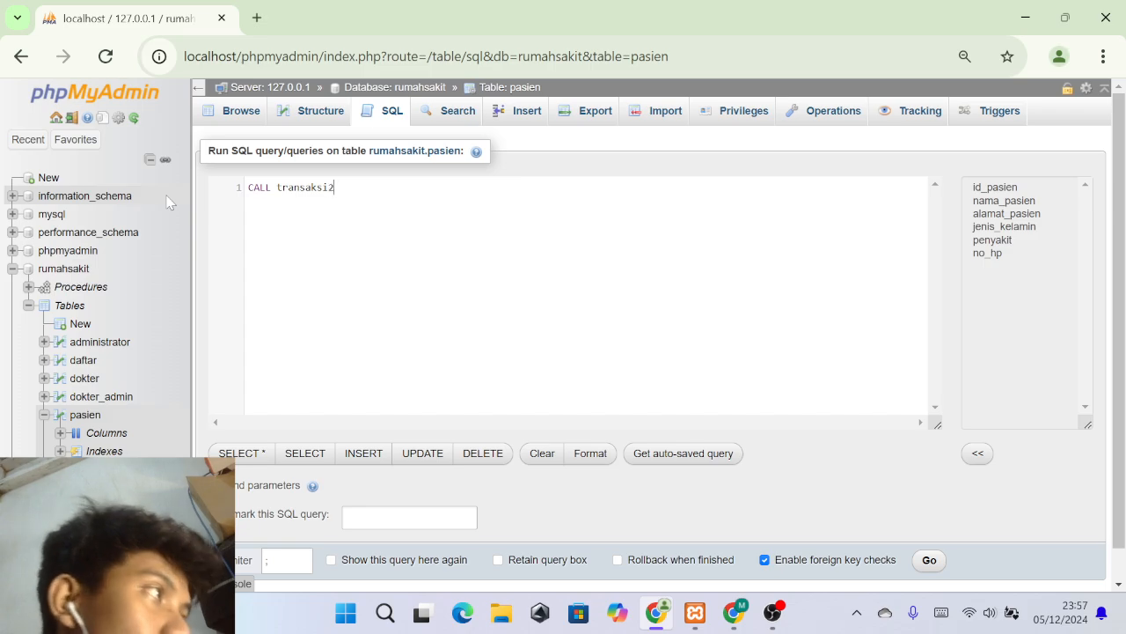
Disable foreign key checks and run the CALL transaksi2 query.
{"action": "scroll", "coordinate": [901, 466], "scroll_direction": "down", "scroll_amount": 1}
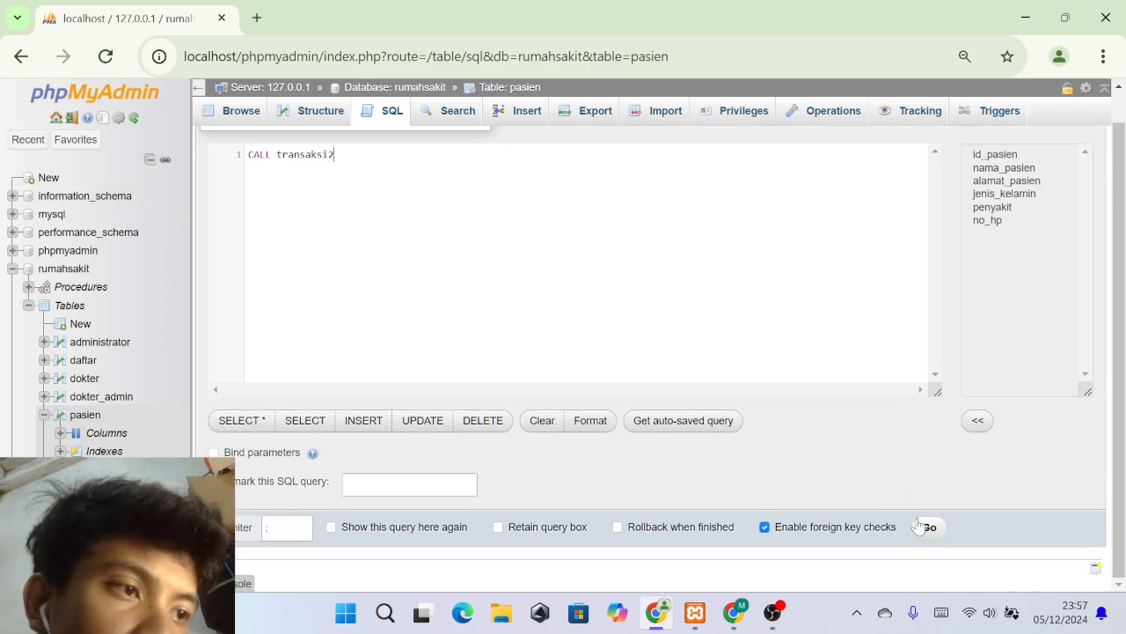
{"action": "left_click", "coordinate": [867, 528]}
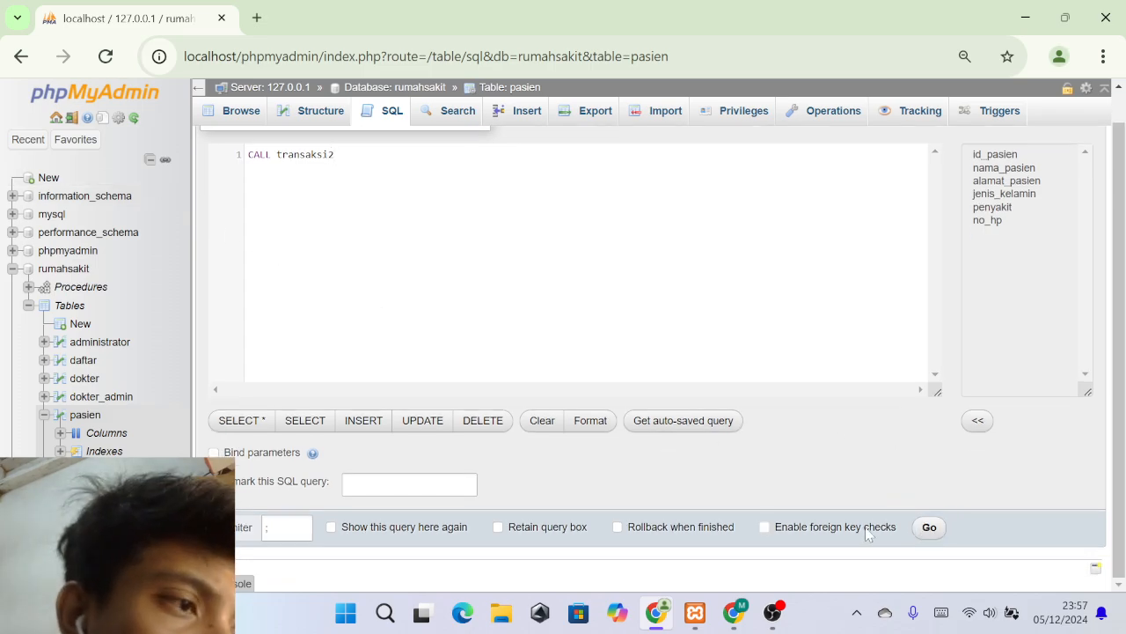
{"action": "left_click", "coordinate": [929, 526]}
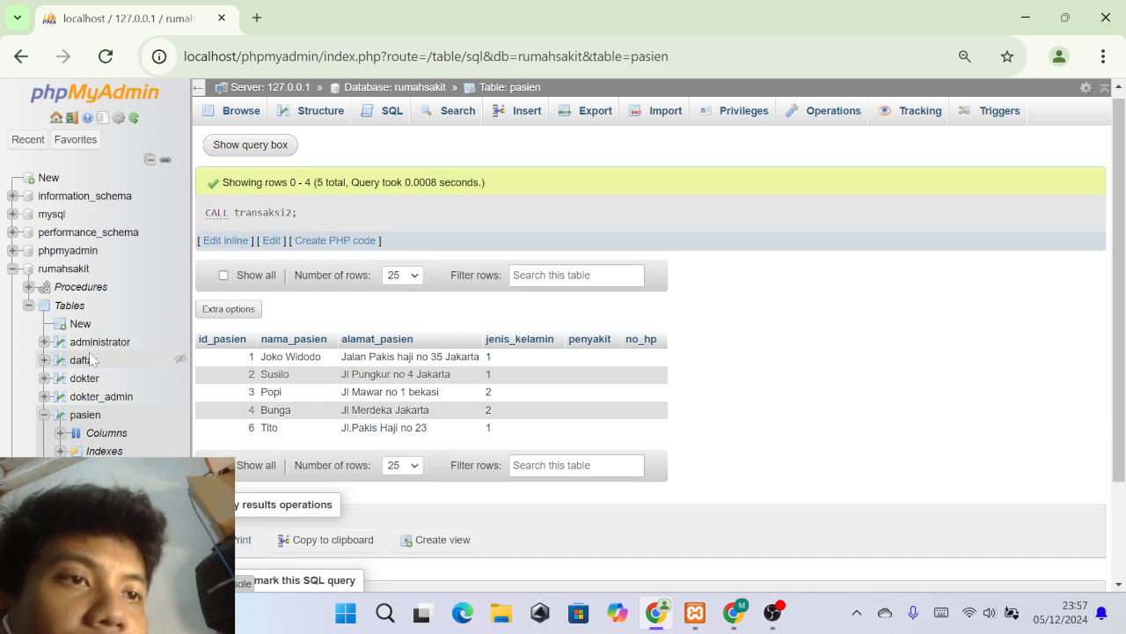
View the list of stored procedures in the rumahsakit database.
{"action": "left_click", "coordinate": [78, 287]}
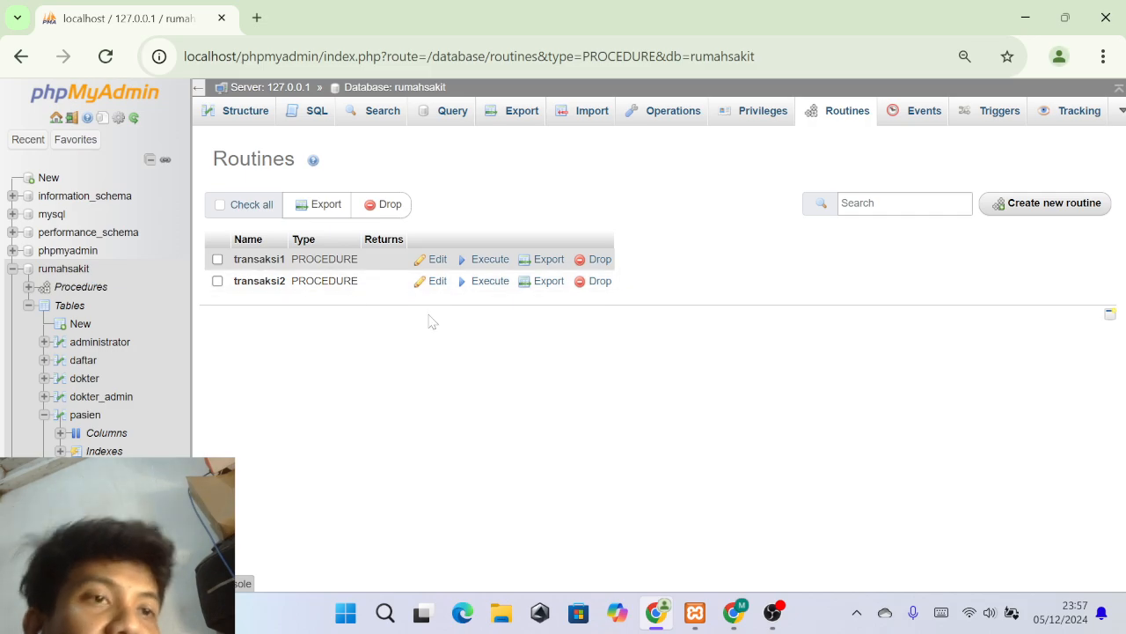
{"action": "left_click_drag", "start_coordinate": [321, 259], "coordinate": [336, 259]}
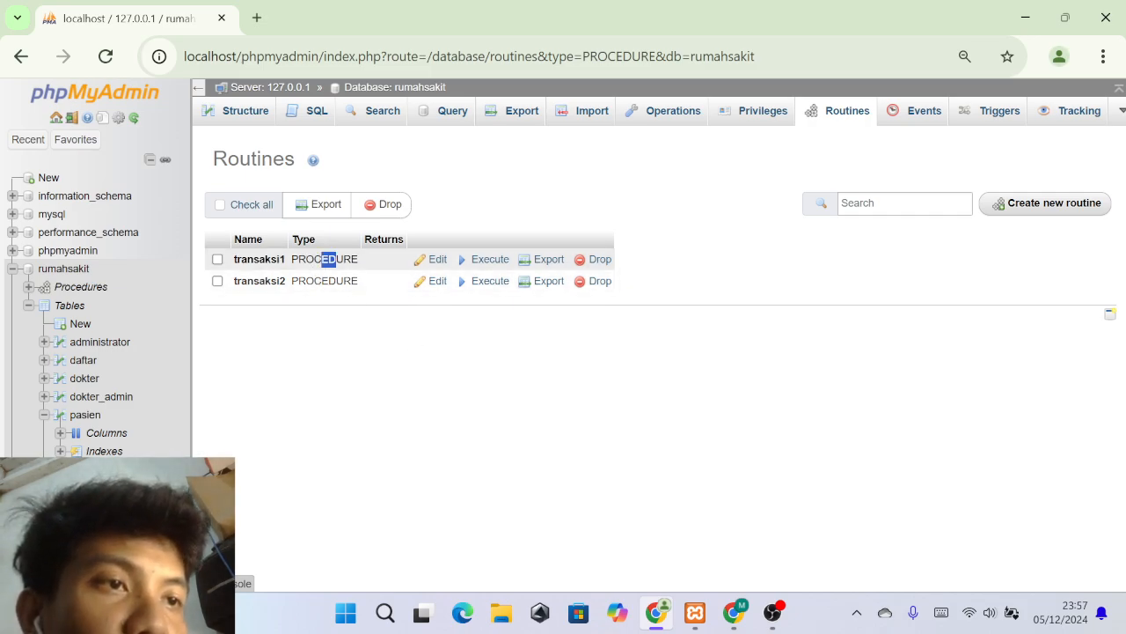
{"action": "left_click", "coordinate": [406, 325]}
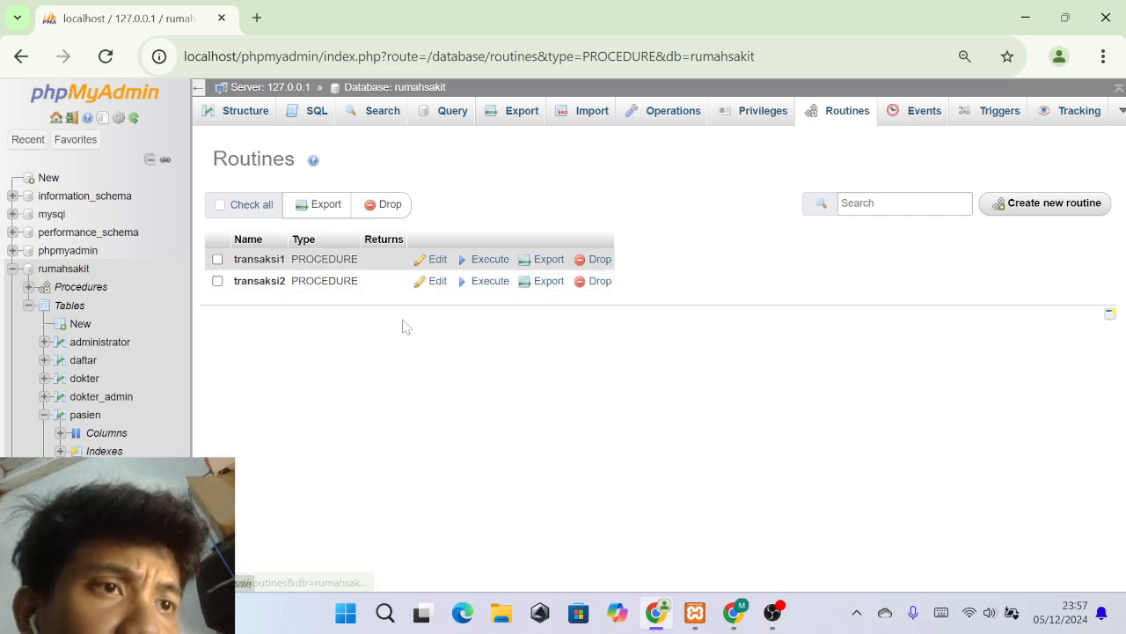
Try to run CALL transaksi1 from the pasien table's SQL editor with foreign key checks disabled.
{"action": "left_click", "coordinate": [86, 415]}
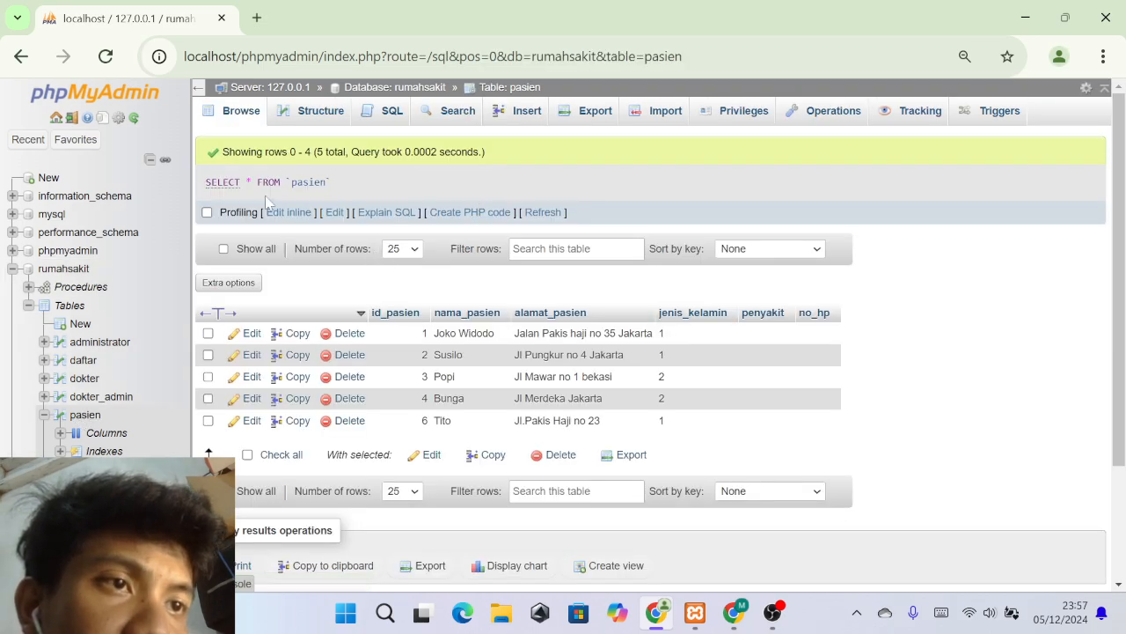
{"action": "left_click", "coordinate": [371, 114]}
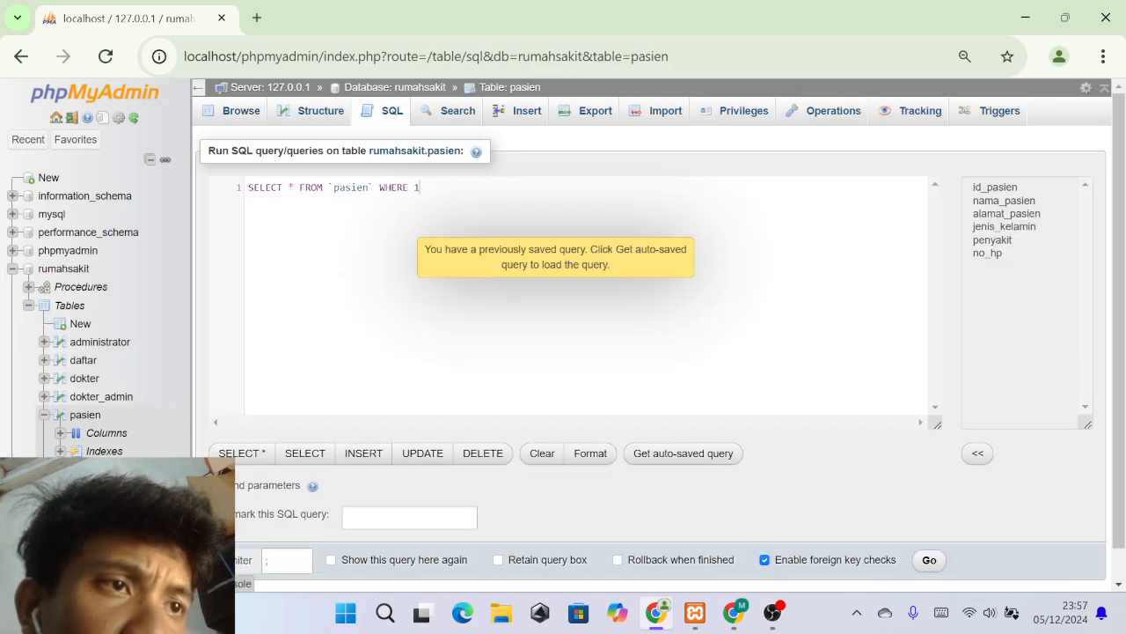
{"action": "key", "text": "ctrl+a"}
{"action": "type", "text": "CALL"}
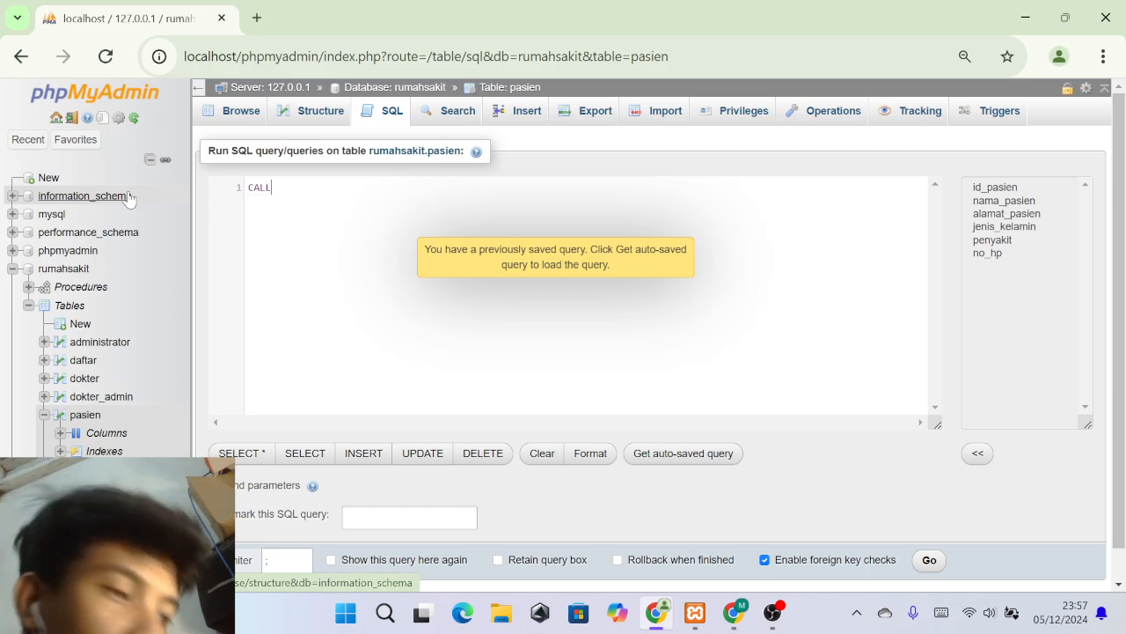
{"action": "type", "text": " transk"}
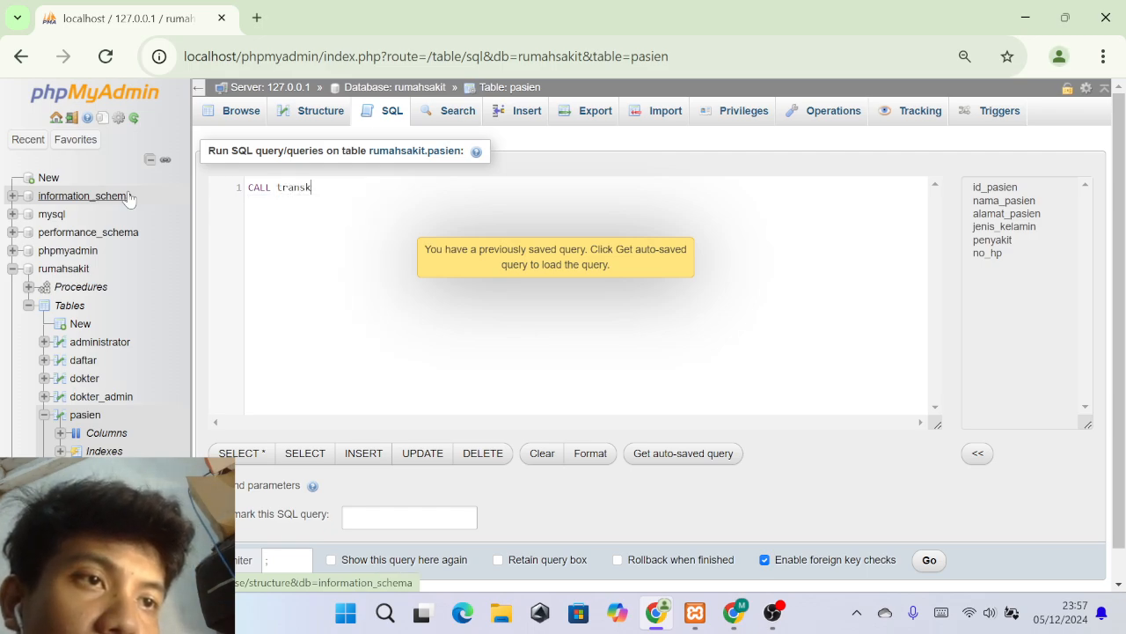
{"action": "key", "text": "BackSpace"}
{"action": "key", "text": "BackSpace"}
{"action": "type", "text": "saksi"}
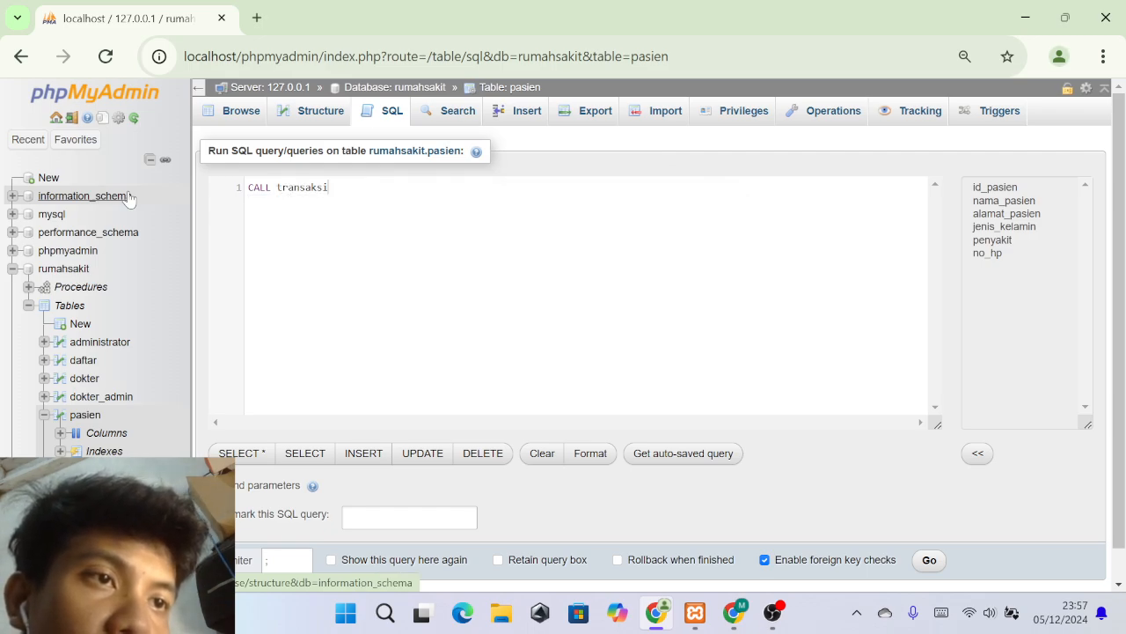
{"action": "type", "text": "1"}
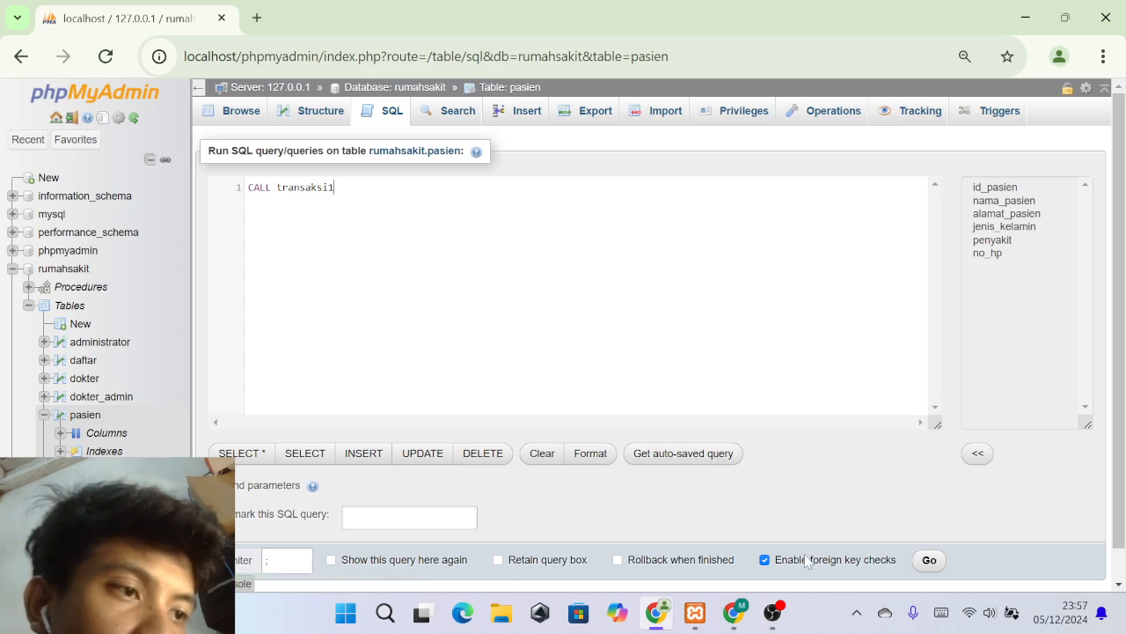
{"action": "left_click", "coordinate": [806, 561]}
{"action": "left_click", "coordinate": [928, 560]}
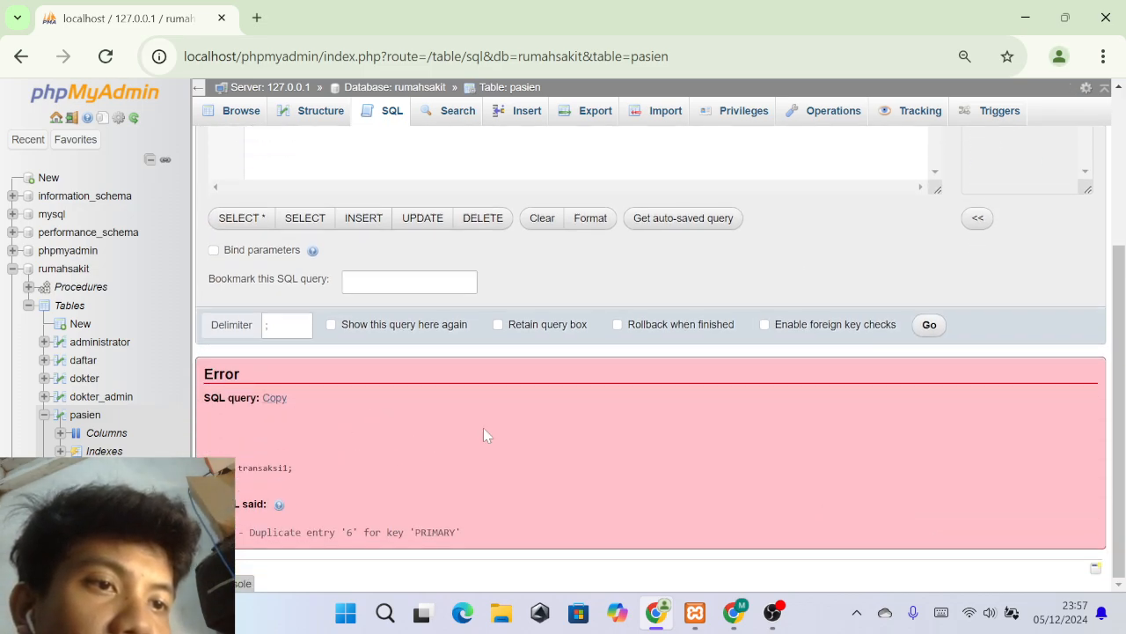
Delete the patient row with id_pasien 6 from the pasien table.
{"action": "left_click", "coordinate": [85, 415]}
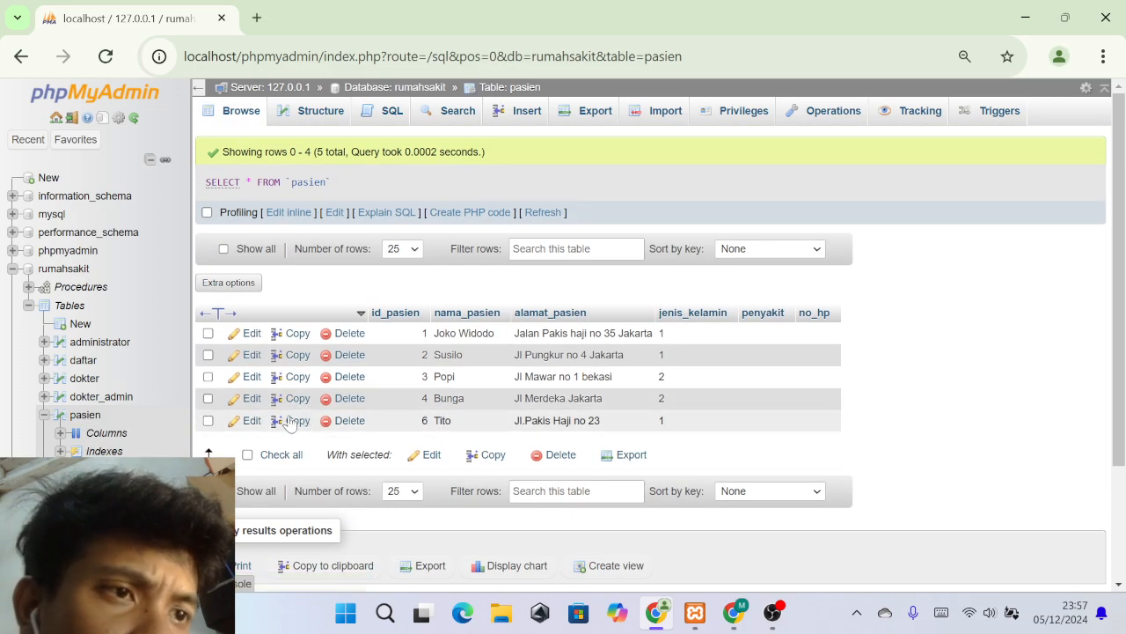
{"action": "left_click", "coordinate": [344, 421]}
{"action": "left_click", "coordinate": [580, 378]}
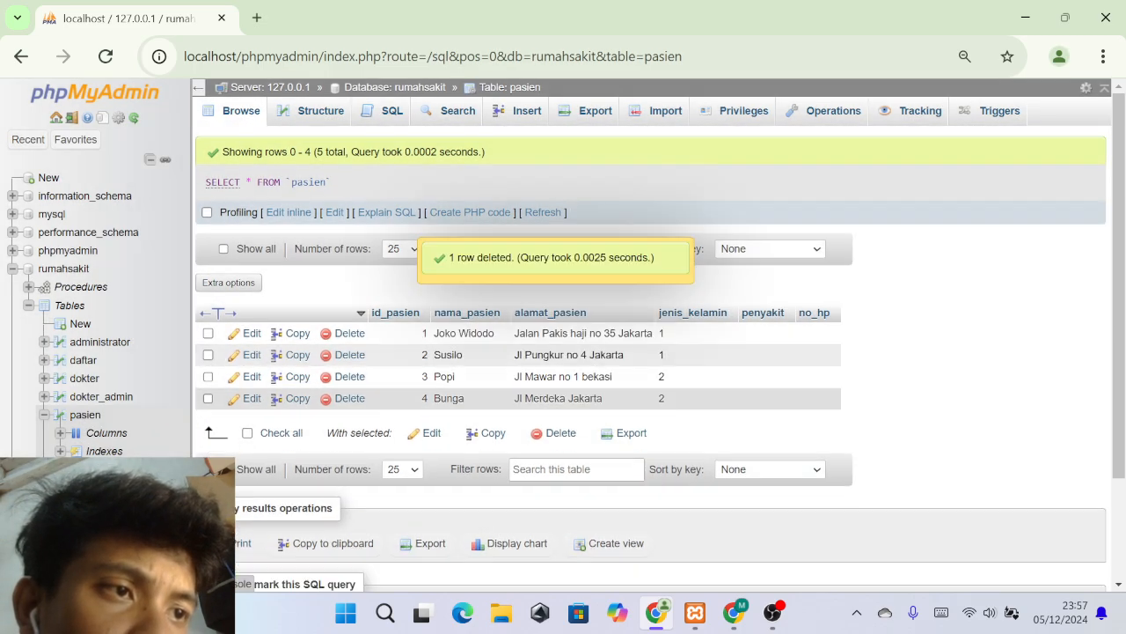
Replace the default SQL query on the pasien table with CALL transaksi1.
{"action": "left_click", "coordinate": [80, 287]}
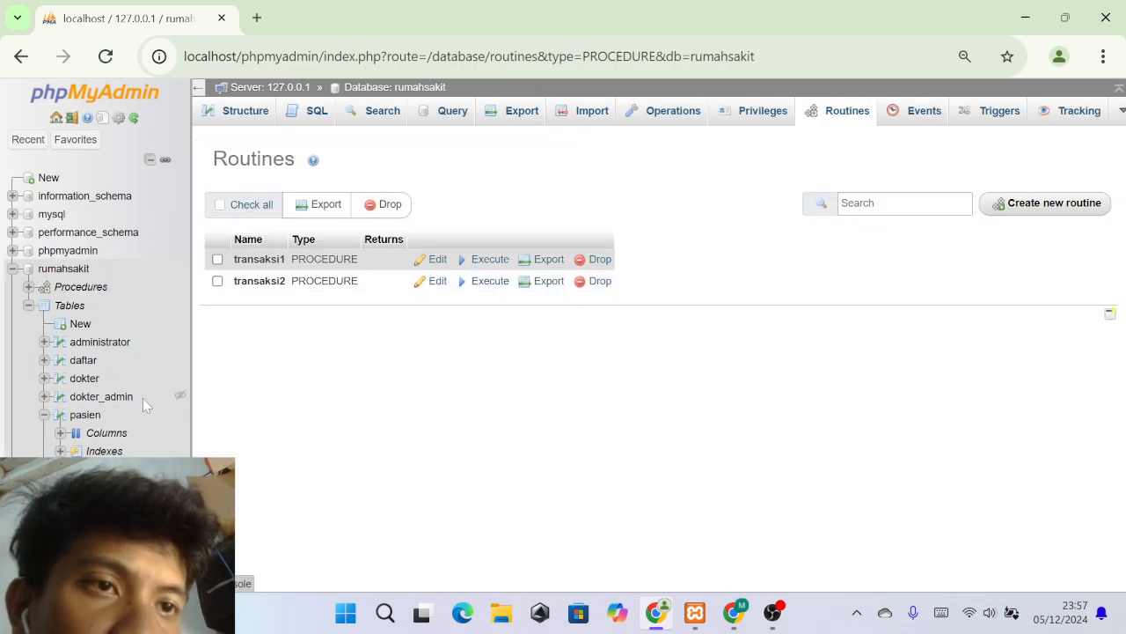
{"action": "left_click", "coordinate": [86, 415]}
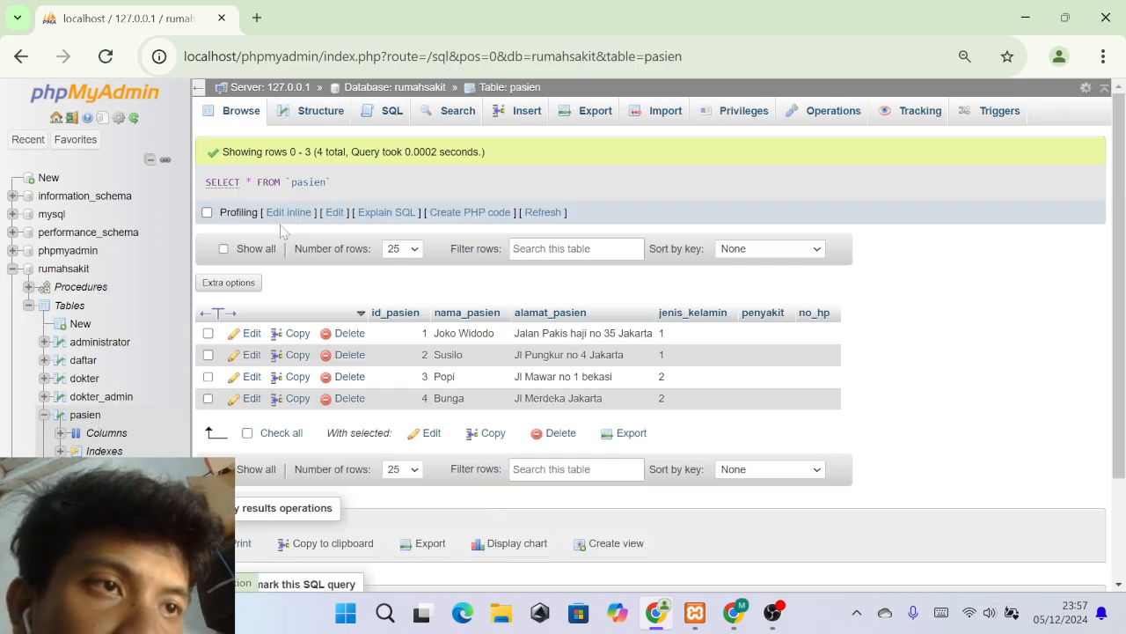
{"action": "left_click", "coordinate": [370, 116]}
{"action": "left_click_drag", "start_coordinate": [460, 184], "coordinate": [248, 187]}
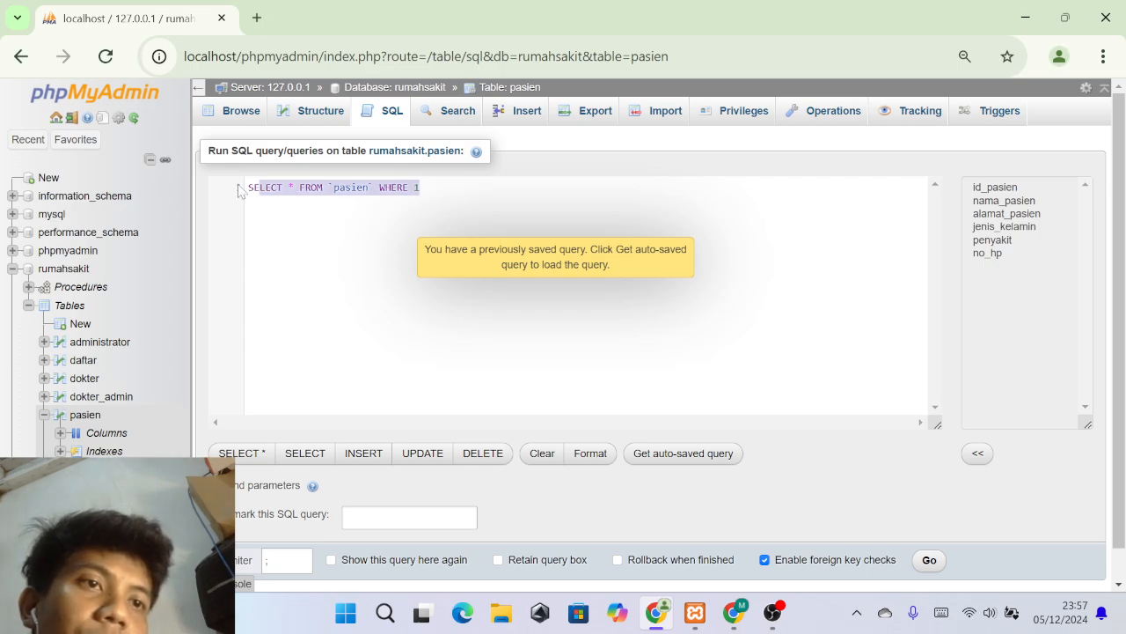
{"action": "type", "text": "CALL"}
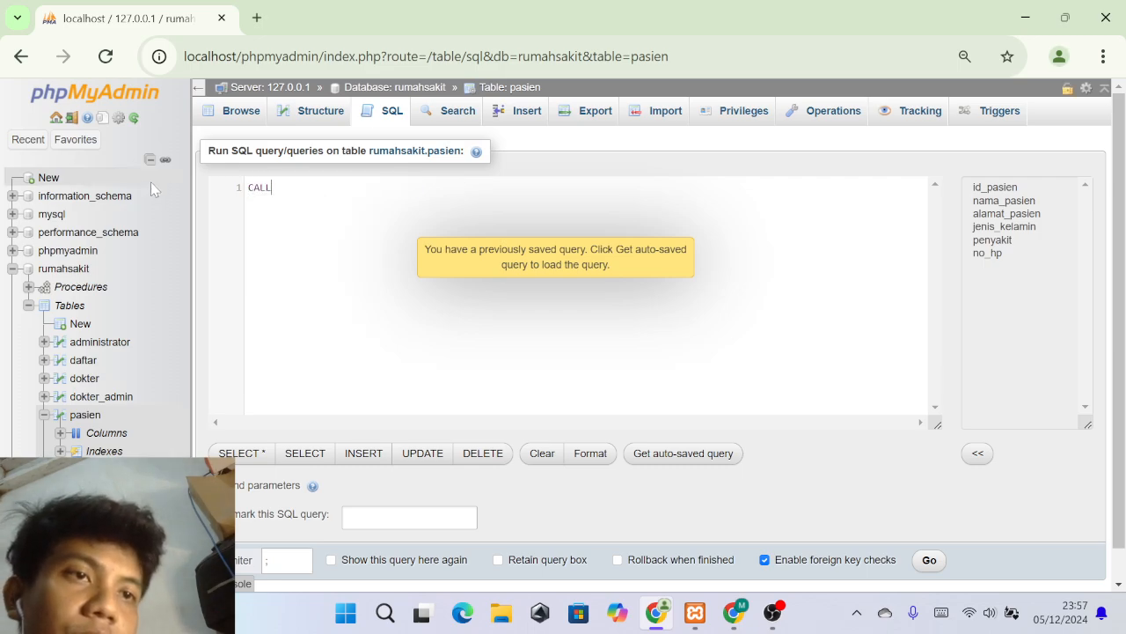
{"action": "type", "text": " tran"}
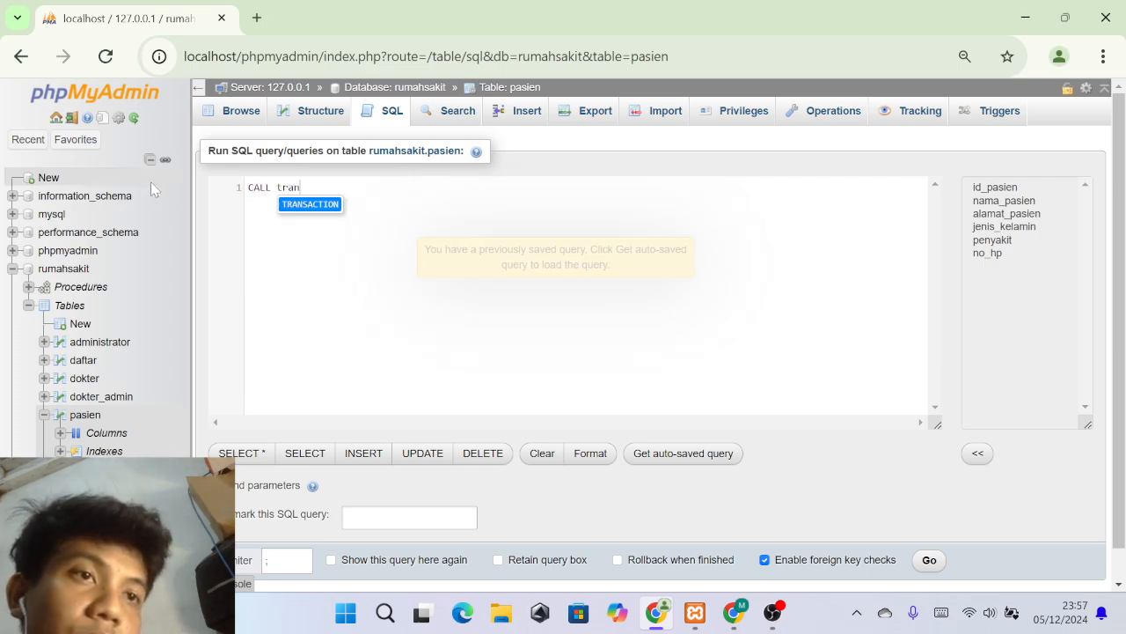
{"action": "type", "text": "saksi1"}
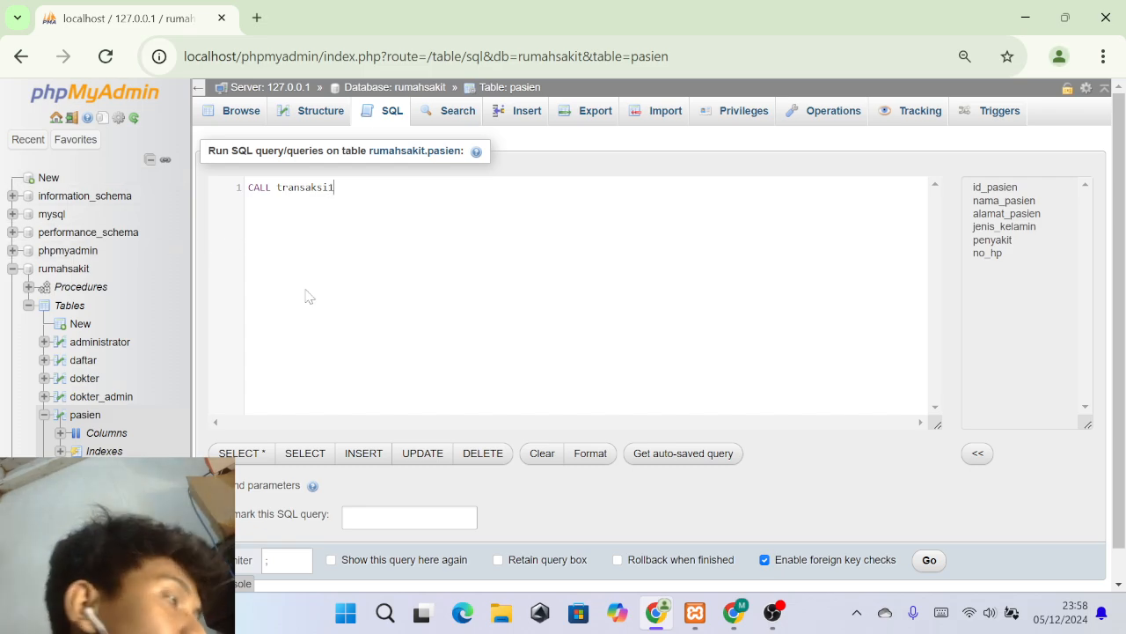
Disable foreign key checks and run the CALL transaksi1 query.
{"action": "scroll", "coordinate": [528, 352], "scroll_direction": "down", "scroll_amount": 2}
{"action": "left_click", "coordinate": [813, 528]}
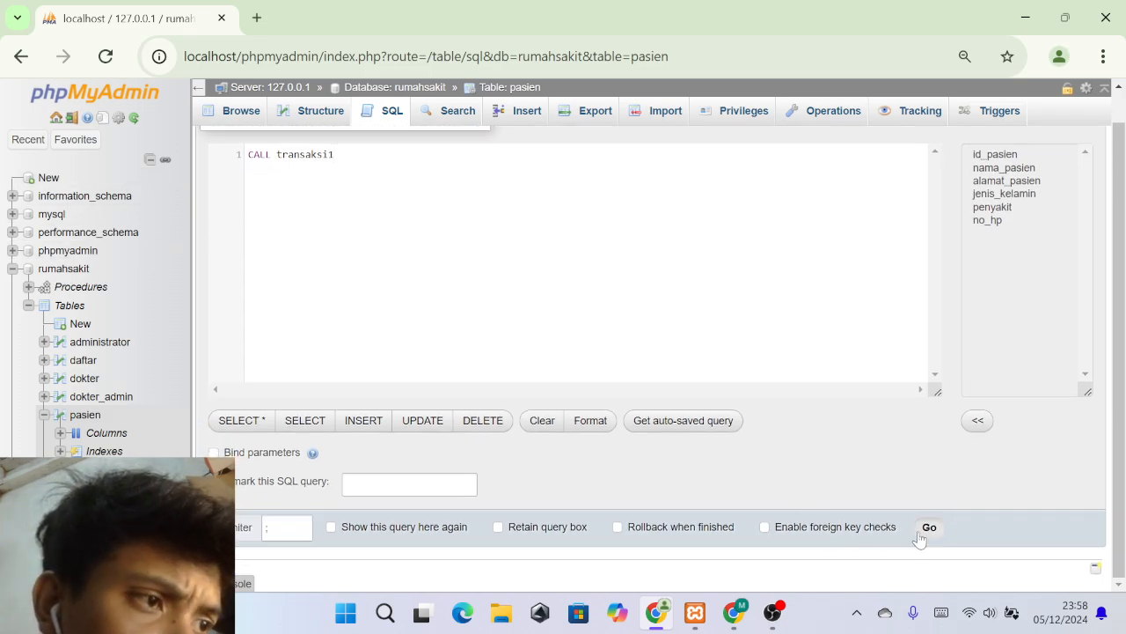
{"action": "left_click", "coordinate": [929, 528]}
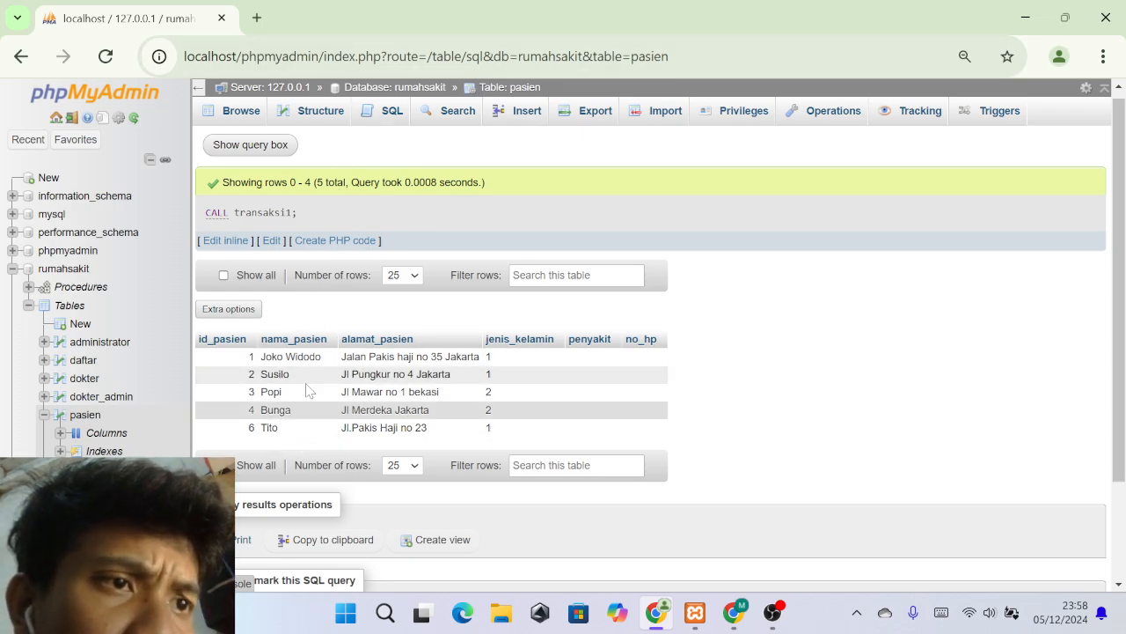
Examine the definition of the transaksi1 procedure and close it without changes.
{"action": "left_click", "coordinate": [81, 286]}
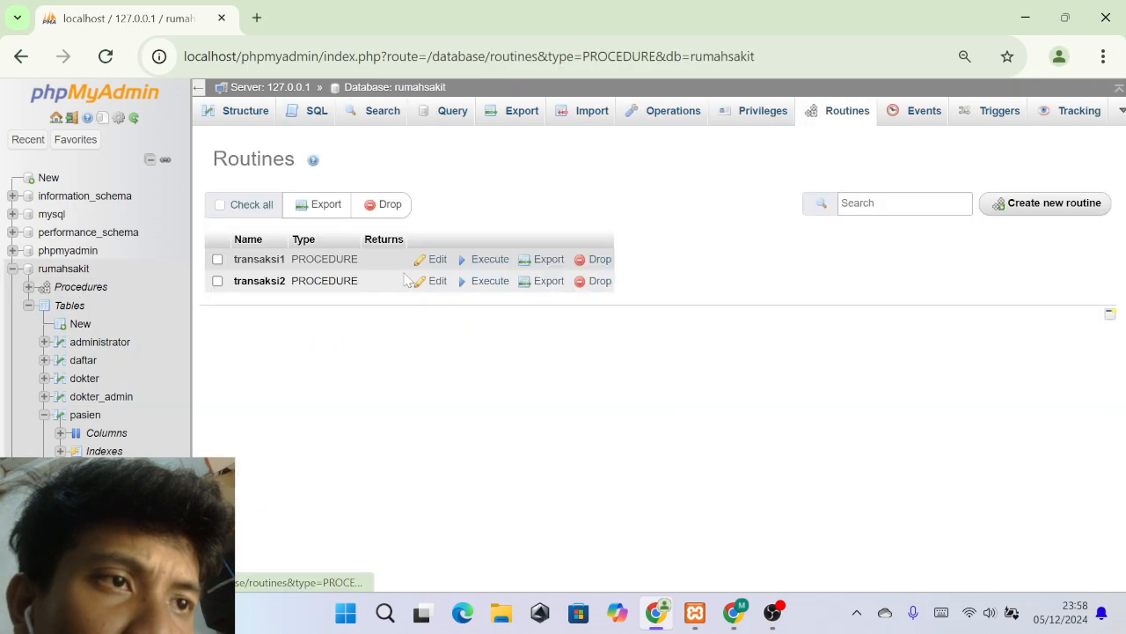
{"action": "left_click", "coordinate": [434, 260]}
{"action": "scroll", "coordinate": [498, 395], "scroll_direction": "down", "scroll_amount": 5}
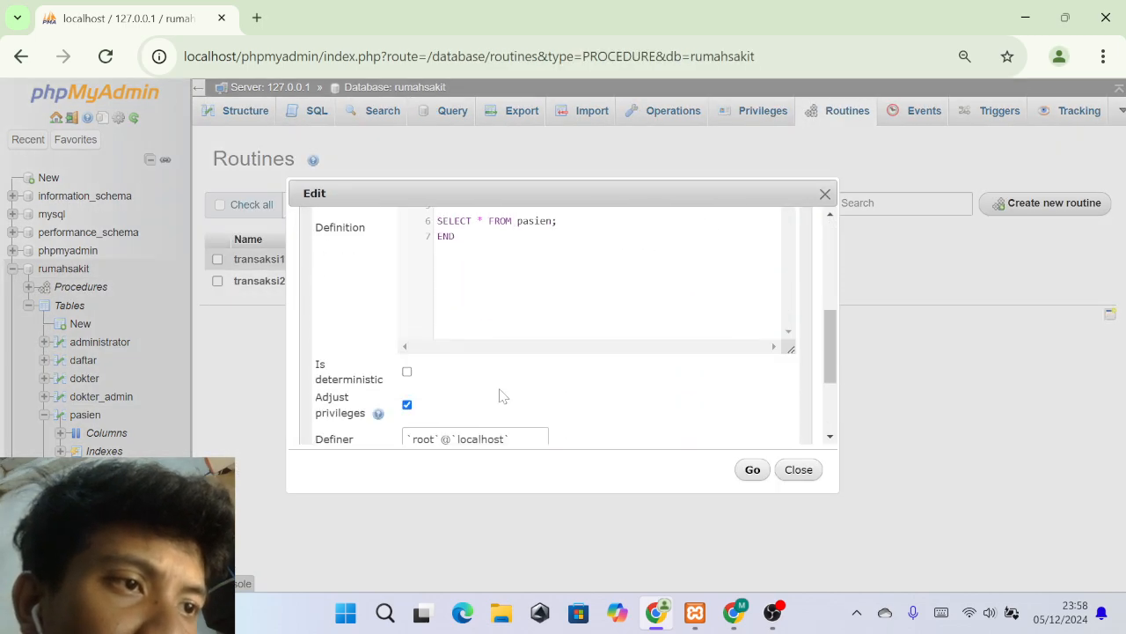
{"action": "scroll", "coordinate": [519, 367], "scroll_direction": "up", "scroll_amount": 5}
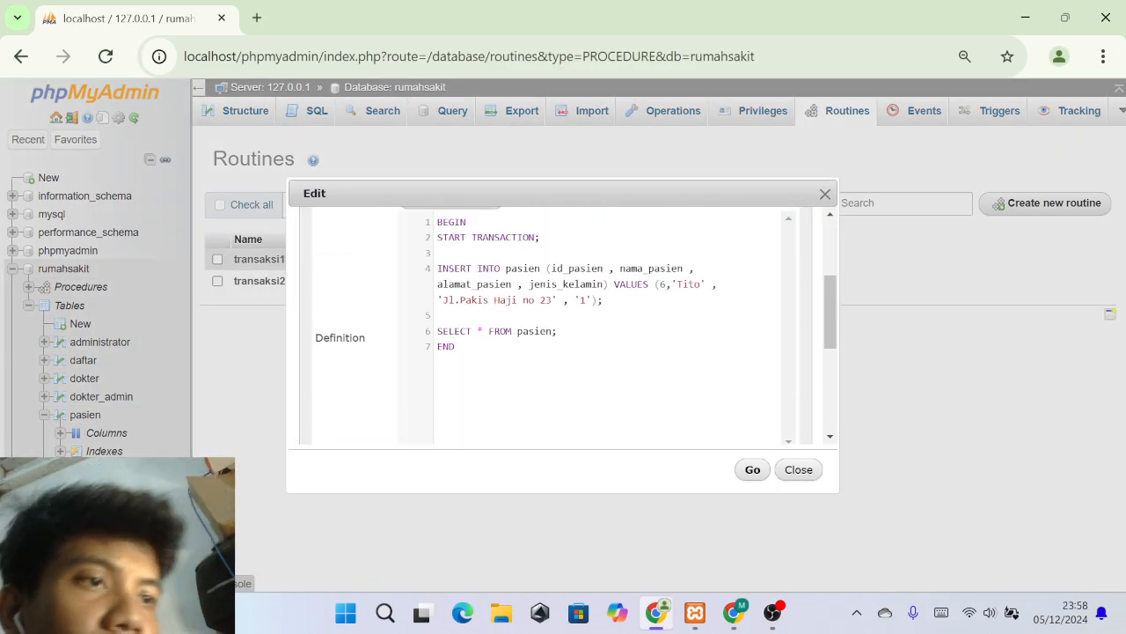
{"action": "left_click", "coordinate": [795, 470]}
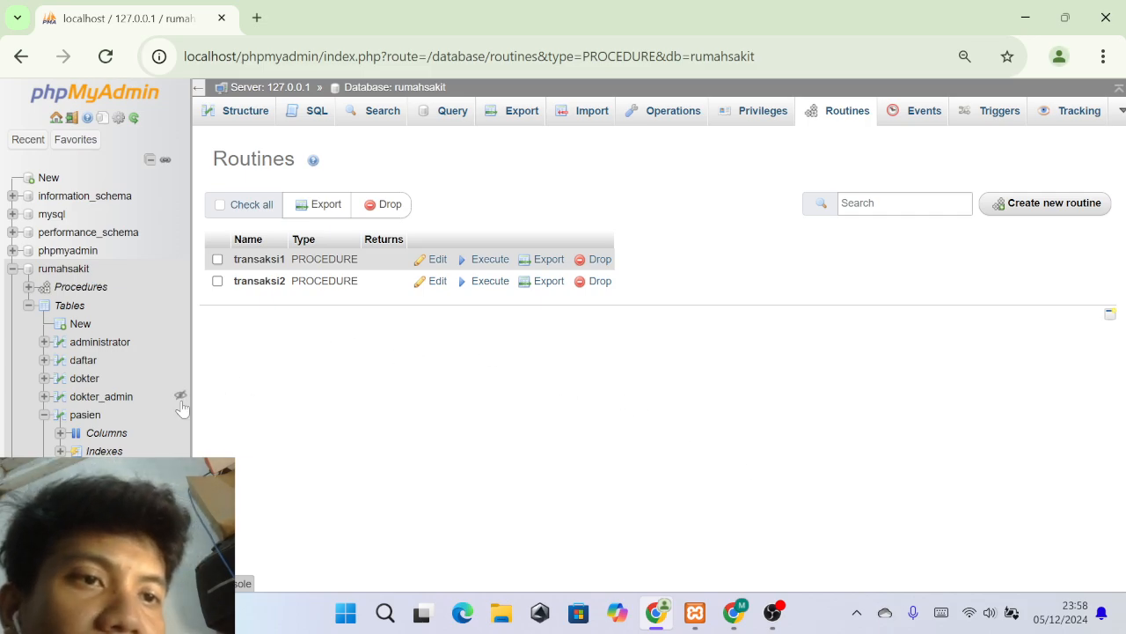
Check the rows stored in the pasien table, reload them, and return to the list of procedures.
{"action": "left_click", "coordinate": [86, 415]}
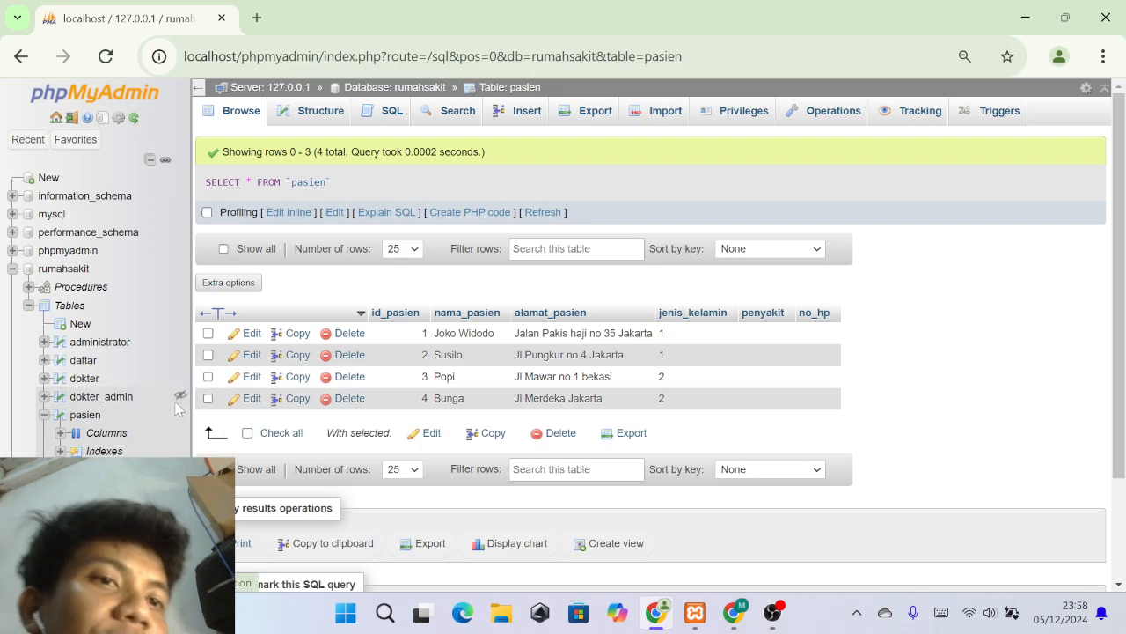
{"action": "left_click", "coordinate": [103, 416]}
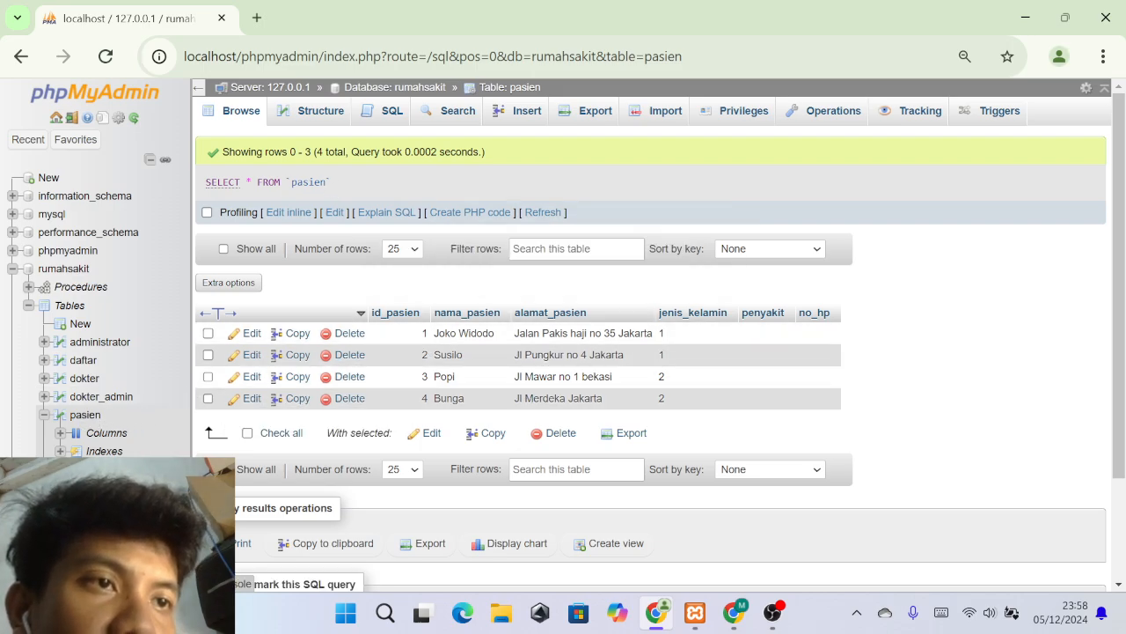
{"action": "left_click", "coordinate": [105, 56]}
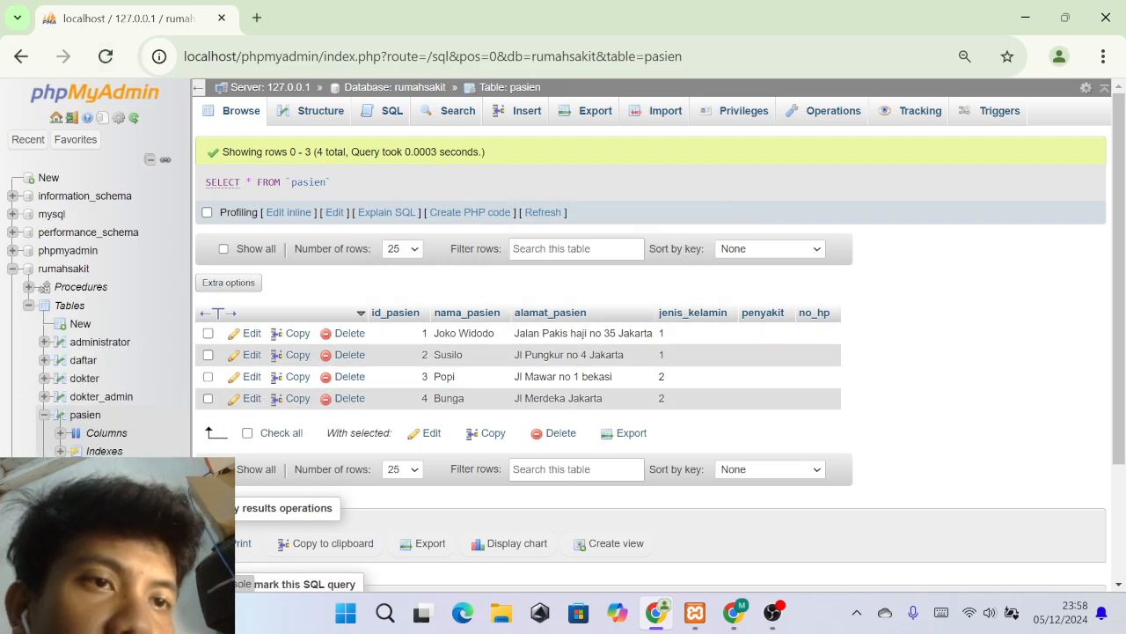
{"action": "left_click", "coordinate": [81, 286]}
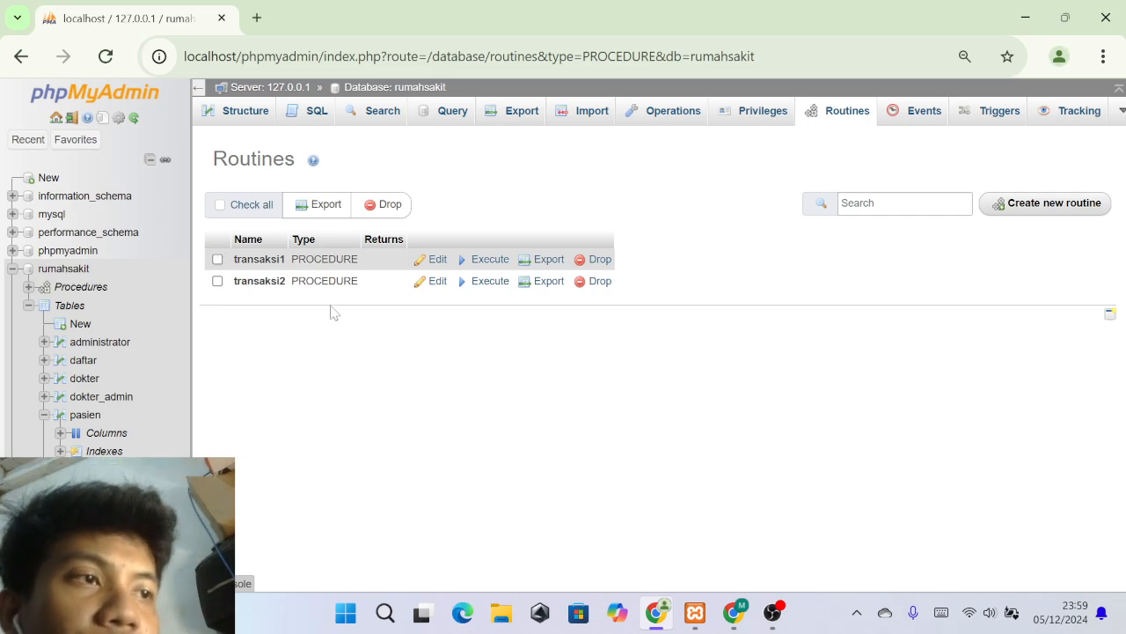
Replace the default SQL query on the pasien table with CALL transaksi2.
{"action": "left_click", "coordinate": [86, 415]}
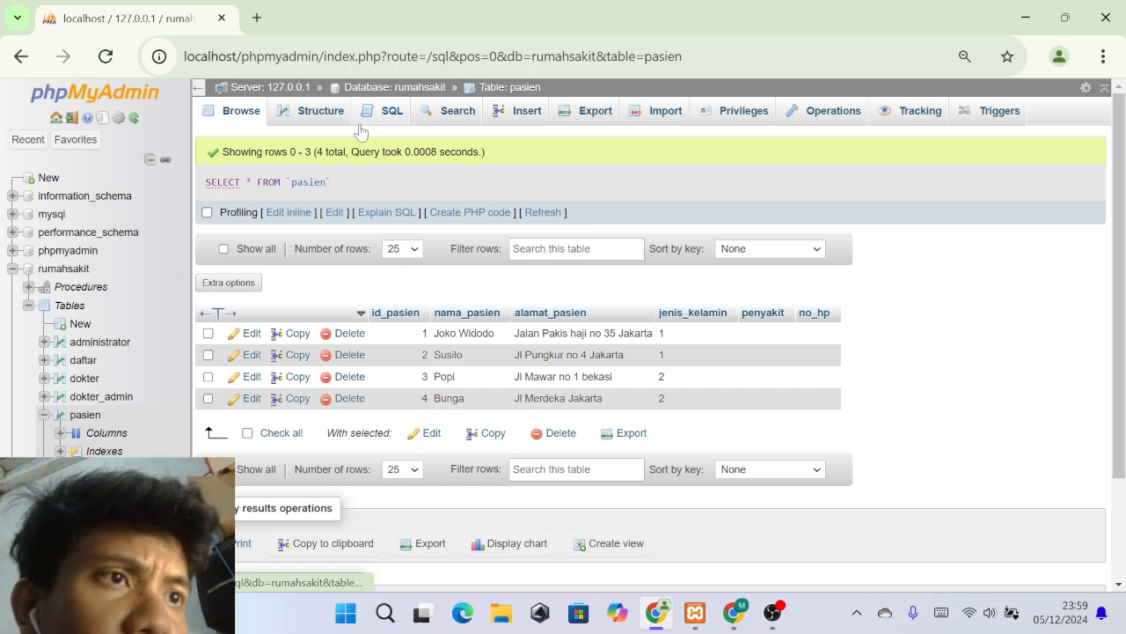
{"action": "left_click", "coordinate": [389, 111]}
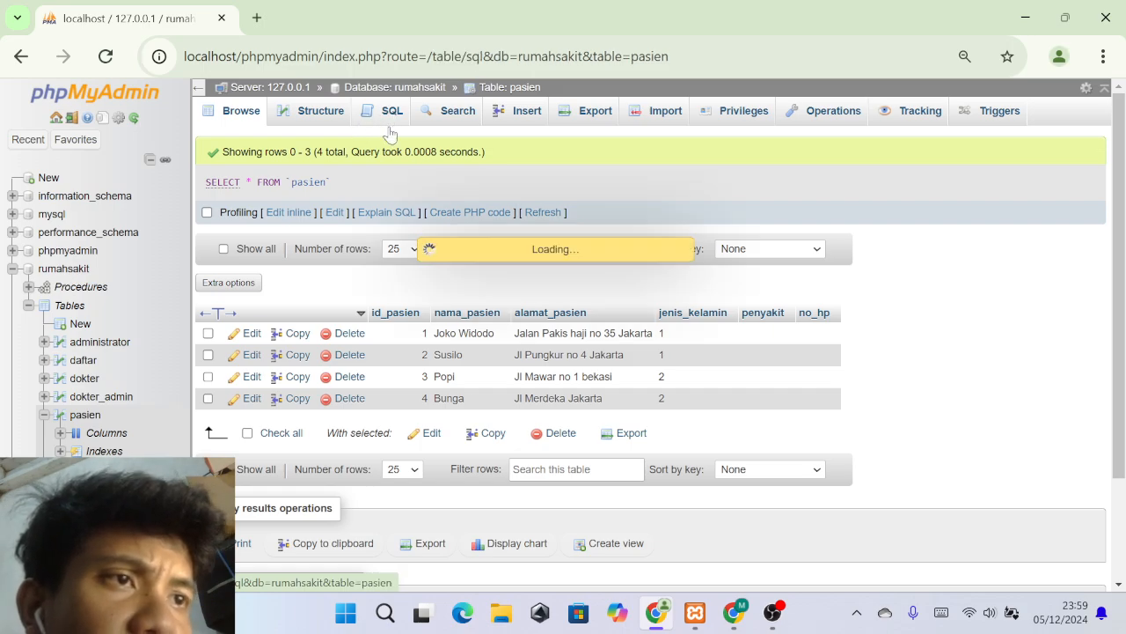
{"action": "key", "text": "ctrl+a"}
{"action": "type", "text": "C"}
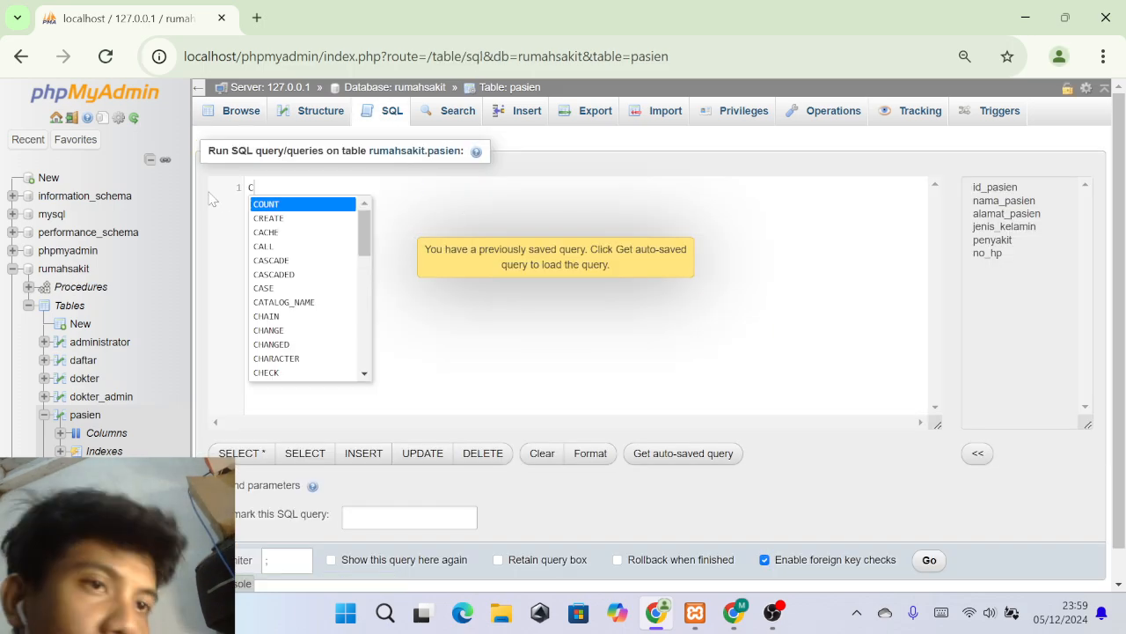
{"action": "type", "text": "ALL "}
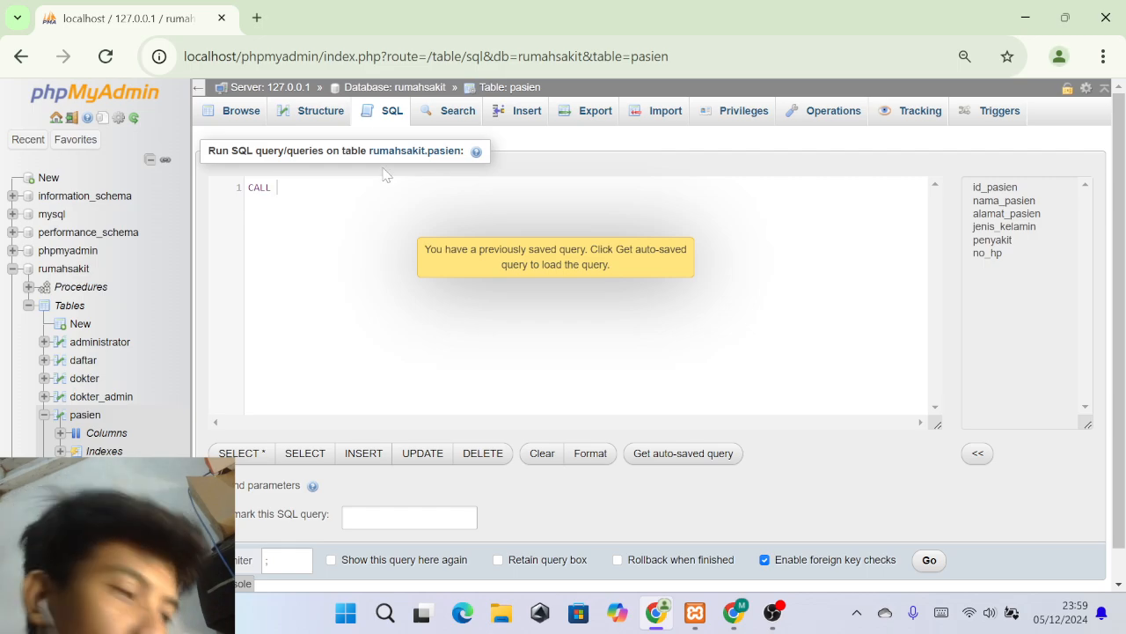
{"action": "type", "text": "transaksi2"}
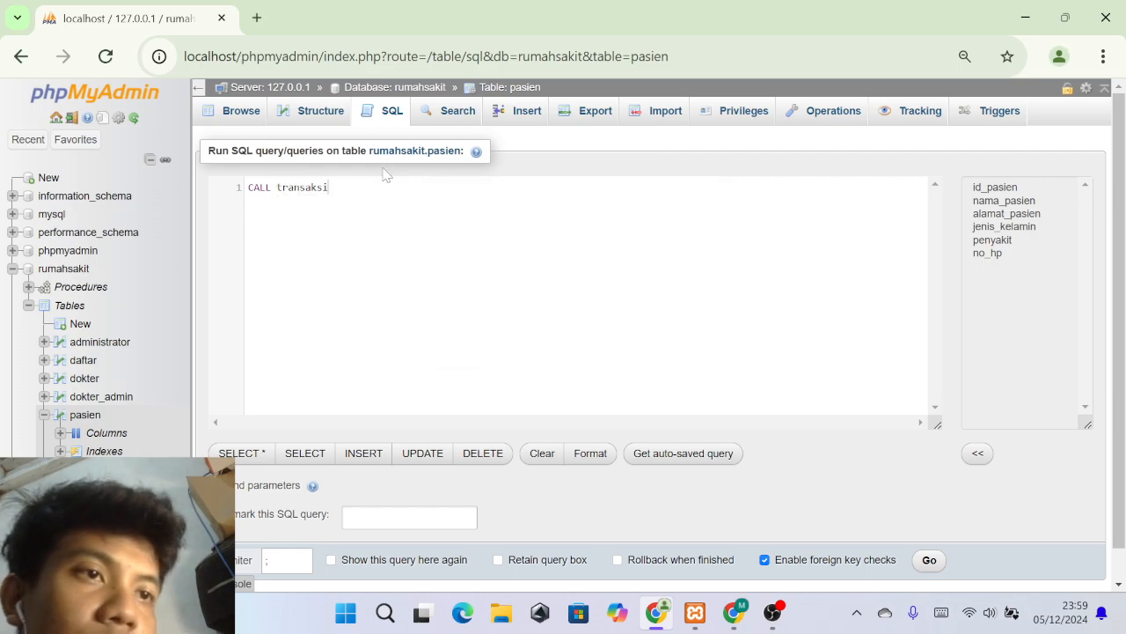
Run the CALL transaksi2 query with foreign key checks disabled and browse the pasien table's rows.
{"action": "left_click", "coordinate": [765, 559]}
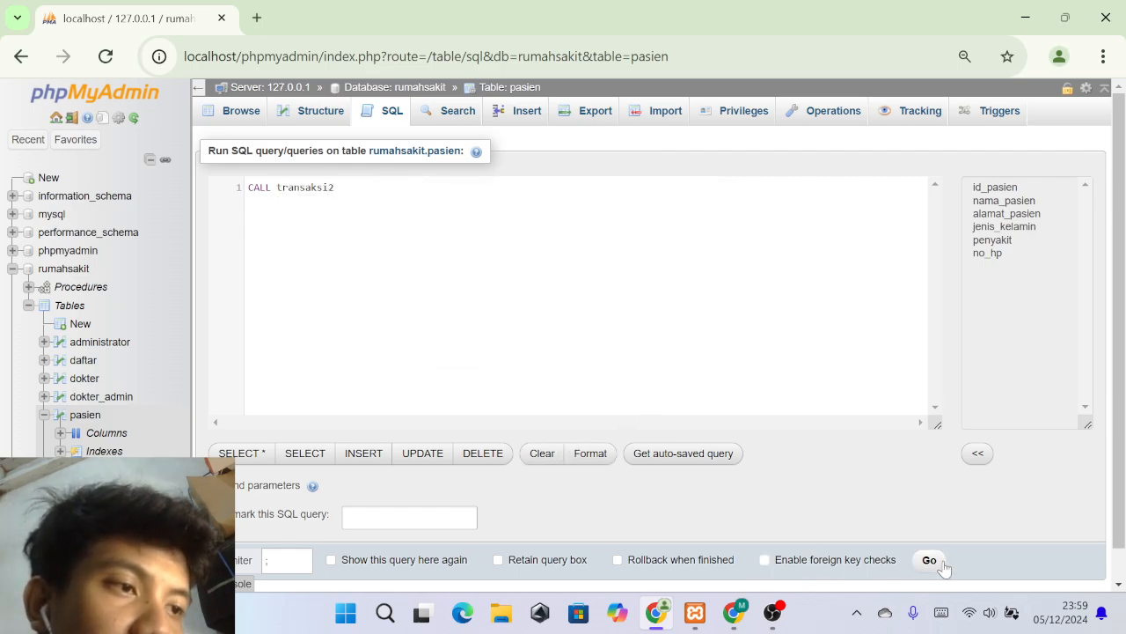
{"action": "left_click", "coordinate": [929, 559]}
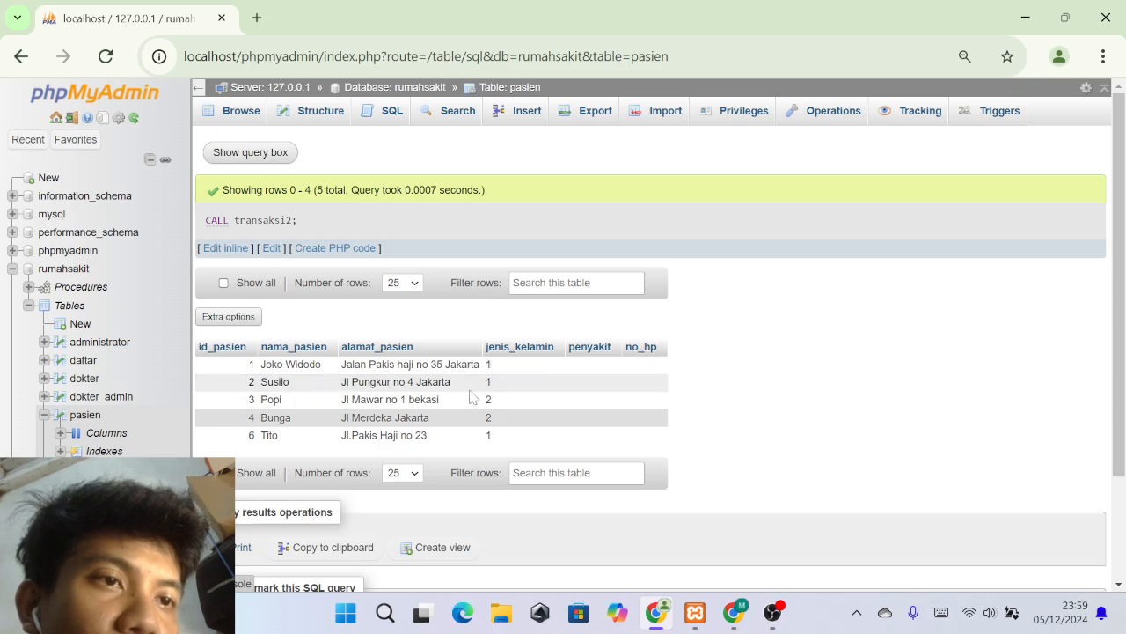
{"action": "left_click", "coordinate": [87, 416]}
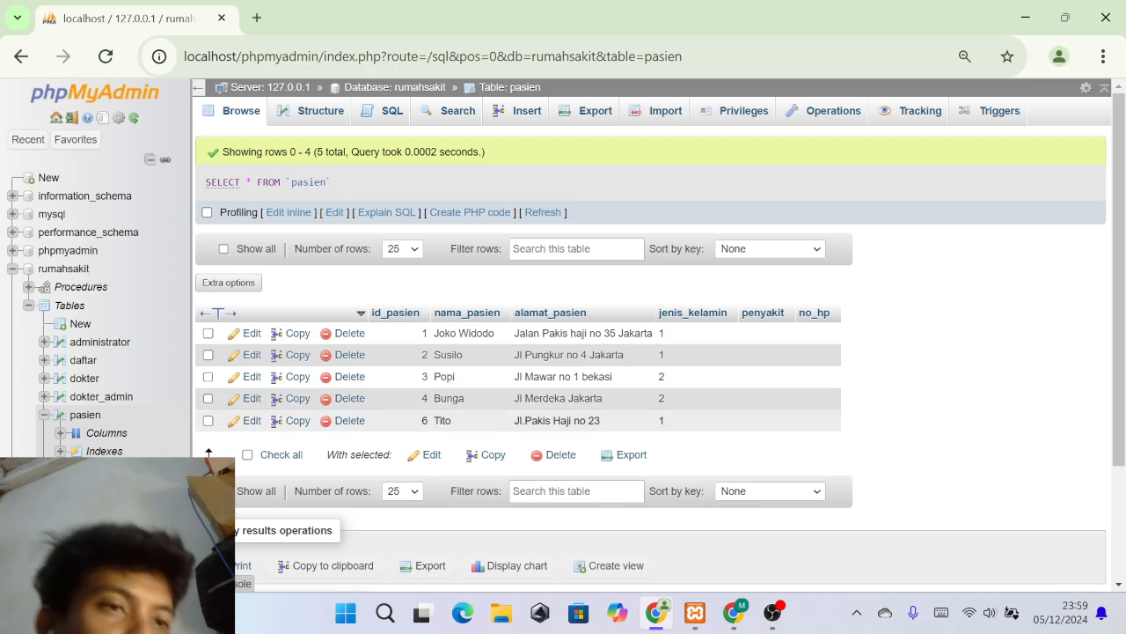
Open the transaksi2 procedure and examine the SQL statements in its definition.
{"action": "left_click", "coordinate": [81, 287]}
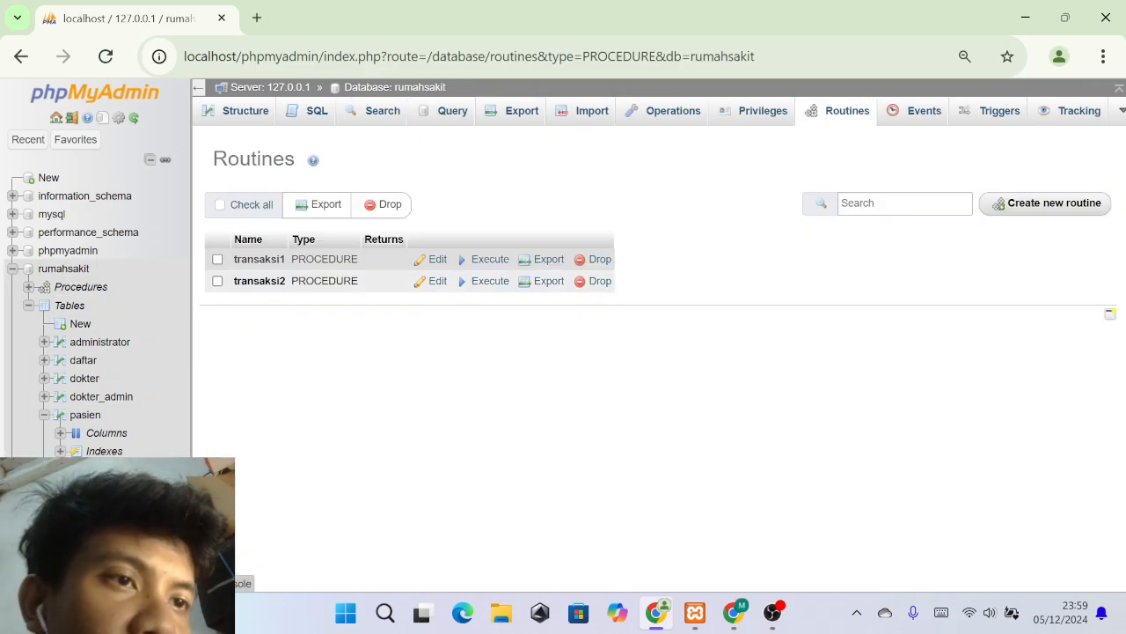
{"action": "left_click", "coordinate": [433, 281]}
{"action": "scroll", "coordinate": [563, 334], "scroll_direction": "down", "scroll_amount": 5}
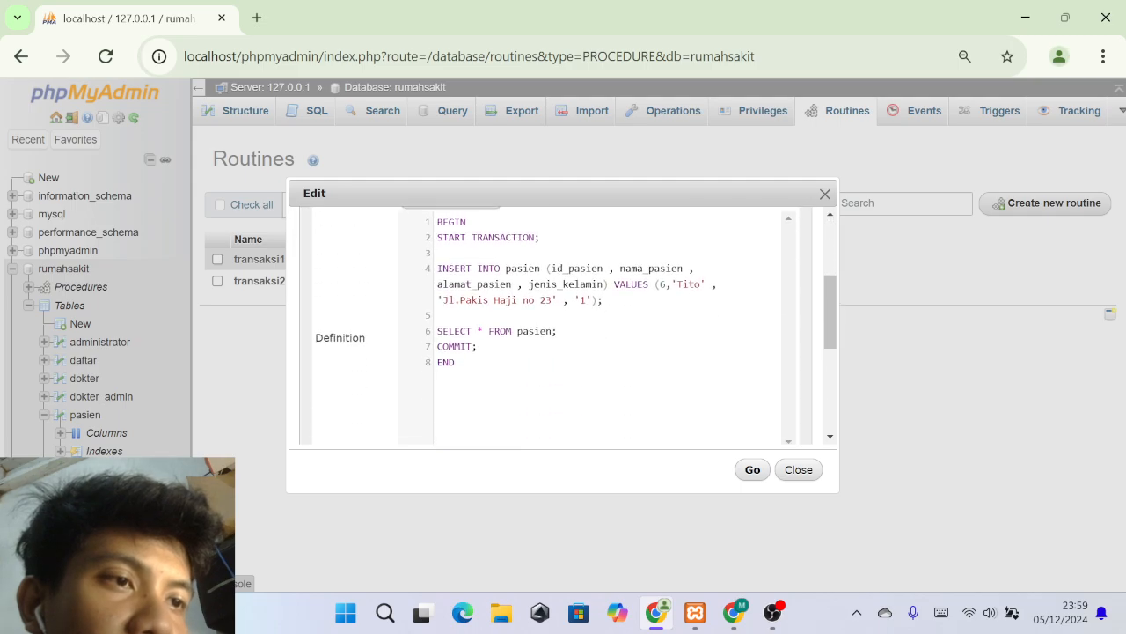
Point out the COMMIT statement in the transaksi2 definition and close the procedure without saving.
{"action": "left_click_drag", "start_coordinate": [478, 347], "coordinate": [438, 347]}
{"action": "left_click", "coordinate": [477, 347]}
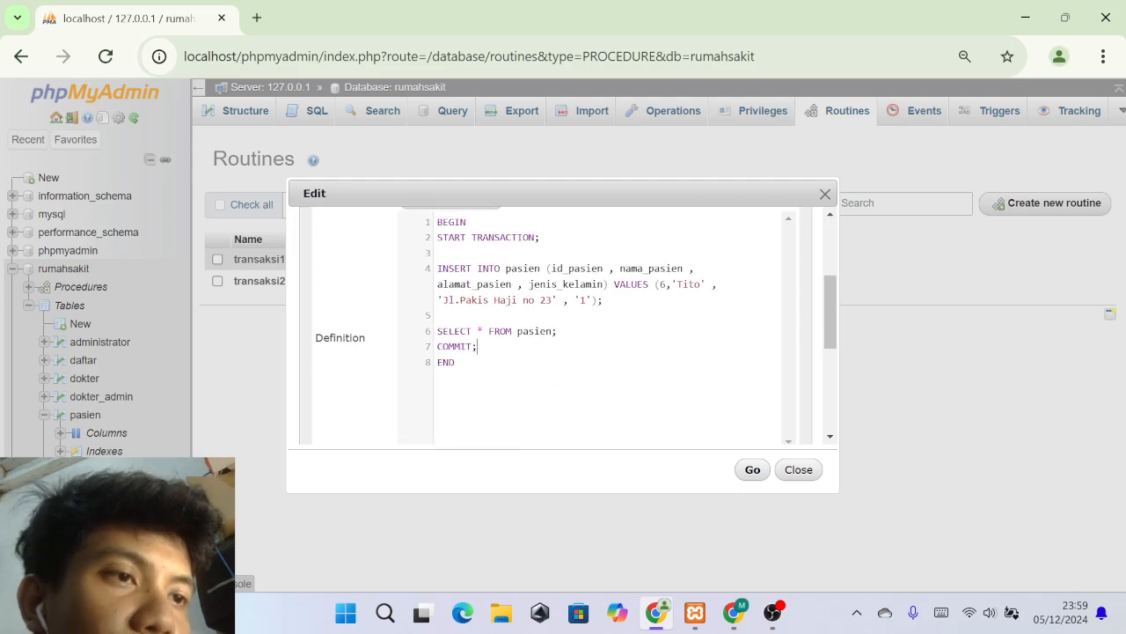
{"action": "left_click", "coordinate": [798, 469]}
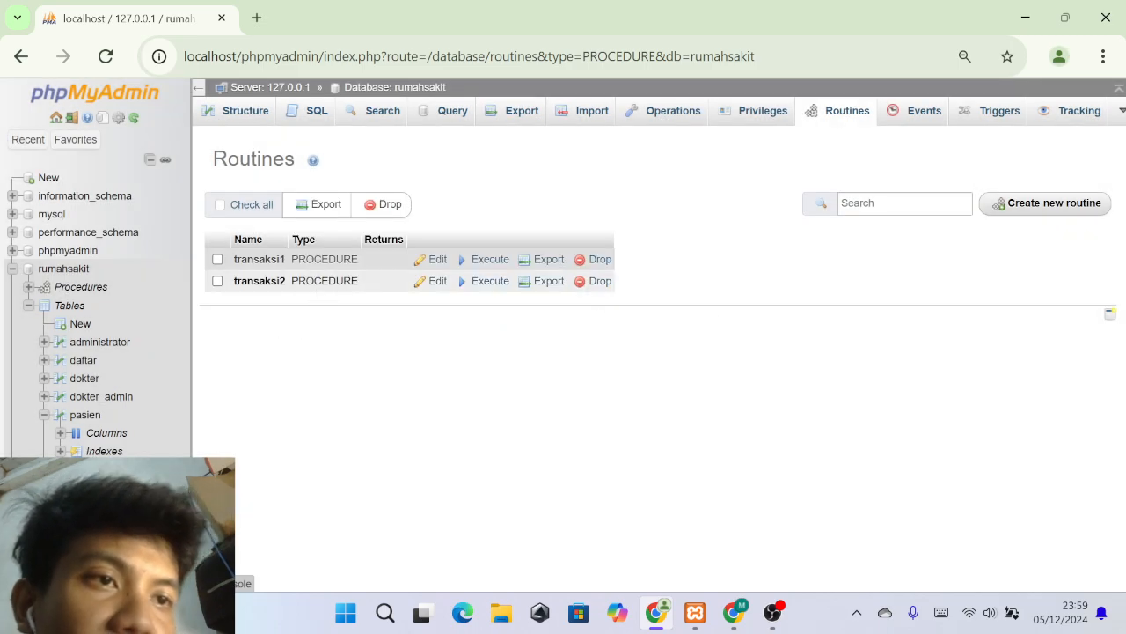
Look through the transaksi1 procedure's definition, close it unchanged, and browse the rows of the pasien table.
{"action": "left_click", "coordinate": [418, 262]}
{"action": "scroll", "coordinate": [573, 385], "scroll_direction": "down", "scroll_amount": 6}
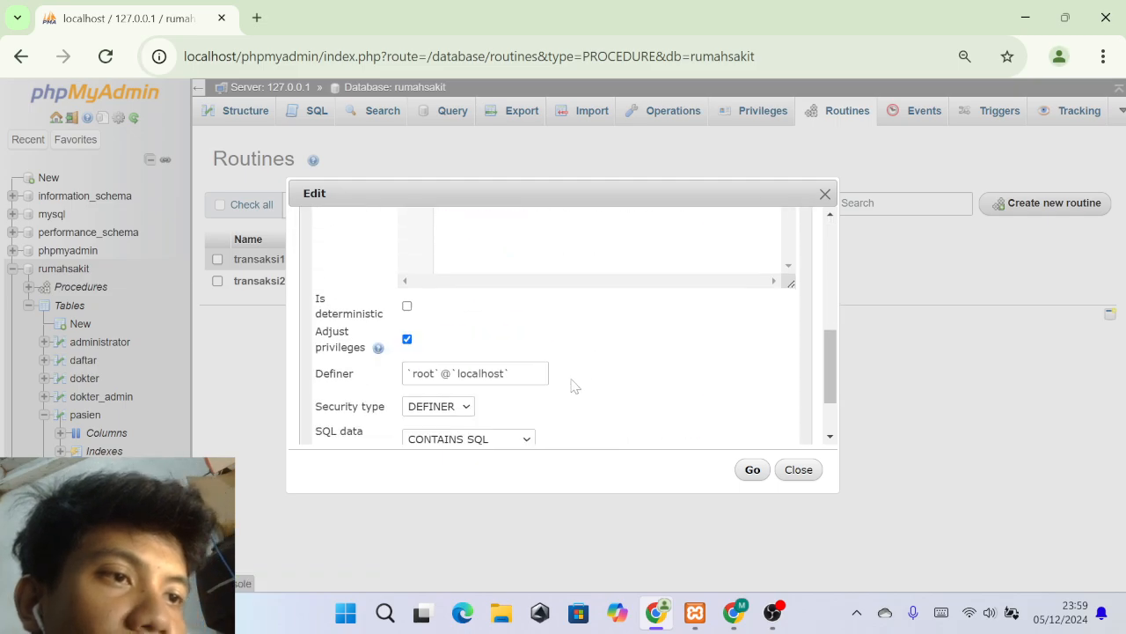
{"action": "scroll", "coordinate": [574, 384], "scroll_direction": "up", "scroll_amount": 3}
{"action": "left_click", "coordinate": [798, 469]}
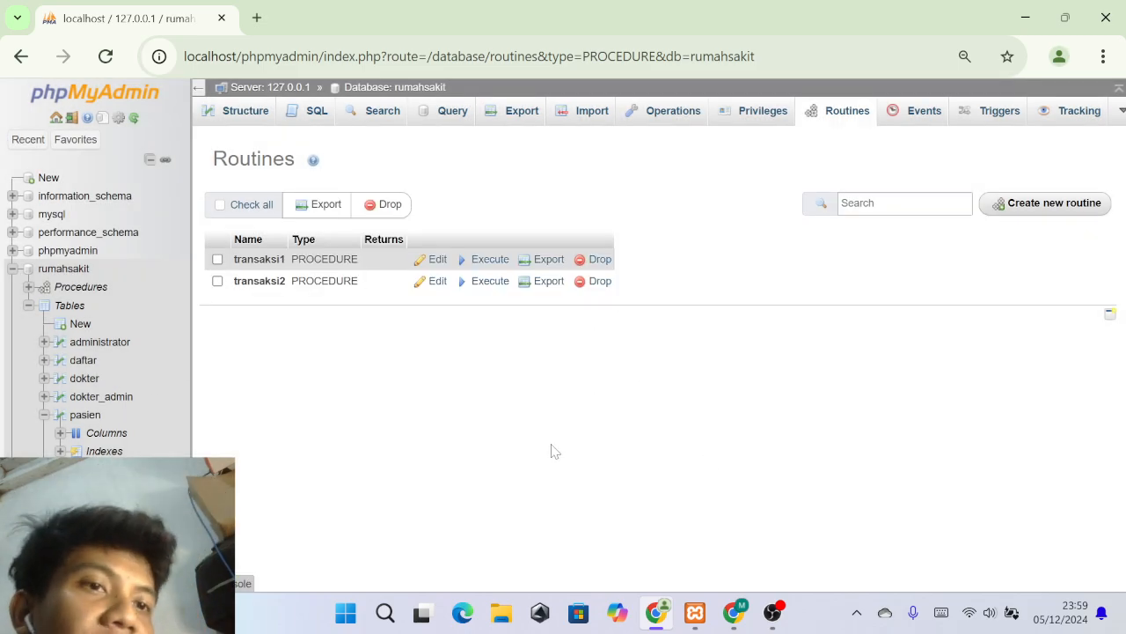
{"action": "left_click", "coordinate": [85, 414]}
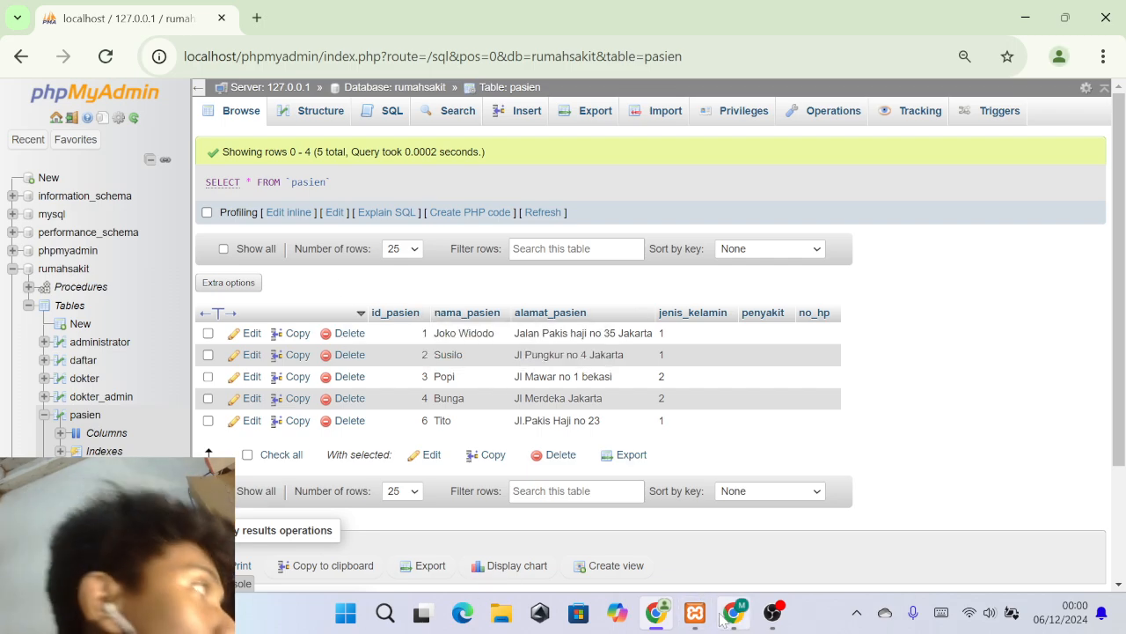
{"action": "mouse_move", "coordinate": [720, 620]}
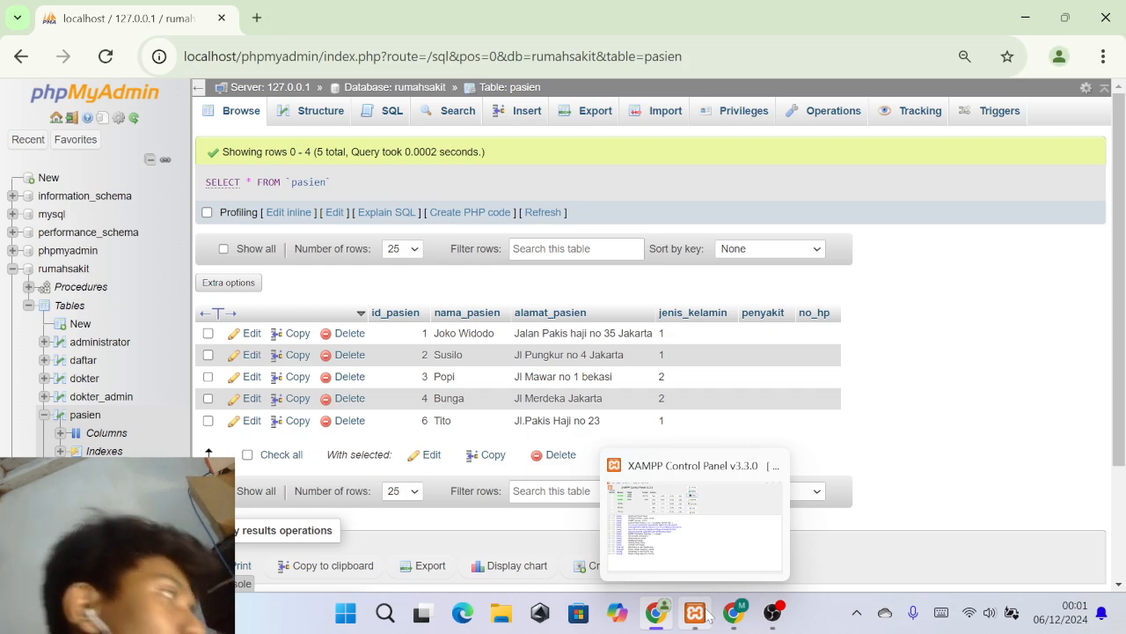
Start a new routine from the rumahsakit procedures list and name it transaksi3.
{"action": "left_click", "coordinate": [90, 289]}
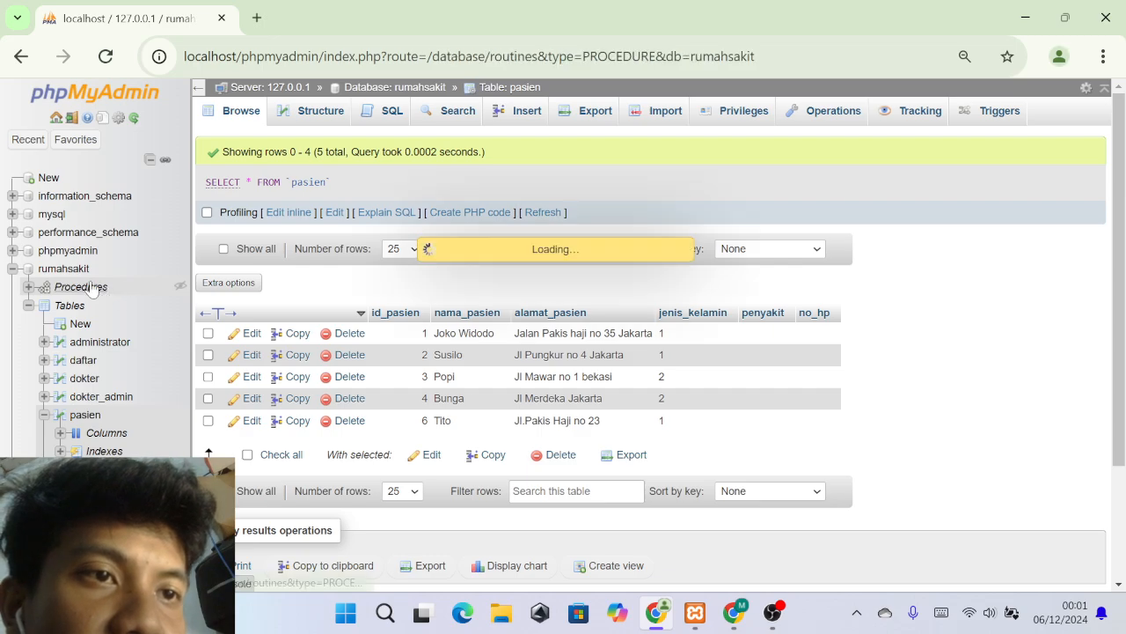
{"action": "left_click", "coordinate": [1047, 202]}
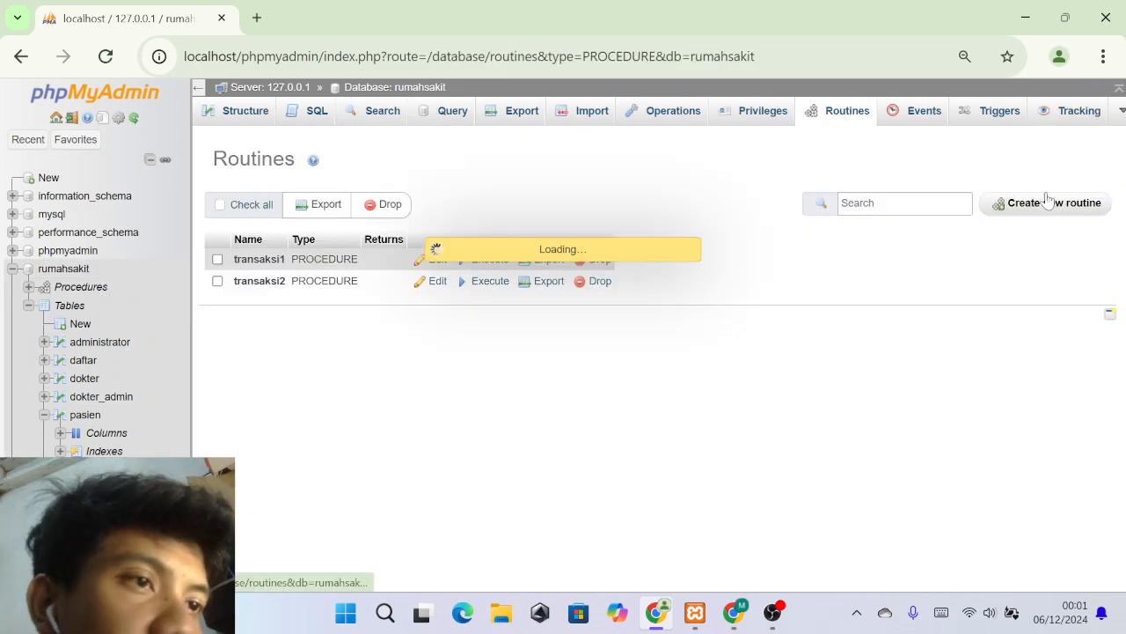
{"action": "left_click", "coordinate": [457, 280]}
{"action": "type", "text": "transaksi2"}
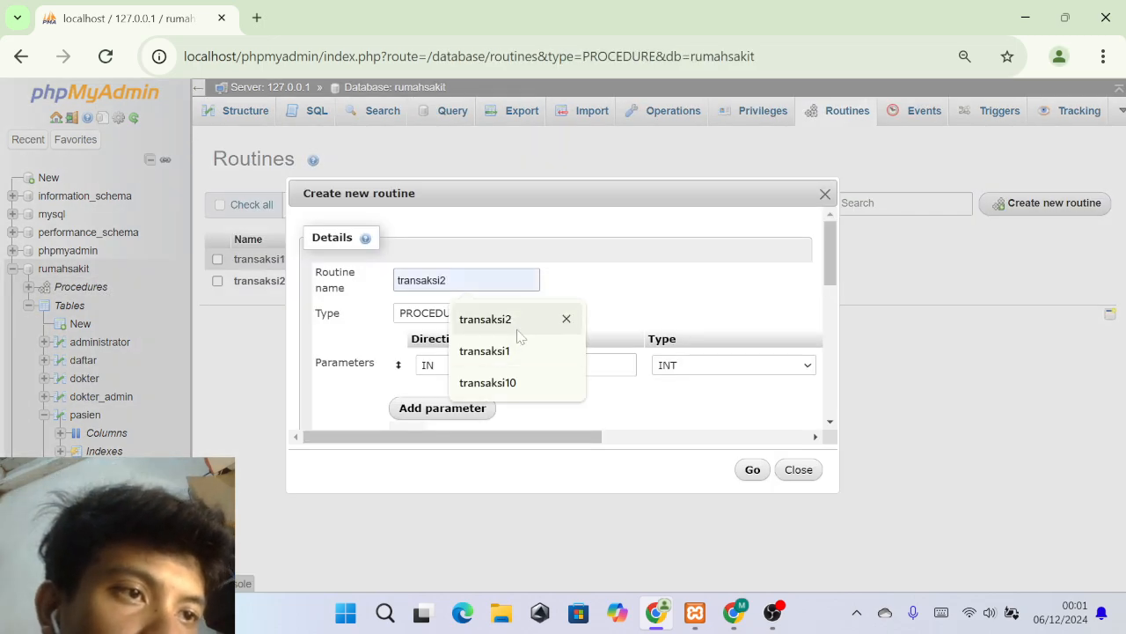
{"action": "left_click", "coordinate": [519, 334]}
{"action": "key", "text": "BackSpace"}
{"action": "type", "text": "3"}
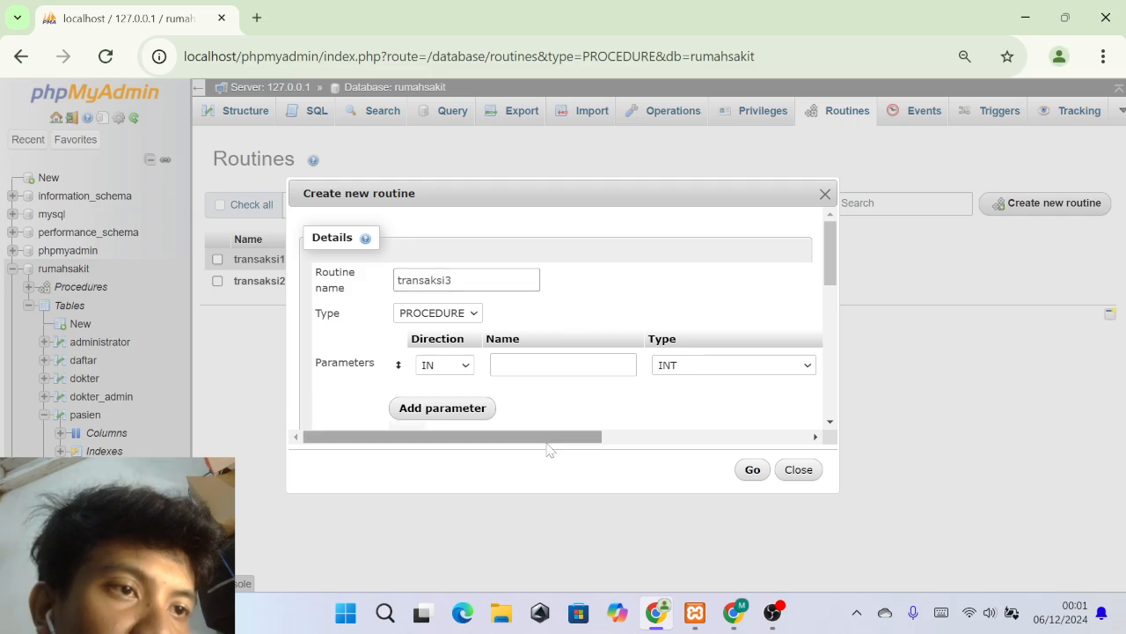
{"action": "left_click", "coordinate": [773, 613]}
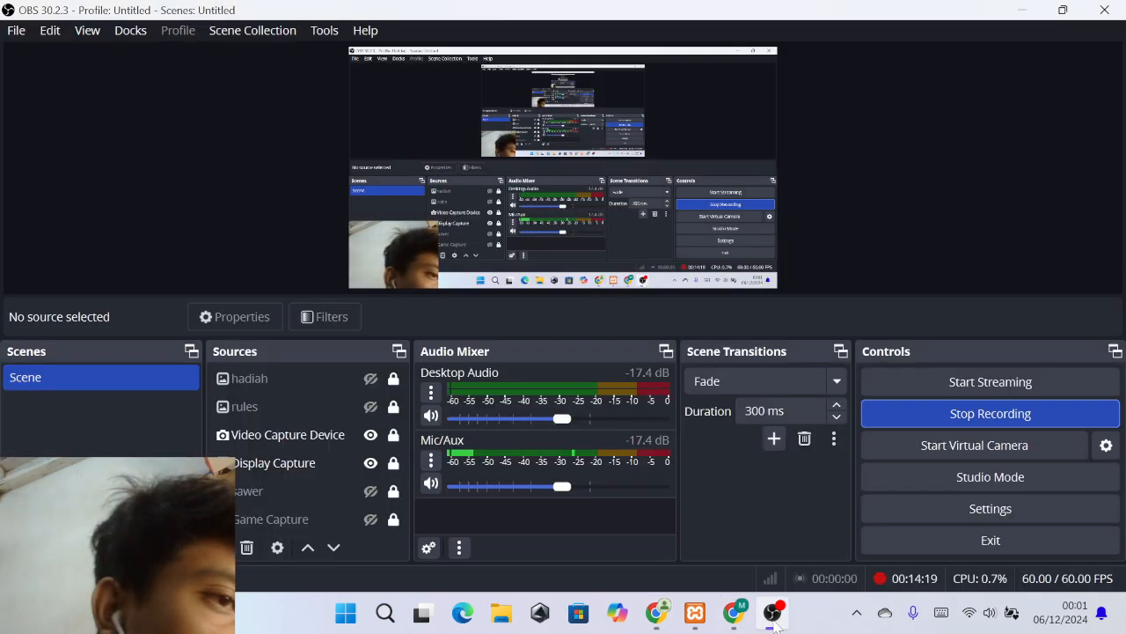
{"action": "left_click", "coordinate": [773, 613]}
Remove the default empty parameter row from the transaksi3 procedure.
{"action": "left_click_drag", "start_coordinate": [513, 440], "coordinate": [732, 444]}
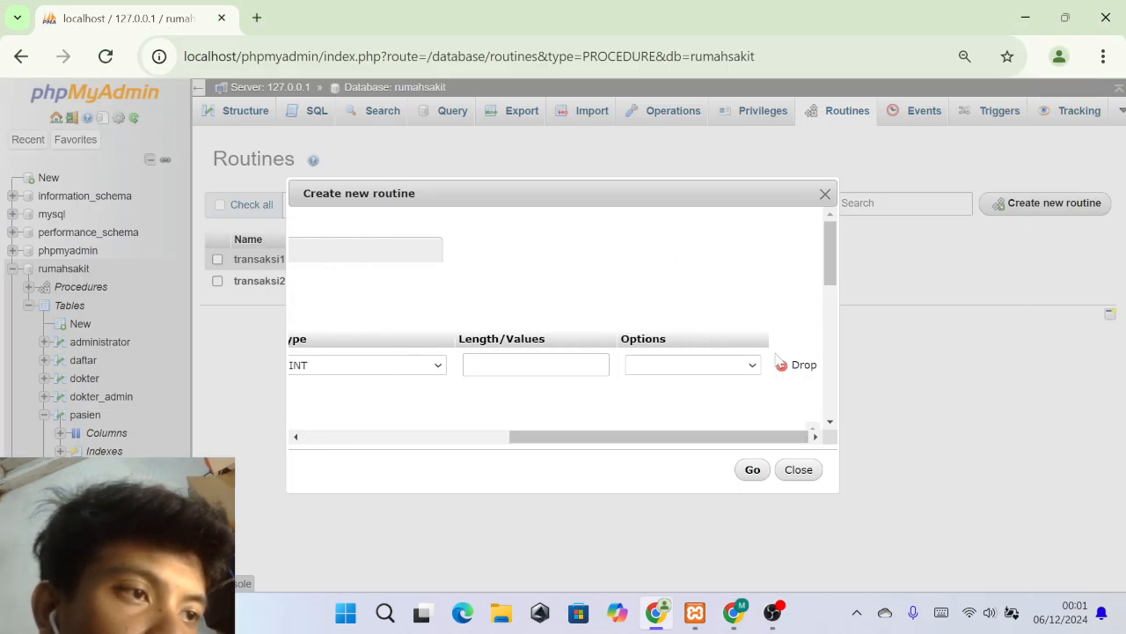
{"action": "left_click", "coordinate": [781, 364]}
{"action": "scroll", "coordinate": [598, 290], "scroll_direction": "down", "scroll_amount": 2}
{"action": "scroll", "coordinate": [590, 284], "scroll_direction": "up", "scroll_amount": 1}
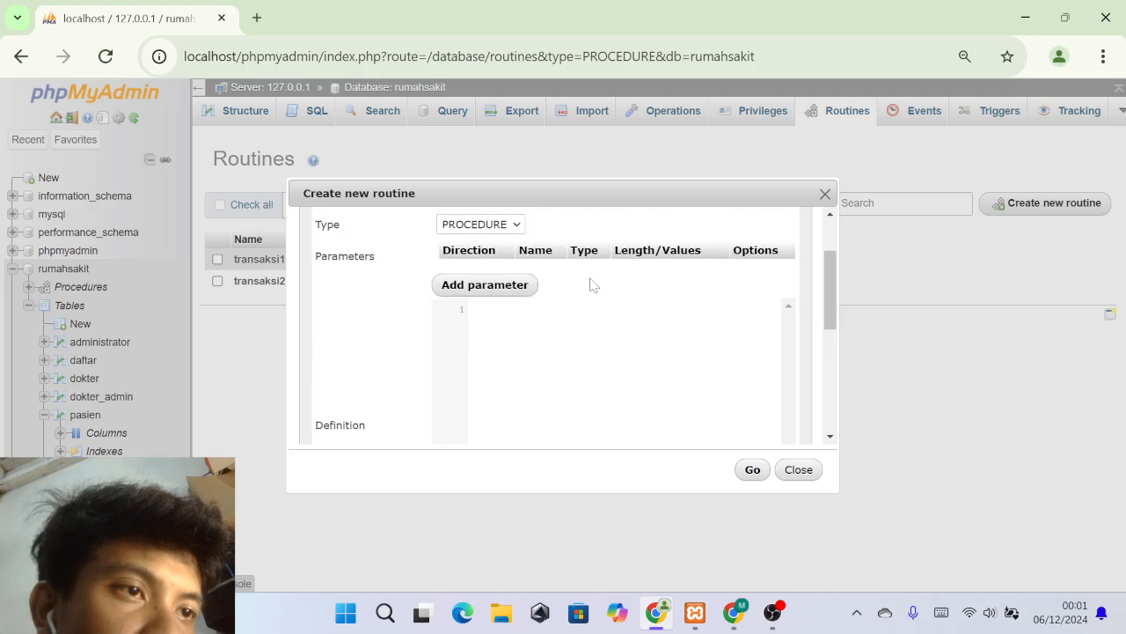
Begin the transaksi3 definition with the lines BEGIN and START TRANSACTION.
{"action": "left_click", "coordinate": [584, 343]}
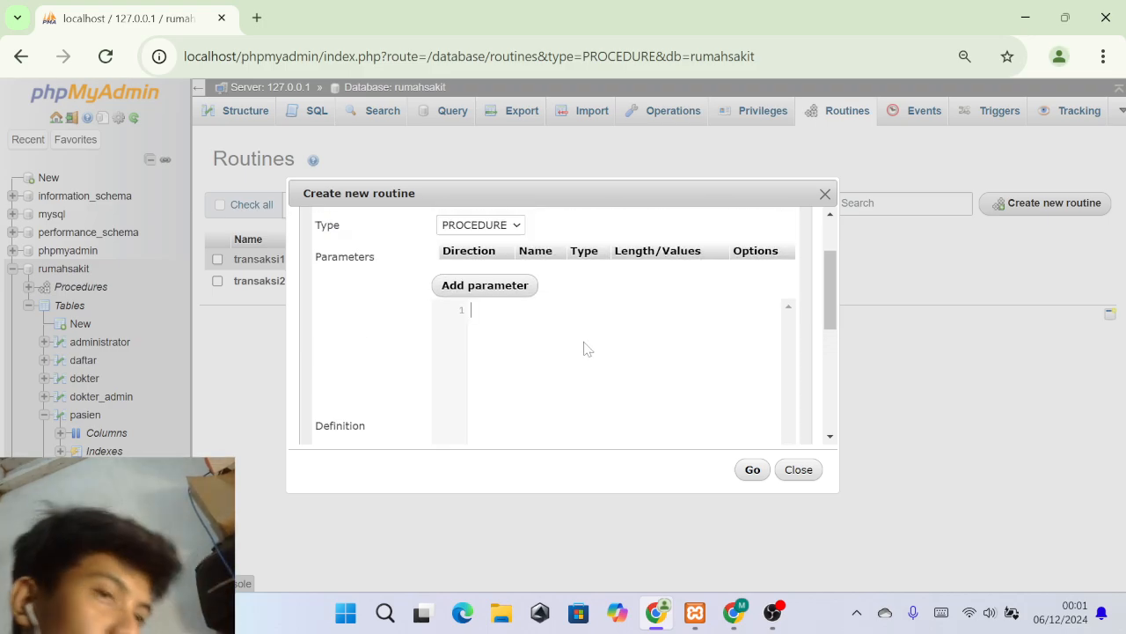
{"action": "type", "text": "BEGIN"}
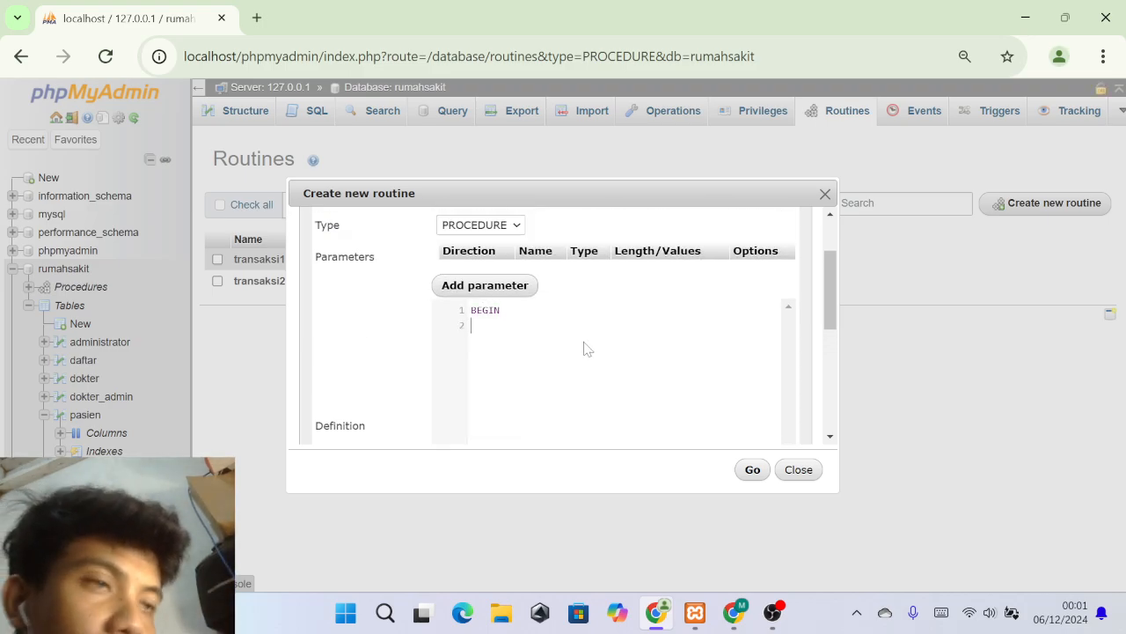
{"action": "type", "text": "STAR"}
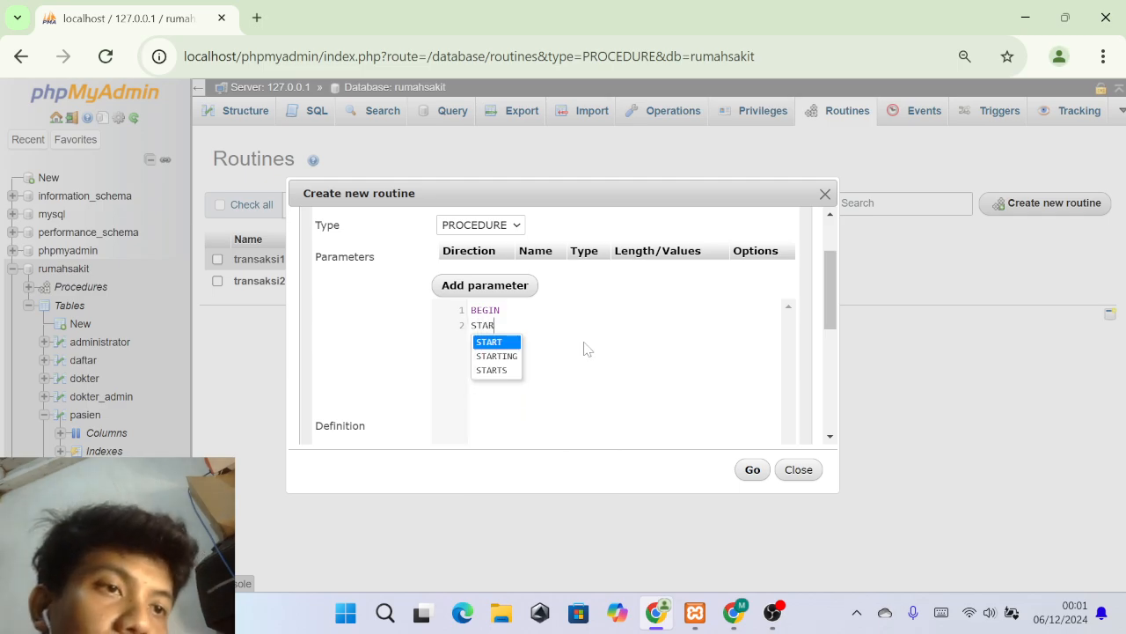
{"action": "type", "text": "T TRANSACTION"}
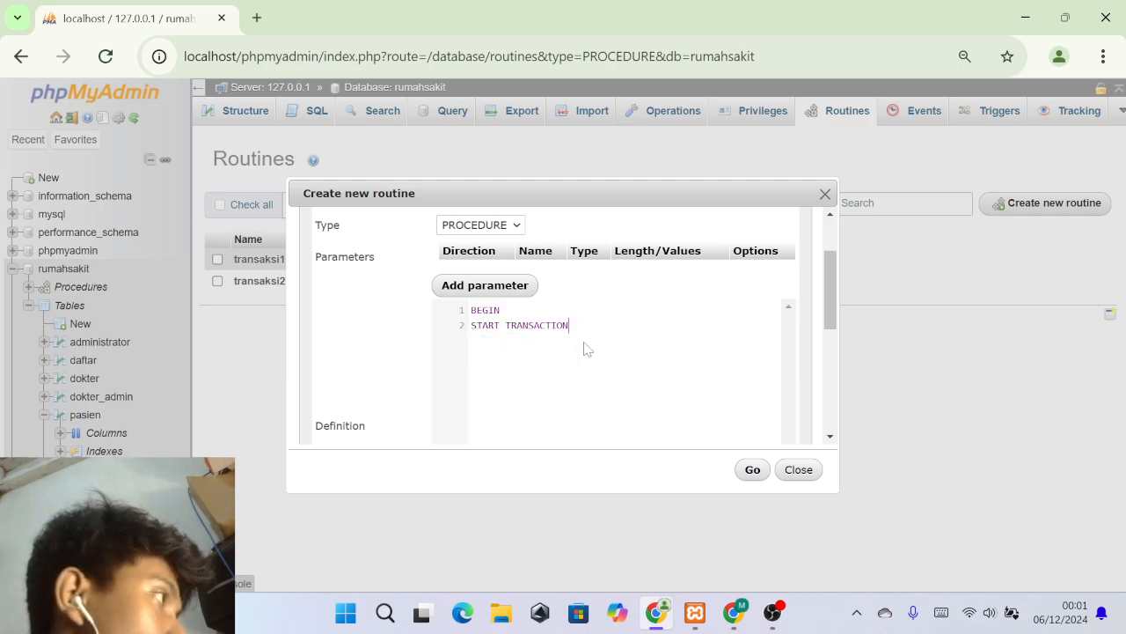
Add an UPDATE pasien SET statement that assigns the new patient's name to nana_pasien.
{"action": "type", "text": "UPDATE"}
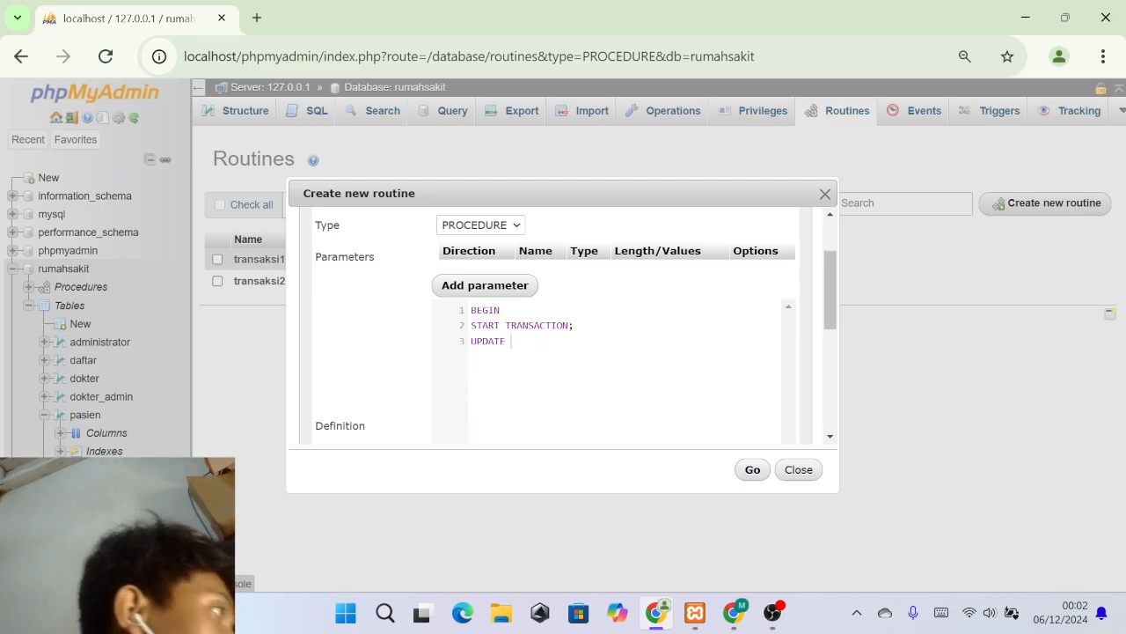
{"action": "type", "text": " pasien "}
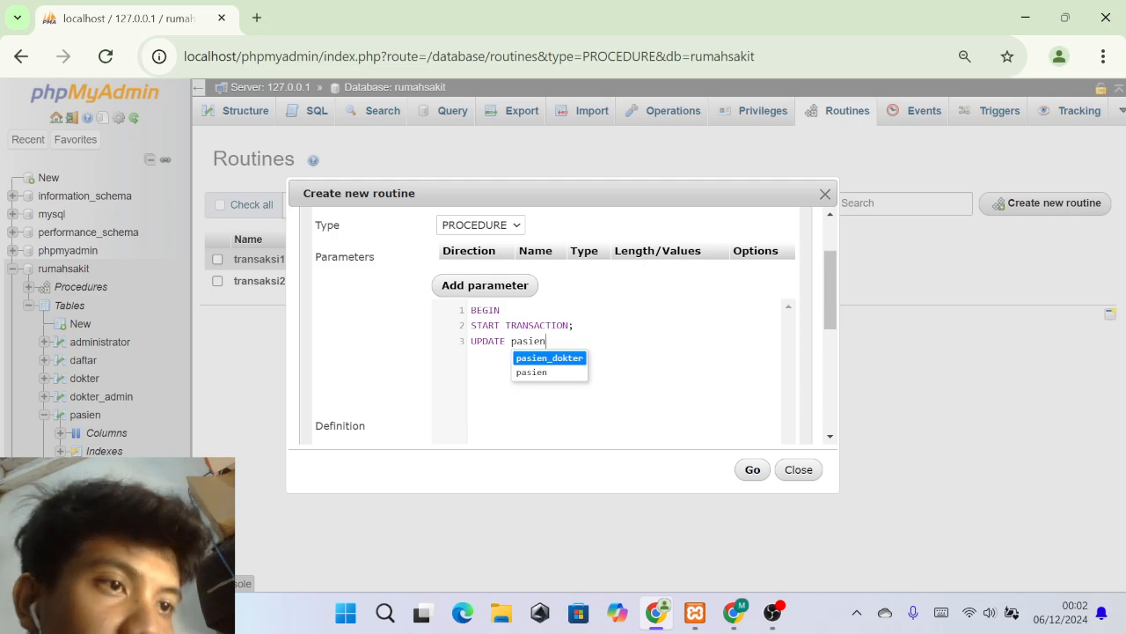
{"action": "type", "text": "n"}
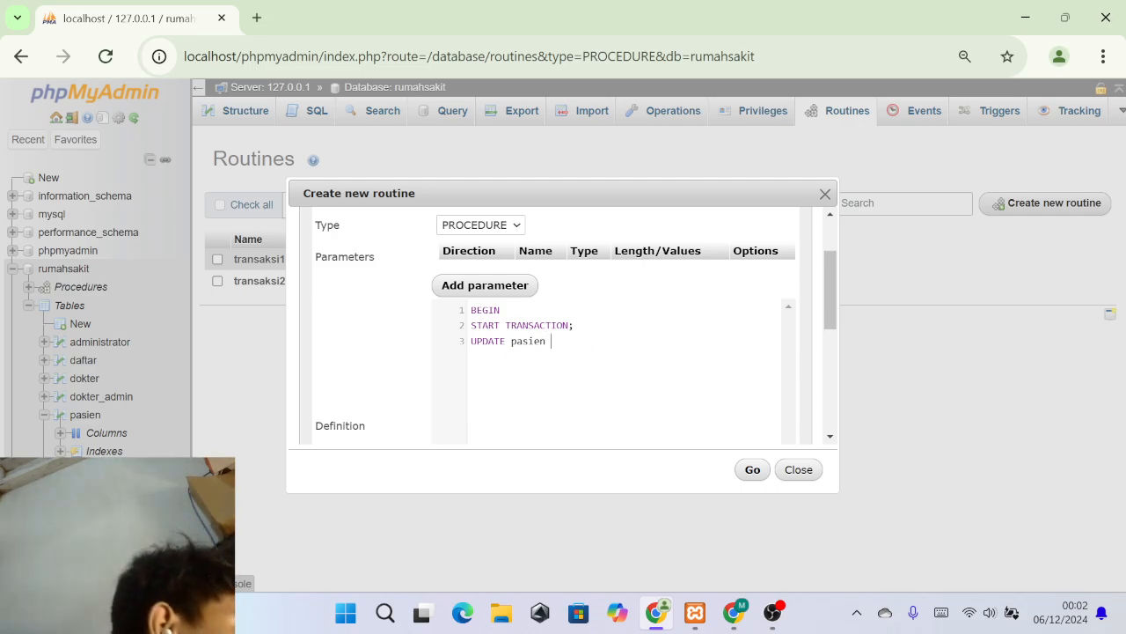
{"action": "type", "text": " SET"}
{"action": "key", "text": "Return"}
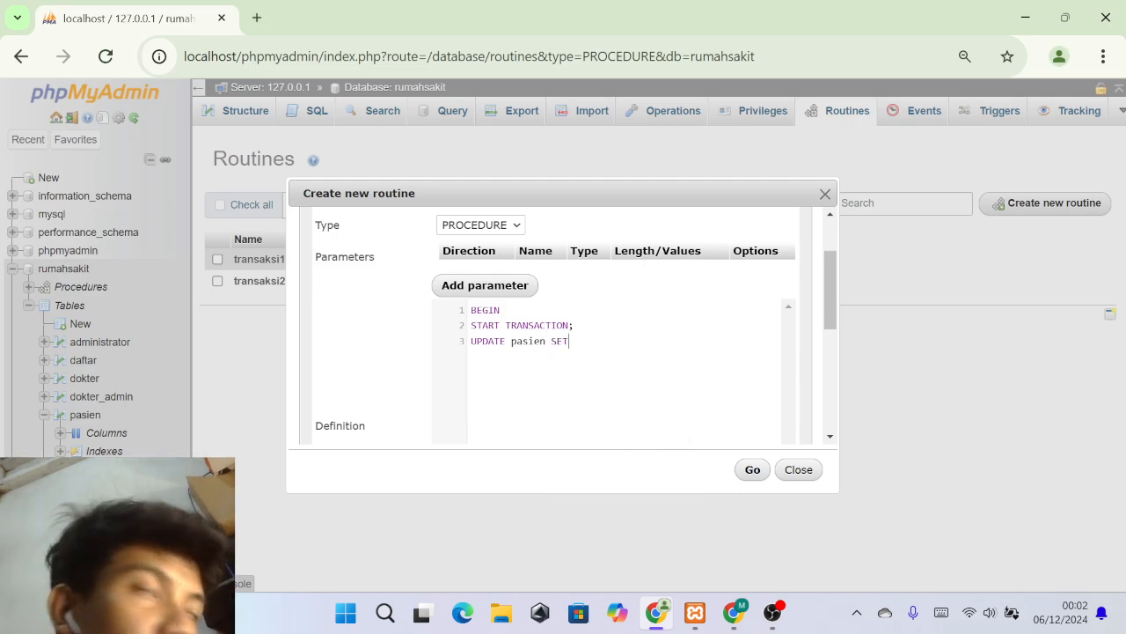
{"action": "type", "text": "nama_"}
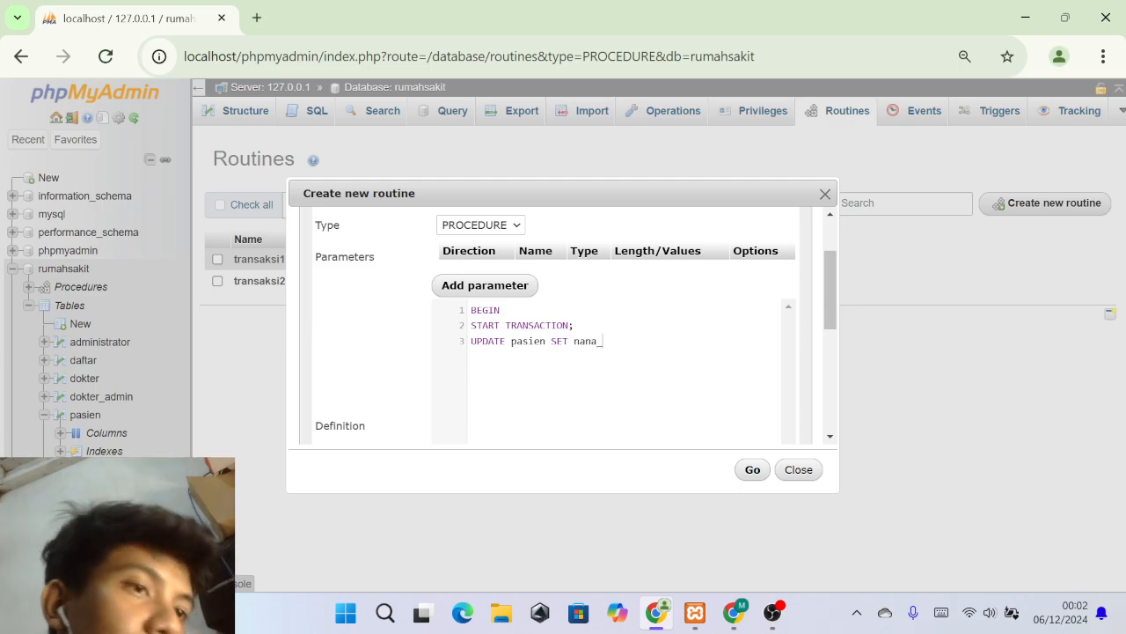
{"action": "type", "text": "pasien"}
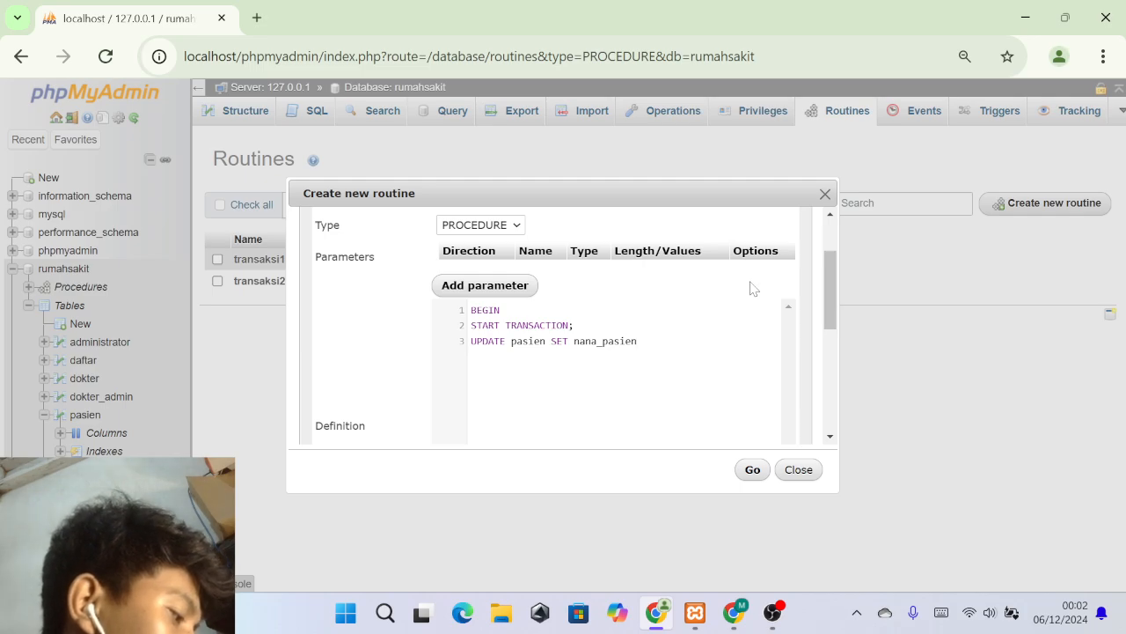
{"action": "type", "text": "='Danar'"}
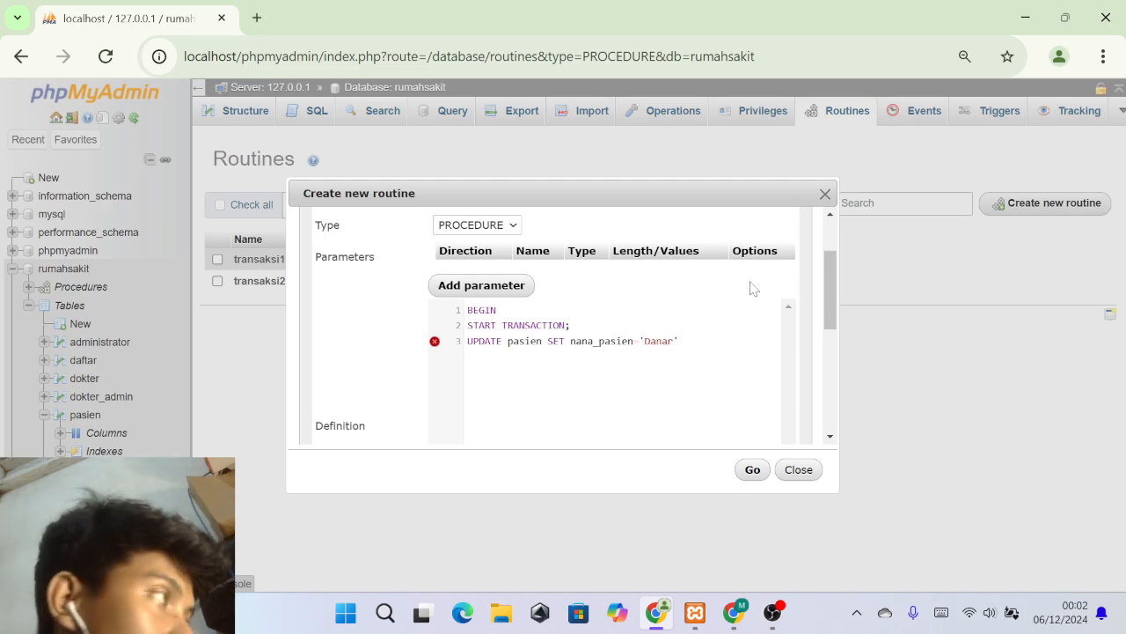
Restrict the UPDATE statement with WHERE id_pasien='3'; and start a new line below it.
{"action": "type", "text": " W"}
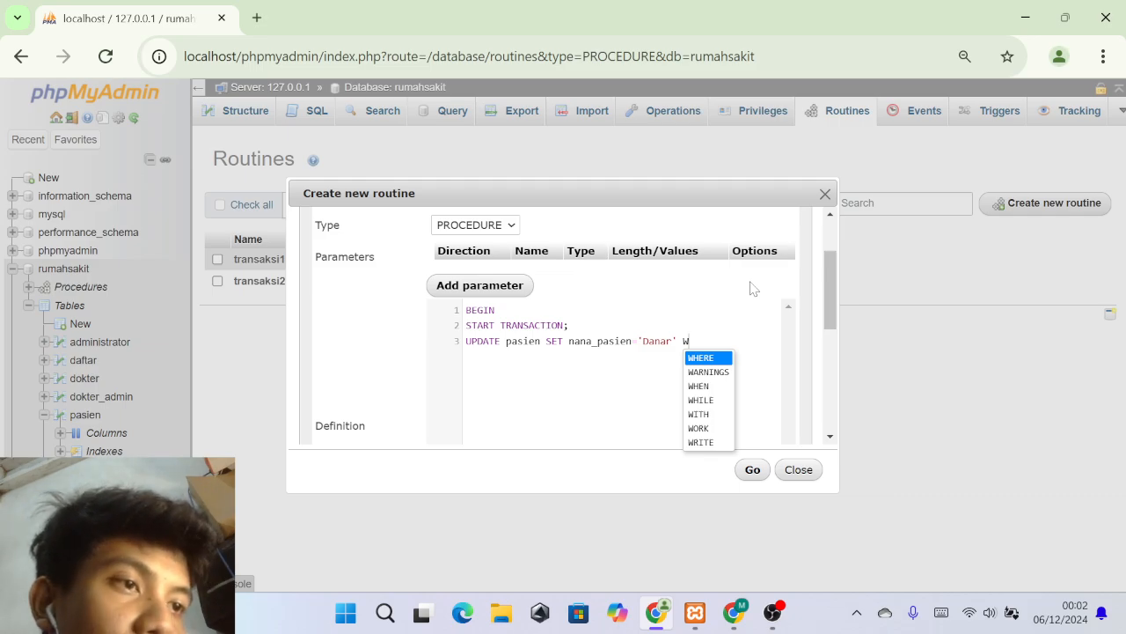
{"action": "type", "text": "HERE id"}
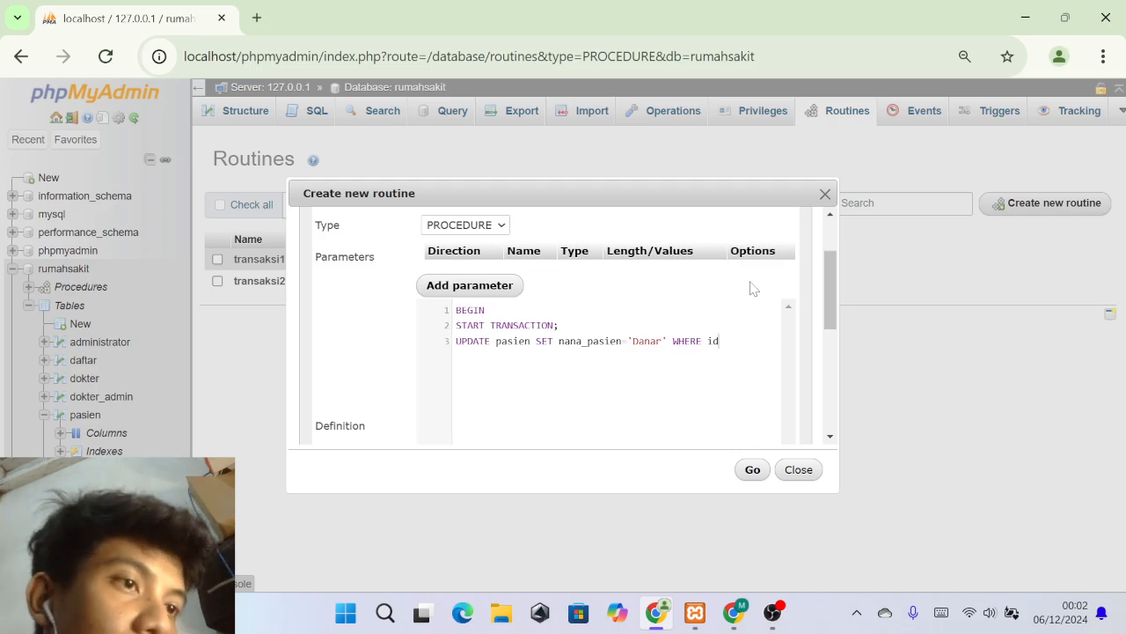
{"action": "type", "text": "_pai"}
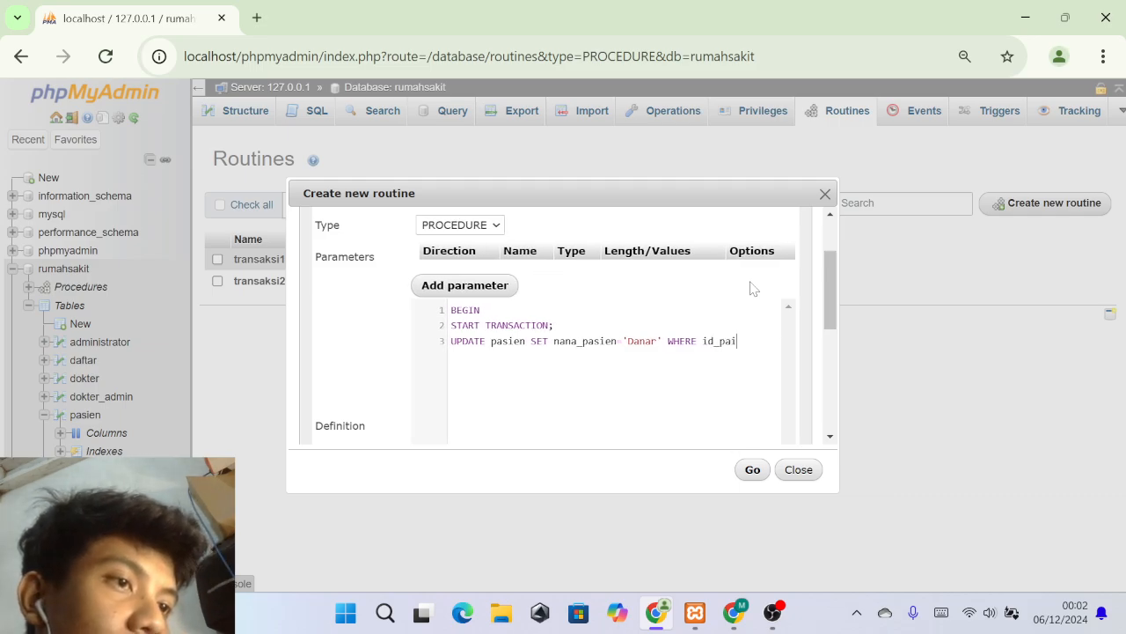
{"action": "key", "text": "BackSpace"}
{"action": "type", "text": "sien"}
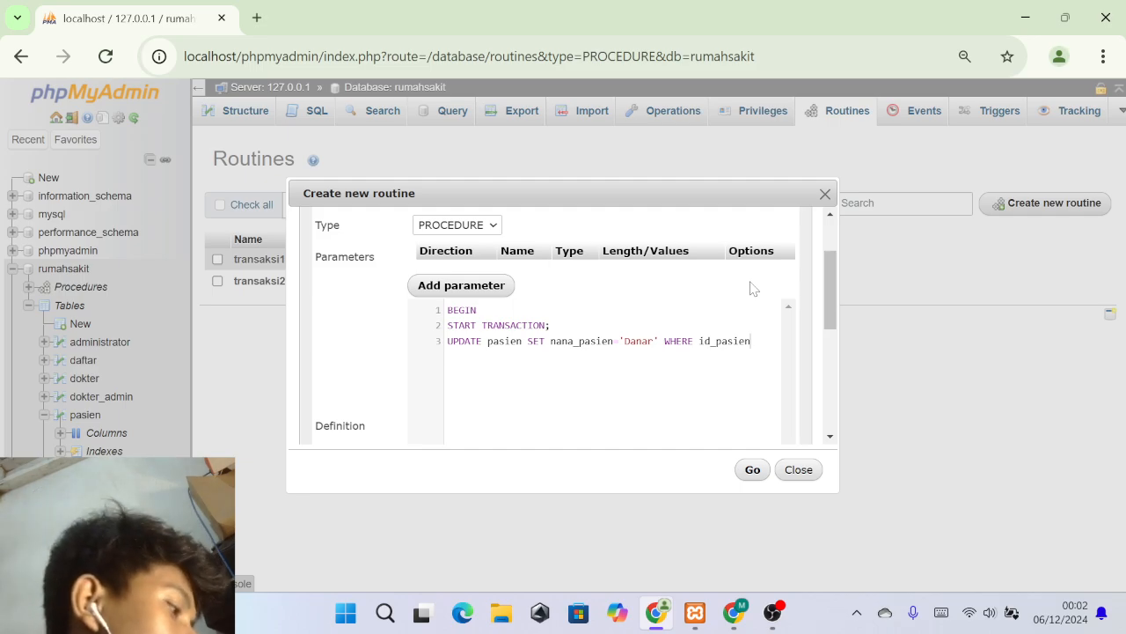
{"action": "type", "text": "='"}
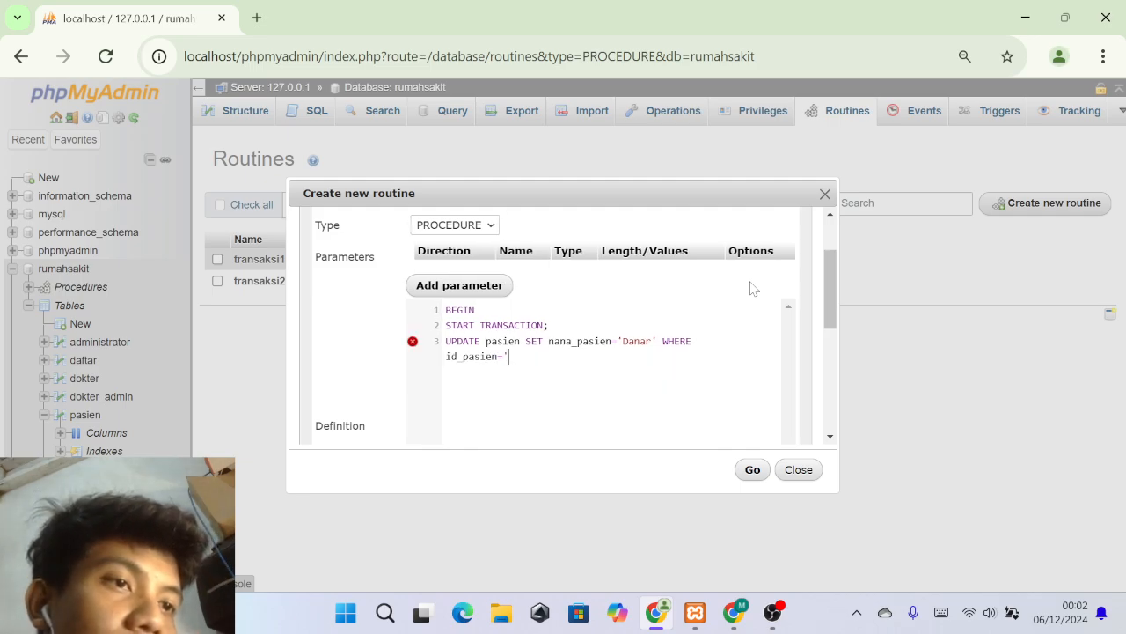
{"action": "type", "text": "3';"}
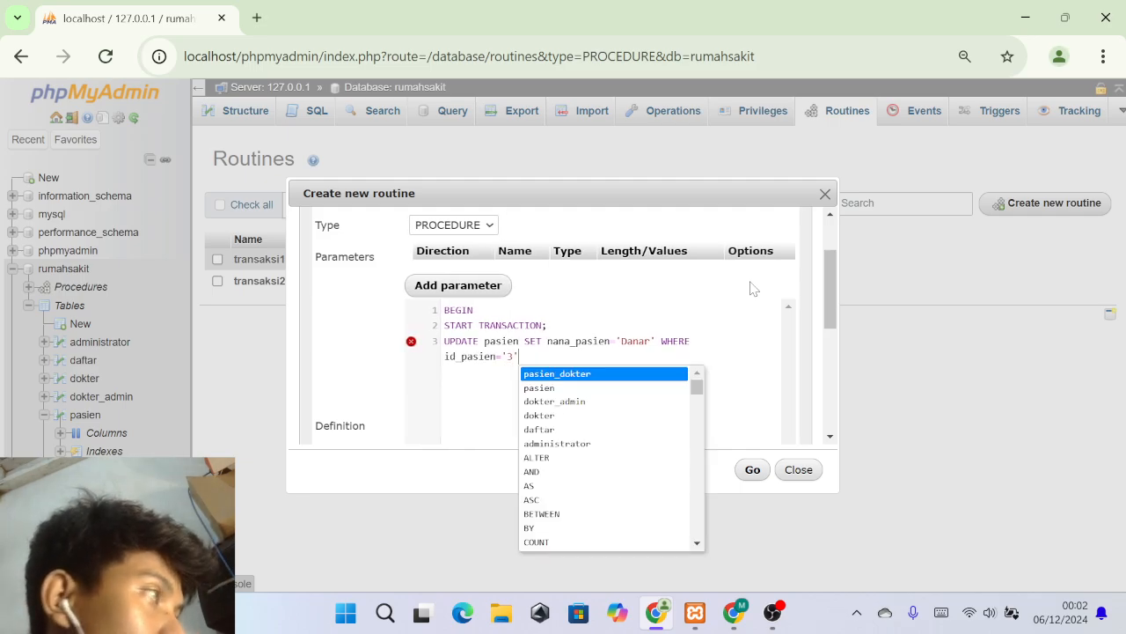
{"action": "key", "text": "Return"}
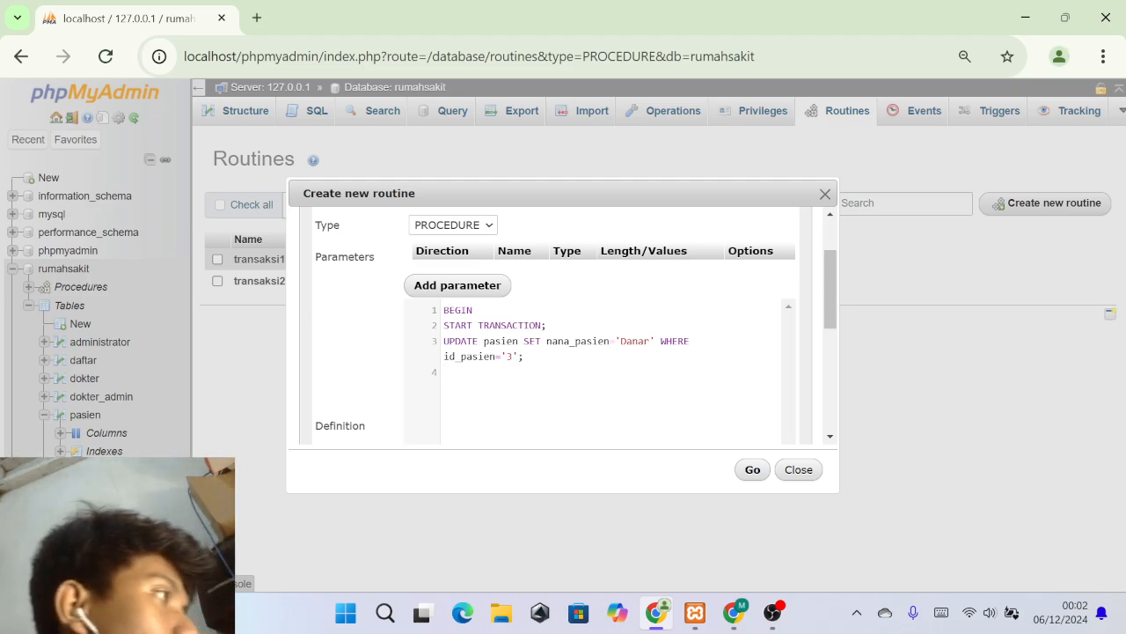
Add the lines ROLLBACK; and COMMIT; below the UPDATE statement in the transaksi3 definition.
{"action": "type", "text": "ROLLBACK; "}
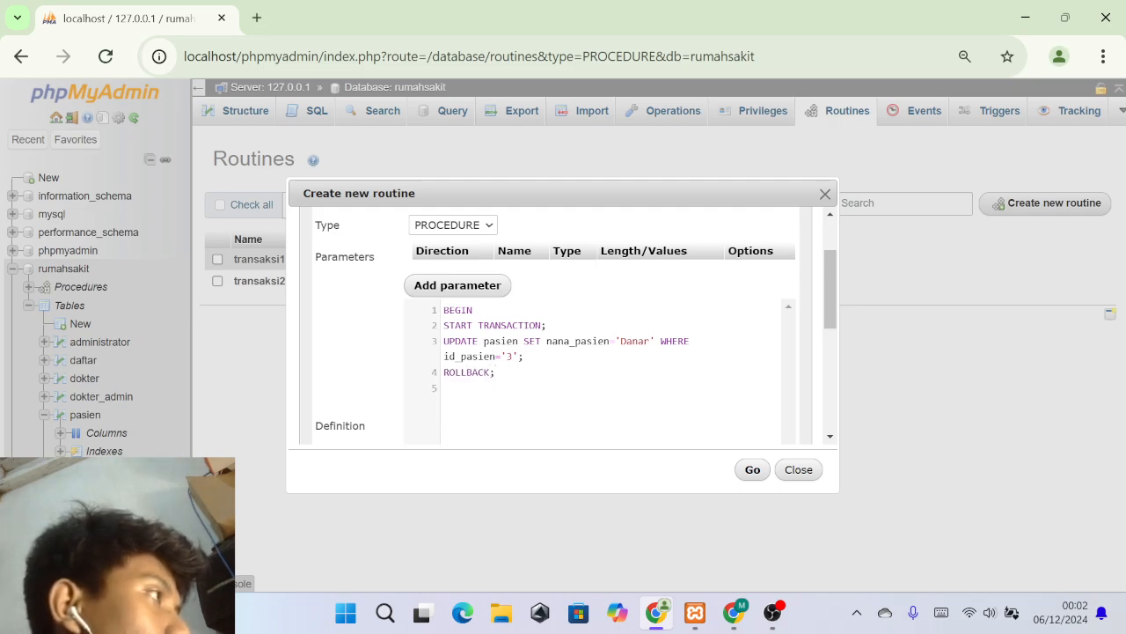
{"action": "type", "text": "COMM"}
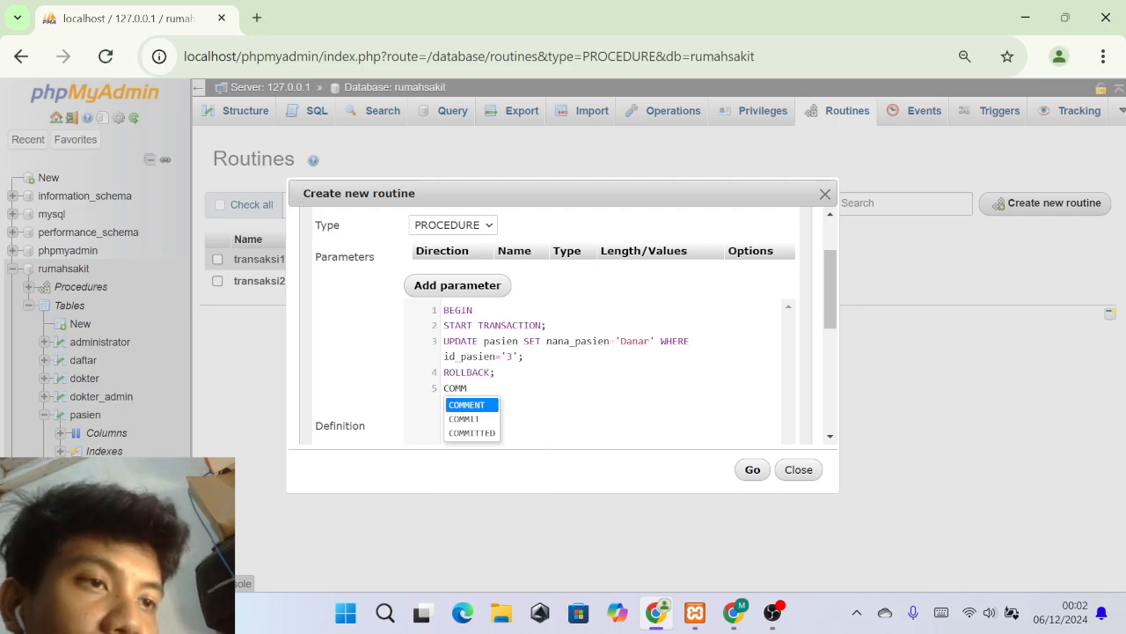
{"action": "key", "text": "Down"}
{"action": "key", "text": "Return"}
{"action": "key", "text": "Return"}
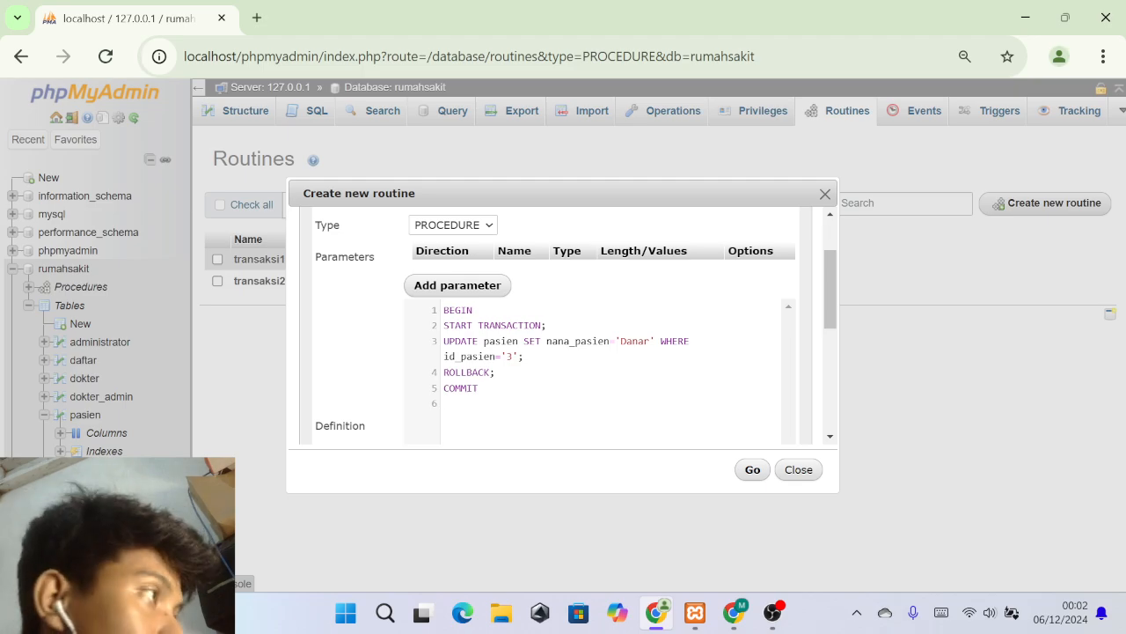
Add the statement SELECT * FROM pasien; after the COMMIT line in the transaksi3 definition.
{"action": "type", "text": "SE"}
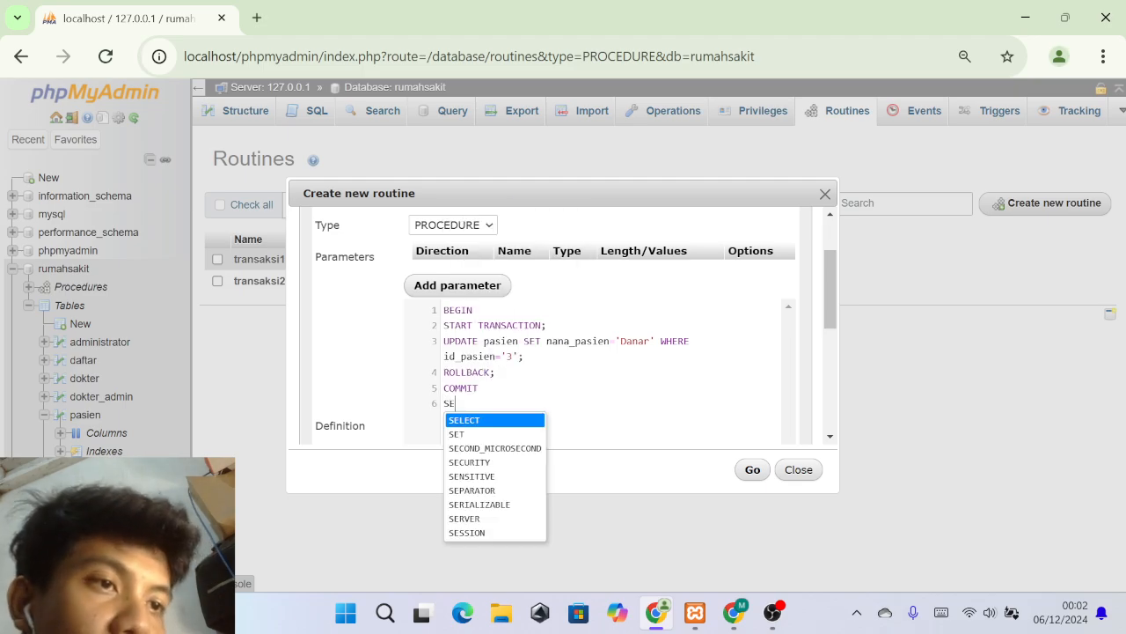
{"action": "key", "text": "Return"}
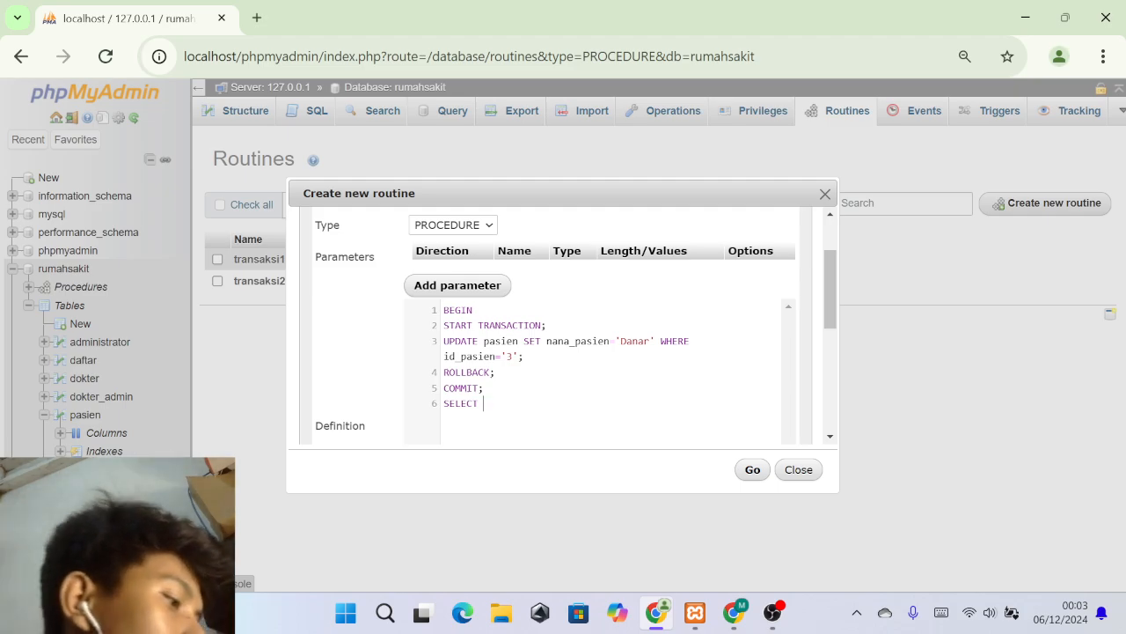
{"action": "type", "text": "* F"}
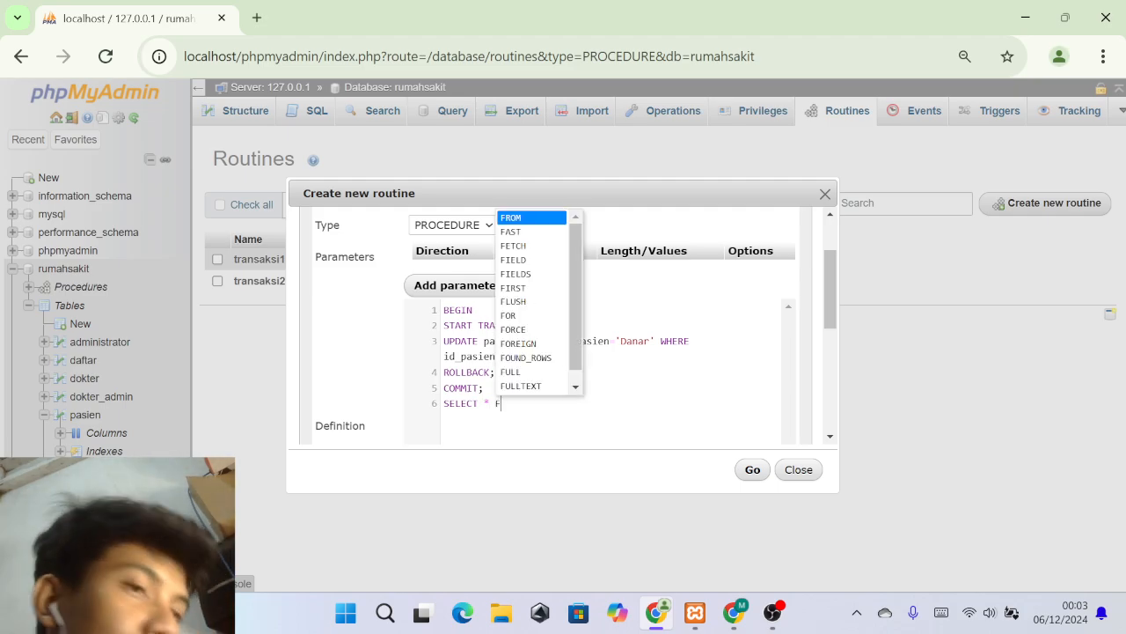
{"action": "type", "text": "R"}
{"action": "key", "text": "Return"}
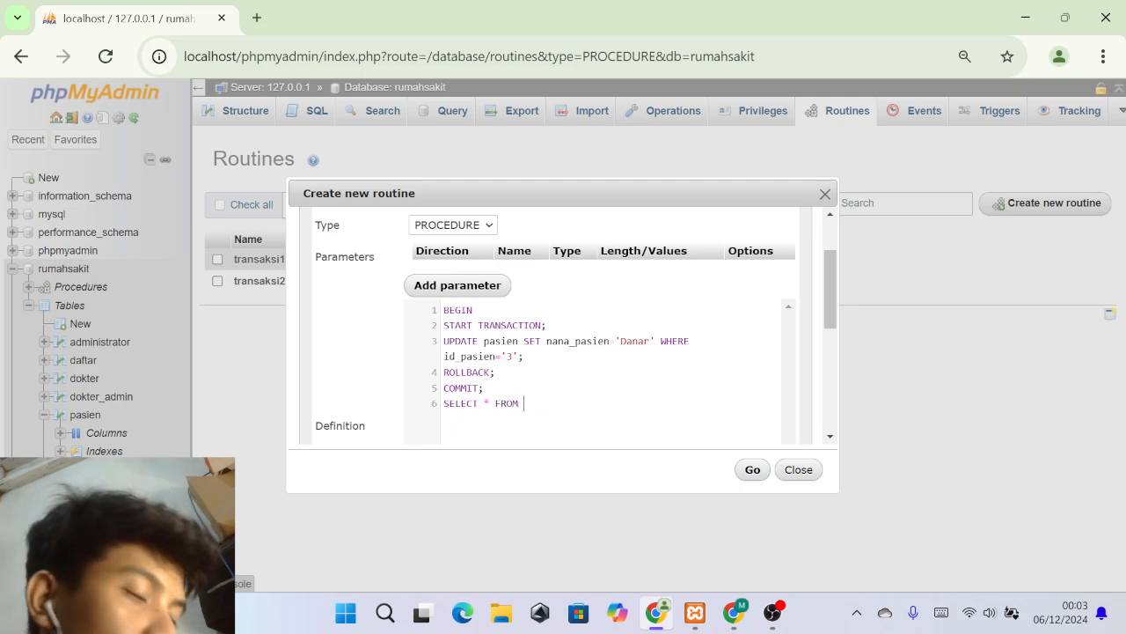
{"action": "type", "text": "pasien; "}
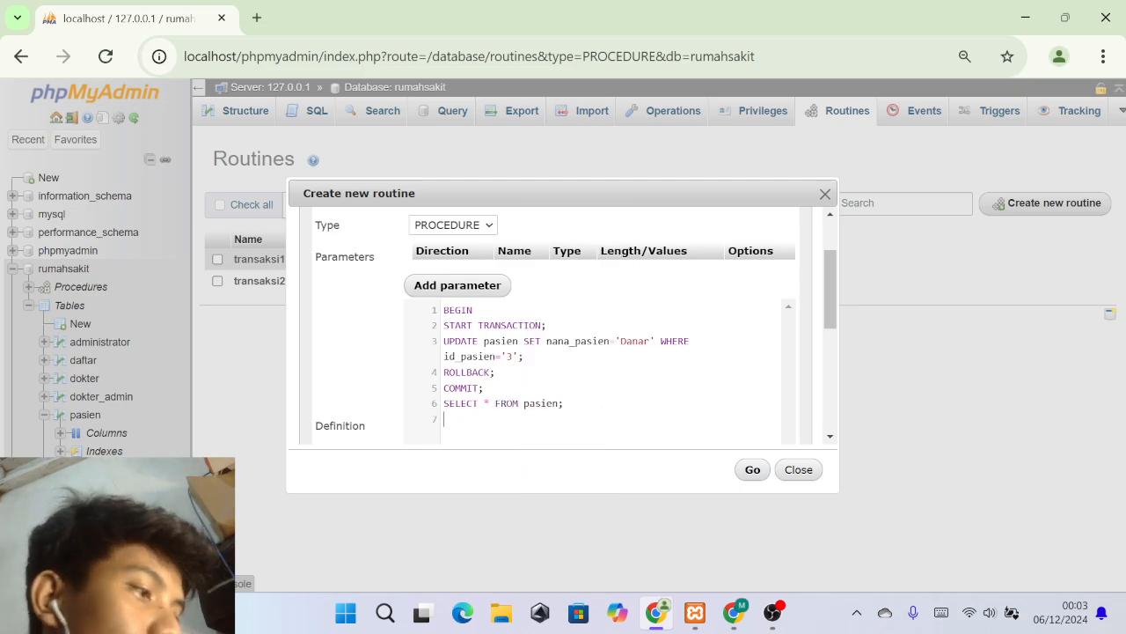
Close the transaksi3 definition with END and create the routine.
{"action": "type", "text": "END"}
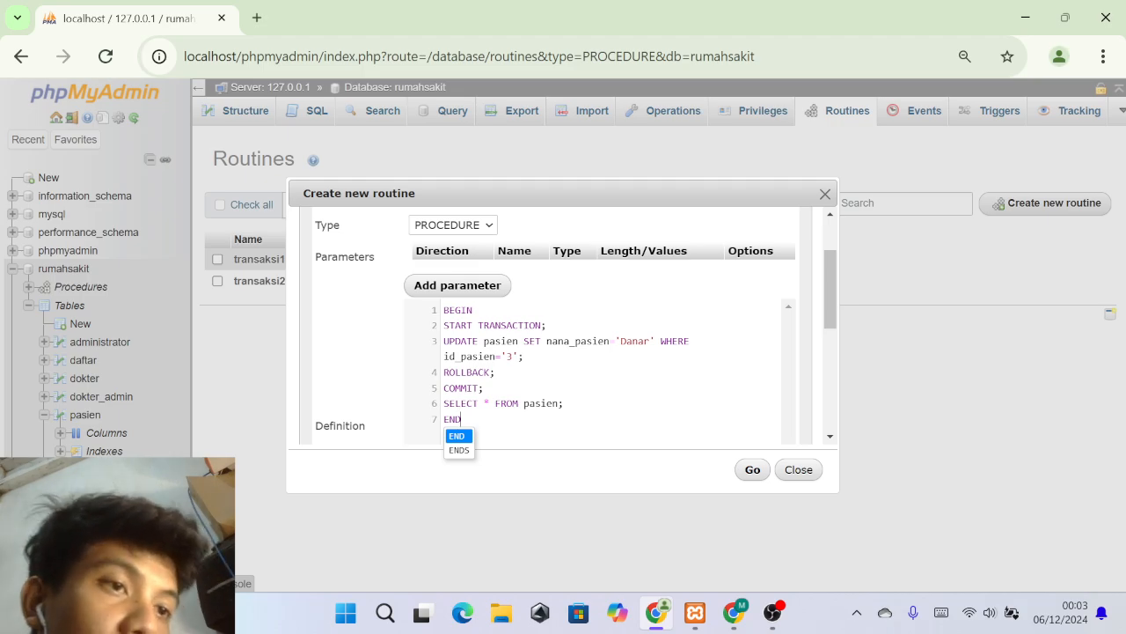
{"action": "key", "text": "Return"}
{"action": "scroll", "coordinate": [606, 375], "scroll_direction": "up", "scroll_amount": 2}
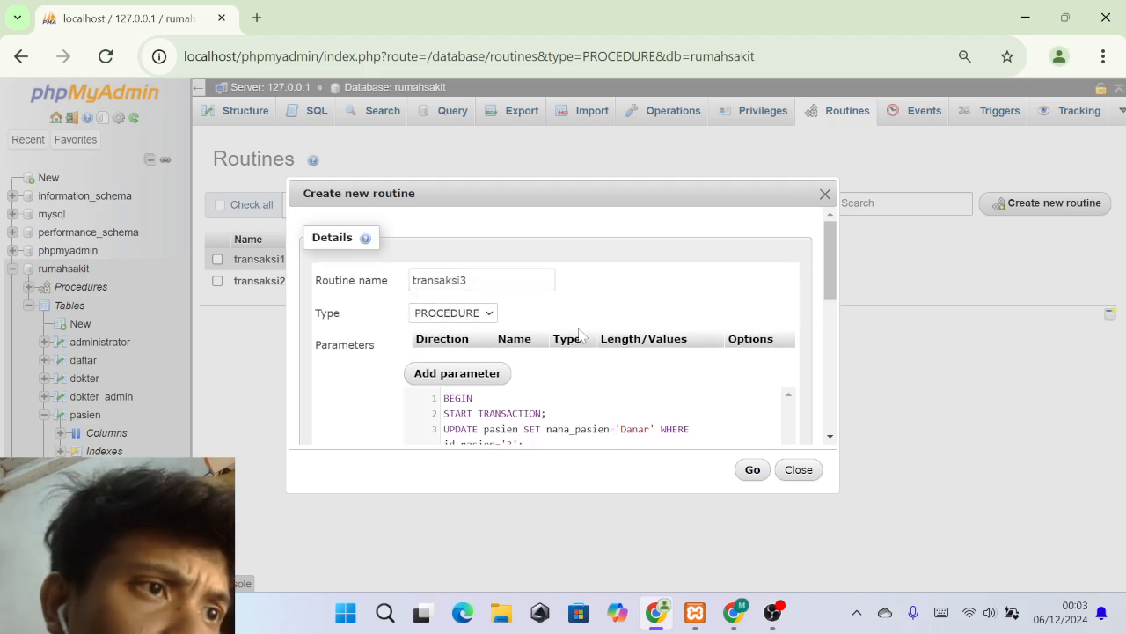
{"action": "scroll", "coordinate": [605, 374], "scroll_direction": "down", "scroll_amount": 4}
{"action": "scroll", "coordinate": [605, 375], "scroll_direction": "down", "scroll_amount": 1}
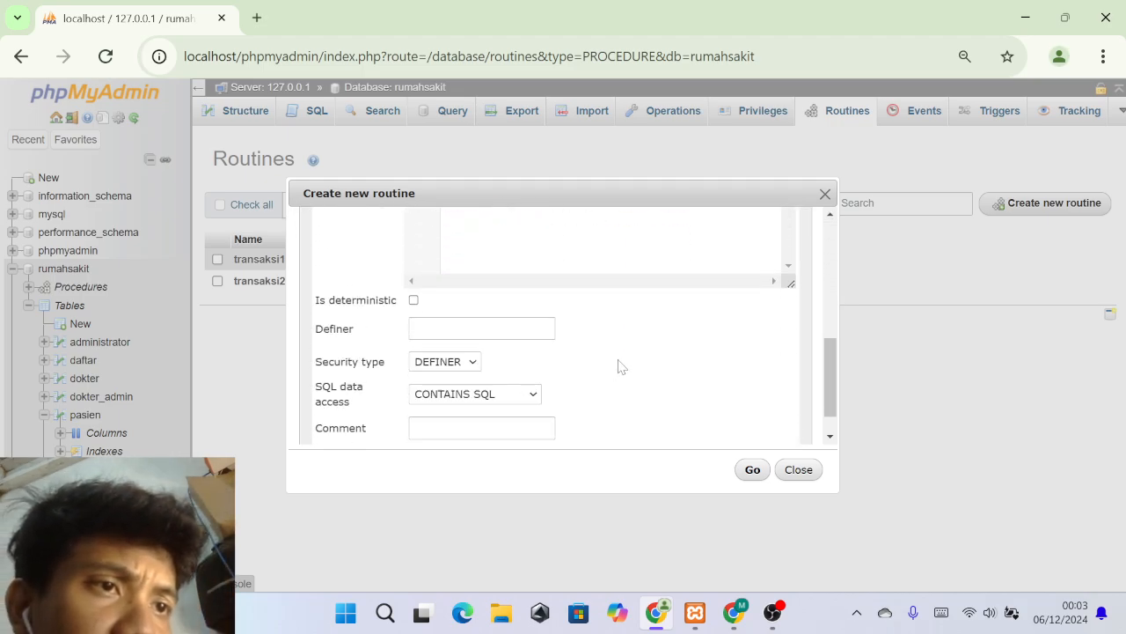
{"action": "left_click", "coordinate": [754, 469]}
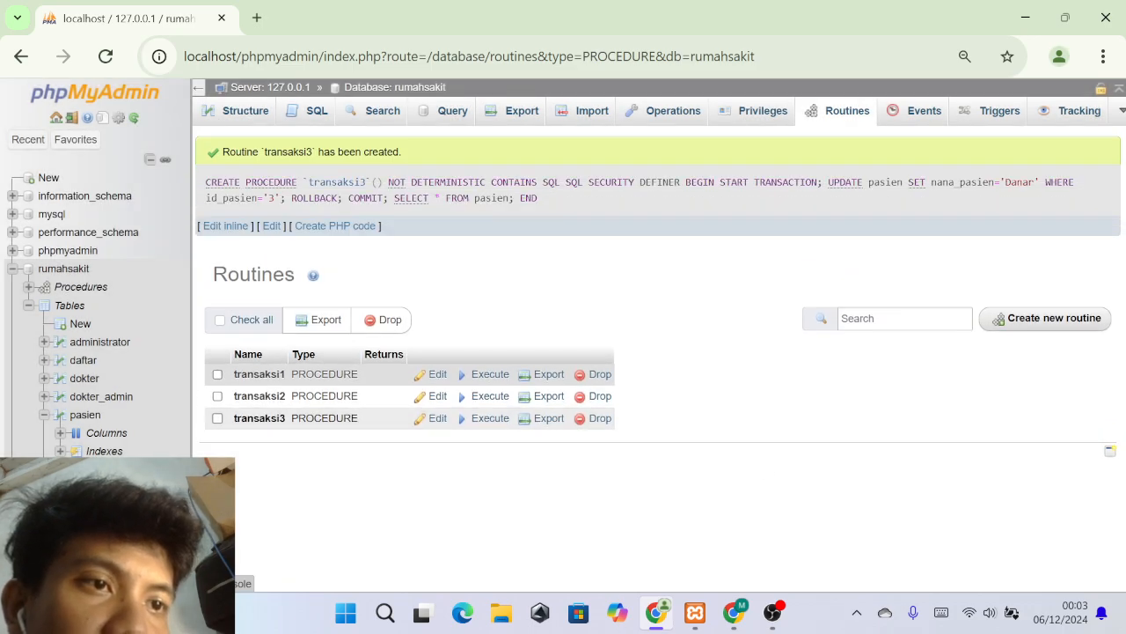
Leave the routines page and examine the rows of the pasien table.
{"action": "left_click", "coordinate": [93, 417]}
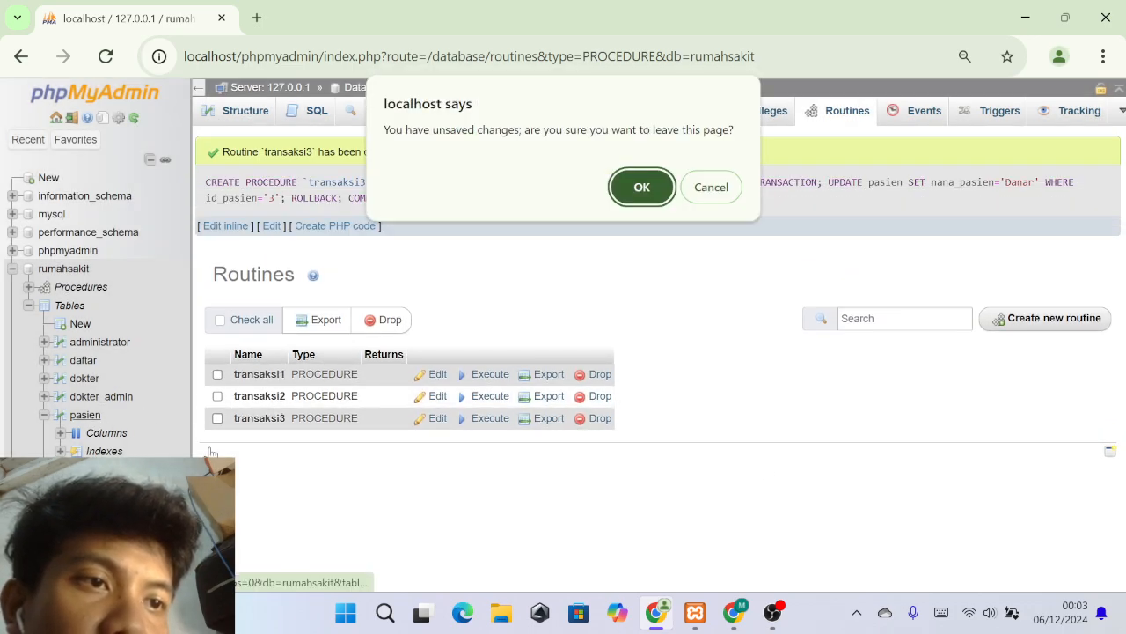
{"action": "left_click", "coordinate": [659, 187]}
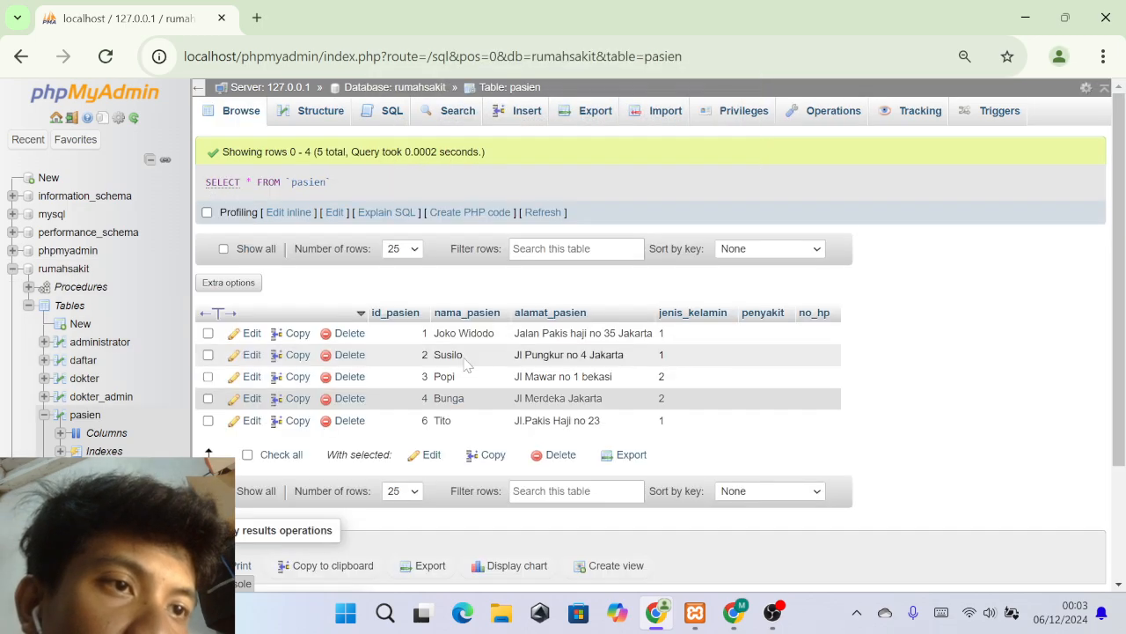
{"action": "scroll", "coordinate": [208, 440], "scroll_direction": "down", "scroll_amount": 2}
{"action": "scroll", "coordinate": [208, 423], "scroll_direction": "up", "scroll_amount": 1}
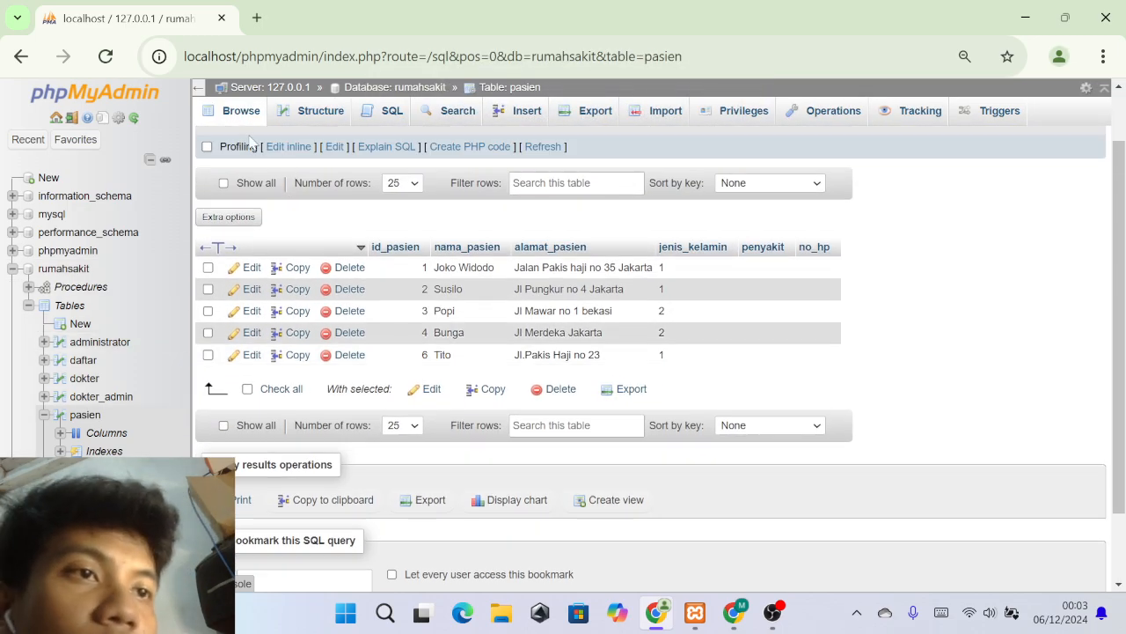
Try to run CALL transaksi3 as an SQL query on the pasien table with foreign key checks disabled.
{"action": "left_click", "coordinate": [370, 114]}
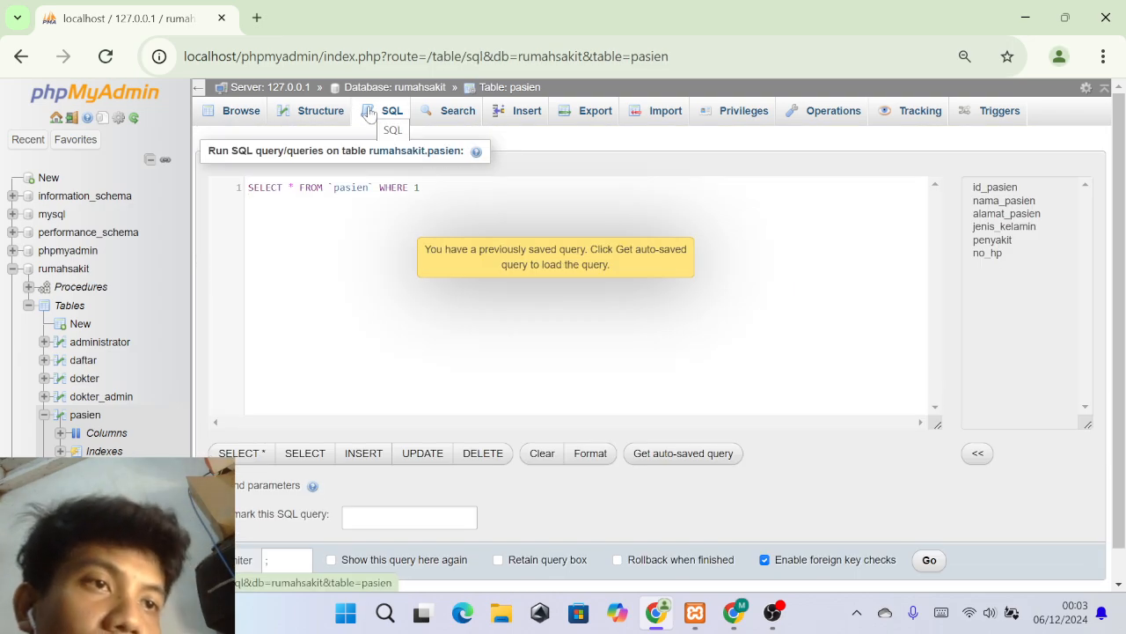
{"action": "key", "text": "ctrl+a"}
{"action": "type", "text": "call"}
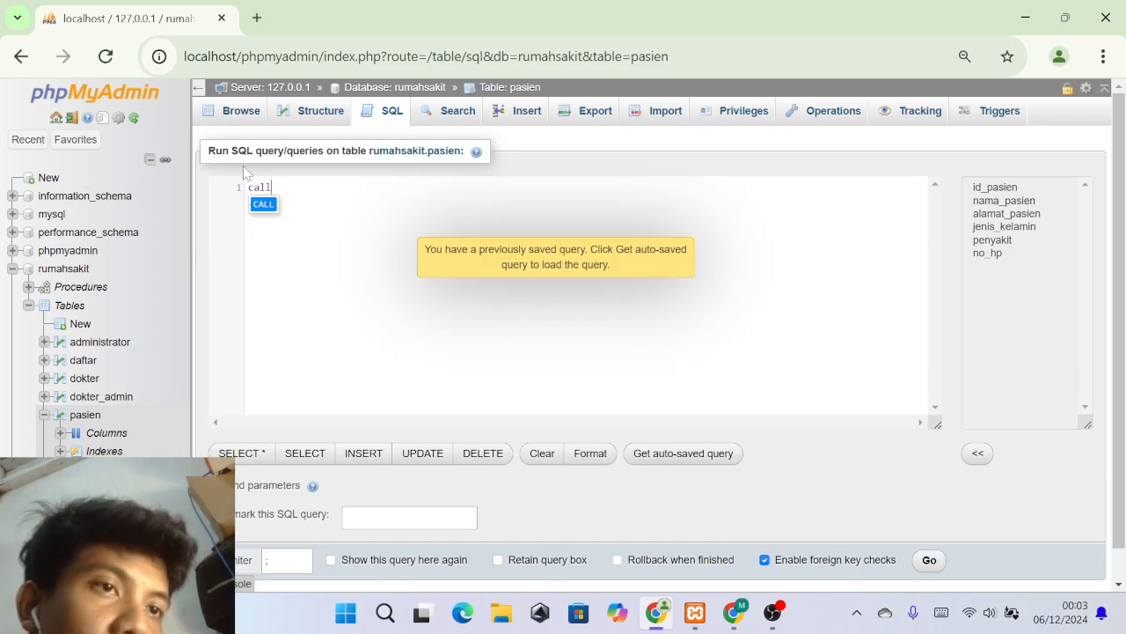
{"action": "key", "text": "BackSpace"}
{"action": "key", "text": "BackSpace"}
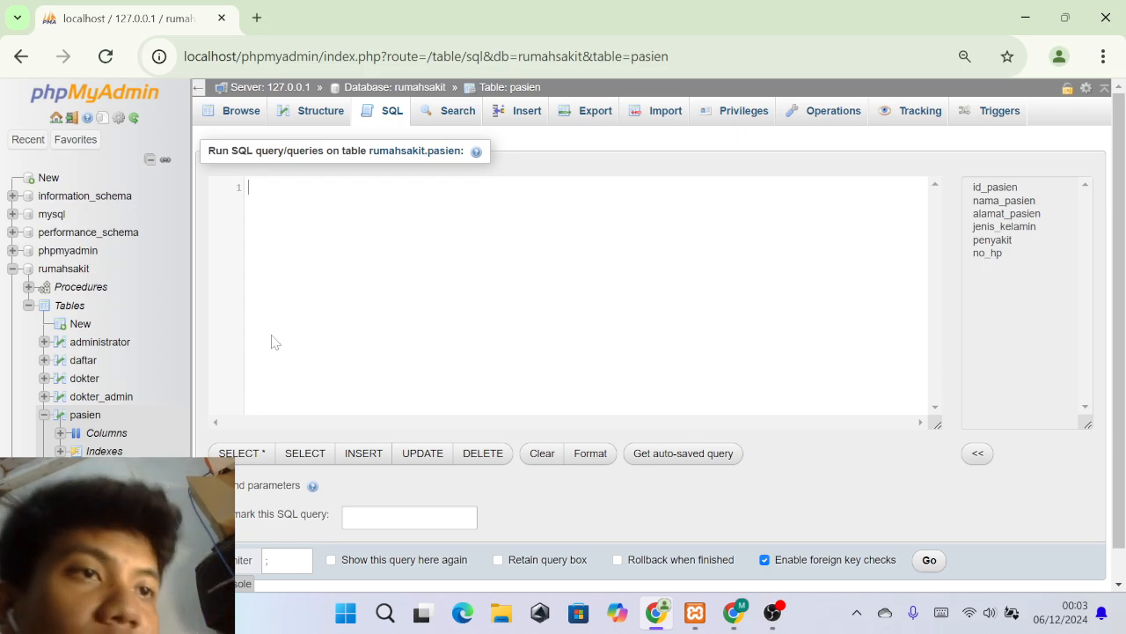
{"action": "type", "text": "CA"}
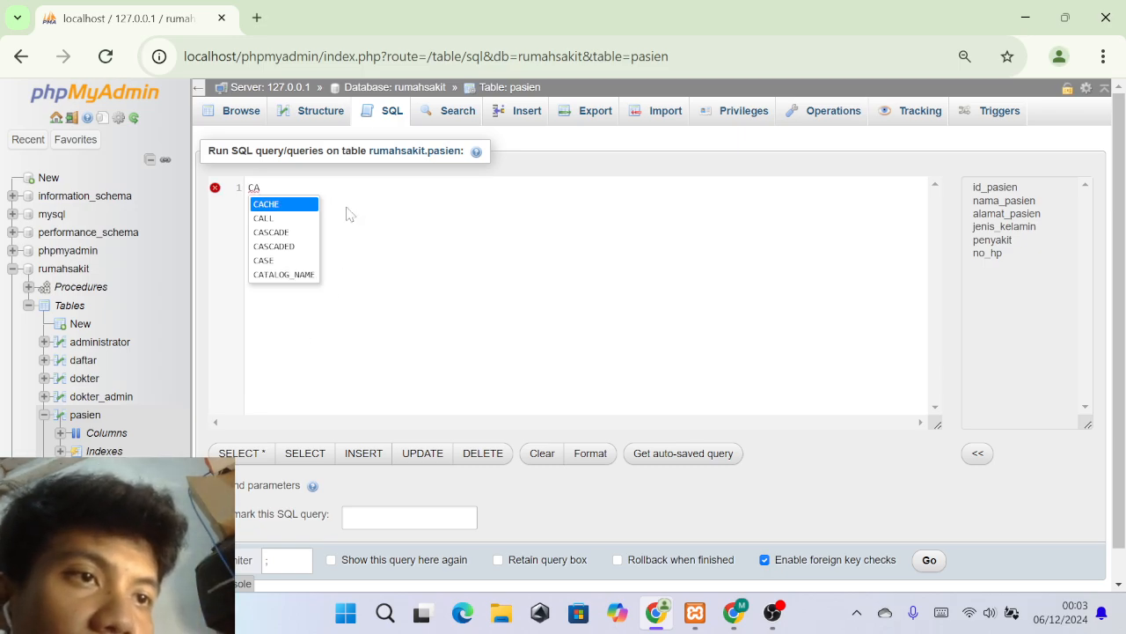
{"action": "left_click", "coordinate": [264, 218]}
{"action": "type", "text": "tra"}
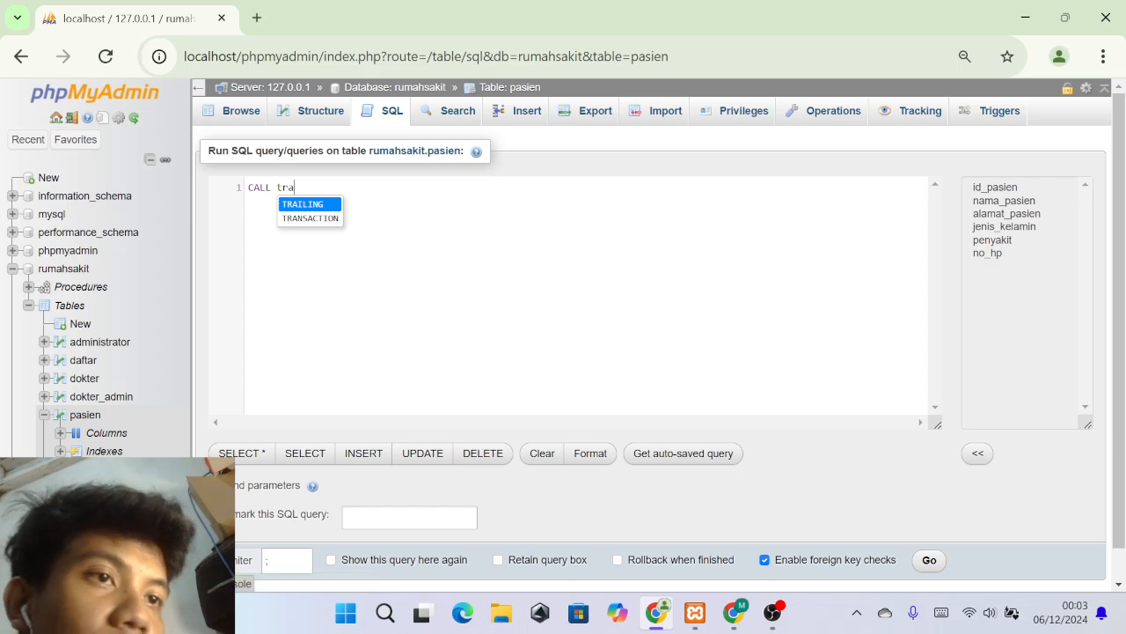
{"action": "type", "text": "nsaksi3"}
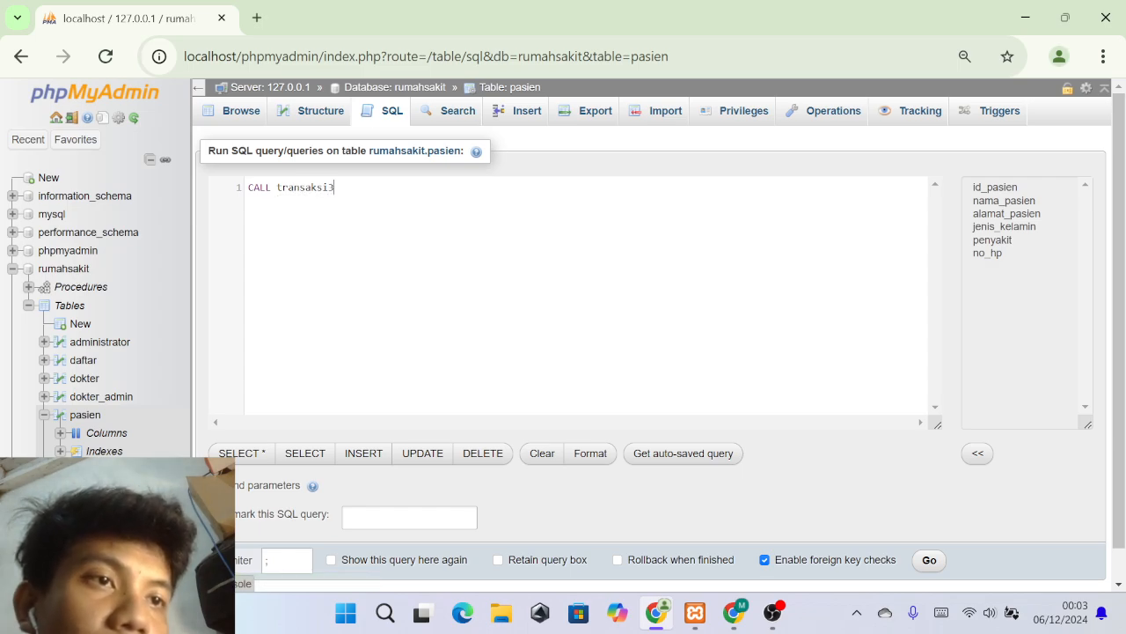
{"action": "left_click", "coordinate": [800, 560]}
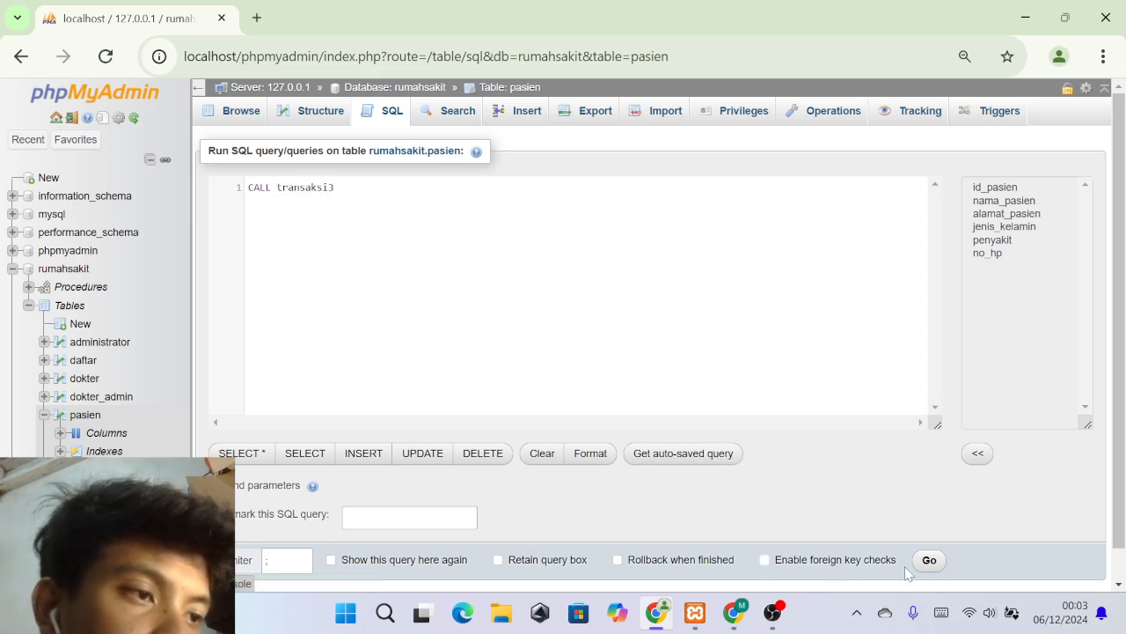
{"action": "left_click", "coordinate": [930, 559]}
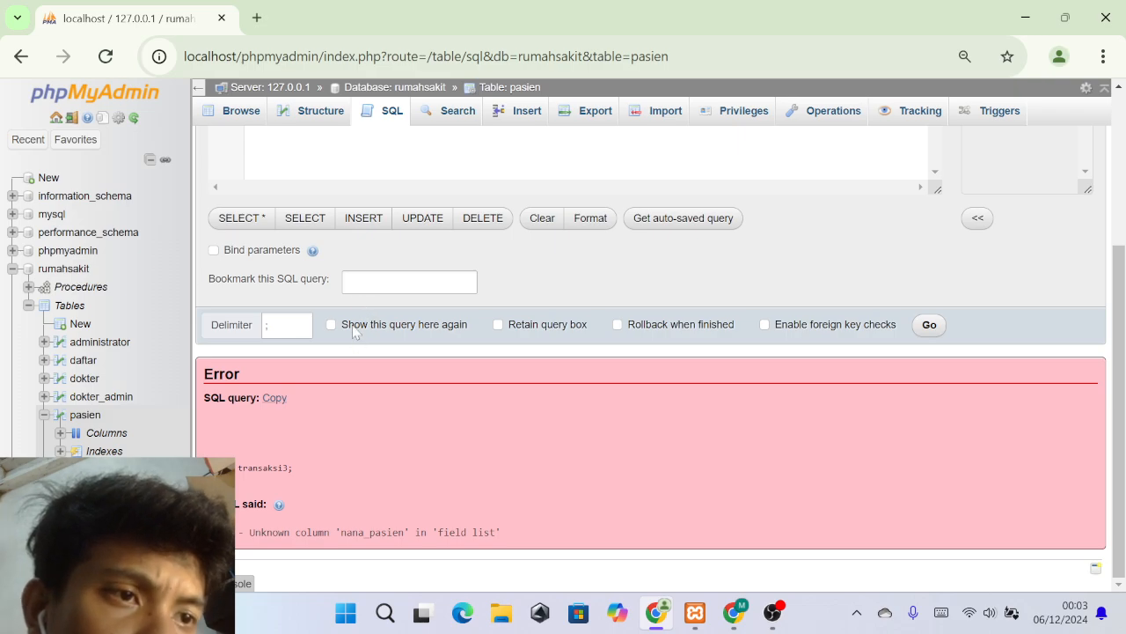
Examine the column name given in the query's error message.
{"action": "left_click_drag", "start_coordinate": [450, 532], "coordinate": [478, 532]}
{"action": "left_click", "coordinate": [423, 546]}
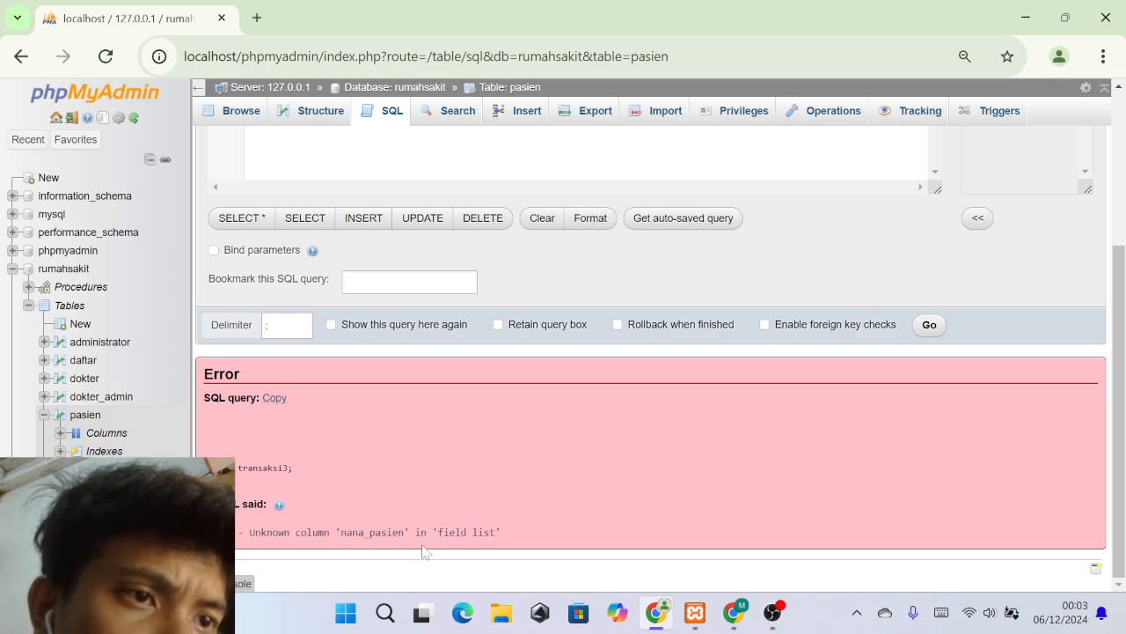
{"action": "left_click_drag", "start_coordinate": [331, 531], "coordinate": [365, 534]}
{"action": "left_click", "coordinate": [364, 540]}
{"action": "left_click", "coordinate": [369, 542]}
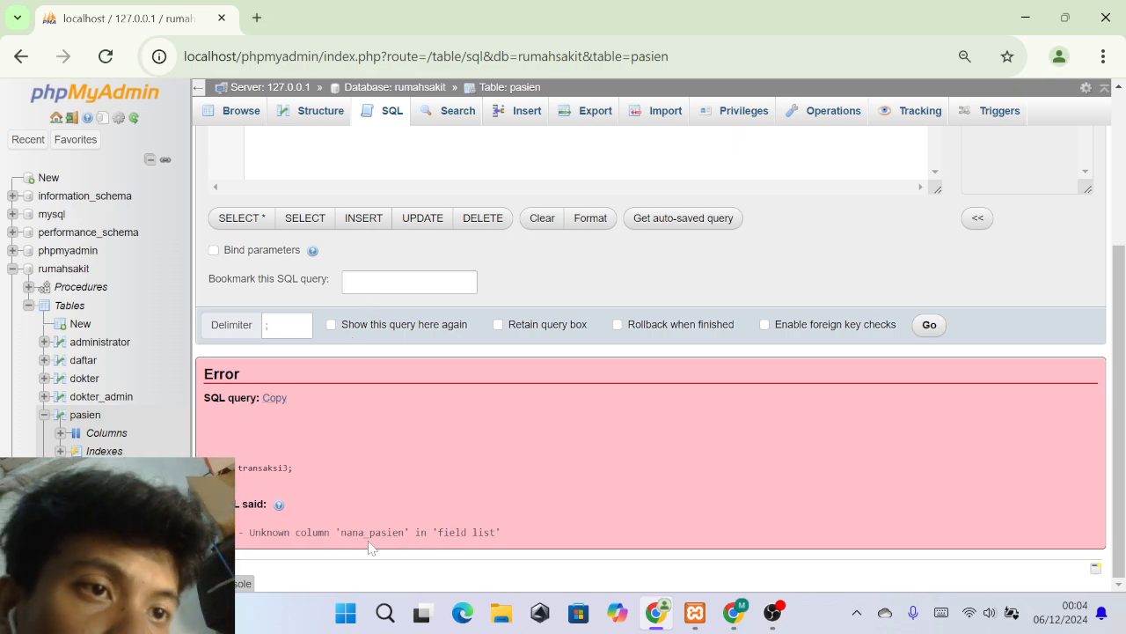
Edit the transaksi3 procedure to use the column name nama_pasien in the UPDATE statement, and save the routine.
{"action": "left_click", "coordinate": [79, 290]}
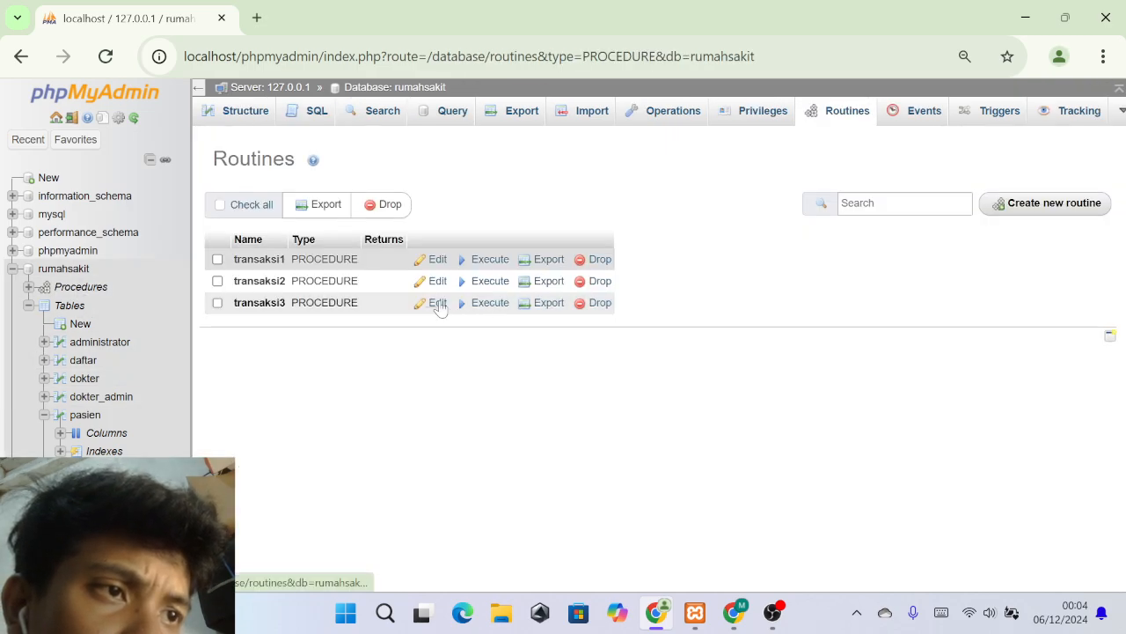
{"action": "left_click", "coordinate": [433, 302]}
{"action": "scroll", "coordinate": [506, 347], "scroll_direction": "down", "scroll_amount": 2}
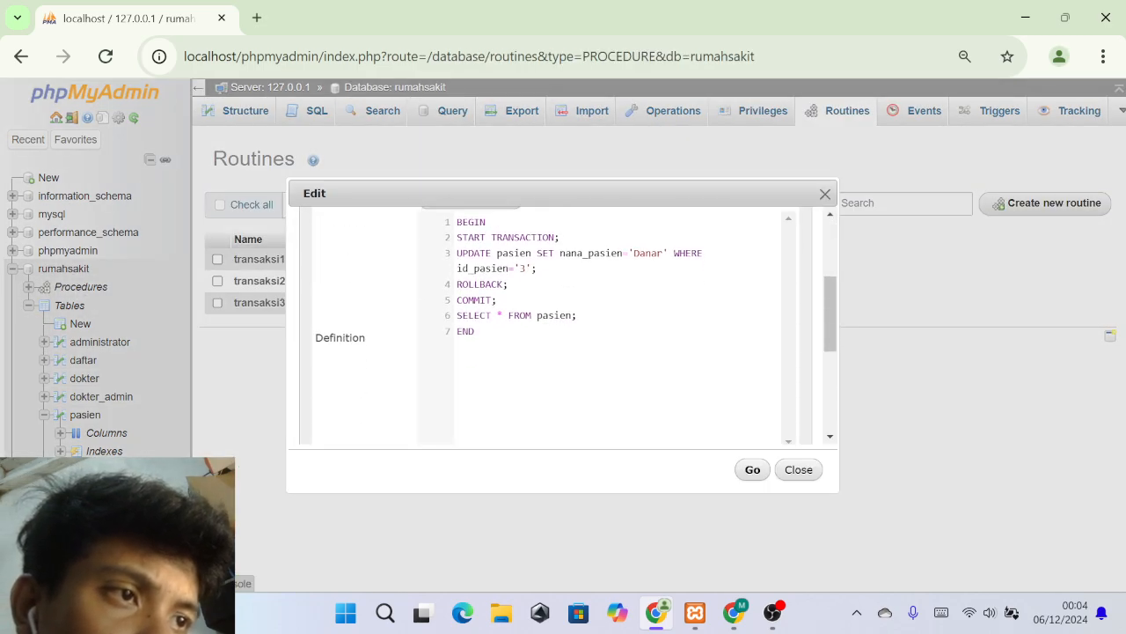
{"action": "left_click", "coordinate": [578, 253]}
{"action": "key", "text": "BackSpace"}
{"action": "type", "text": "m"}
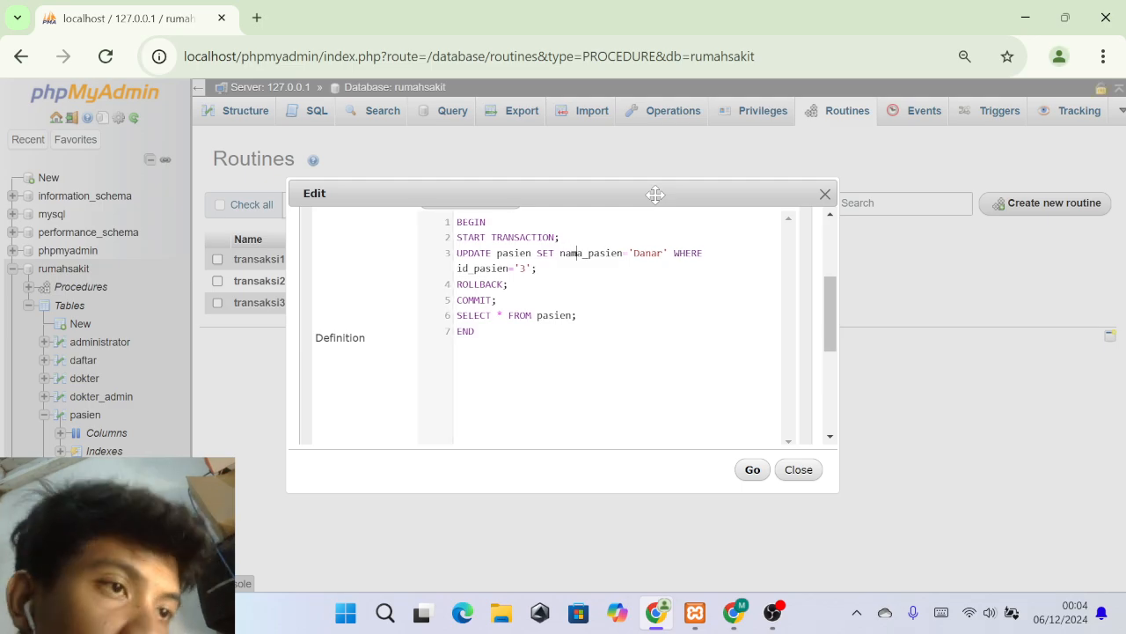
{"action": "left_click", "coordinate": [756, 473]}
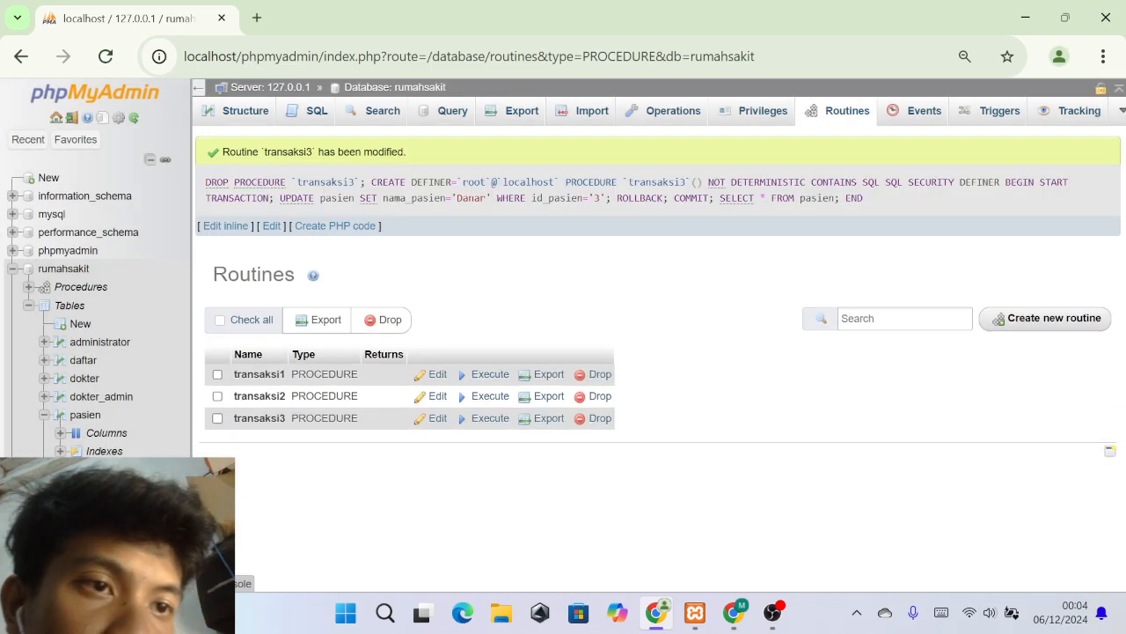
Run CALL transaksi3 as an SQL query on the pasien table with foreign key checks disabled.
{"action": "left_click", "coordinate": [92, 417]}
{"action": "left_click", "coordinate": [644, 187]}
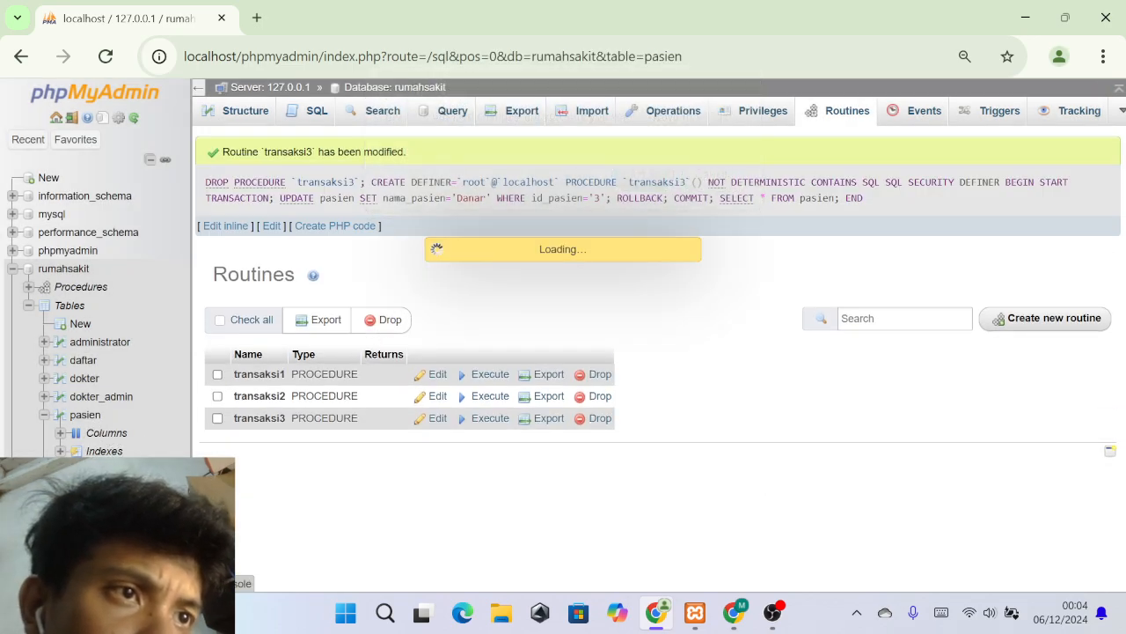
{"action": "left_click", "coordinate": [388, 110]}
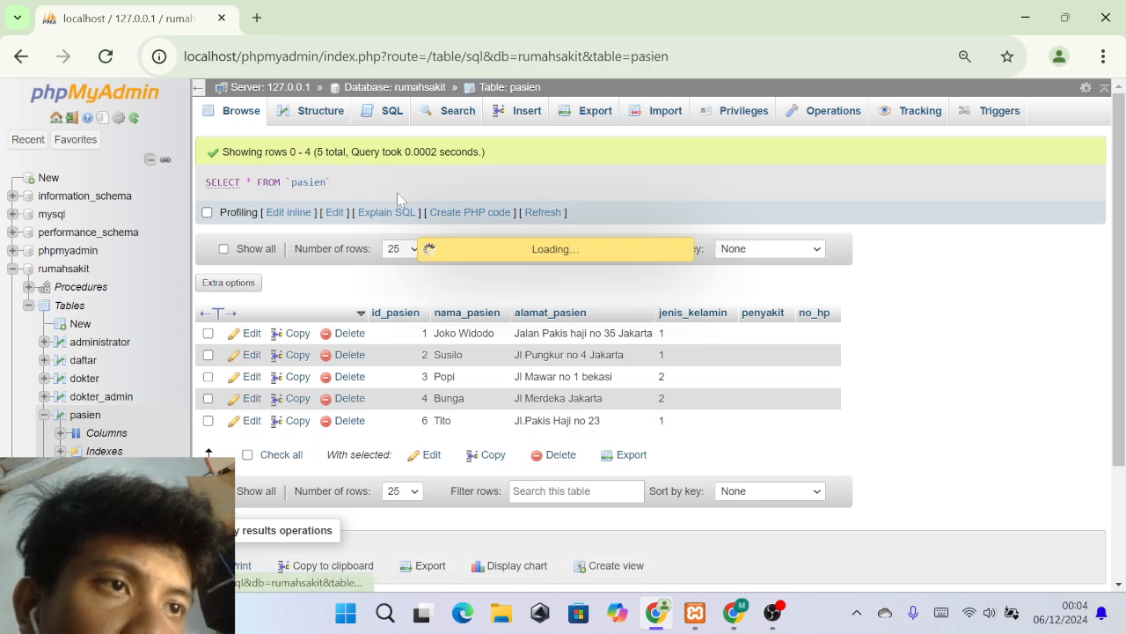
{"action": "type", "text": "call"}
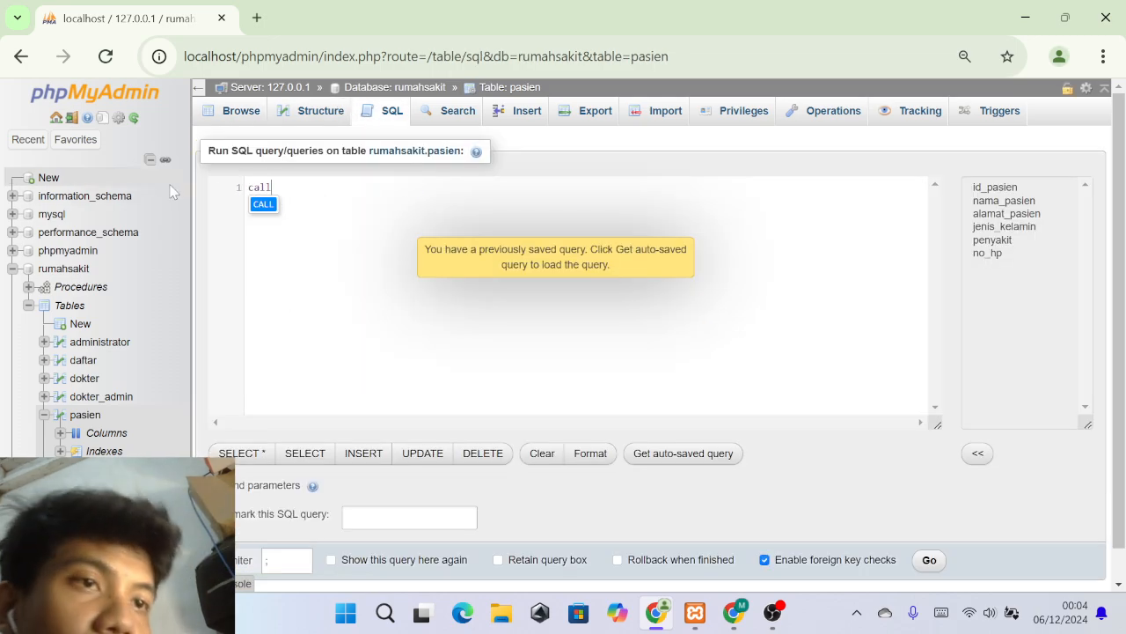
{"action": "left_click", "coordinate": [264, 205]}
{"action": "type", "text": "t"}
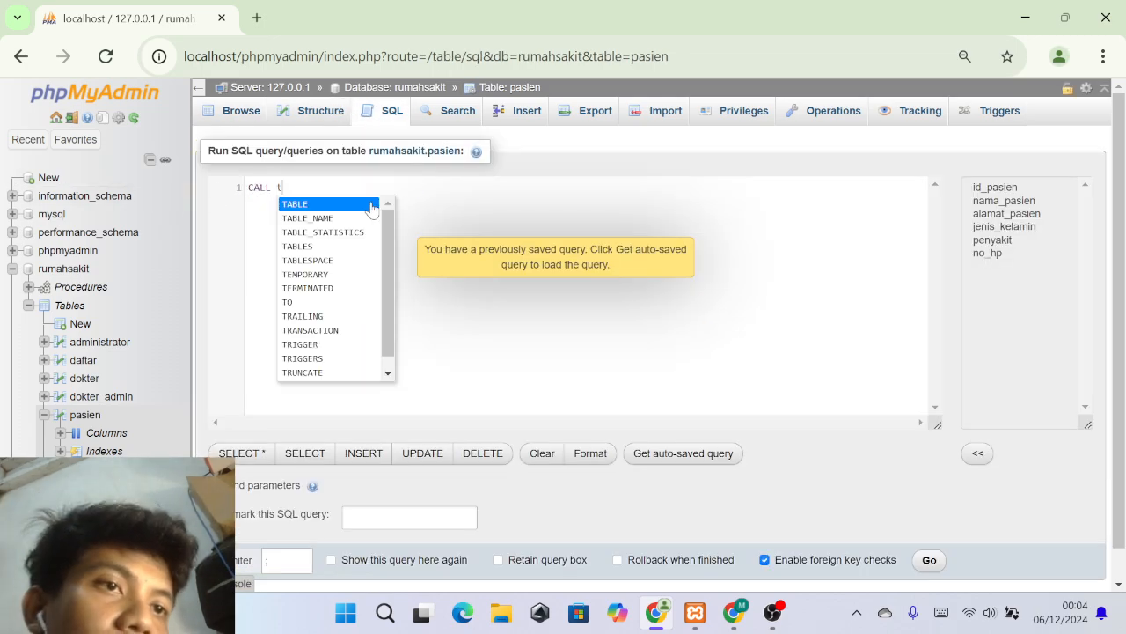
{"action": "type", "text": "rans"}
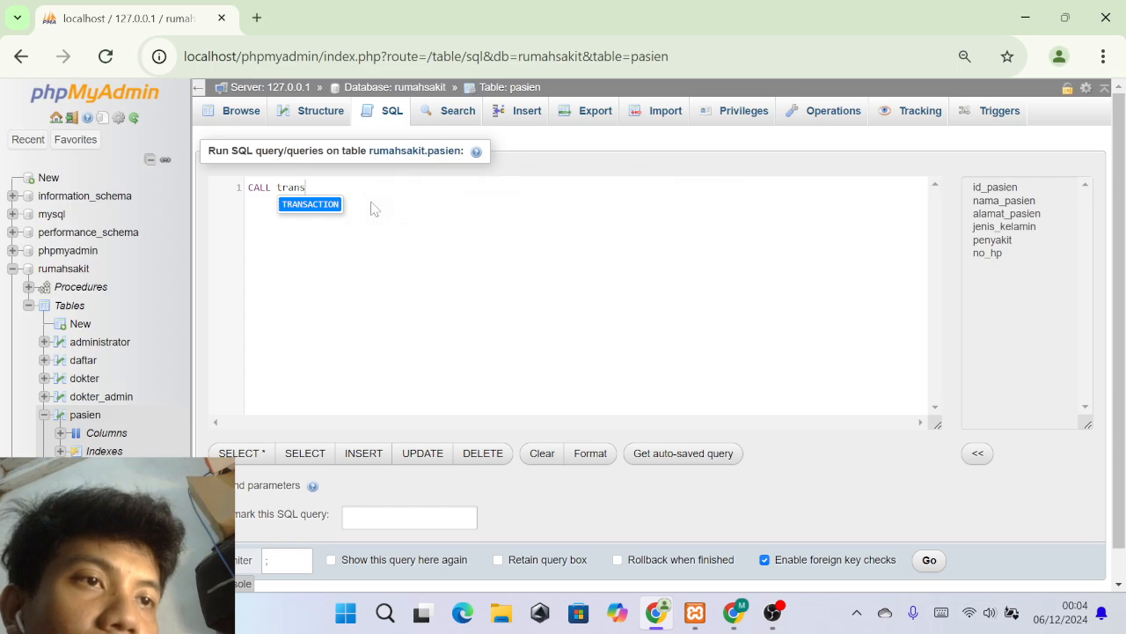
{"action": "type", "text": "aksi3"}
{"action": "scroll", "coordinate": [372, 205], "scroll_direction": "down", "scroll_amount": 1}
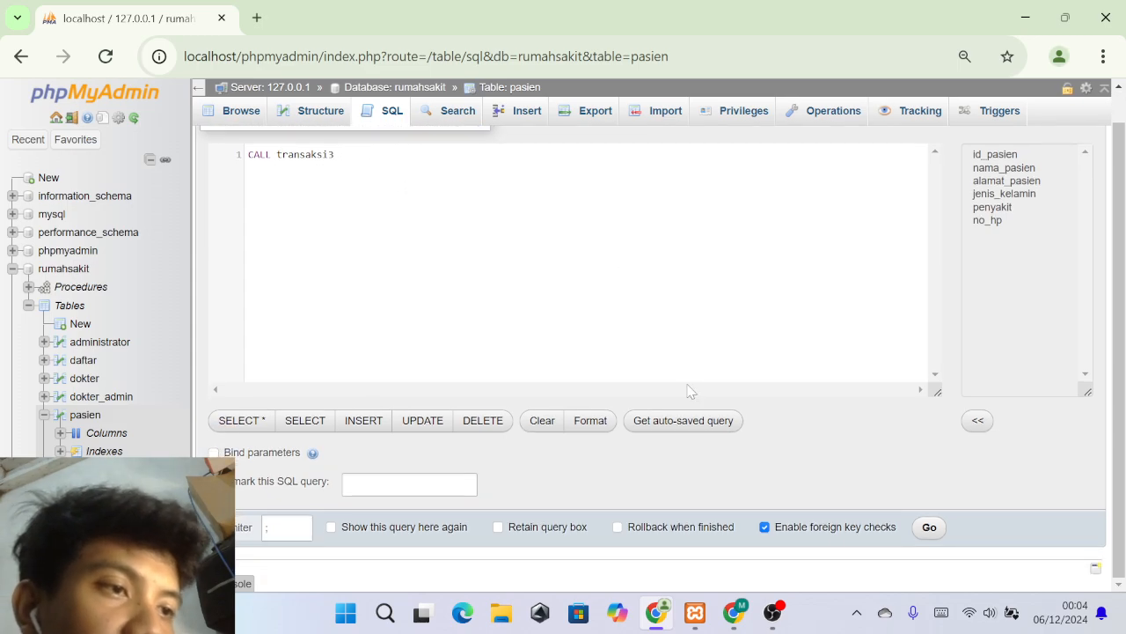
{"action": "left_click", "coordinate": [859, 531]}
{"action": "left_click", "coordinate": [929, 529]}
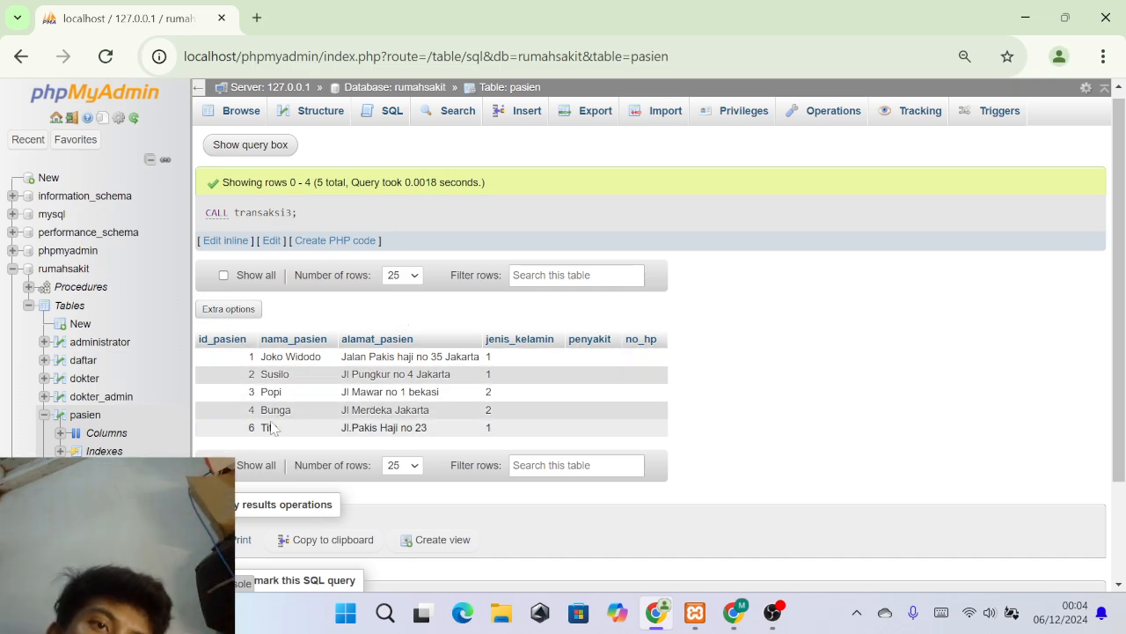
Examine the patient name in the id_pasien 3 row of the query result.
{"action": "mouse_move", "coordinate": [261, 392]}
{"action": "left_mouse_down"}
{"action": "mouse_move", "coordinate": [286, 399]}
{"action": "mouse_move", "coordinate": [280, 393]}
{"action": "left_mouse_up"}
{"action": "left_click", "coordinate": [286, 400]}
{"action": "left_click", "coordinate": [280, 393]}
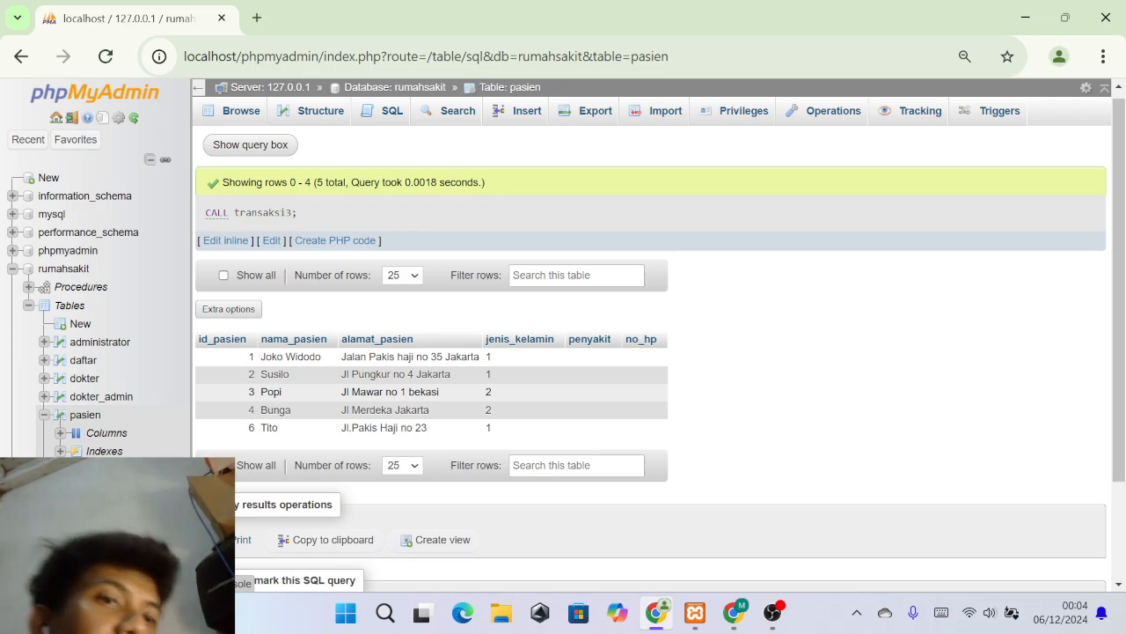
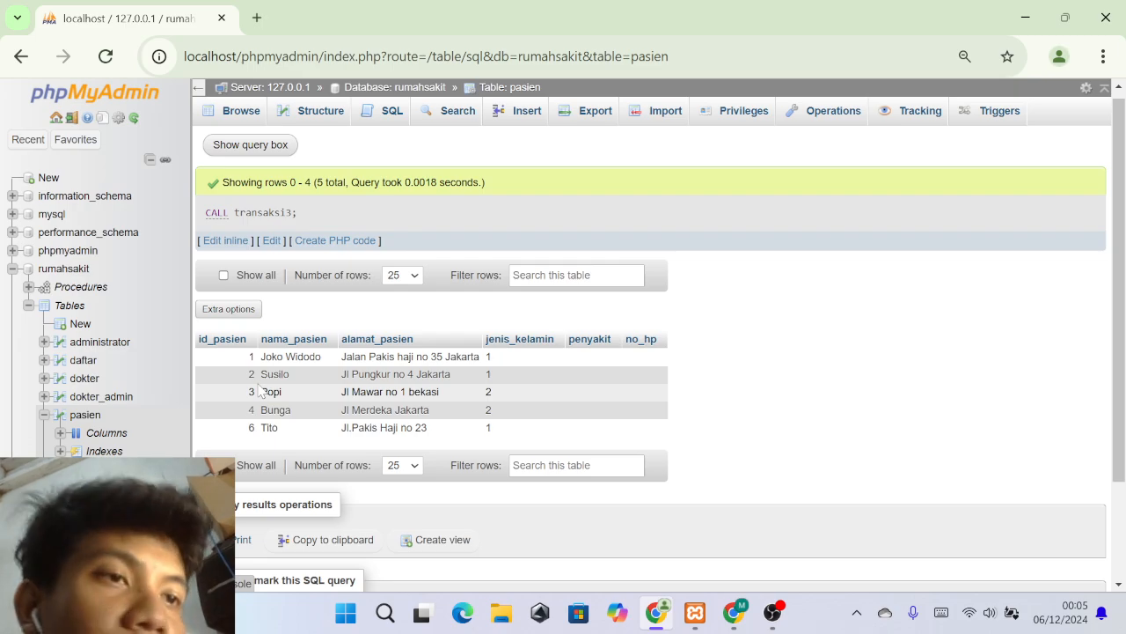
Copy the entire definition of the transaksi3 procedure from its routine editor, and close the editor without changes.
{"action": "left_click", "coordinate": [81, 287]}
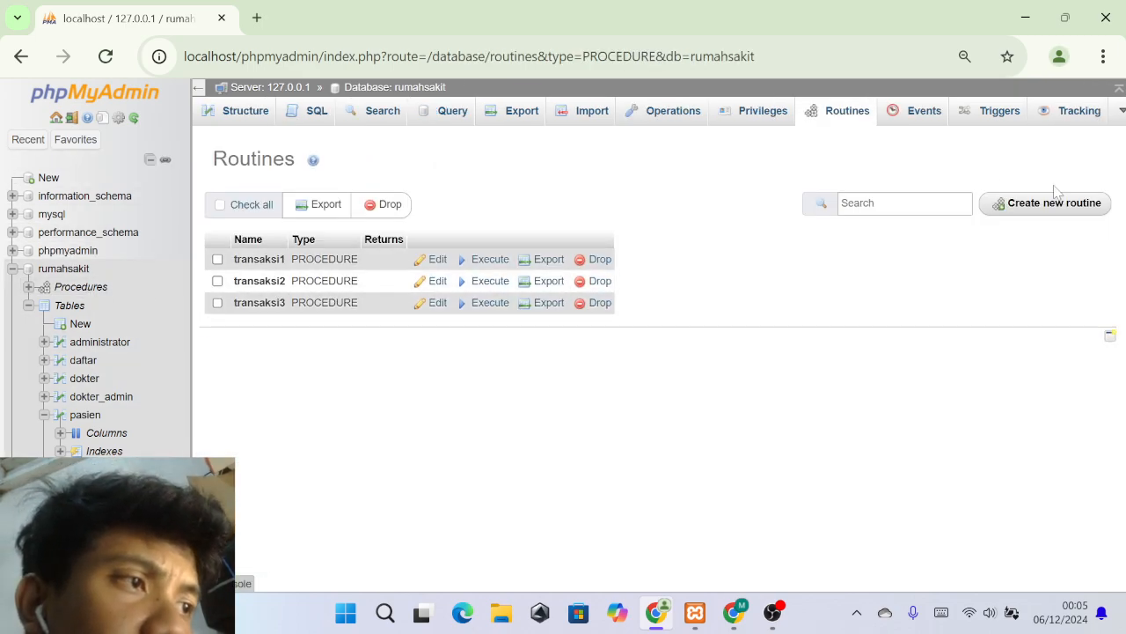
{"action": "left_click", "coordinate": [436, 303]}
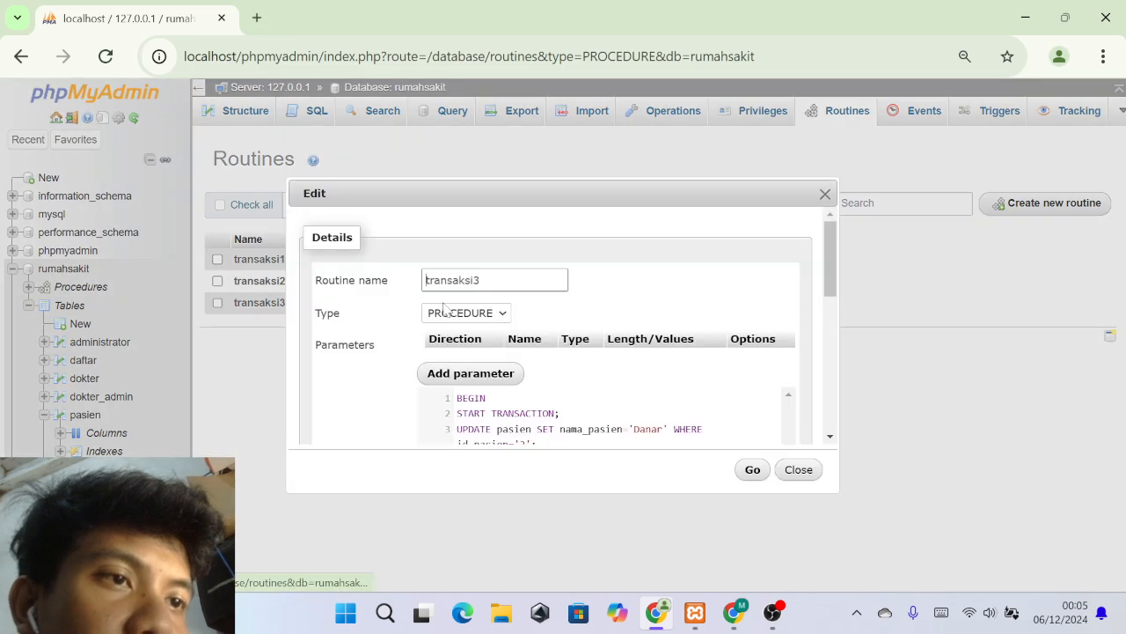
{"action": "left_click", "coordinate": [489, 409]}
{"action": "key", "text": "ctrl+a"}
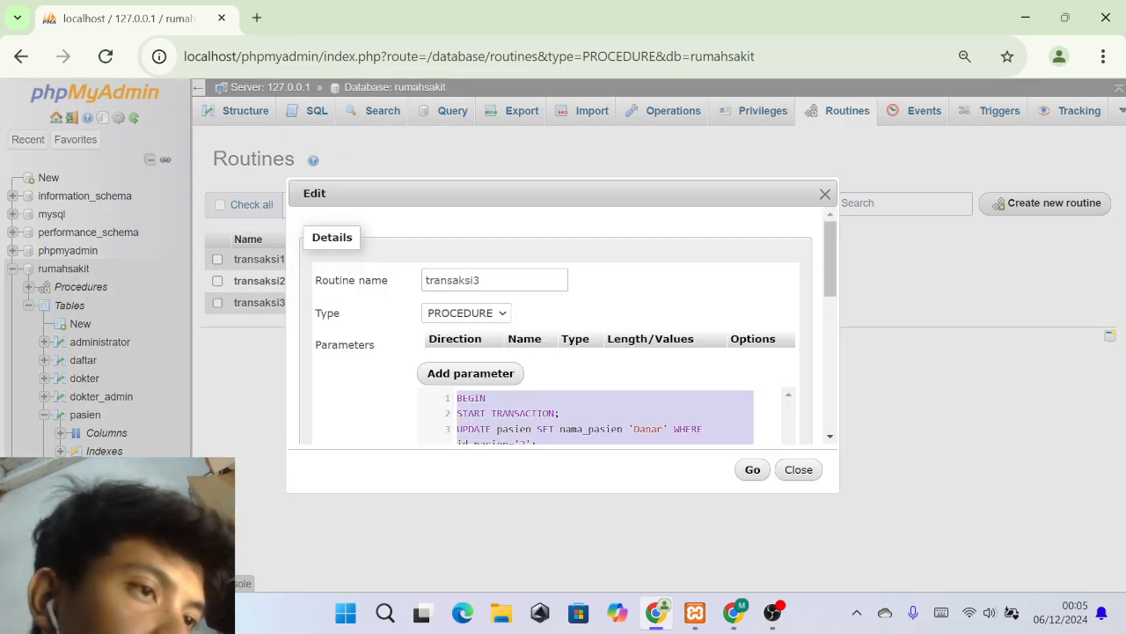
{"action": "left_click", "coordinate": [801, 469]}
Start a new procedure named transaksi4 and remove its empty parameter row.
{"action": "left_click", "coordinate": [1047, 203]}
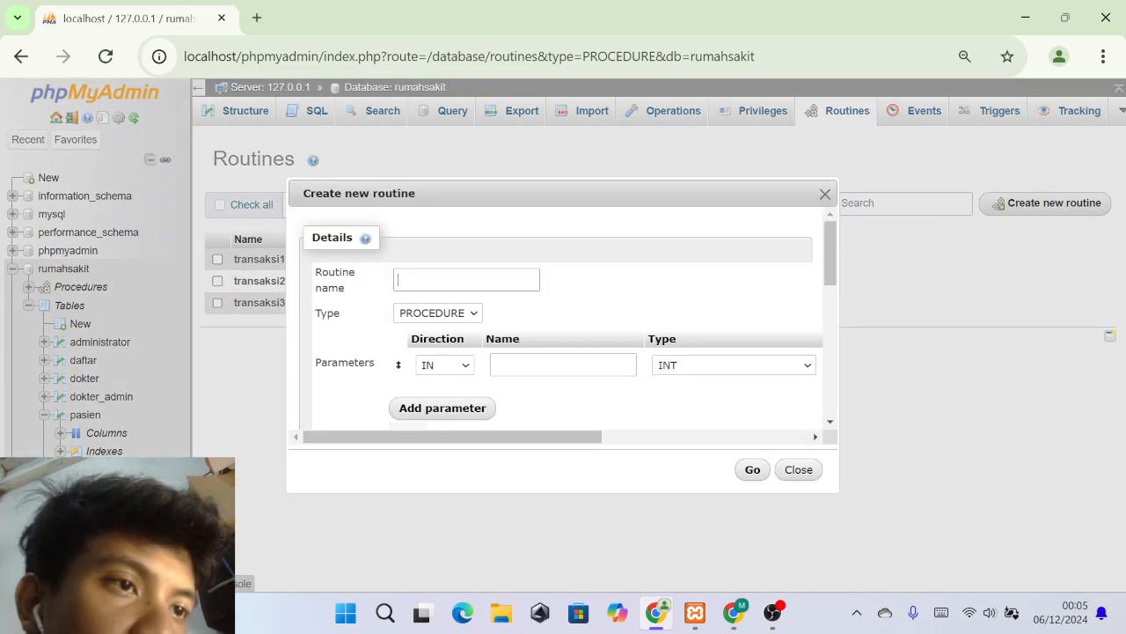
{"action": "left_click", "coordinate": [440, 280]}
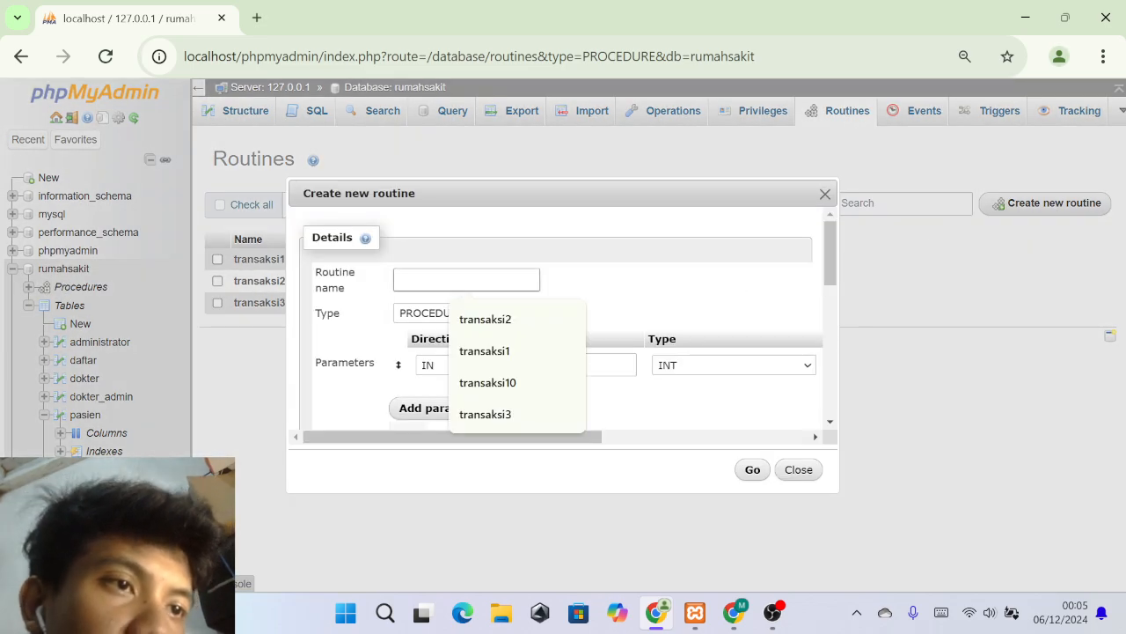
{"action": "left_click", "coordinate": [504, 416]}
{"action": "key", "text": "BackSpace"}
{"action": "type", "text": "4"}
{"action": "left_click_drag", "start_coordinate": [382, 439], "coordinate": [622, 424]}
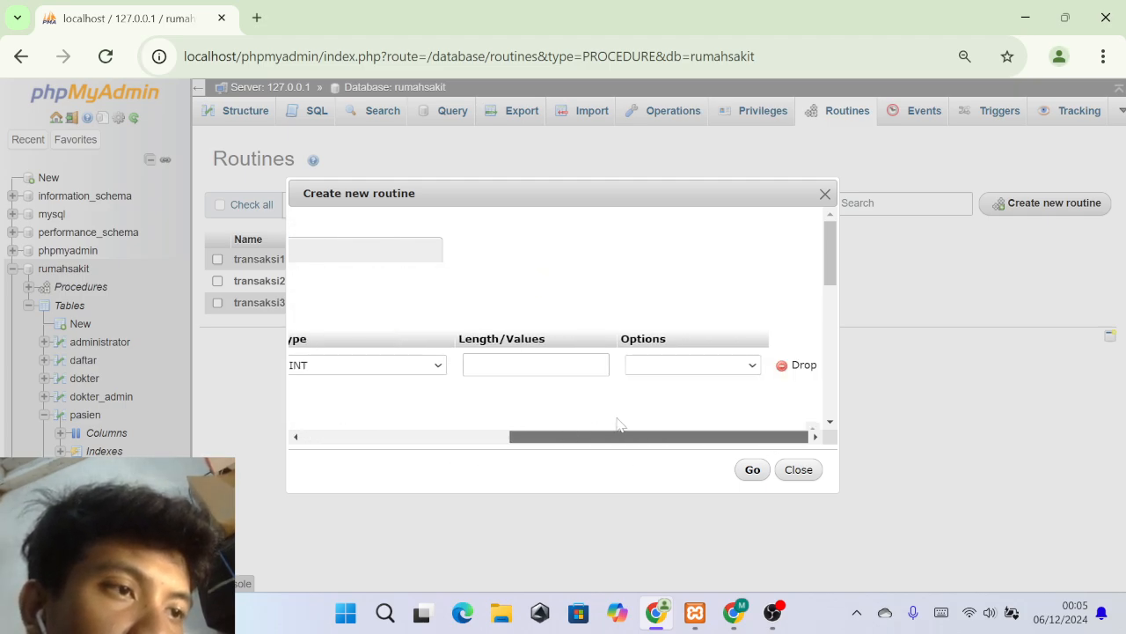
{"action": "left_click", "coordinate": [797, 366]}
{"action": "scroll", "coordinate": [614, 382], "scroll_direction": "down", "scroll_amount": 3}
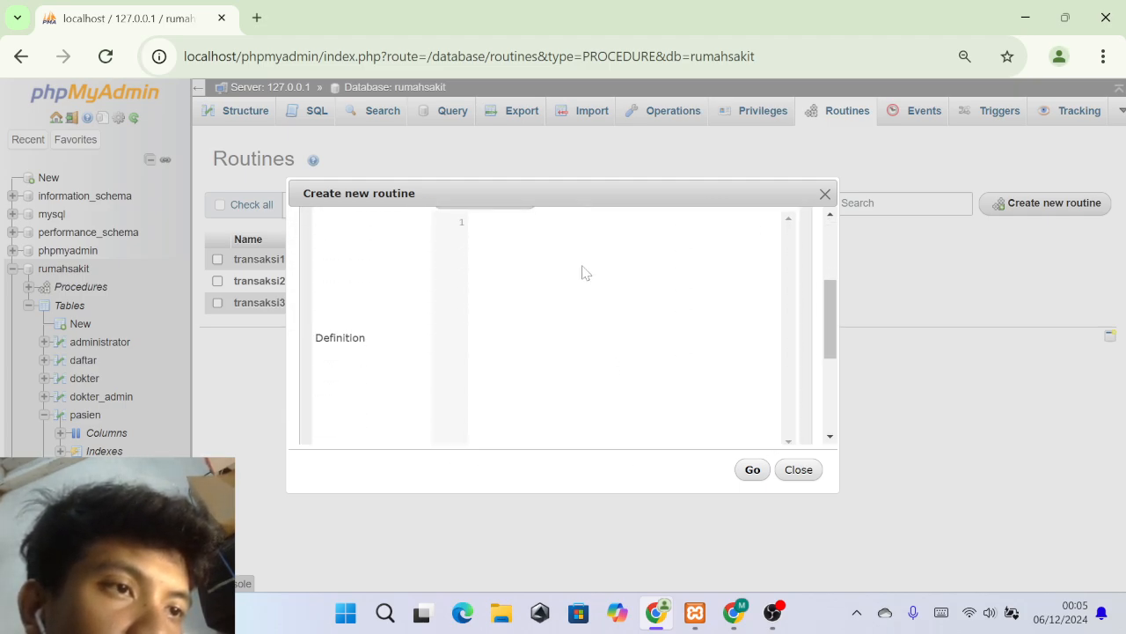
Paste the copied transaksi3 code into the new procedure's definition.
{"action": "left_click", "coordinate": [590, 278]}
{"action": "type", "text": "BEGIN START TRANSACTION; UPDATE pasien SET nama_pasien='Danar' WHERE id_pasien='3'; ROLLBACK; COMMIT; SELECT * FROM pasien; END"}
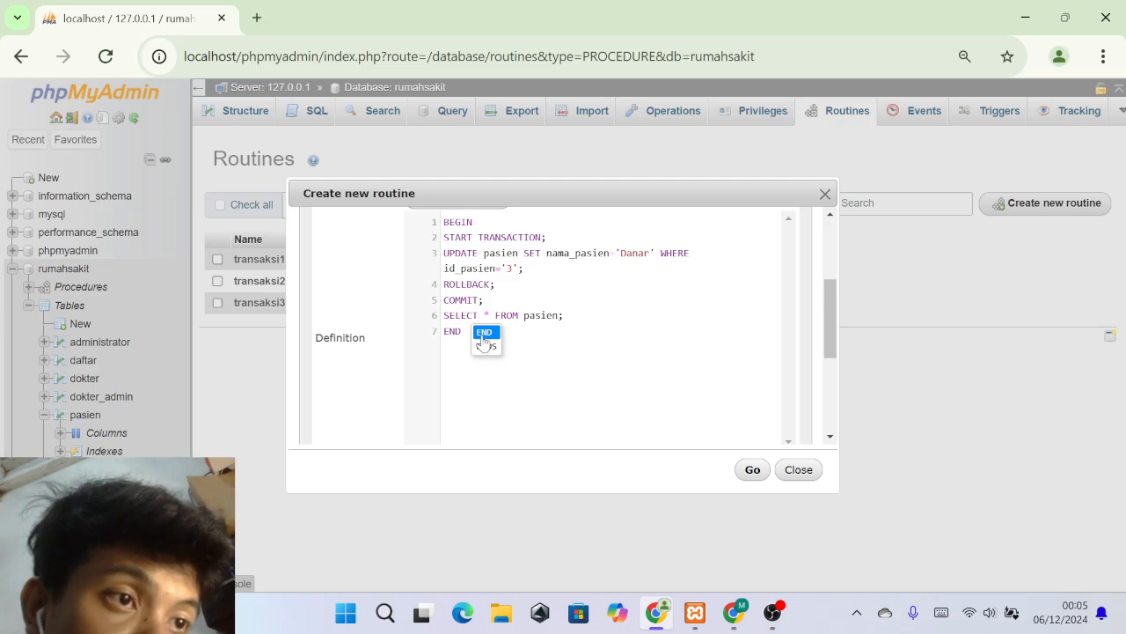
{"action": "left_click", "coordinate": [484, 300]}
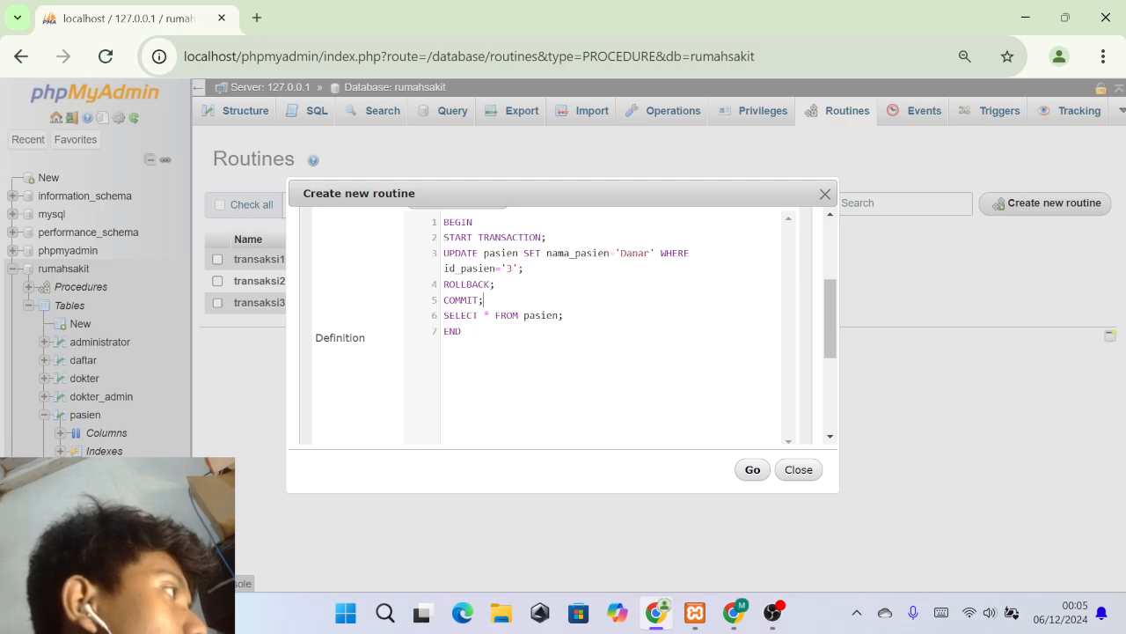
{"action": "scroll", "coordinate": [581, 298], "scroll_direction": "up", "scroll_amount": 1}
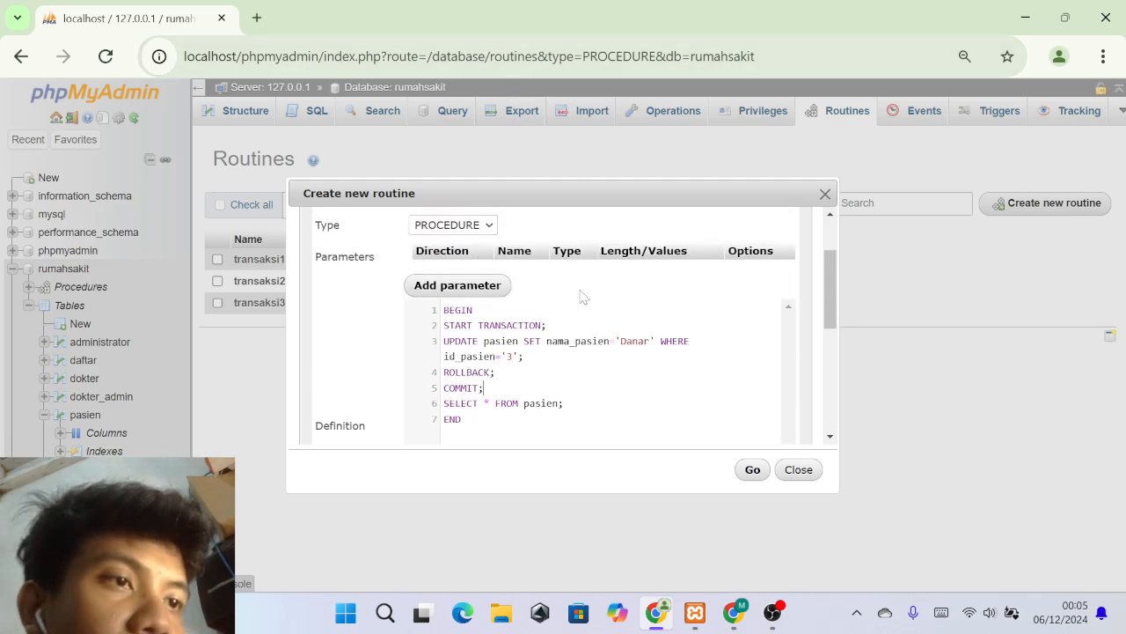
Add an INSERT INTO pasien statement on a new line after START TRANSACTION, starting its column list with id_pasien and nama_pasien.
{"action": "key", "text": "Return"}
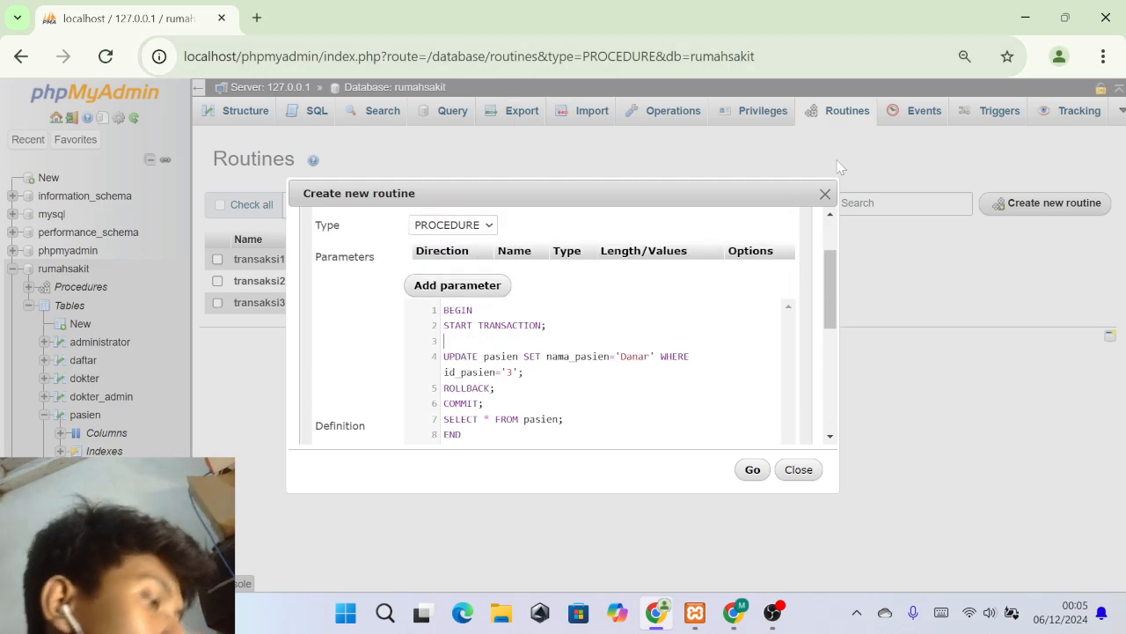
{"action": "type", "text": "INSERT"}
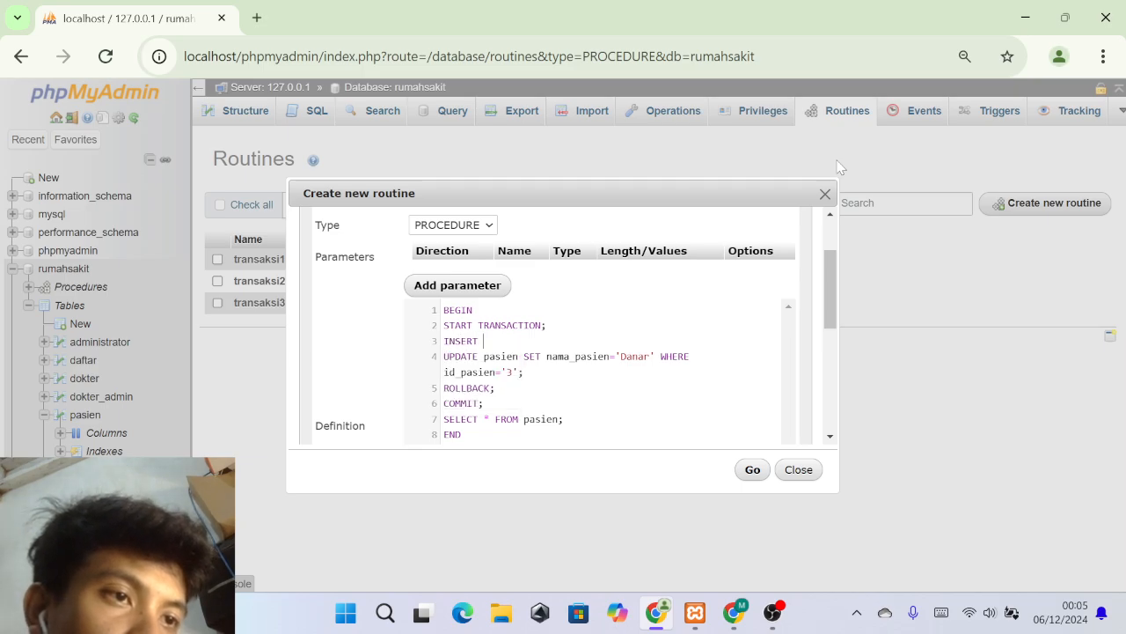
{"action": "type", "text": " INTO"}
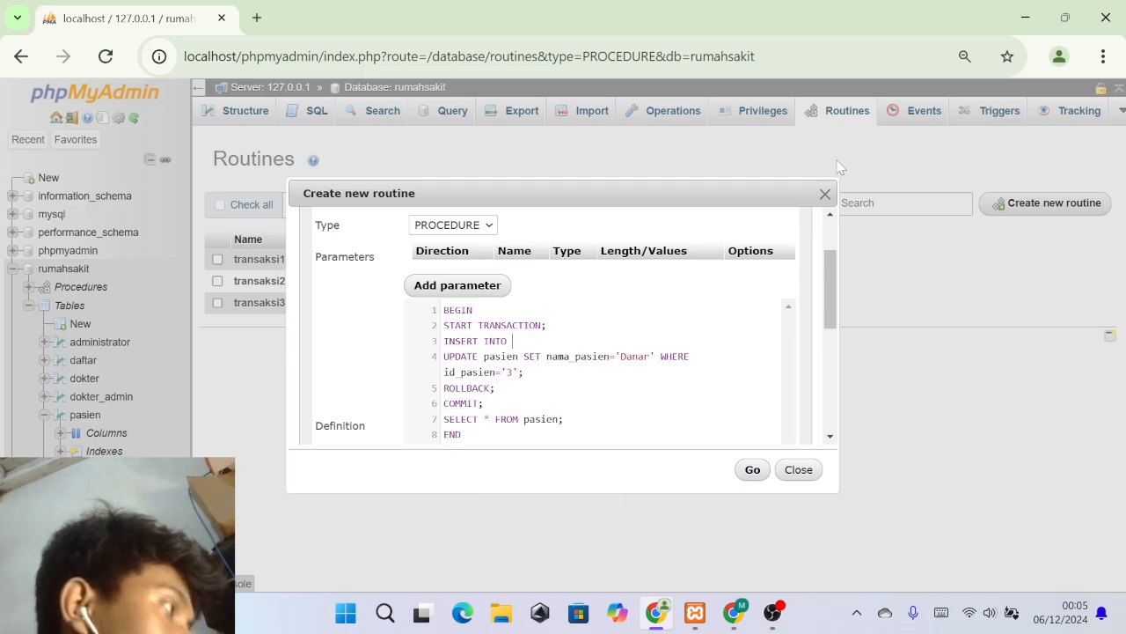
{"action": "type", "text": " pasien"}
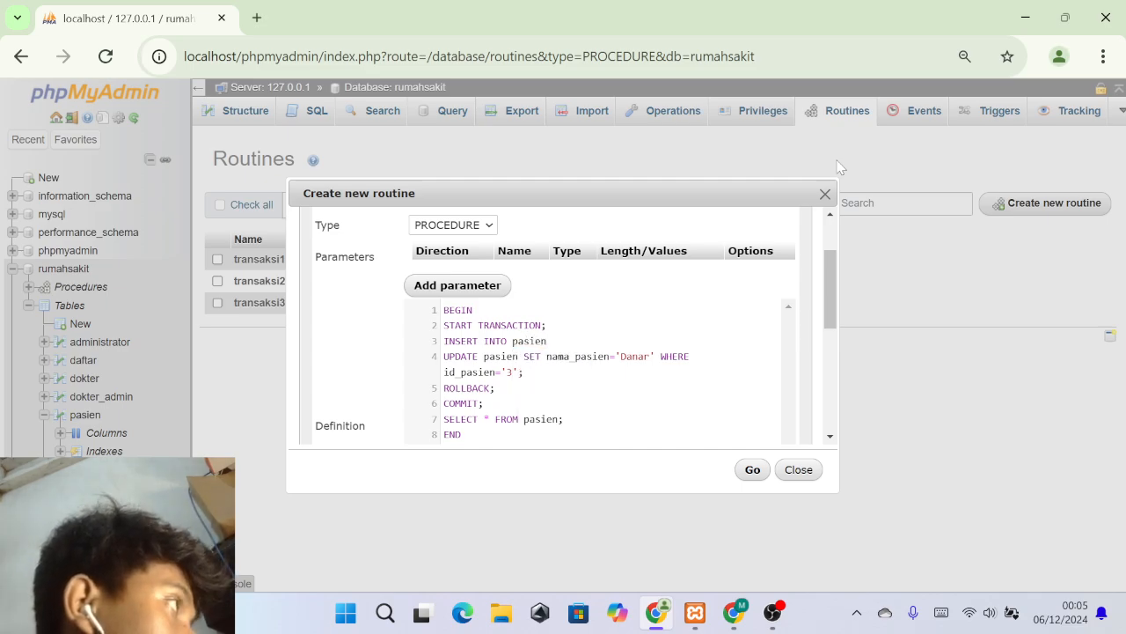
{"action": "type", "text": " (id"}
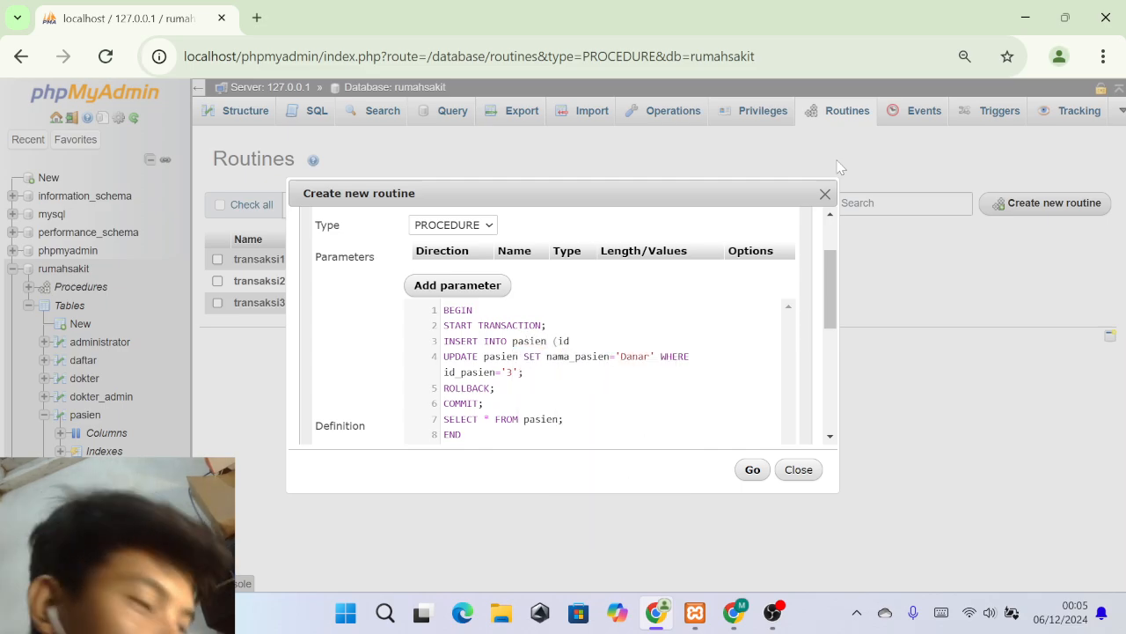
{"action": "type", "text": "_pasi"}
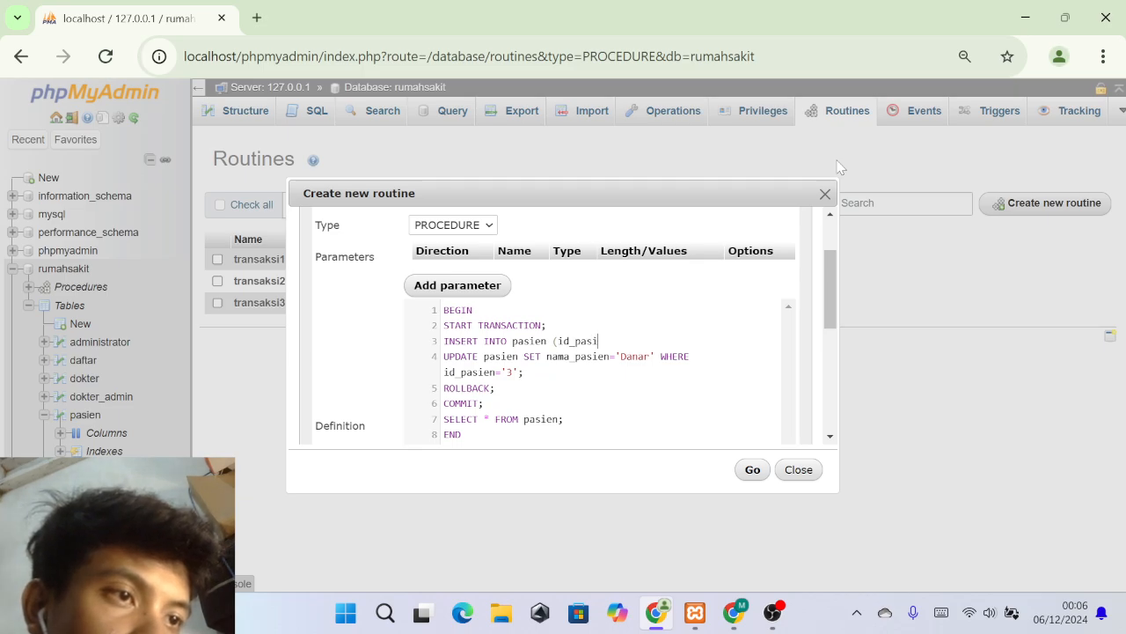
{"action": "type", "text": "en,"}
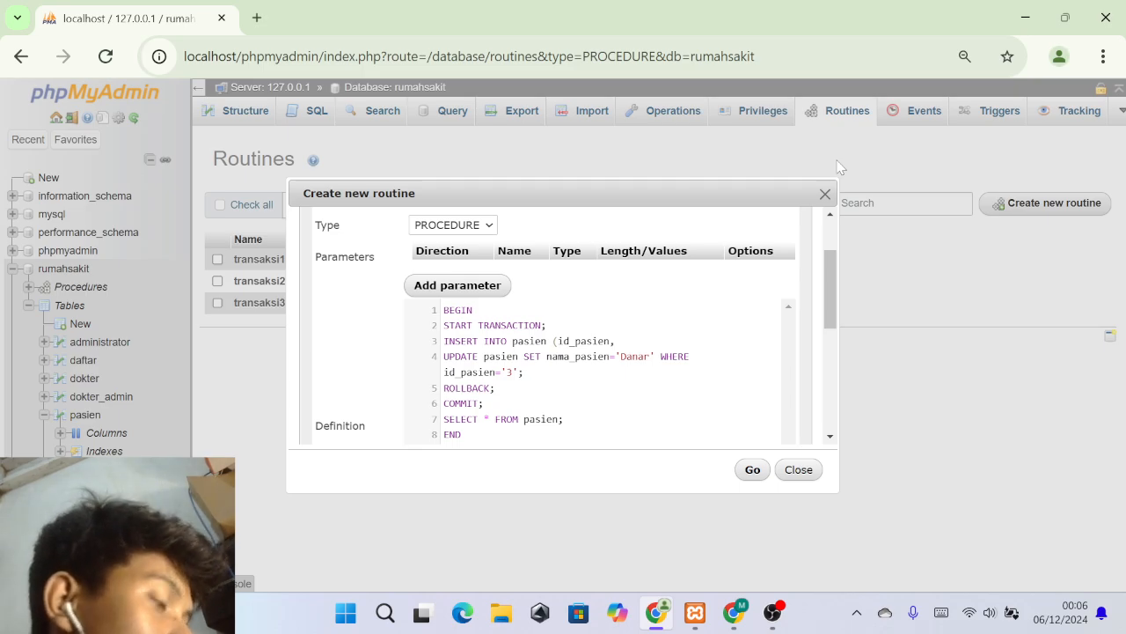
{"action": "type", "text": "nama_"}
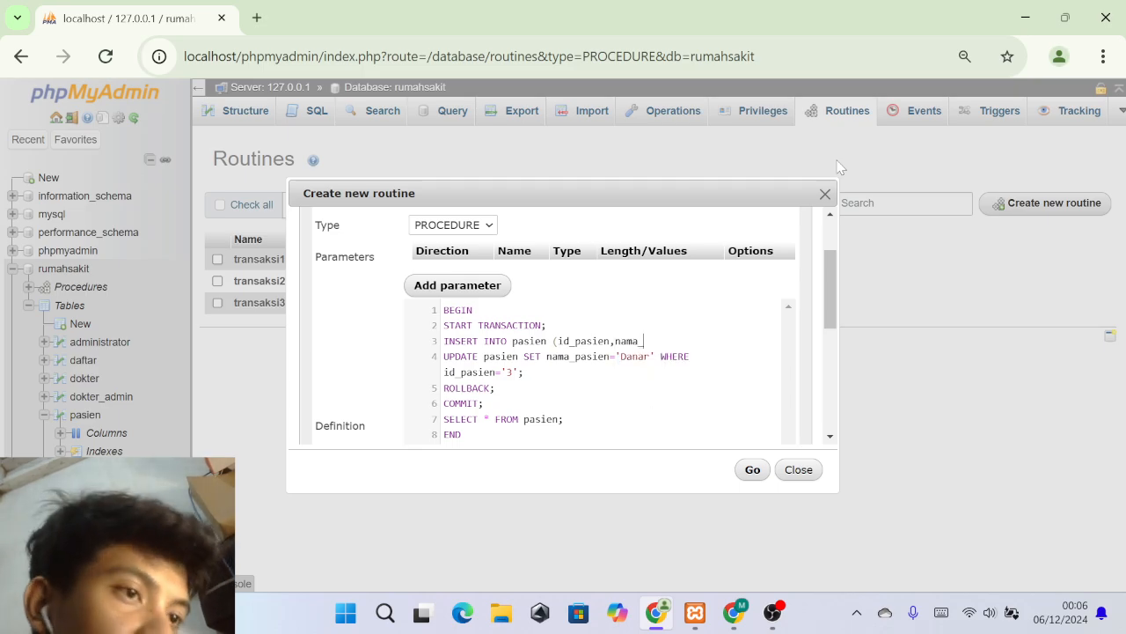
{"action": "type", "text": "pasien"}
{"action": "key", "text": "BackSpace"}
{"action": "key", "text": "BackSpace"}
{"action": "type", "text": "en"}
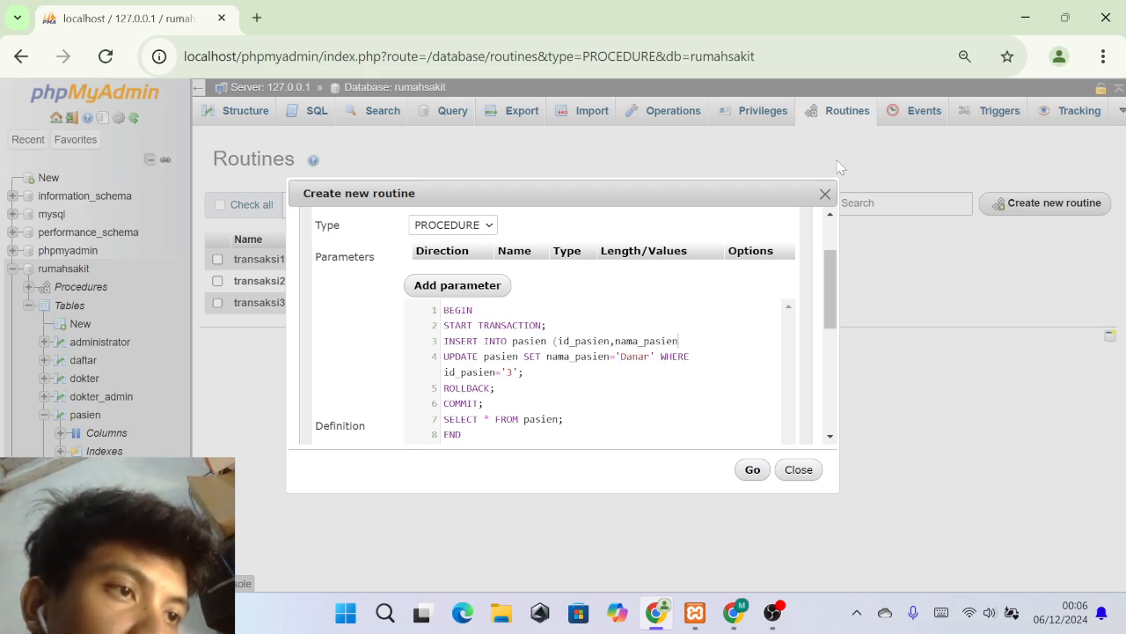
Complete the INSERT statement's column list with alamat_pasien and jenis_kelamin, and close the parenthesis.
{"action": "type", "text": ","}
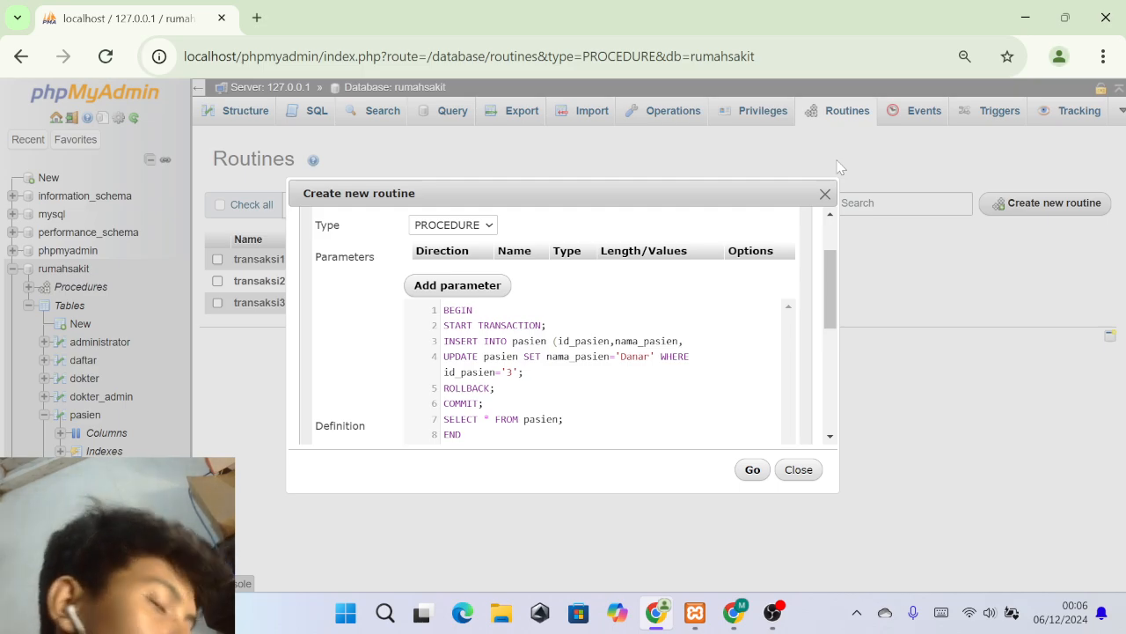
{"action": "type", "text": "alamat_pasi"}
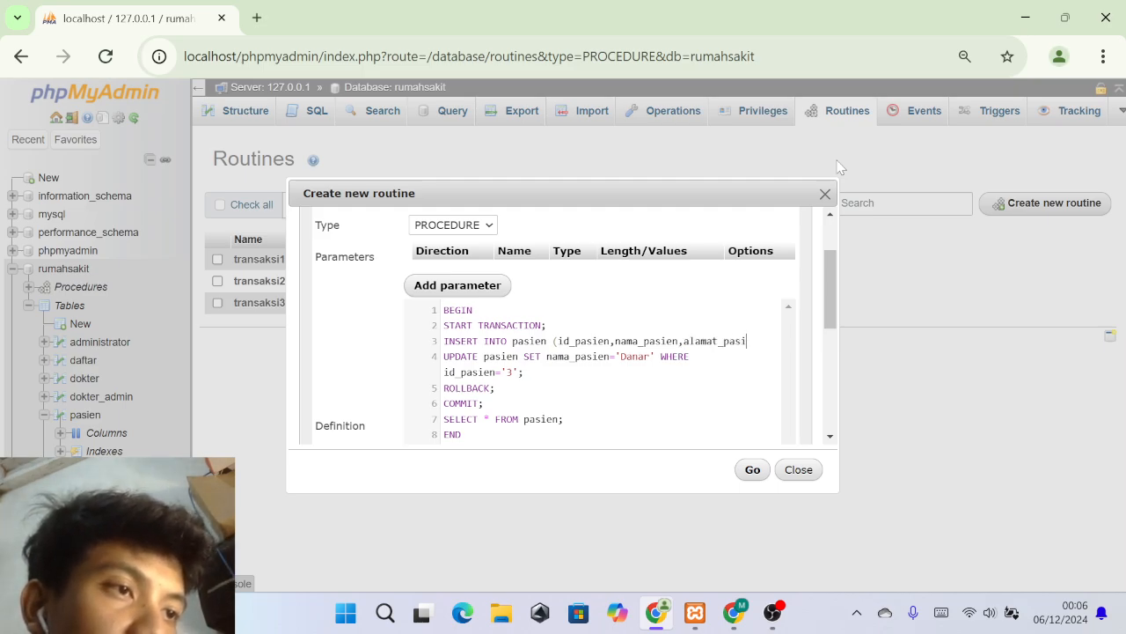
{"action": "type", "text": "en"}
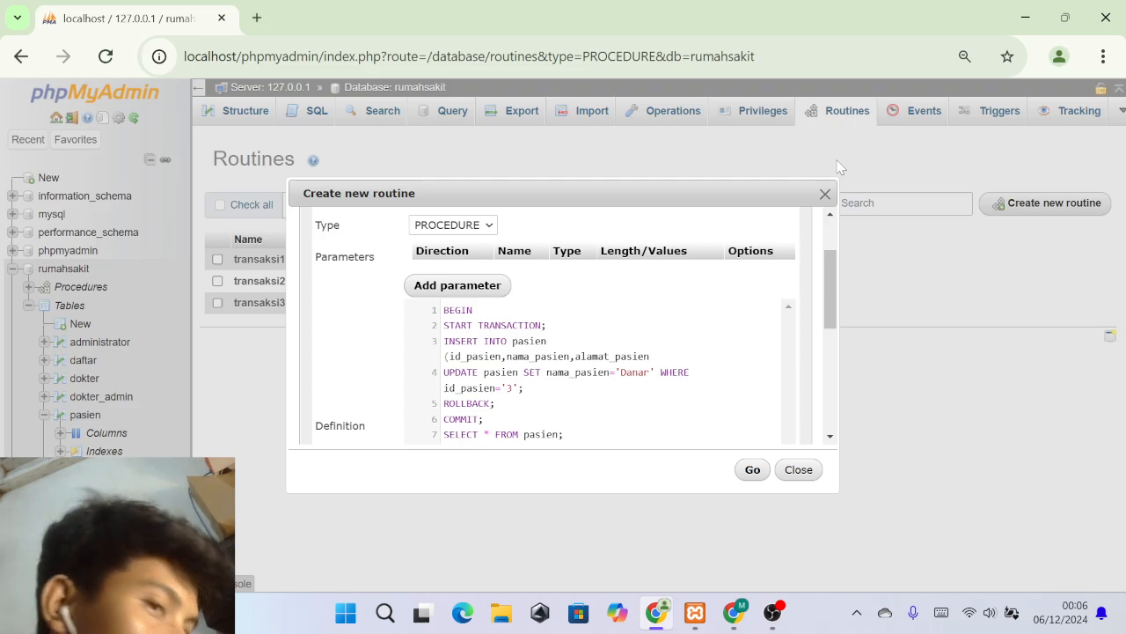
{"action": "type", "text": ","}
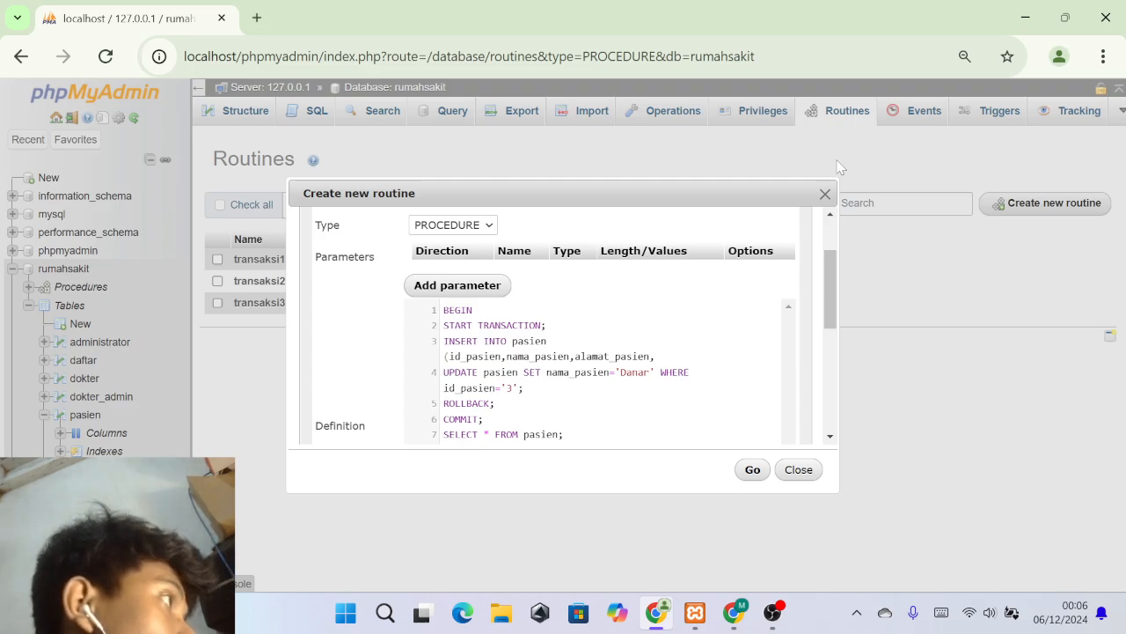
{"action": "type", "text": "jenis"}
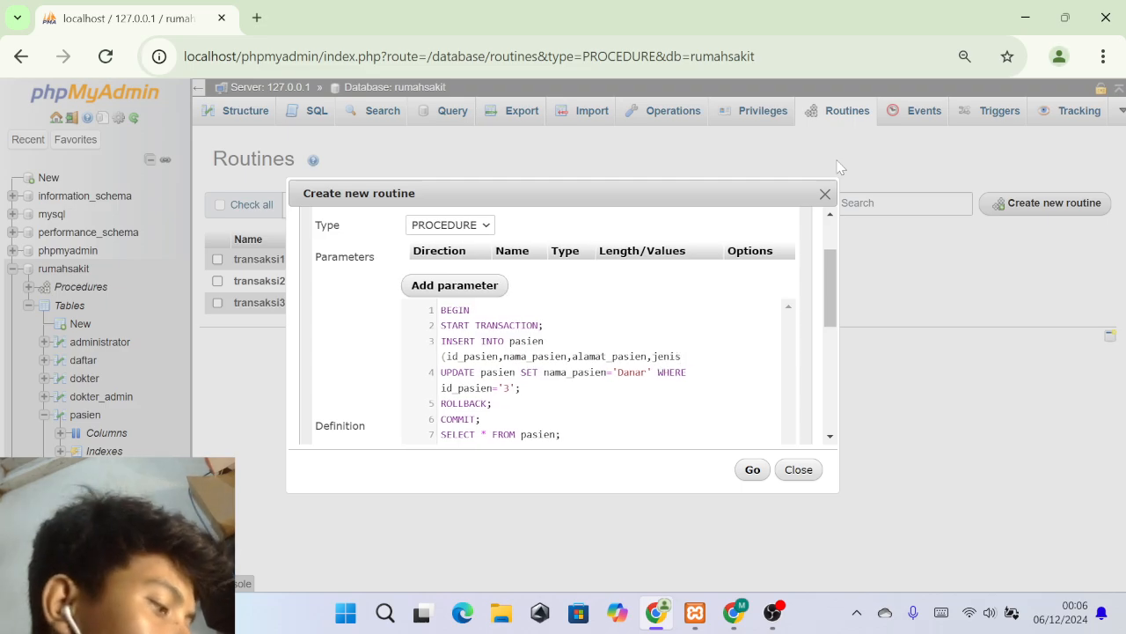
{"action": "type", "text": "_kelamin"}
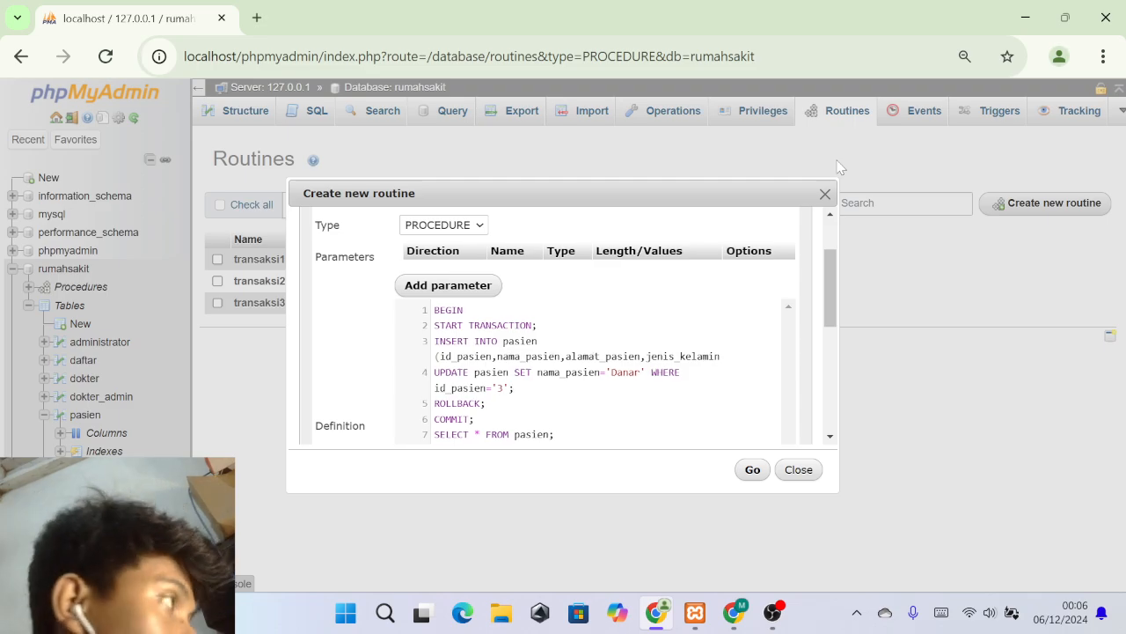
{"action": "type", "text": ")"}
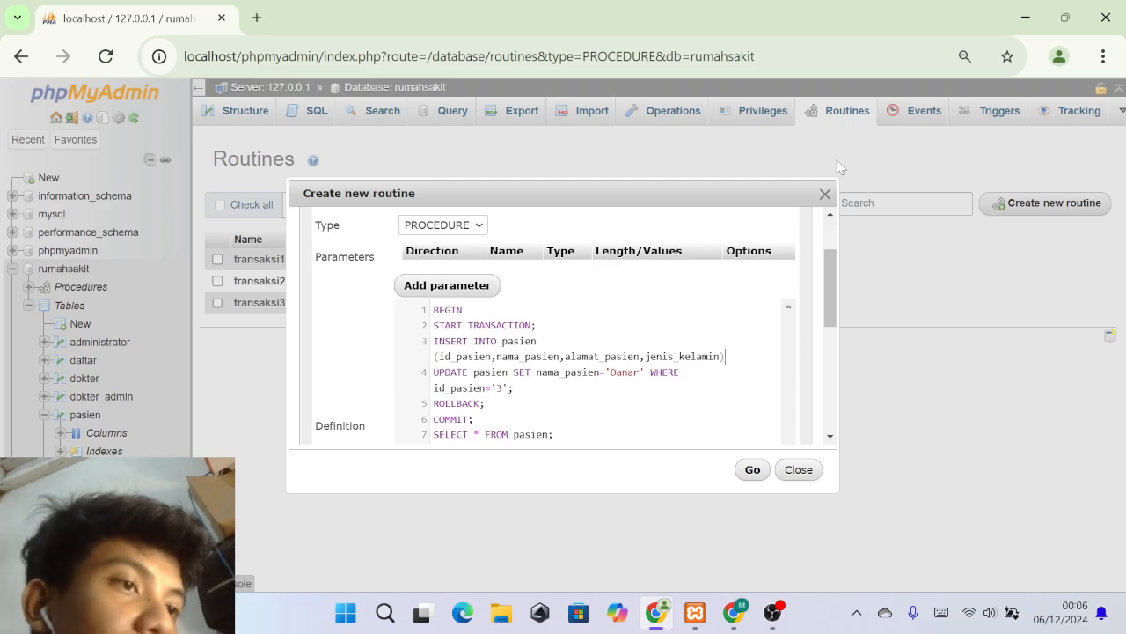
Continue the INSERT statement after its column list with the VALUES keyword and an opening parenthesis.
{"action": "type", "text": " VAL"}
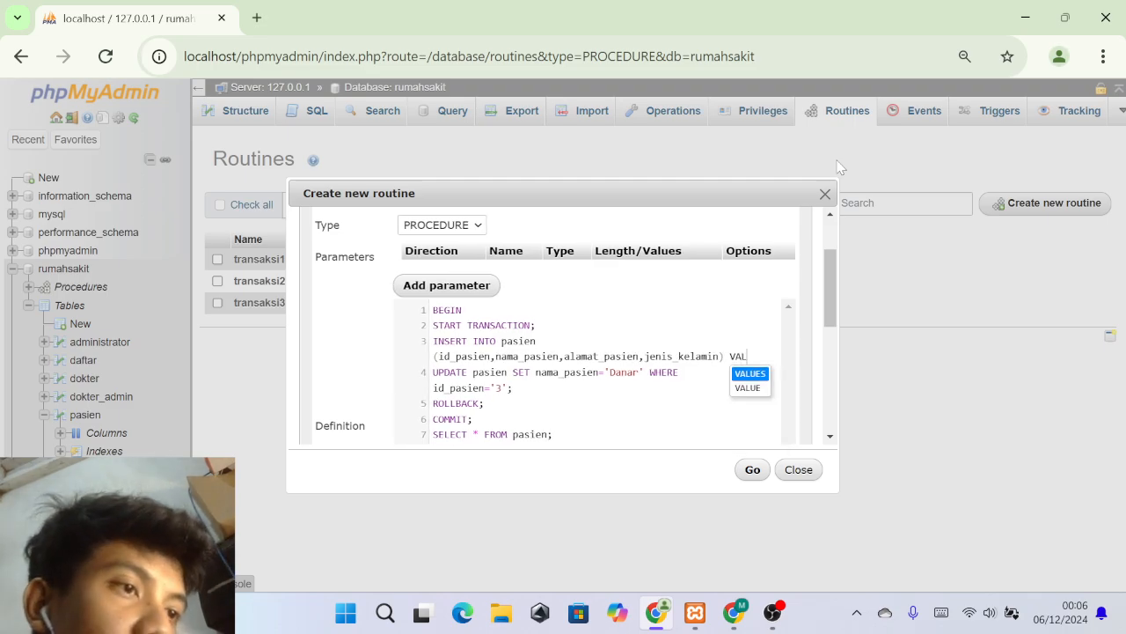
{"action": "key", "text": "Return"}
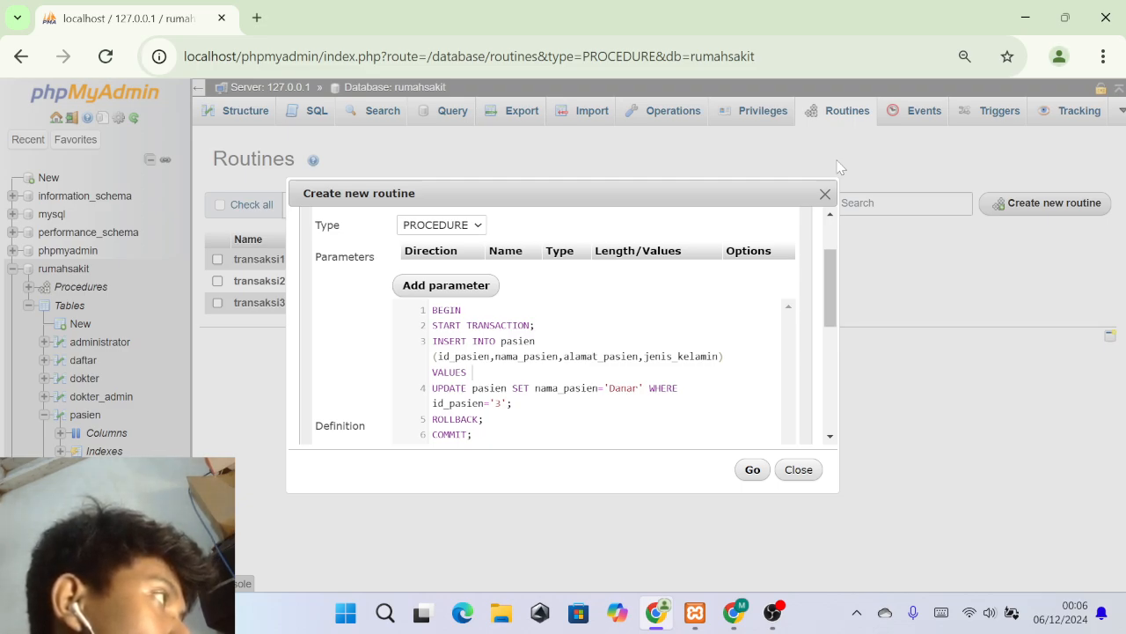
{"action": "type", "text": "("}
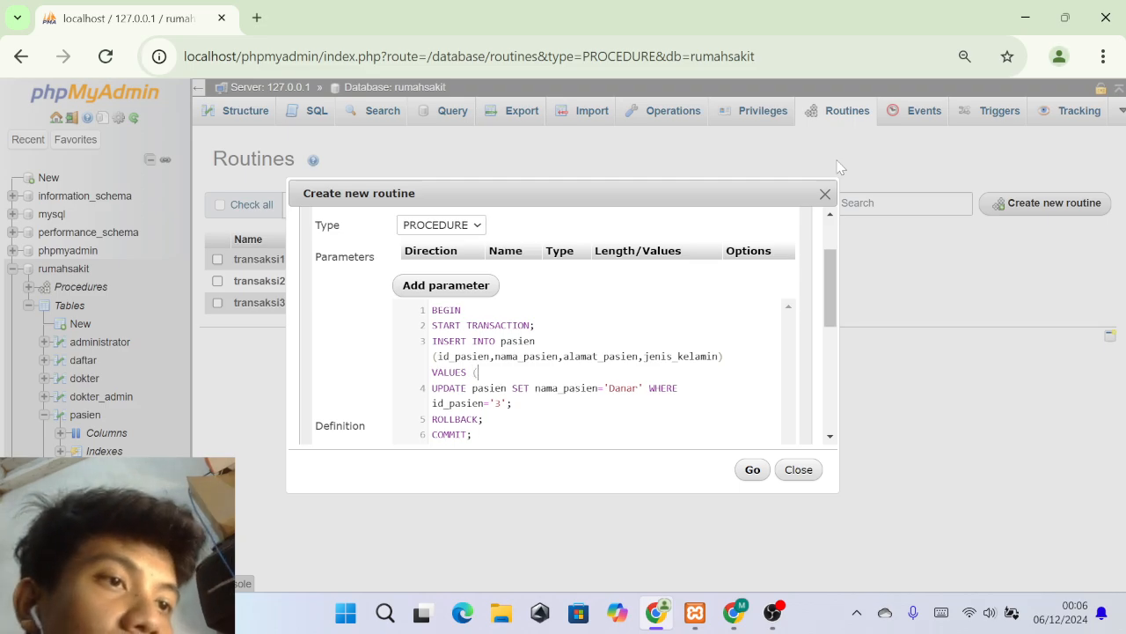
{"action": "type", "text": "'"}
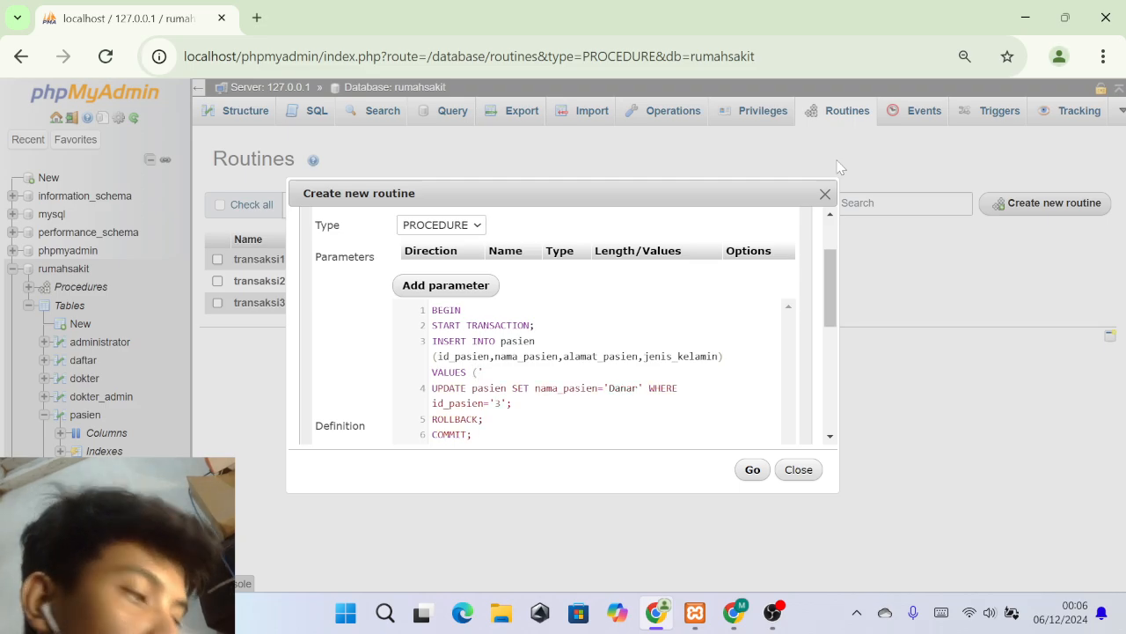
{"action": "type", "text": "7"}
{"action": "key", "text": "Return"}
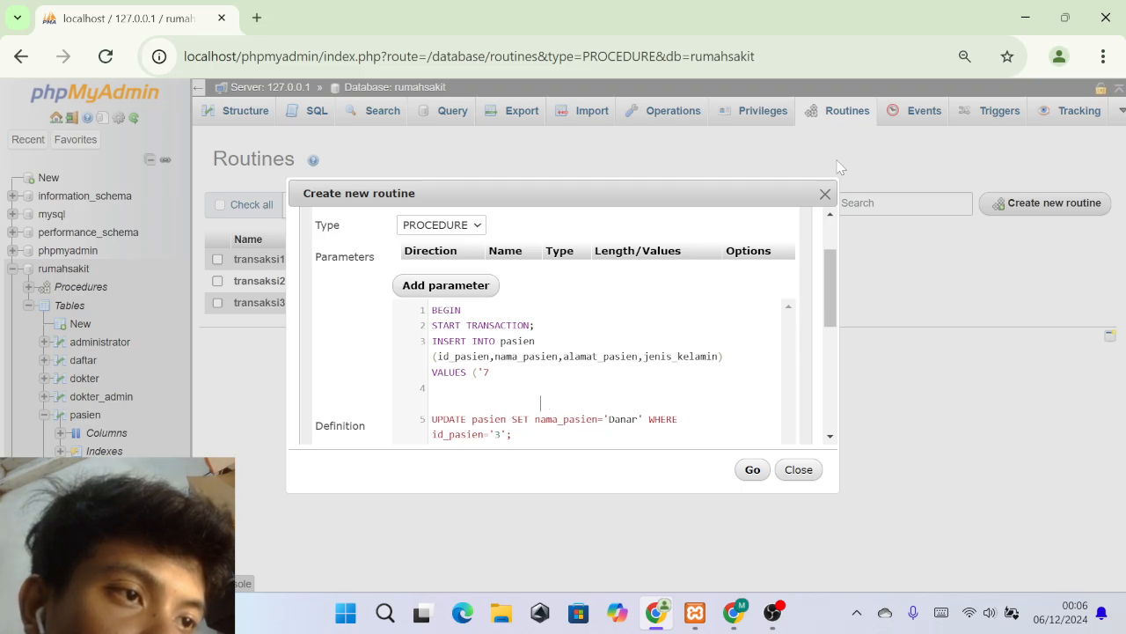
{"action": "key", "text": "BackSpace"}
{"action": "key", "text": "BackSpace"}
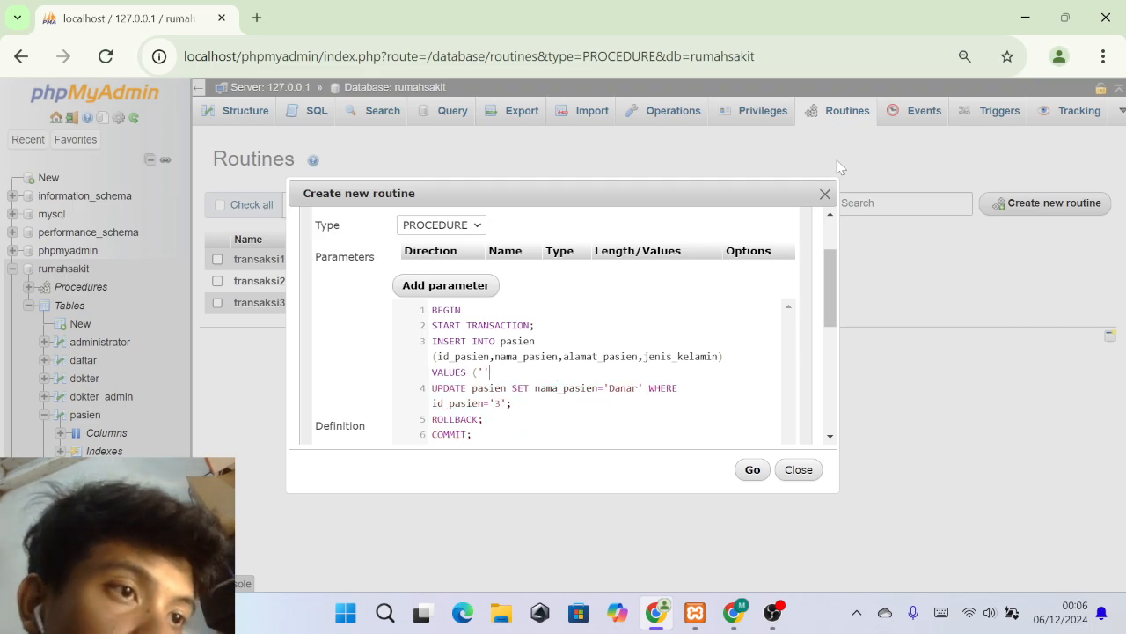
{"action": "type", "text": "7"}
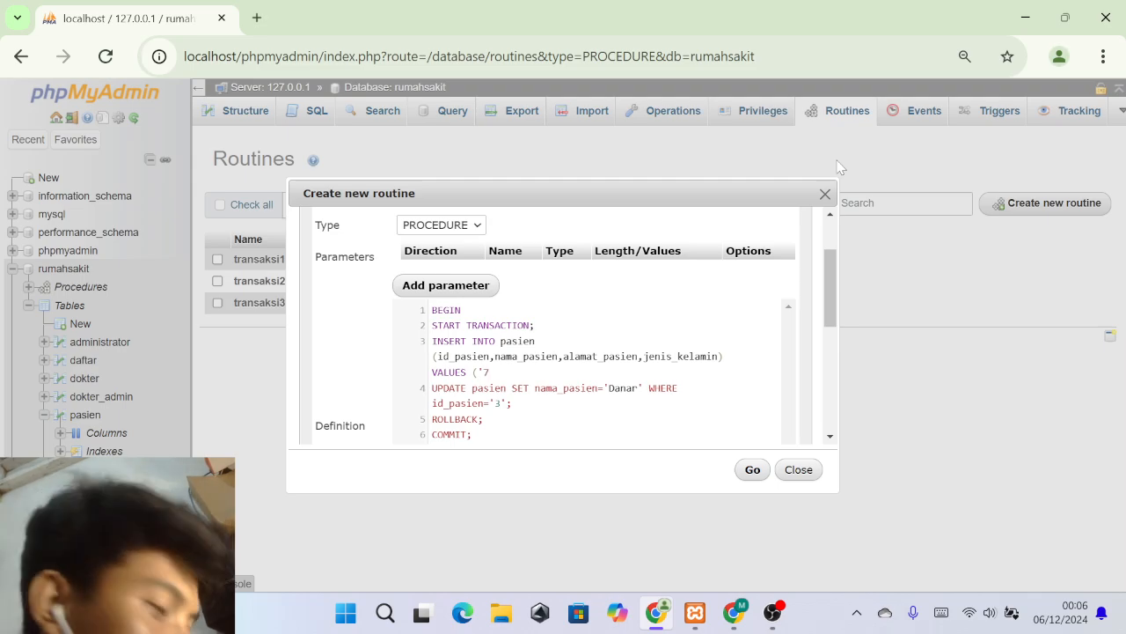
{"action": "type", "text": "'"}
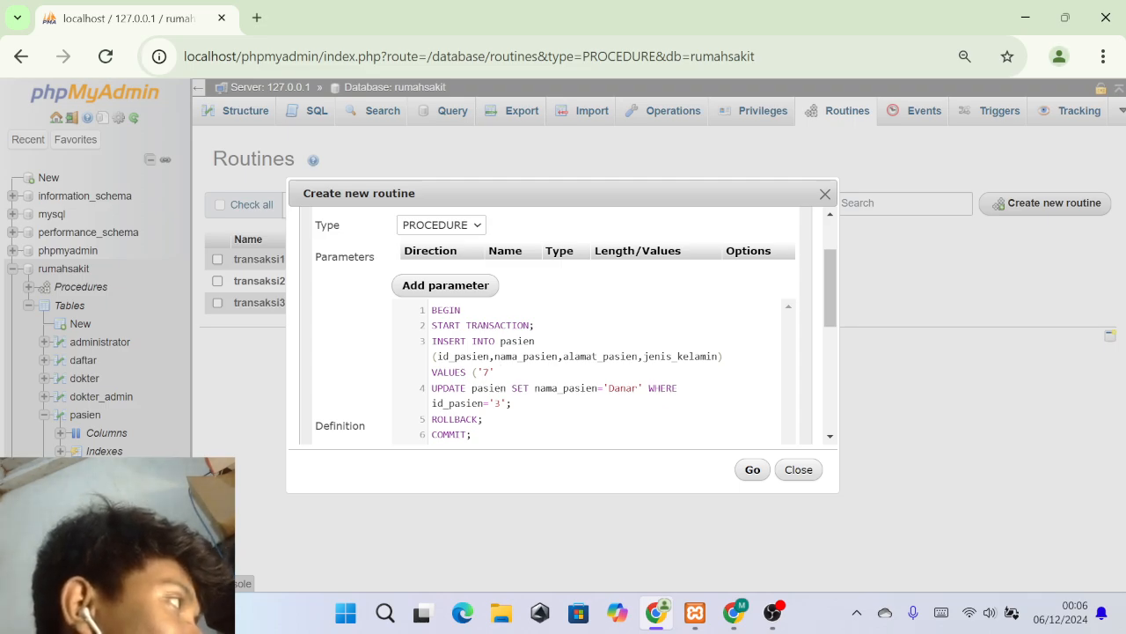
{"action": "key", "text": "BackSpace"}
{"action": "key", "text": "BackSpace"}
{"action": "key", "text": "BackSpace"}
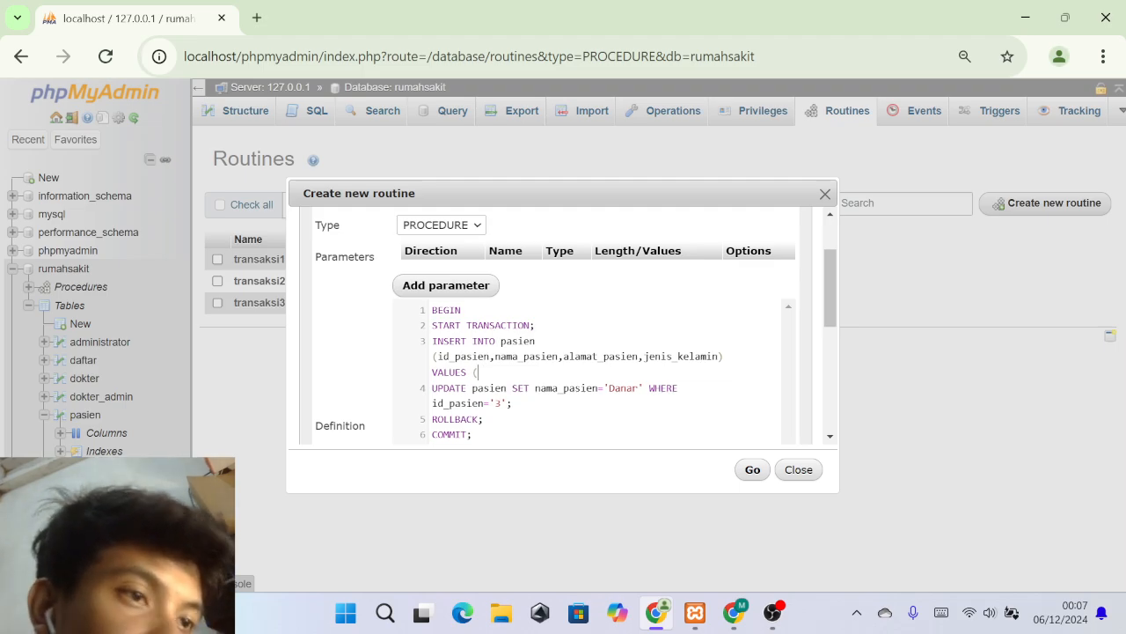
Enter the unquoted number 7 for id_pasien and the quoted patient name for nama_pasien as the first two inserted values.
{"action": "type", "text": "7,"}
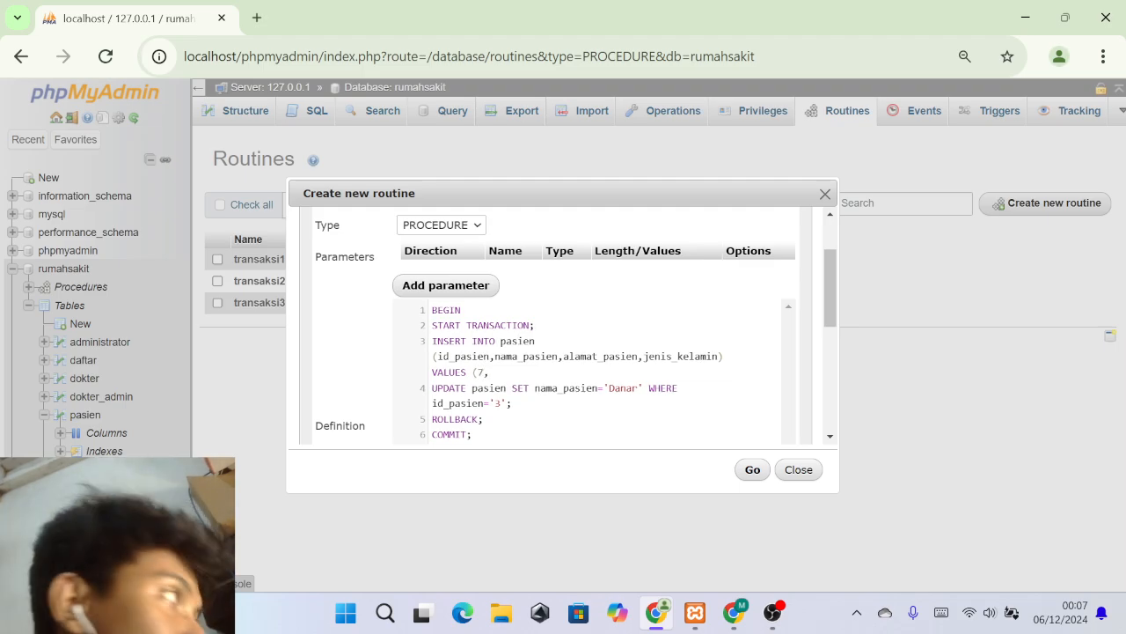
{"action": "type", "text": "'H"}
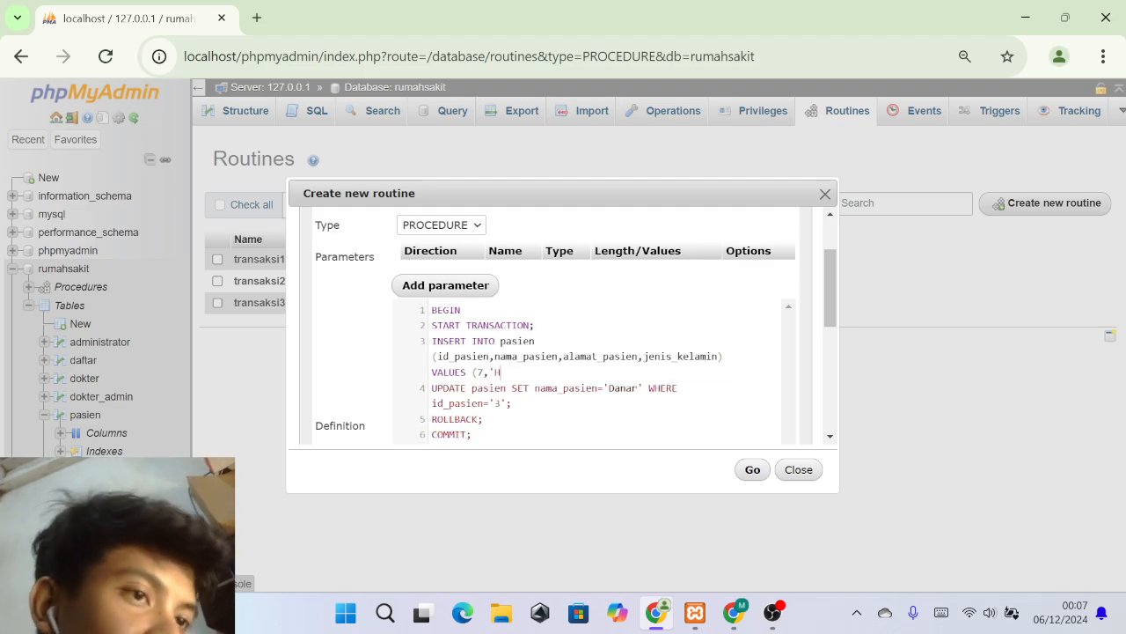
{"action": "type", "text": "anif'"}
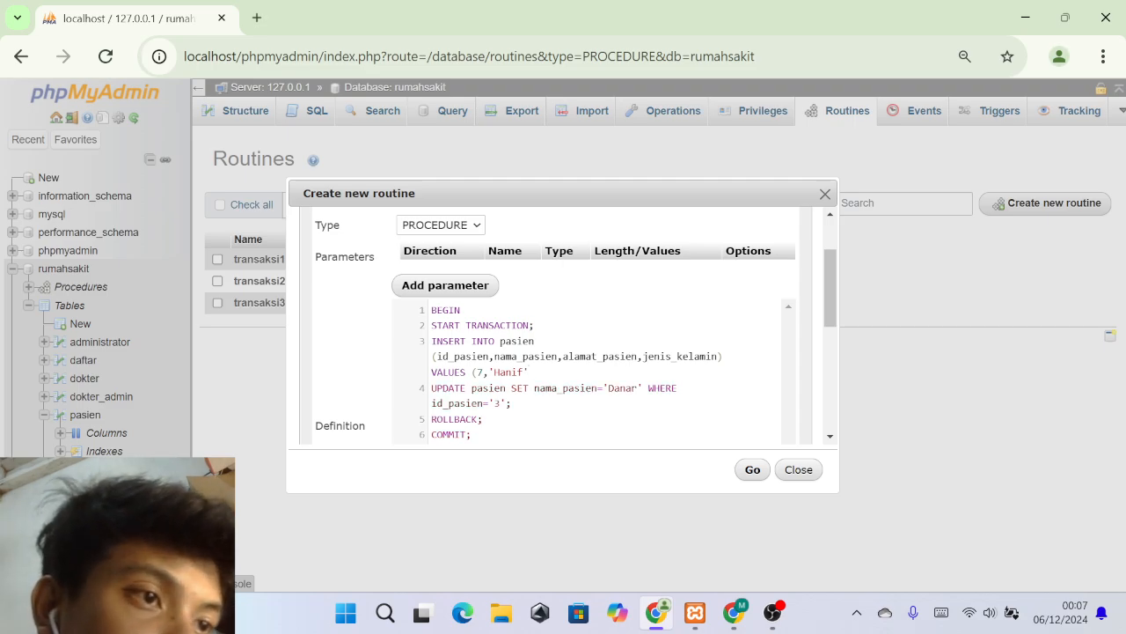
{"action": "type", "text": ", "}
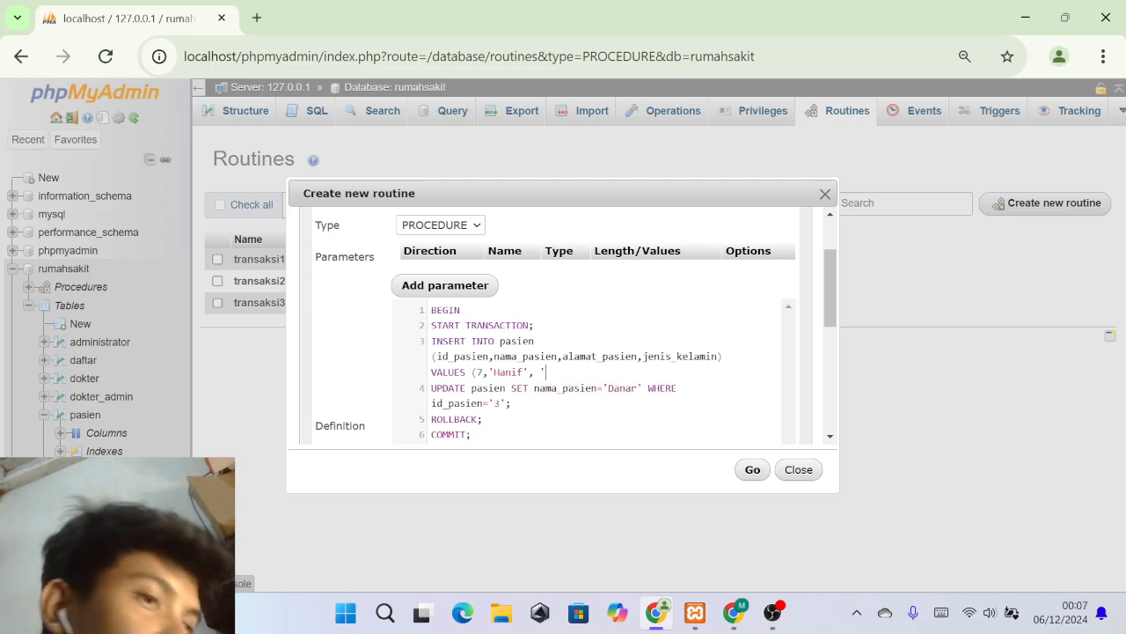
Enter the patient's street address as a quoted string for the alamat_pasien value.
{"action": "type", "text": "'Jl"}
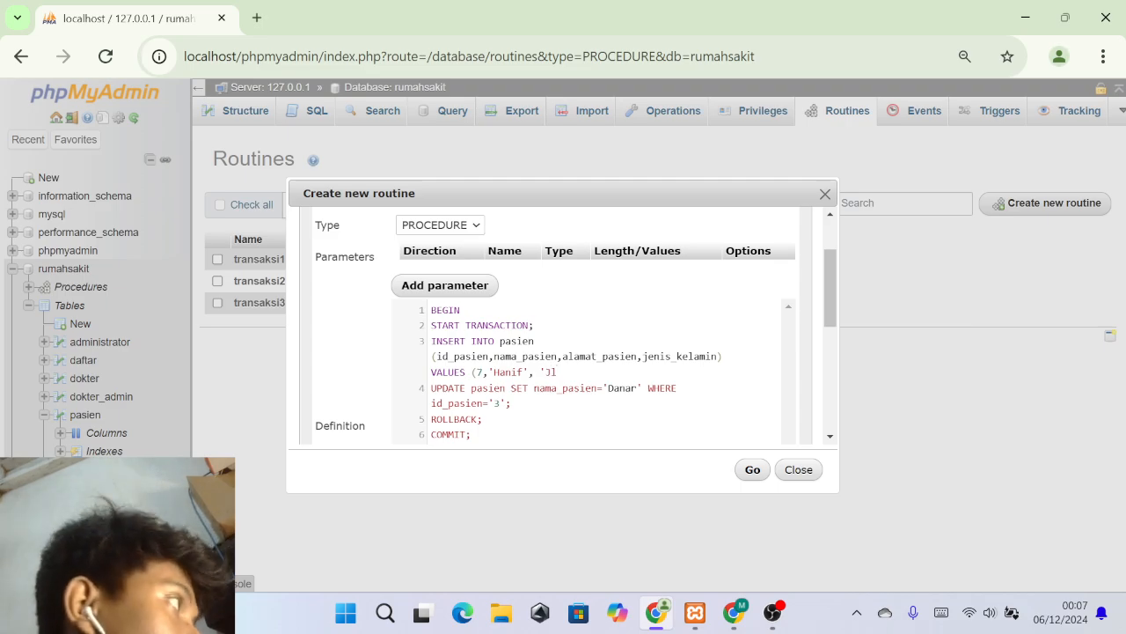
{"action": "type", "text": "."}
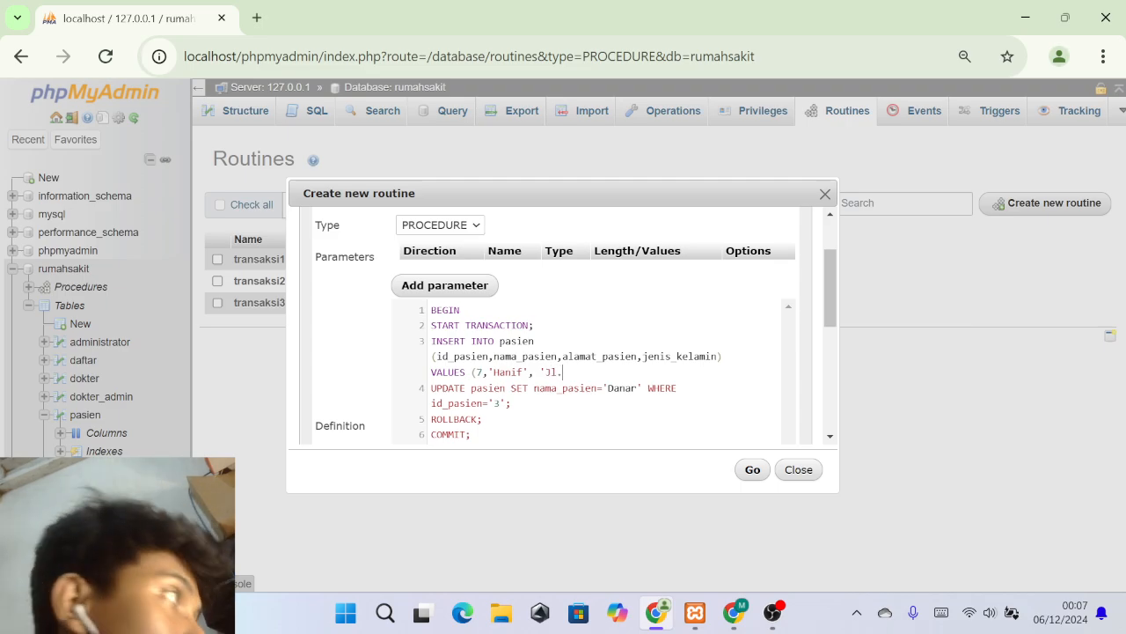
{"action": "type", "text": "babakan"}
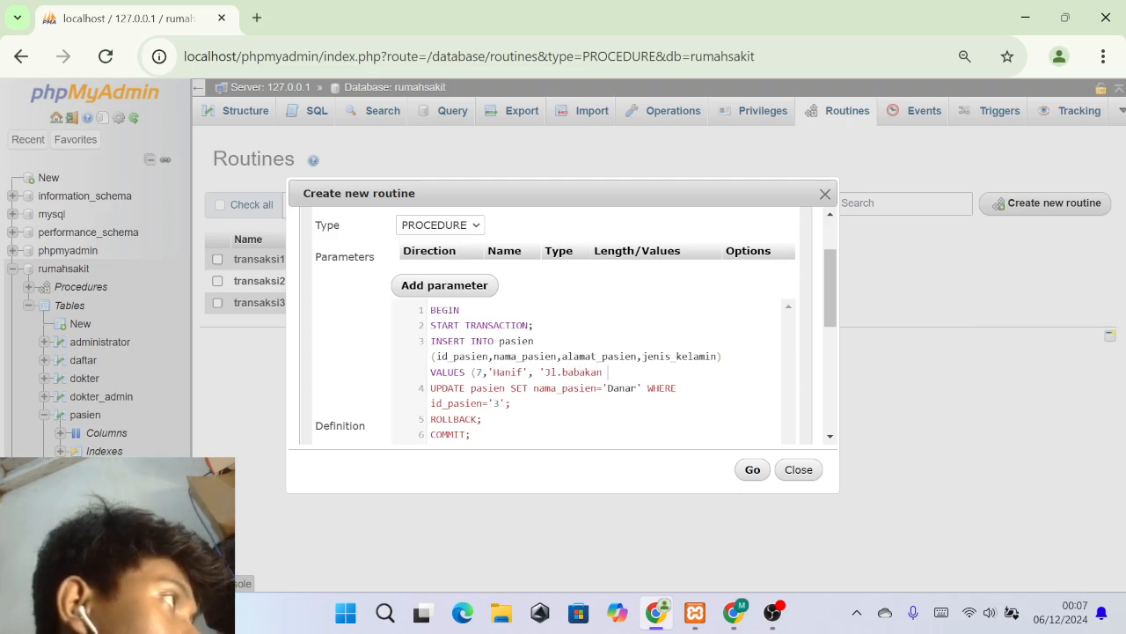
{"action": "key", "text": "BackSpace"}
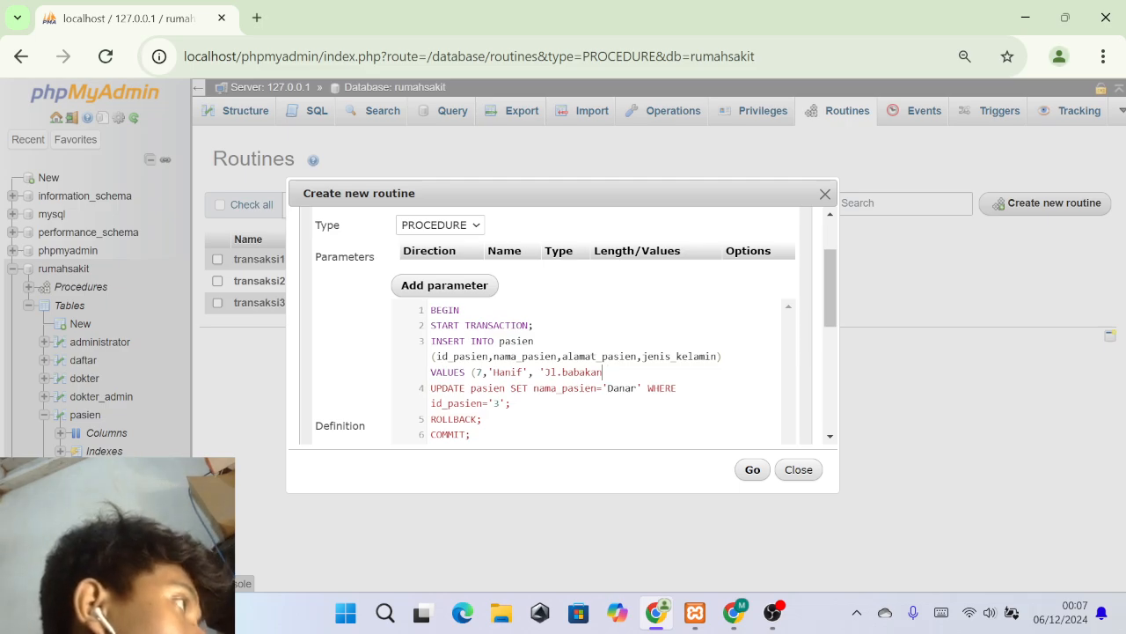
Complete the INSERT values in the procedure definition with the patient's street address and jenis_kelamin '1', closing the statement.
{"action": "type", "text": "loa"}
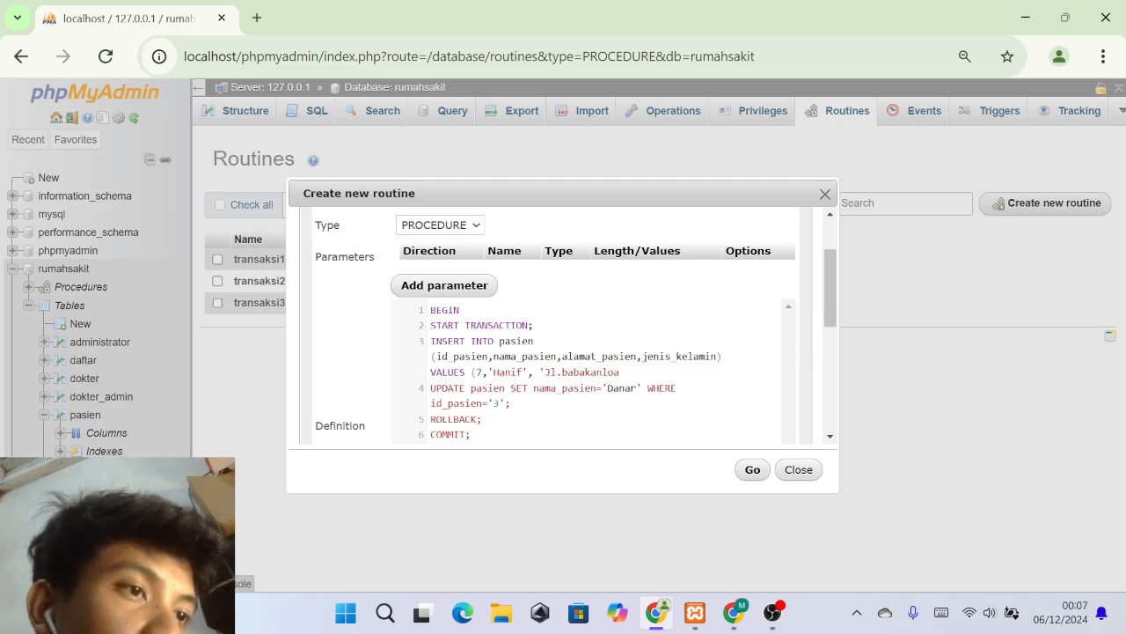
{"action": "type", "text": " no22"}
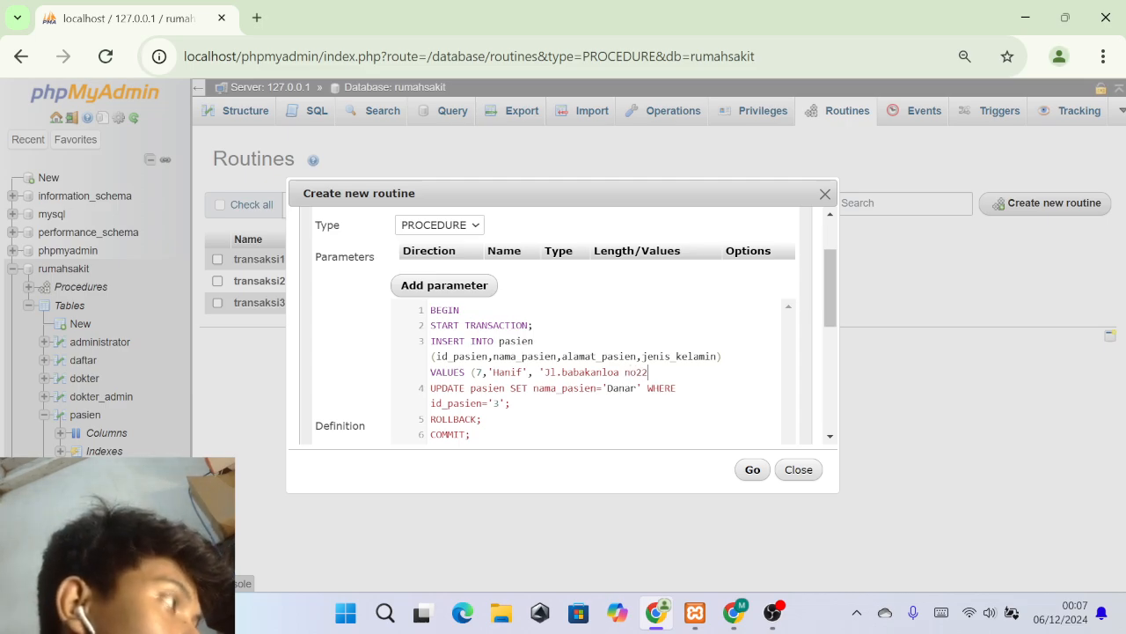
{"action": "type", "text": "'"}
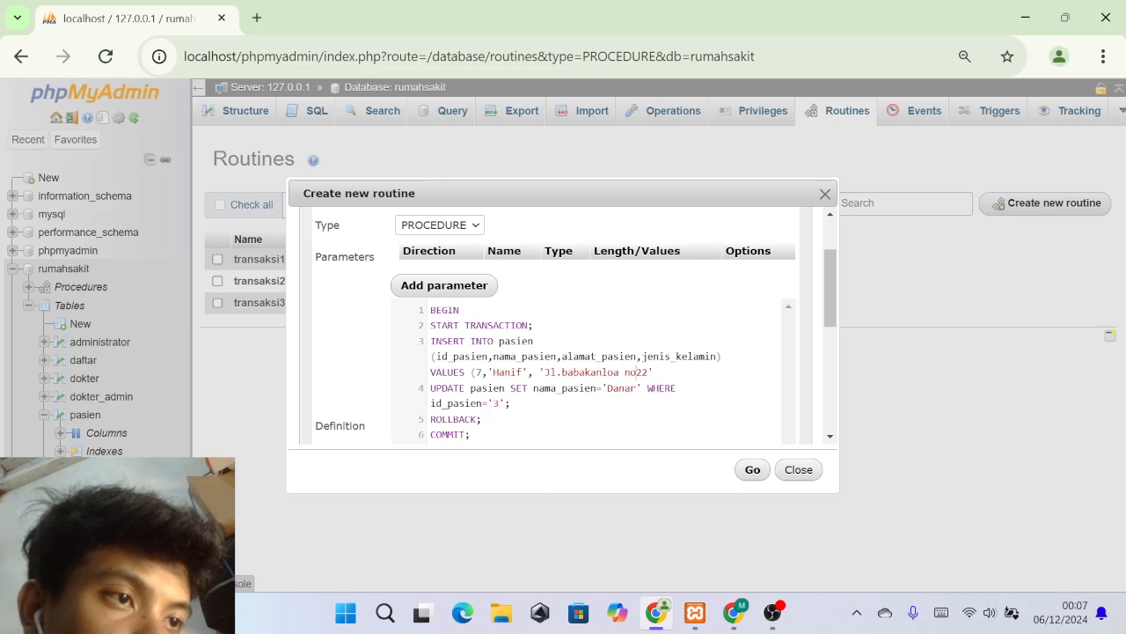
{"action": "left_click", "coordinate": [636, 373]}
{"action": "type", "text": "22'"}
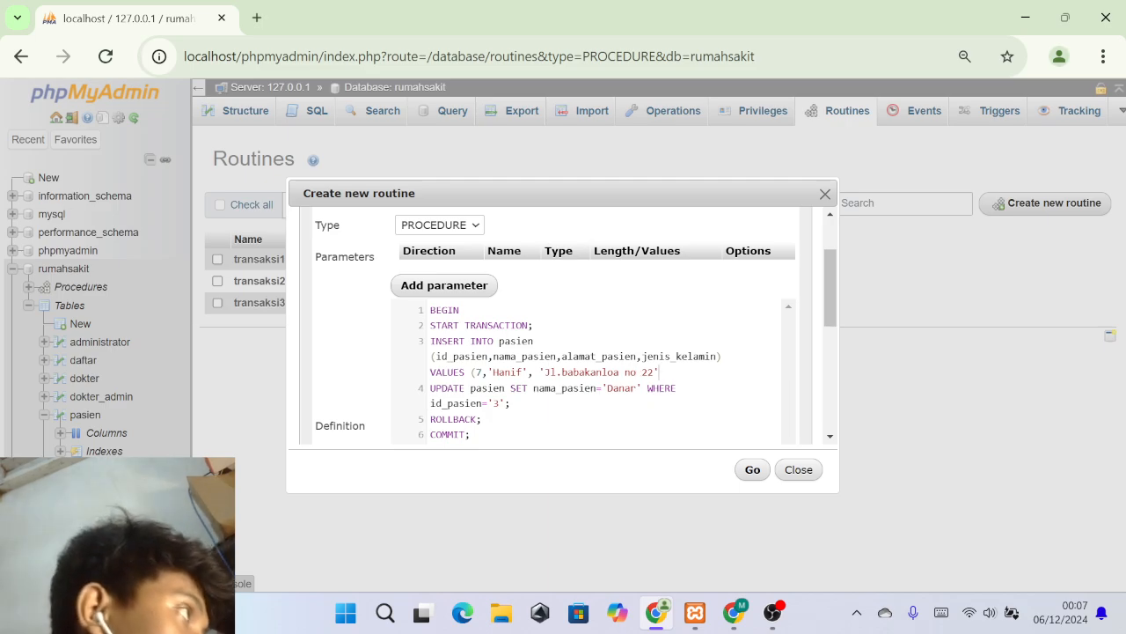
{"action": "type", "text": ","}
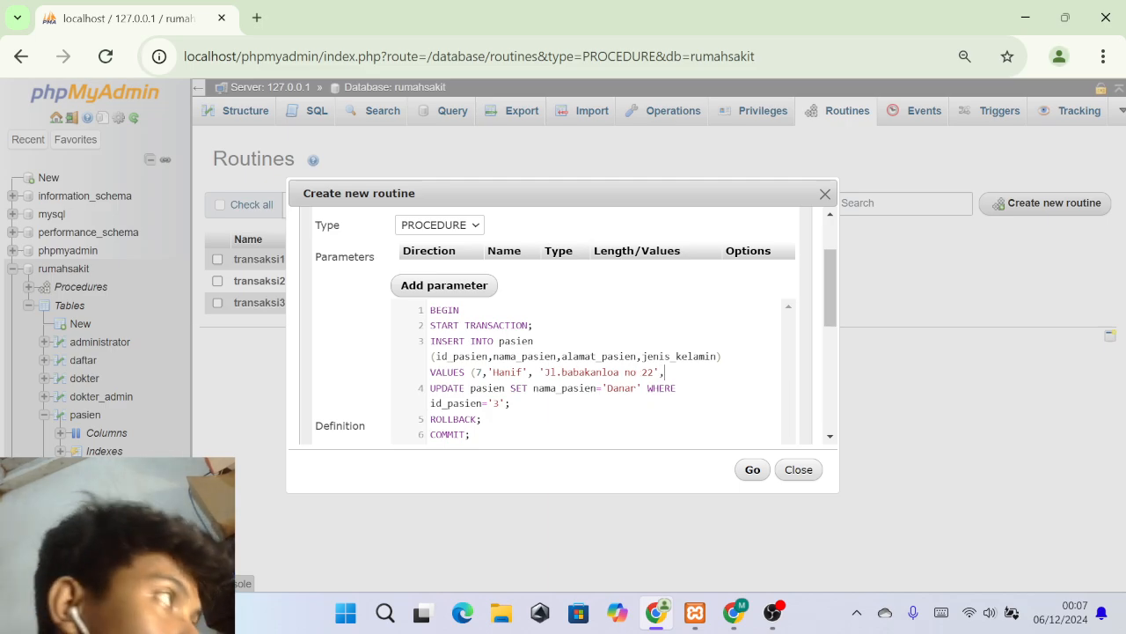
{"action": "type", "text": " '1'"}
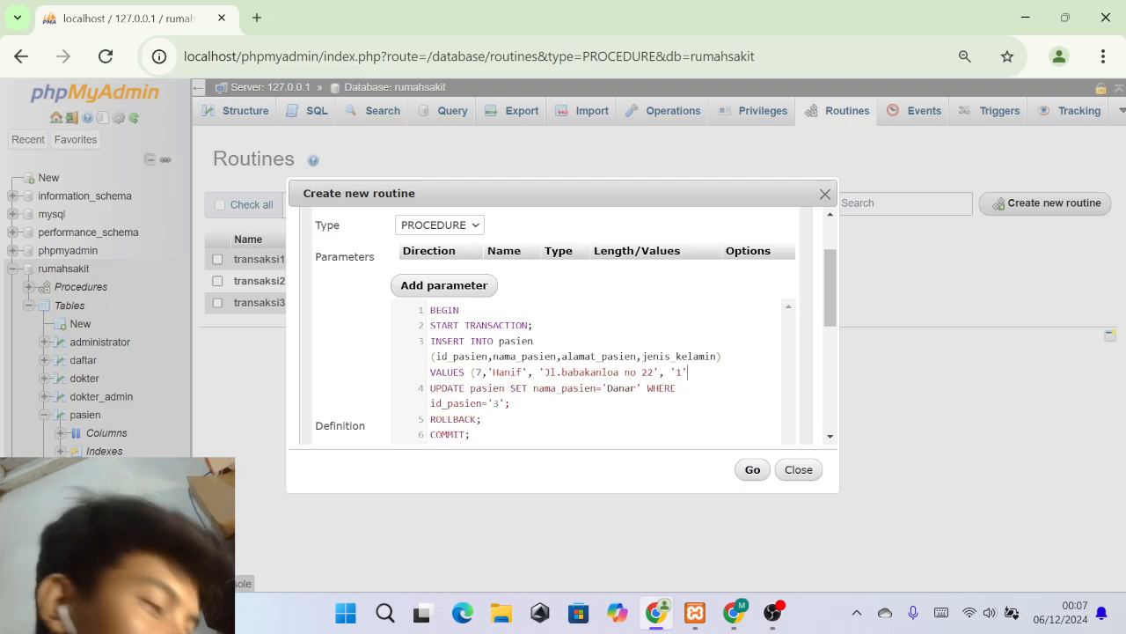
{"action": "type", "text": ");"}
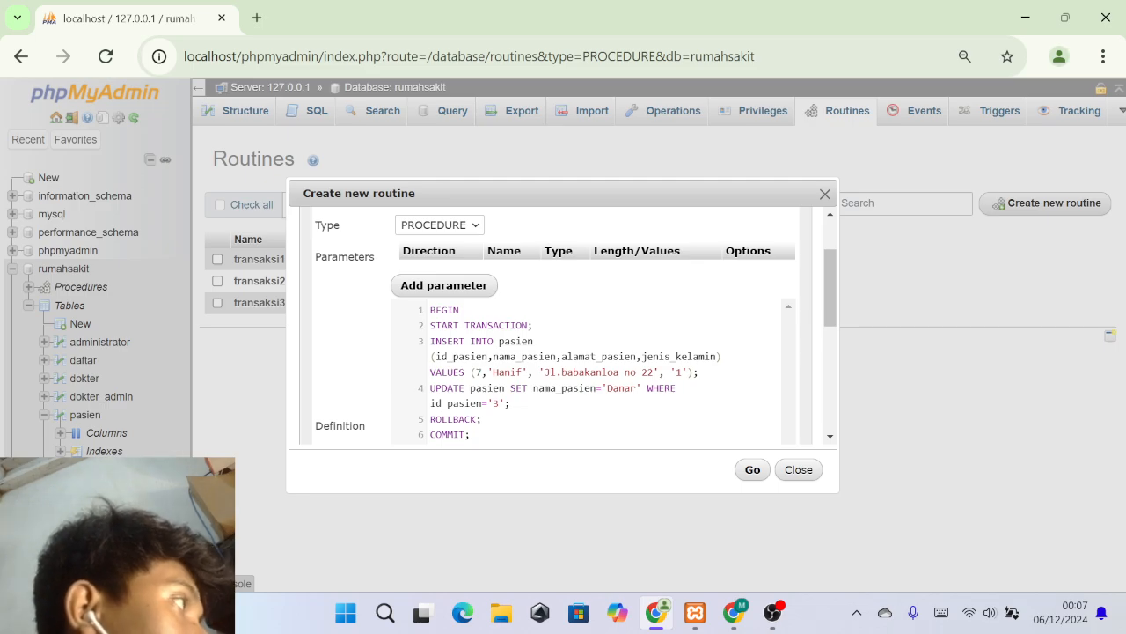
Replace the patient's name in the UPDATE statement's nama_pasien value and put the WHERE clause on its own line.
{"action": "left_click_drag", "start_coordinate": [636, 388], "coordinate": [606, 388]}
{"action": "type", "text": "Septin"}
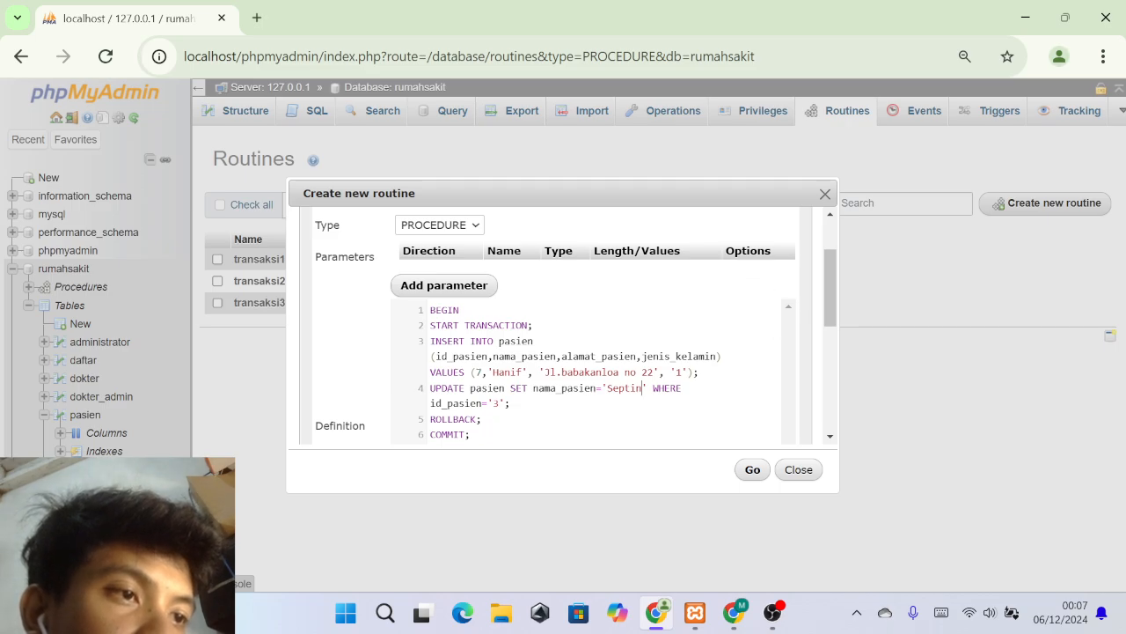
{"action": "key", "text": "Right"}
{"action": "key", "text": "Right"}
{"action": "key", "text": "Return"}
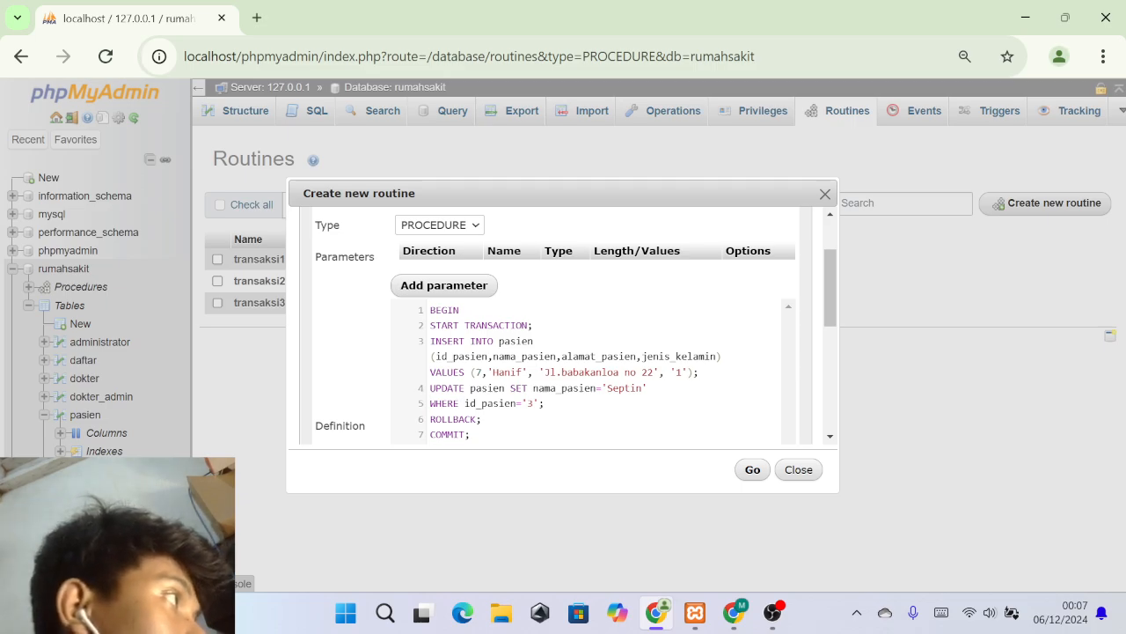
Remove the ROLLBACK line from the definition, keeping COMMIT, and create the transaksi4 procedure.
{"action": "scroll", "coordinate": [563, 334], "scroll_direction": "down", "scroll_amount": 1}
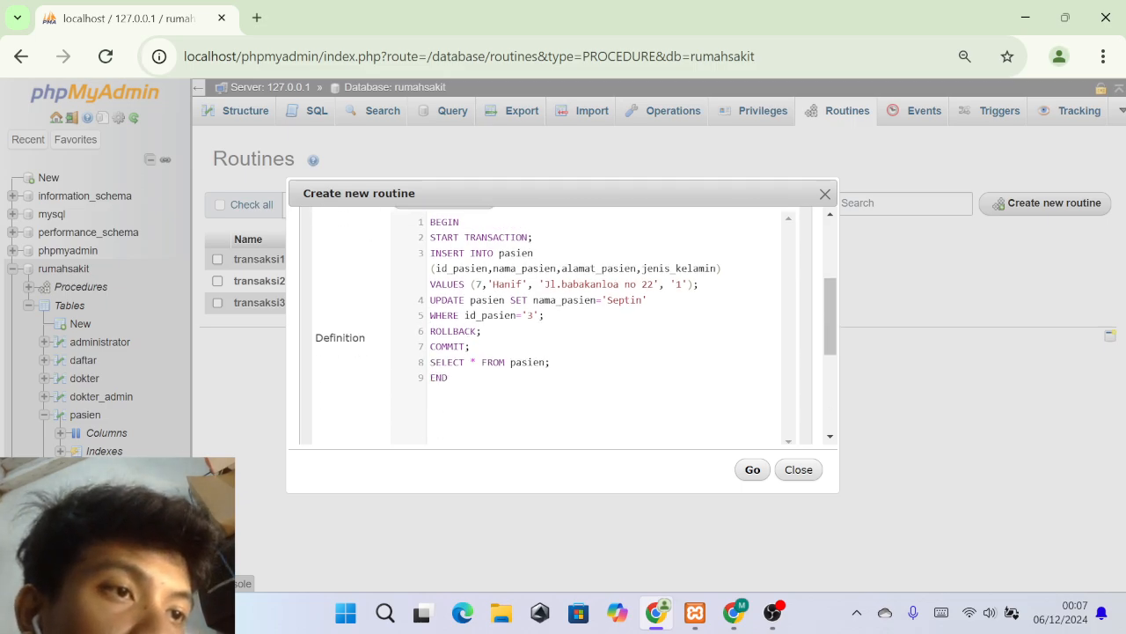
{"action": "left_click_drag", "start_coordinate": [481, 331], "coordinate": [430, 331]}
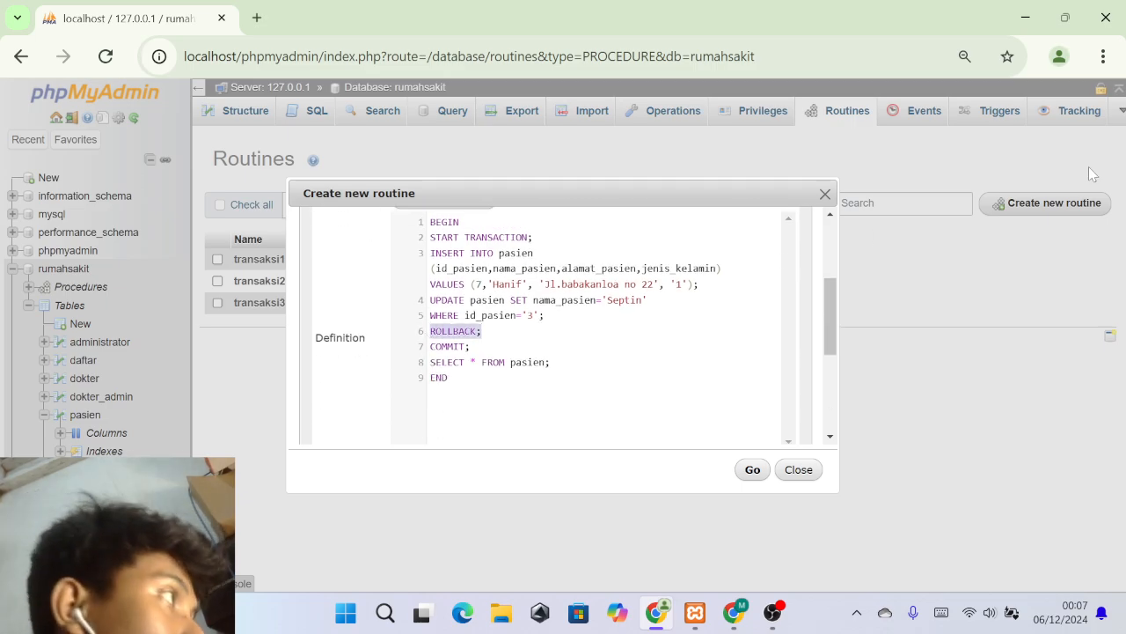
{"action": "key", "text": "BackSpace"}
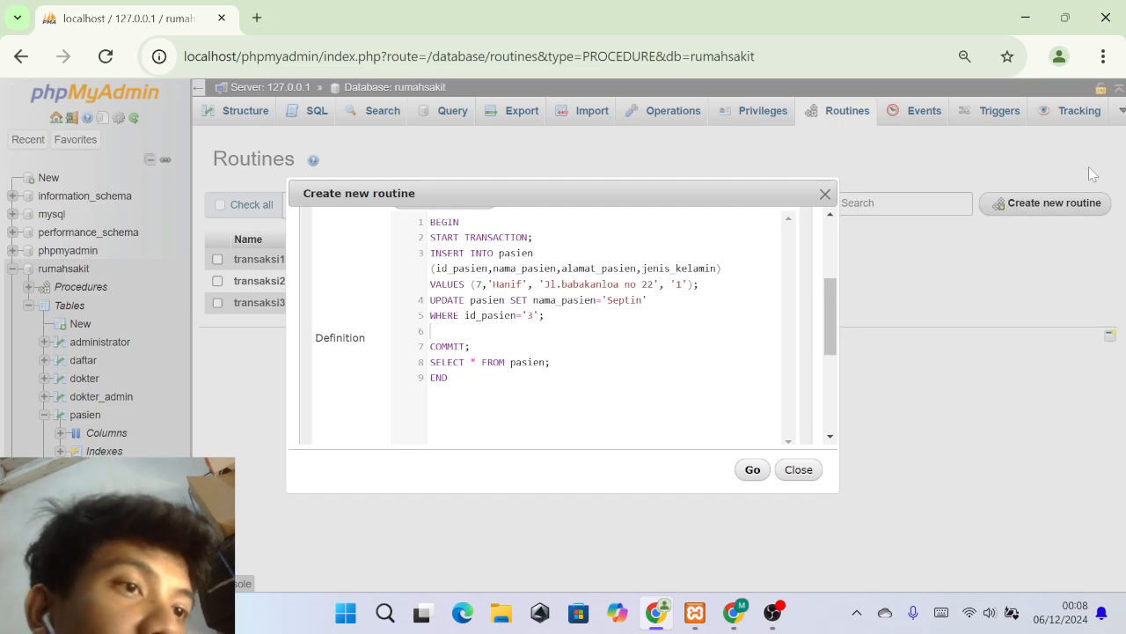
{"action": "key", "text": "BackSpace"}
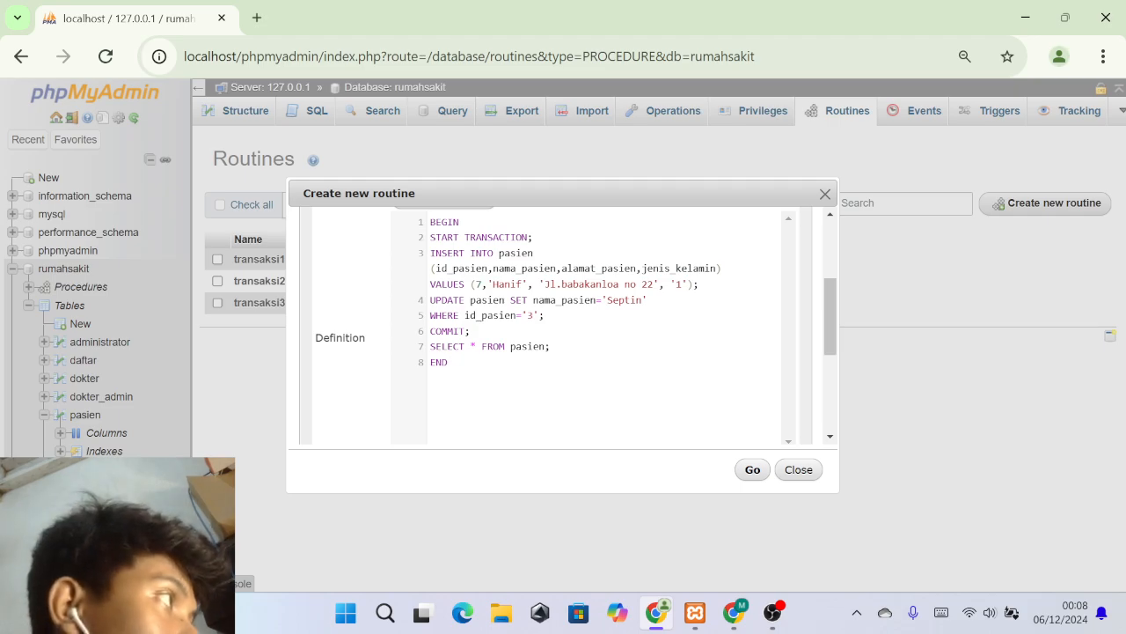
{"action": "scroll", "coordinate": [563, 326], "scroll_direction": "up", "scroll_amount": 1}
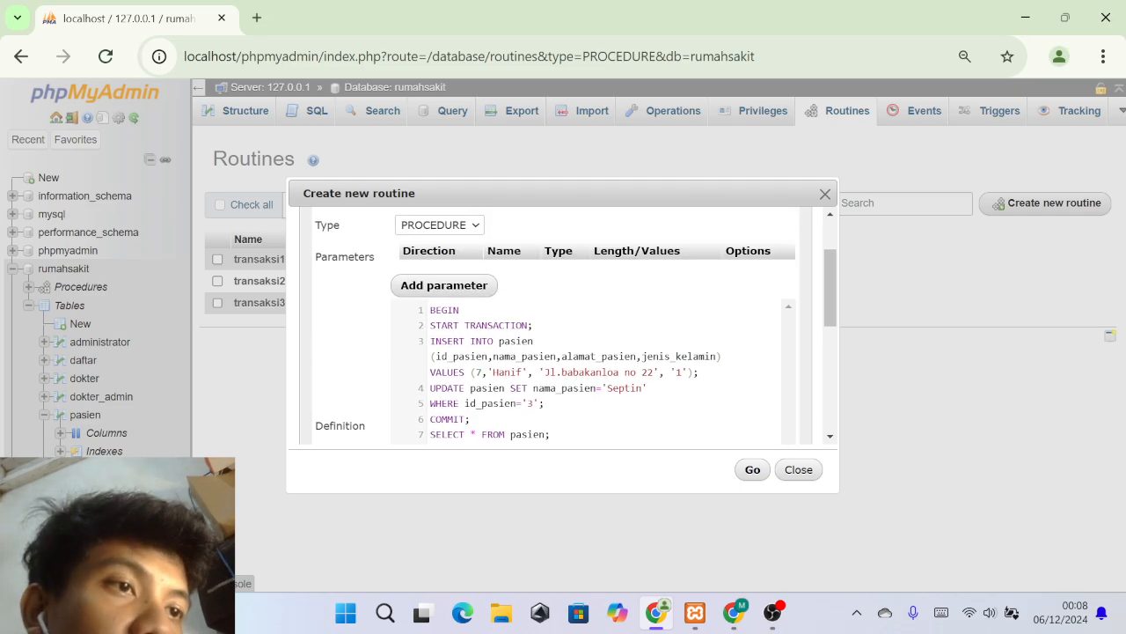
{"action": "left_click", "coordinate": [750, 469]}
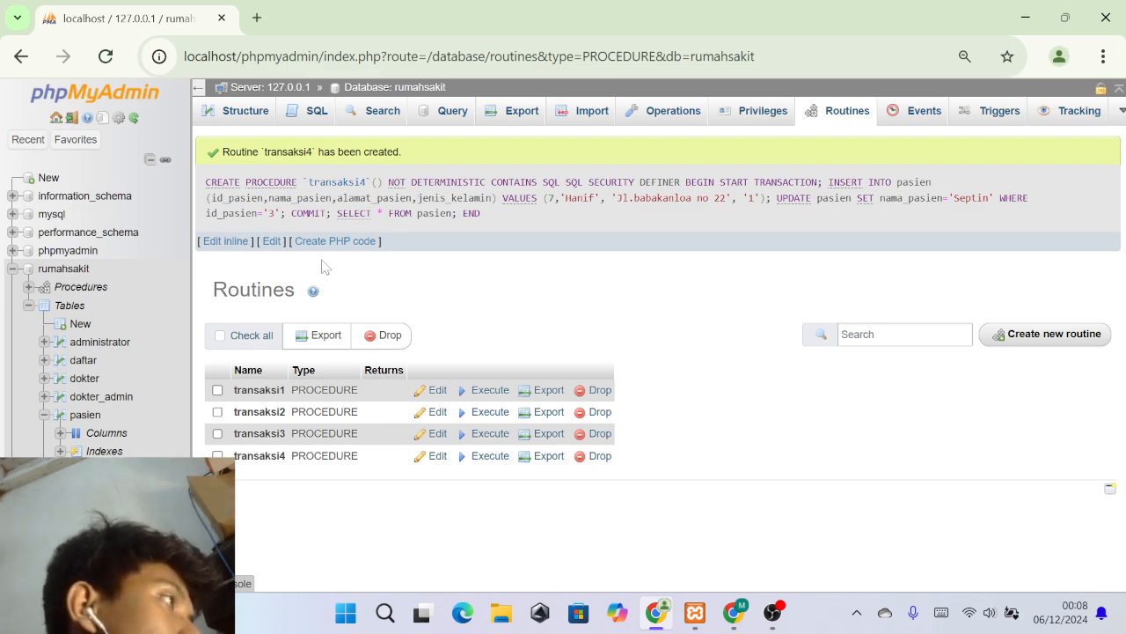
Leave the routines page for the pasien table and run the query CALL transaksi4 there.
{"action": "left_click", "coordinate": [87, 417]}
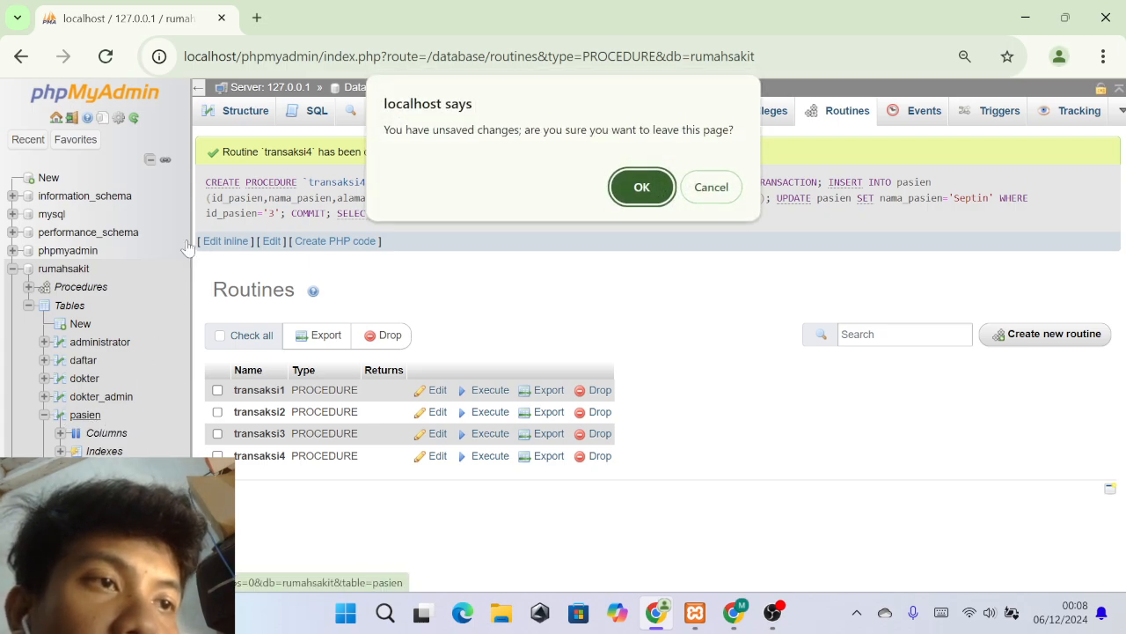
{"action": "left_click", "coordinate": [641, 186]}
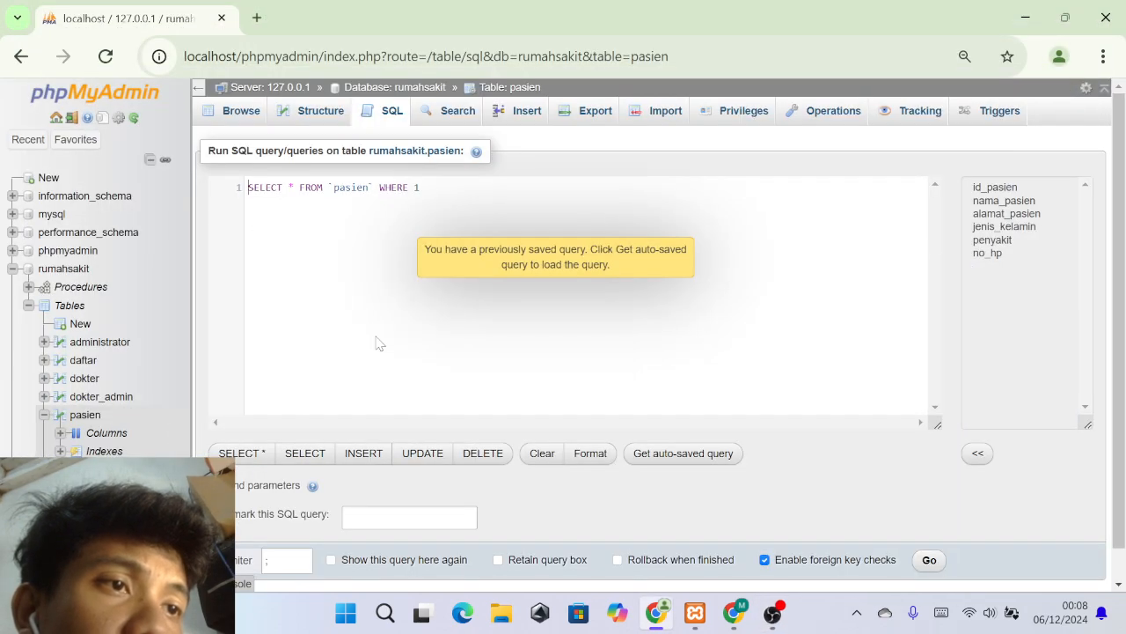
{"action": "left_click_drag", "start_coordinate": [422, 187], "coordinate": [45, 187]}
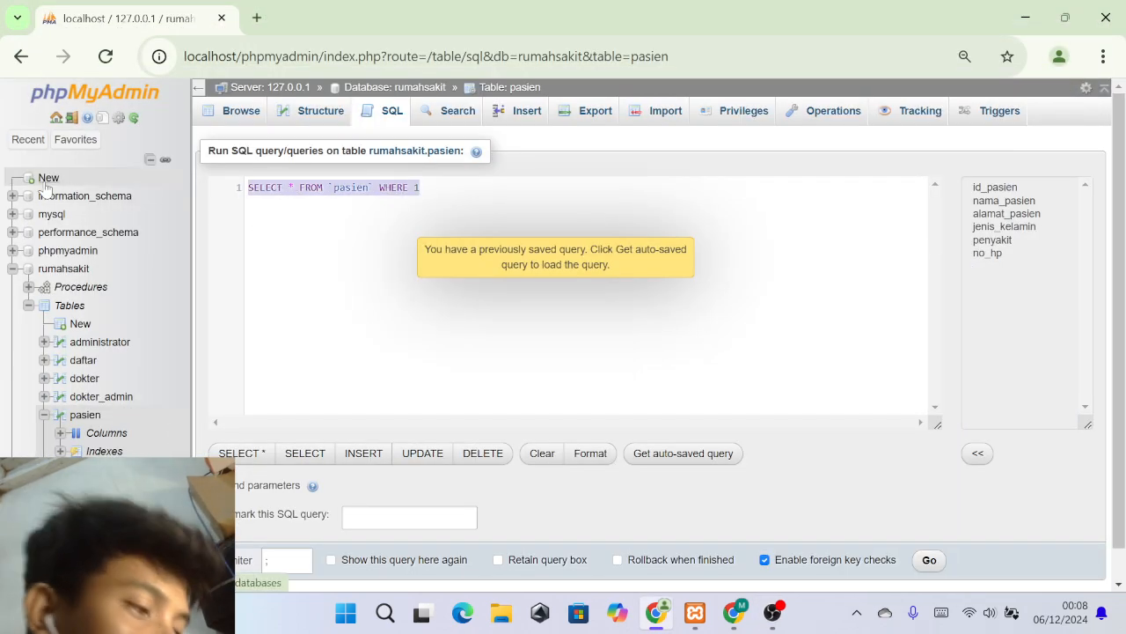
{"action": "type", "text": "CALL t"}
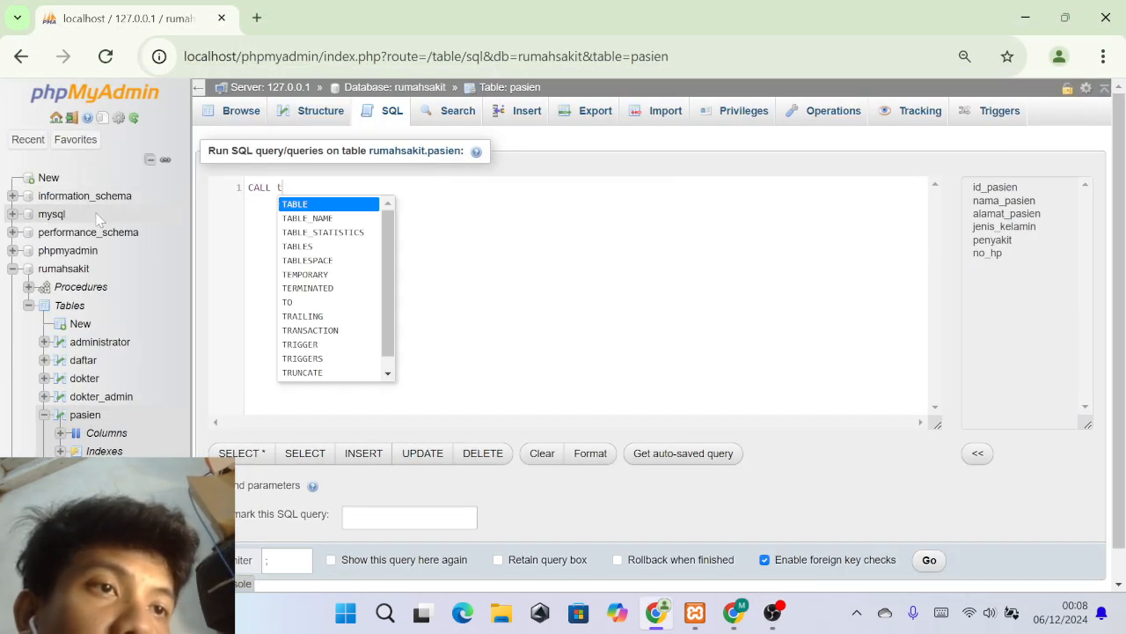
{"action": "type", "text": "ransaksi4"}
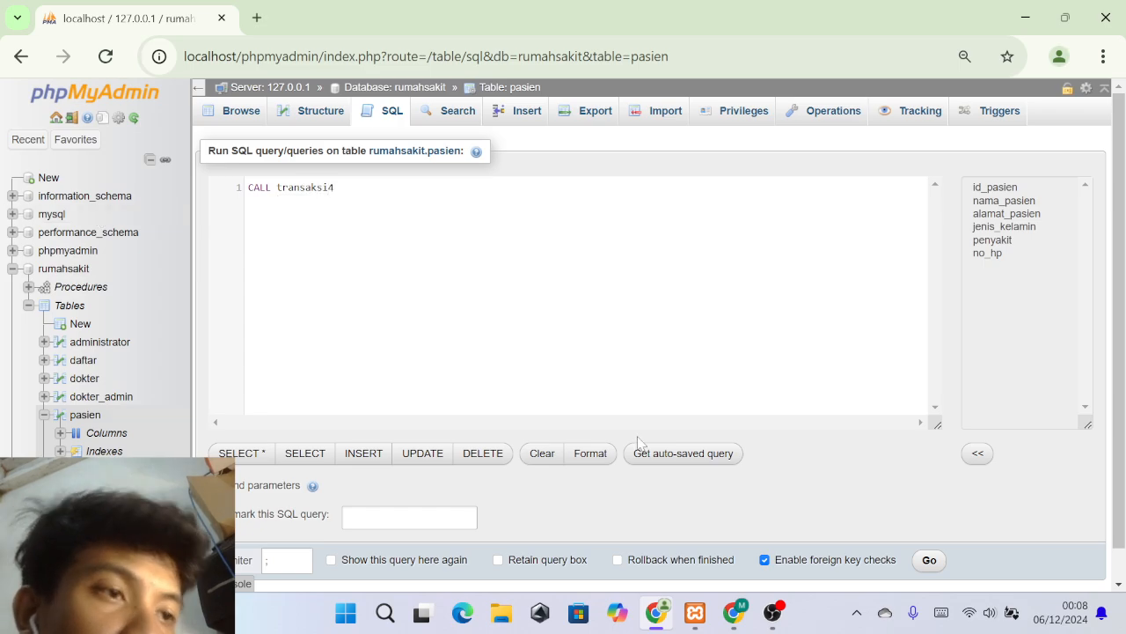
{"action": "scroll", "coordinate": [641, 448], "scroll_direction": "down", "scroll_amount": 1}
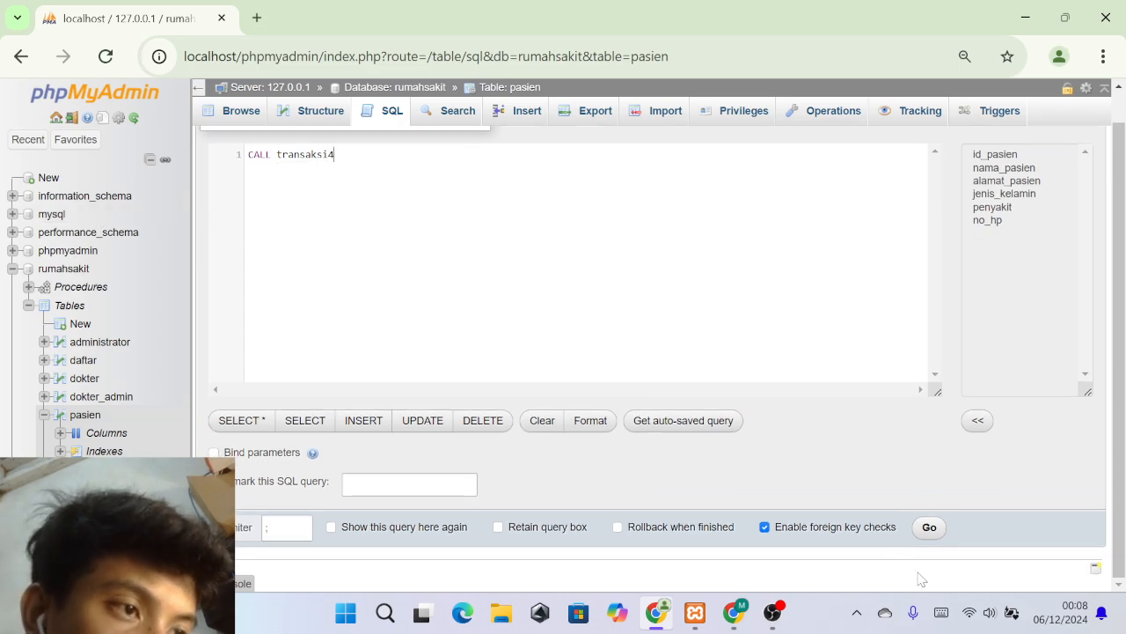
{"action": "left_click", "coordinate": [928, 528]}
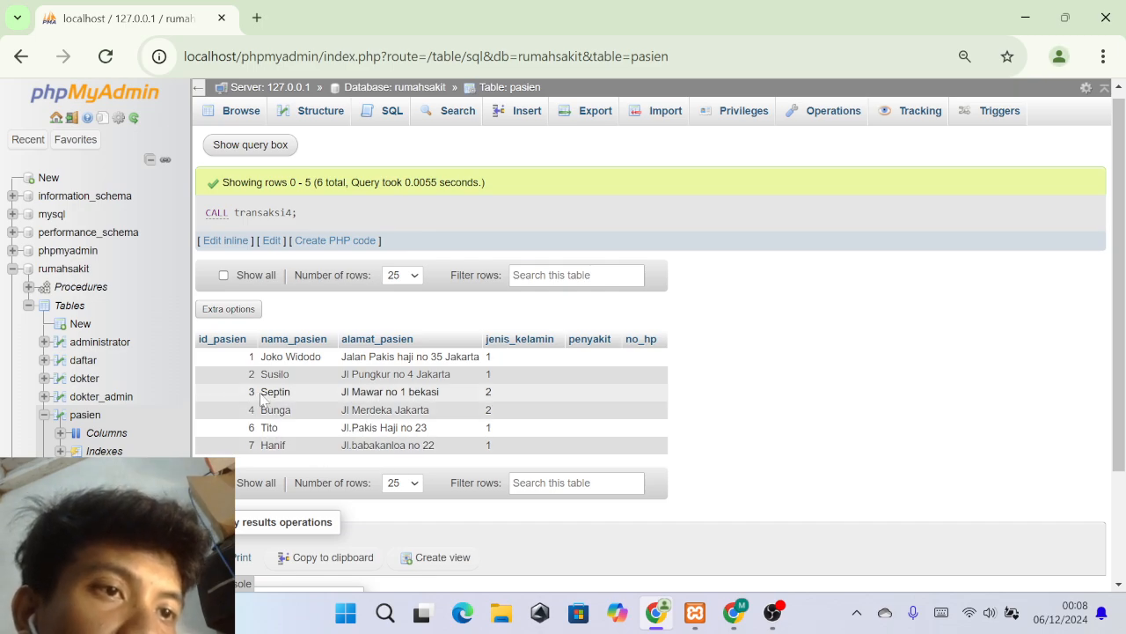
Check the rows with id_pasien 3 and 7 in the query result, and browse the pasien table.
{"action": "left_click_drag", "start_coordinate": [261, 392], "coordinate": [484, 398]}
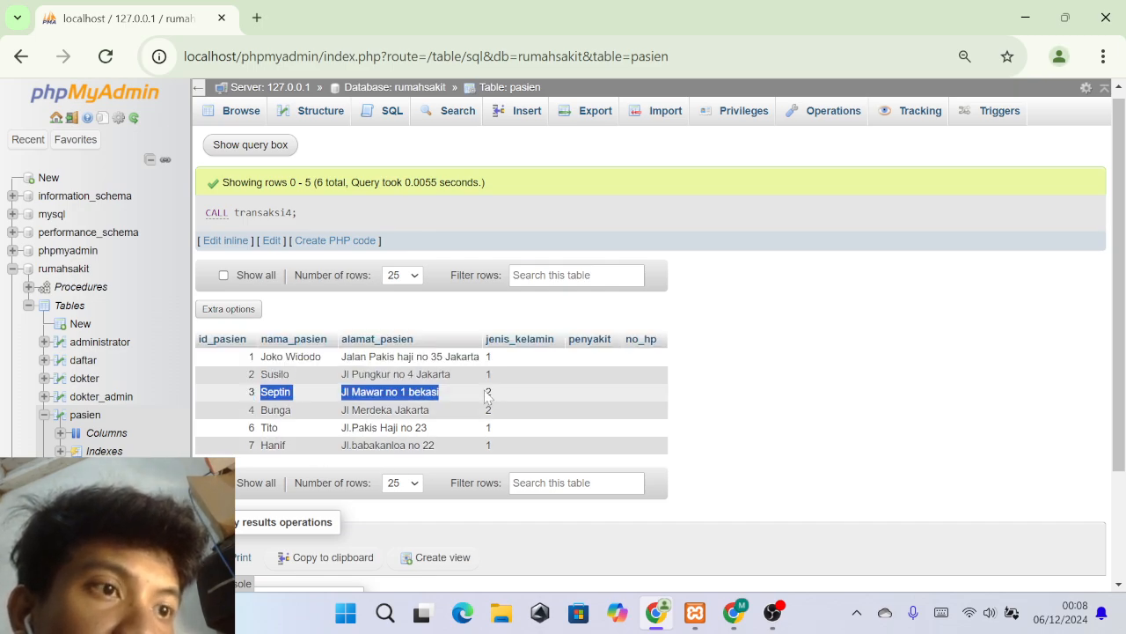
{"action": "left_click", "coordinate": [835, 402]}
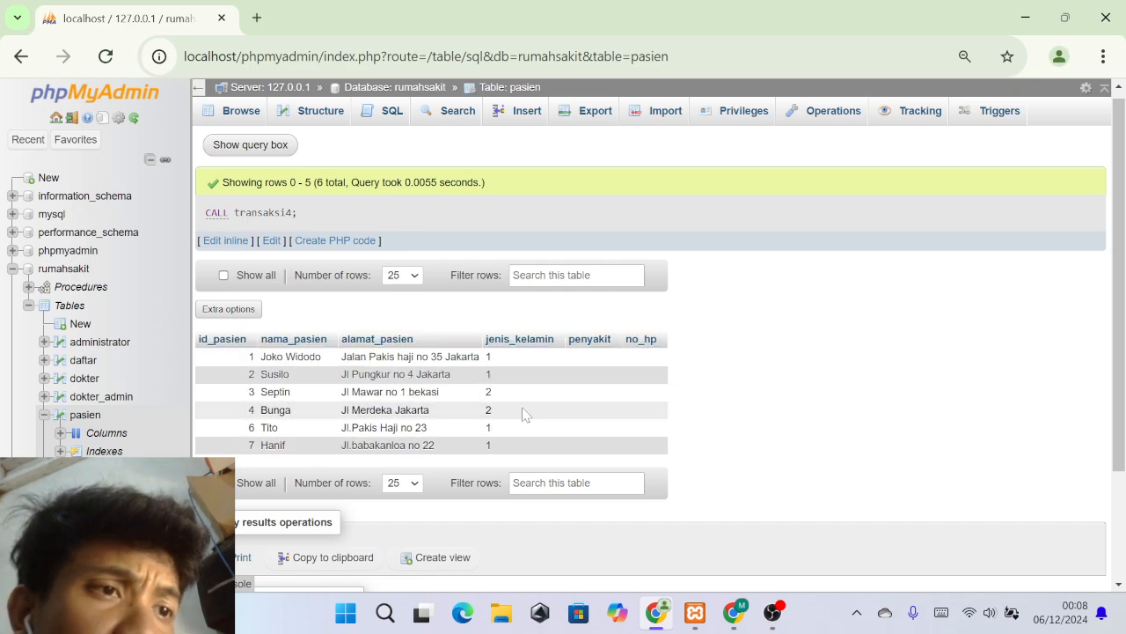
{"action": "left_click_drag", "start_coordinate": [366, 394], "coordinate": [402, 393]}
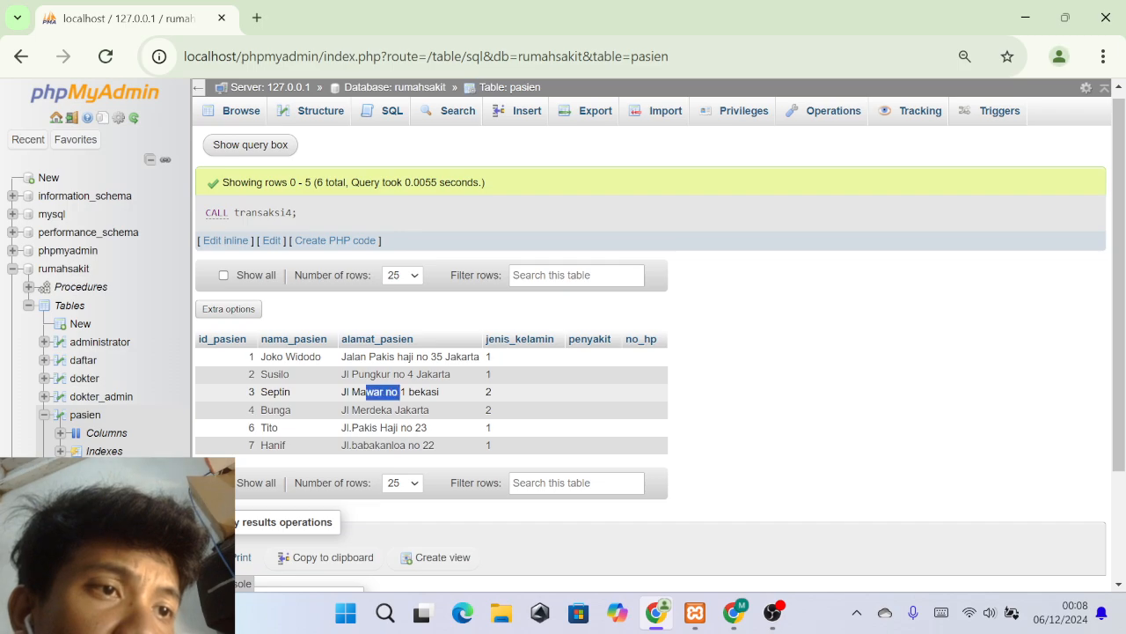
{"action": "left_click", "coordinate": [403, 393]}
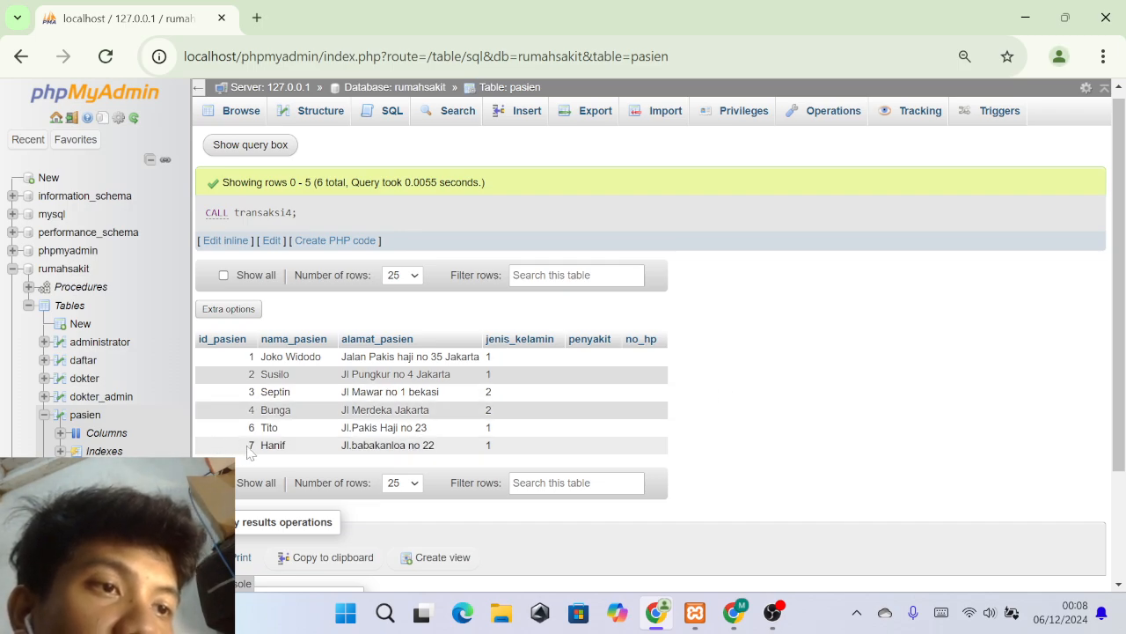
{"action": "left_click_drag", "start_coordinate": [250, 451], "coordinate": [407, 447]}
{"action": "left_click", "coordinate": [406, 447]}
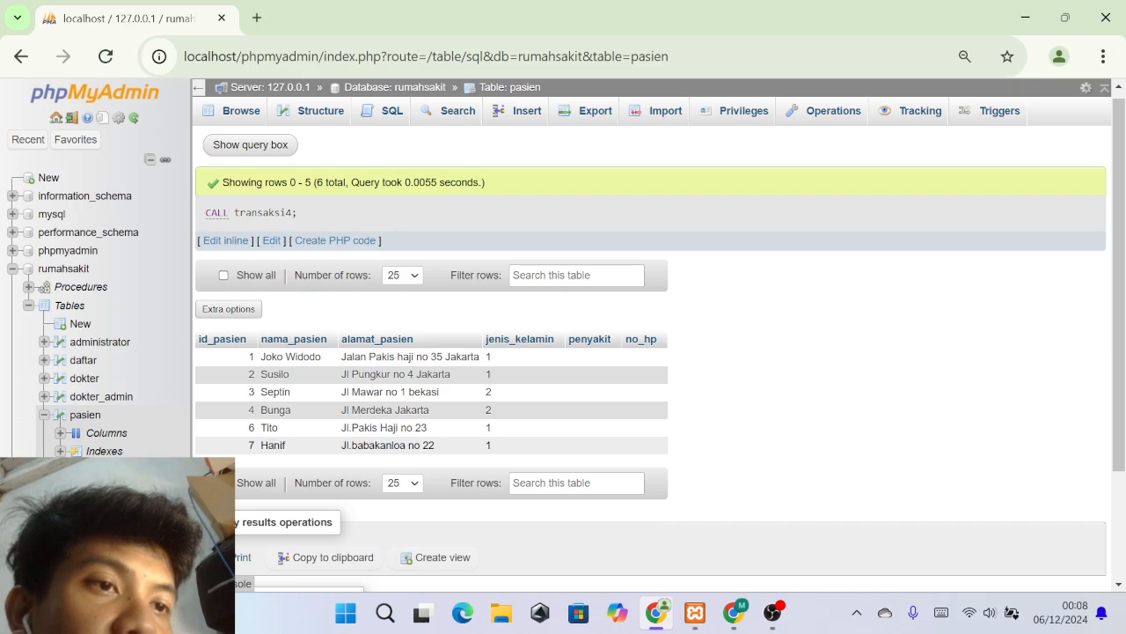
{"action": "left_click_drag", "start_coordinate": [261, 447], "coordinate": [269, 447]}
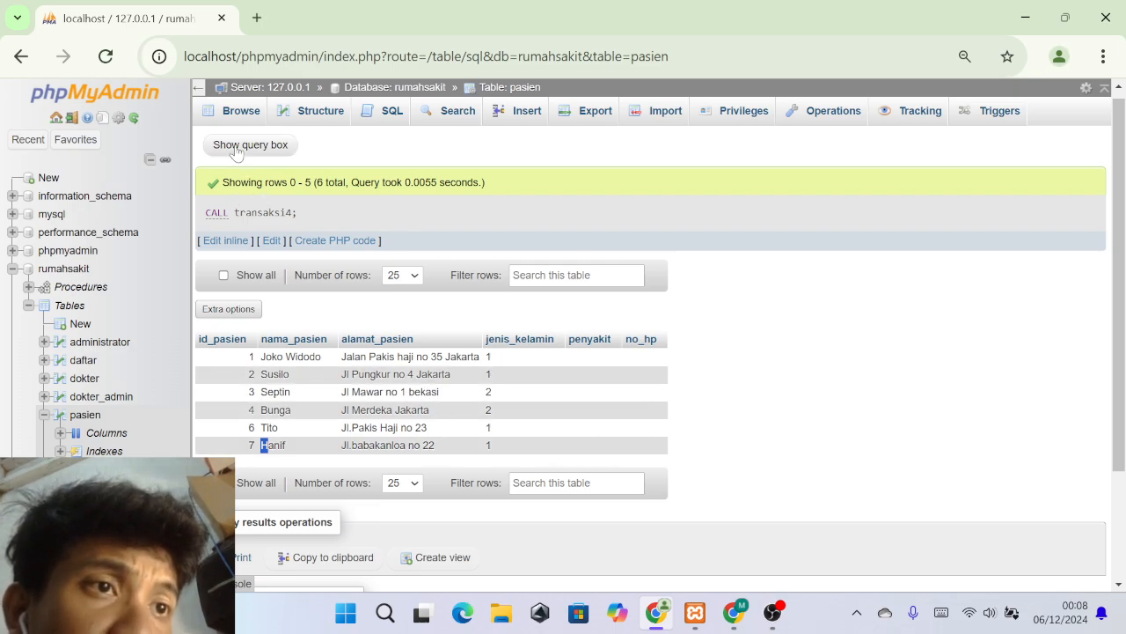
{"action": "left_click", "coordinate": [76, 290]}
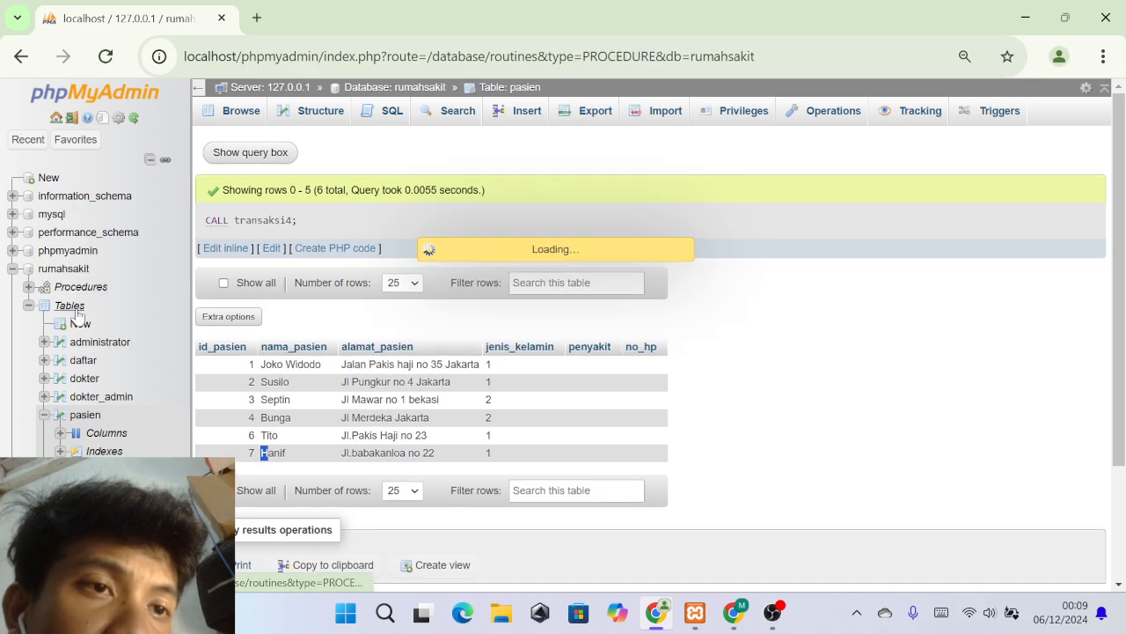
{"action": "left_click", "coordinate": [81, 415]}
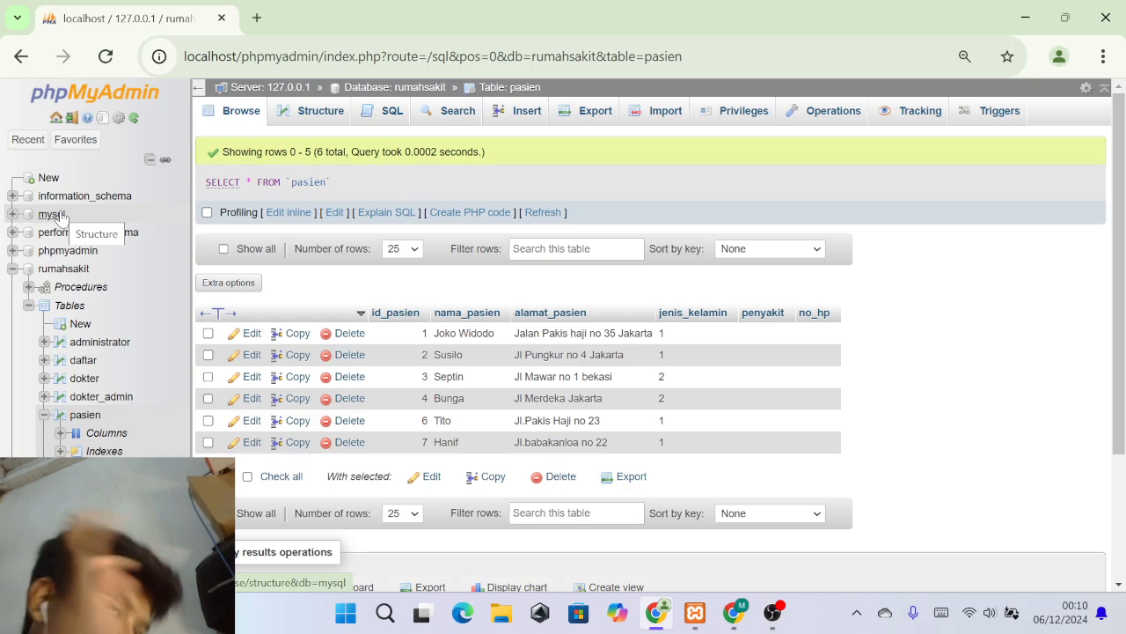
Switch to the USA_Panduan_Prak_T3-2_MSIM4206.pdf guide and read the Trigger section up to the obat and transaksi_obat table definitions.
{"action": "left_click", "coordinate": [734, 612]}
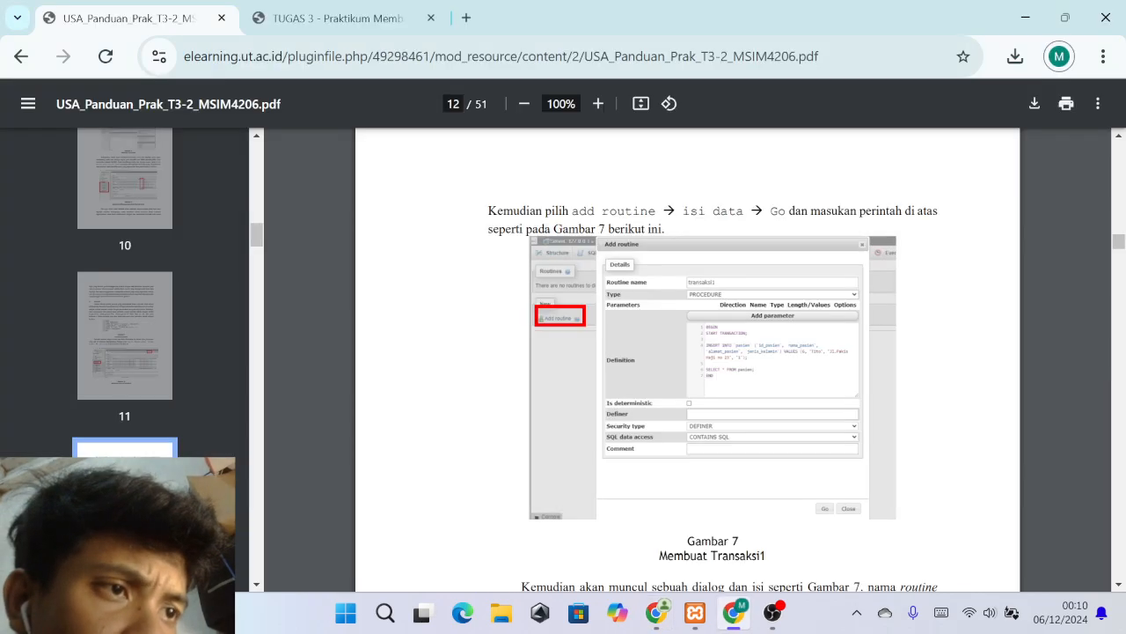
{"action": "scroll", "coordinate": [675, 465], "scroll_direction": "down", "scroll_amount": 10}
{"action": "scroll", "coordinate": [676, 464], "scroll_direction": "down", "scroll_amount": 20}
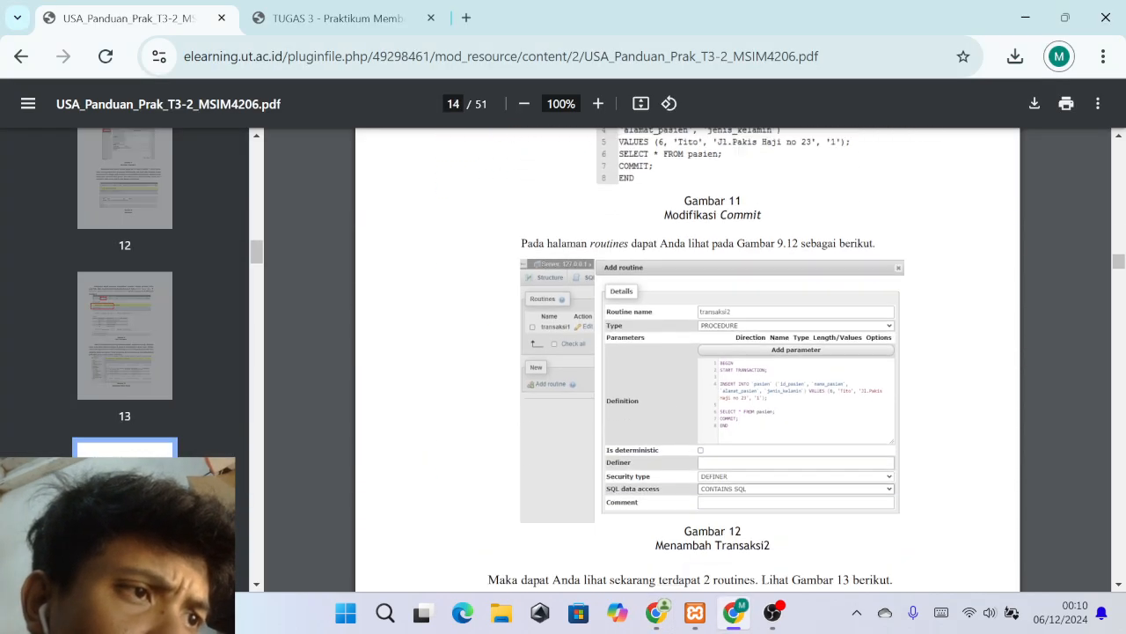
{"action": "scroll", "coordinate": [717, 426], "scroll_direction": "down", "scroll_amount": 20}
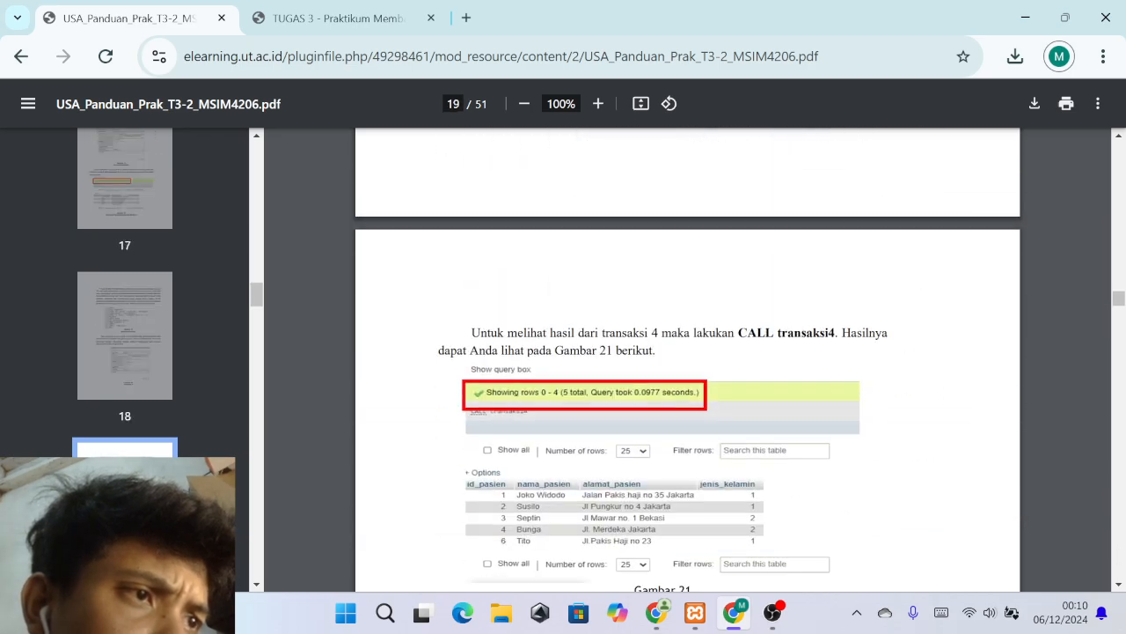
{"action": "scroll", "coordinate": [688, 359], "scroll_direction": "down", "scroll_amount": 10}
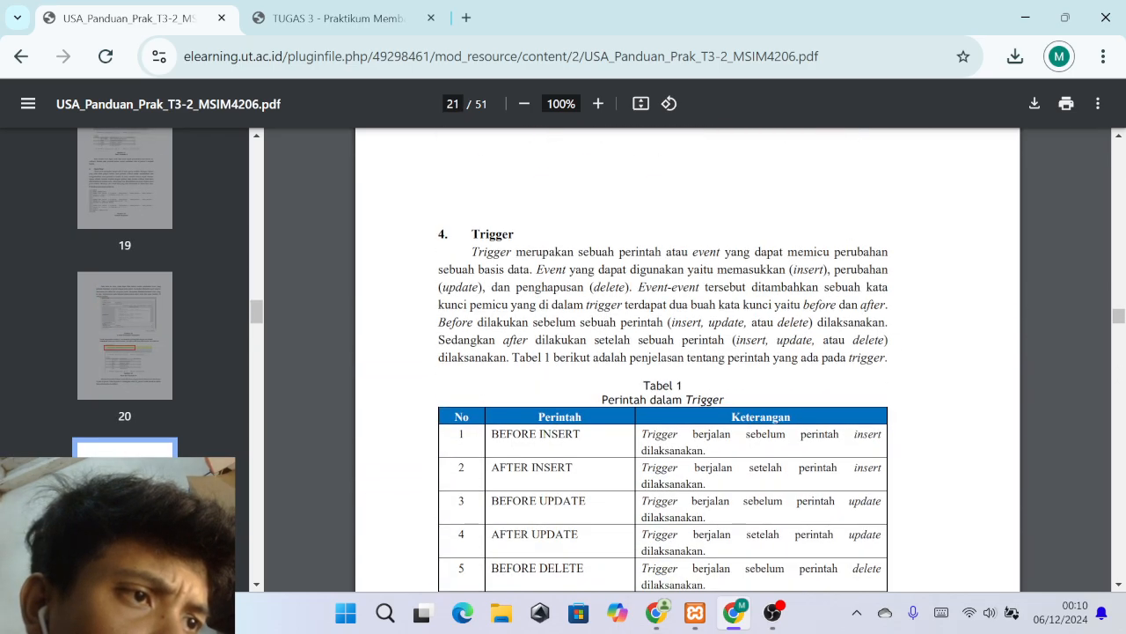
{"action": "scroll", "coordinate": [687, 359], "scroll_direction": "up", "scroll_amount": 2}
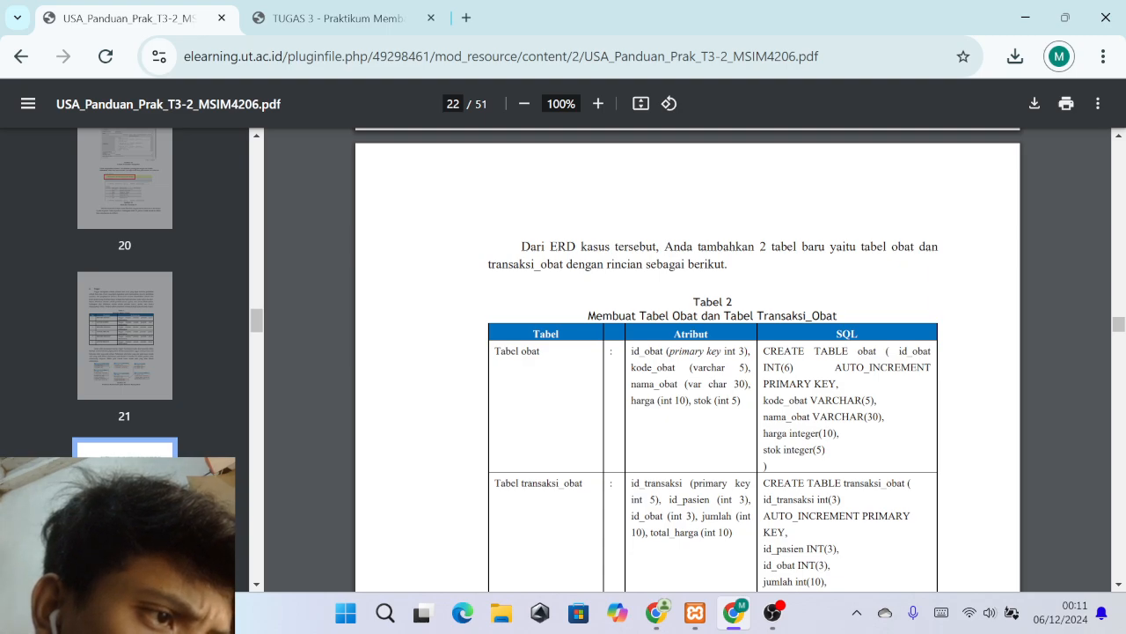
Read the guide's instructions on adding the two new tables to the designer and relating them to the existing tables.
{"action": "scroll", "coordinate": [801, 435], "scroll_direction": "down", "scroll_amount": 4}
{"action": "scroll", "coordinate": [801, 436], "scroll_direction": "down", "scroll_amount": 6}
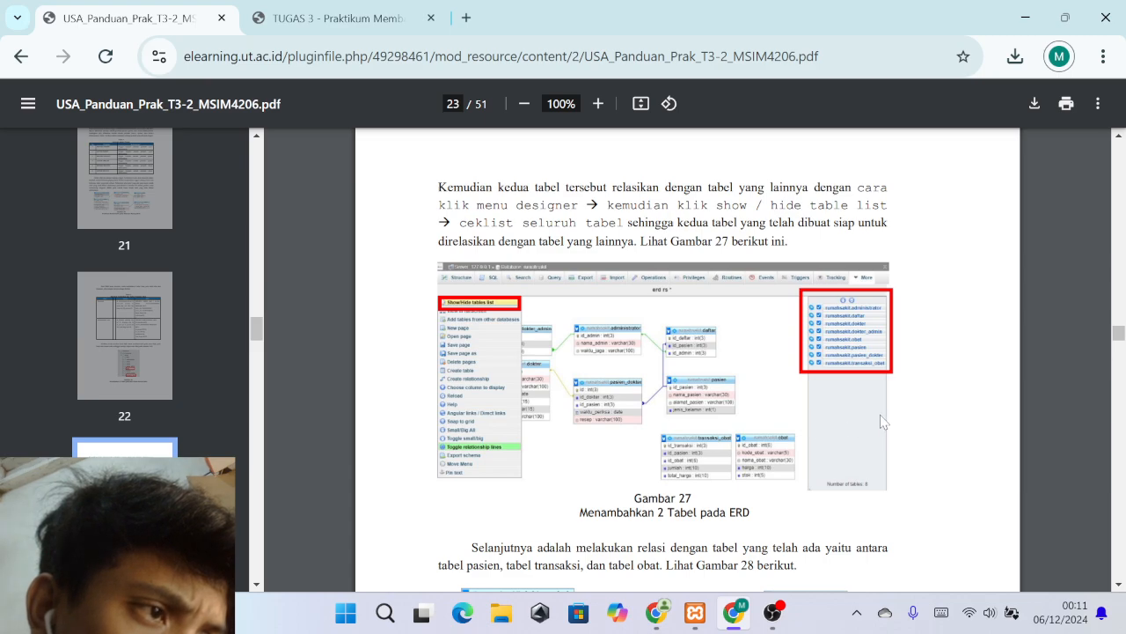
{"action": "scroll", "coordinate": [885, 420], "scroll_direction": "down", "scroll_amount": 2}
{"action": "scroll", "coordinate": [887, 421], "scroll_direction": "up", "scroll_amount": 2}
{"action": "left_click", "coordinate": [774, 612]}
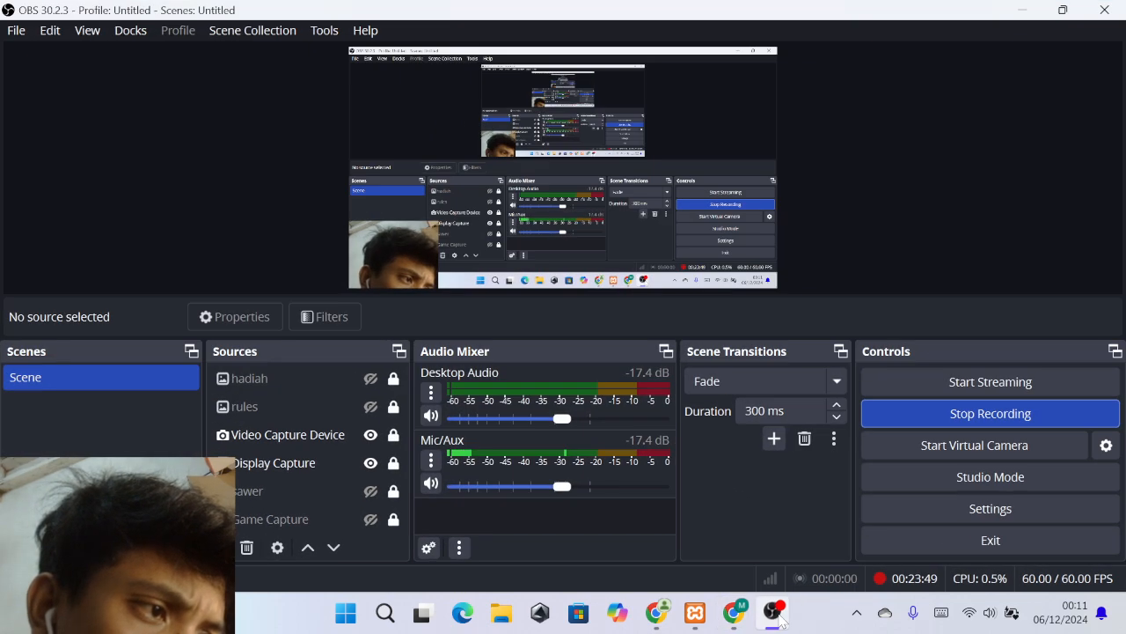
{"action": "left_click", "coordinate": [776, 613]}
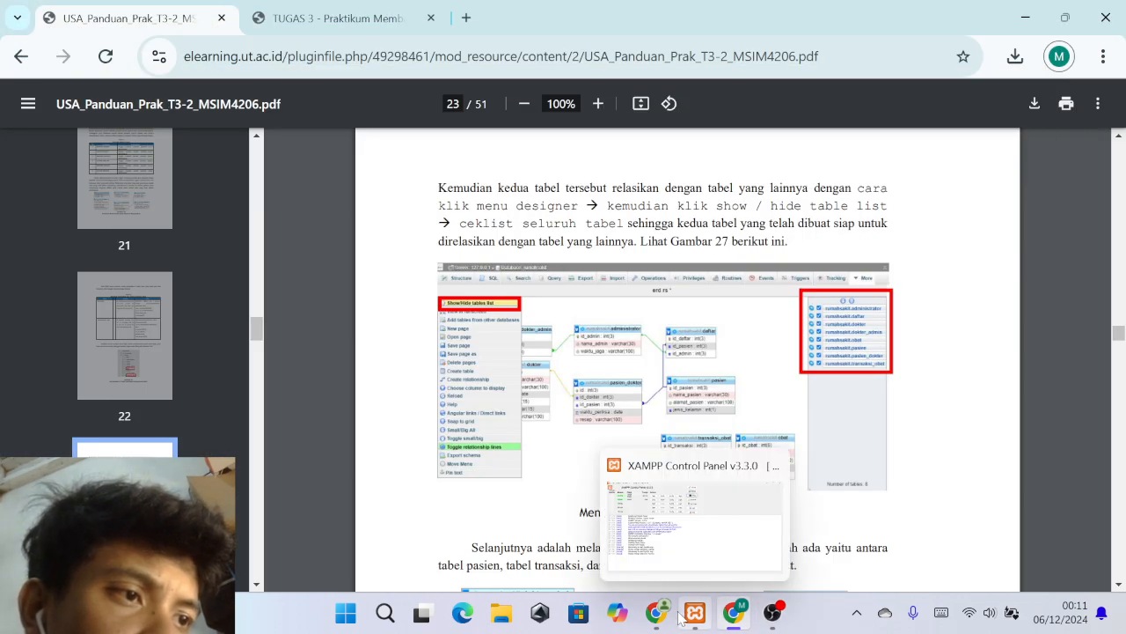
Switch to phpMyAdmin and open the rumahsakit database with its SQL query editor.
{"action": "mouse_move", "coordinate": [657, 616]}
{"action": "left_click", "coordinate": [651, 514]}
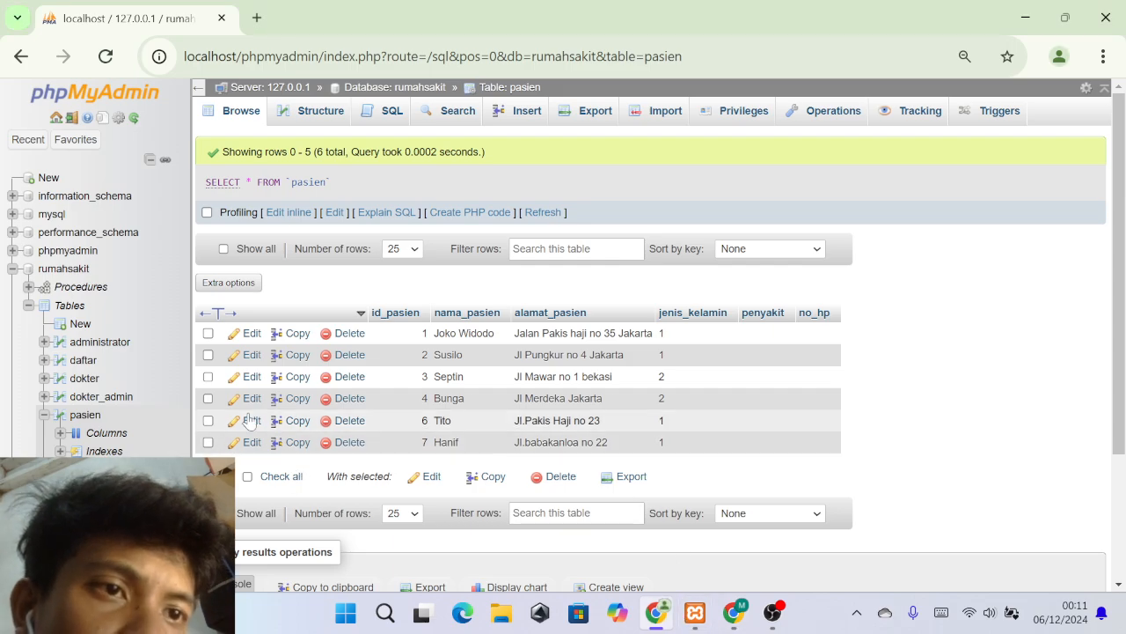
{"action": "left_click", "coordinate": [62, 271]}
{"action": "scroll", "coordinate": [264, 361], "scroll_direction": "down", "scroll_amount": 1}
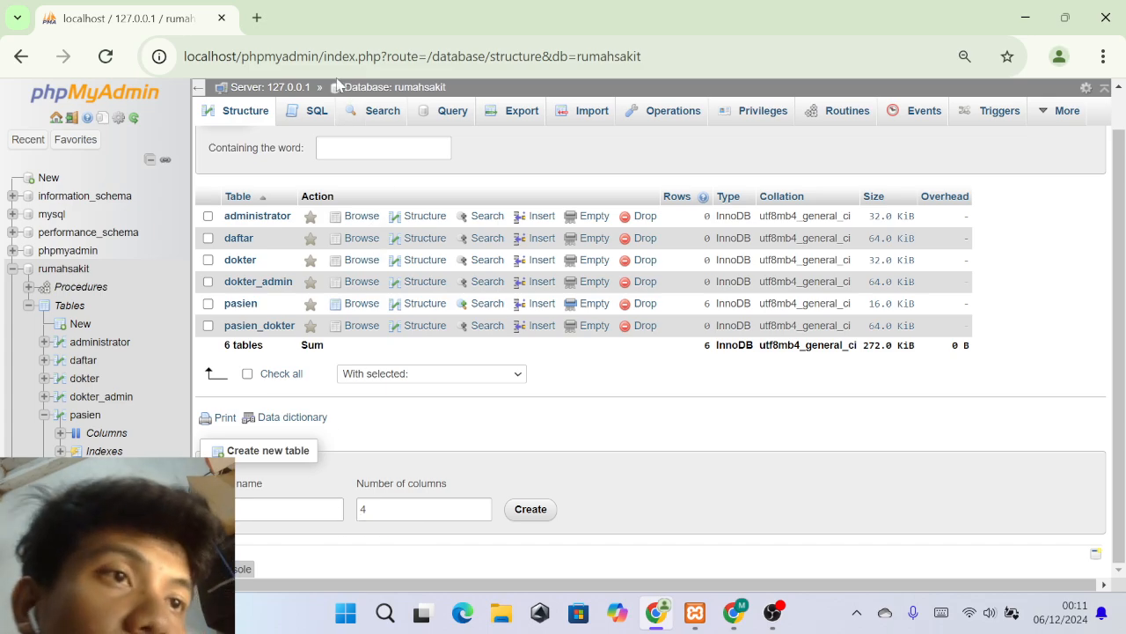
{"action": "left_click", "coordinate": [315, 110]}
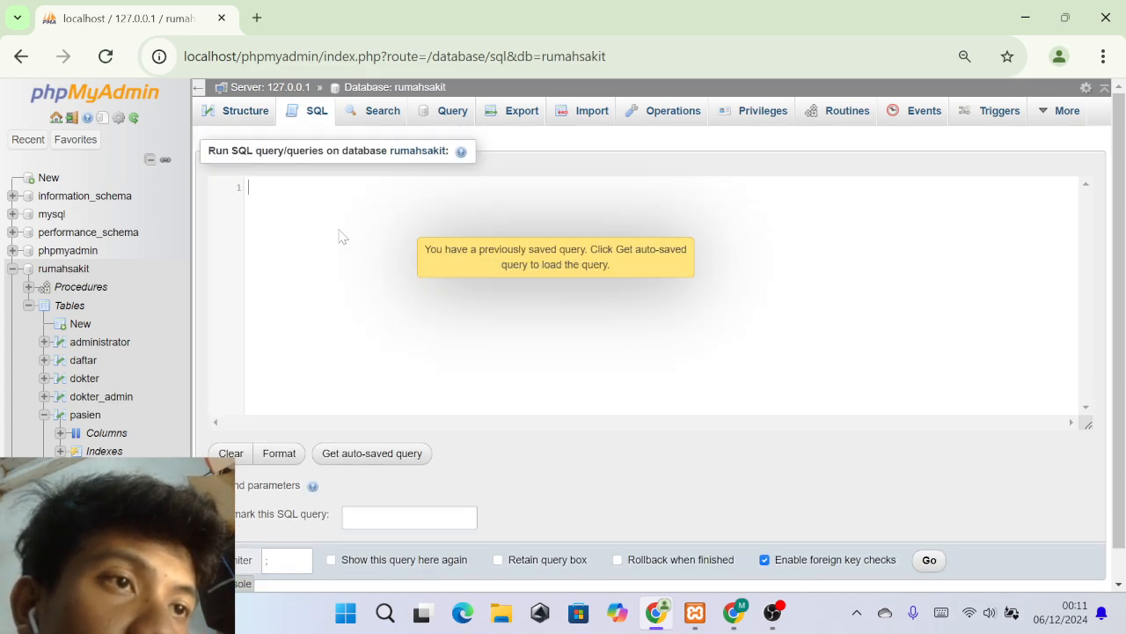
Switch to the PDF guide and read from the obat table definition through the sample obat data to the tg_jual trigger code.
{"action": "left_click", "coordinate": [733, 611]}
{"action": "scroll", "coordinate": [735, 480], "scroll_direction": "up", "scroll_amount": 10}
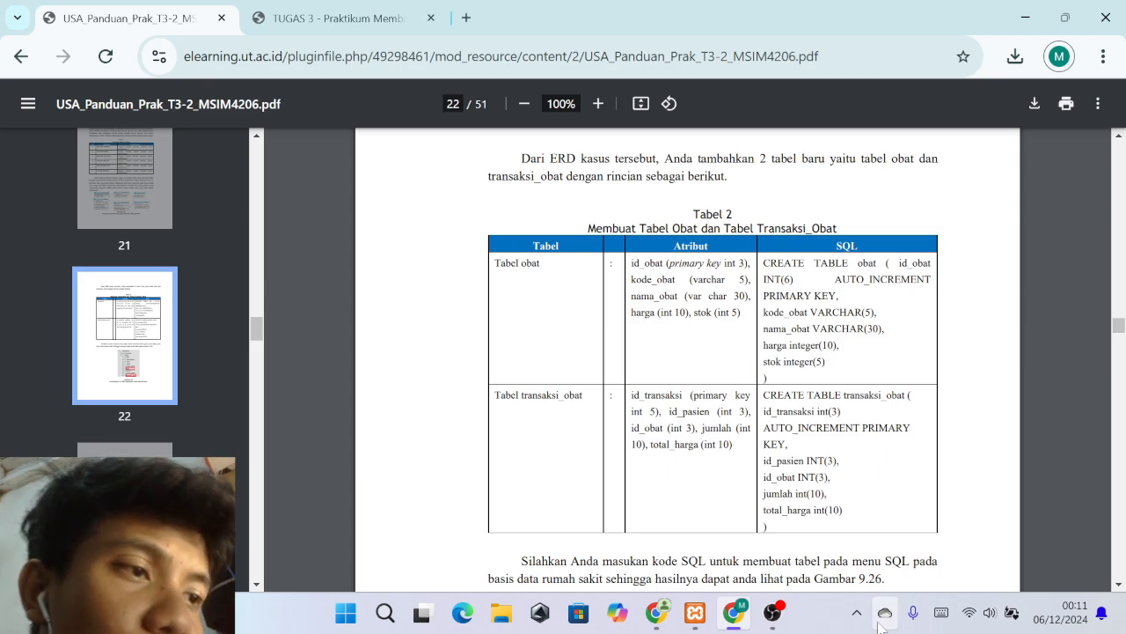
{"action": "left_click", "coordinate": [696, 623]}
{"action": "left_click", "coordinate": [696, 619]}
{"action": "scroll", "coordinate": [688, 359], "scroll_direction": "down", "scroll_amount": 5}
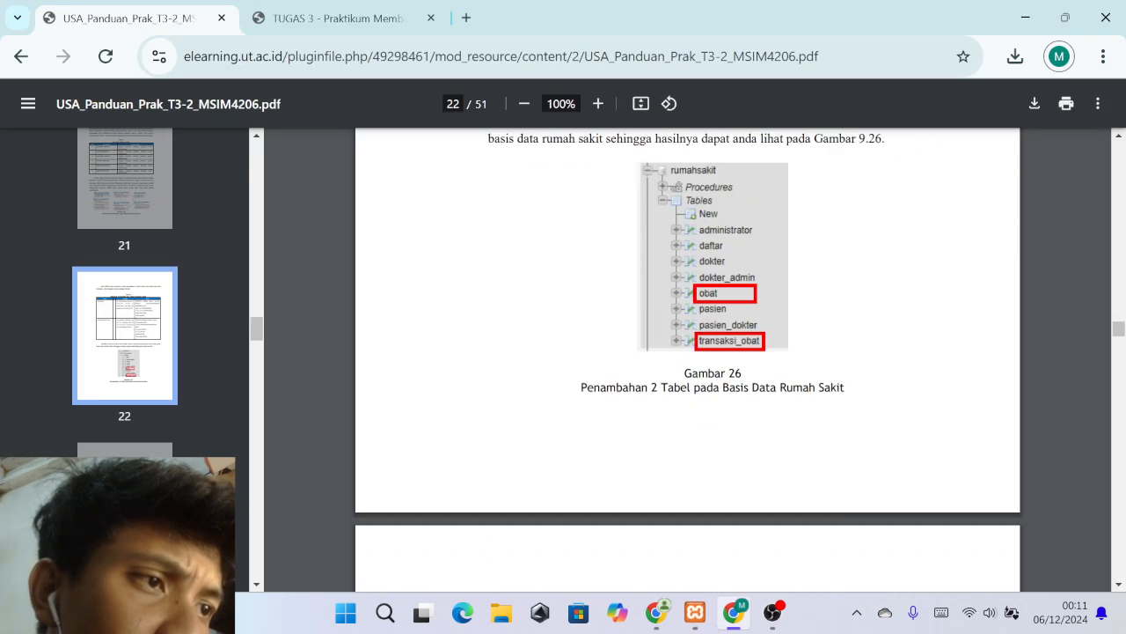
{"action": "scroll", "coordinate": [687, 359], "scroll_direction": "down", "scroll_amount": 4}
{"action": "scroll", "coordinate": [687, 359], "scroll_direction": "down", "scroll_amount": 15}
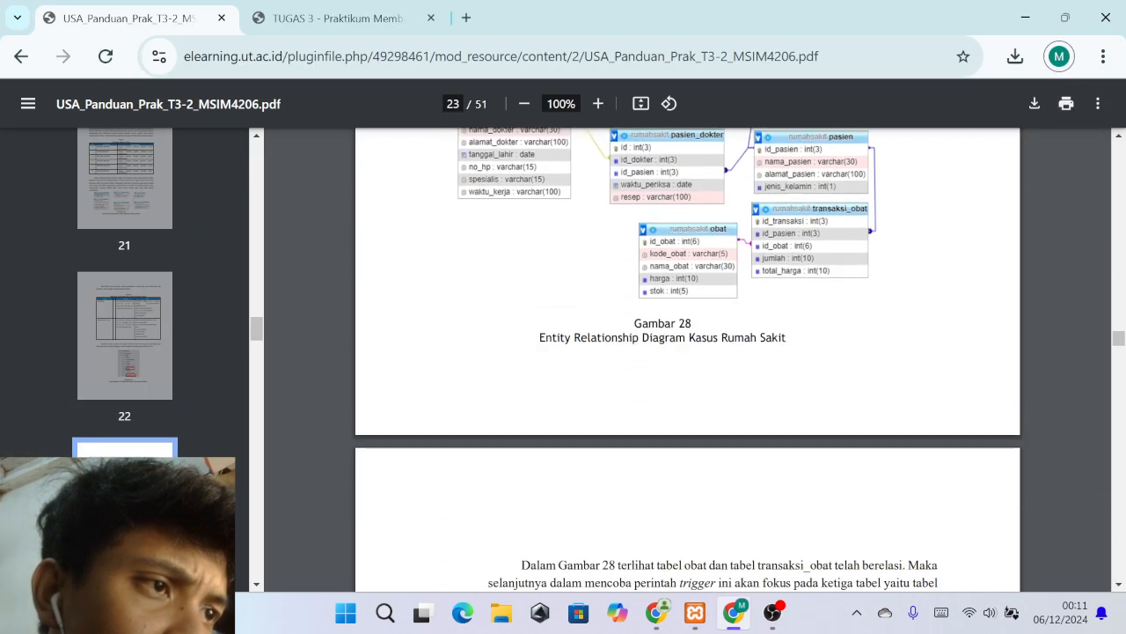
{"action": "scroll", "coordinate": [688, 359], "scroll_direction": "down", "scroll_amount": 4}
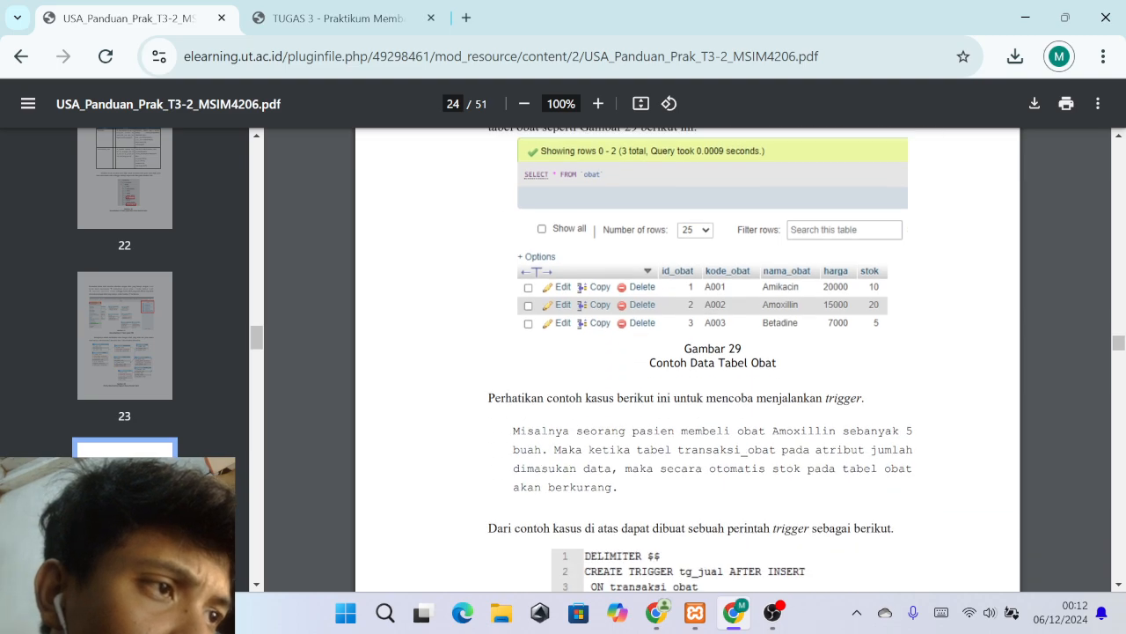
{"action": "scroll", "coordinate": [687, 359], "scroll_direction": "down", "scroll_amount": 4}
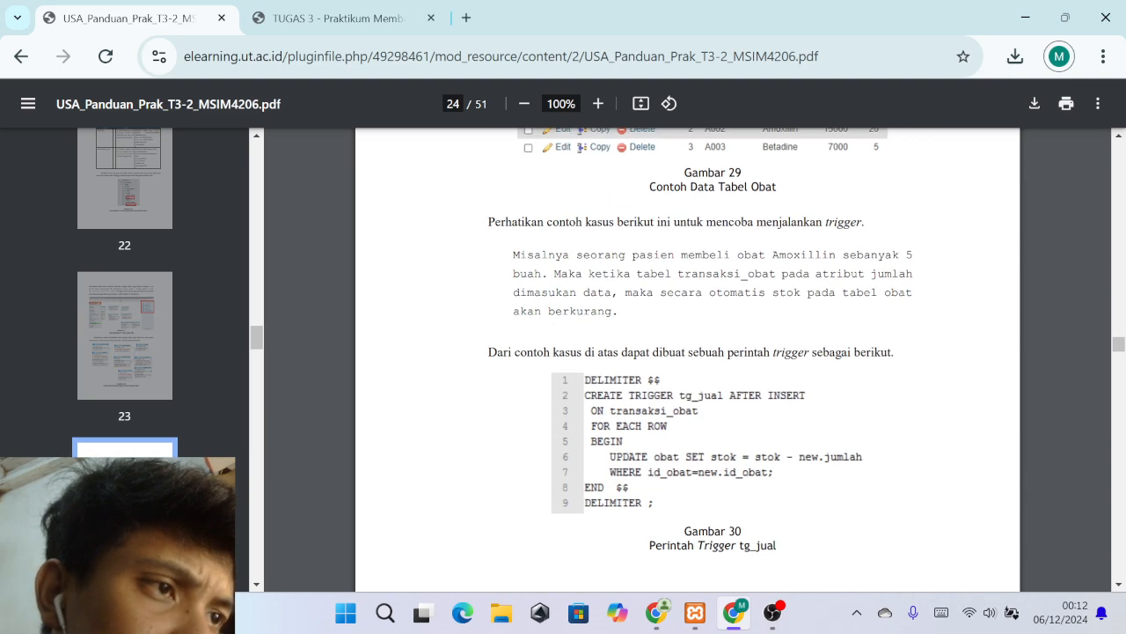
{"action": "scroll", "coordinate": [721, 382], "scroll_direction": "down", "scroll_amount": 12}
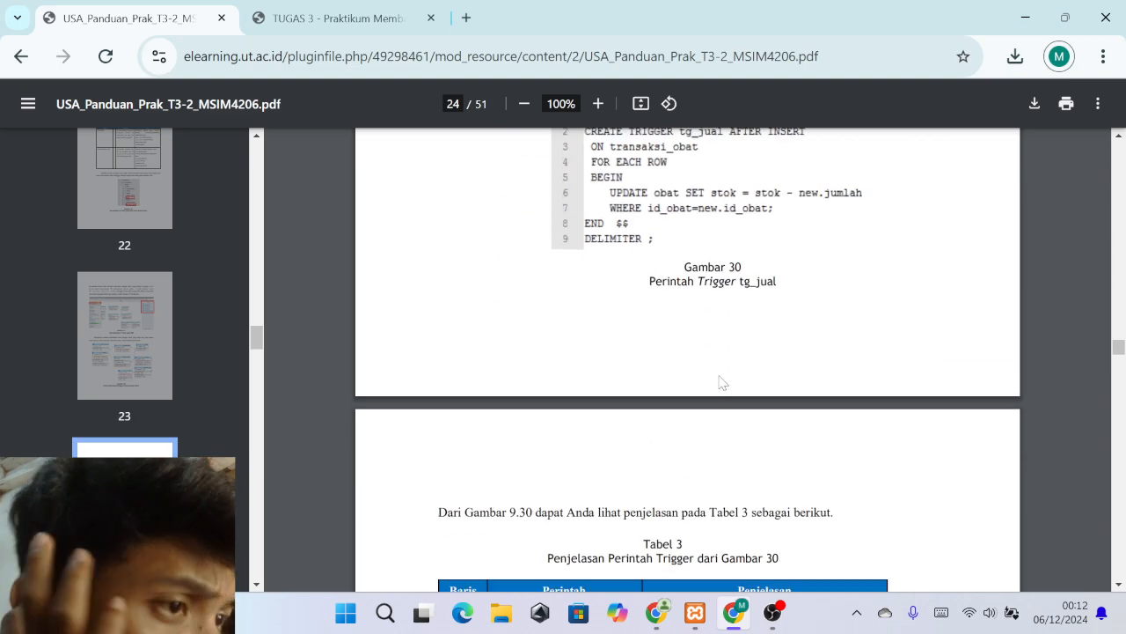
{"action": "scroll", "coordinate": [766, 584], "scroll_direction": "up", "scroll_amount": 20}
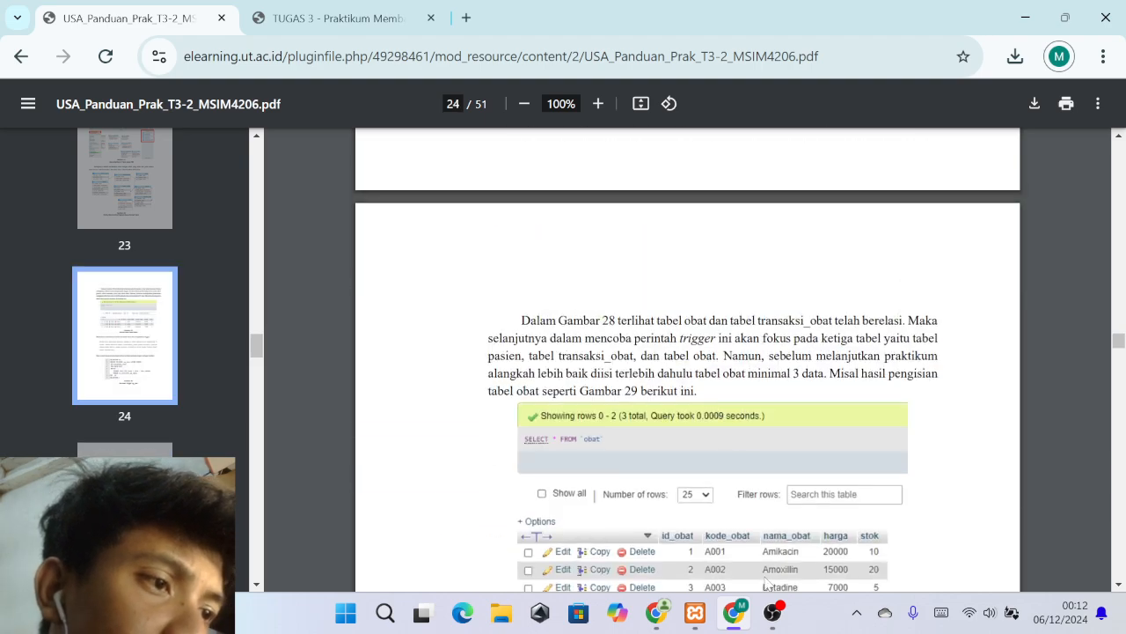
Switch back to phpMyAdmin and start a new table named obat with 5 columns in the rumahsakit database.
{"action": "left_click", "coordinate": [694, 614]}
{"action": "left_click", "coordinate": [692, 614]}
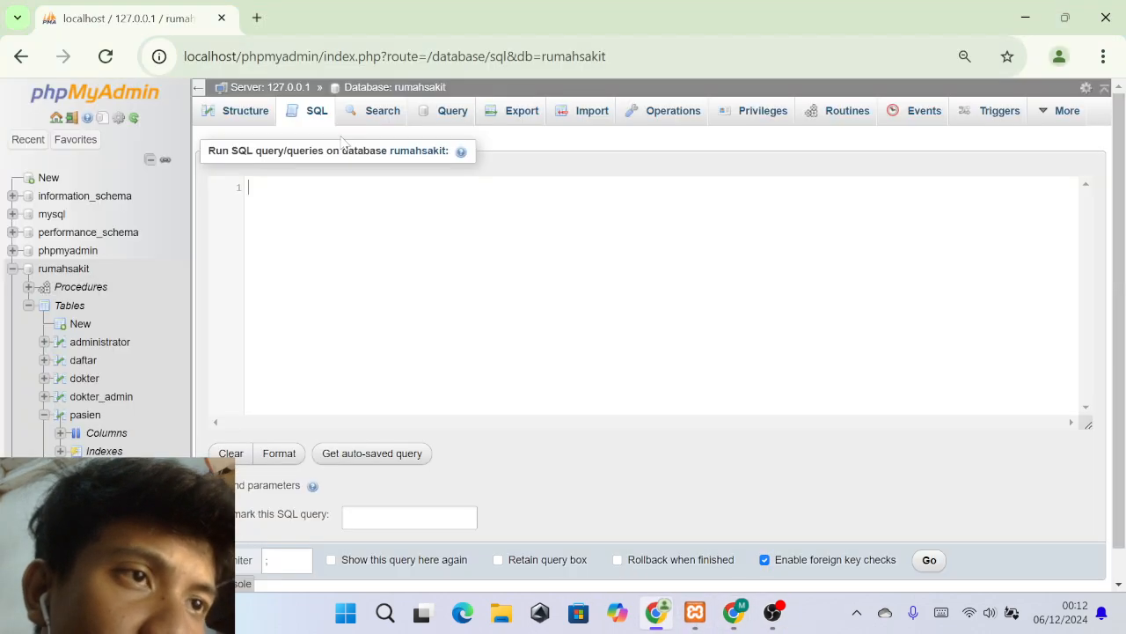
{"action": "left_click", "coordinate": [249, 115]}
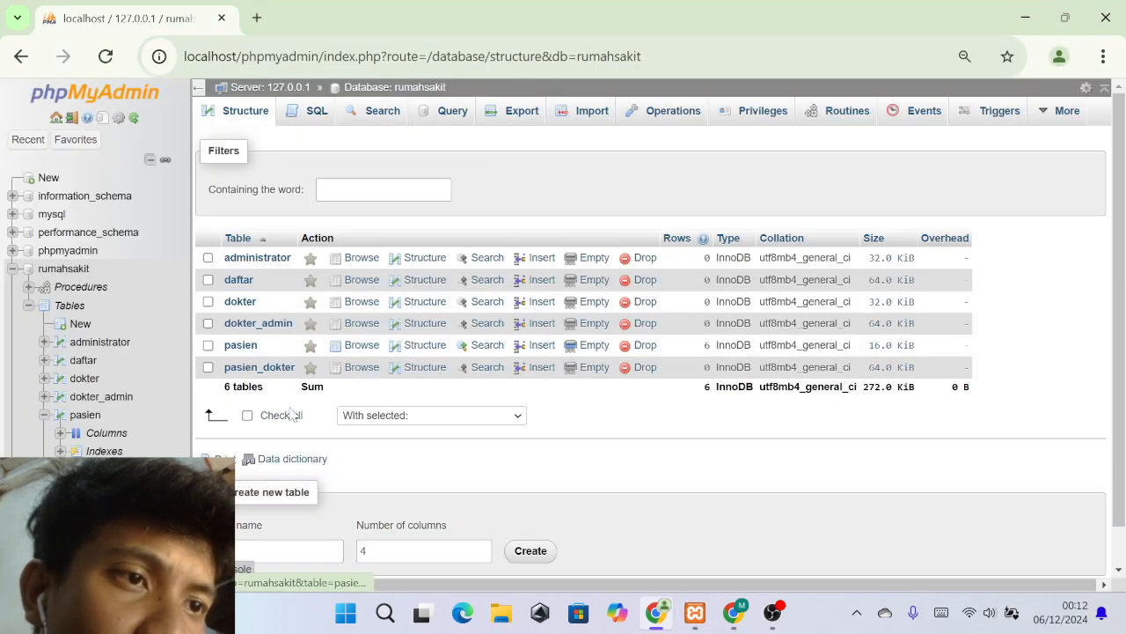
{"action": "scroll", "coordinate": [352, 308], "scroll_direction": "down", "scroll_amount": 1}
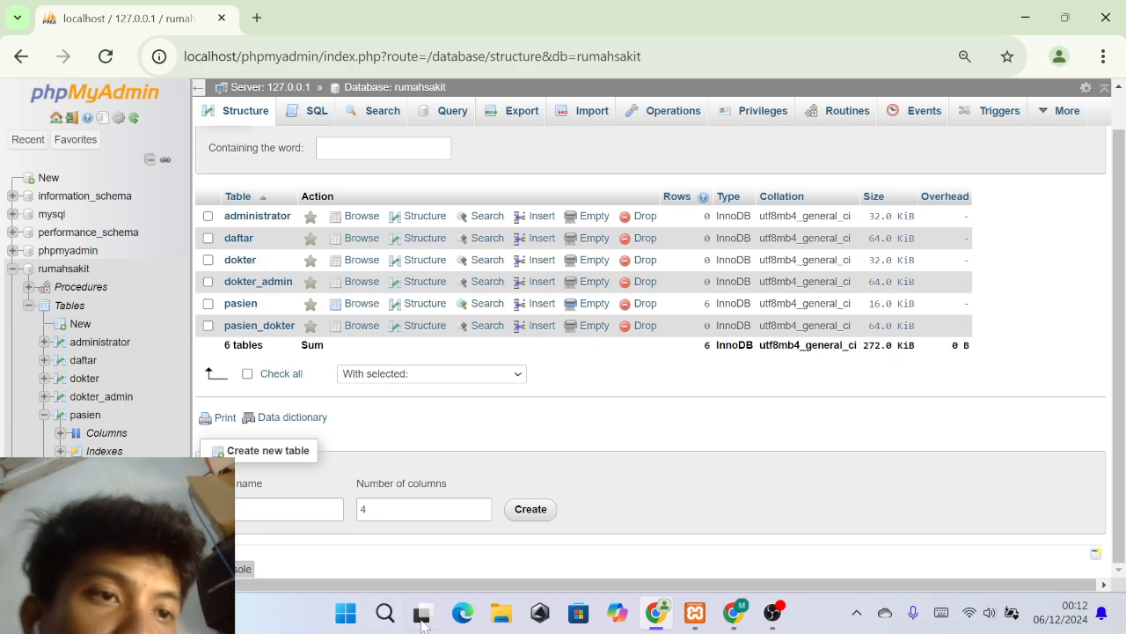
{"action": "left_click_drag", "start_coordinate": [417, 513], "coordinate": [339, 527]}
{"action": "type", "text": "5"}
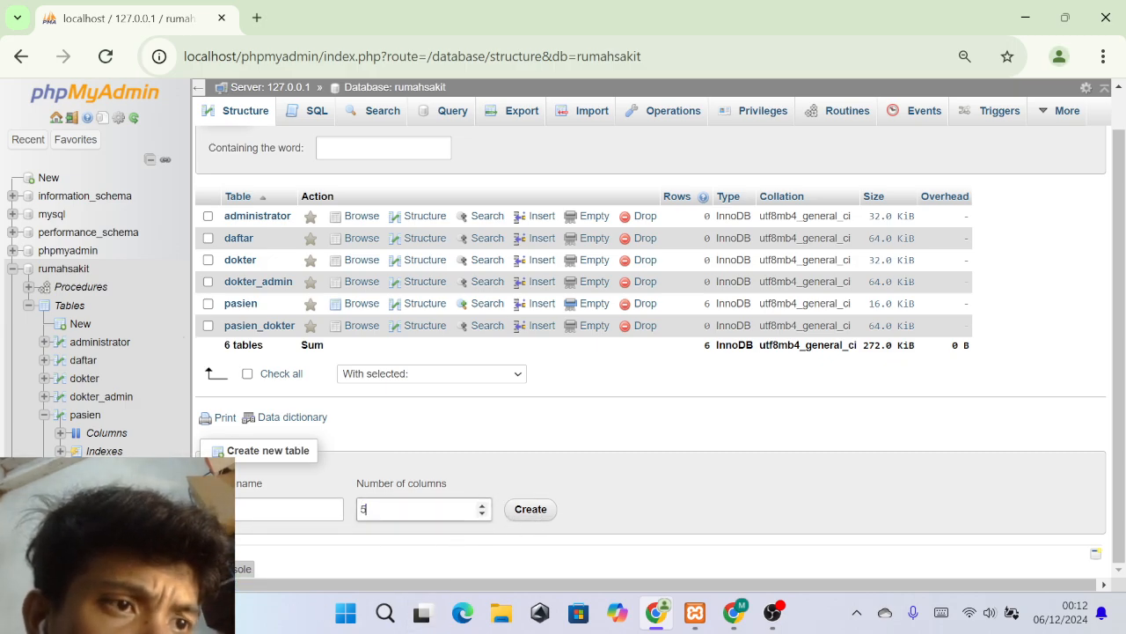
{"action": "left_click", "coordinate": [276, 509]}
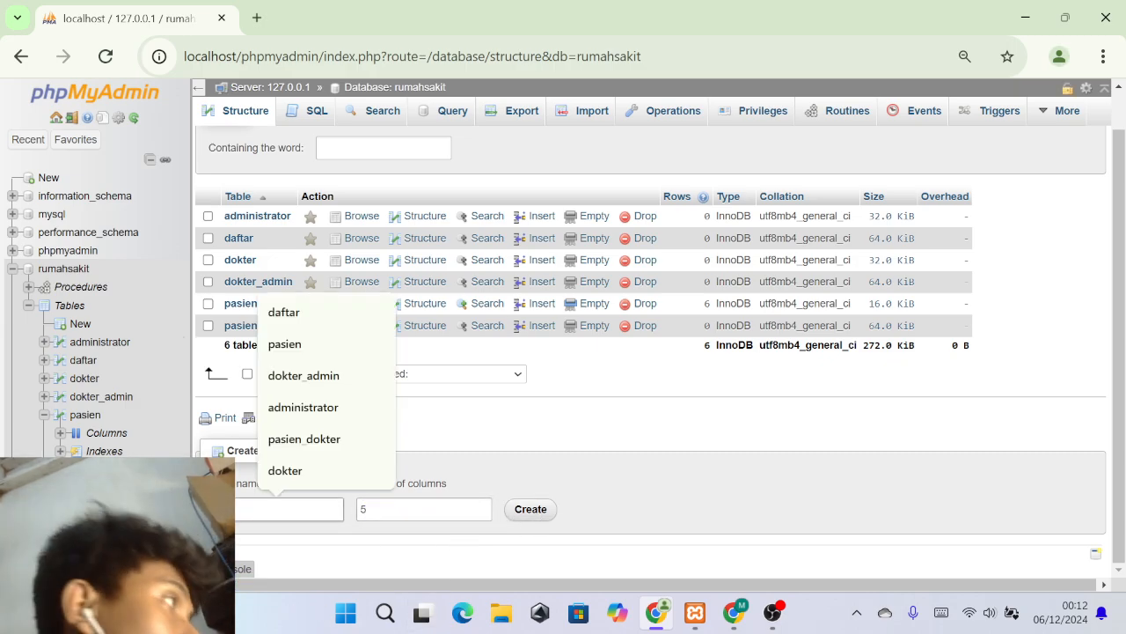
{"action": "type", "text": "r"}
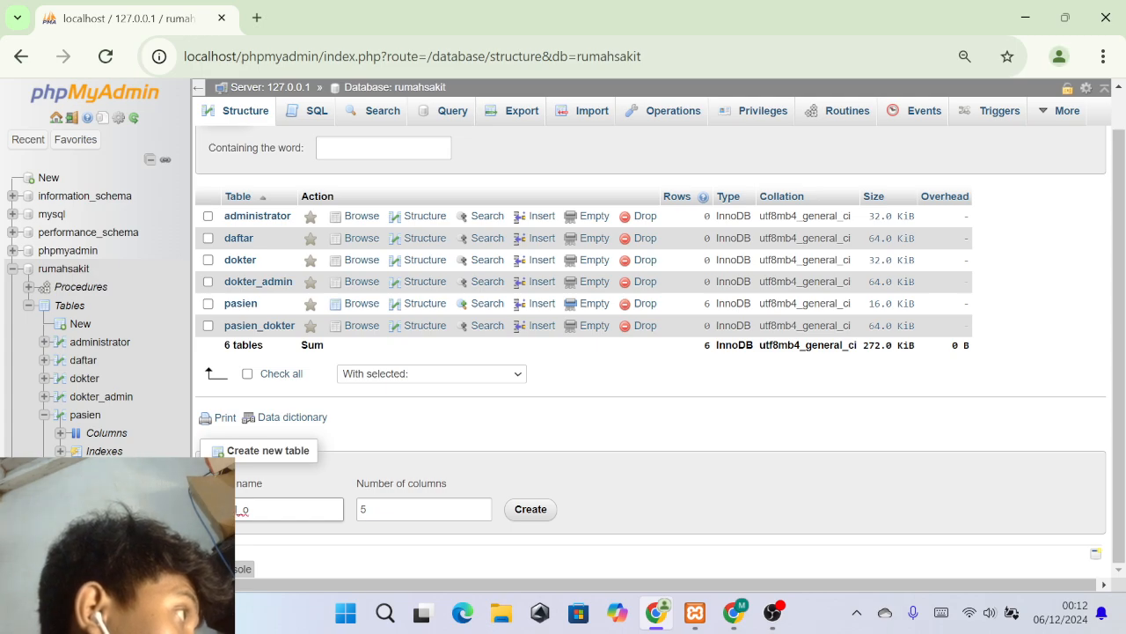
{"action": "type", "text": "a"}
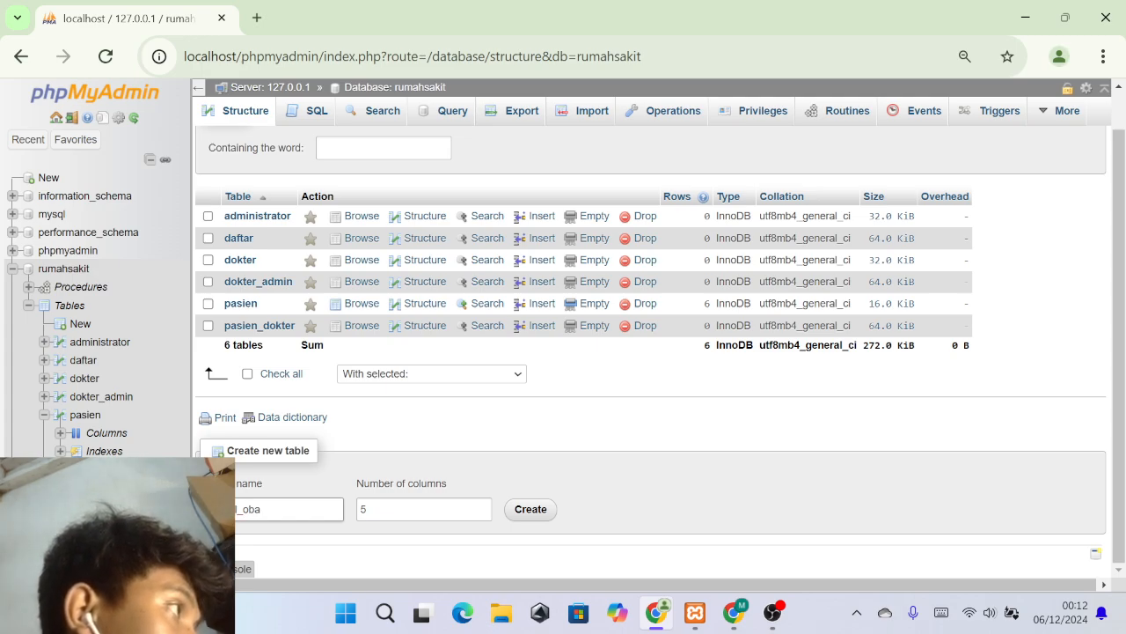
{"action": "key", "text": "BackSpace"}
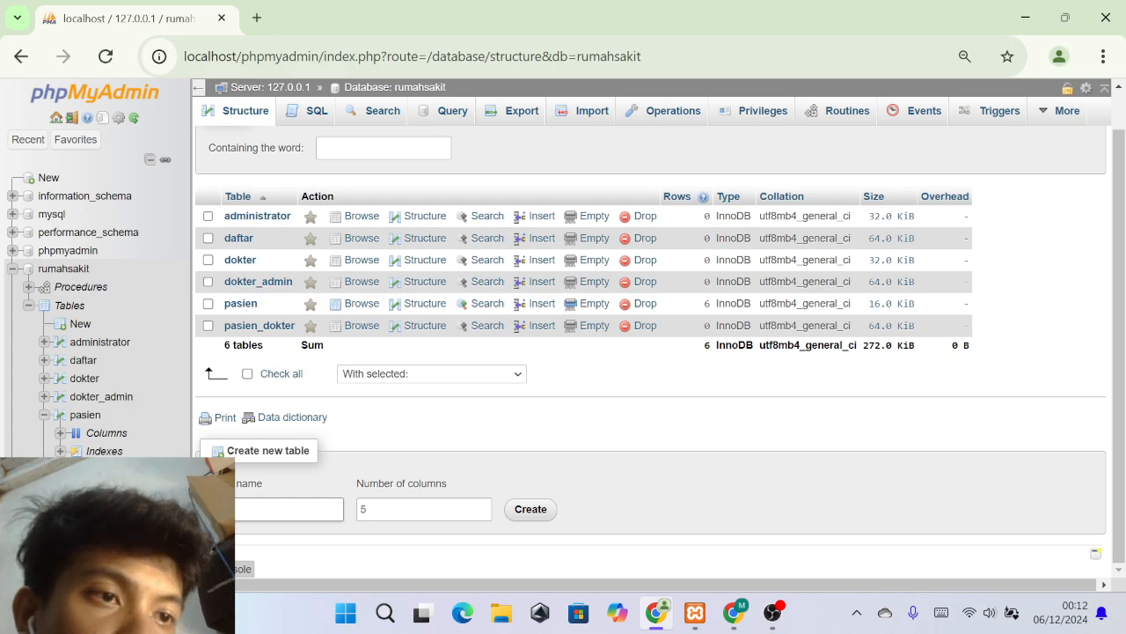
{"action": "left_click", "coordinate": [512, 515]}
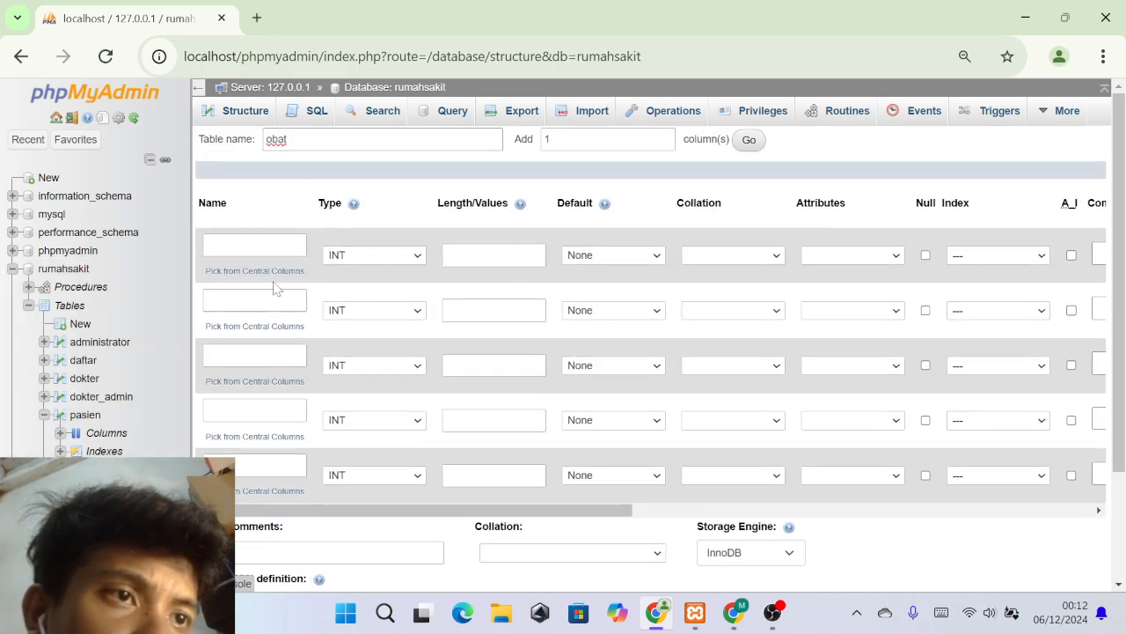
Name the first column of the obat table id_obat and set its length to 3.
{"action": "left_click", "coordinate": [257, 244]}
{"action": "type", "text": "id"}
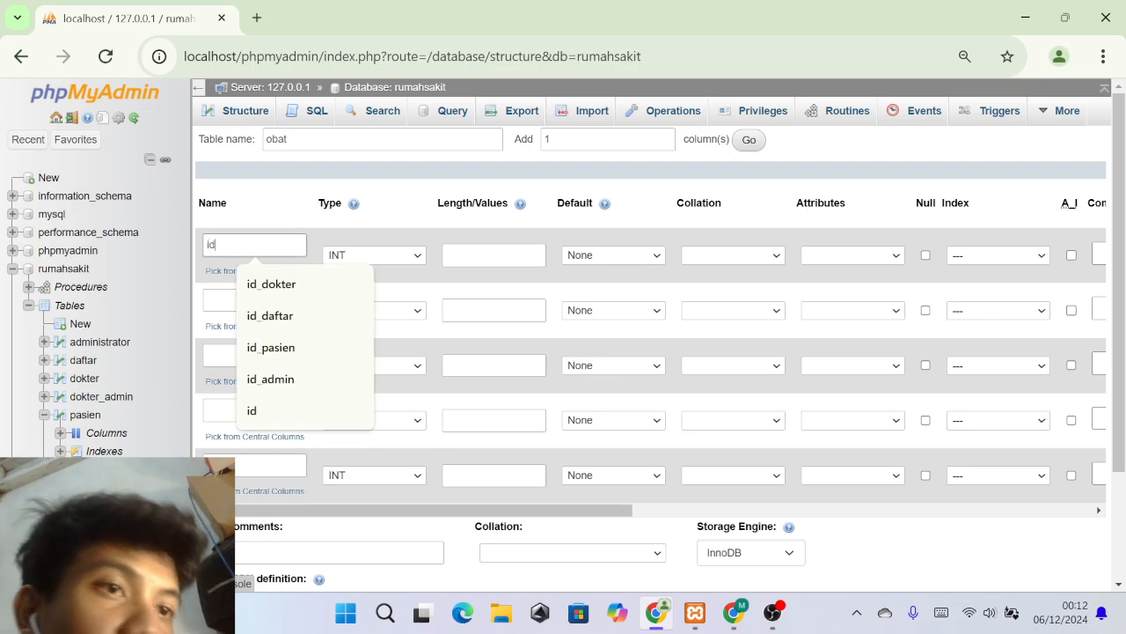
{"action": "type", "text": "_obat"}
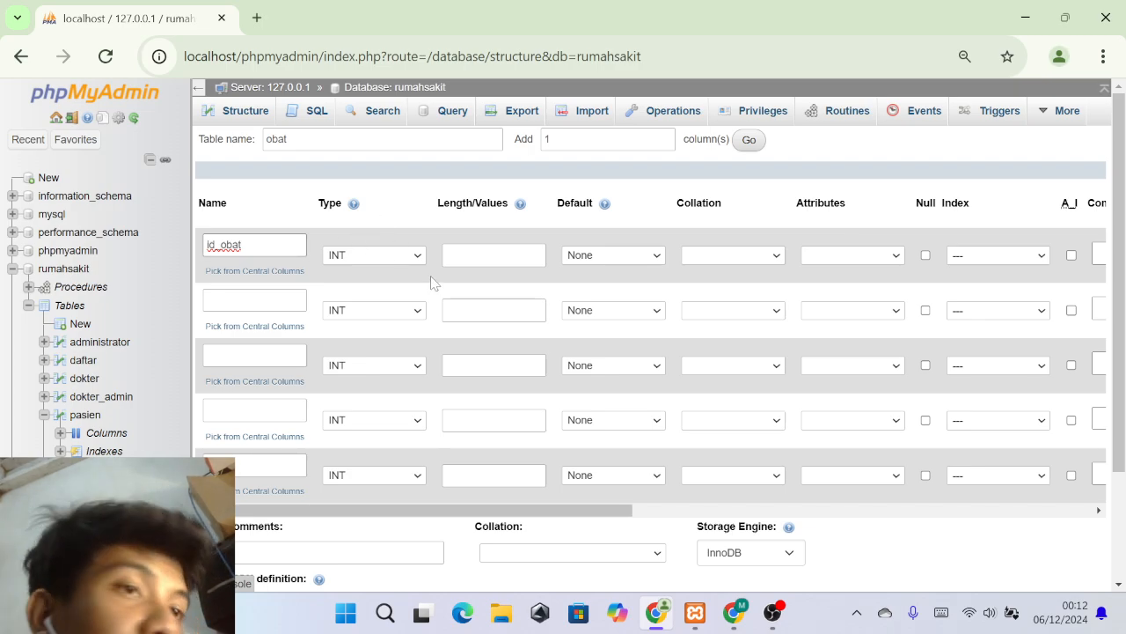
{"action": "left_click", "coordinate": [453, 255]}
{"action": "type", "text": "3"}
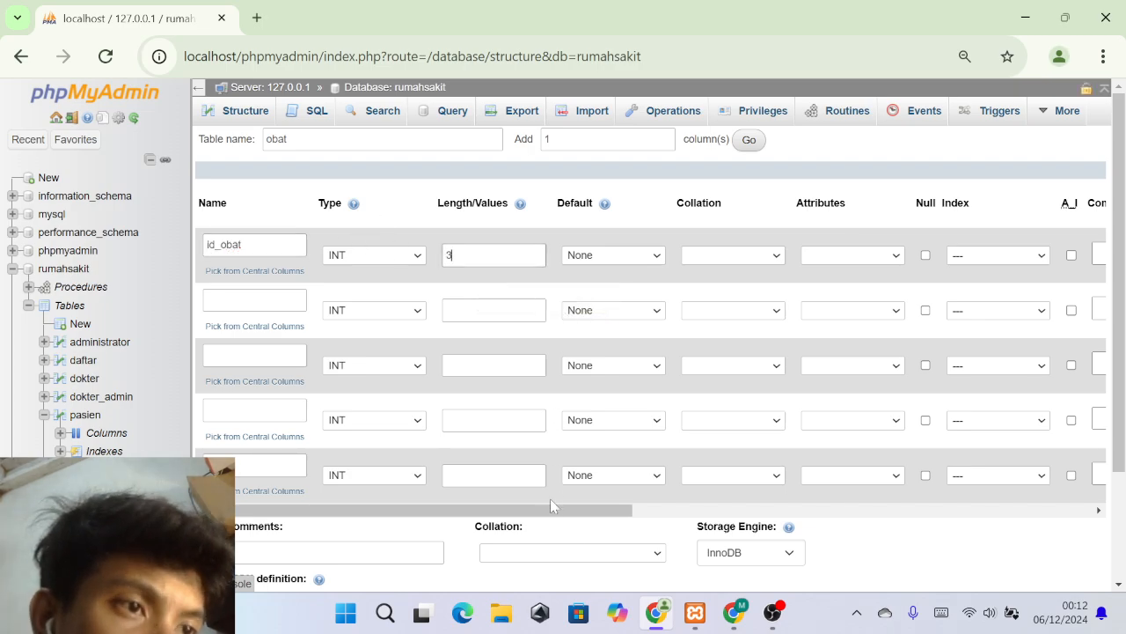
Make id_obat the PRIMARY index of the table and enable auto increment for it.
{"action": "left_click_drag", "start_coordinate": [538, 510], "coordinate": [705, 517]}
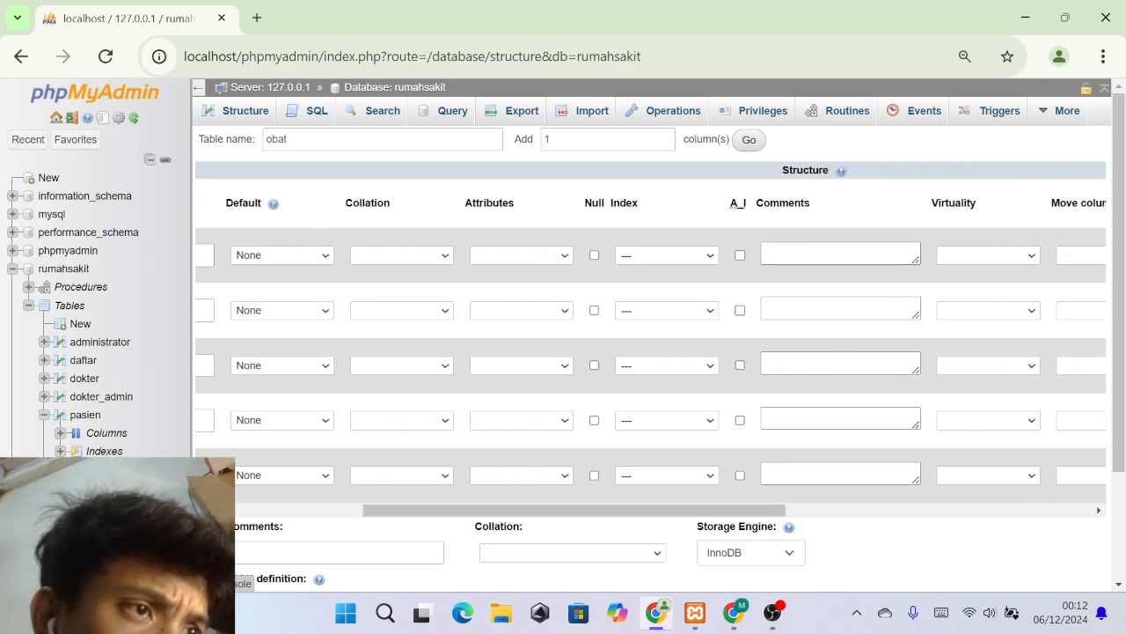
{"action": "left_click", "coordinate": [691, 263]}
{"action": "left_click", "coordinate": [657, 295]}
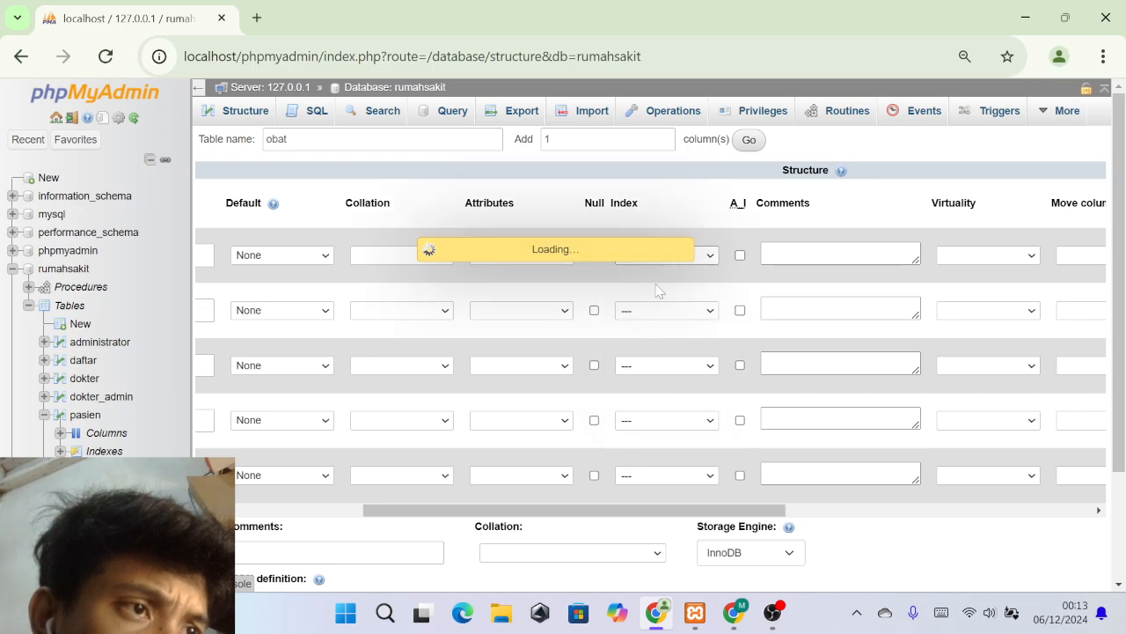
{"action": "left_click", "coordinate": [641, 475]}
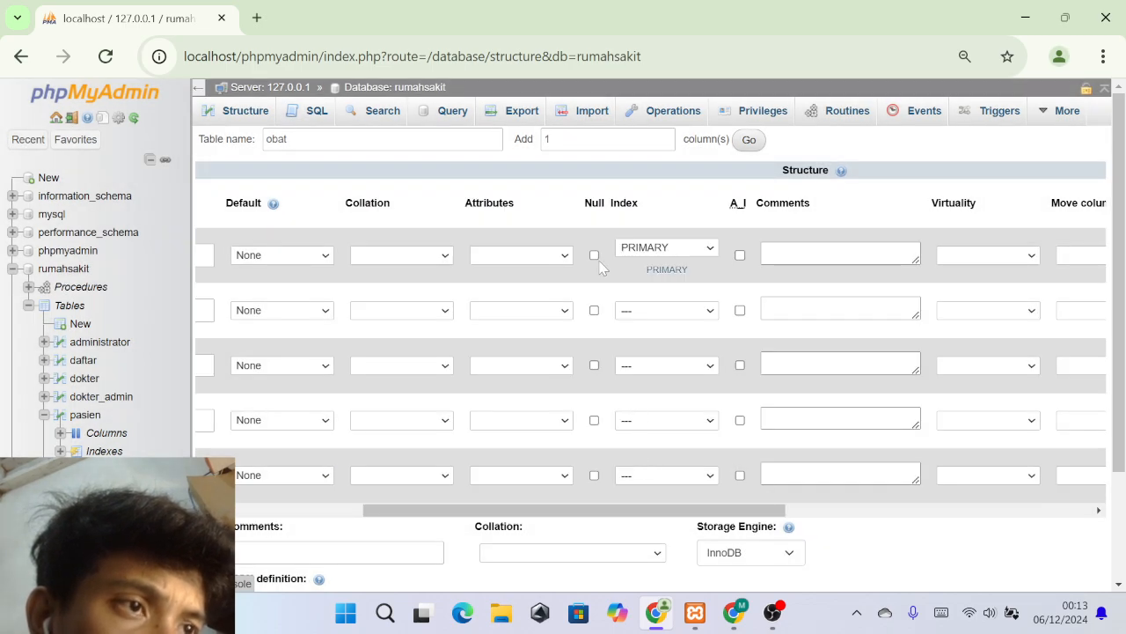
{"action": "left_click", "coordinate": [739, 256]}
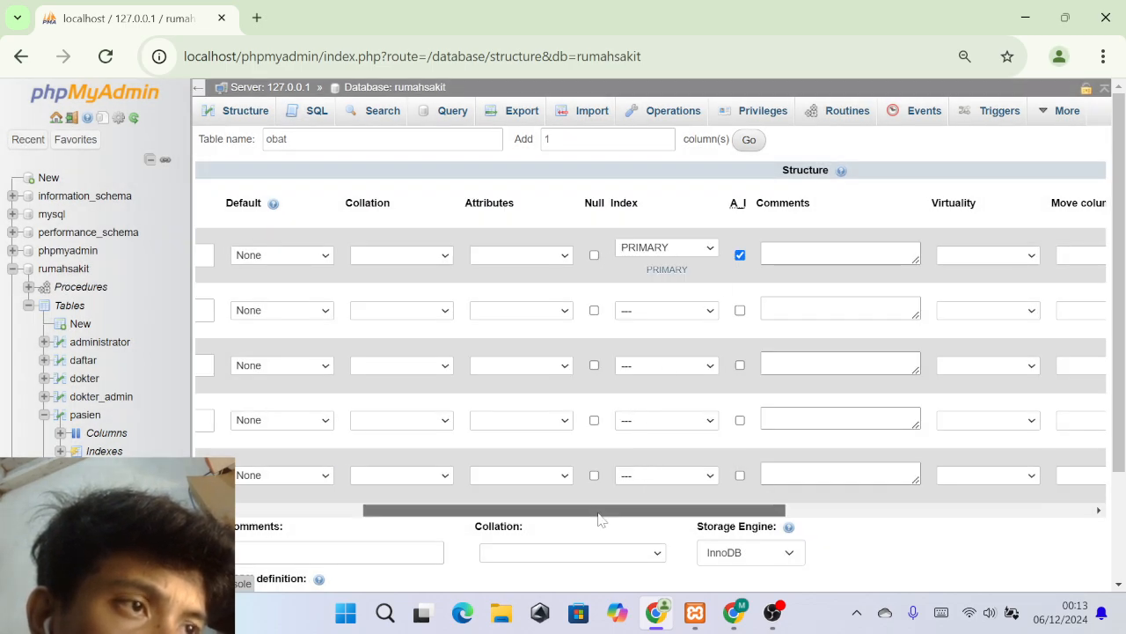
Name the second column of the obat table kode_obat.
{"action": "left_click_drag", "start_coordinate": [600, 512], "coordinate": [440, 516]}
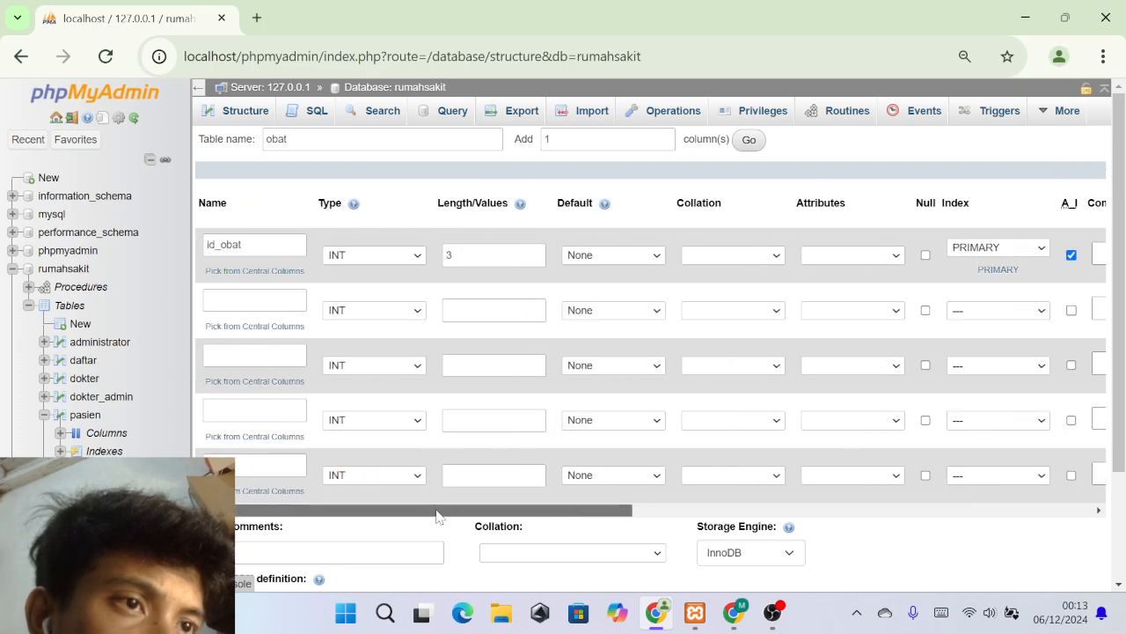
{"action": "left_click", "coordinate": [255, 300]}
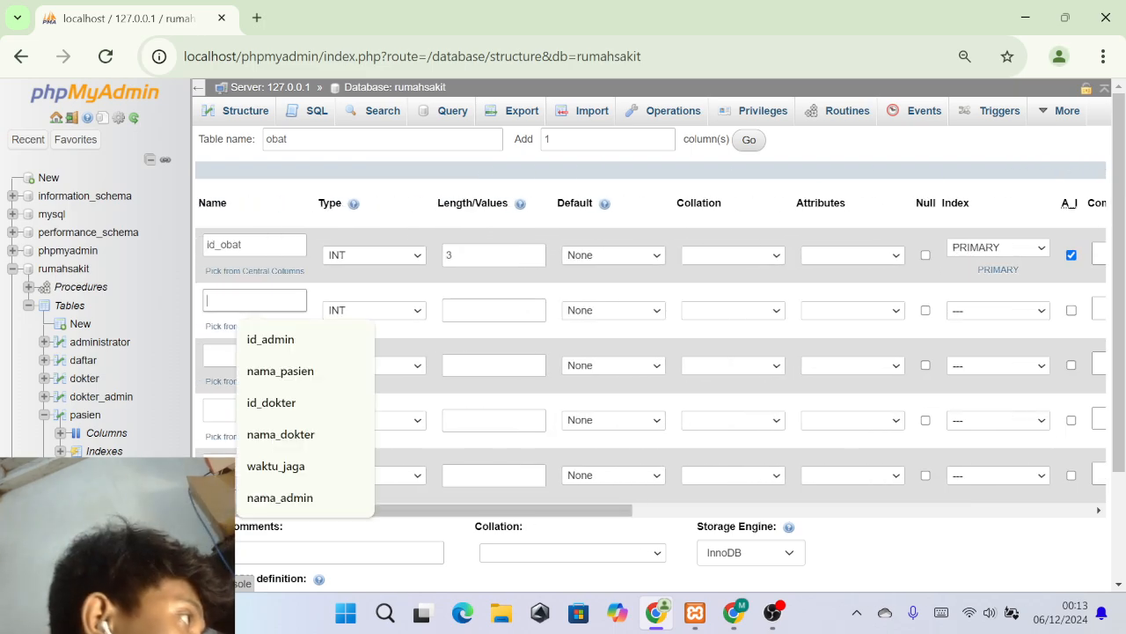
{"action": "type", "text": "jko"}
{"action": "key", "text": "BackSpace"}
{"action": "key", "text": "BackSpace"}
{"action": "type", "text": "k"}
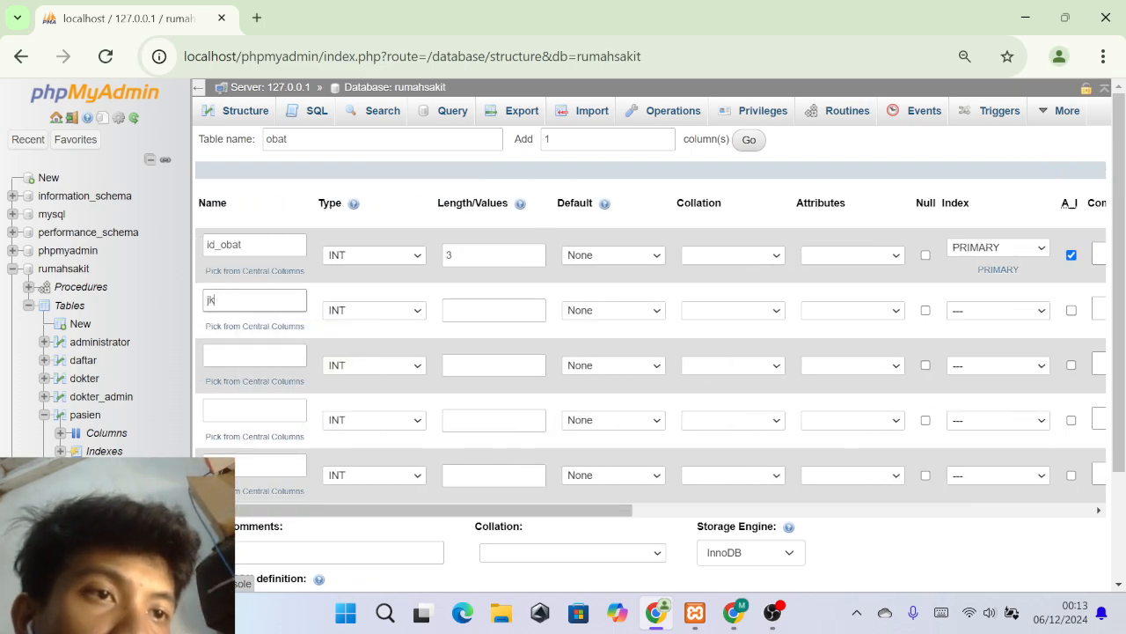
{"action": "key", "text": "BackSpace"}
{"action": "type", "text": "k"}
{"action": "key", "text": "BackSpace"}
{"action": "key", "text": "BackSpace"}
{"action": "type", "text": "kode"}
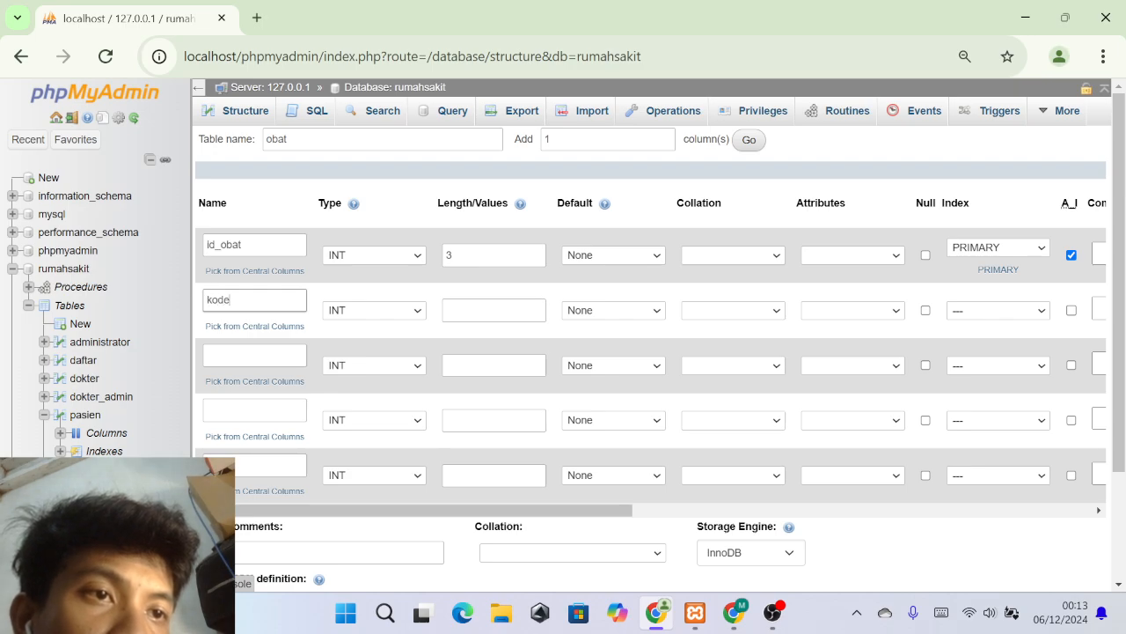
{"action": "type", "text": "_obat"}
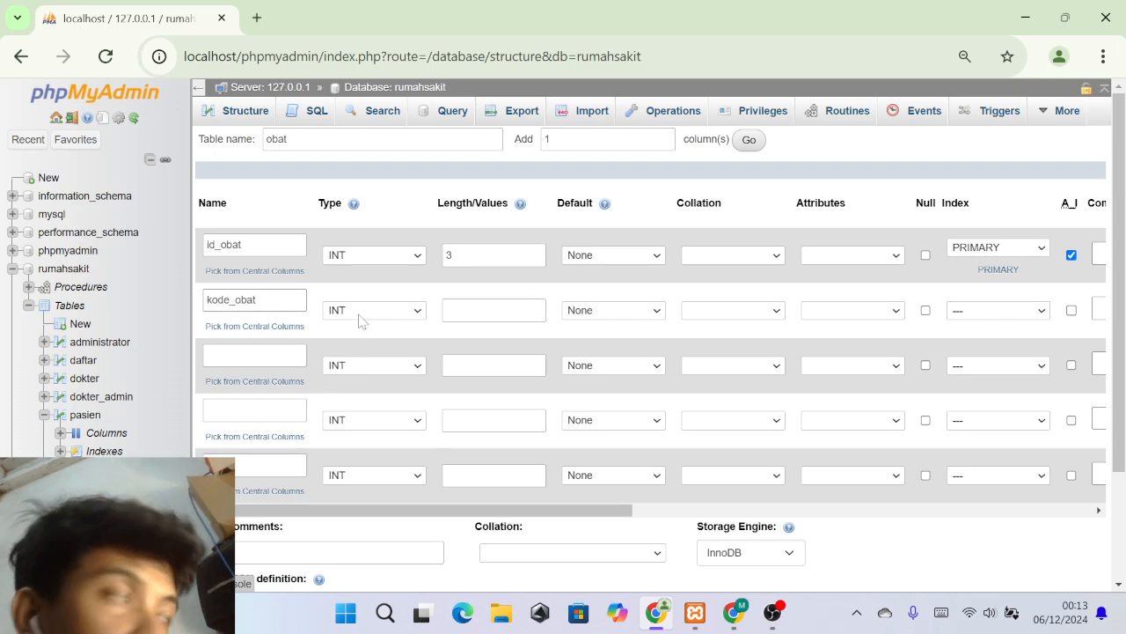
Set the kode_obat column's type to VARCHAR and its length to 5.
{"action": "left_click", "coordinate": [370, 310]}
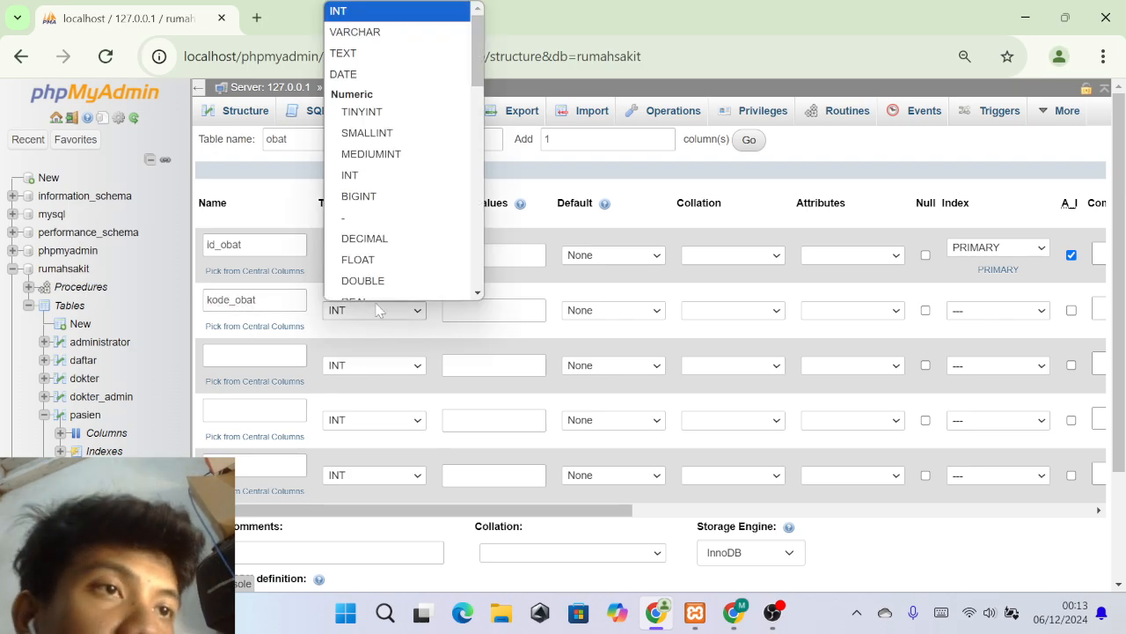
{"action": "scroll", "coordinate": [392, 38], "scroll_direction": "down", "scroll_amount": 1}
{"action": "left_click", "coordinate": [378, 20]}
{"action": "left_click", "coordinate": [475, 313]}
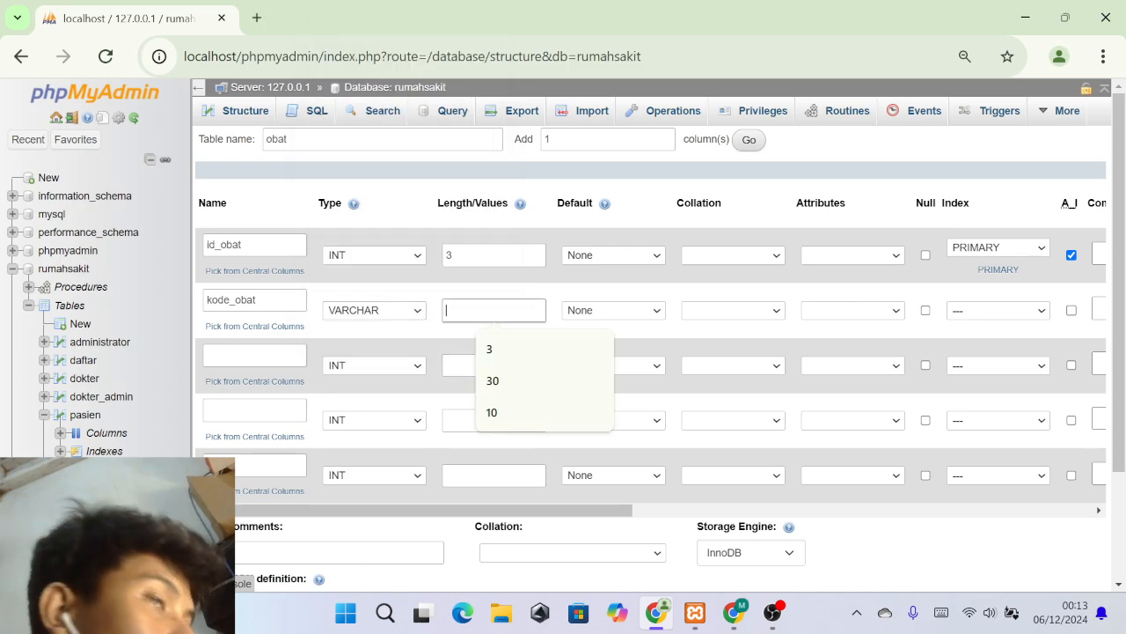
{"action": "type", "text": "5"}
Define the third column of the obat table as nama_obat with type VARCHAR and length 30.
{"action": "left_click", "coordinate": [254, 355]}
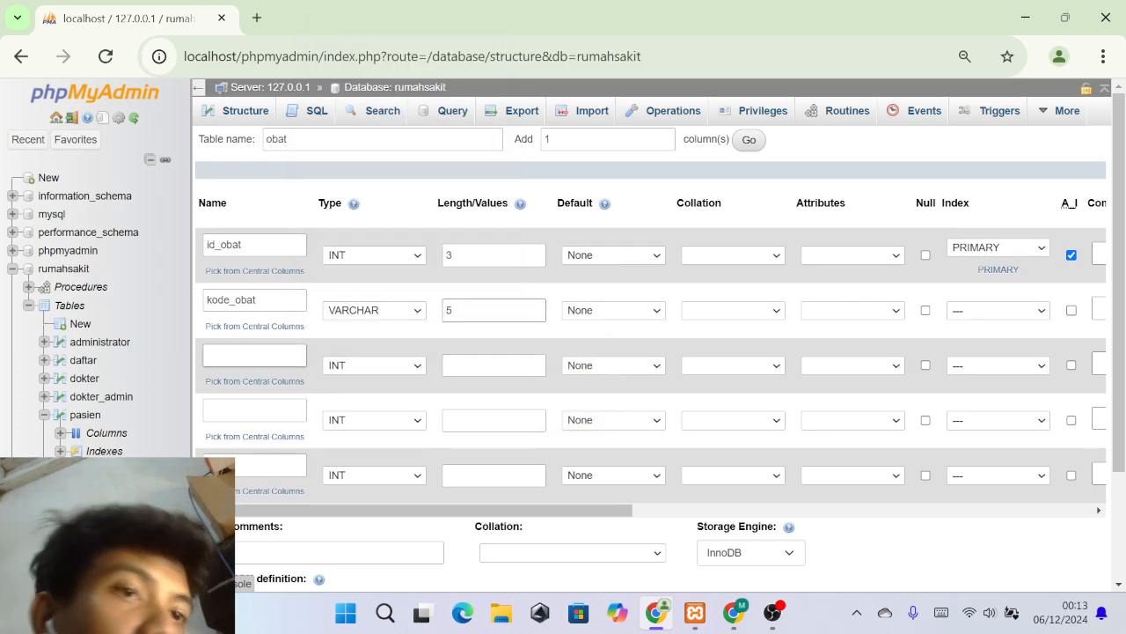
{"action": "type", "text": "nama_o"}
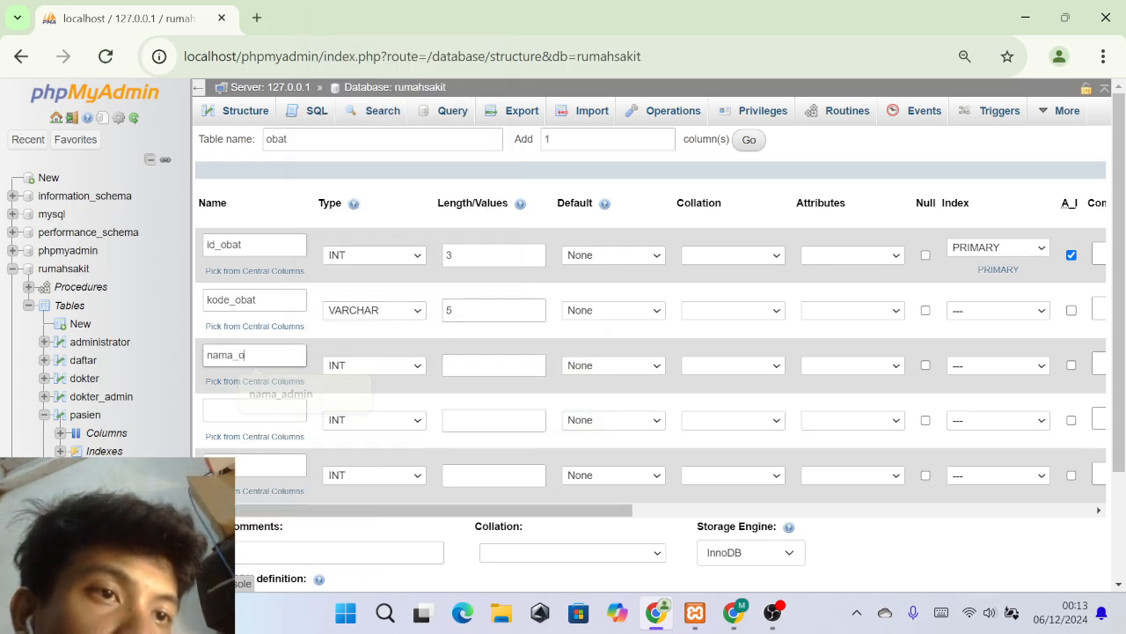
{"action": "type", "text": "bat"}
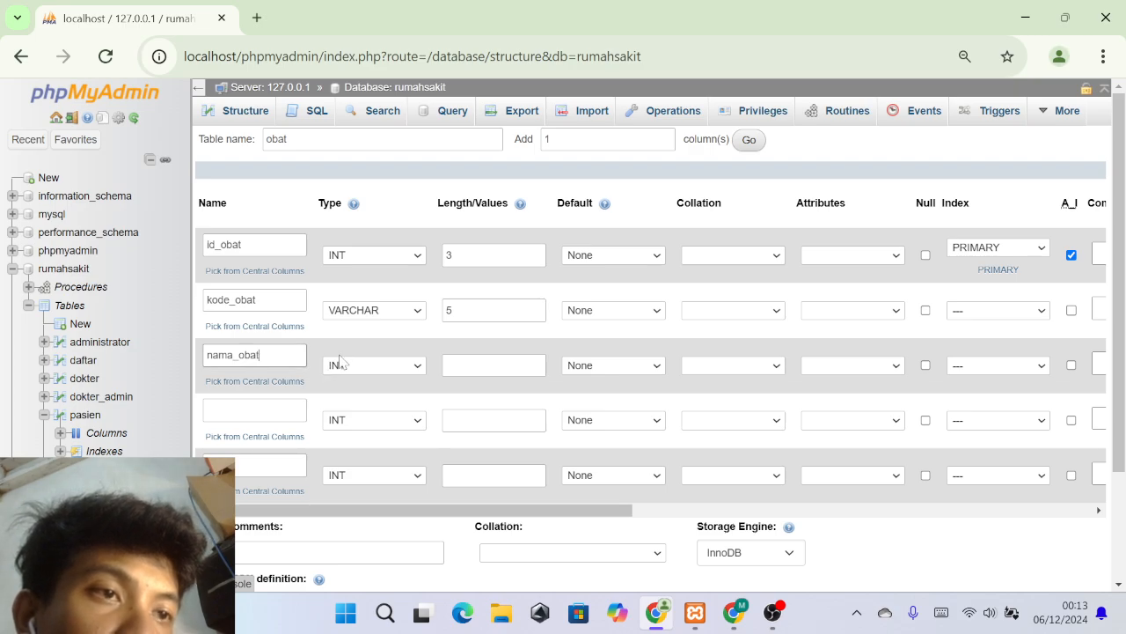
{"action": "left_click", "coordinate": [390, 373]}
{"action": "left_click", "coordinate": [378, 32]}
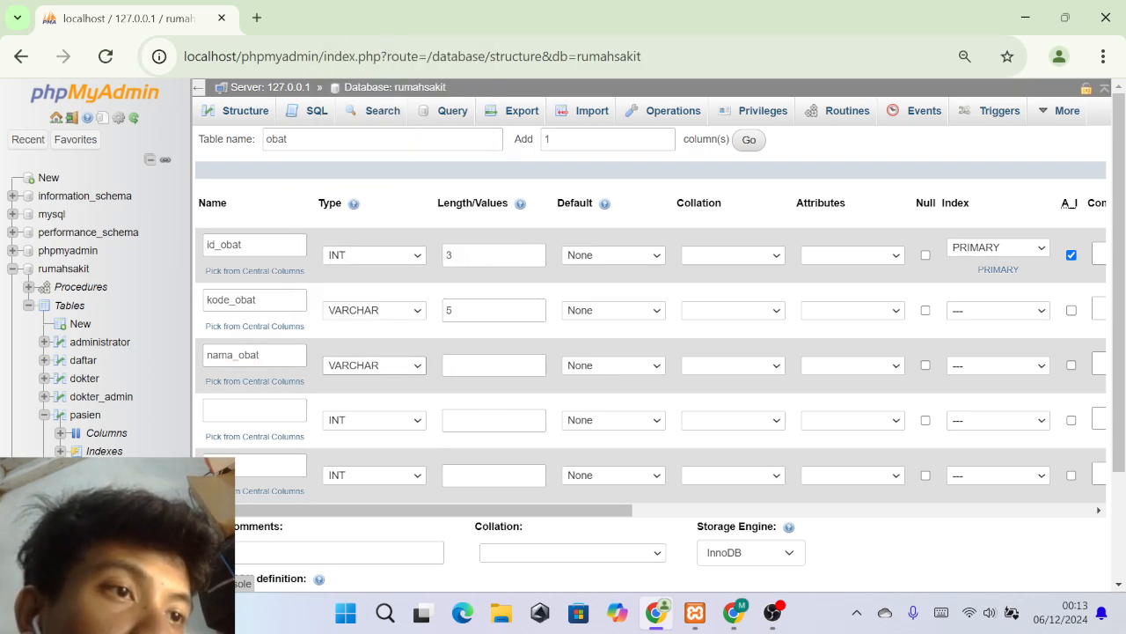
{"action": "left_click", "coordinate": [494, 365]}
{"action": "type", "text": "30"}
Name the fourth column of the obat table harga and set its length to 10.
{"action": "left_click", "coordinate": [254, 410]}
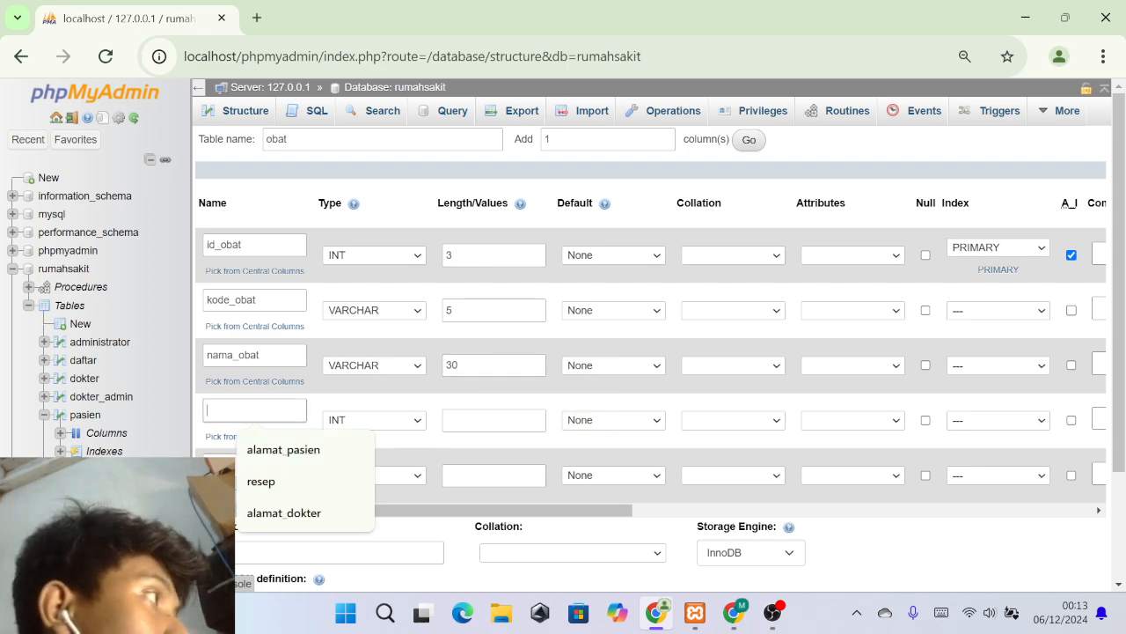
{"action": "type", "text": "harga"}
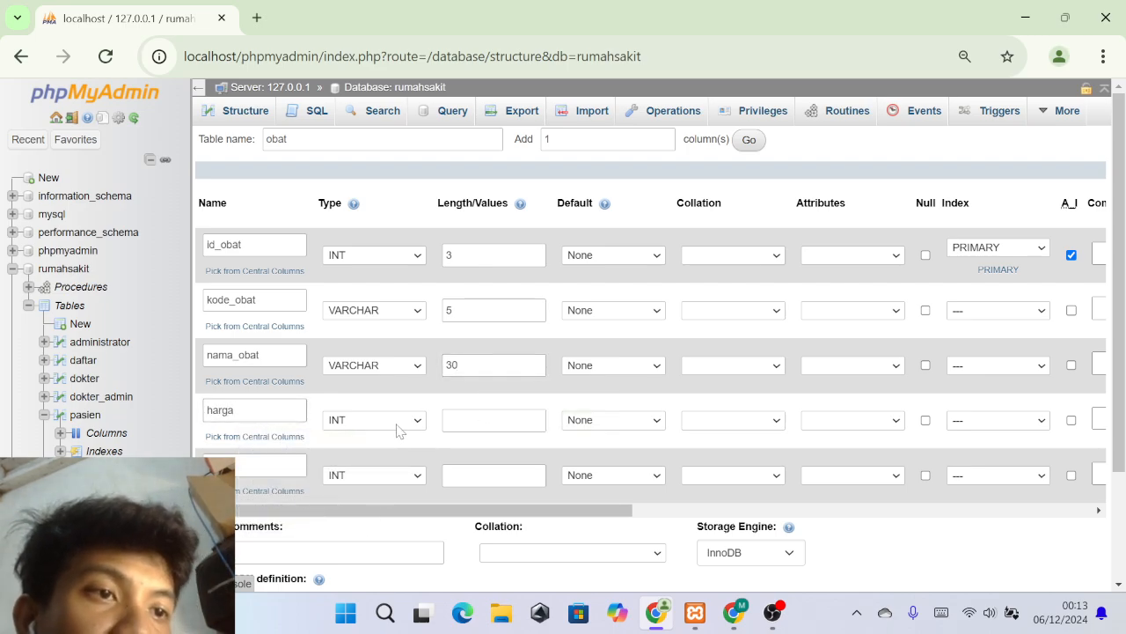
{"action": "left_click", "coordinate": [494, 420]}
{"action": "type", "text": "10"}
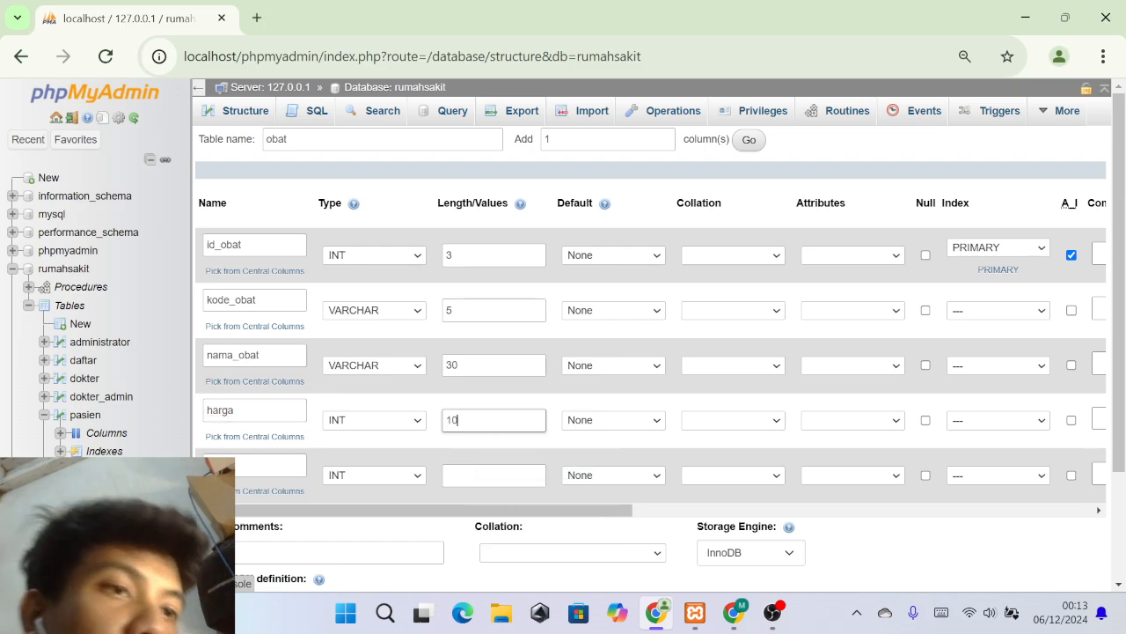
Name the fifth column stok with length 5 and save the obat table.
{"action": "left_click", "coordinate": [291, 466]}
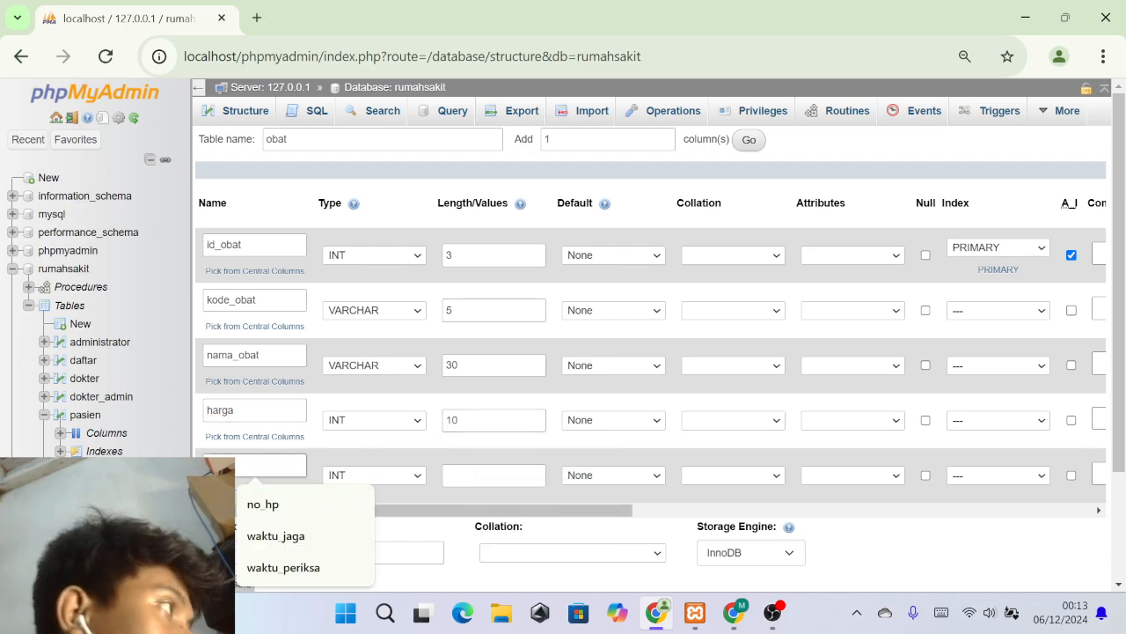
{"action": "type", "text": "stok"}
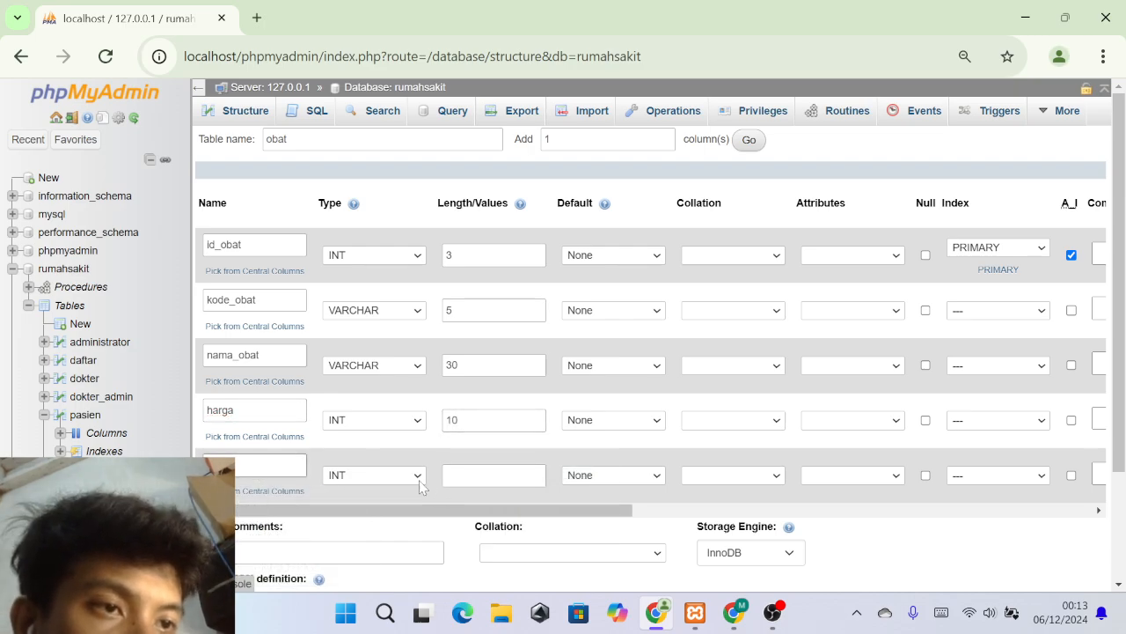
{"action": "left_click", "coordinate": [493, 475]}
{"action": "type", "text": "5"}
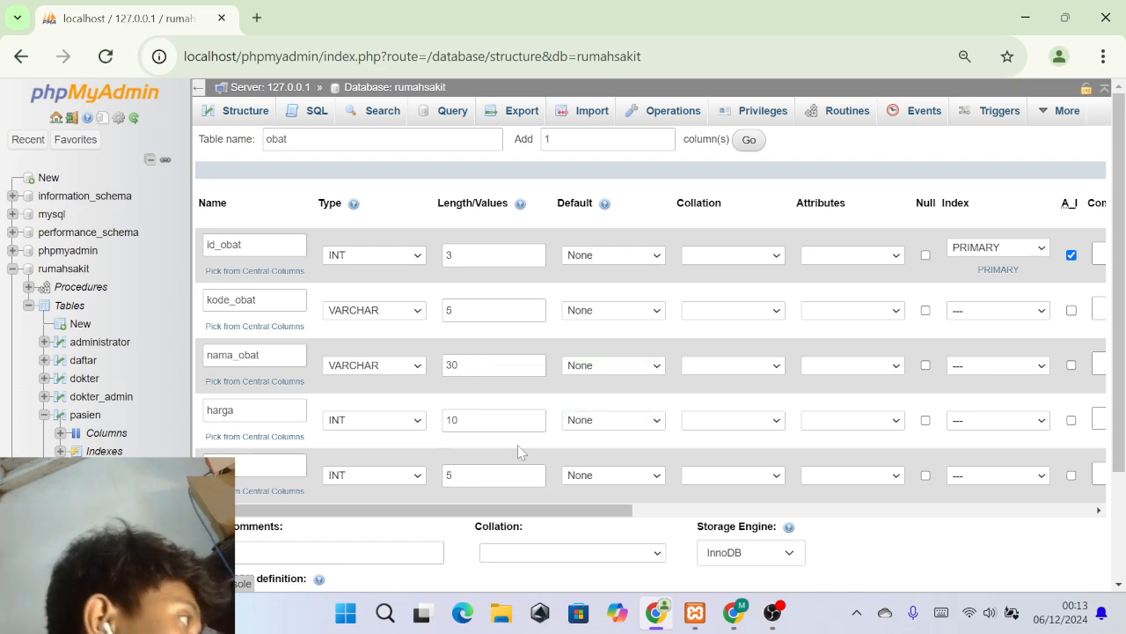
{"action": "scroll", "coordinate": [517, 444], "scroll_direction": "down", "scroll_amount": 3}
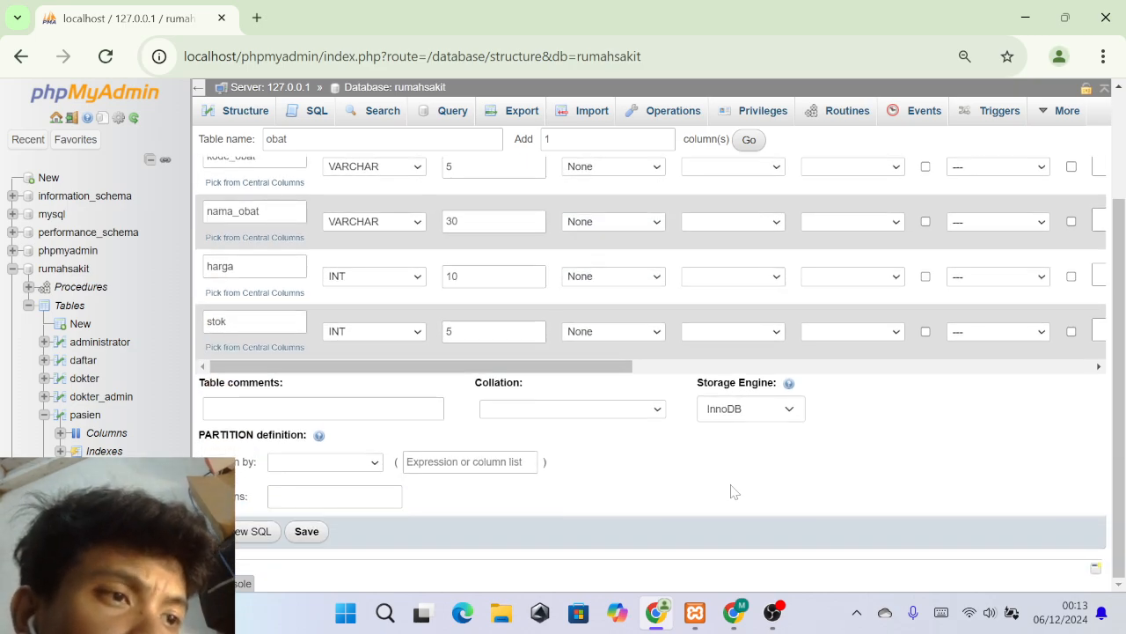
{"action": "left_click", "coordinate": [309, 531]}
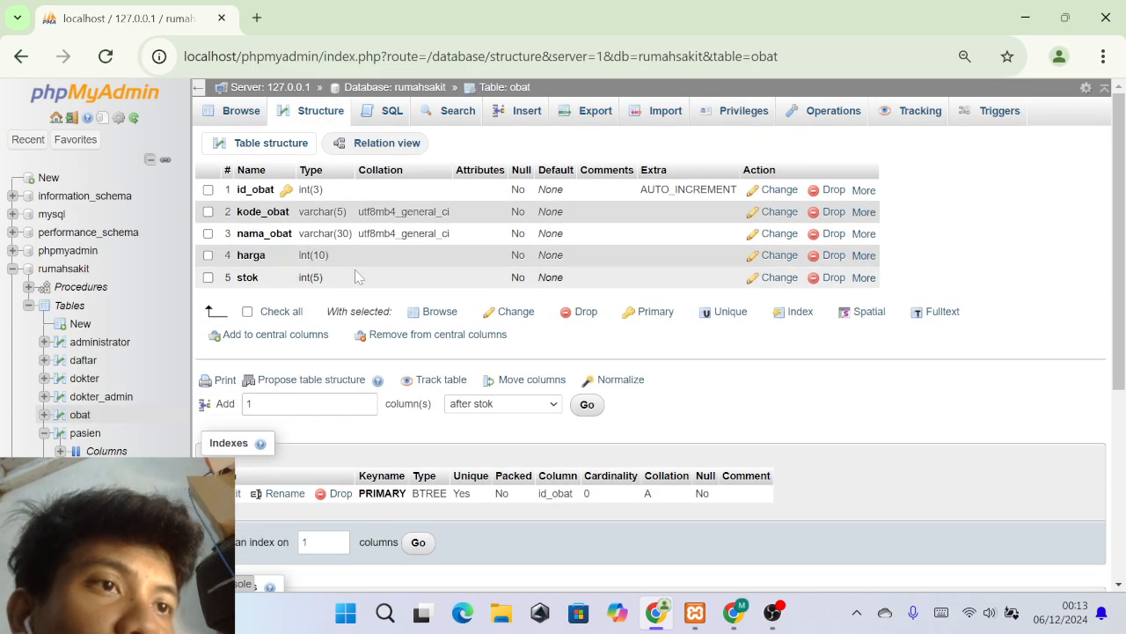
Start a new table named transaksi_obat with 5 columns in the rumahsakit database.
{"action": "left_click", "coordinate": [73, 303]}
{"action": "scroll", "coordinate": [291, 390], "scroll_direction": "down", "scroll_amount": 1}
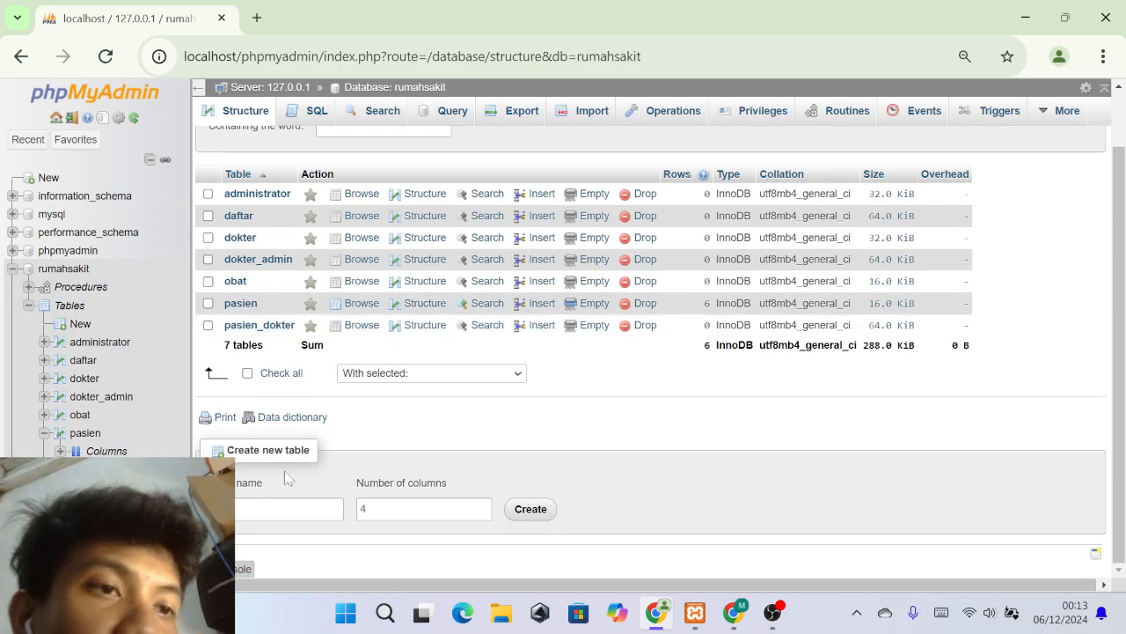
{"action": "left_click", "coordinate": [316, 507]}
{"action": "type", "text": "r"}
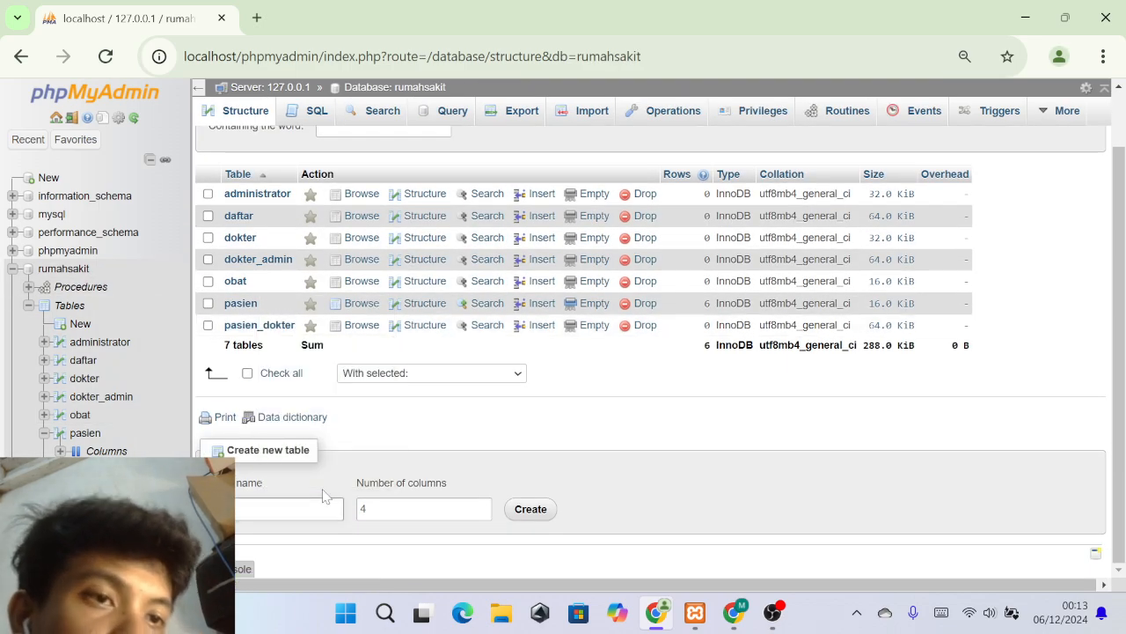
{"action": "type", "text": "si"}
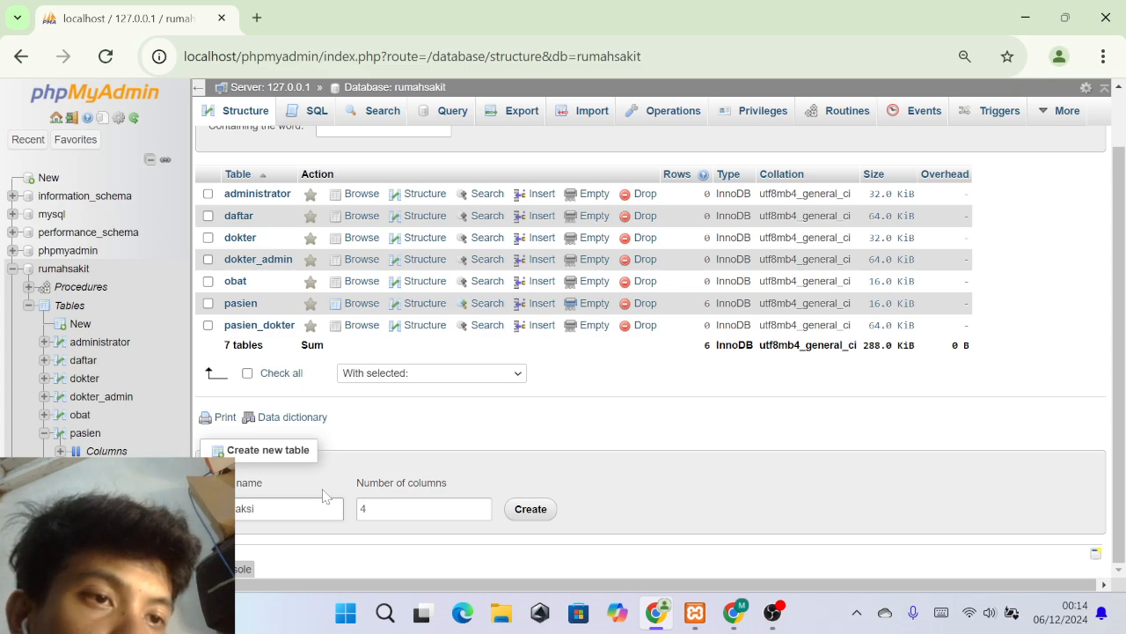
{"action": "type", "text": "_obat"}
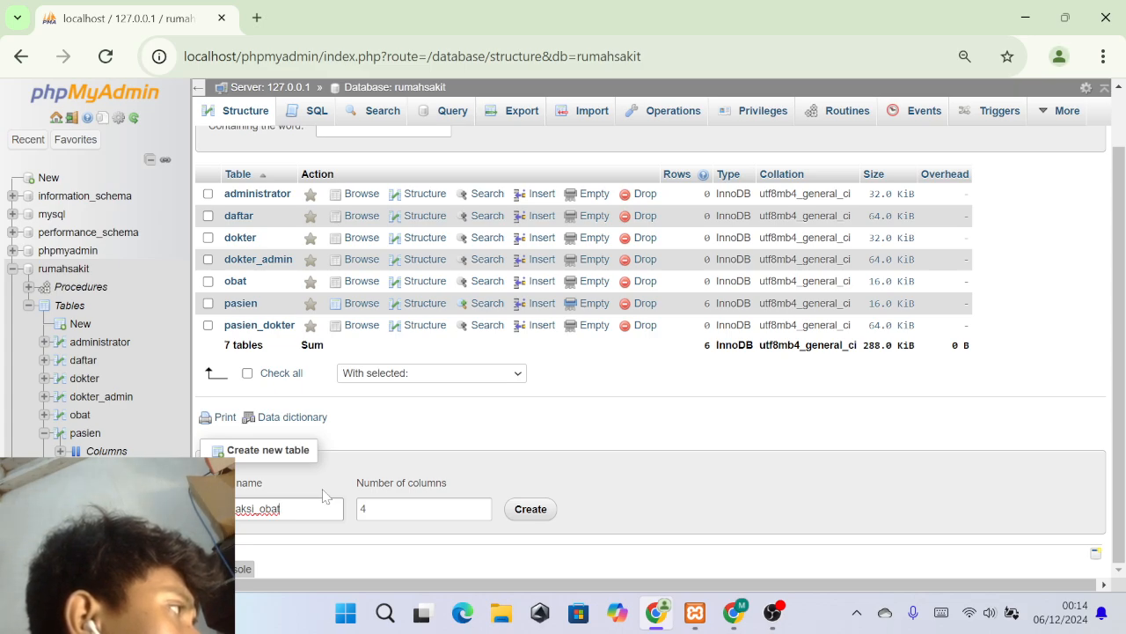
{"action": "double_click", "coordinate": [364, 508]}
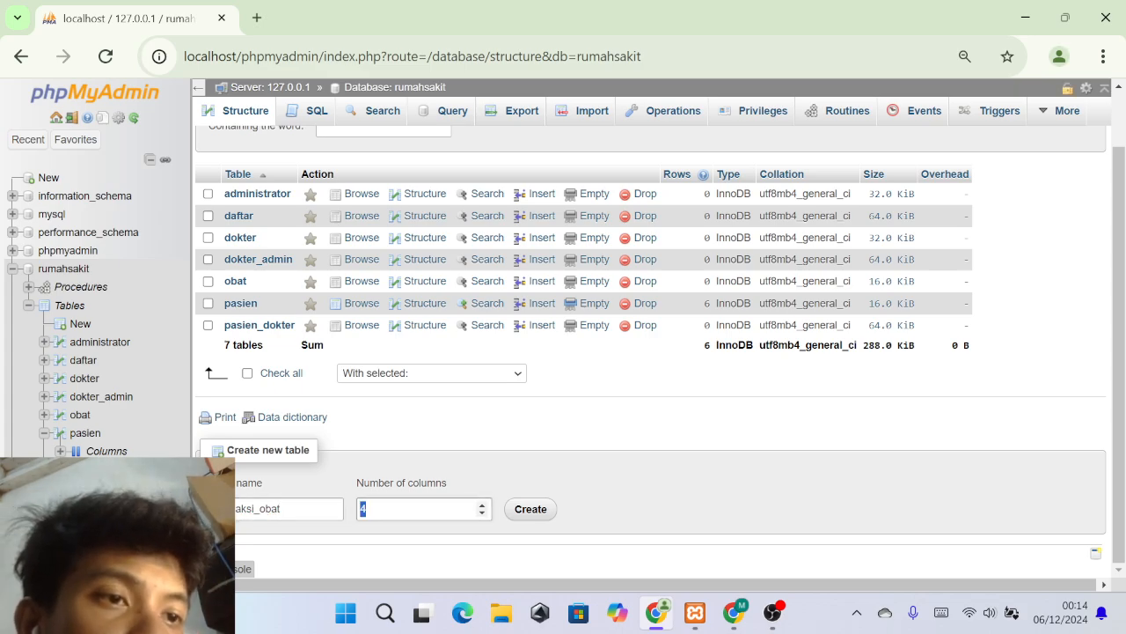
{"action": "type", "text": "5"}
{"action": "left_click", "coordinate": [531, 518]}
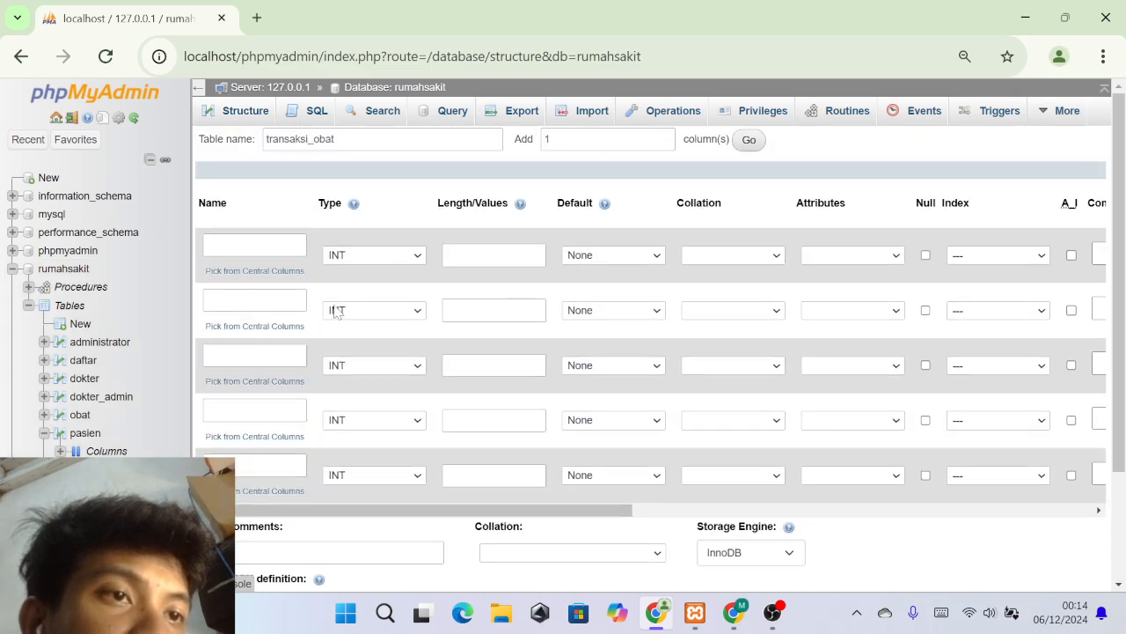
Name the first column of the transaksi_obat table id_pasien and set its length to 5.
{"action": "left_click", "coordinate": [255, 244]}
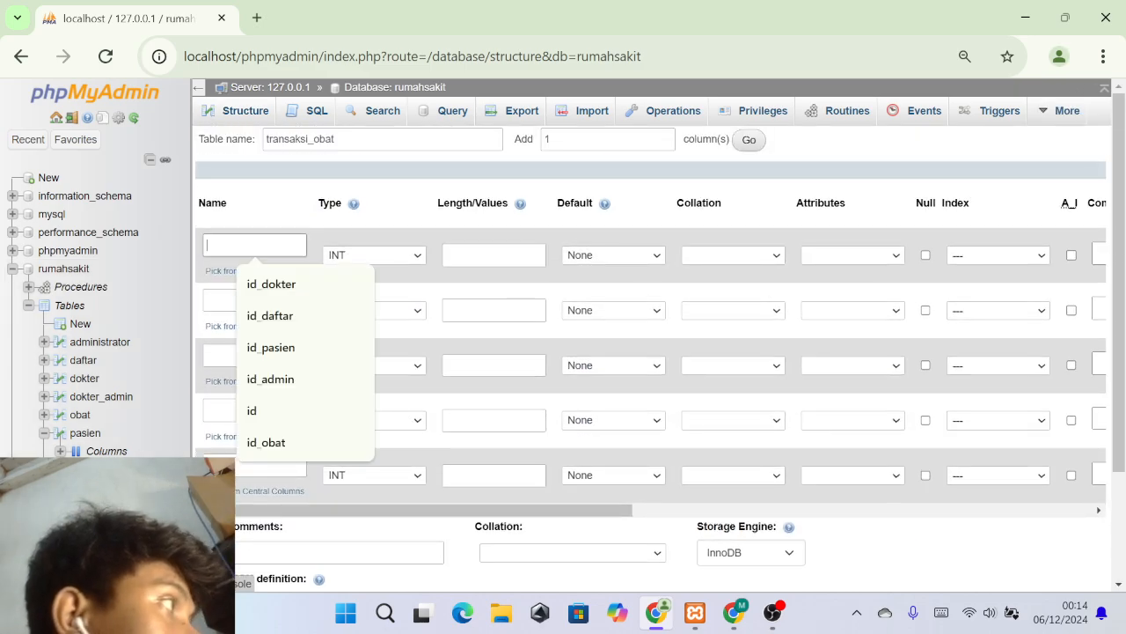
{"action": "type", "text": "id"}
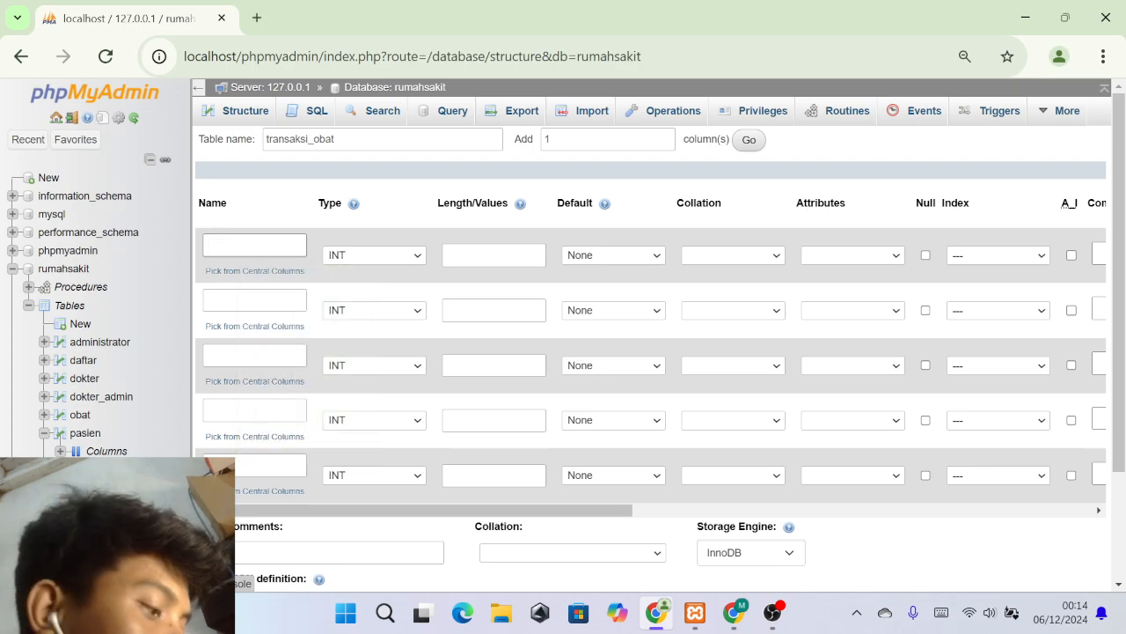
{"action": "type", "text": "_p"}
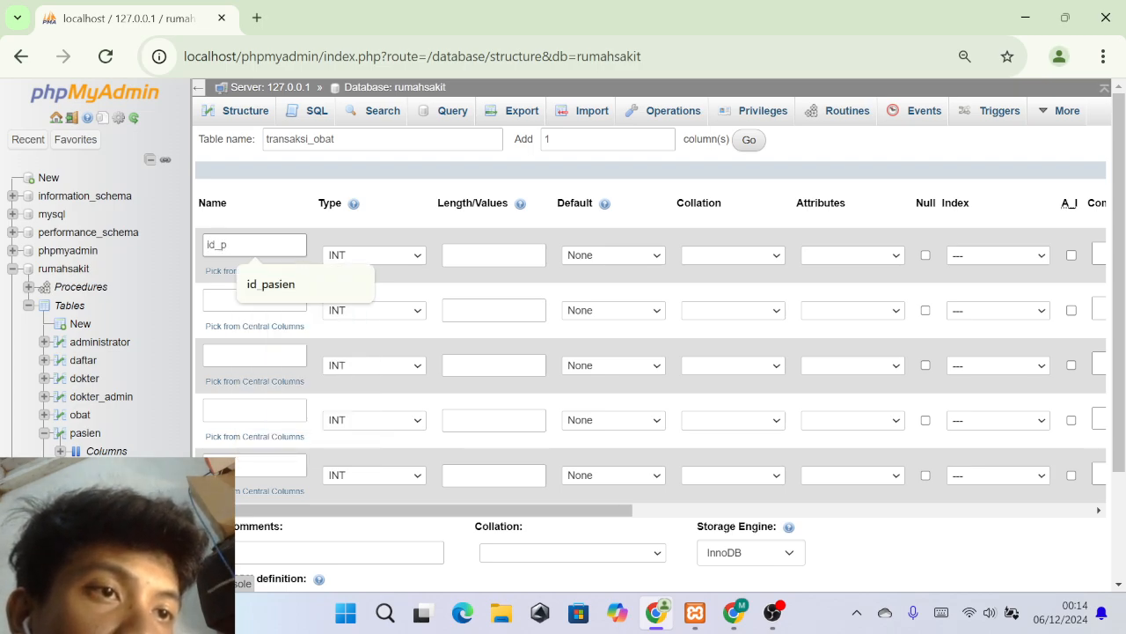
{"action": "left_click", "coordinate": [270, 284]}
{"action": "left_click", "coordinate": [374, 254]}
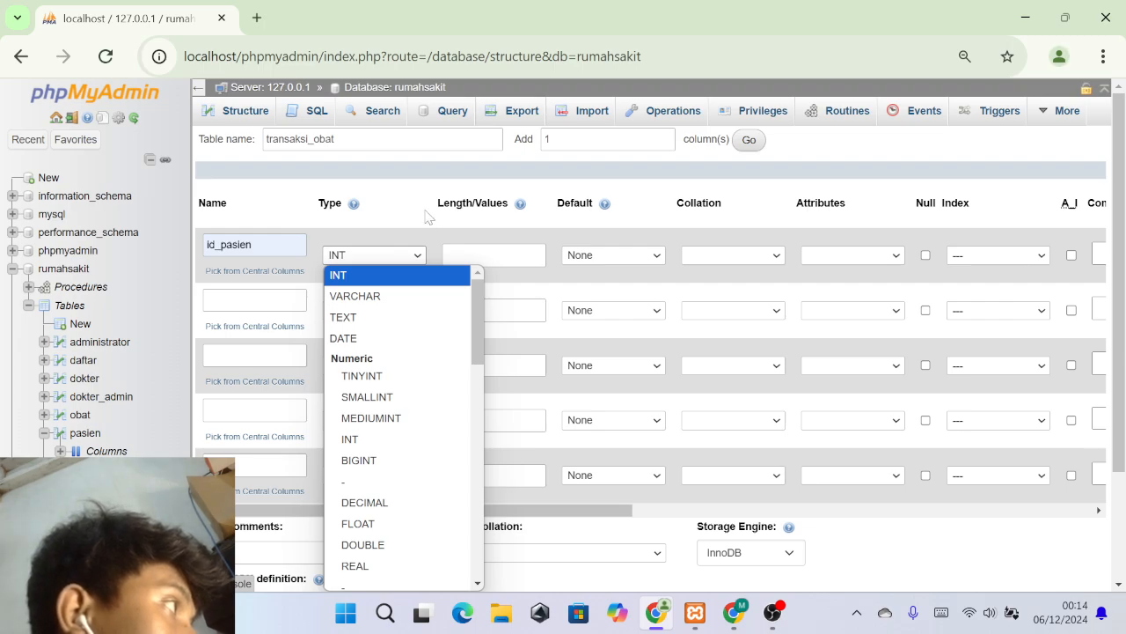
{"action": "left_click", "coordinate": [428, 217]}
{"action": "left_click", "coordinate": [450, 255]}
{"action": "type", "text": "5"}
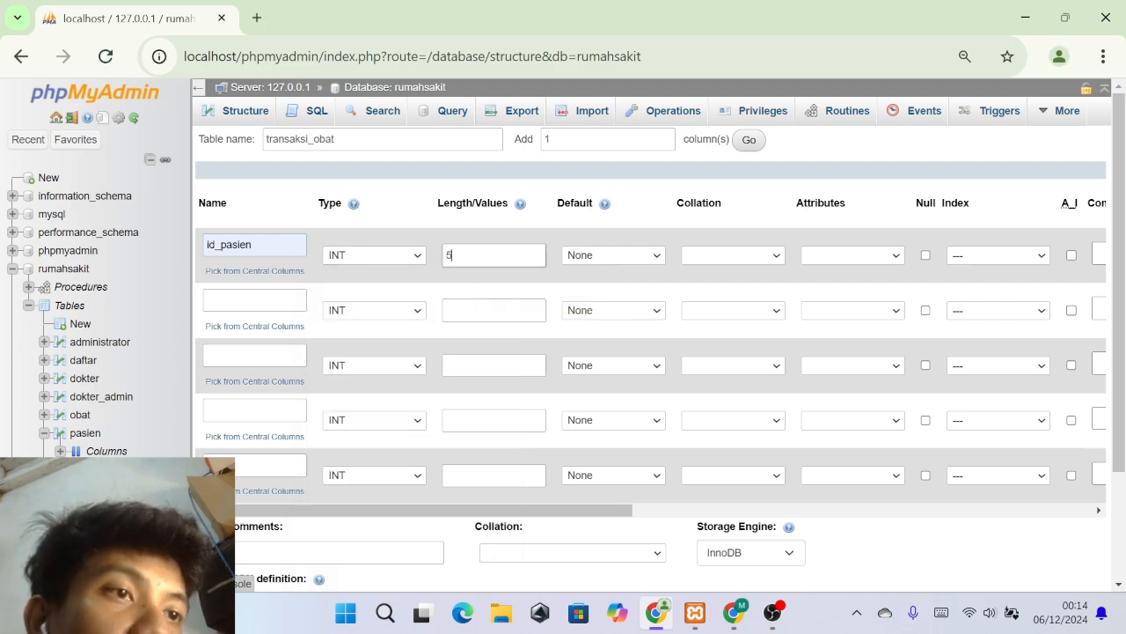
Make id_pasien the PRIMARY index of the transaksi_obat table and enable auto increment for it.
{"action": "left_click", "coordinate": [1019, 257]}
{"action": "left_click", "coordinate": [1013, 294]}
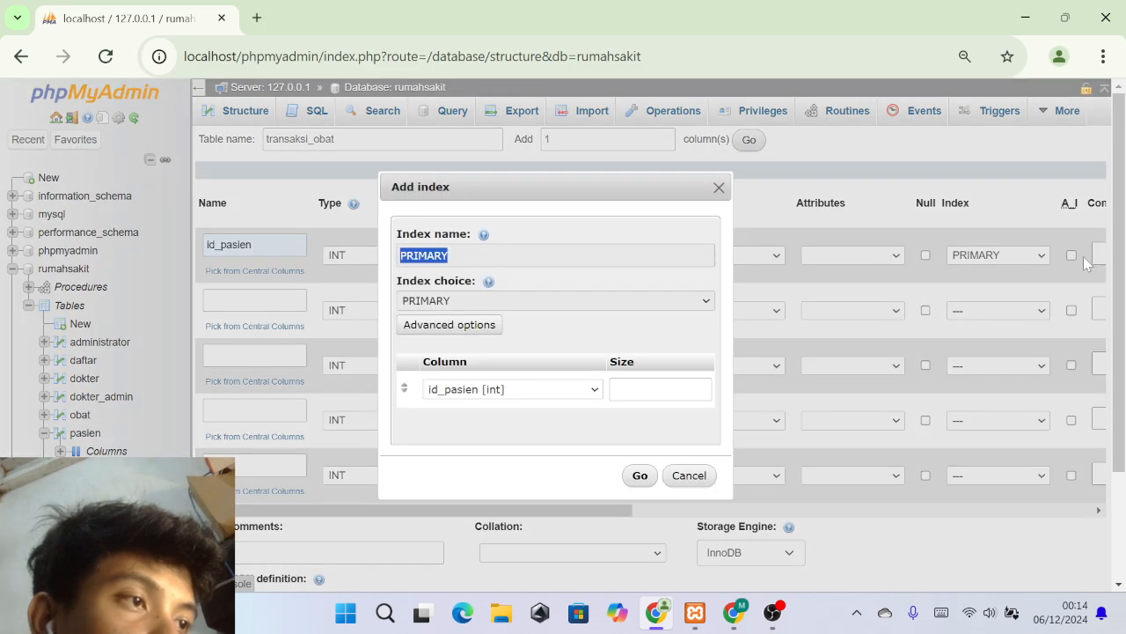
{"action": "left_click", "coordinate": [637, 475]}
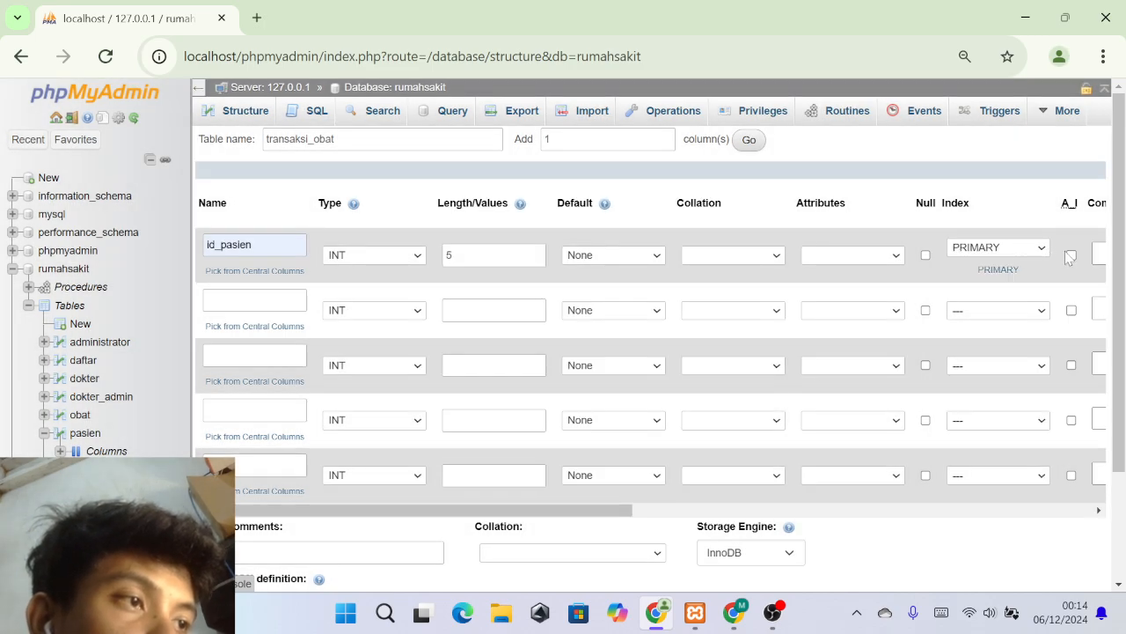
{"action": "left_click", "coordinate": [1071, 254]}
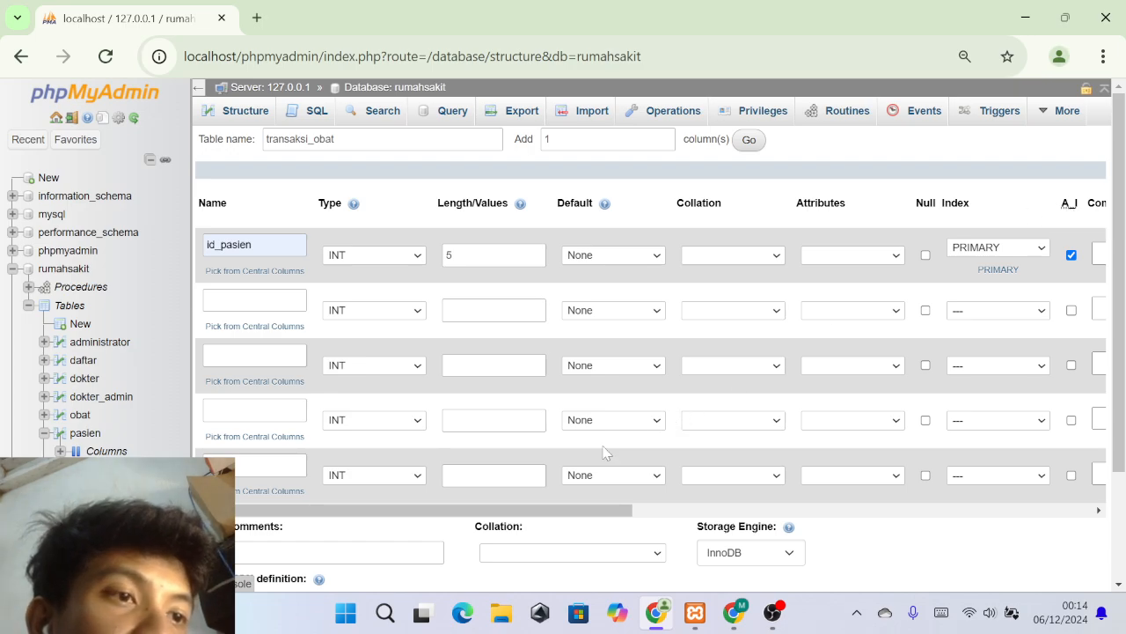
{"action": "left_click_drag", "start_coordinate": [550, 512], "coordinate": [557, 513]}
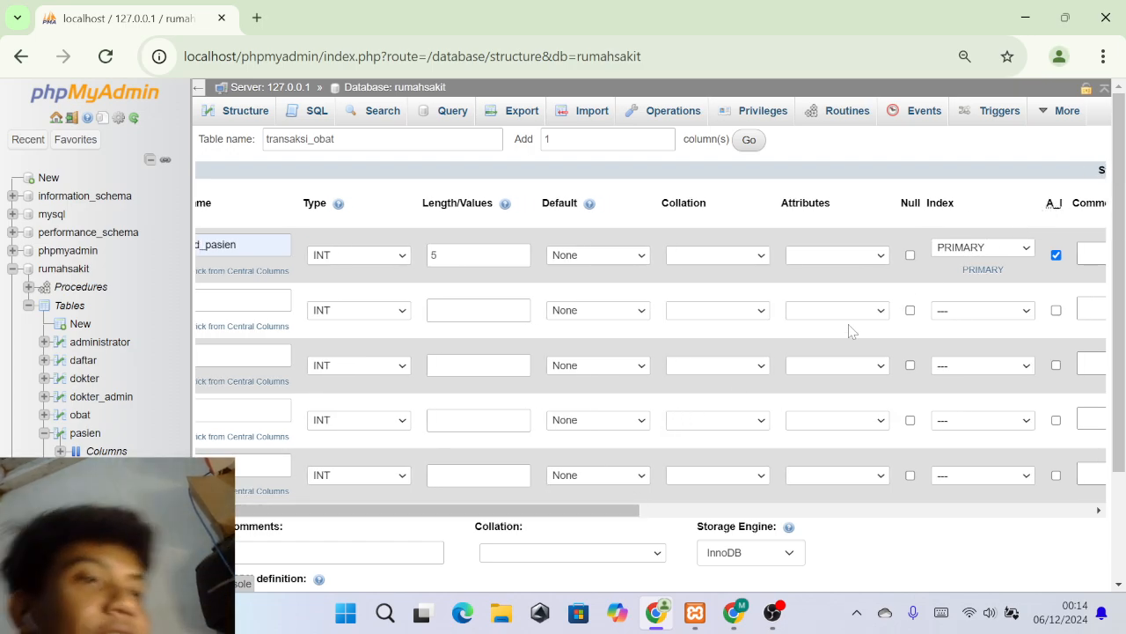
{"action": "left_click_drag", "start_coordinate": [596, 510], "coordinate": [585, 512]}
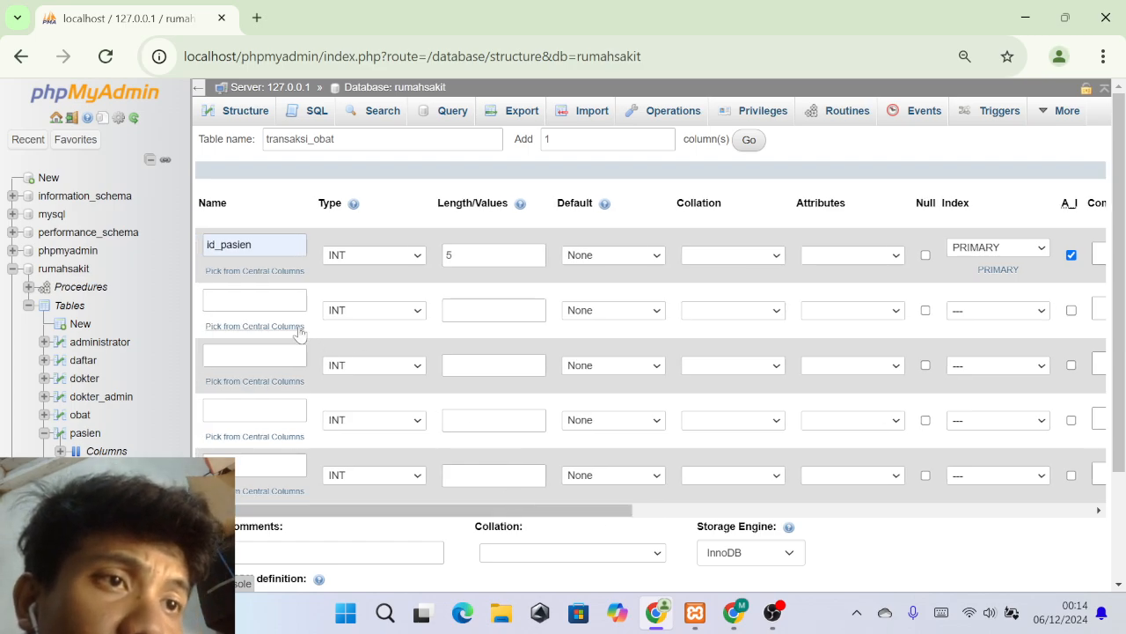
Rename the first column of the transaksi_obat table as id_transaksi.
{"action": "left_click", "coordinate": [264, 301]}
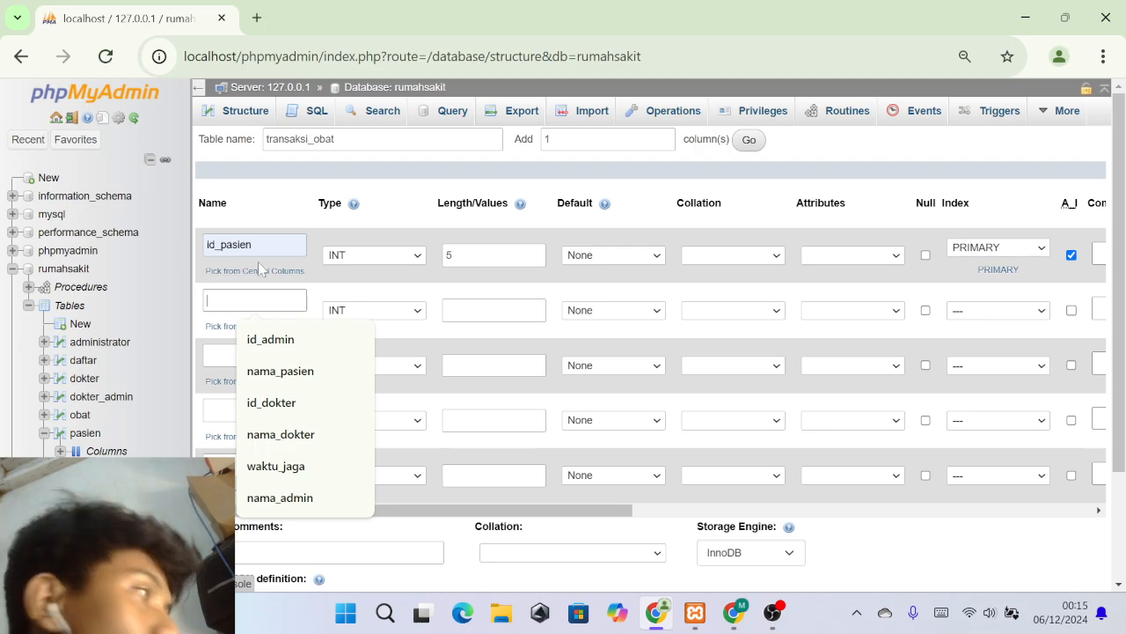
{"action": "left_click_drag", "start_coordinate": [262, 248], "coordinate": [185, 253]}
{"action": "type", "text": "id"}
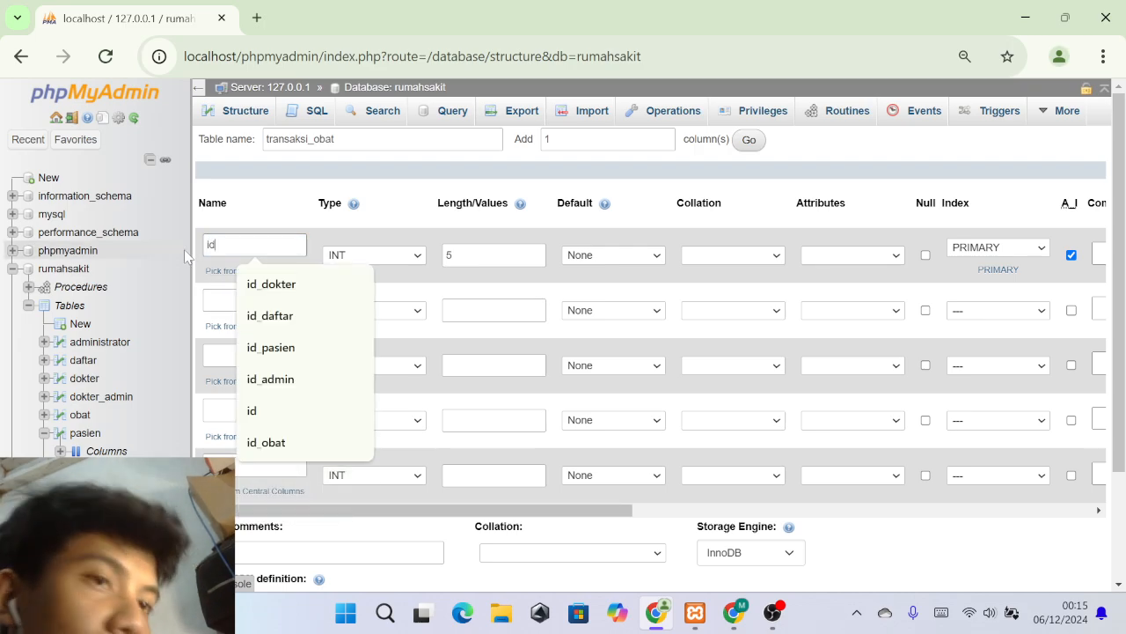
{"action": "type", "text": "_tran"}
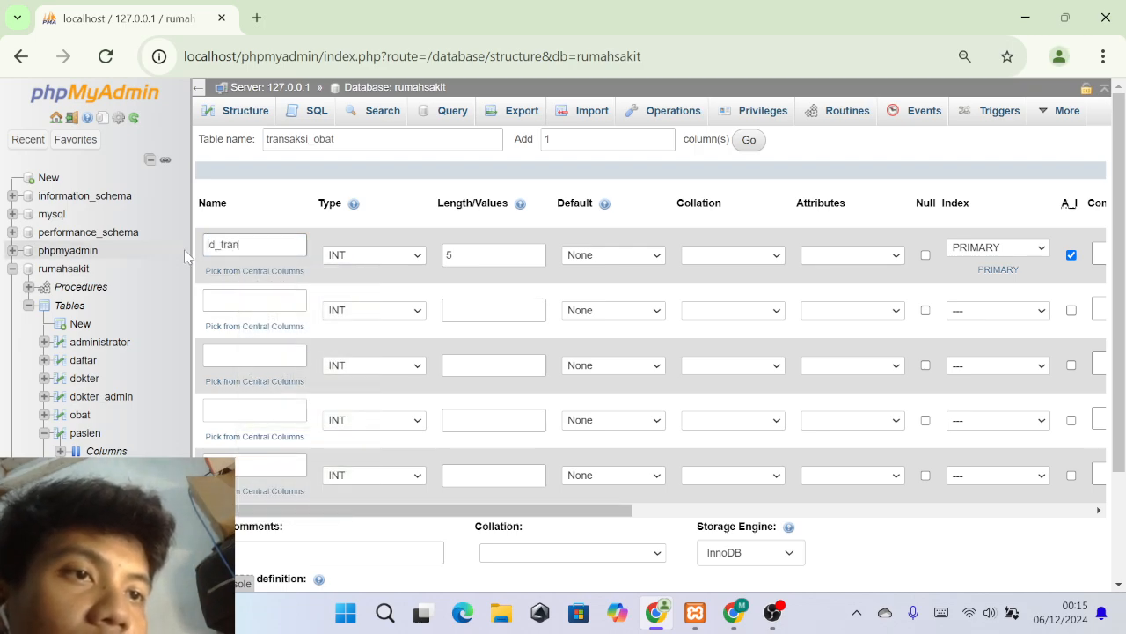
{"action": "type", "text": "saksi"}
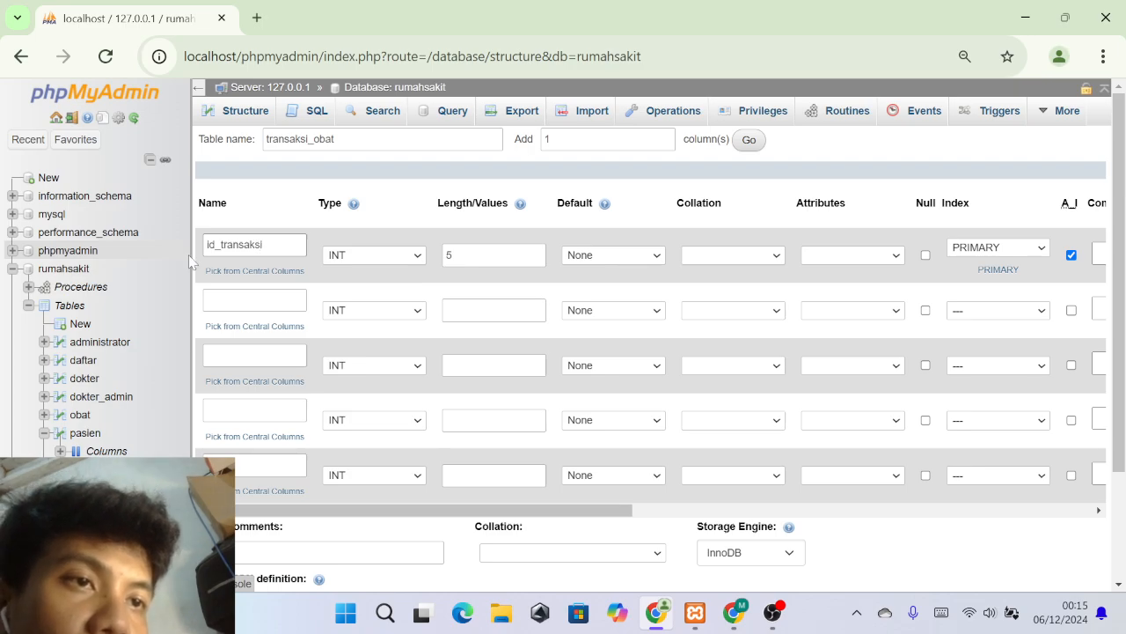
Name the second column of the transaksi_obat table id_pasien and the third column id_obat.
{"action": "left_click", "coordinate": [254, 300]}
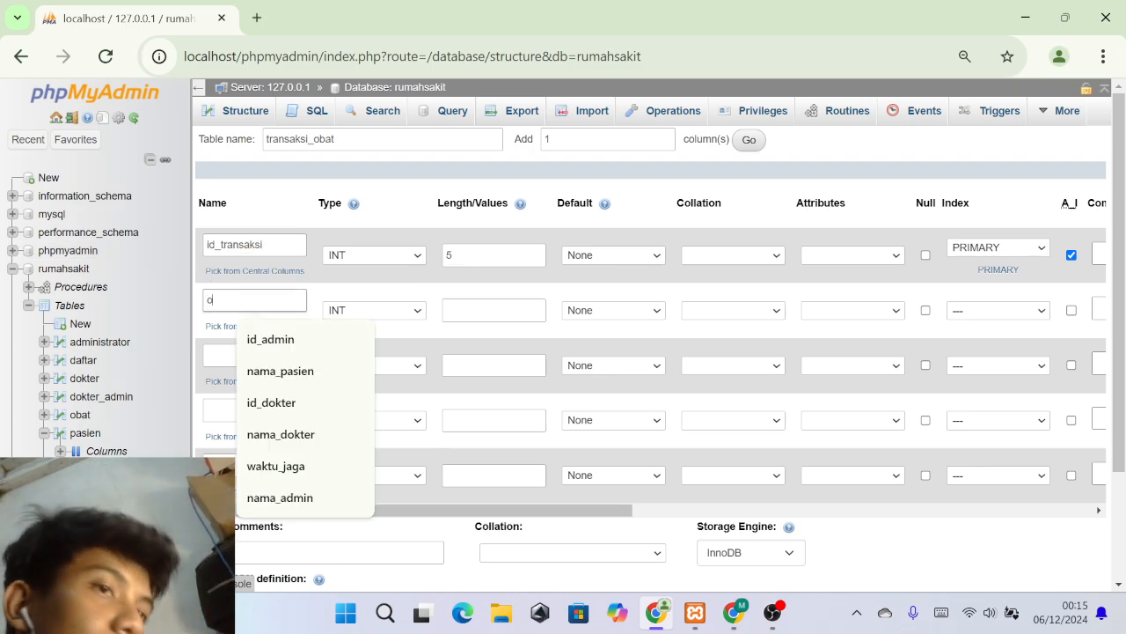
{"action": "key", "text": "BackSpace"}
{"action": "type", "text": "id_"}
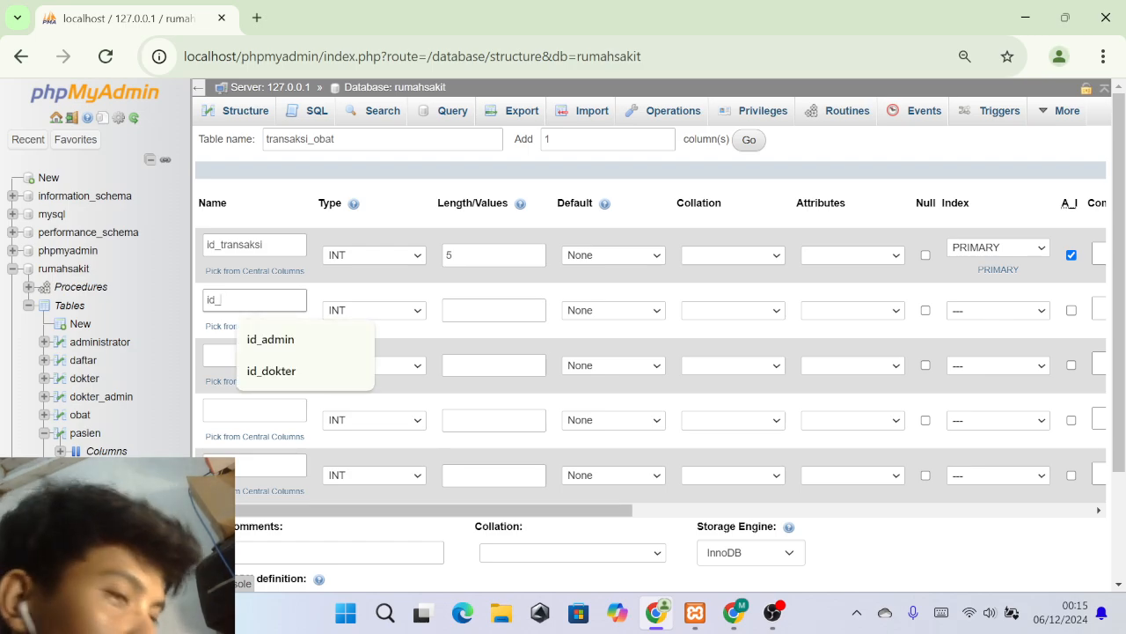
{"action": "type", "text": "pasien"}
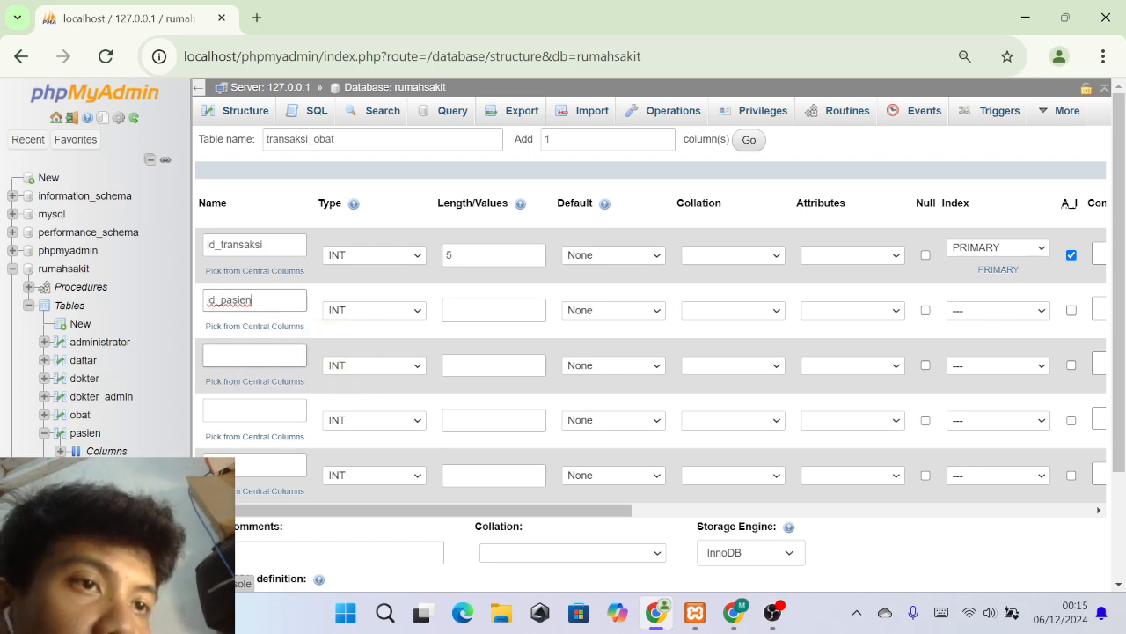
{"action": "left_click", "coordinate": [255, 356]}
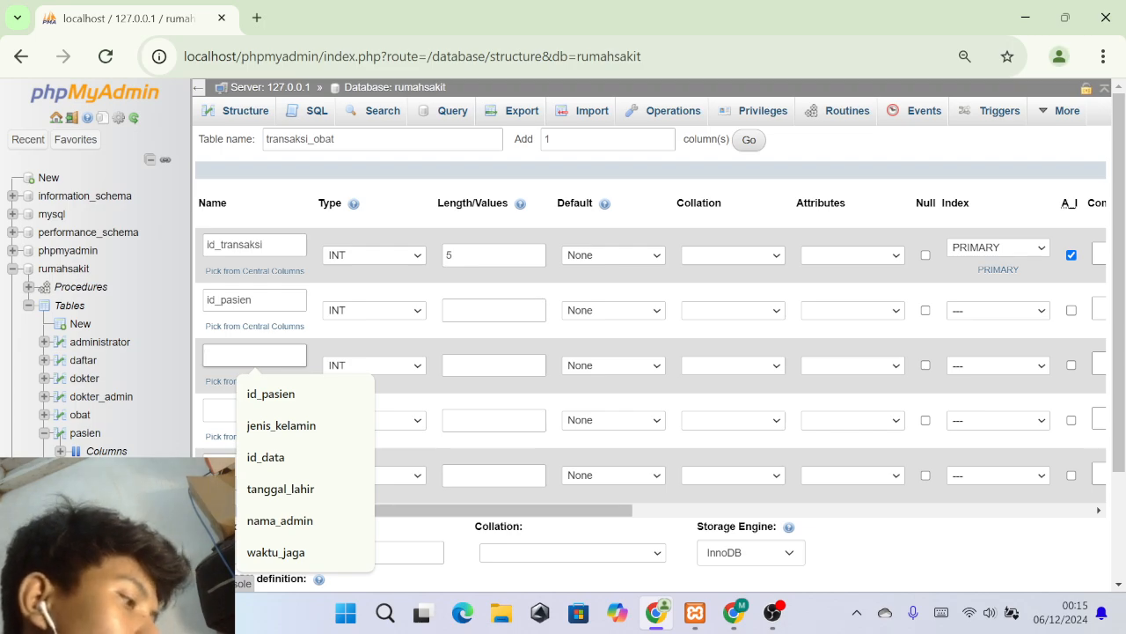
{"action": "type", "text": "id_obat"}
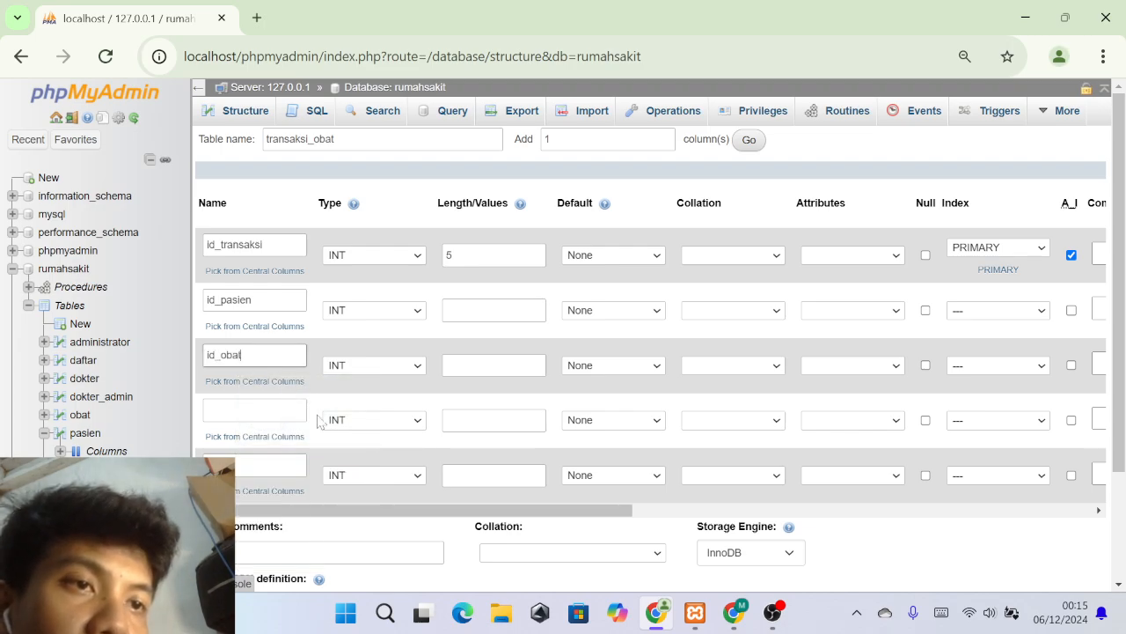
Name the fourth column of the transaksi_obat table jumlah and the fifth column total_harga.
{"action": "left_click", "coordinate": [264, 410]}
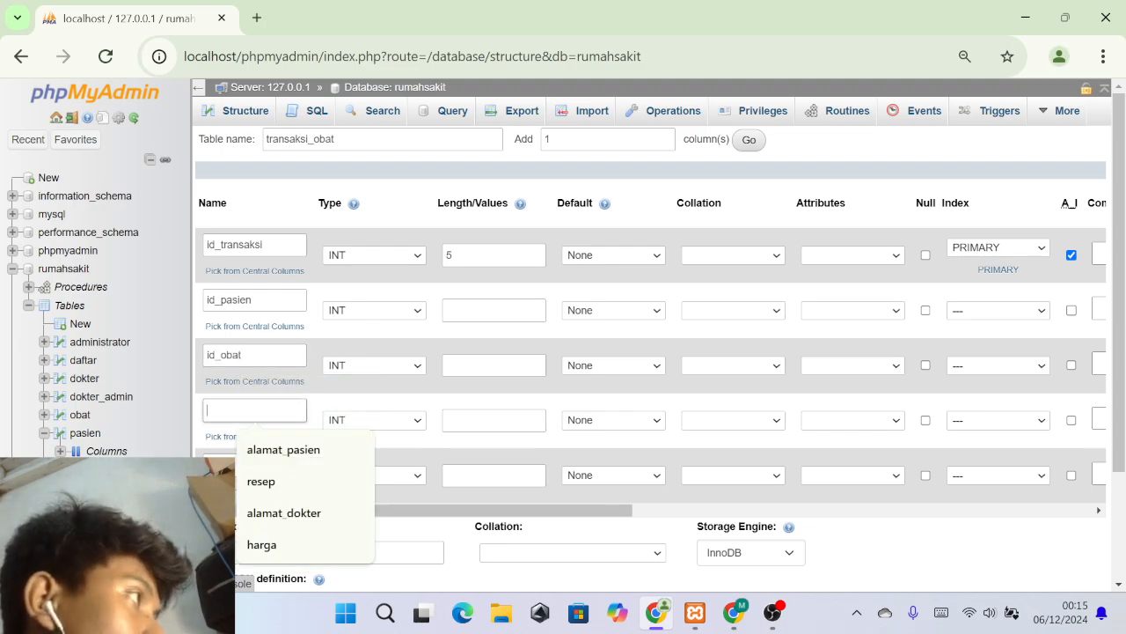
{"action": "type", "text": "ju"}
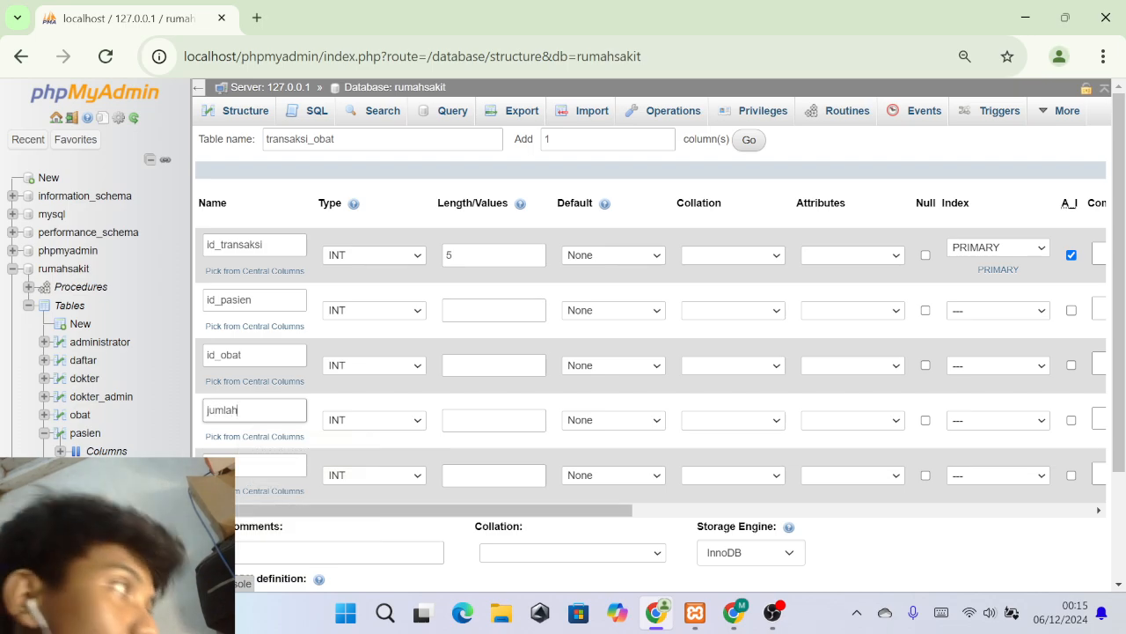
{"action": "type", "text": "mlah"}
{"action": "left_click", "coordinate": [271, 458]}
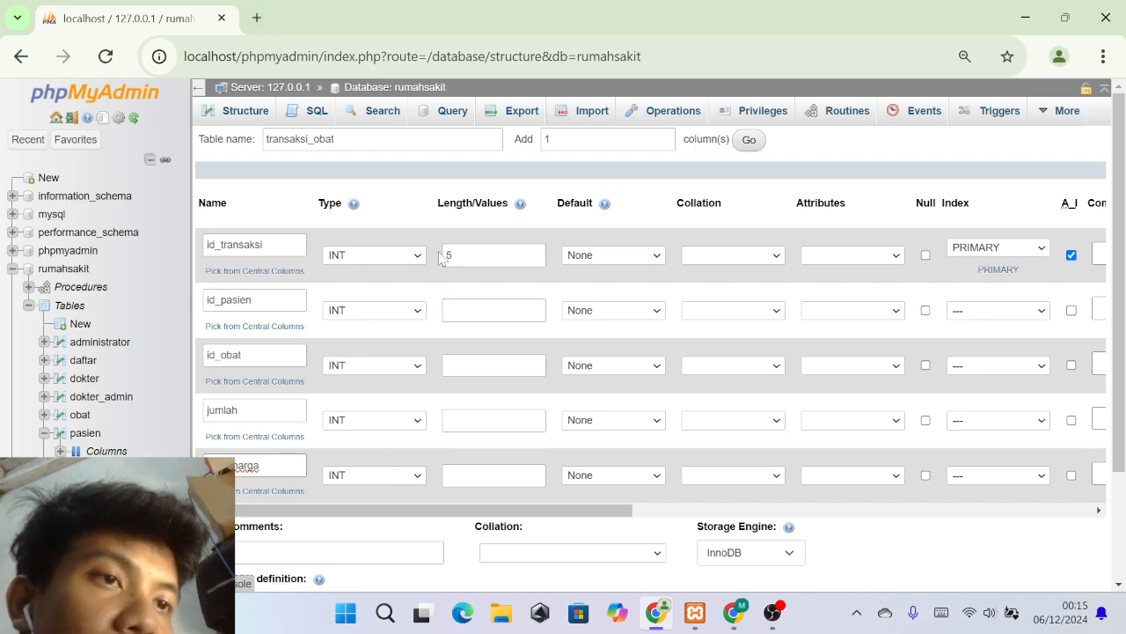
Set the length of both the id_pasien and id_obat columns to 3.
{"action": "left_click", "coordinate": [493, 311]}
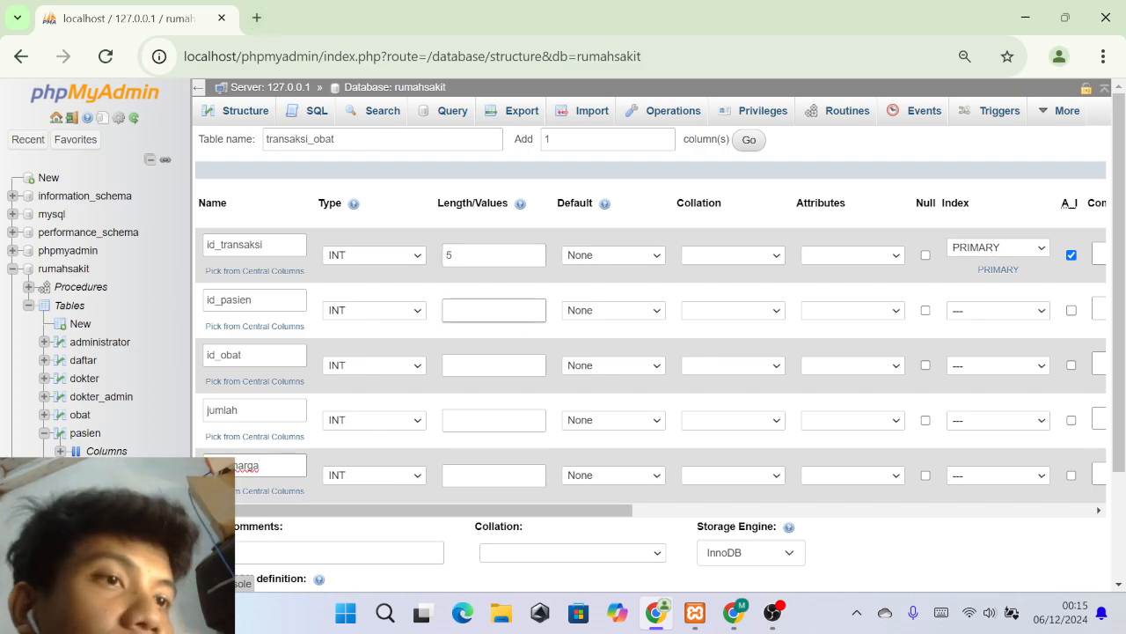
{"action": "type", "text": "3"}
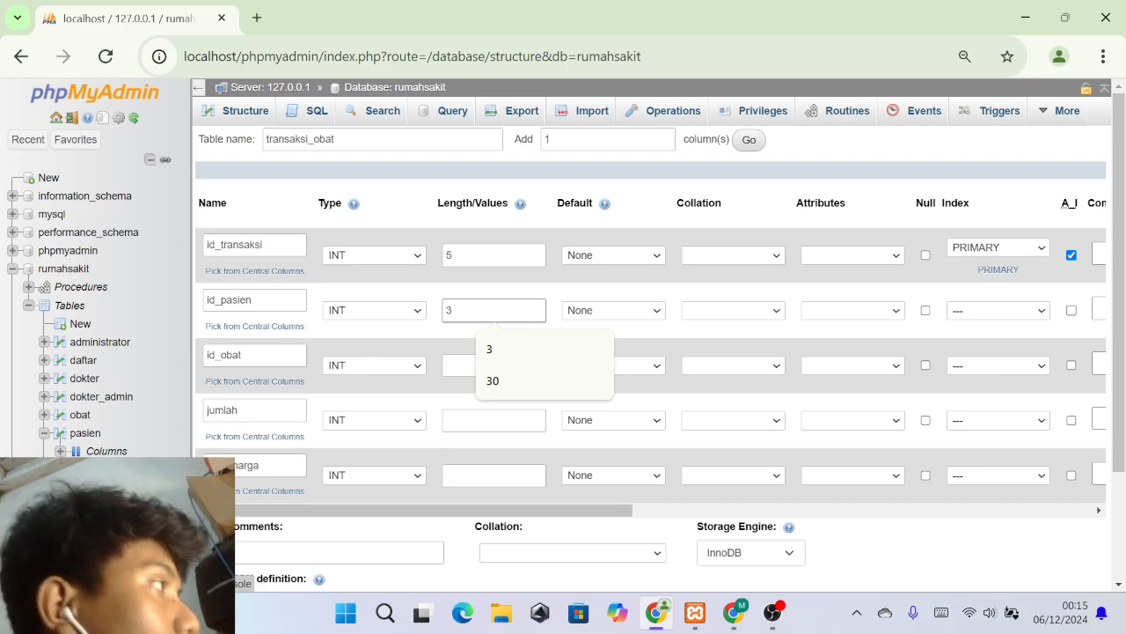
{"action": "left_click", "coordinate": [466, 365]}
{"action": "type", "text": "3"}
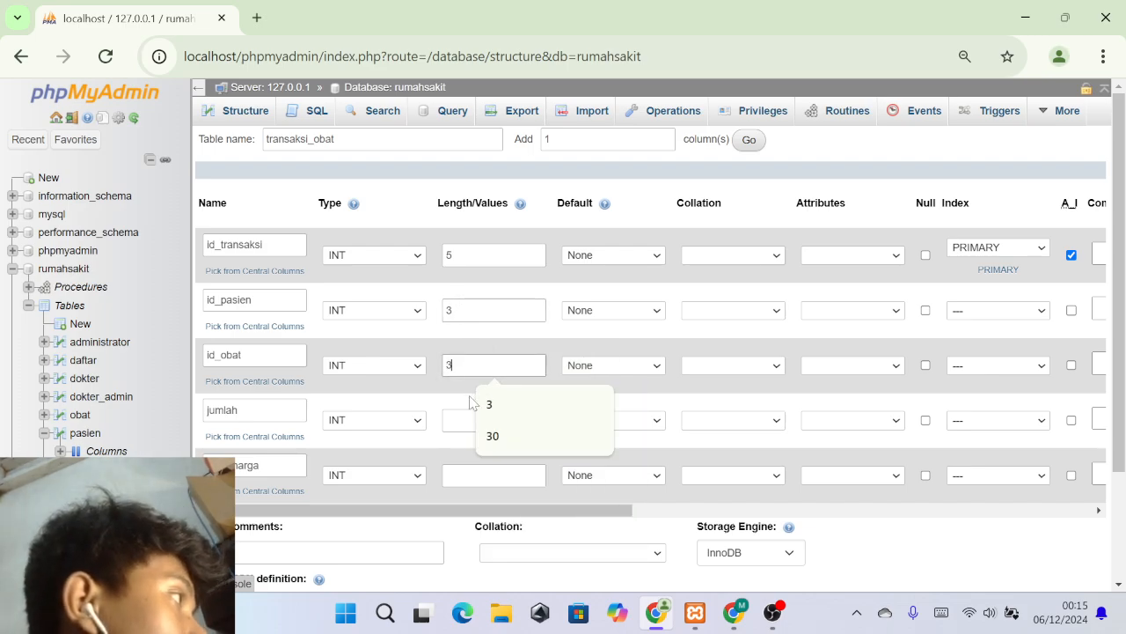
Set the length of the jumlah and total_harga columns to 10 and save the transaksi_obat table.
{"action": "left_click", "coordinate": [459, 420]}
{"action": "type", "text": "10"}
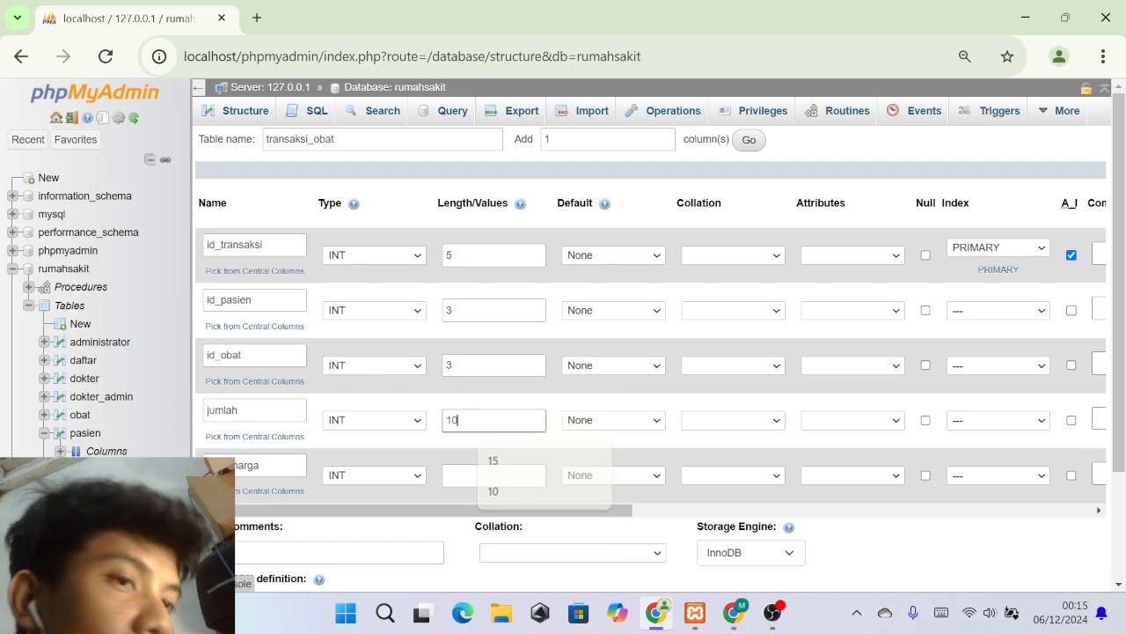
{"action": "left_click", "coordinate": [462, 475]}
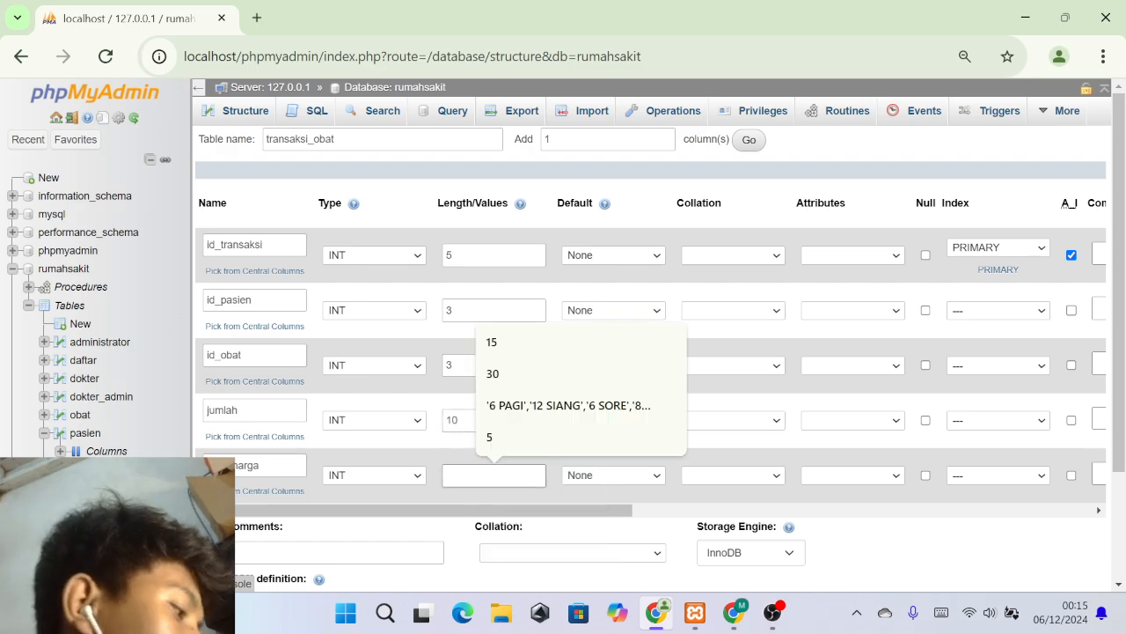
{"action": "type", "text": "10"}
{"action": "scroll", "coordinate": [493, 514], "scroll_direction": "down", "scroll_amount": 3}
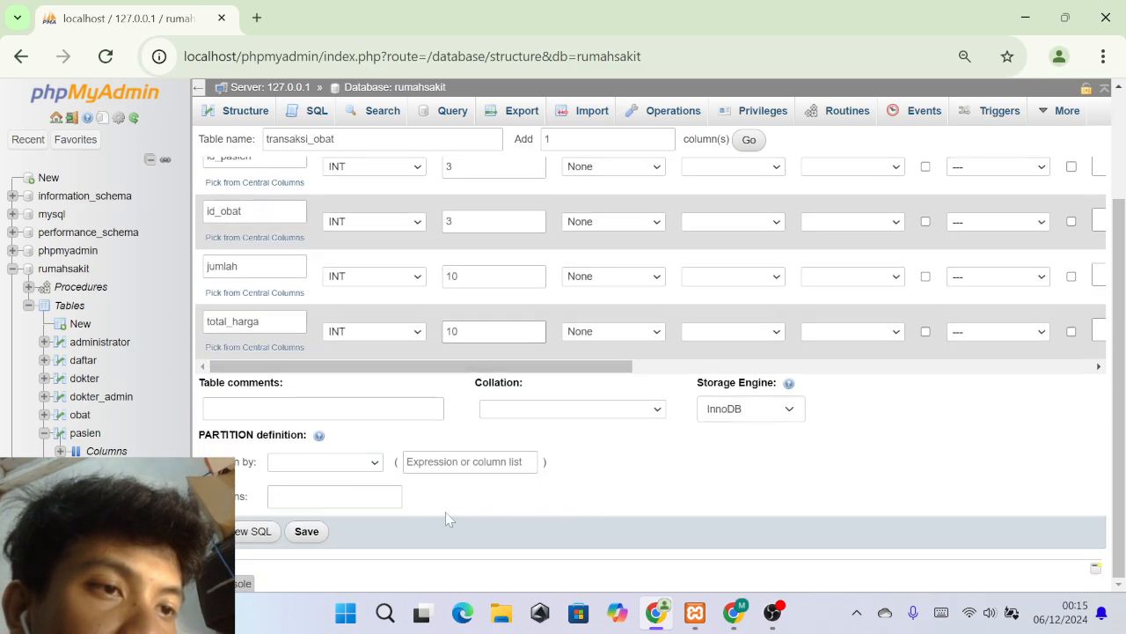
{"action": "left_click", "coordinate": [304, 530]}
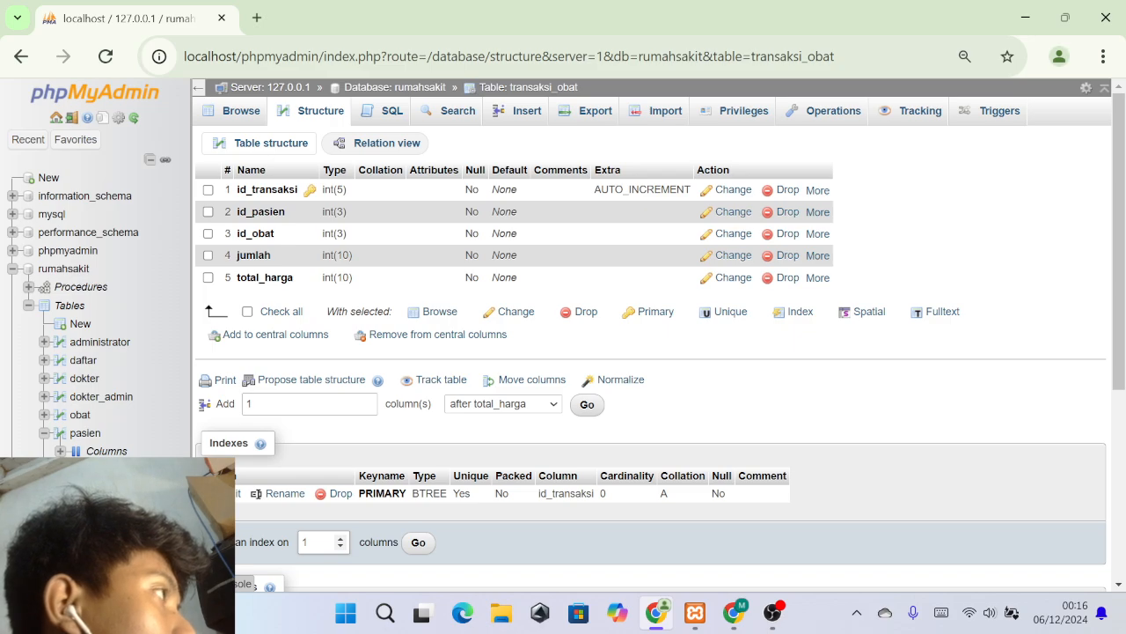
Open the Designer of the rumahsakit database and show the obat and transaksi_obat tables in the diagram.
{"action": "left_click", "coordinate": [78, 272]}
{"action": "left_click", "coordinate": [1063, 110]}
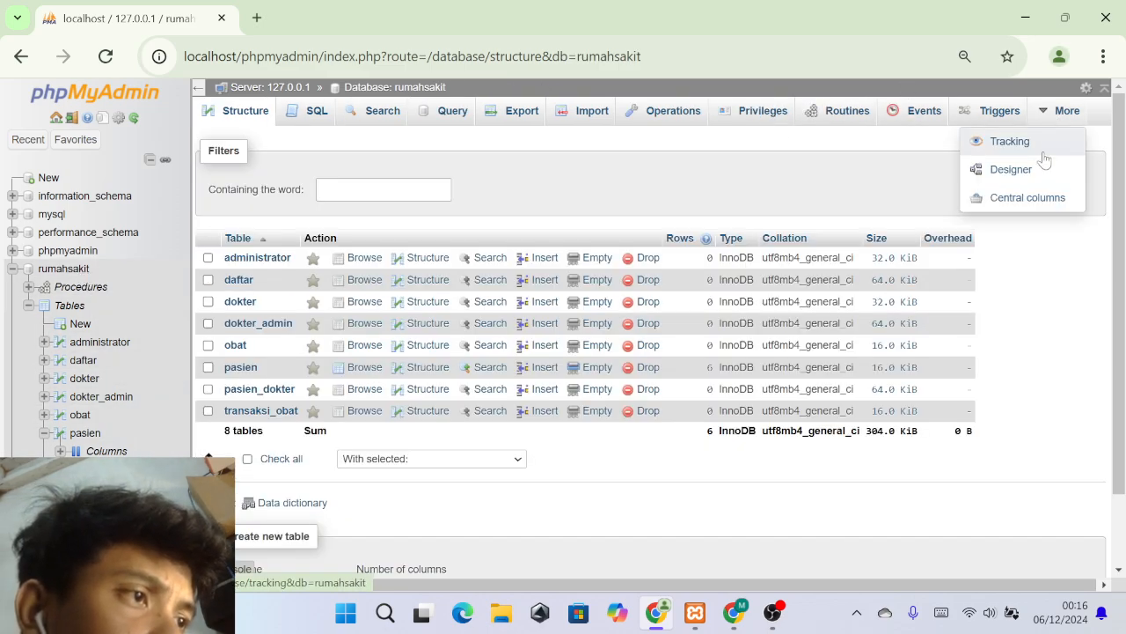
{"action": "left_click", "coordinate": [1028, 172]}
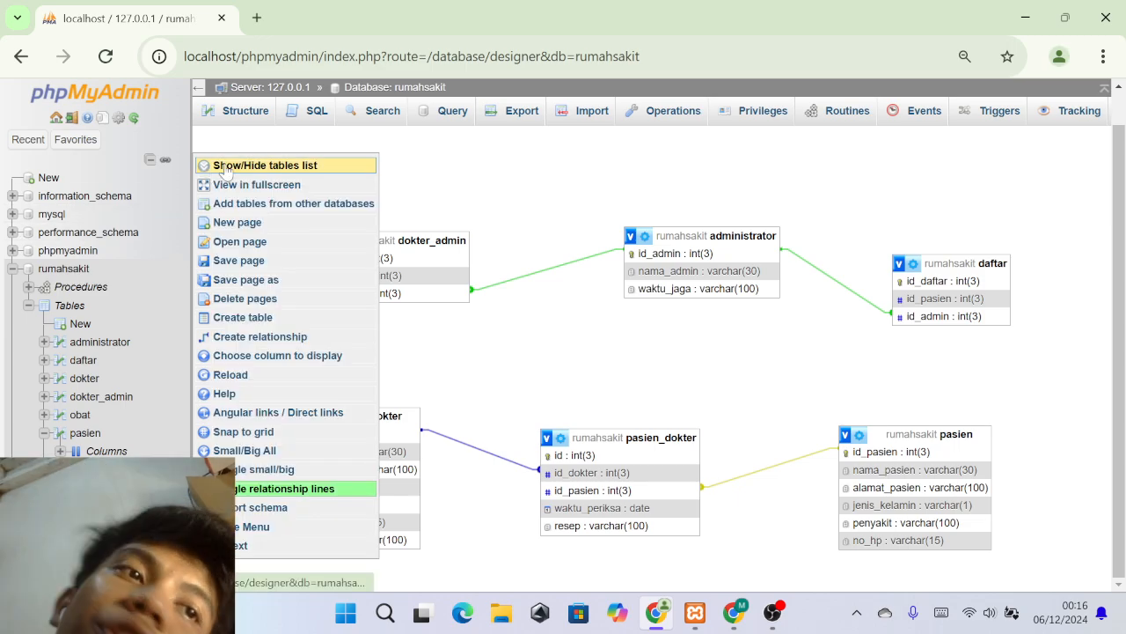
{"action": "left_click", "coordinate": [224, 169]}
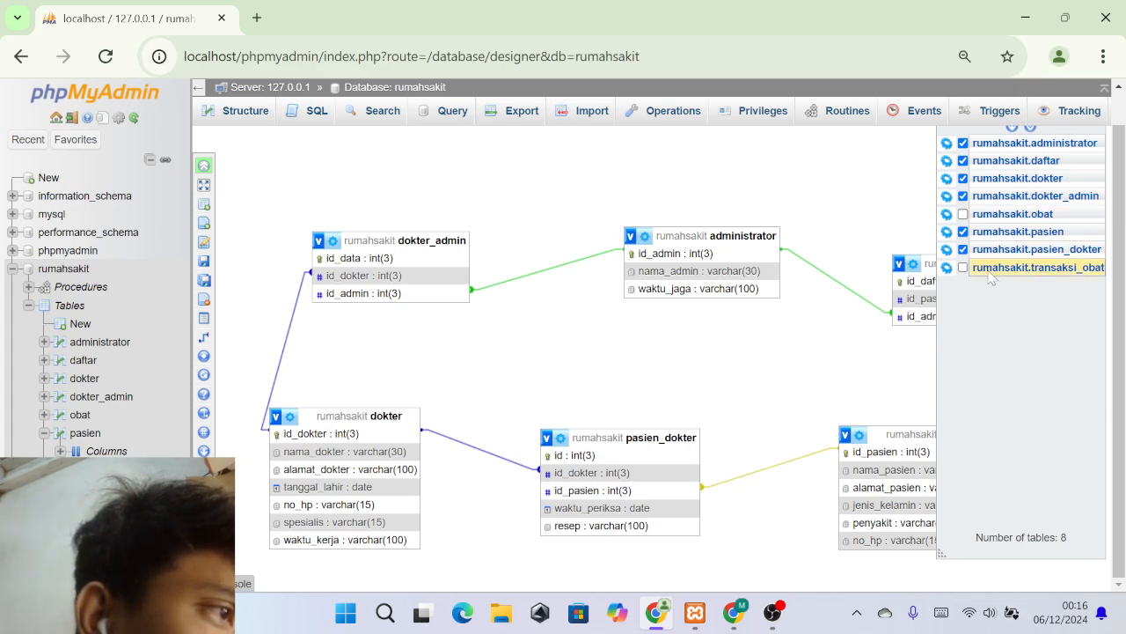
{"action": "left_click", "coordinate": [962, 214]}
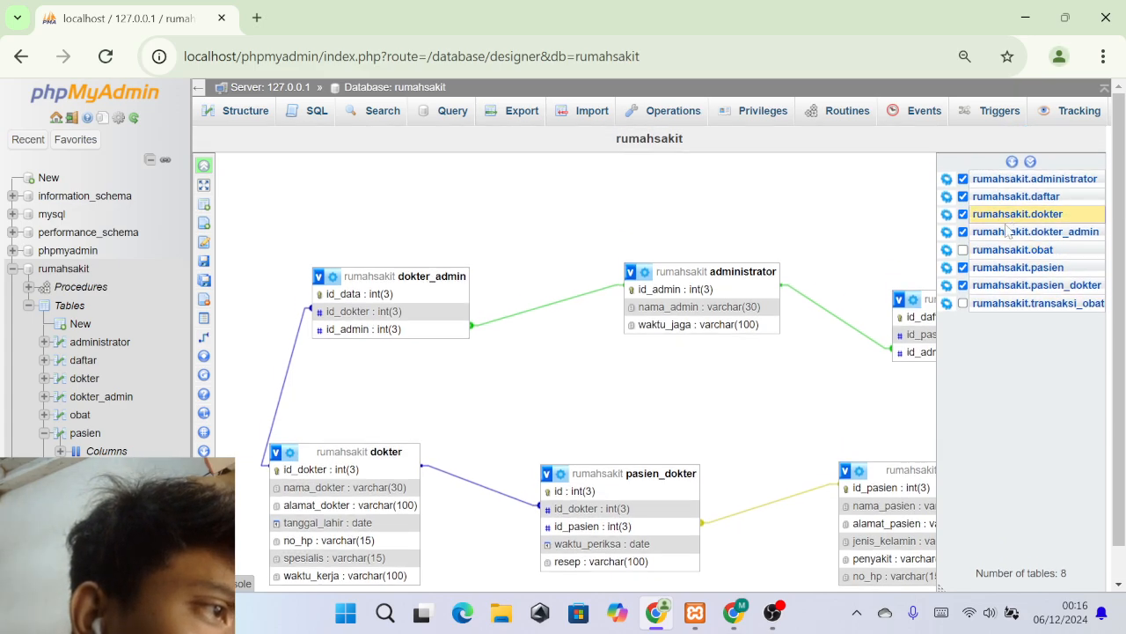
{"action": "left_click", "coordinate": [962, 303]}
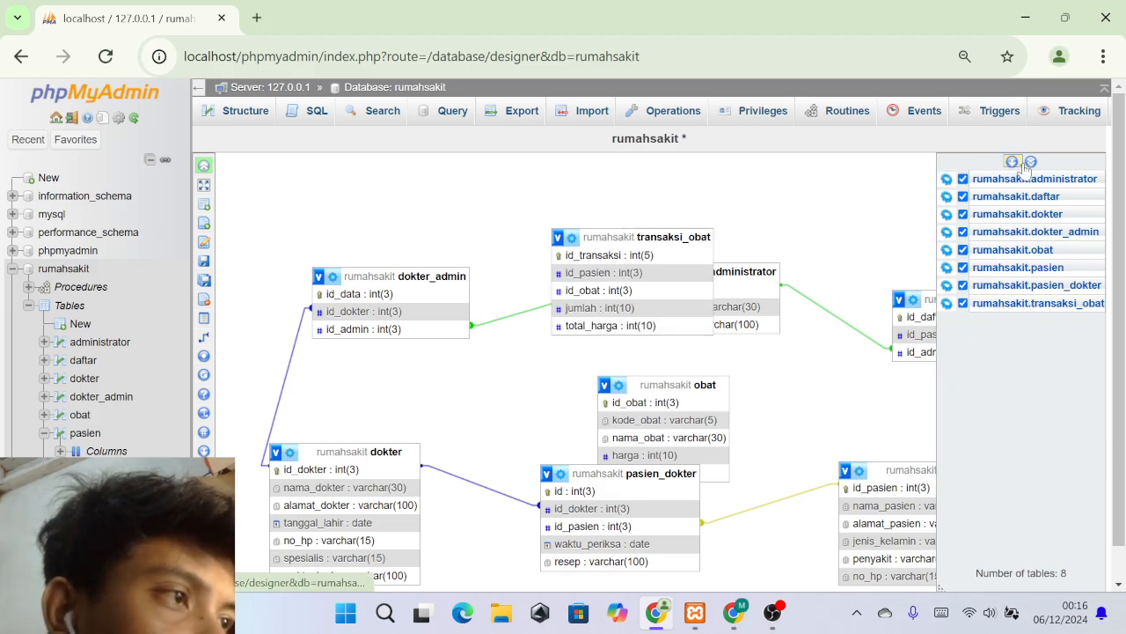
{"action": "left_click", "coordinate": [205, 167]}
Move the obat table below pasien_dokter and the transaksi_obat table below pasien in the diagram.
{"action": "scroll", "coordinate": [792, 278], "scroll_direction": "down", "scroll_amount": 1}
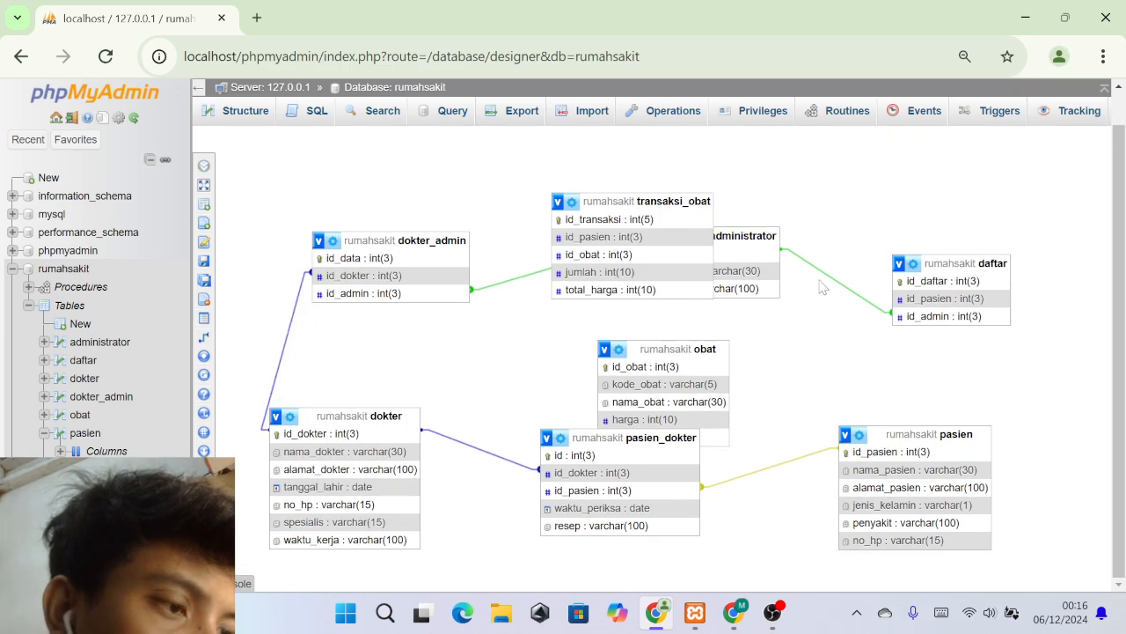
{"action": "key", "text": "ctrl+minus"}
{"action": "key", "text": "ctrl+minus"}
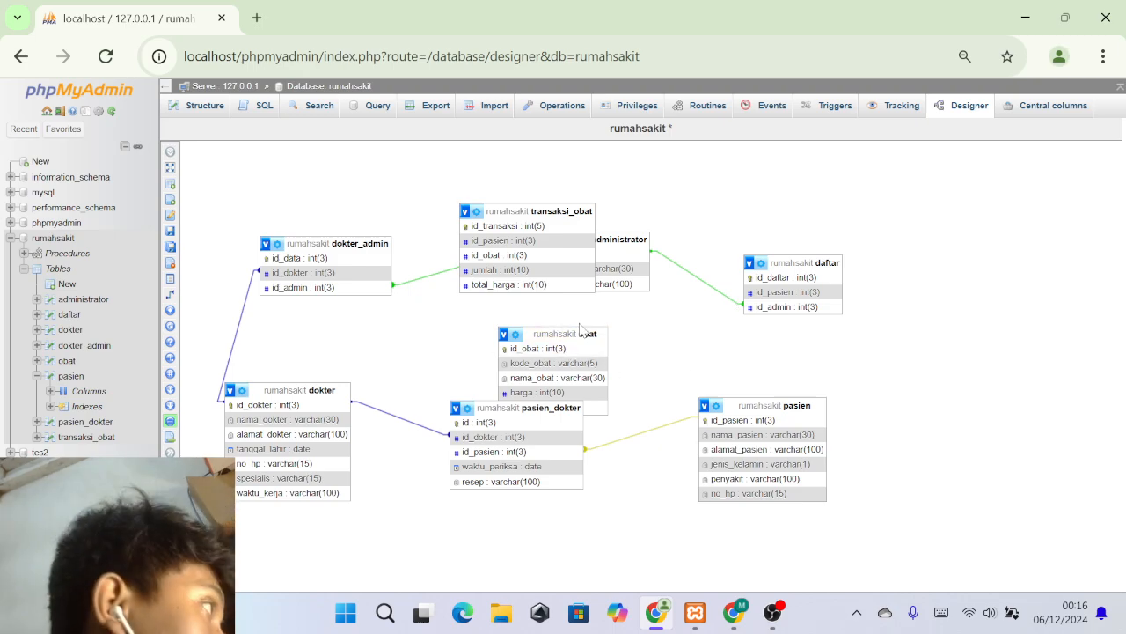
{"action": "key", "text": "ctrl+minus"}
{"action": "key", "text": "ctrl+minus"}
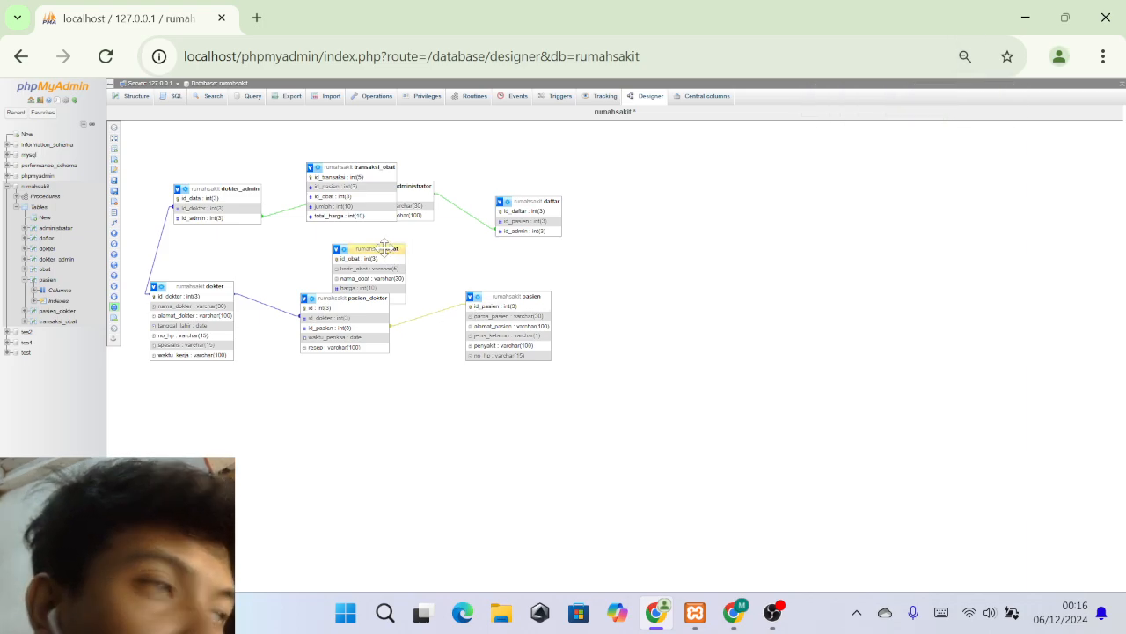
{"action": "left_click_drag", "start_coordinate": [384, 247], "coordinate": [420, 424]}
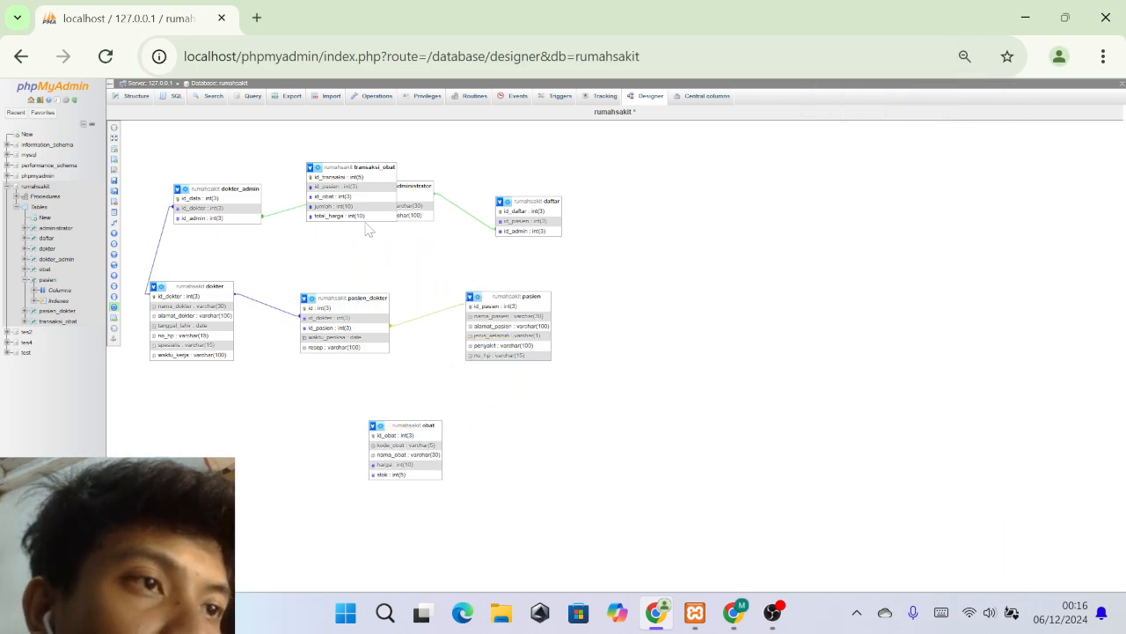
{"action": "left_click_drag", "start_coordinate": [361, 163], "coordinate": [564, 418]}
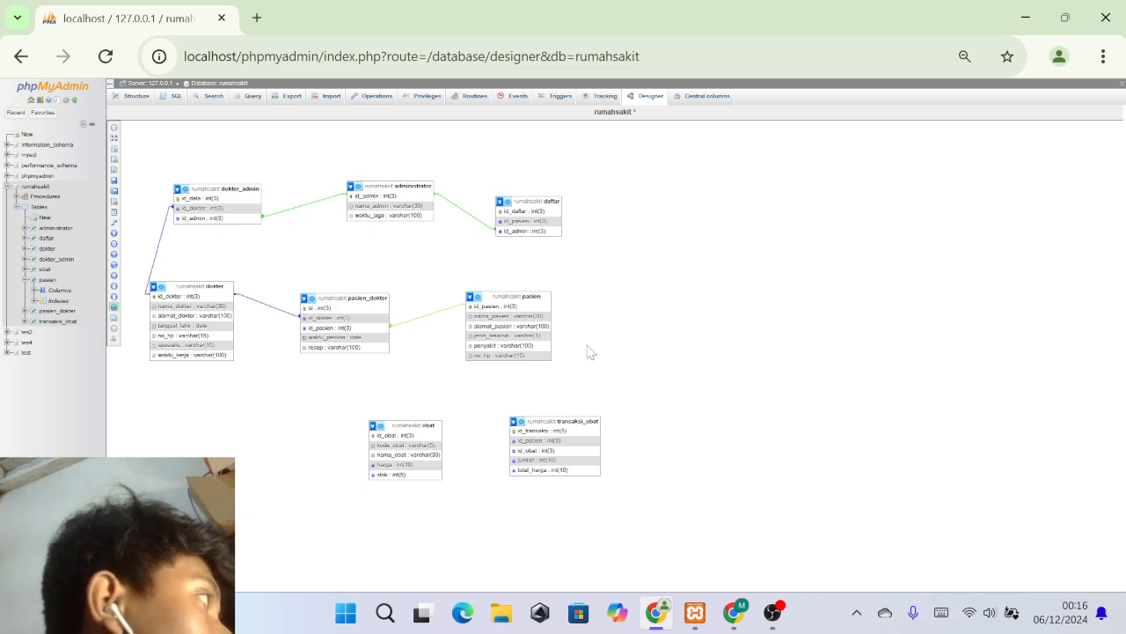
Try to create a relationship from id_pasien in the pasien table to id_pasien in the transaksi_obat table.
{"action": "mouse_move", "coordinate": [111, 329]}
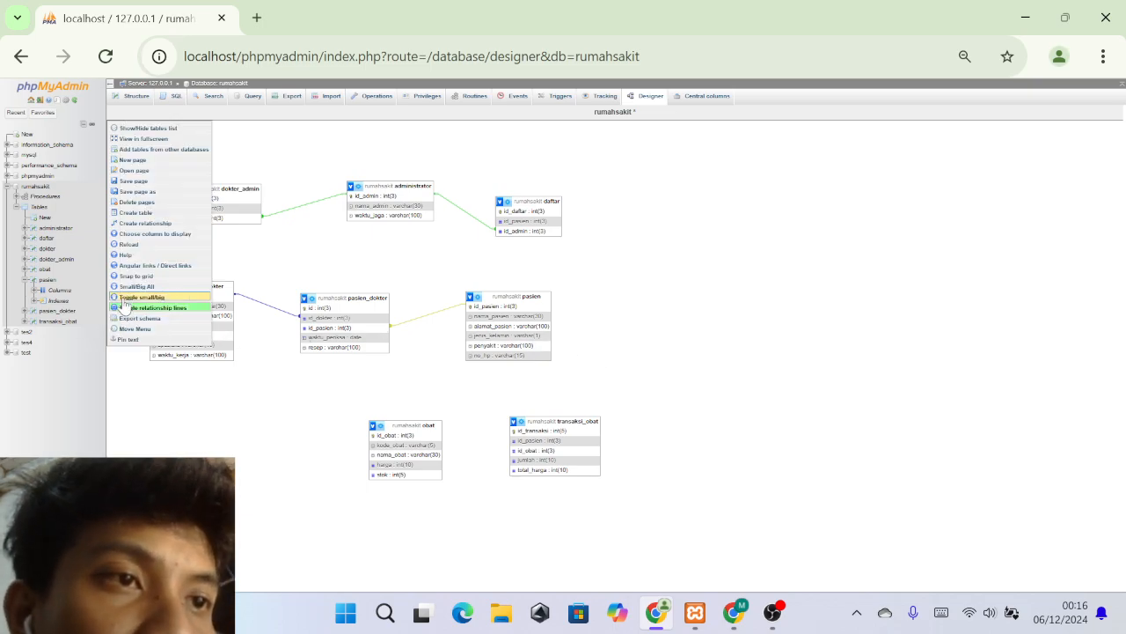
{"action": "left_click", "coordinate": [145, 224]}
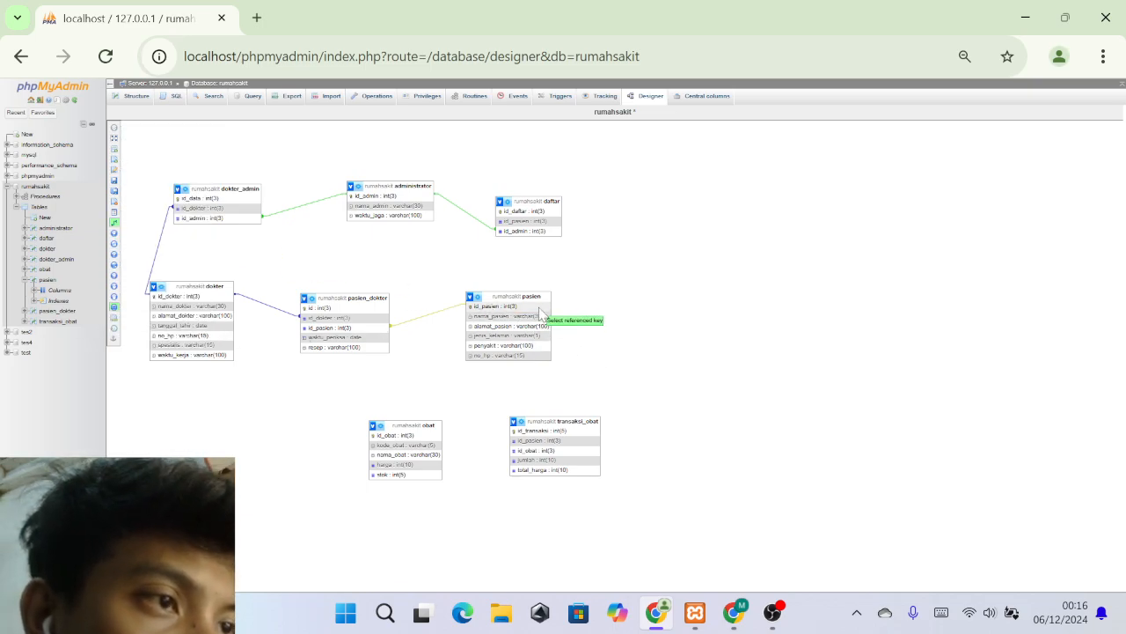
{"action": "left_click", "coordinate": [503, 305]}
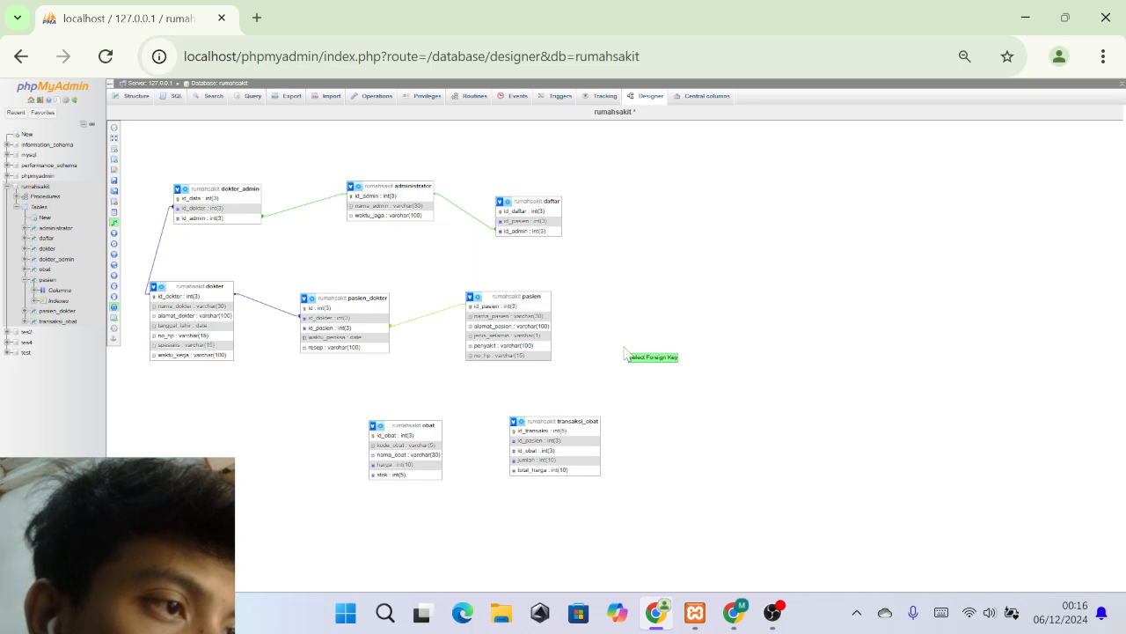
{"action": "left_click", "coordinate": [595, 441]}
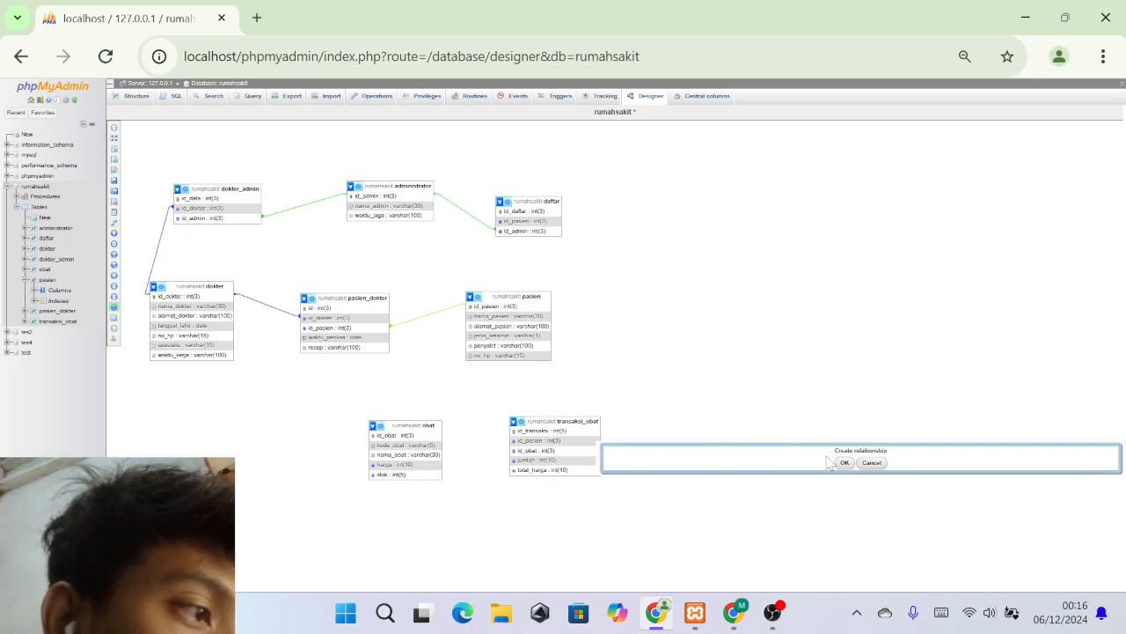
{"action": "scroll", "coordinate": [943, 467], "scroll_direction": "up", "scroll_amount": 3}
{"action": "scroll", "coordinate": [943, 470], "scroll_direction": "down", "scroll_amount": 1}
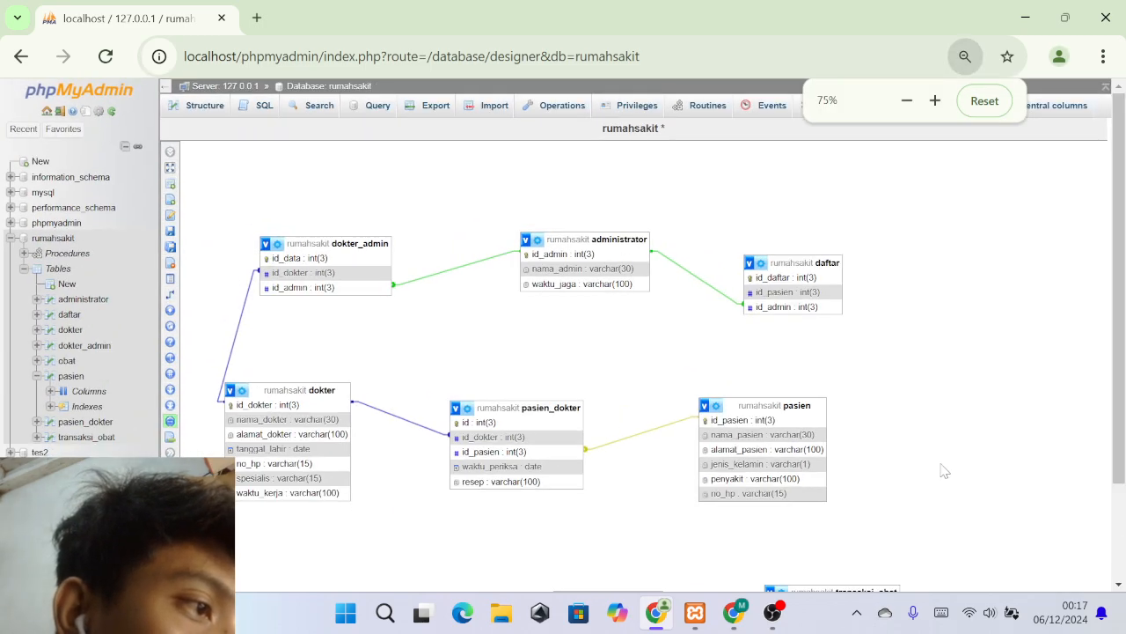
{"action": "scroll", "coordinate": [967, 465], "scroll_direction": "down", "scroll_amount": 2}
{"action": "left_click", "coordinate": [978, 530]}
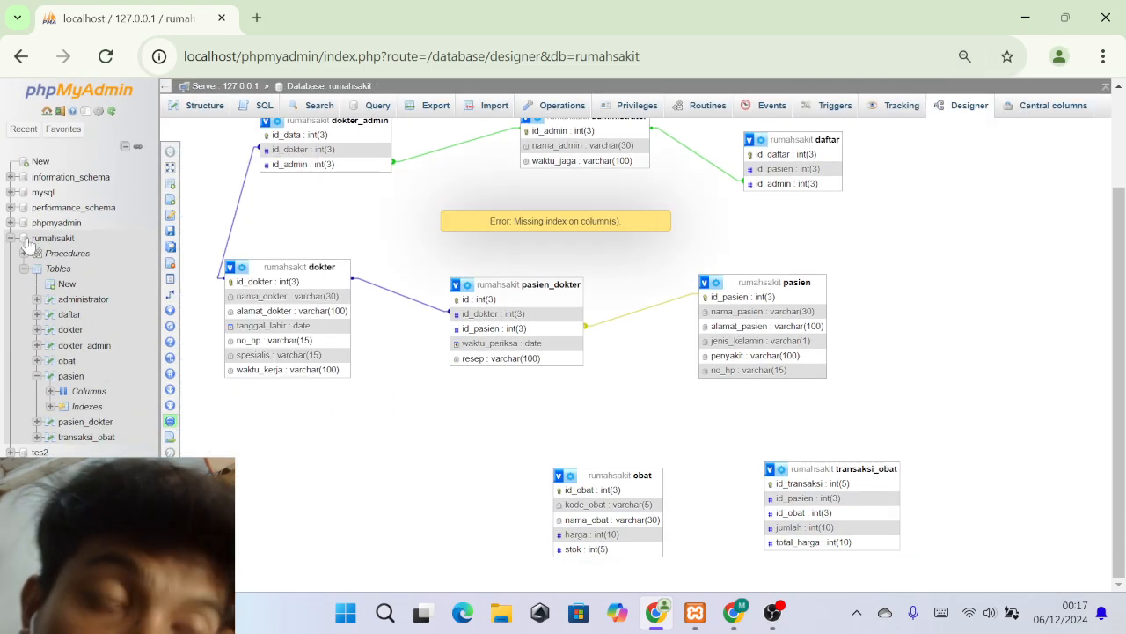
Open the structure of the obat table and add an index on its id_obat column.
{"action": "left_click", "coordinate": [71, 377]}
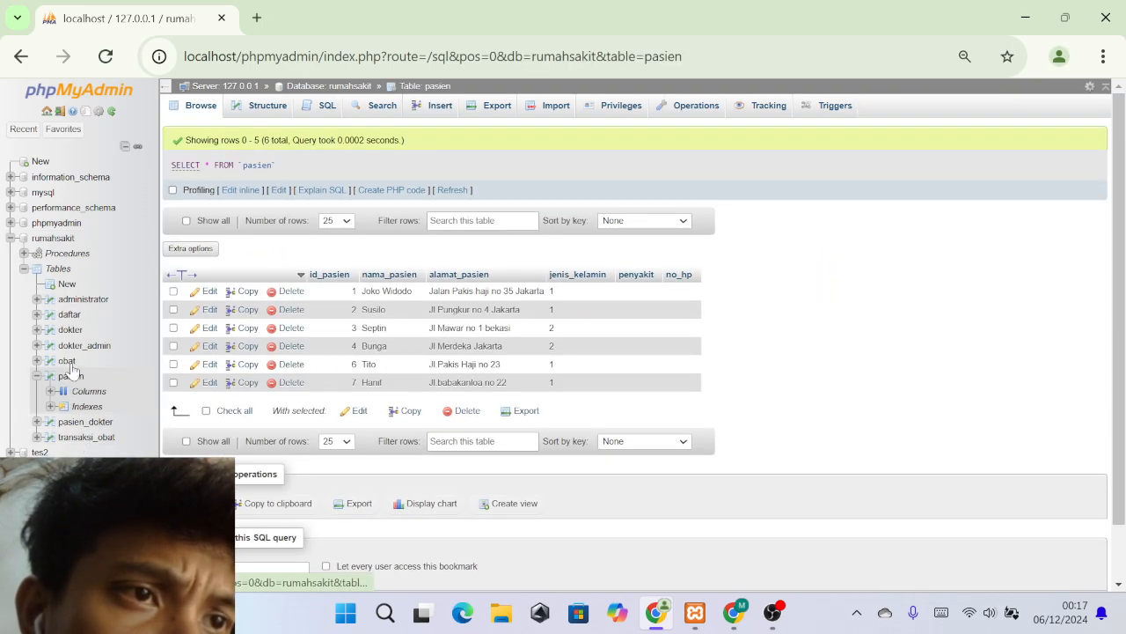
{"action": "left_click", "coordinate": [67, 361]}
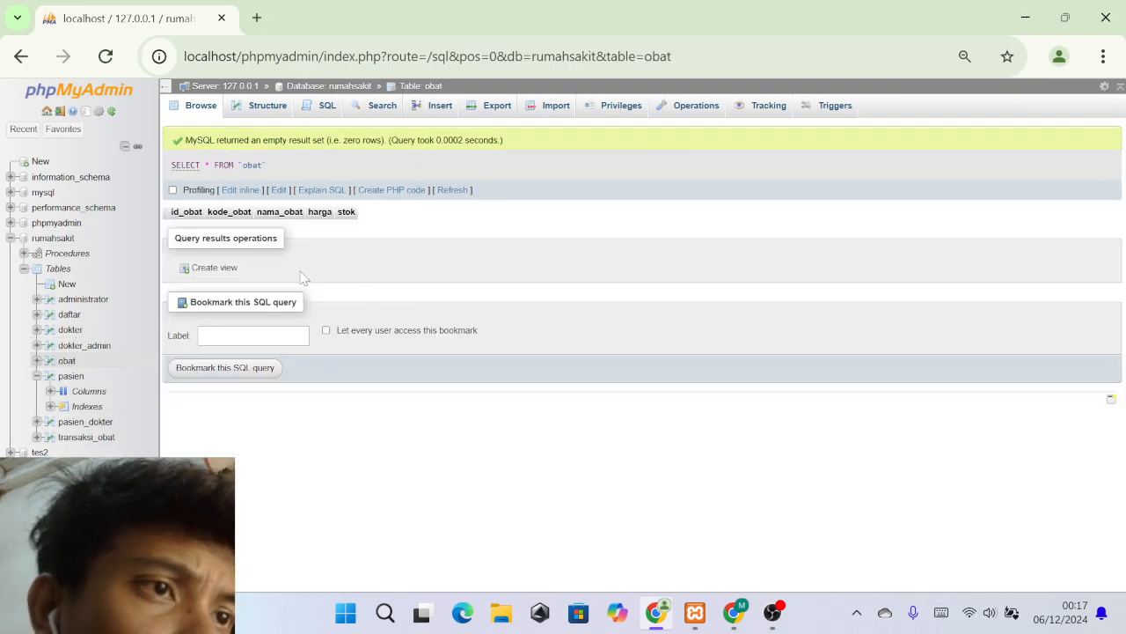
{"action": "left_click", "coordinate": [271, 107]}
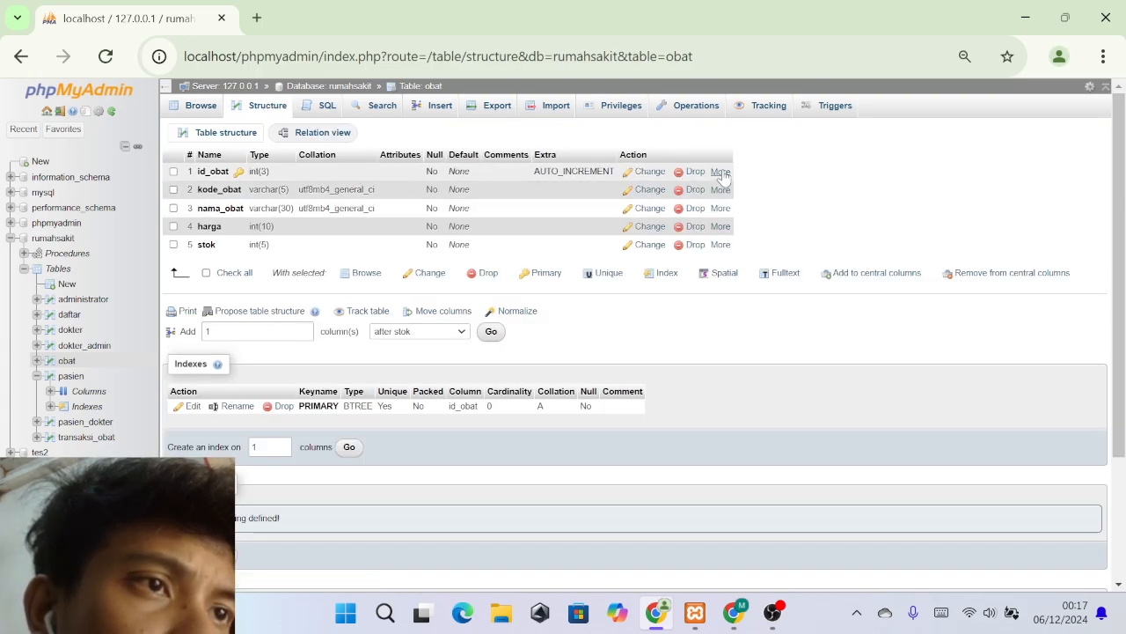
{"action": "mouse_move", "coordinate": [722, 174]}
{"action": "left_click", "coordinate": [647, 212]}
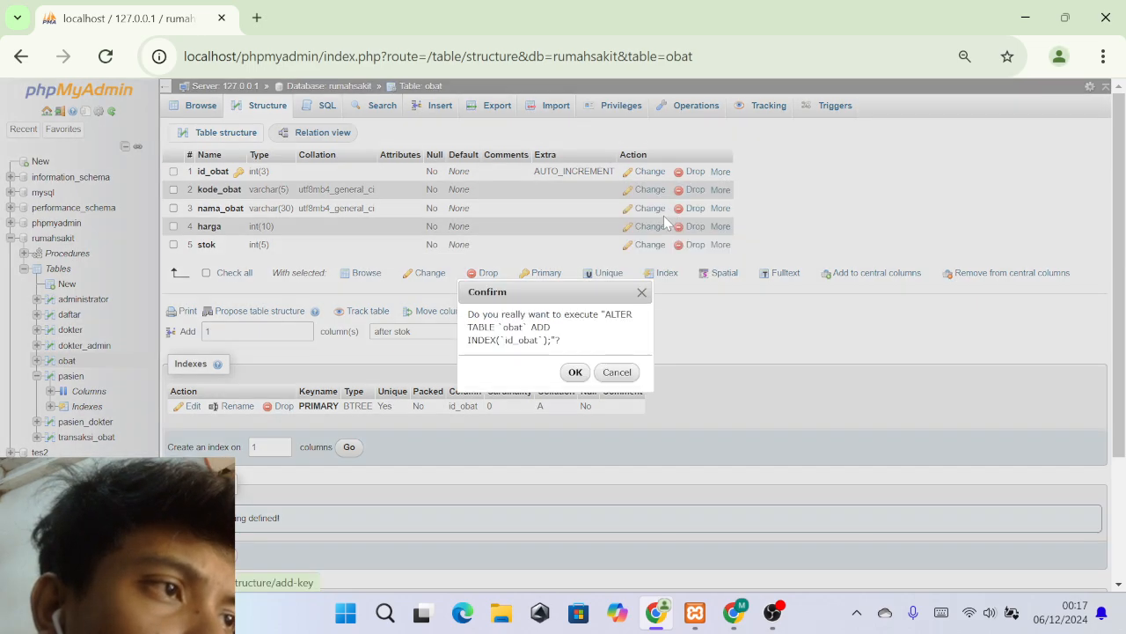
{"action": "left_click", "coordinate": [576, 372]}
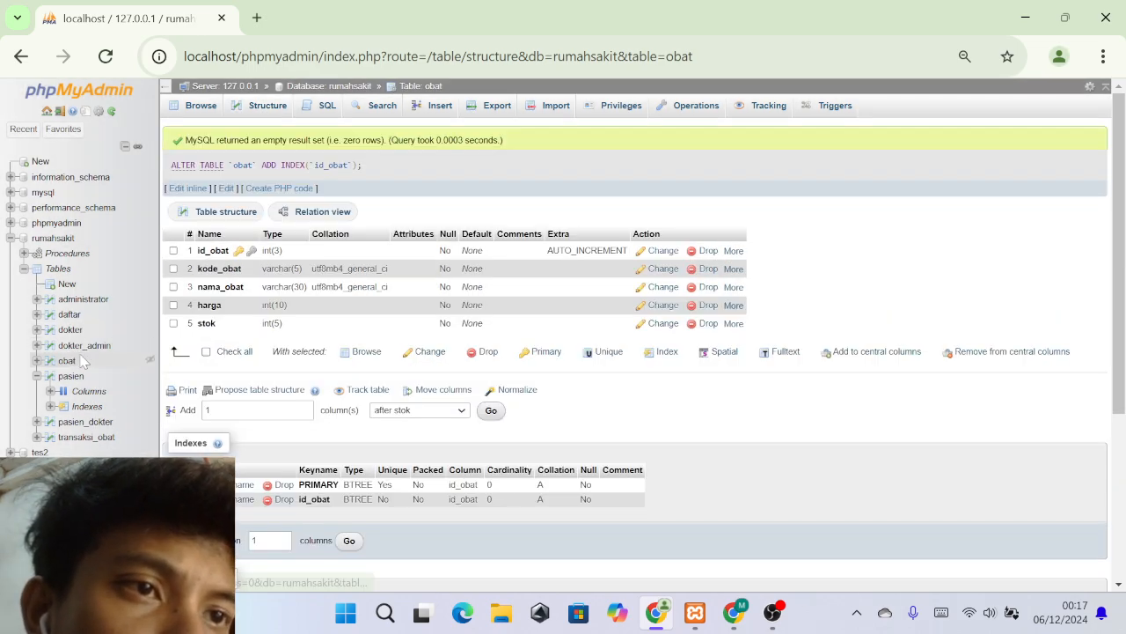
Add indexes on the id_pasien and id_transaksi columns of the transaksi_obat table.
{"action": "left_click", "coordinate": [88, 436]}
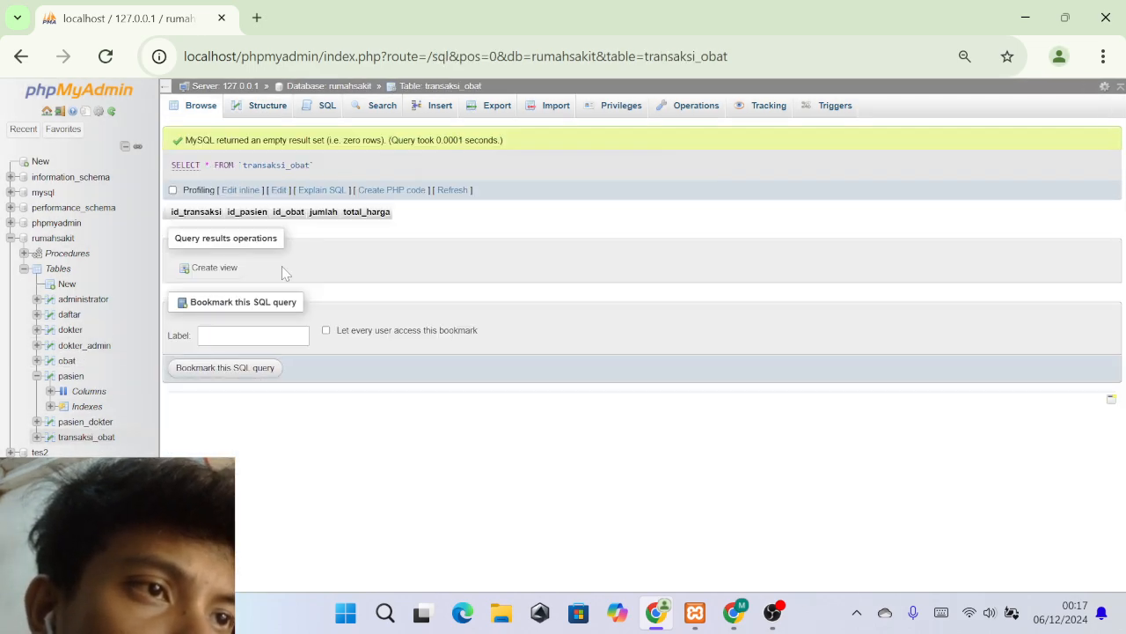
{"action": "left_click", "coordinate": [267, 109]}
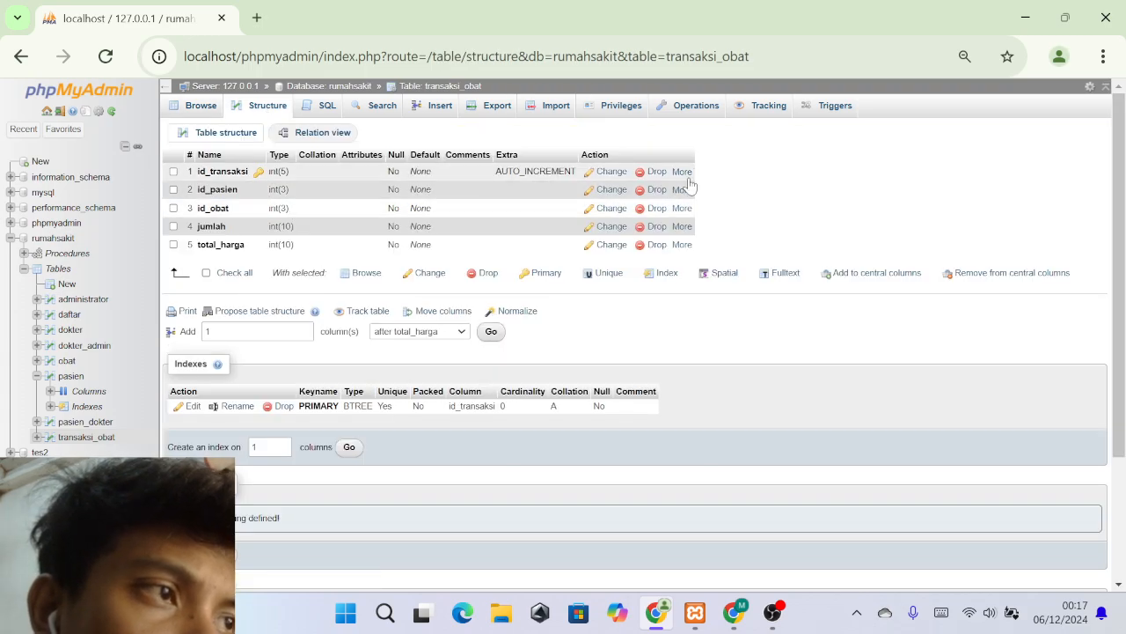
{"action": "mouse_move", "coordinate": [681, 191]}
{"action": "left_click", "coordinate": [645, 231]}
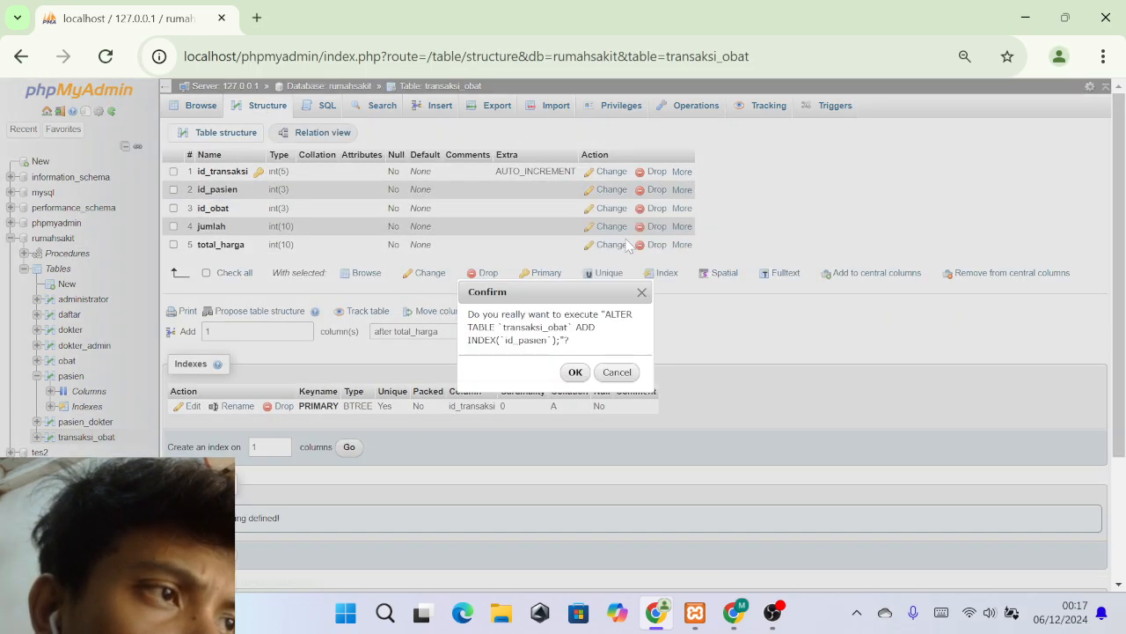
{"action": "left_click", "coordinate": [574, 373]}
{"action": "mouse_move", "coordinate": [682, 251]}
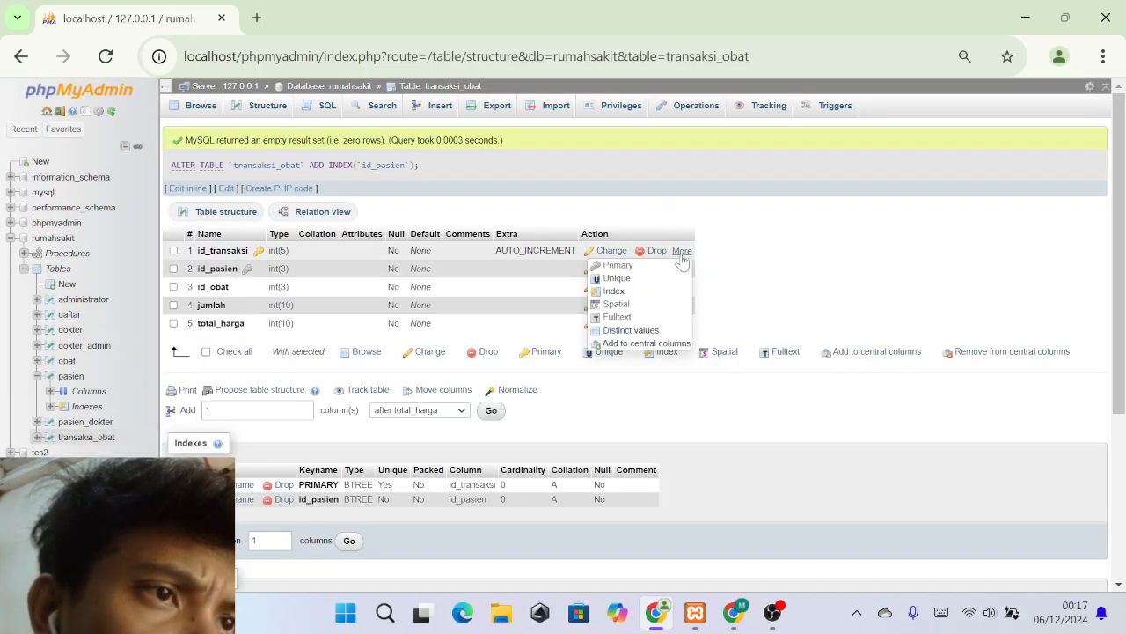
{"action": "left_click", "coordinate": [613, 291]}
{"action": "left_click", "coordinate": [575, 372]}
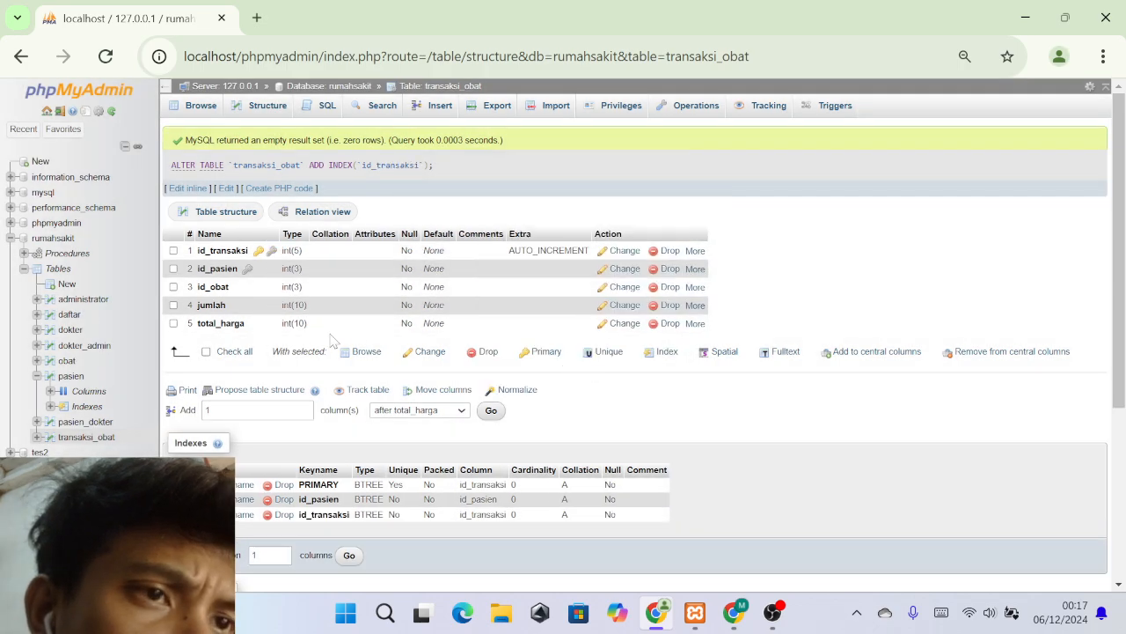
Check the triggers of the pasien table and the Designer diagram of the rumahsakit database.
{"action": "left_click", "coordinate": [70, 375]}
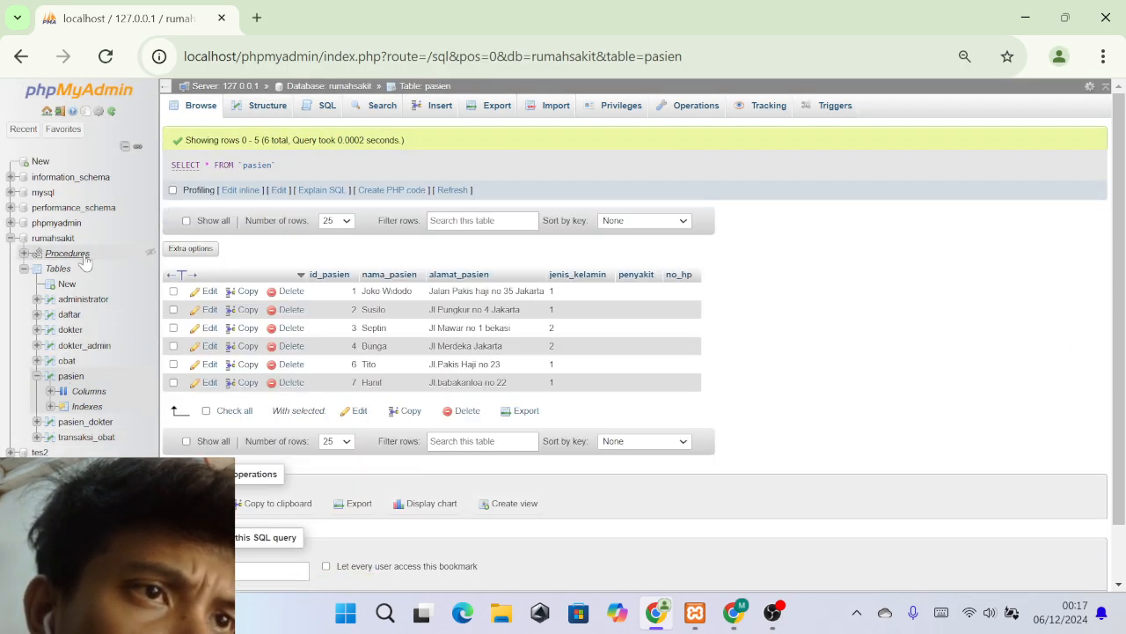
{"action": "left_click", "coordinate": [835, 106]}
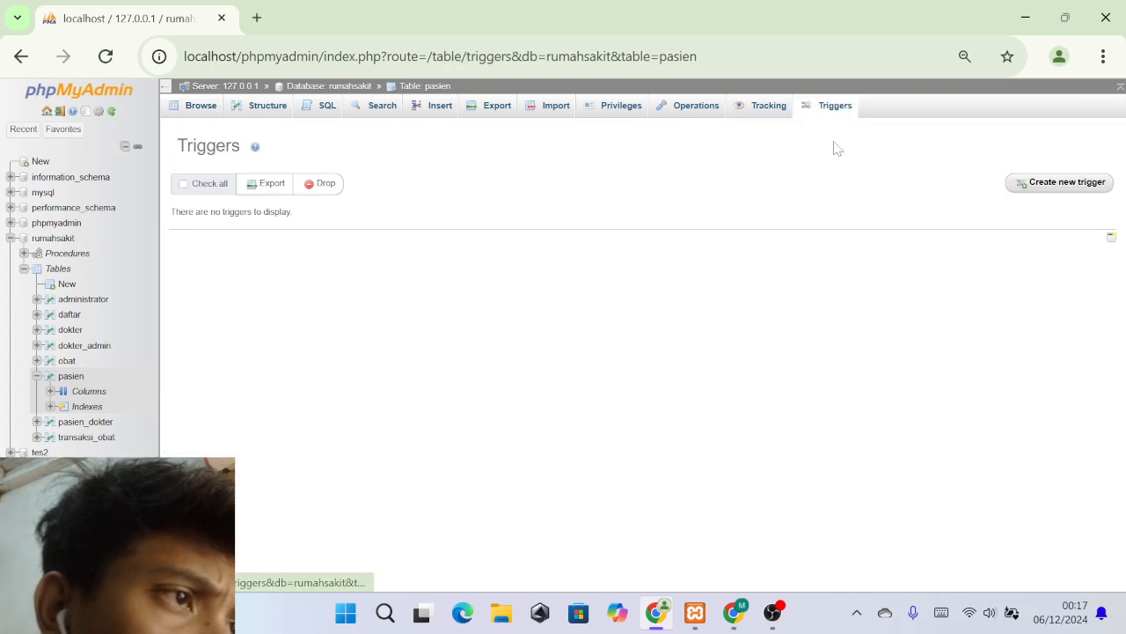
{"action": "left_click", "coordinate": [62, 239]}
{"action": "left_click", "coordinate": [968, 106]}
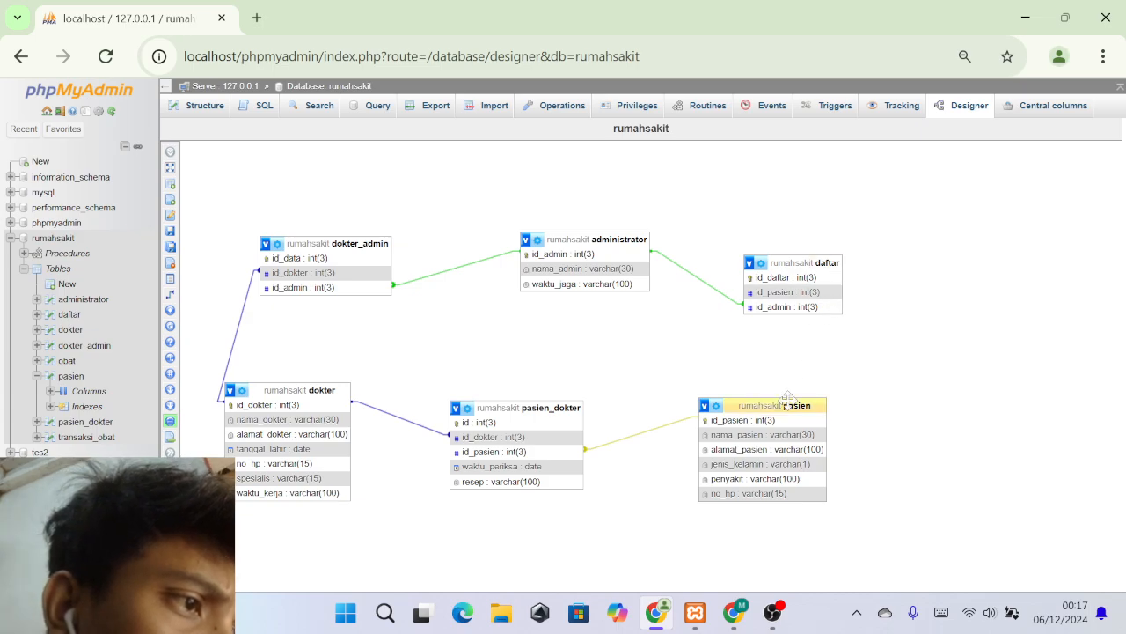
Add an index on the id_pasien column in the structure of the pasien table.
{"action": "left_click", "coordinate": [72, 376]}
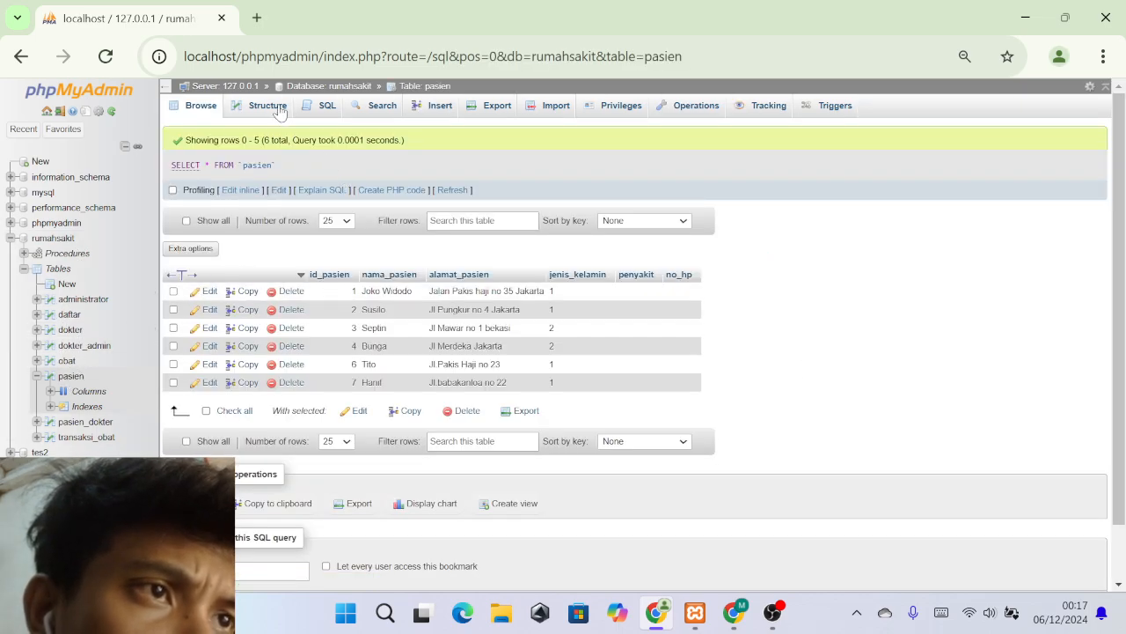
{"action": "left_click", "coordinate": [226, 107]}
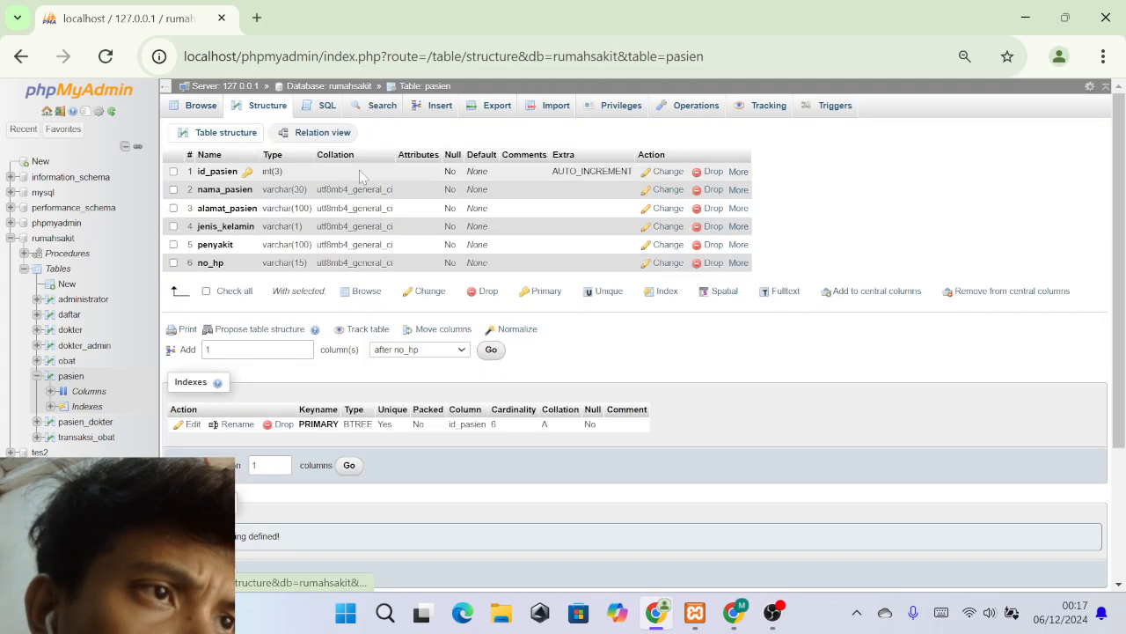
{"action": "left_click", "coordinate": [738, 171]}
{"action": "left_click", "coordinate": [670, 212]}
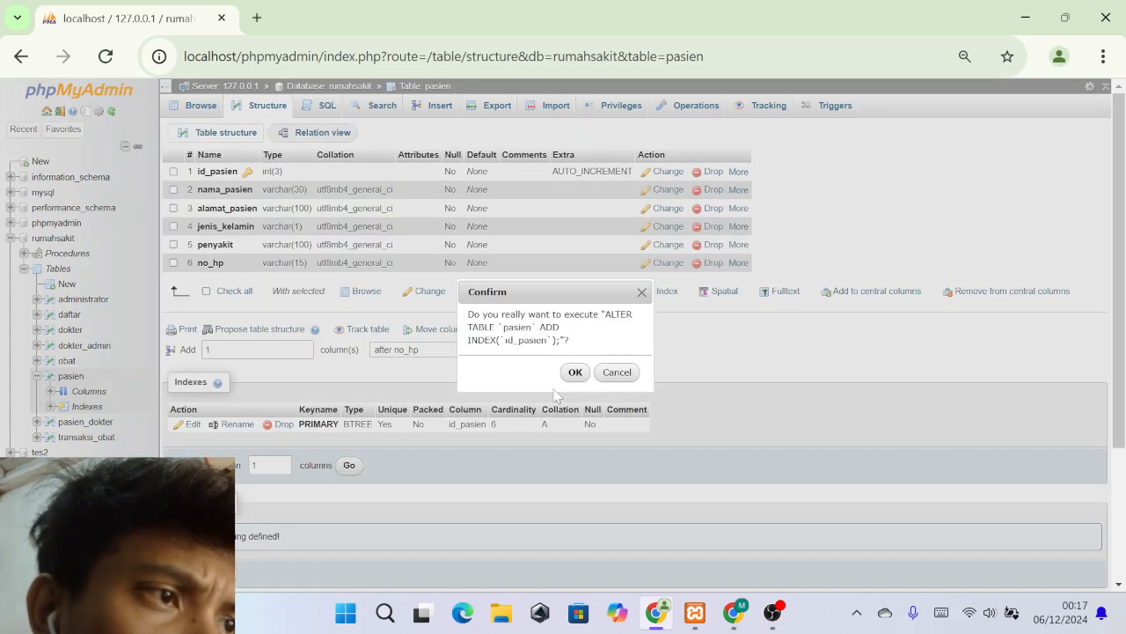
{"action": "left_click", "coordinate": [572, 369]}
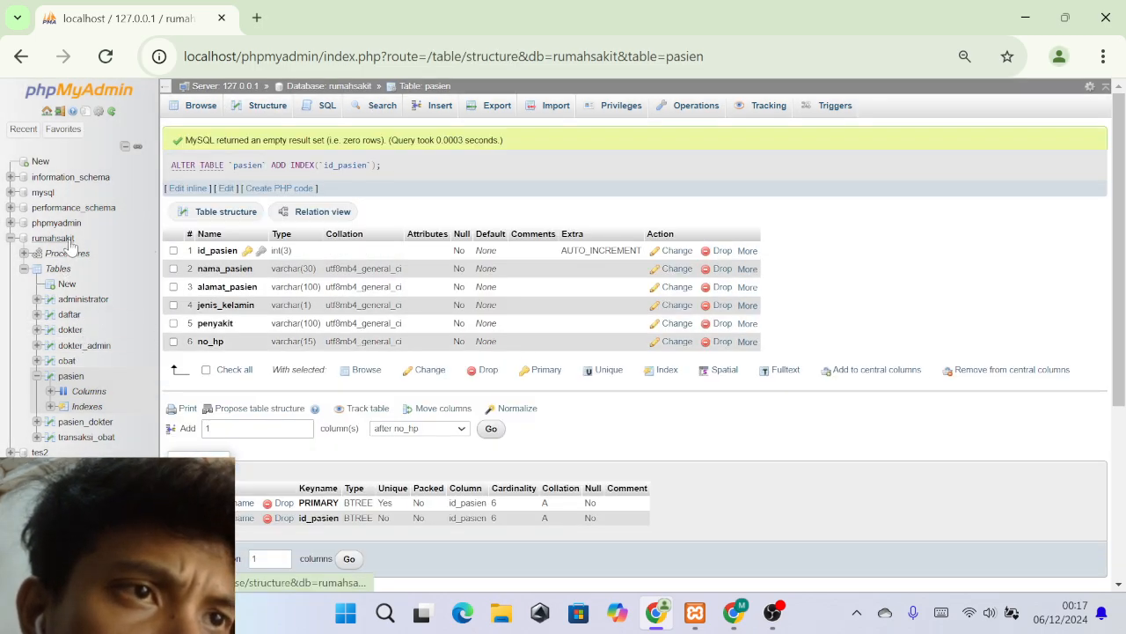
Open the Designer of the rumahsakit database and display the obat and transaksi_obat tables in the diagram.
{"action": "left_click", "coordinate": [53, 238]}
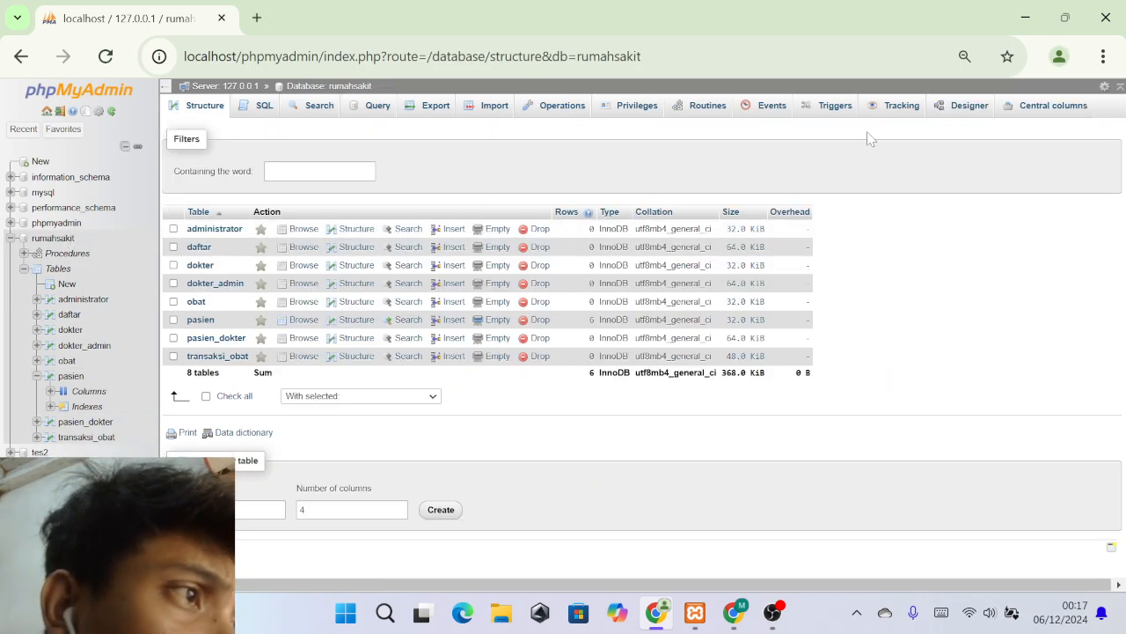
{"action": "left_click", "coordinate": [964, 105]}
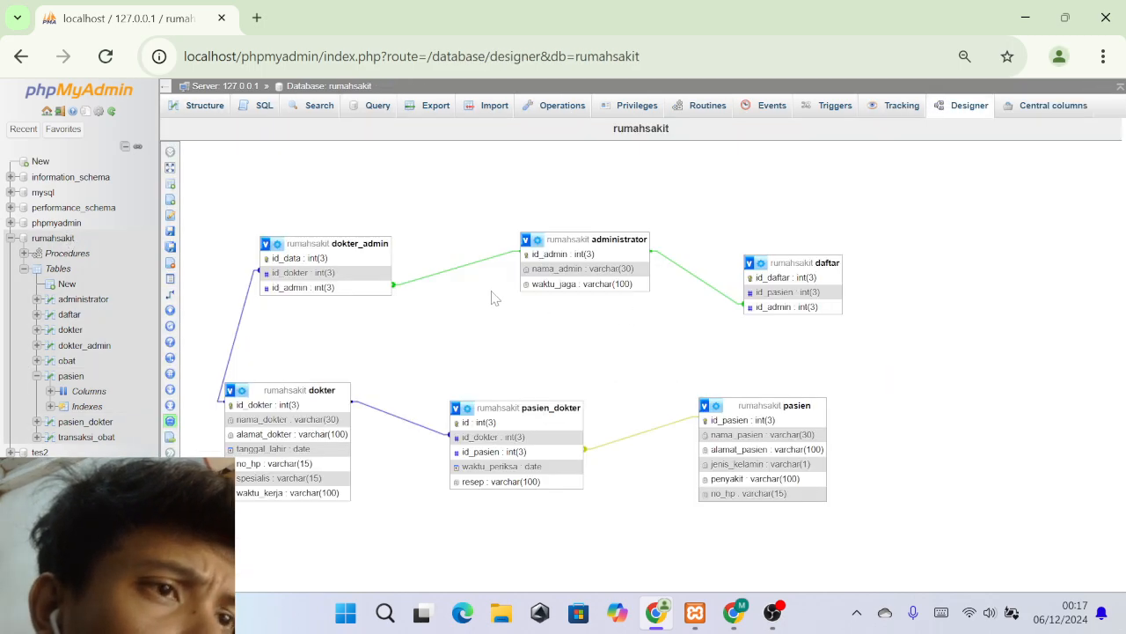
{"action": "left_click", "coordinate": [169, 151]}
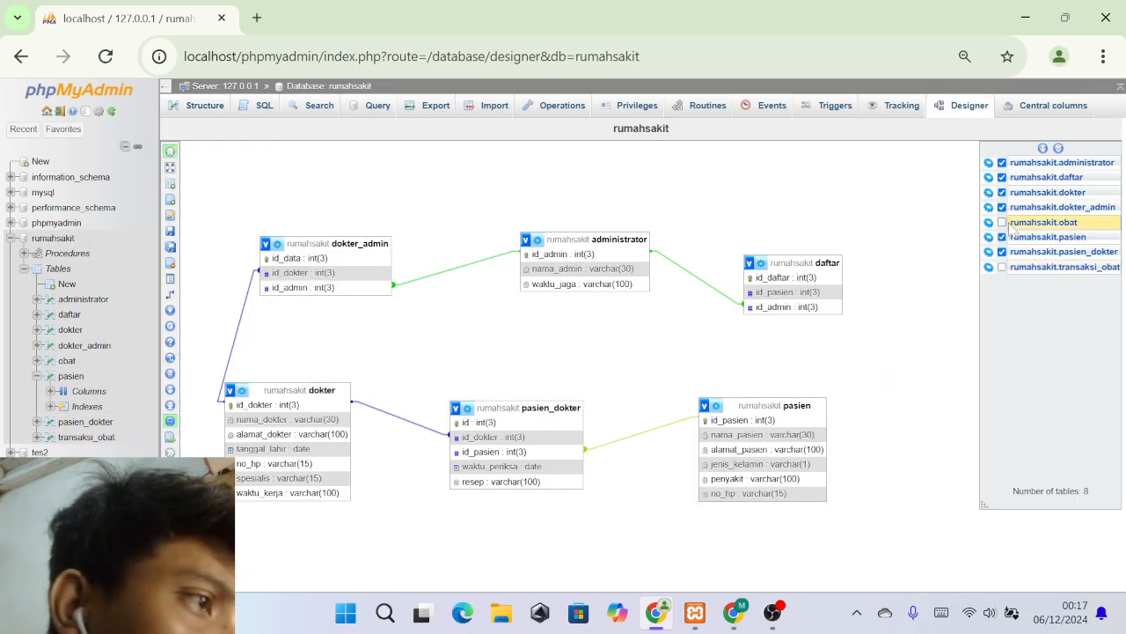
{"action": "left_click", "coordinate": [1002, 222]}
{"action": "left_click", "coordinate": [1002, 267]}
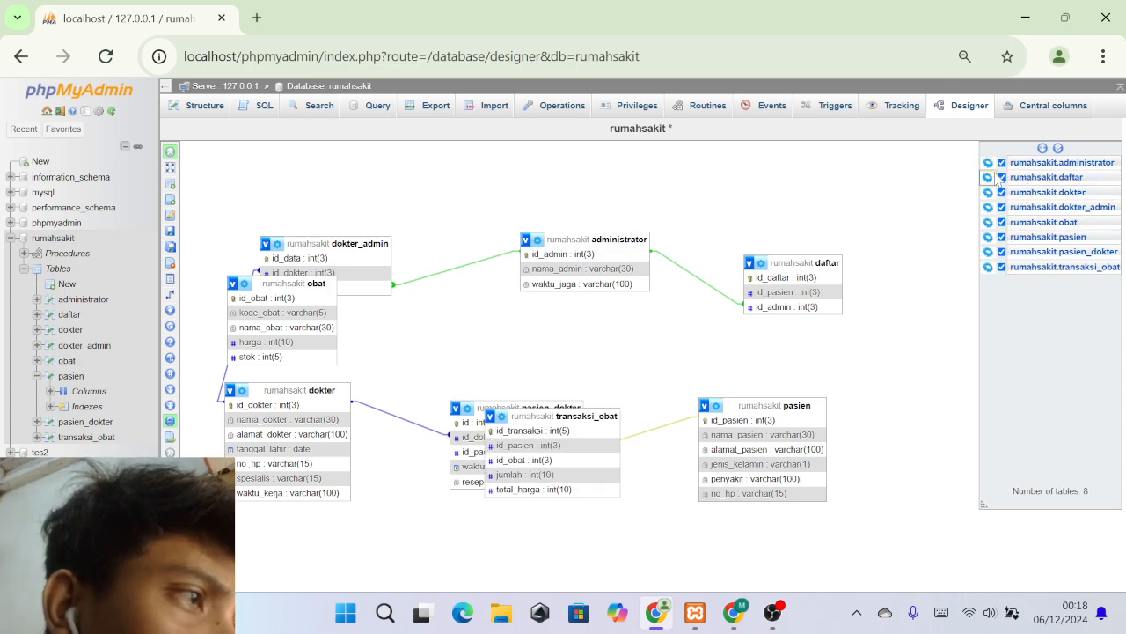
{"action": "left_click", "coordinate": [176, 151]}
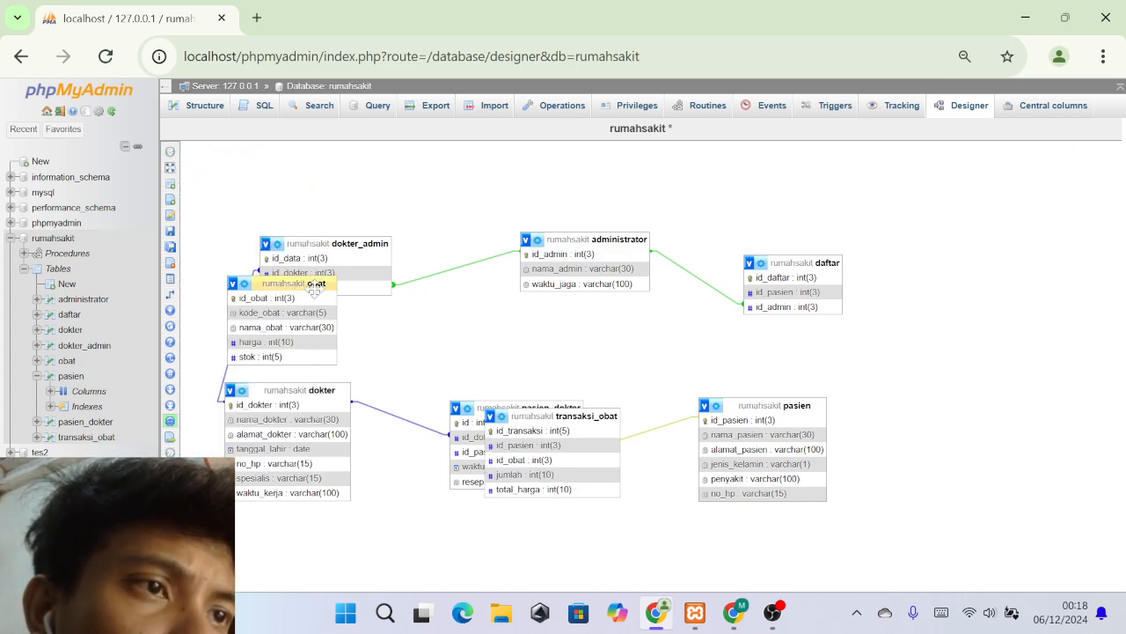
Move the obat table below pasien_dokter and the transaksi_obat table below pasien.
{"action": "left_click_drag", "start_coordinate": [293, 283], "coordinate": [593, 510]}
{"action": "scroll", "coordinate": [634, 494], "scroll_direction": "down", "scroll_amount": 1}
{"action": "scroll", "coordinate": [965, 450], "scroll_direction": "down", "scroll_amount": 1}
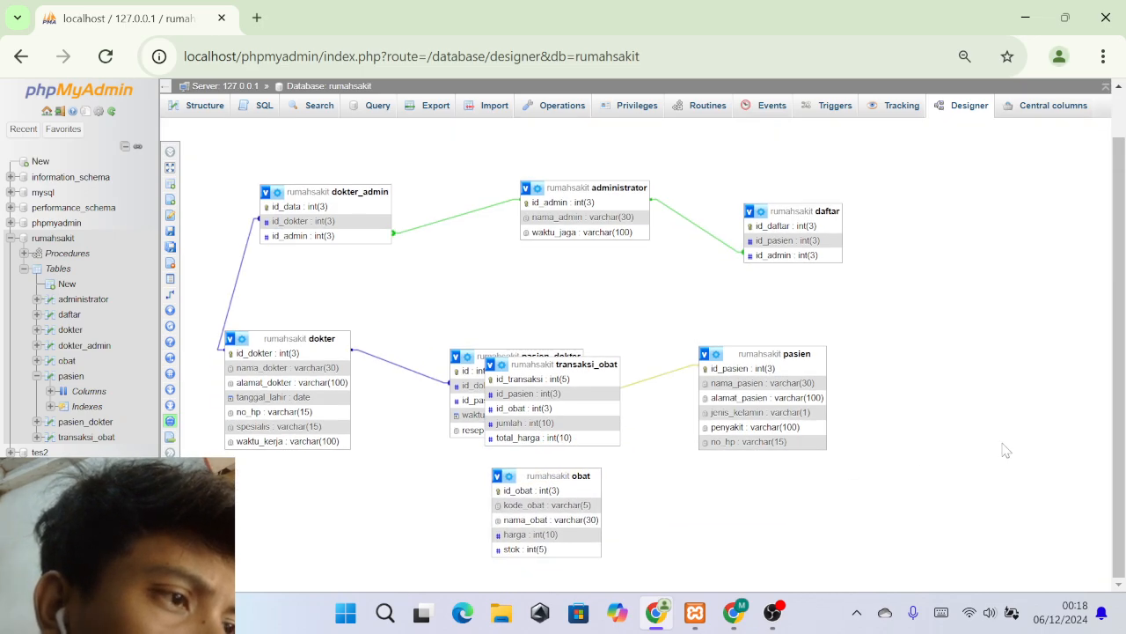
{"action": "left_click_drag", "start_coordinate": [572, 363], "coordinate": [800, 523]}
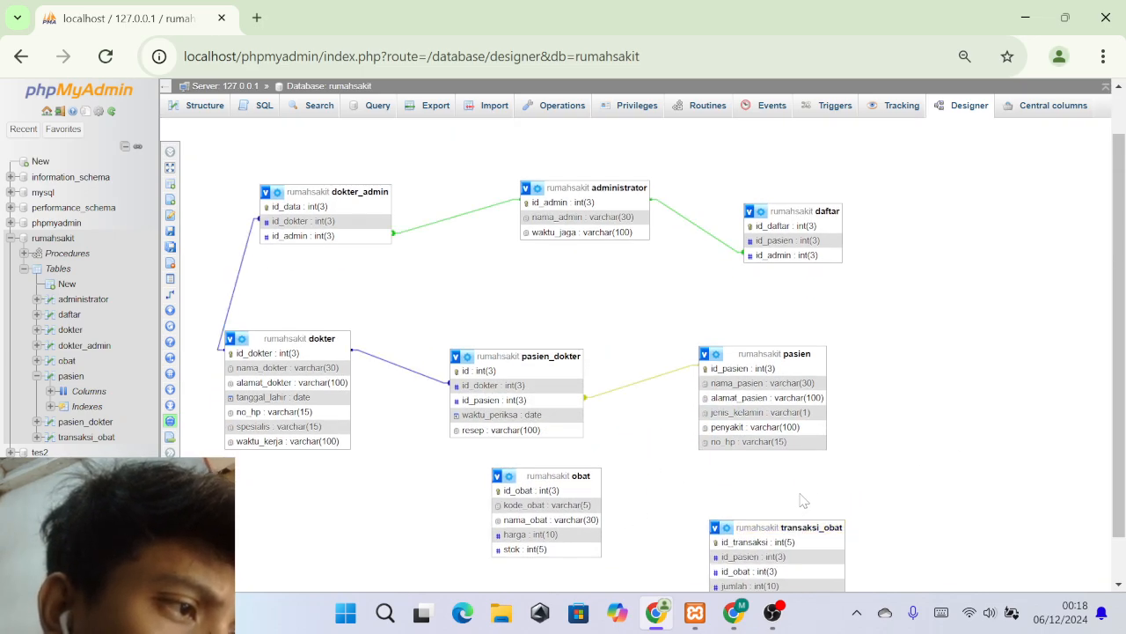
Create a relationship from id_pasien in pasien to id_pasien in transaksi_obat with CASCADE on delete and on update.
{"action": "scroll", "coordinate": [836, 473], "scroll_direction": "down", "scroll_amount": 1}
{"action": "mouse_move", "coordinate": [170, 308]}
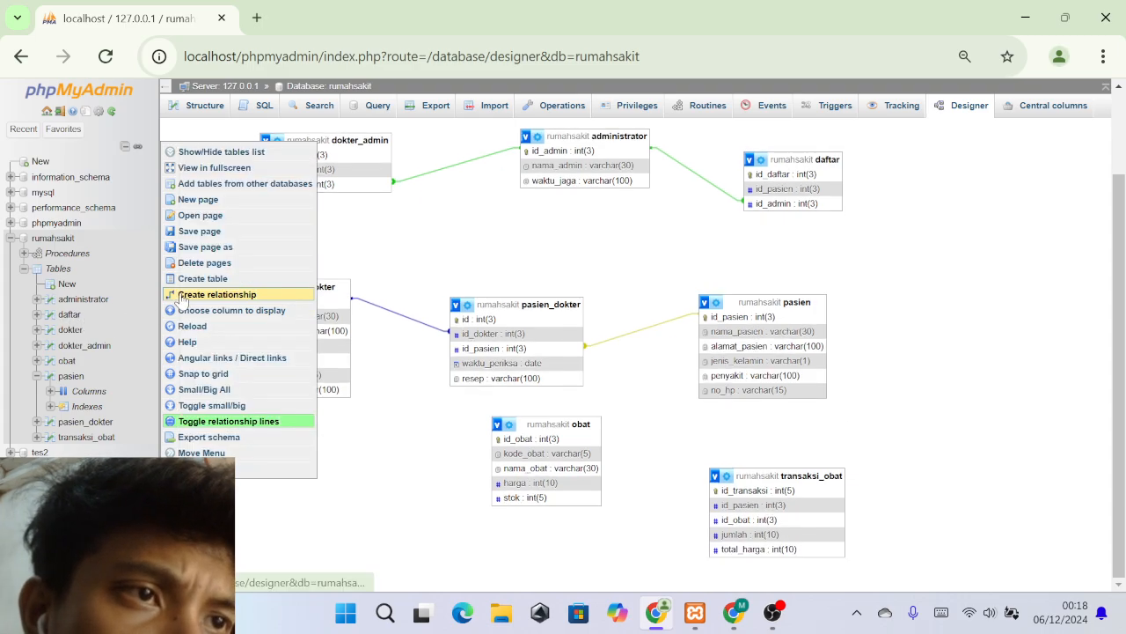
{"action": "left_click", "coordinate": [229, 294]}
{"action": "left_click", "coordinate": [814, 319]}
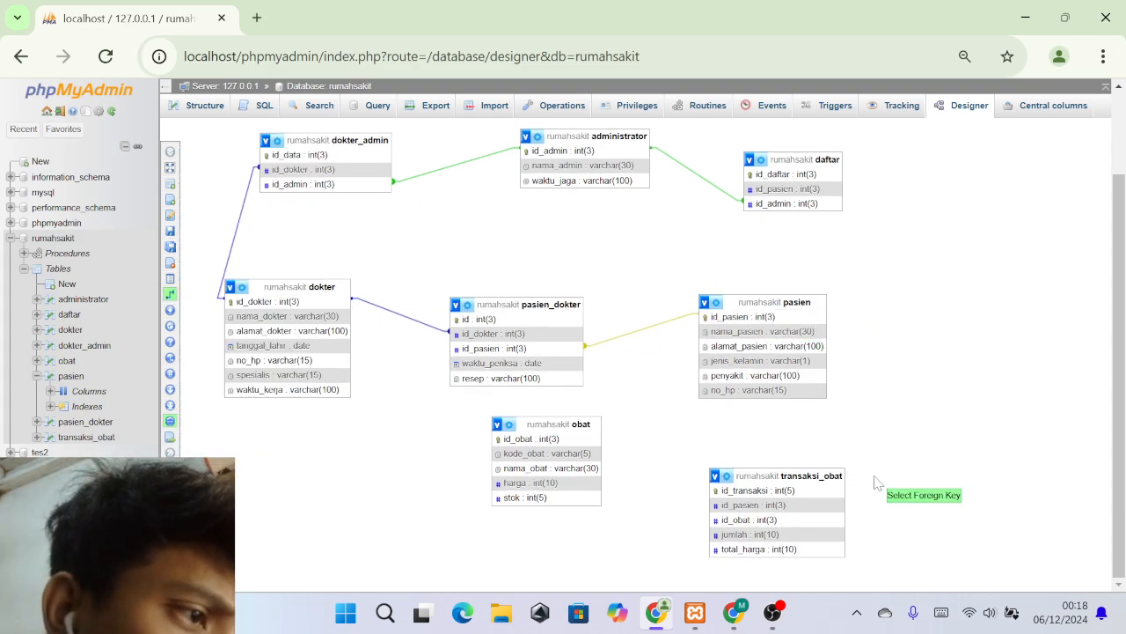
{"action": "left_click", "coordinate": [832, 506]}
{"action": "left_click", "coordinate": [1019, 557]}
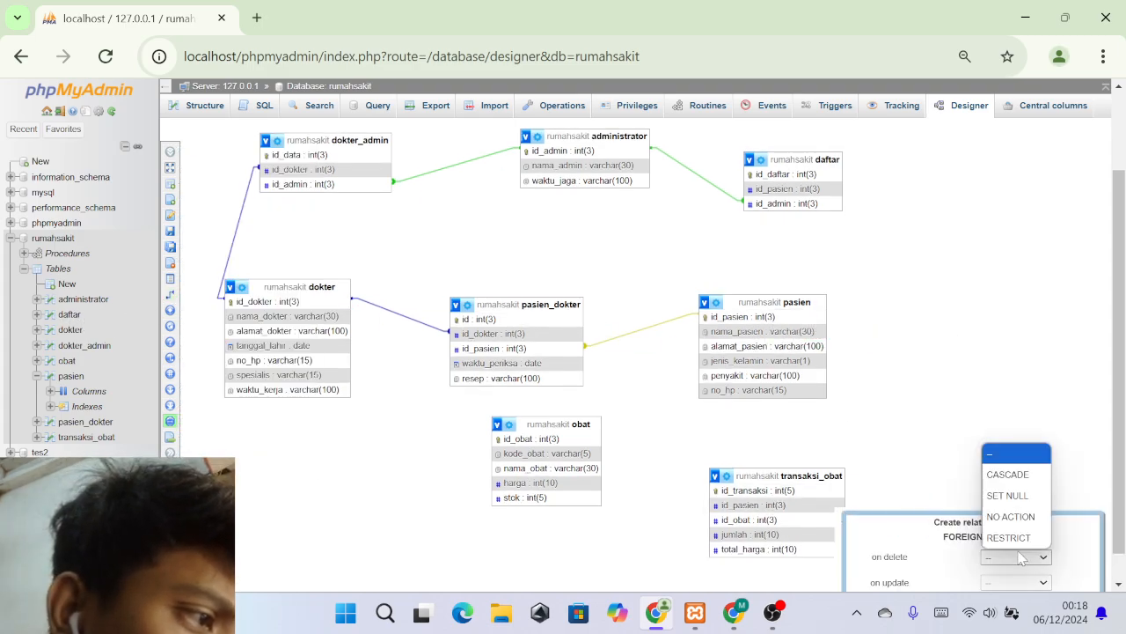
{"action": "left_click", "coordinate": [1007, 476]}
{"action": "left_click", "coordinate": [1018, 583]}
{"action": "left_click", "coordinate": [1012, 501]}
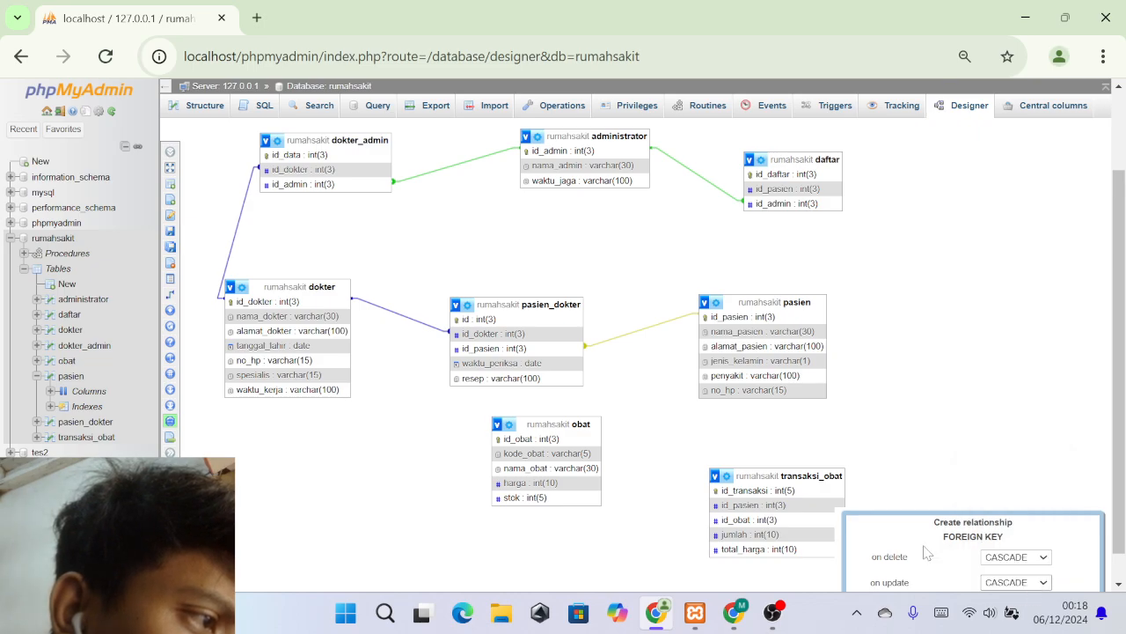
{"action": "scroll", "coordinate": [925, 550], "scroll_direction": "down", "scroll_amount": 1}
{"action": "left_click", "coordinate": [944, 572]}
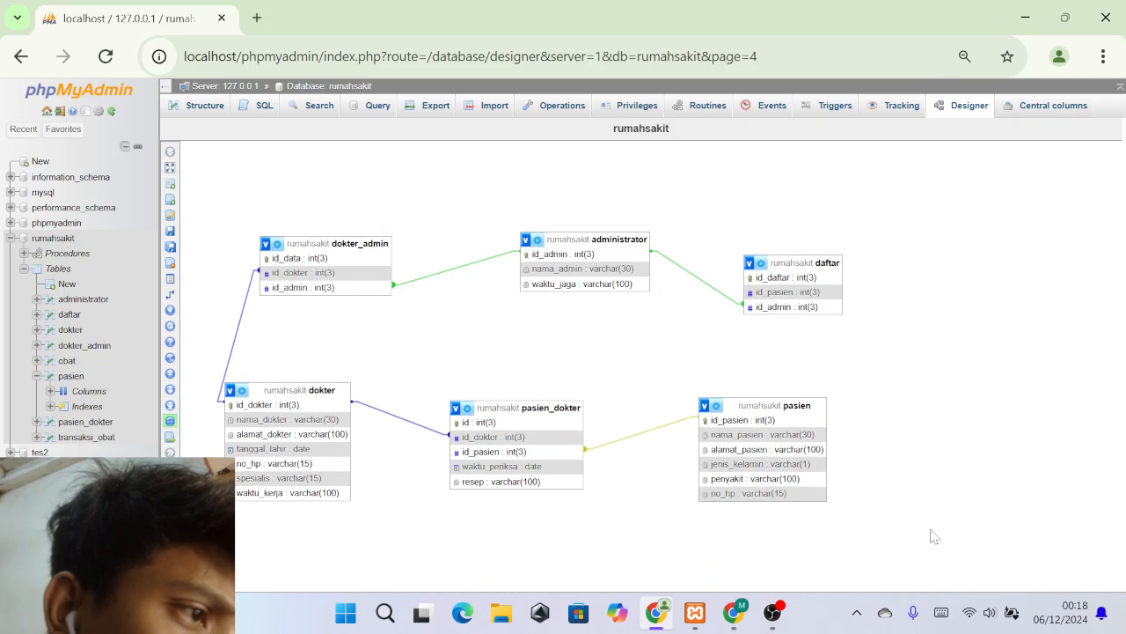
Show transaksi_obat and obat in the diagram again, placing transaksi_obat below pasien and obat to its left.
{"action": "scroll", "coordinate": [901, 454], "scroll_direction": "down", "scroll_amount": 6}
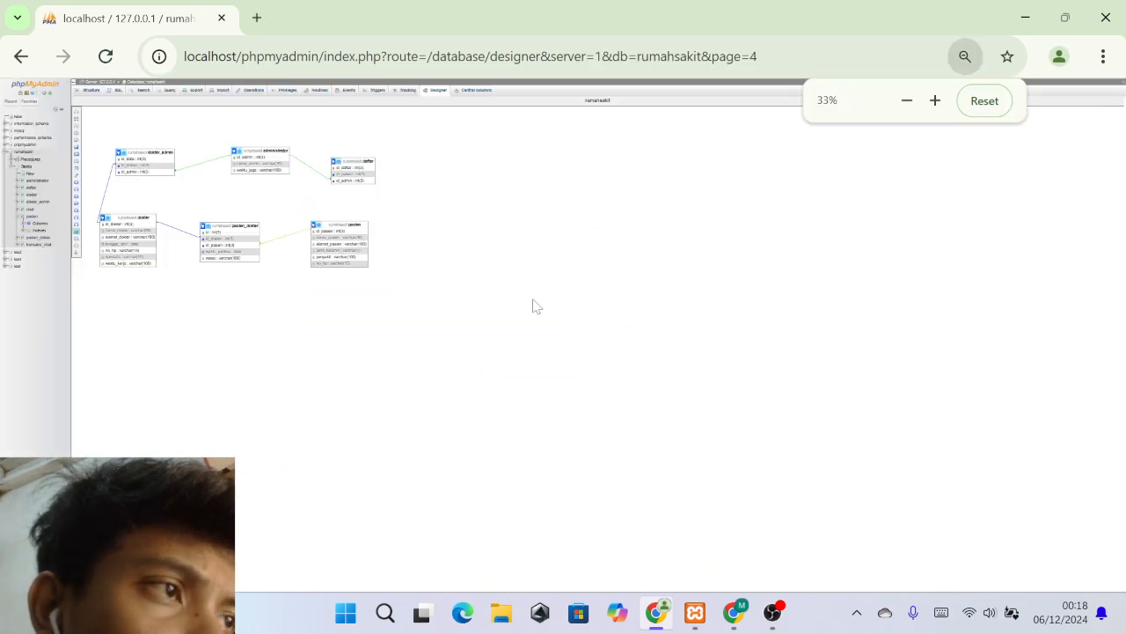
{"action": "scroll", "coordinate": [492, 308], "scroll_direction": "up", "scroll_amount": 2}
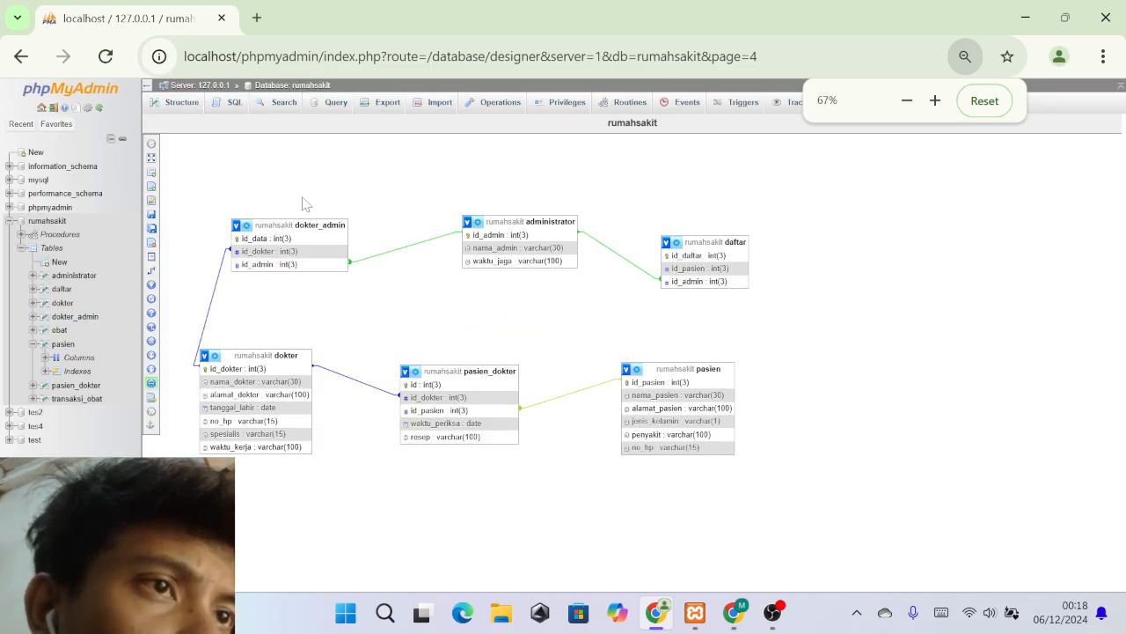
{"action": "mouse_move", "coordinate": [201, 165]}
{"action": "left_click", "coordinate": [172, 144]}
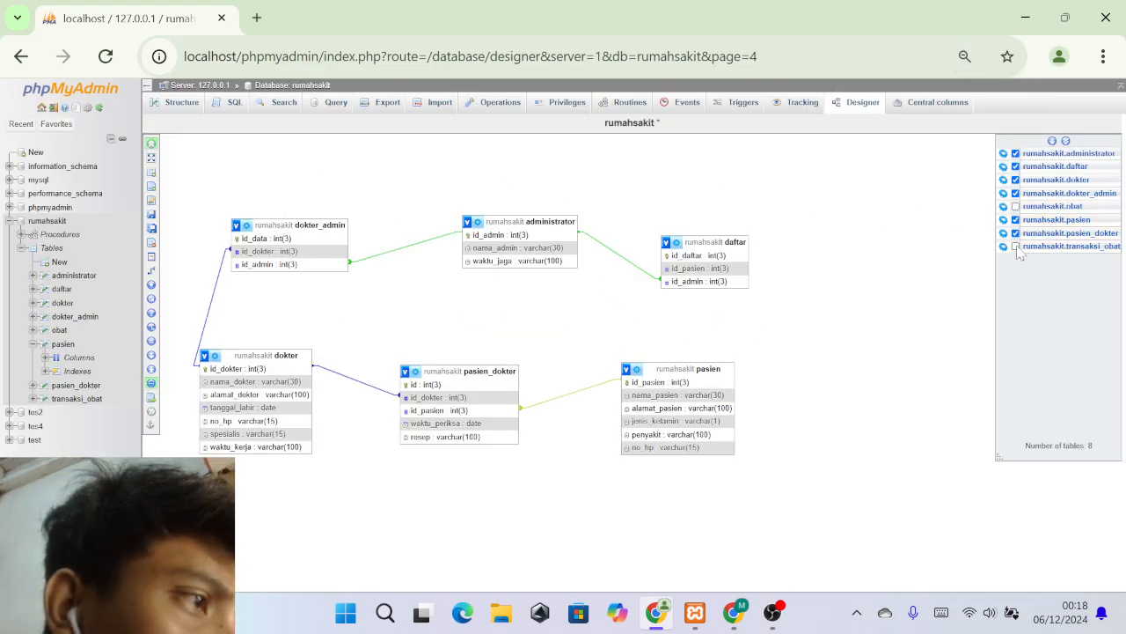
{"action": "left_click", "coordinate": [1016, 247]}
{"action": "left_click", "coordinate": [1015, 206]}
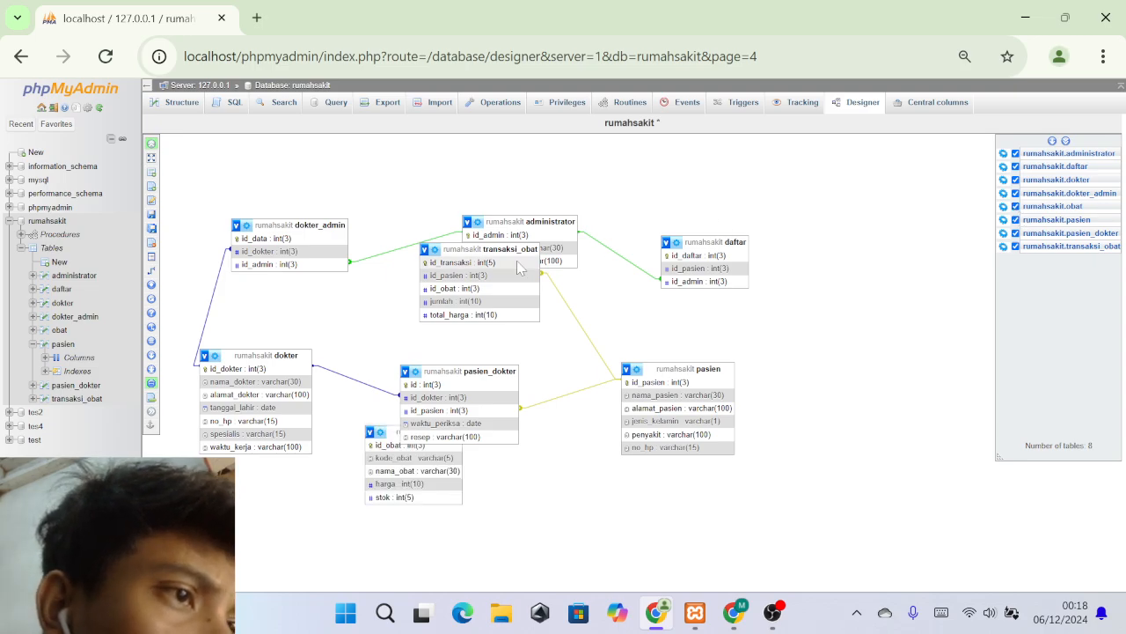
{"action": "left_click_drag", "start_coordinate": [464, 253], "coordinate": [689, 491]}
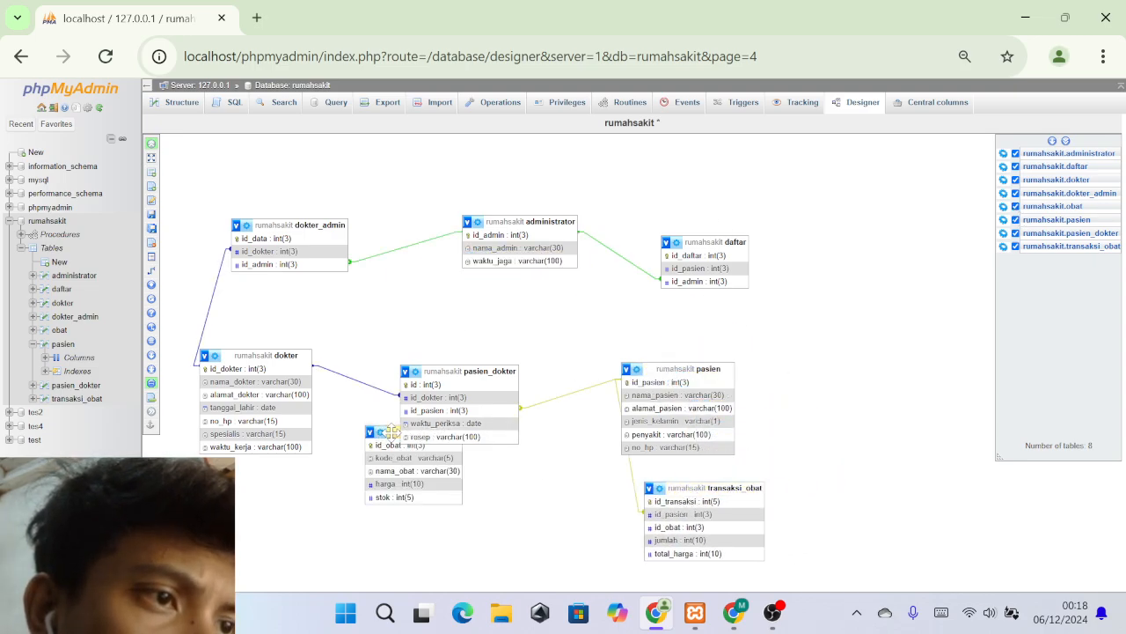
{"action": "left_click_drag", "start_coordinate": [390, 431], "coordinate": [516, 502]}
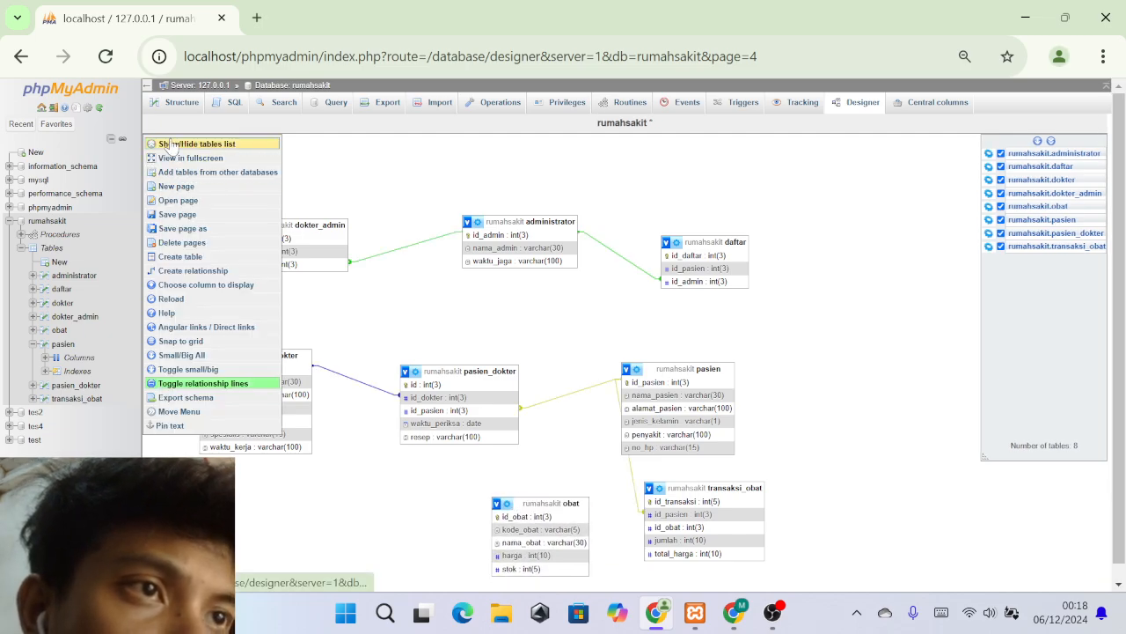
Hide the tables list and save the current Designer page.
{"action": "left_click", "coordinate": [170, 146]}
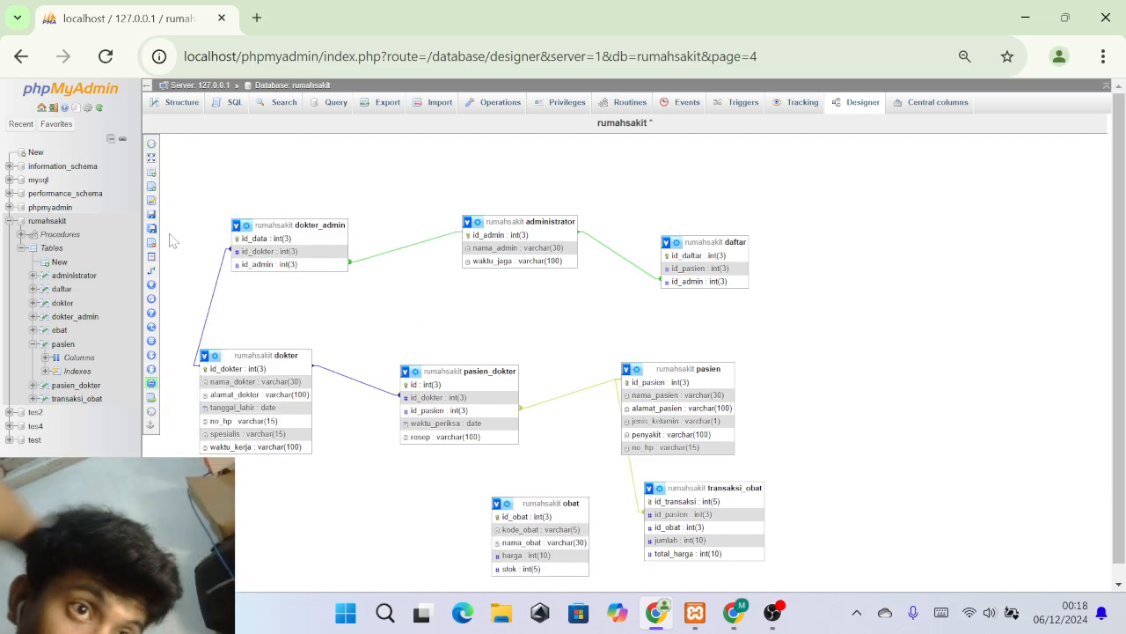
{"action": "left_click", "coordinate": [165, 214]}
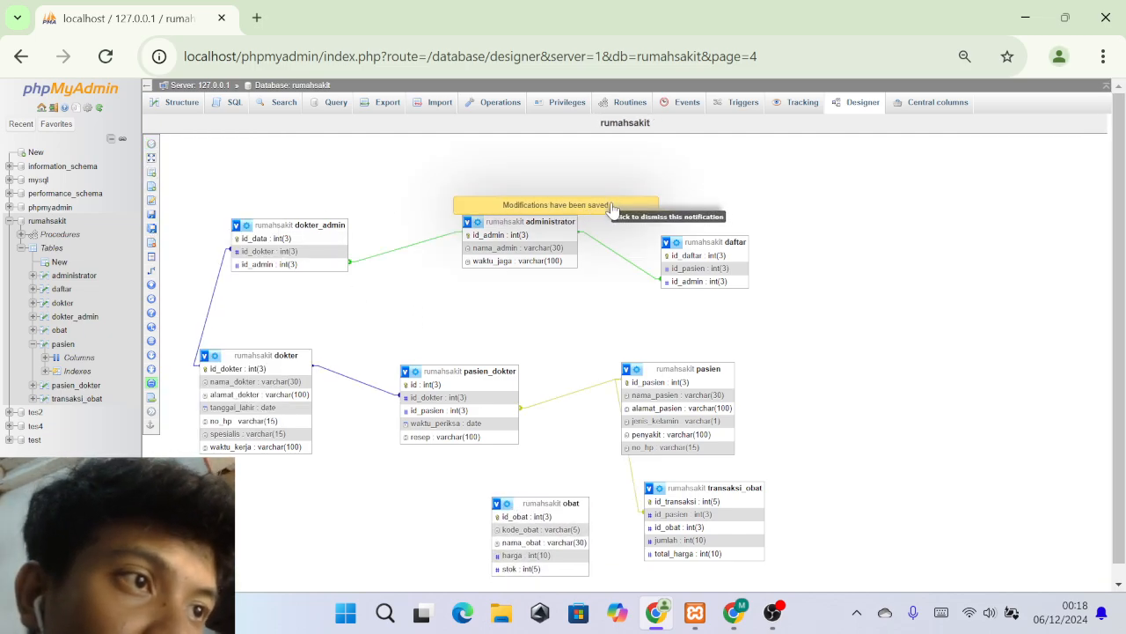
{"action": "scroll", "coordinate": [621, 343], "scroll_direction": "down", "scroll_amount": 1}
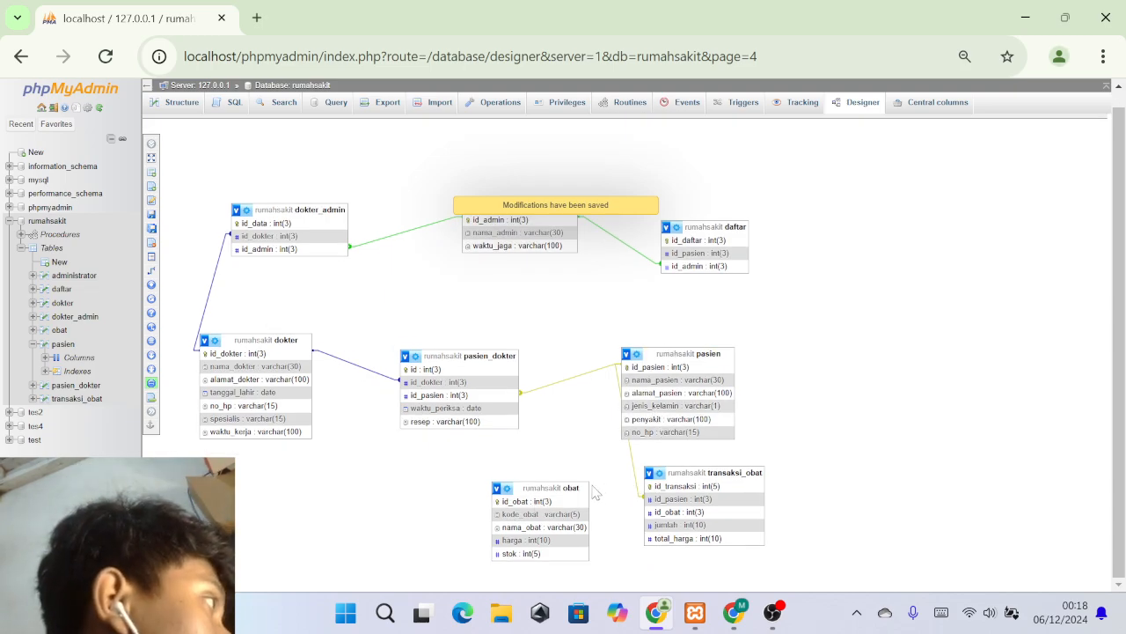
Try to create a relationship using a non-primary column of transaksi_obat as the referenced key.
{"action": "mouse_move", "coordinate": [158, 273]}
{"action": "scroll", "coordinate": [162, 276], "scroll_direction": "up", "scroll_amount": 1}
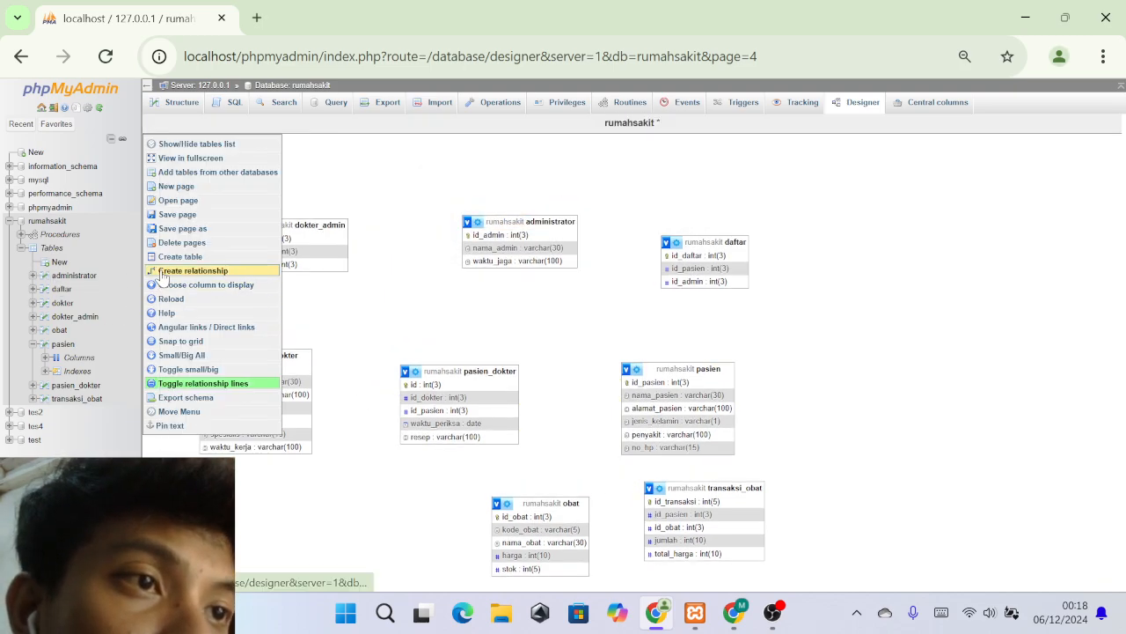
{"action": "left_click", "coordinate": [161, 272]}
{"action": "left_click", "coordinate": [670, 539]}
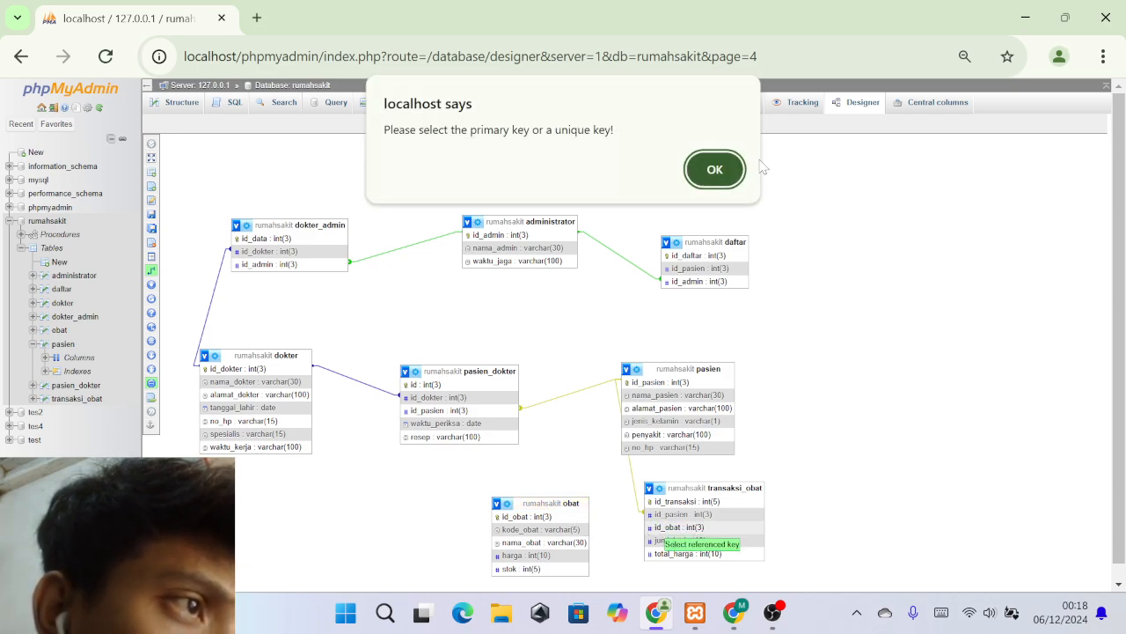
{"action": "left_click", "coordinate": [714, 169]}
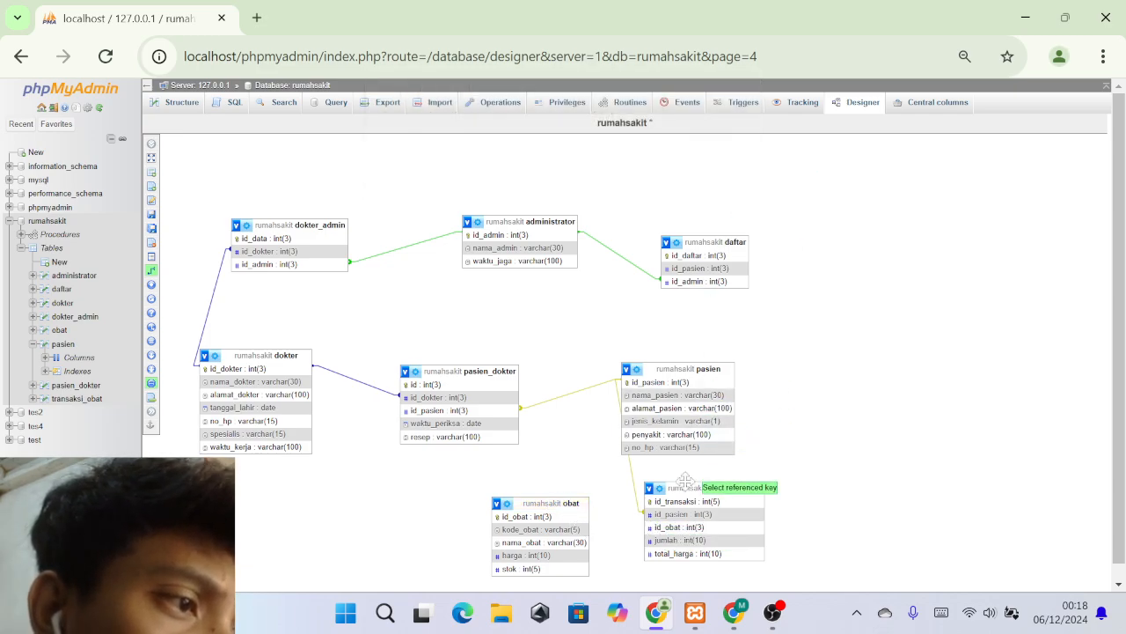
{"action": "left_click", "coordinate": [652, 532]}
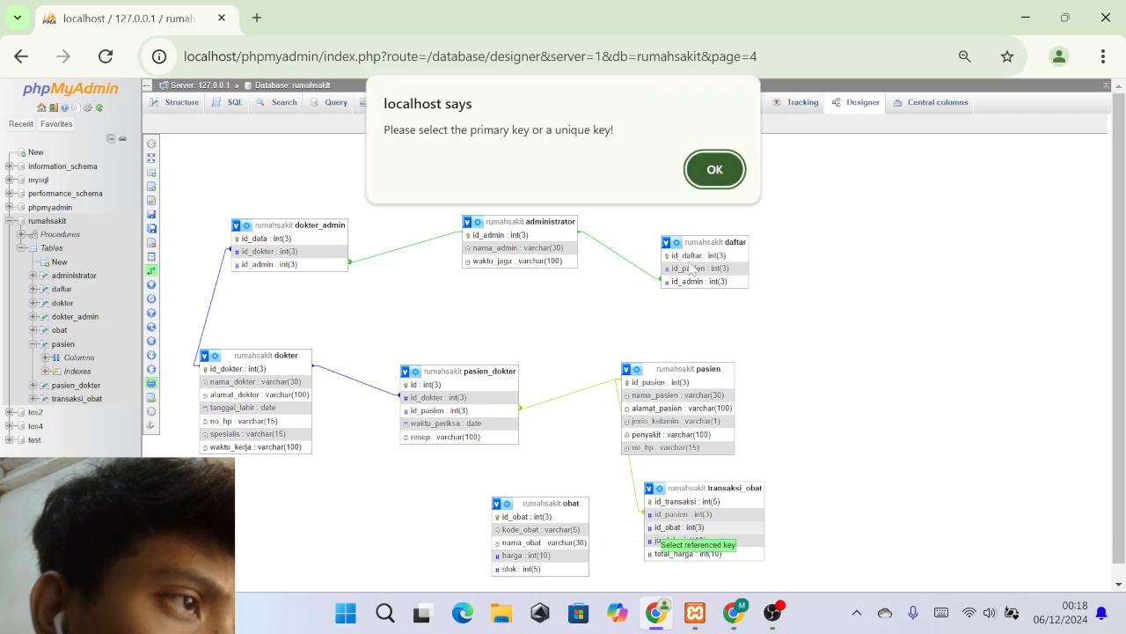
{"action": "left_click", "coordinate": [714, 168]}
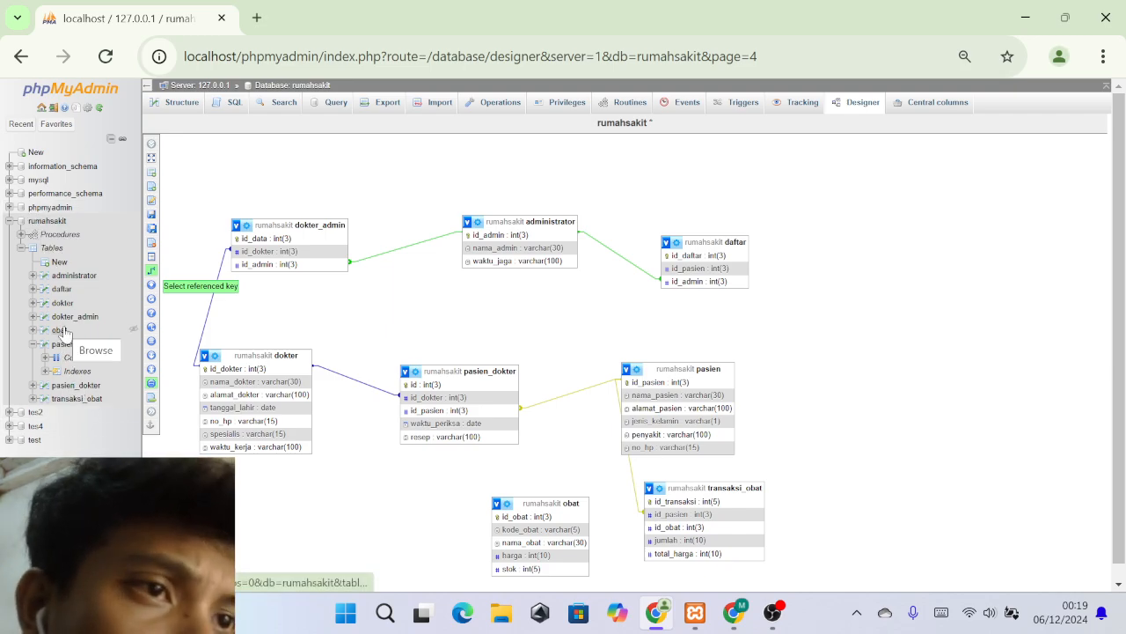
Add an index on the id_obat column in the structure of the transaksi_obat table.
{"action": "left_click", "coordinate": [76, 398]}
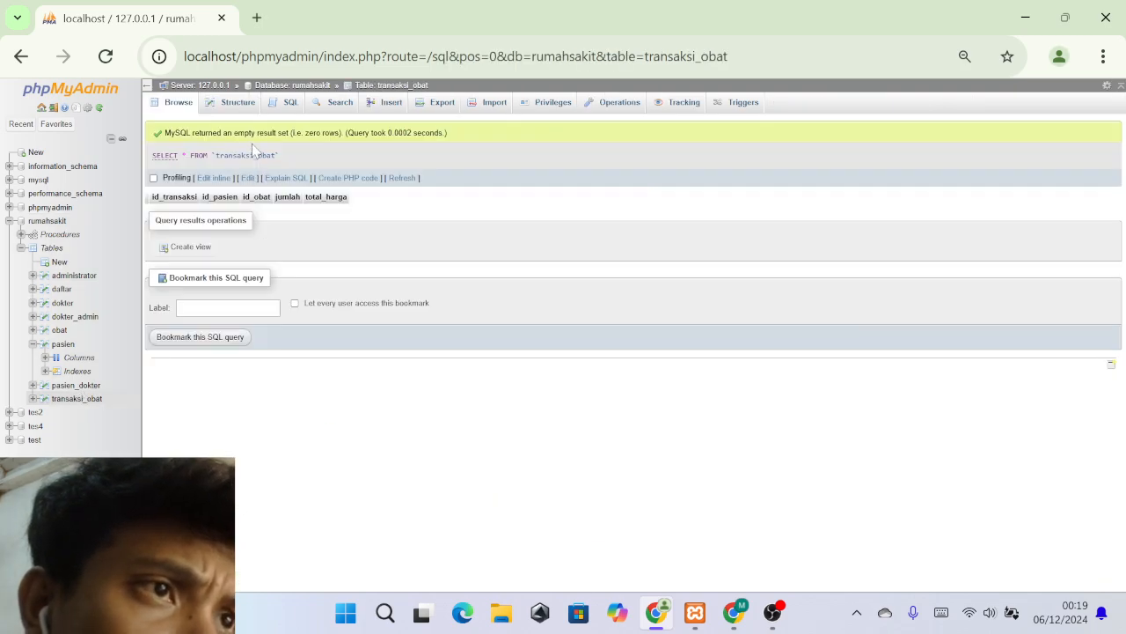
{"action": "left_click", "coordinate": [241, 103]}
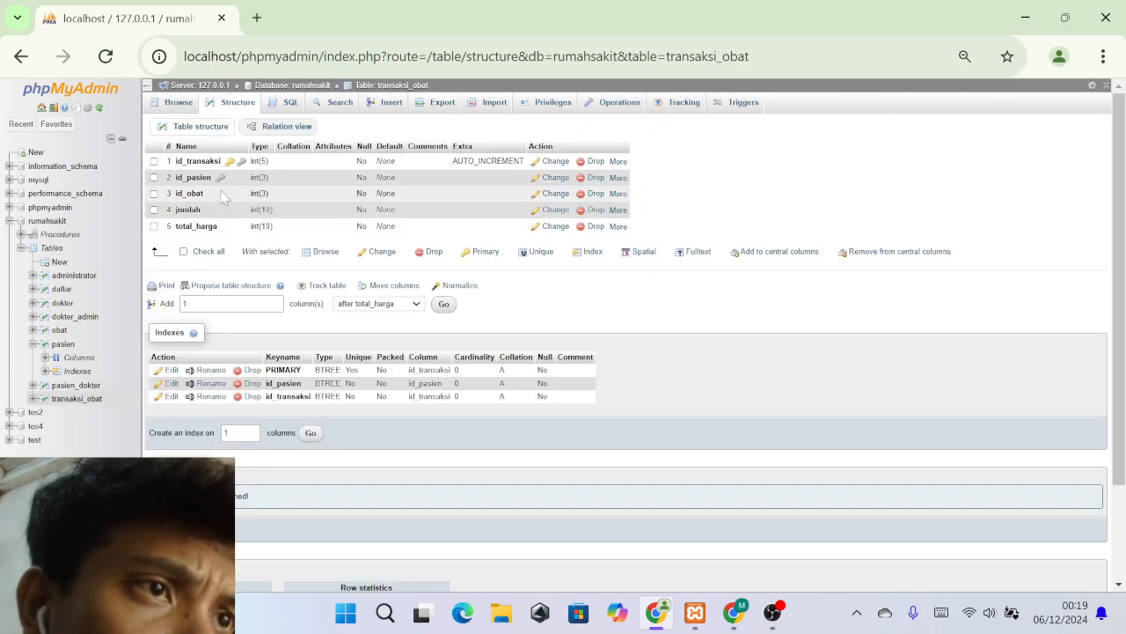
{"action": "left_click", "coordinate": [617, 193]}
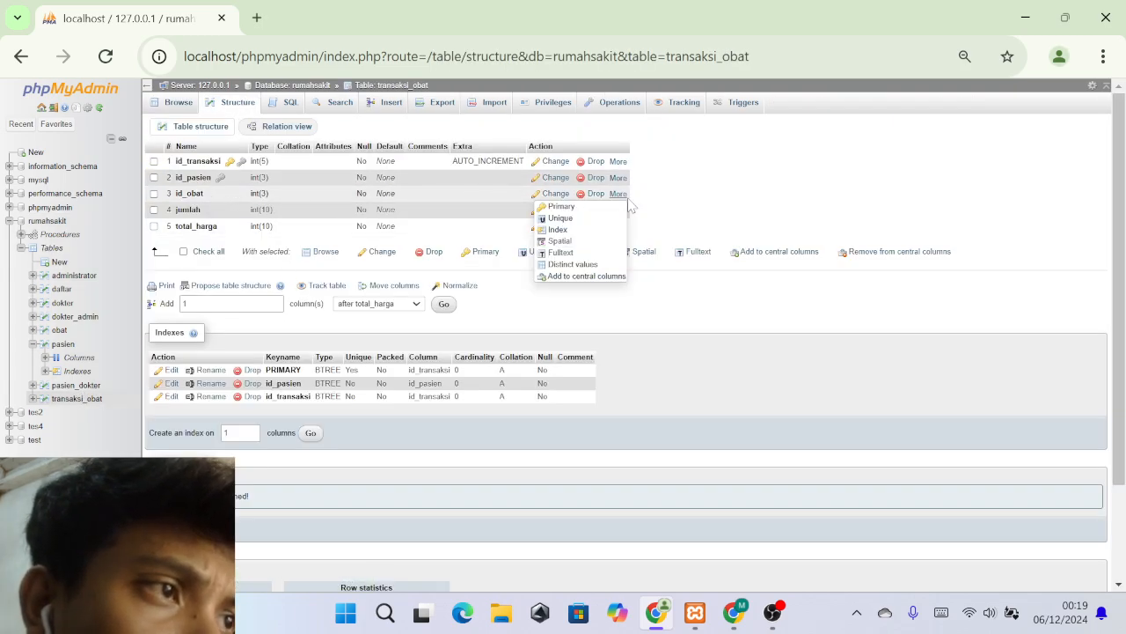
{"action": "left_click", "coordinate": [566, 231]}
{"action": "left_click", "coordinate": [576, 368]}
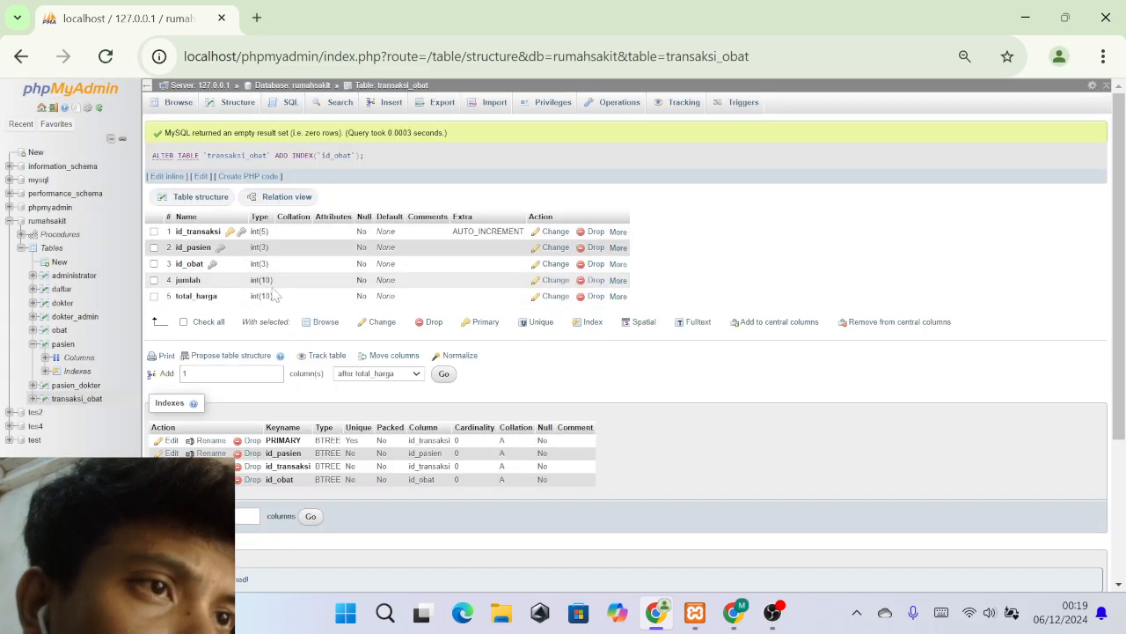
Check the columns and indexes of the obat table and return to the rumahsakit Designer.
{"action": "left_click", "coordinate": [59, 330]}
{"action": "left_click", "coordinate": [240, 103]}
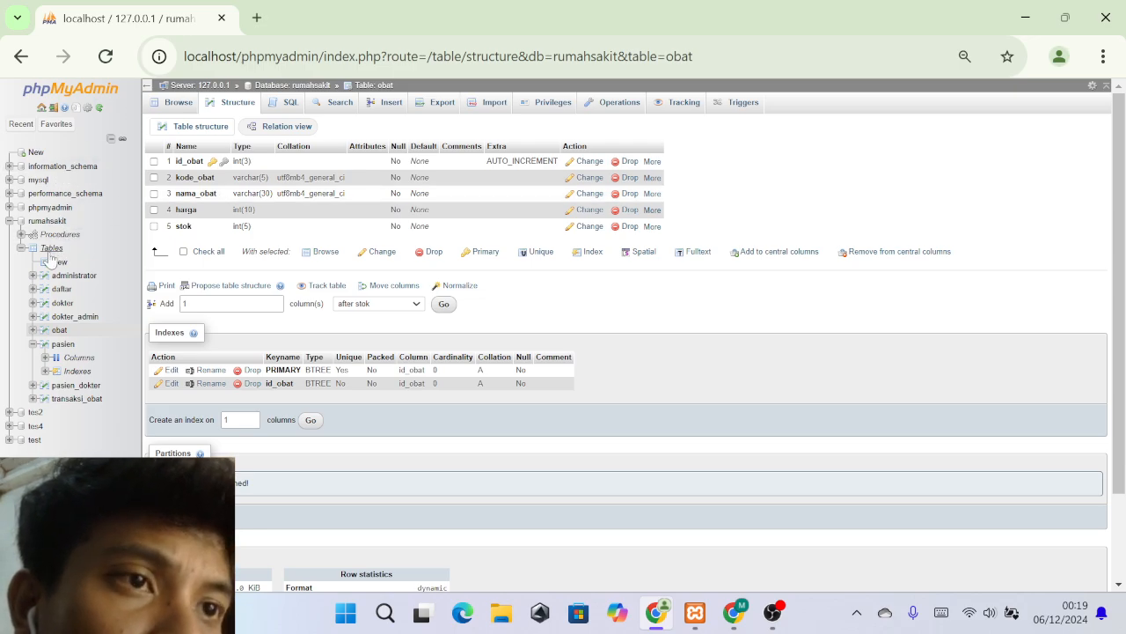
{"action": "left_click", "coordinate": [47, 221]}
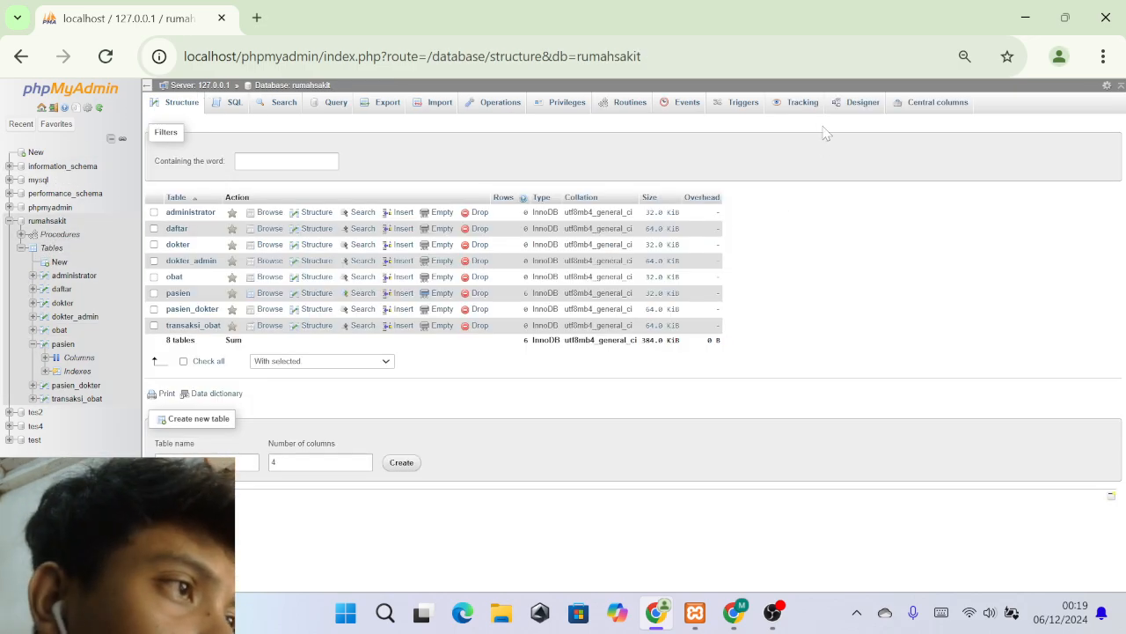
{"action": "left_click", "coordinate": [863, 106]}
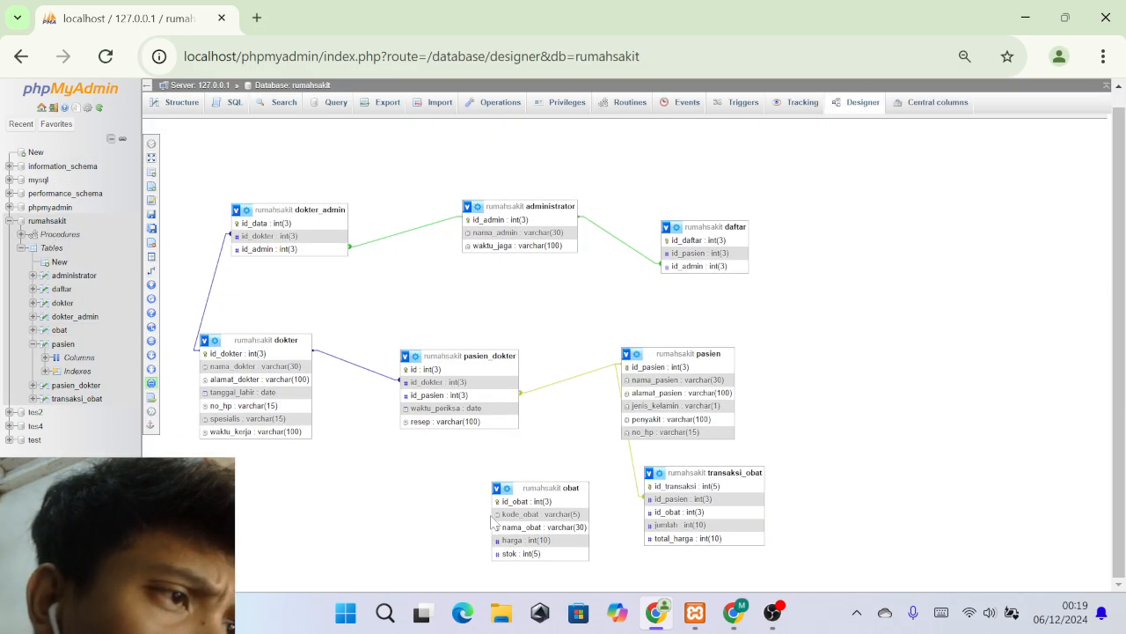
Try to create a relationship from id_obat in obat to id_pasien in transaksi_obat with CASCADE on update.
{"action": "mouse_move", "coordinate": [163, 380]}
{"action": "left_click", "coordinate": [165, 272]}
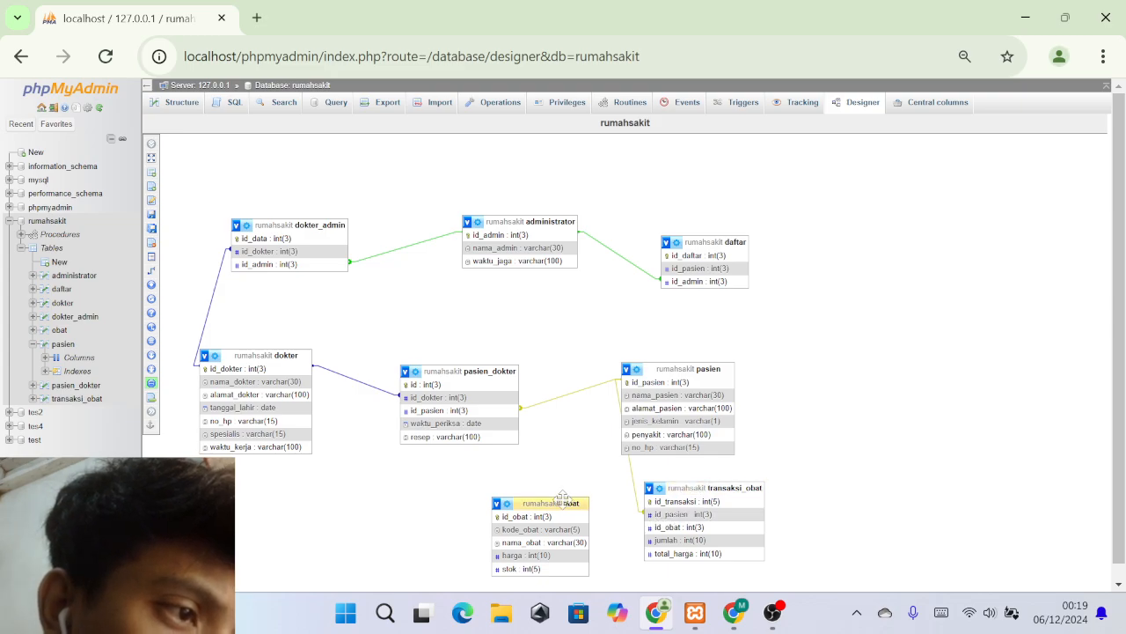
{"action": "left_click", "coordinate": [162, 269]}
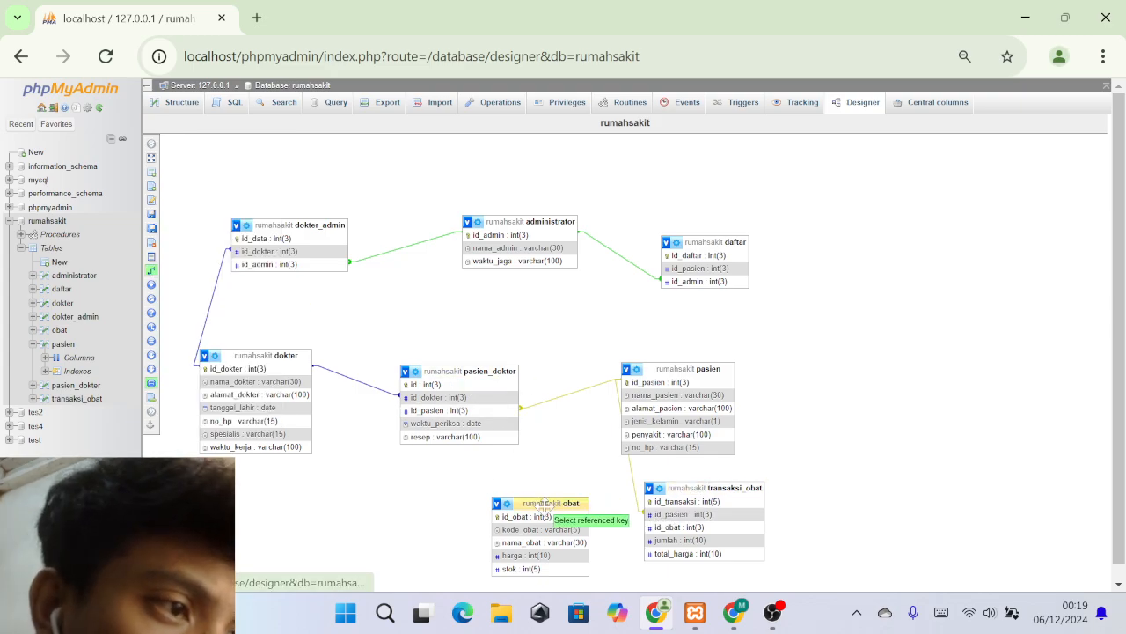
{"action": "left_click", "coordinate": [683, 516]}
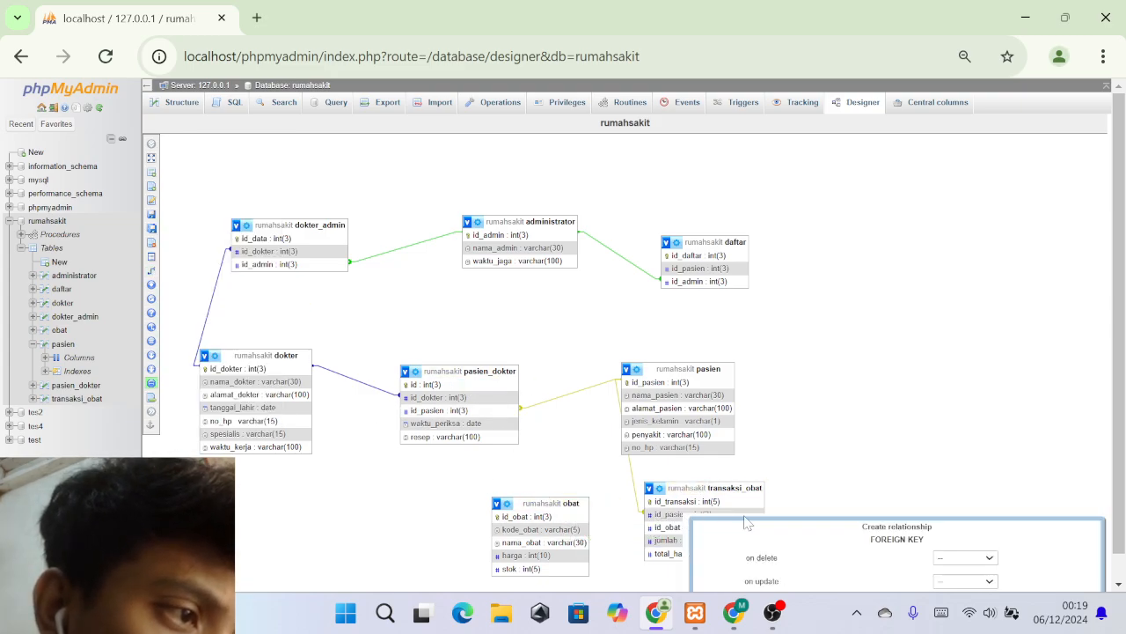
{"action": "left_click", "coordinate": [992, 558]}
{"action": "scroll", "coordinate": [1001, 558], "scroll_direction": "down", "scroll_amount": 1}
{"action": "left_click", "coordinate": [979, 579]}
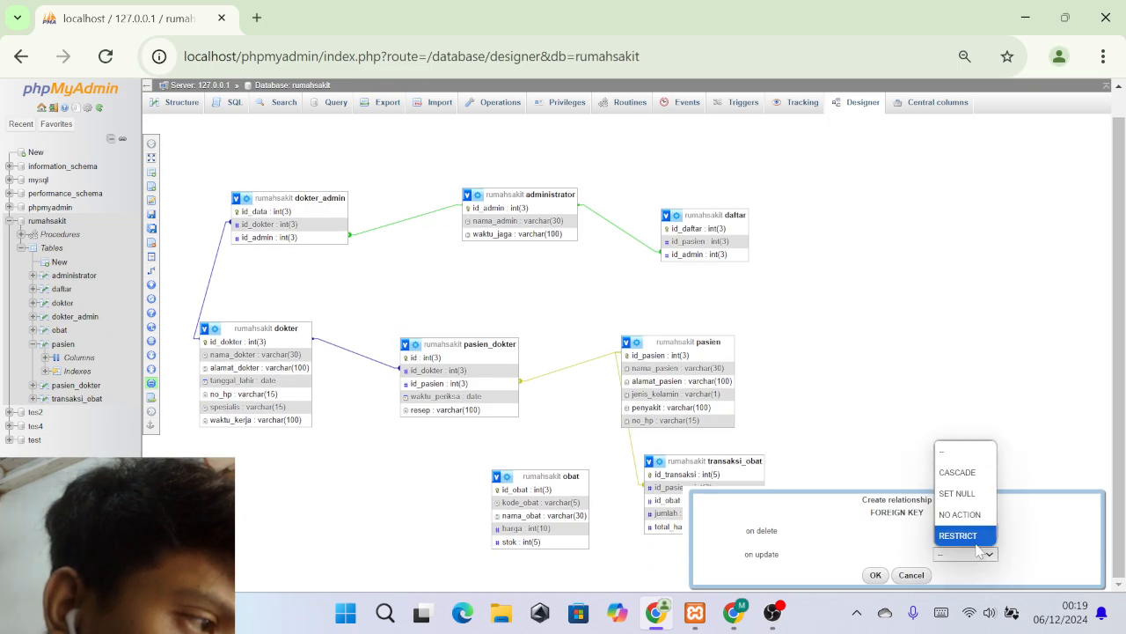
{"action": "left_click", "coordinate": [958, 472]}
{"action": "left_click", "coordinate": [875, 575]}
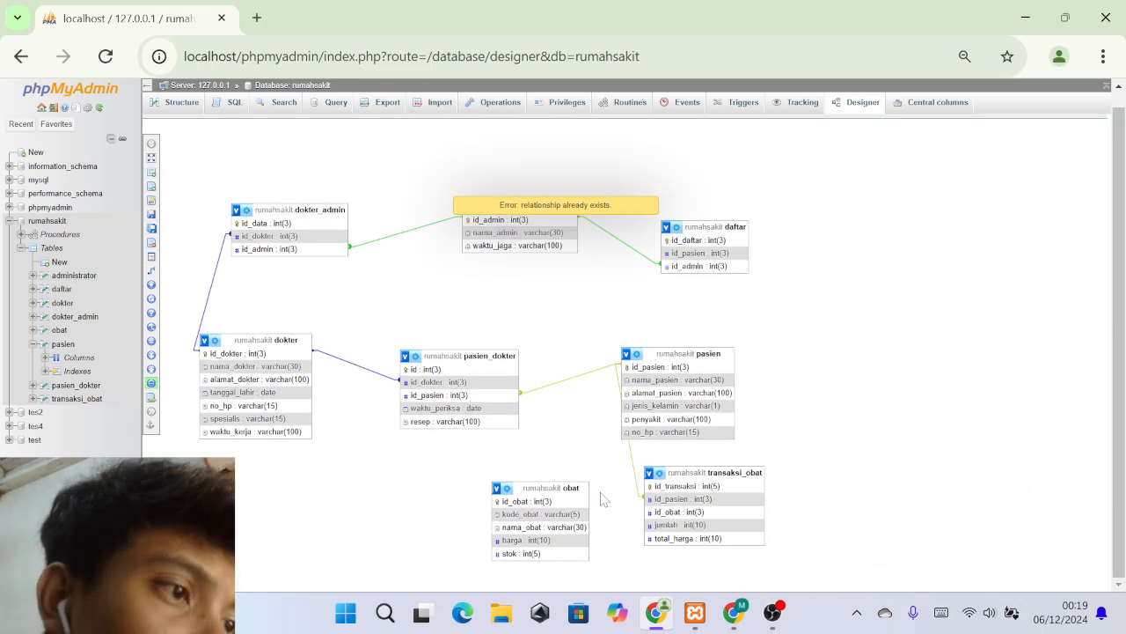
Delete the relationship between pasien and transaksi_obat.
{"action": "left_click", "coordinate": [643, 500]}
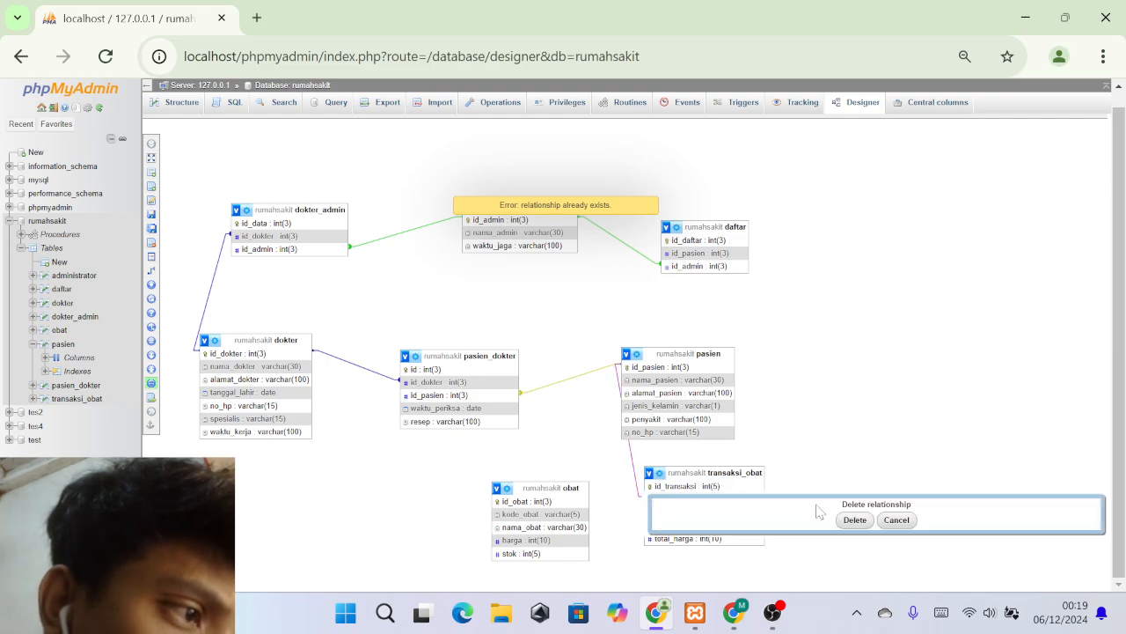
{"action": "left_click", "coordinate": [854, 520]}
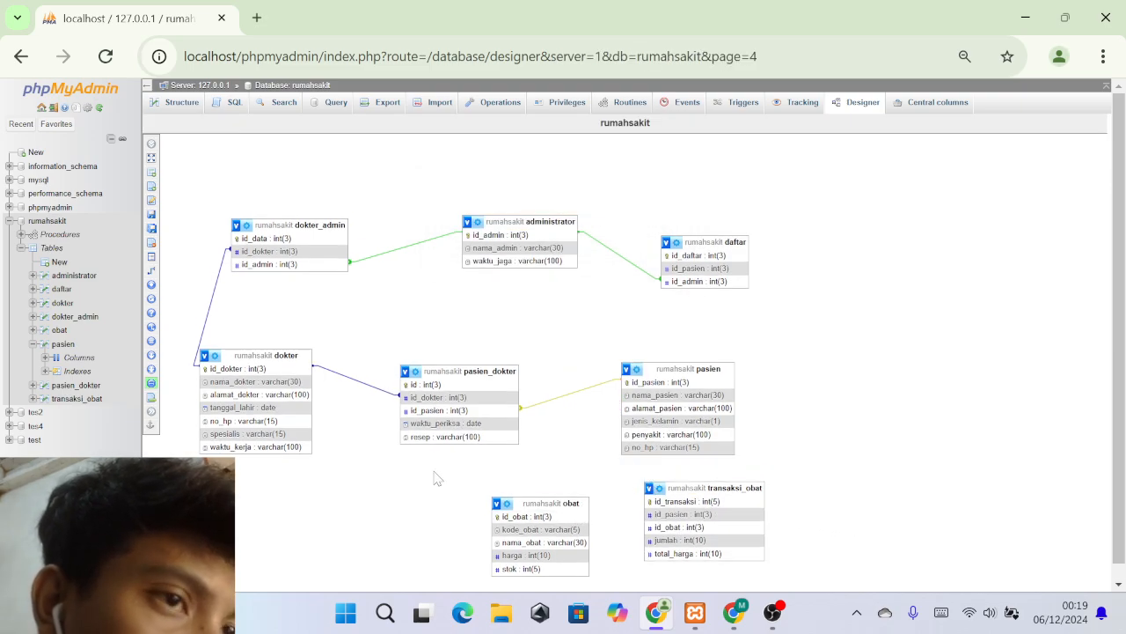
Create a relationship from id_obat in obat to id_transaksi in transaksi_obat with CASCADE on delete and on update.
{"action": "mouse_move", "coordinate": [172, 245]}
{"action": "left_click", "coordinate": [176, 269]}
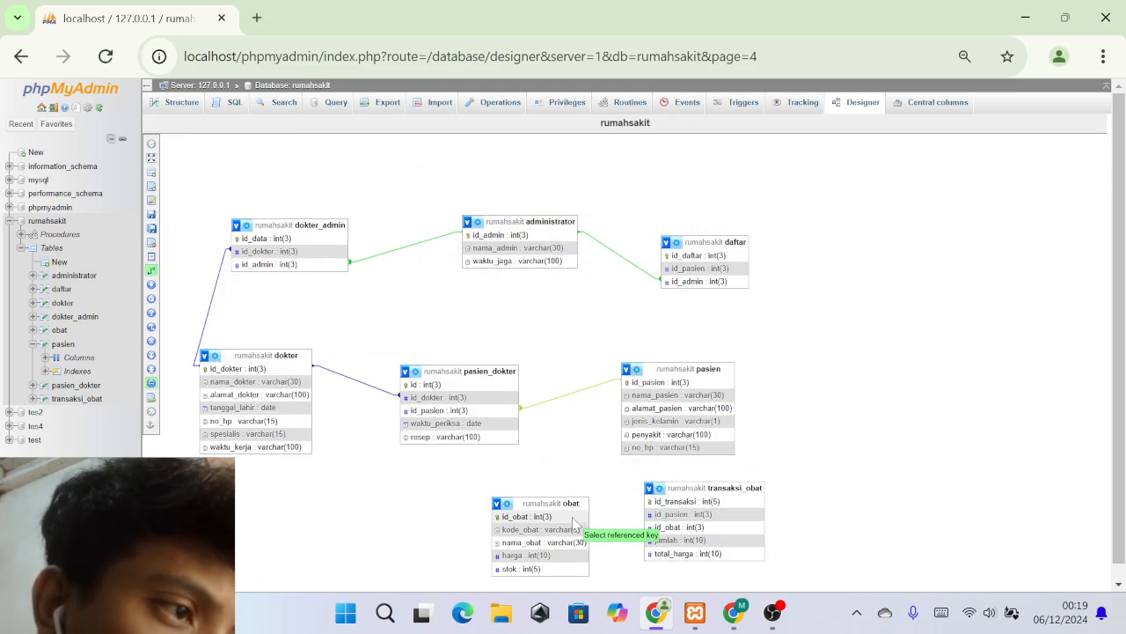
{"action": "left_click", "coordinate": [527, 517]}
{"action": "left_click", "coordinate": [676, 527]}
{"action": "left_click", "coordinate": [946, 543]}
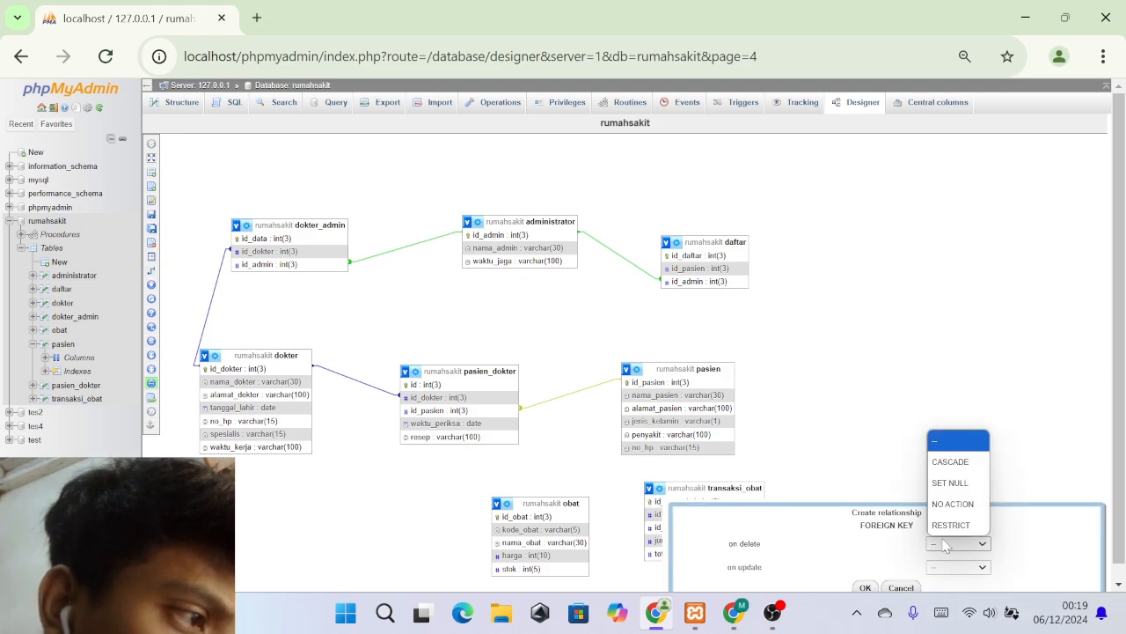
{"action": "left_click", "coordinate": [950, 461]}
{"action": "left_click", "coordinate": [950, 567]}
{"action": "left_click", "coordinate": [948, 506]}
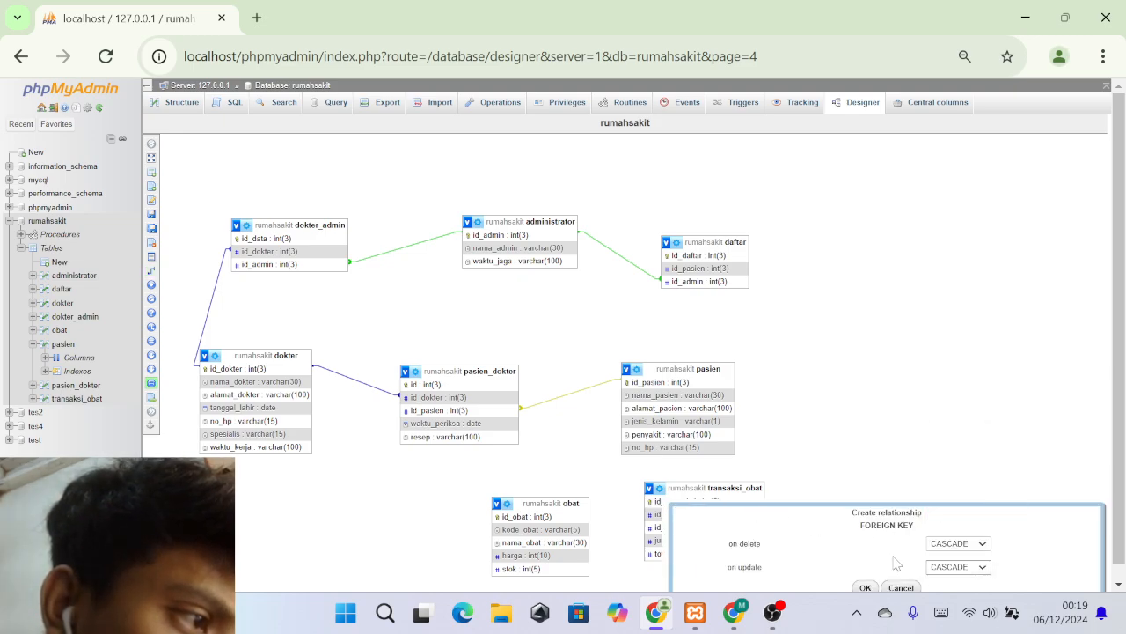
{"action": "left_click", "coordinate": [865, 587]}
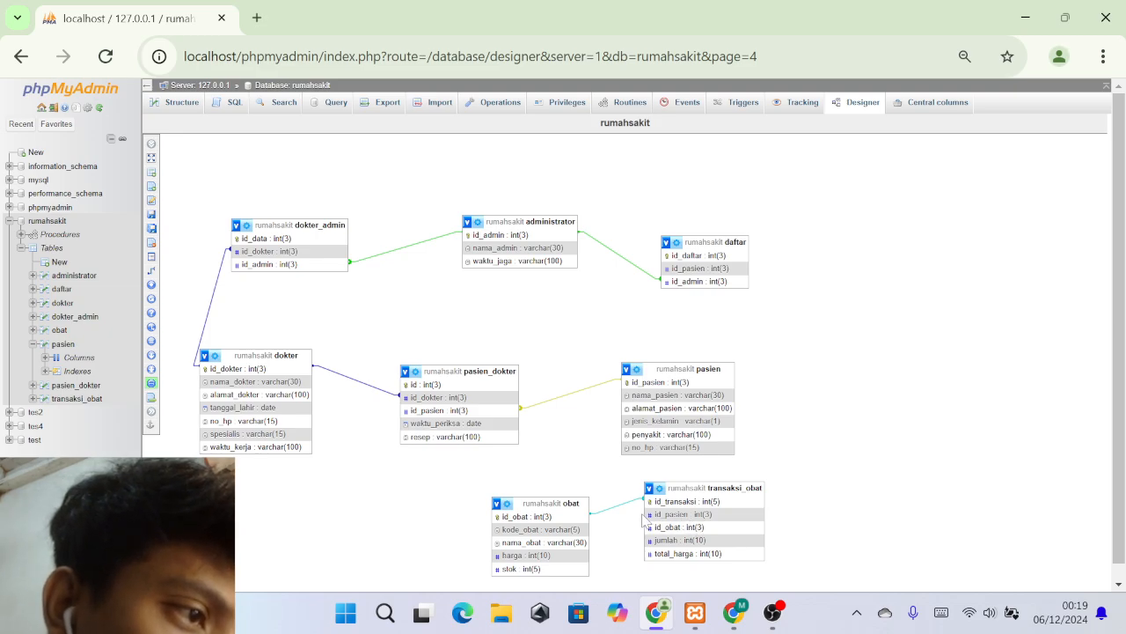
Create a relationship from id_pasien in pasien to id_pasien in transaksi_obat with CASCADE on delete and on update.
{"action": "mouse_move", "coordinate": [167, 256]}
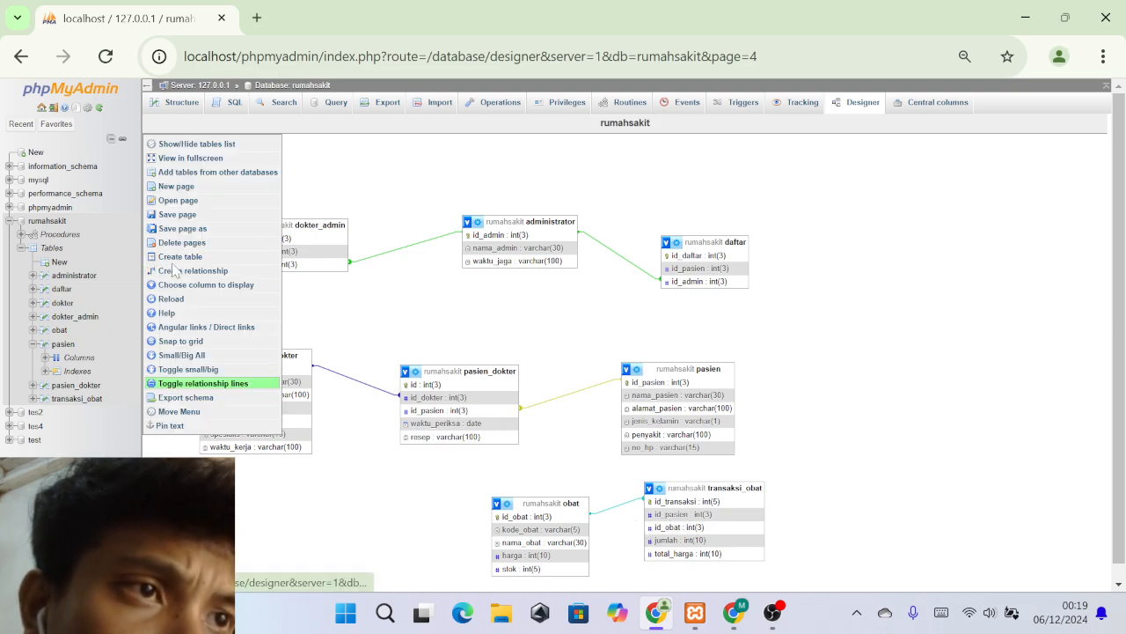
{"action": "left_click", "coordinate": [186, 272]}
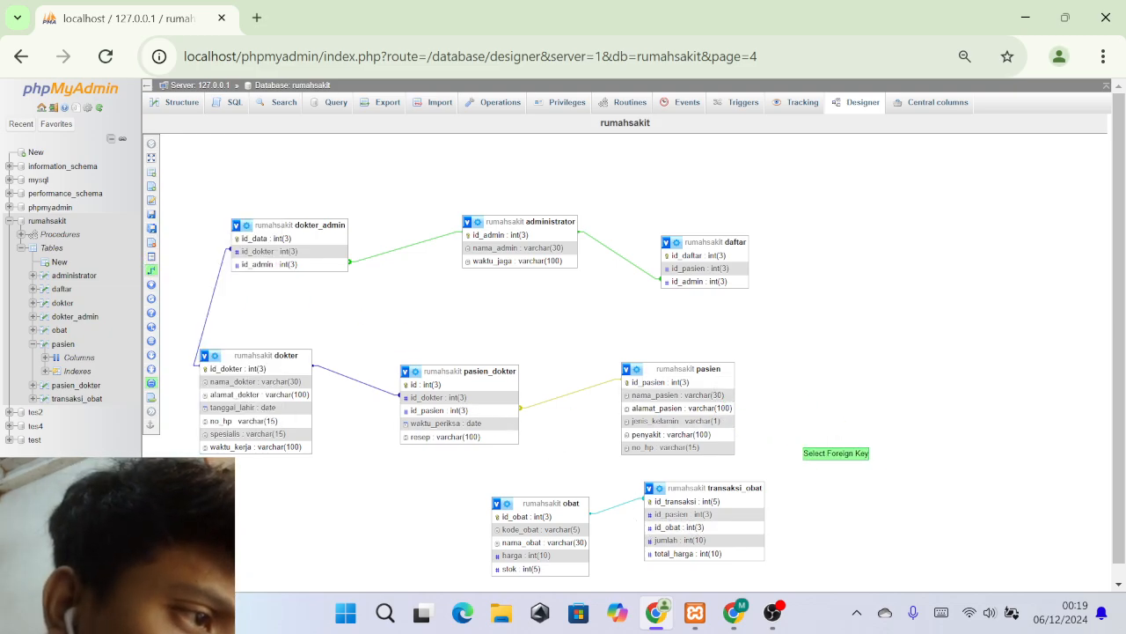
{"action": "left_click", "coordinate": [757, 515]}
{"action": "left_click", "coordinate": [990, 558]}
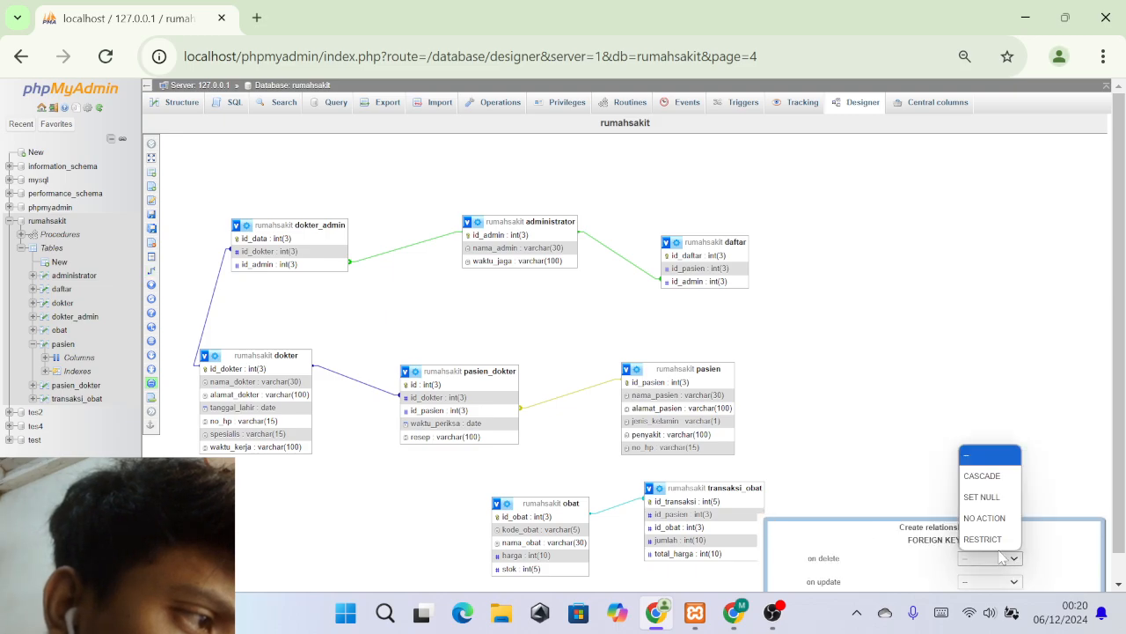
{"action": "left_click", "coordinate": [1003, 497]}
{"action": "scroll", "coordinate": [1003, 497], "scroll_direction": "down", "scroll_amount": 1}
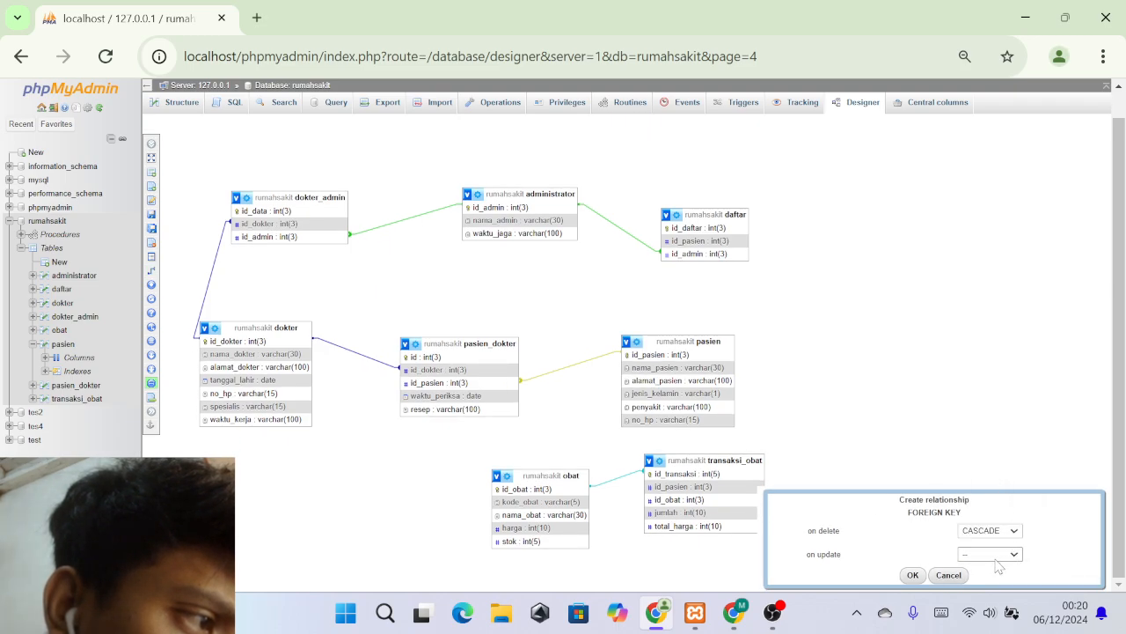
{"action": "left_click", "coordinate": [990, 554]}
{"action": "left_click", "coordinate": [988, 493]}
{"action": "left_click", "coordinate": [913, 575]}
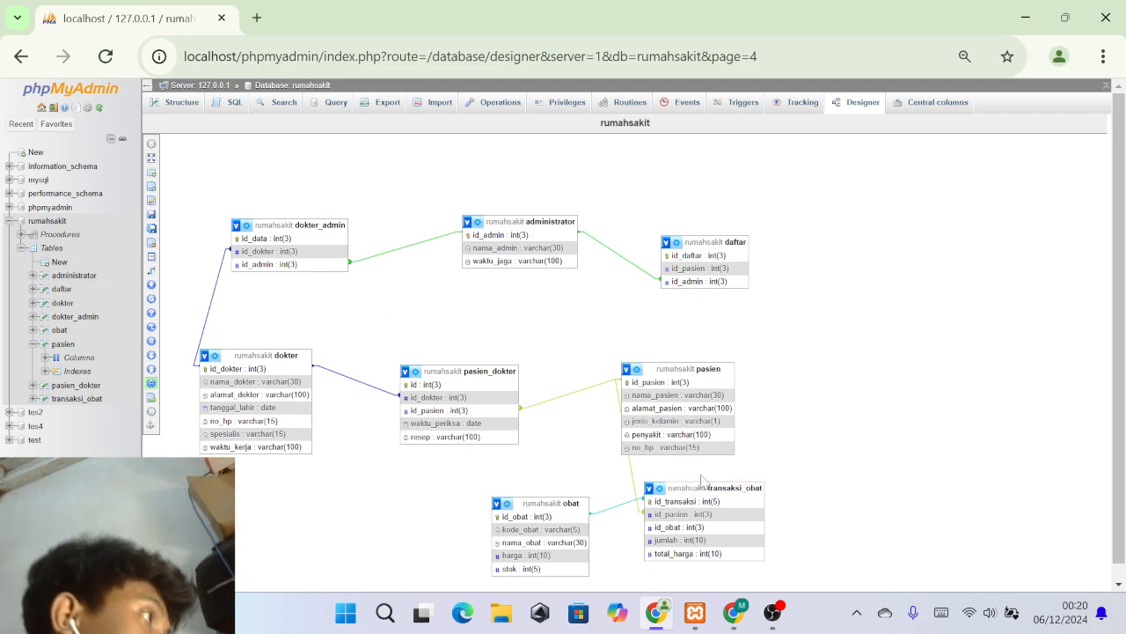
Delete the relationship between obat and transaksi_obat.
{"action": "left_click", "coordinate": [640, 501]}
{"action": "left_click", "coordinate": [852, 522]}
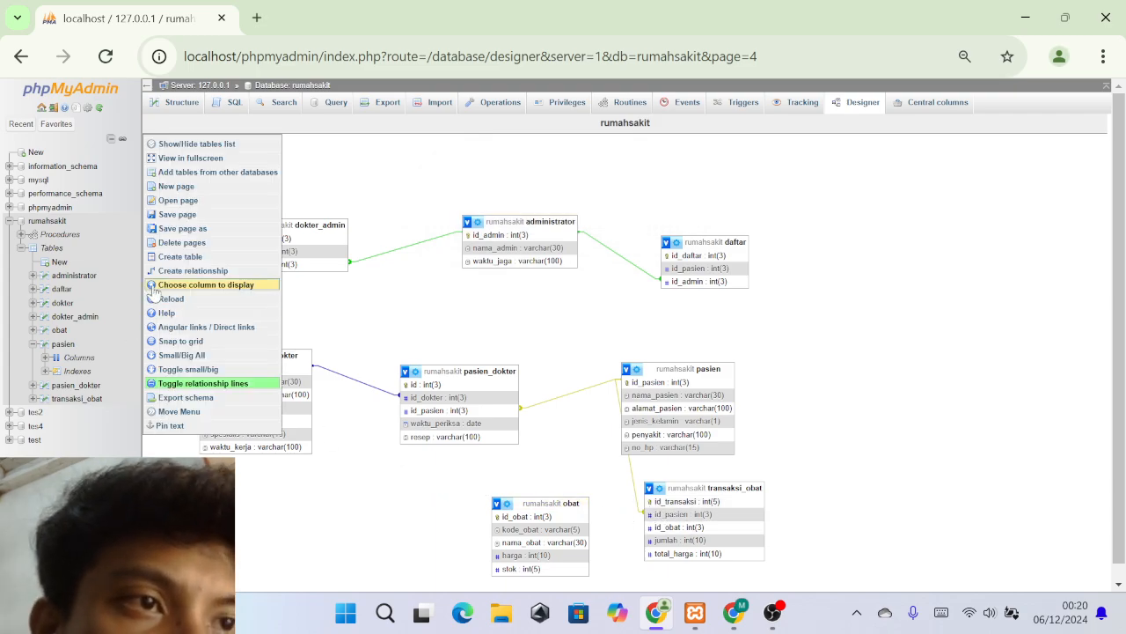
Create a relationship from id_obat in obat to id_obat in transaksi_obat with CASCADE on delete and update, and save the Designer page.
{"action": "left_click", "coordinate": [180, 270]}
{"action": "left_click", "coordinate": [572, 516]}
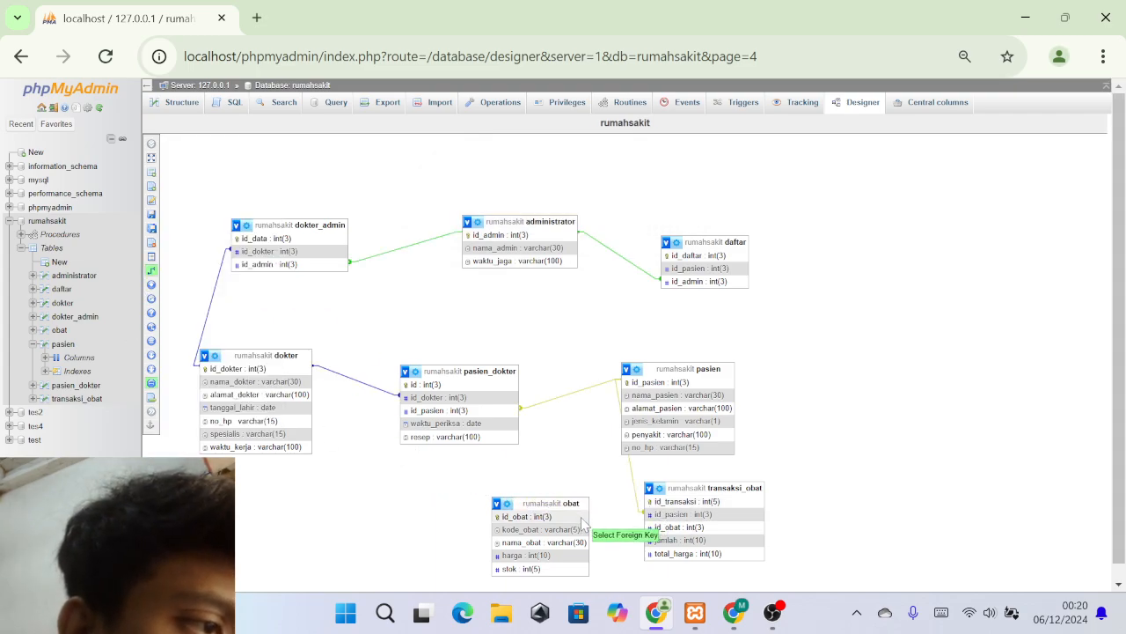
{"action": "left_click", "coordinate": [667, 528]}
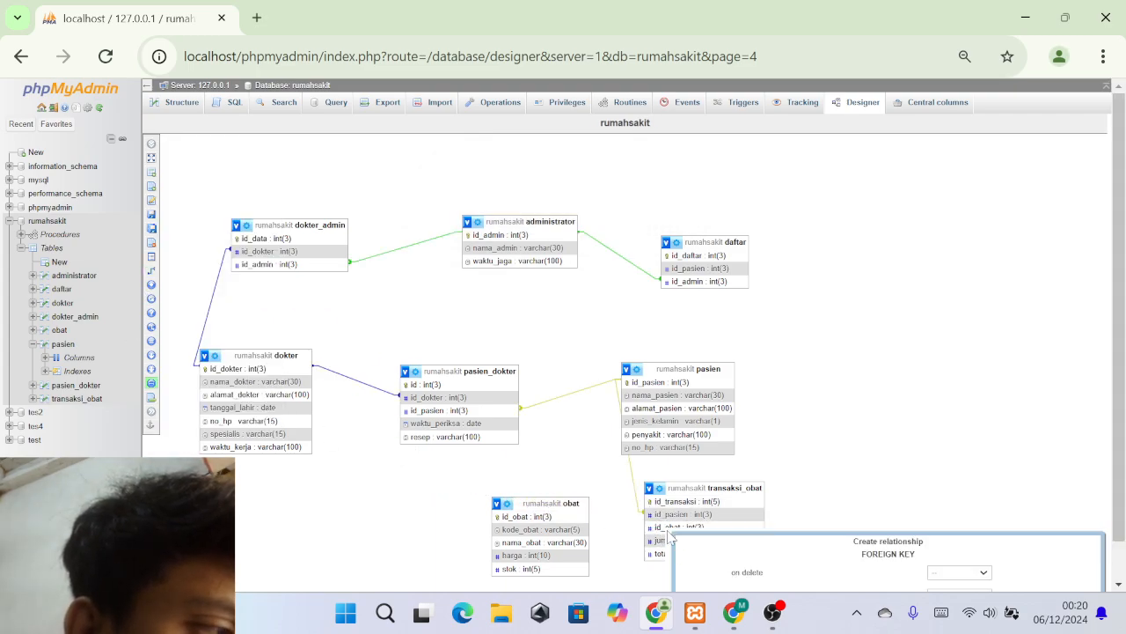
{"action": "left_click", "coordinate": [935, 573]}
{"action": "left_click", "coordinate": [954, 508]}
{"action": "scroll", "coordinate": [959, 528], "scroll_direction": "down", "scroll_amount": 1}
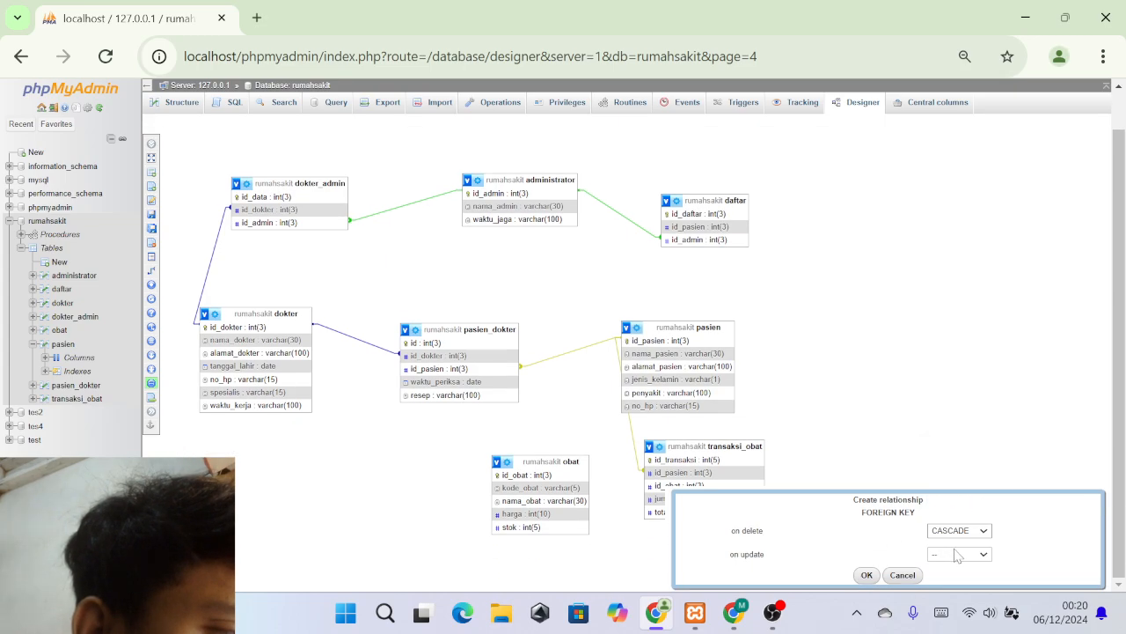
{"action": "left_click", "coordinate": [959, 553]}
{"action": "left_click", "coordinate": [950, 469]}
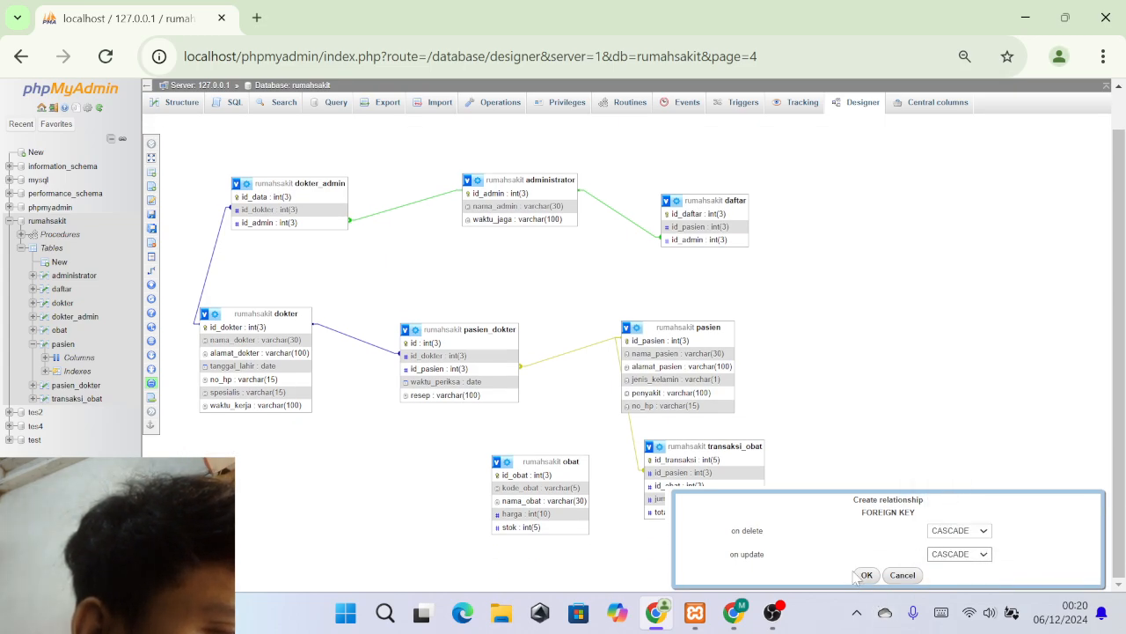
{"action": "left_click", "coordinate": [865, 575]}
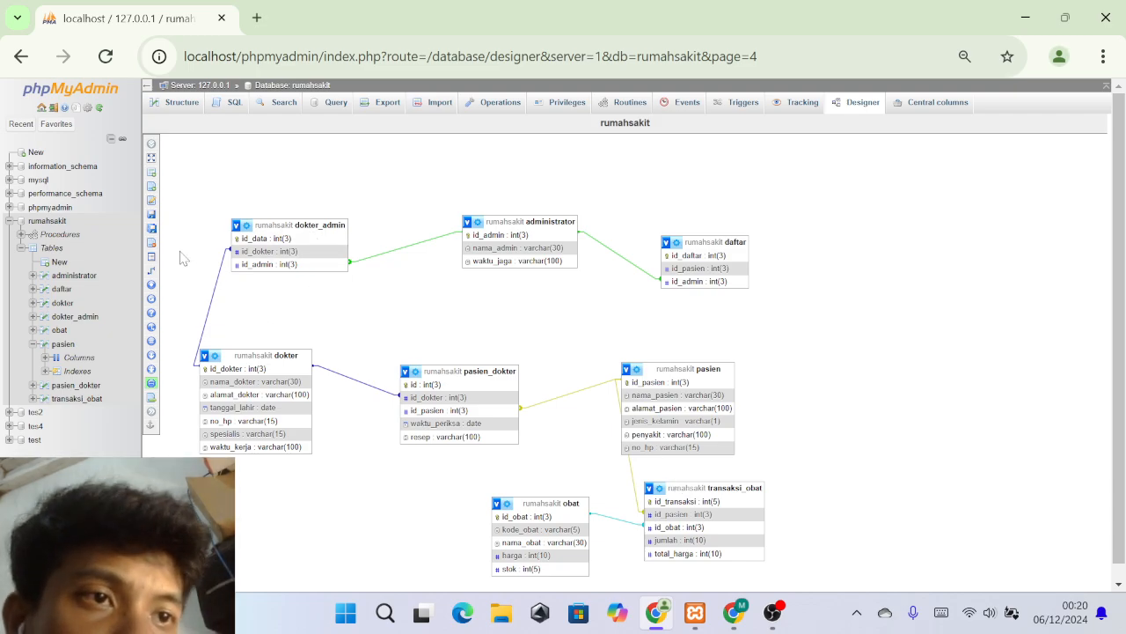
{"action": "mouse_move", "coordinate": [191, 248]}
{"action": "left_click", "coordinate": [185, 214]}
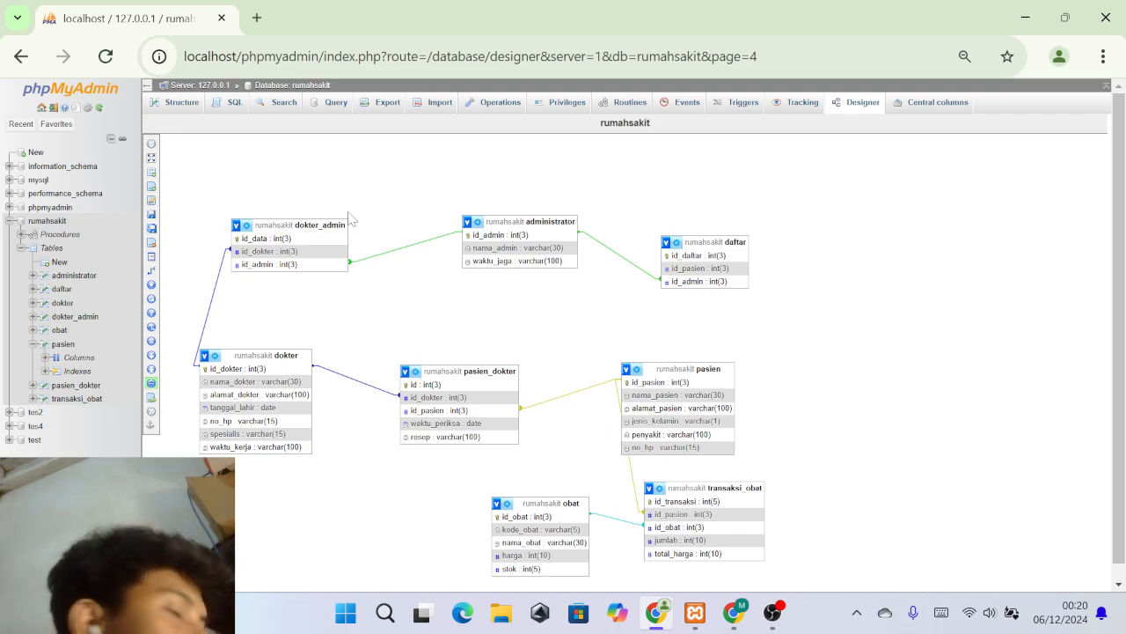
Start a new trigger in the rumahsakit database named tg_jual on table transaksi_obat, with time AFTER and event INSERT.
{"action": "left_click", "coordinate": [48, 223]}
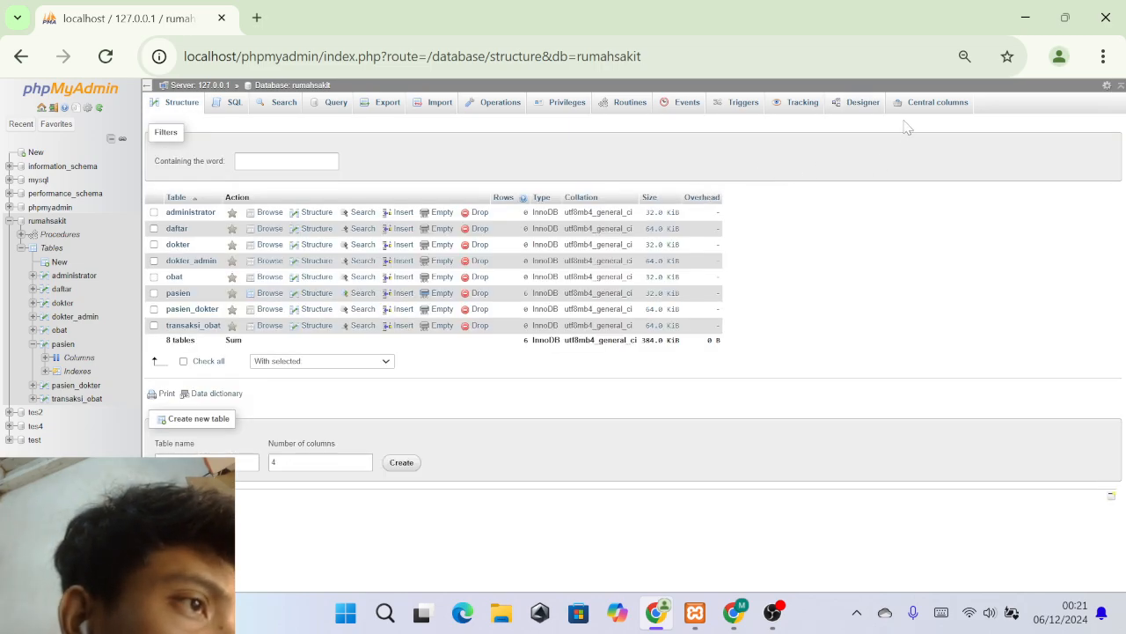
{"action": "left_click", "coordinate": [744, 117]}
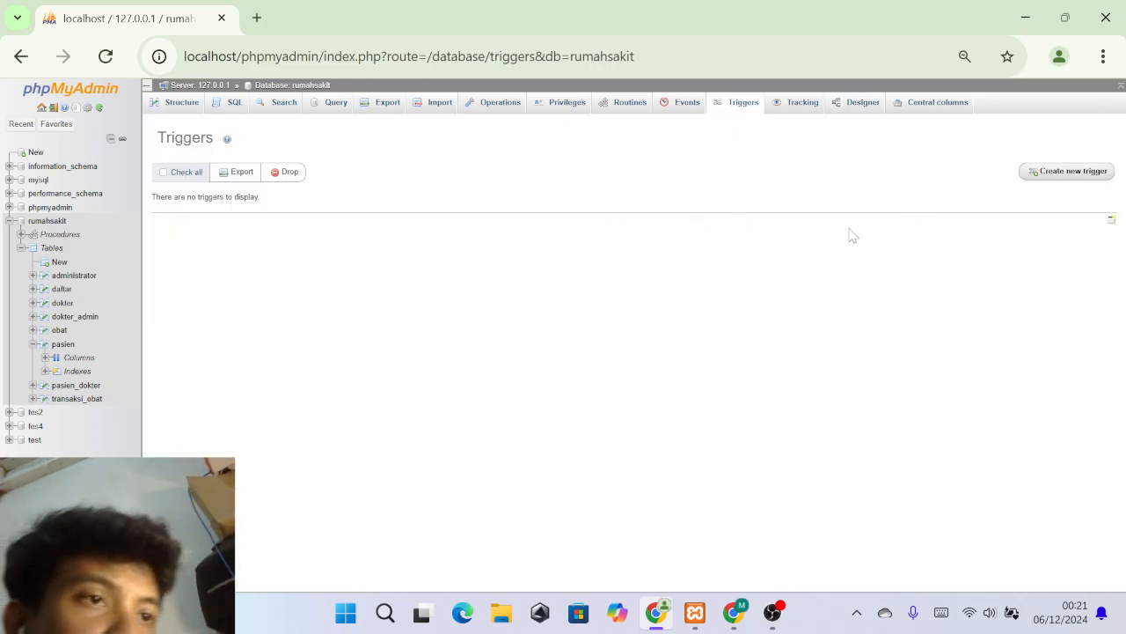
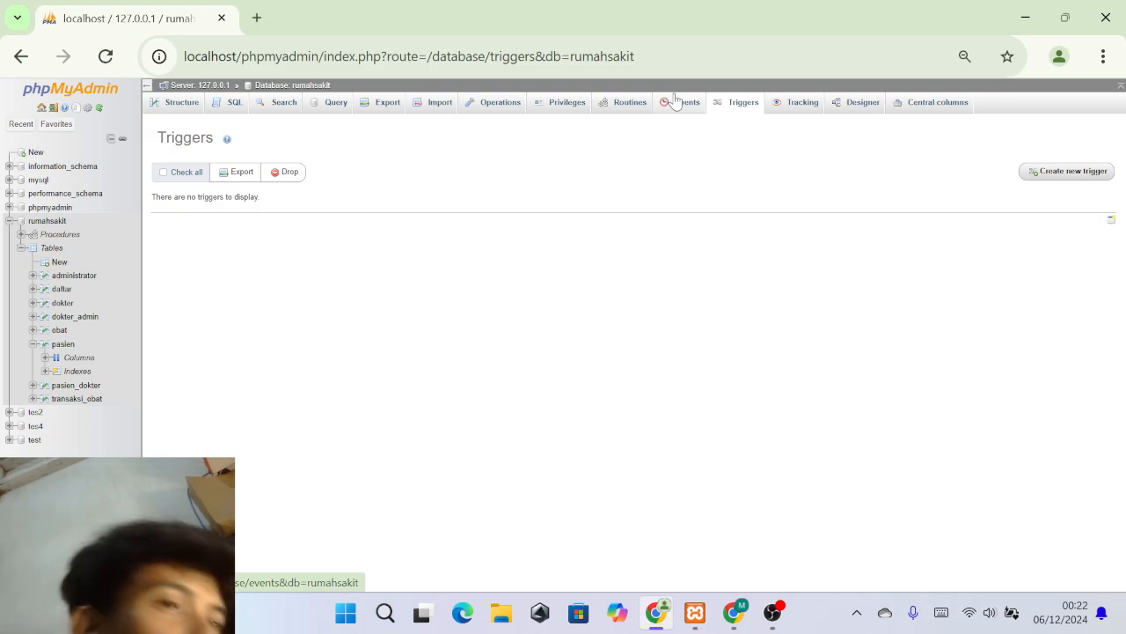
{"action": "left_click", "coordinate": [1042, 172]}
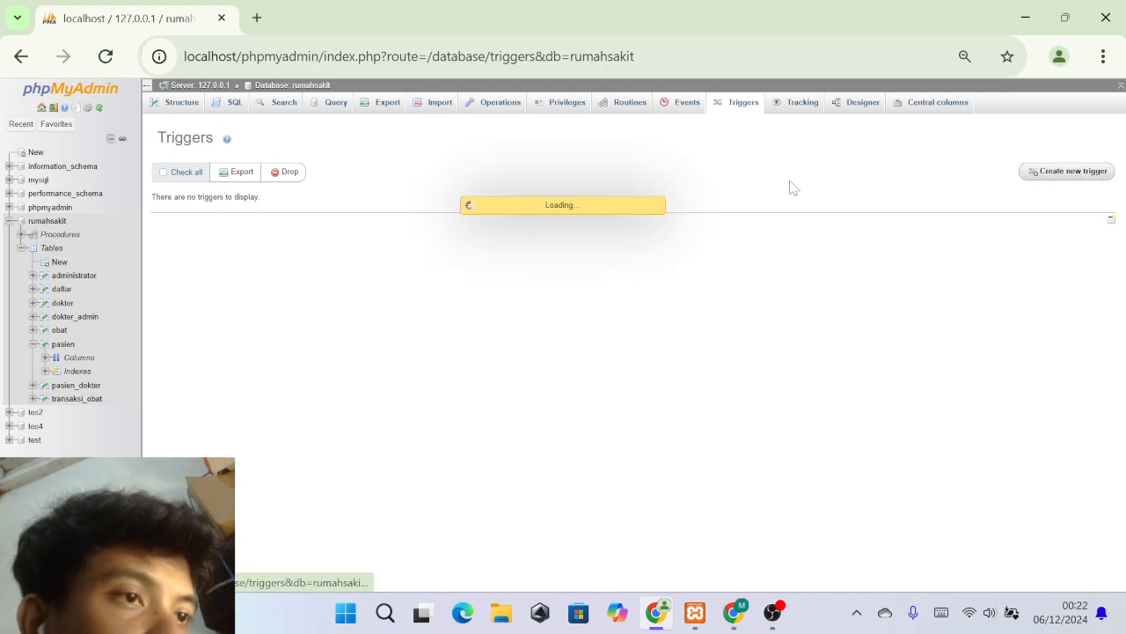
{"action": "left_click", "coordinate": [553, 191]}
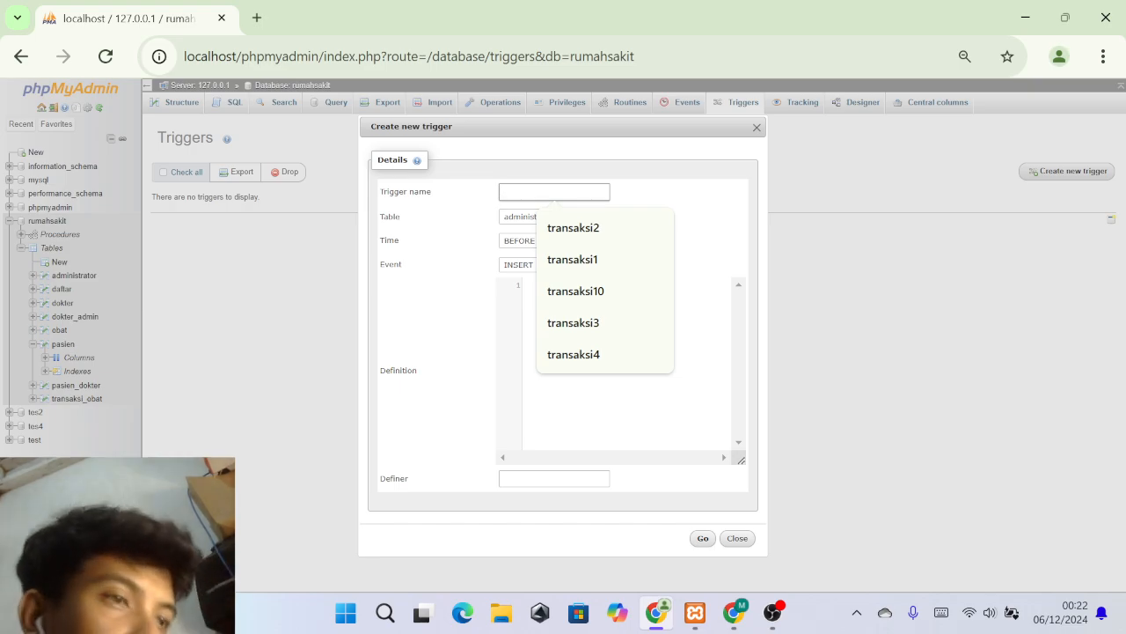
{"action": "type", "text": "tg_jual"}
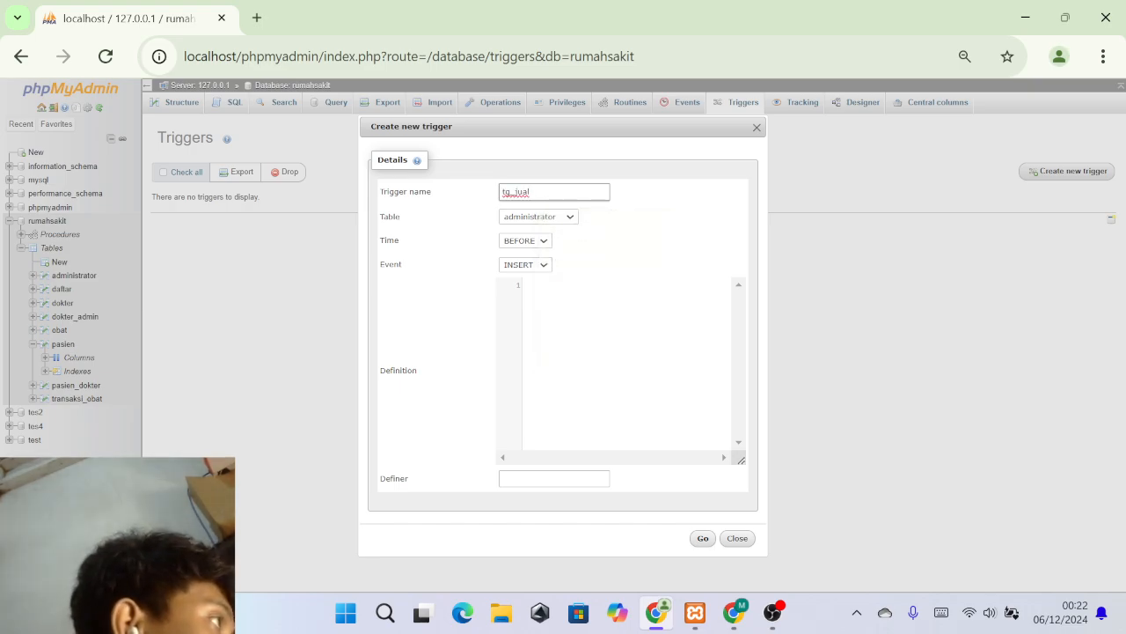
{"action": "left_click", "coordinate": [559, 217]}
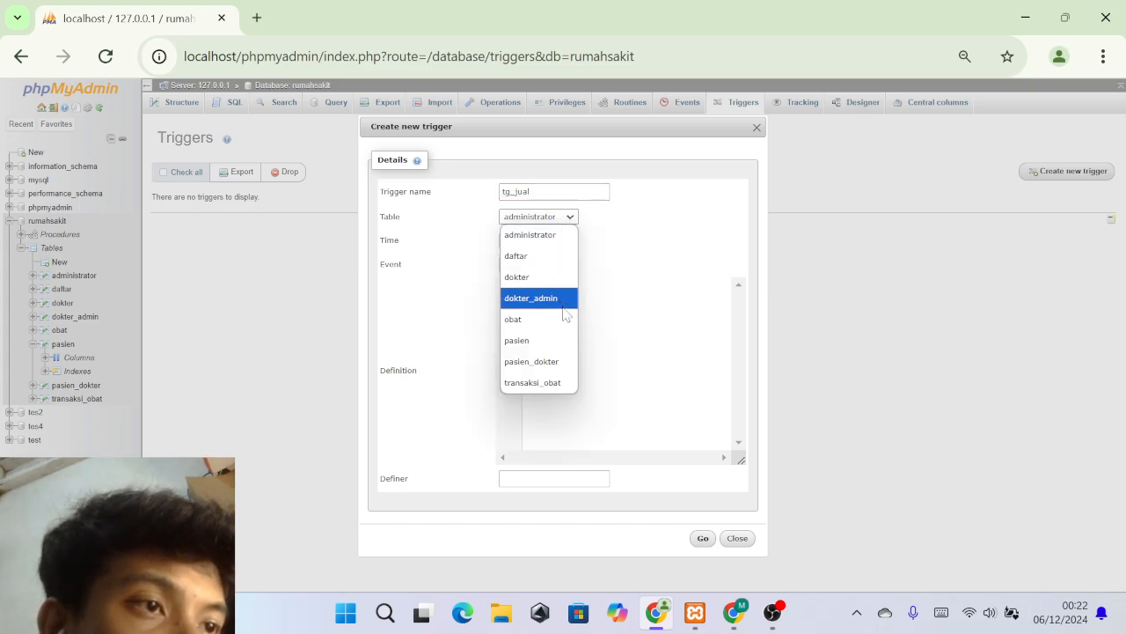
{"action": "left_click", "coordinate": [555, 384]}
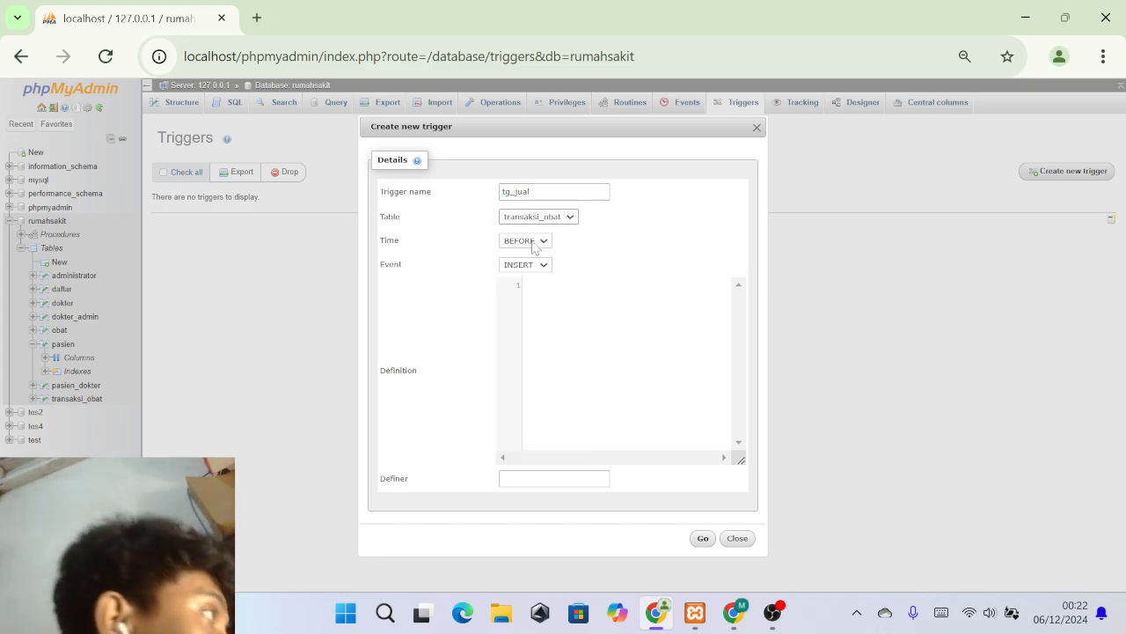
{"action": "left_click", "coordinate": [534, 248]}
{"action": "left_click", "coordinate": [539, 271]}
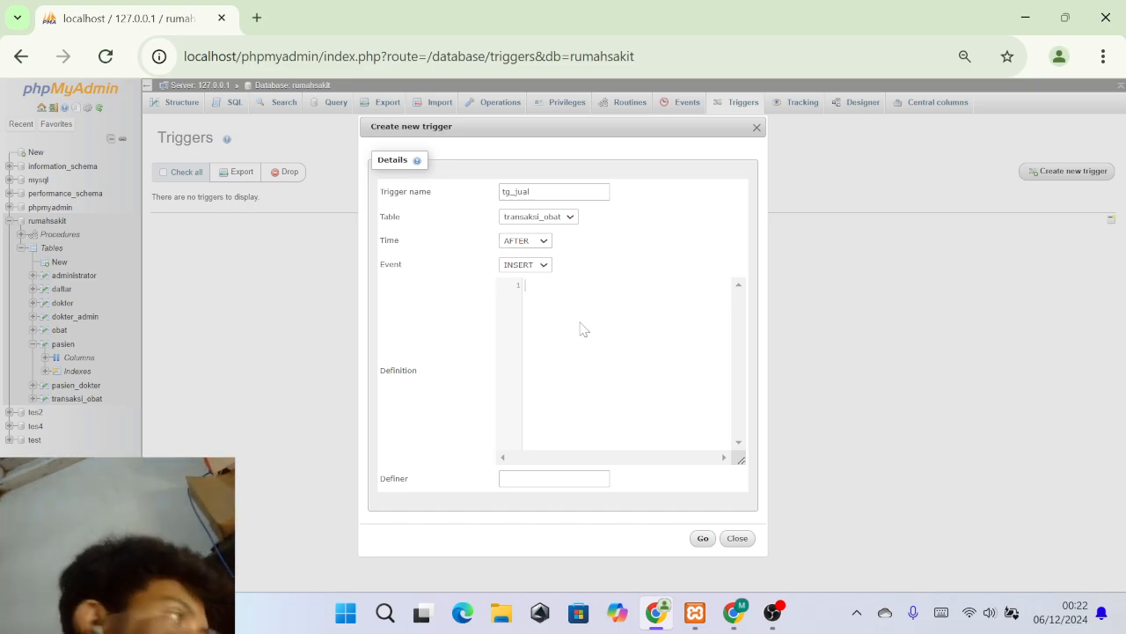
Begin the trigger definition with UPDATE obat SET stok = stok - new.jumlah.
{"action": "type", "text": "up"}
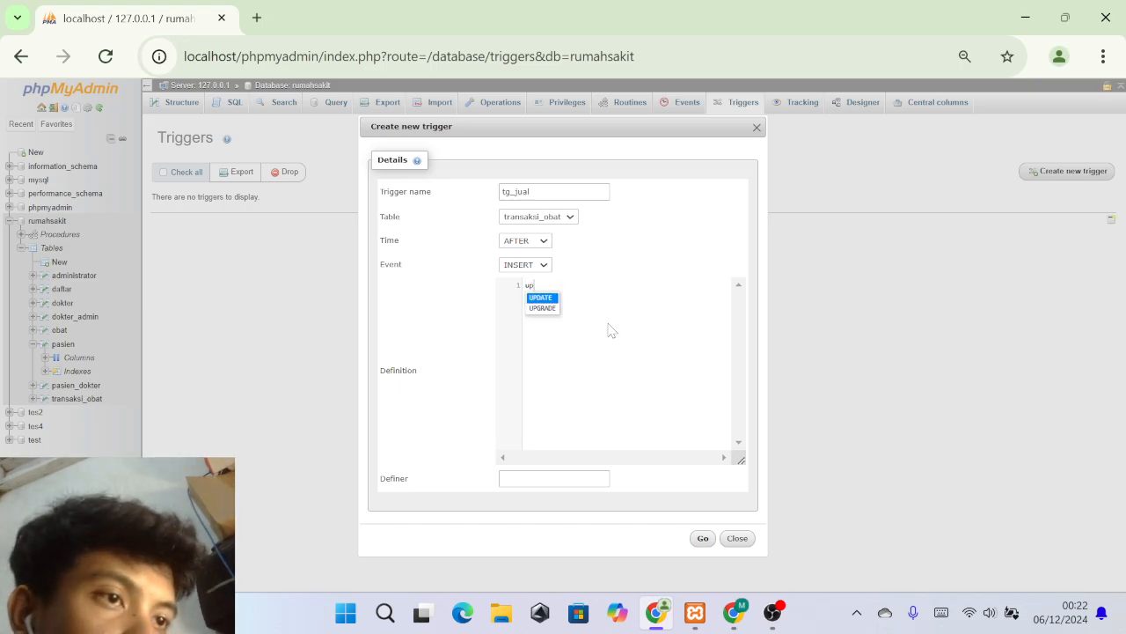
{"action": "key", "text": "Return"}
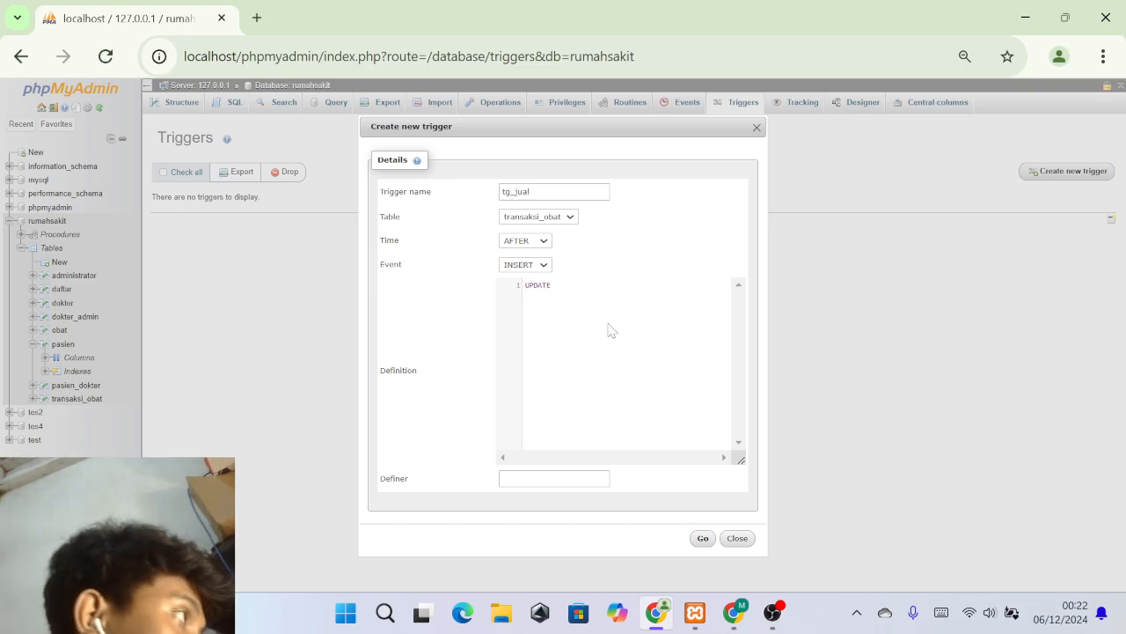
{"action": "type", "text": "obat"}
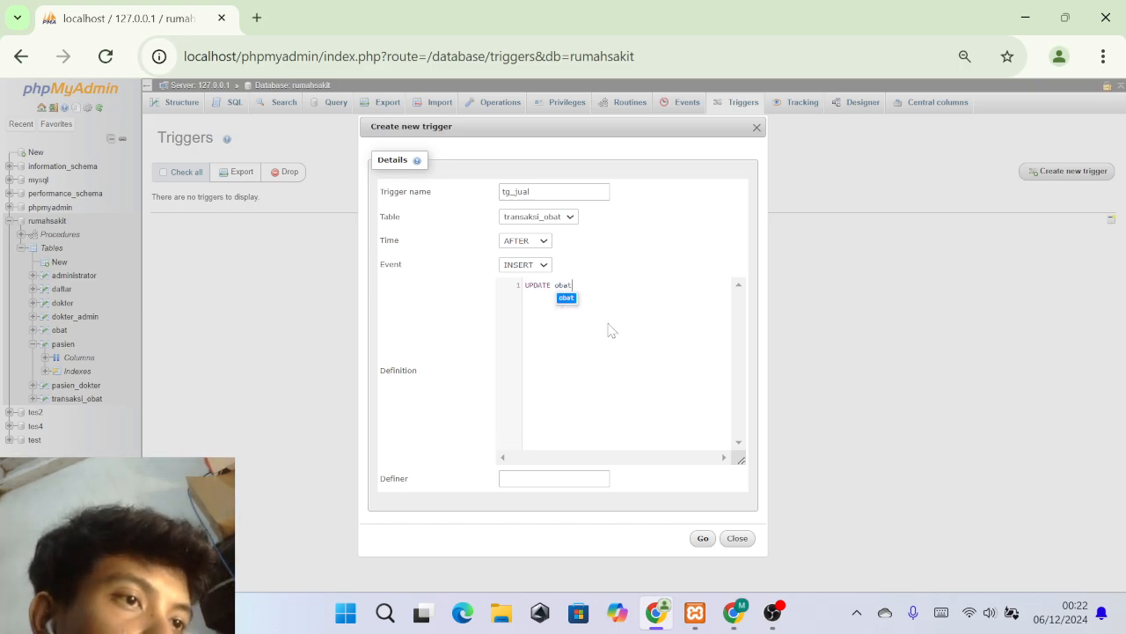
{"action": "type", "text": " s"}
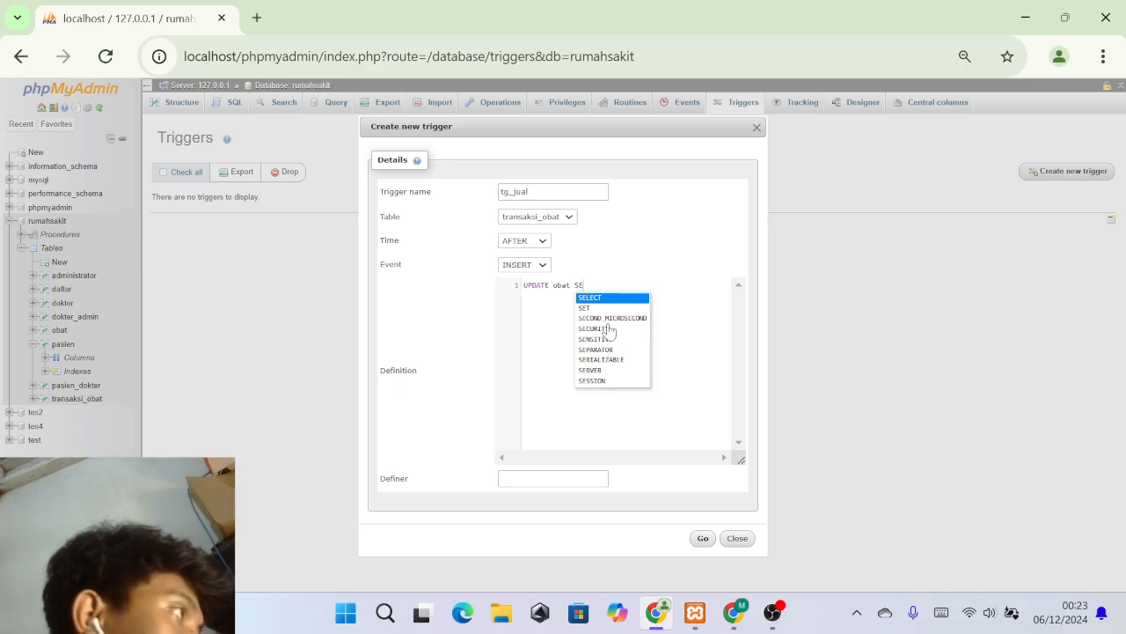
{"action": "key", "text": "Return"}
{"action": "type", "text": "stok"}
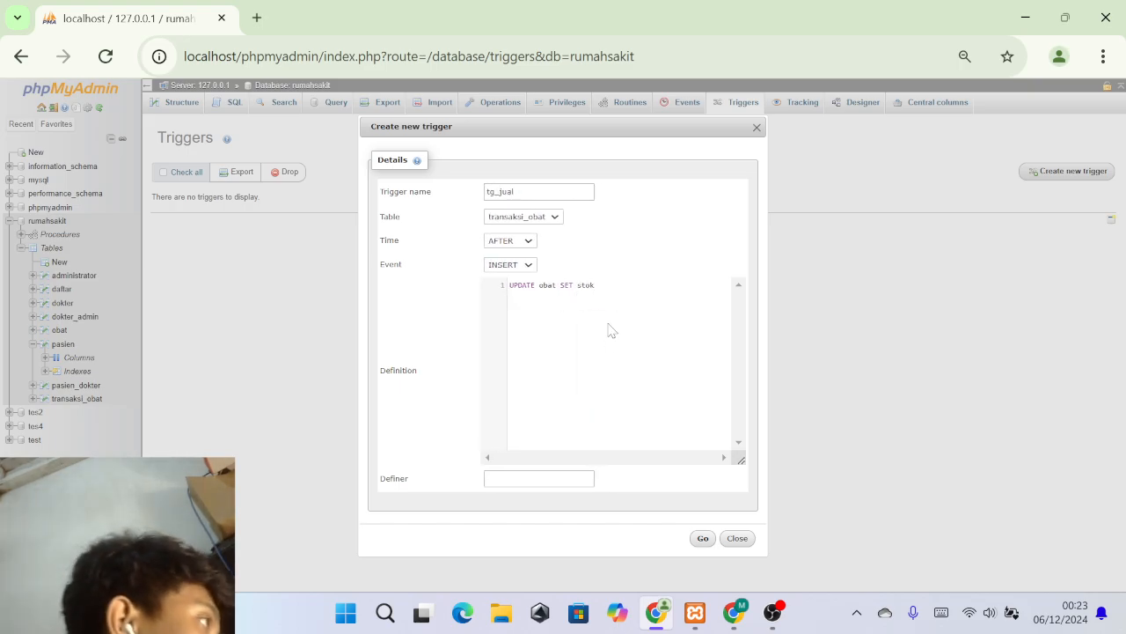
{"action": "type", "text": " = stok"}
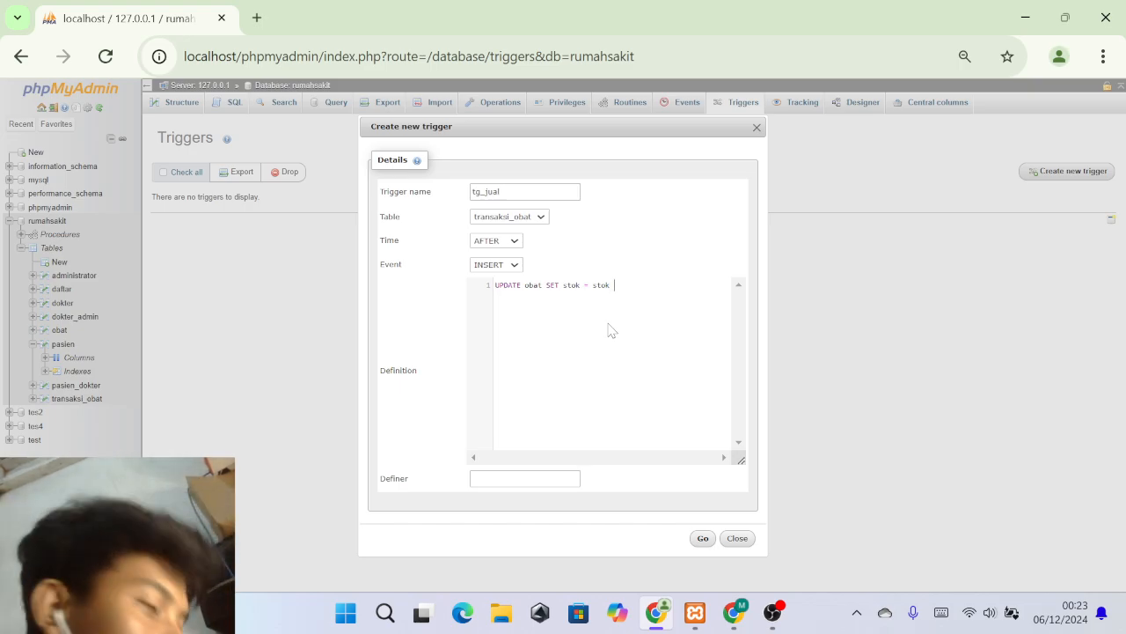
{"action": "type", "text": "- "}
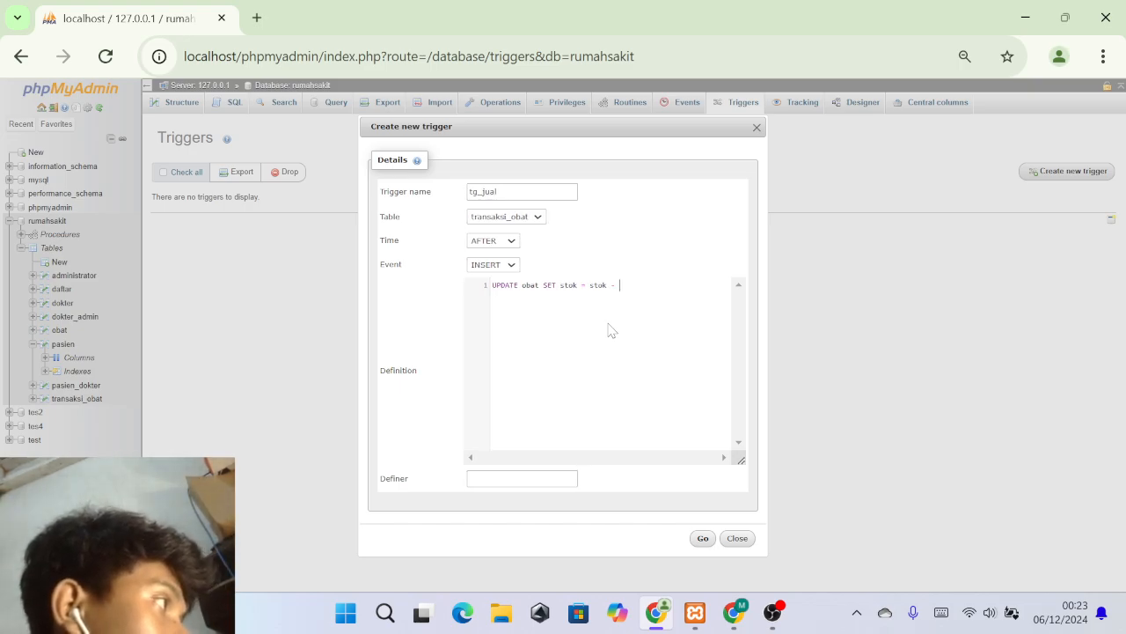
{"action": "type", "text": "new.jumlah"}
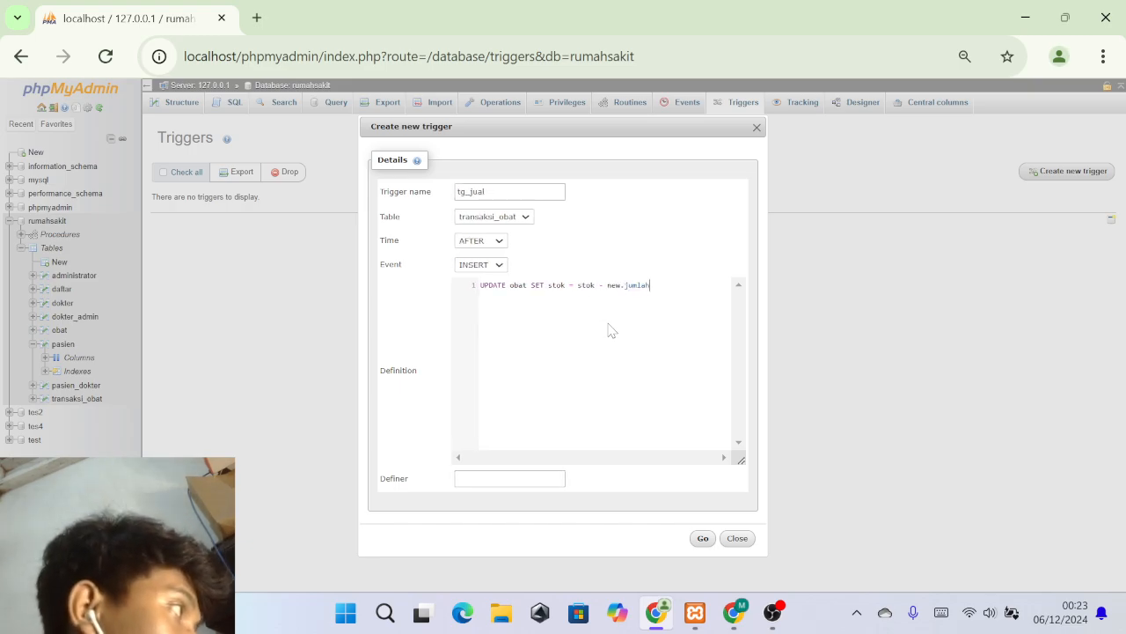
Complete the trigger definition with WHERE id_obat=new.id_obat; and create the trigger.
{"action": "type", "text": " WHERE"}
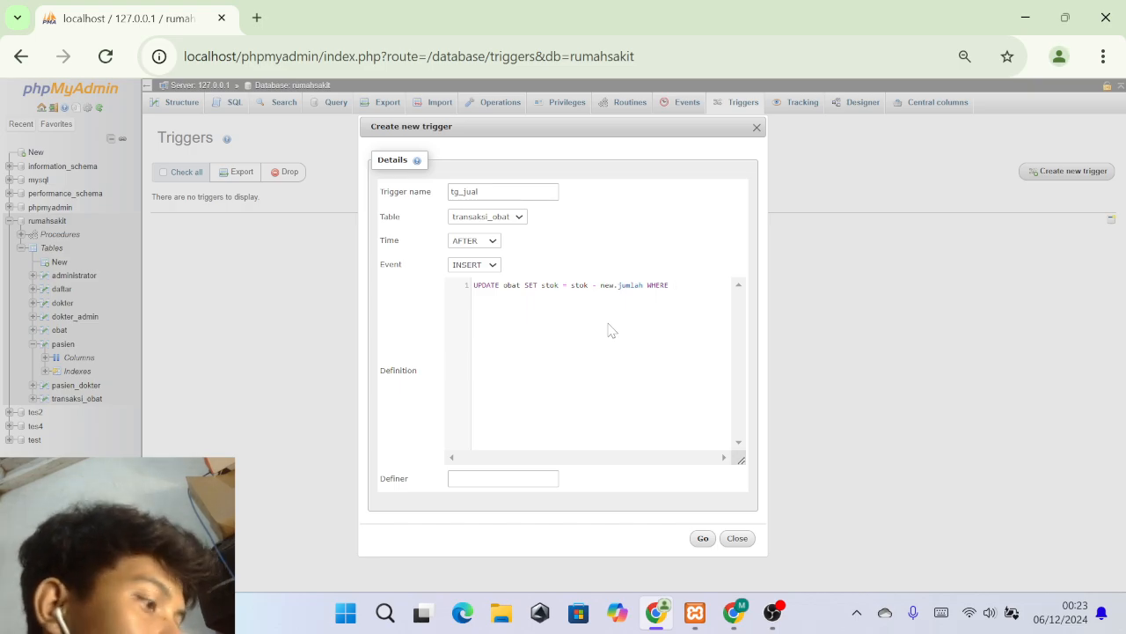
{"action": "type", "text": " id_"}
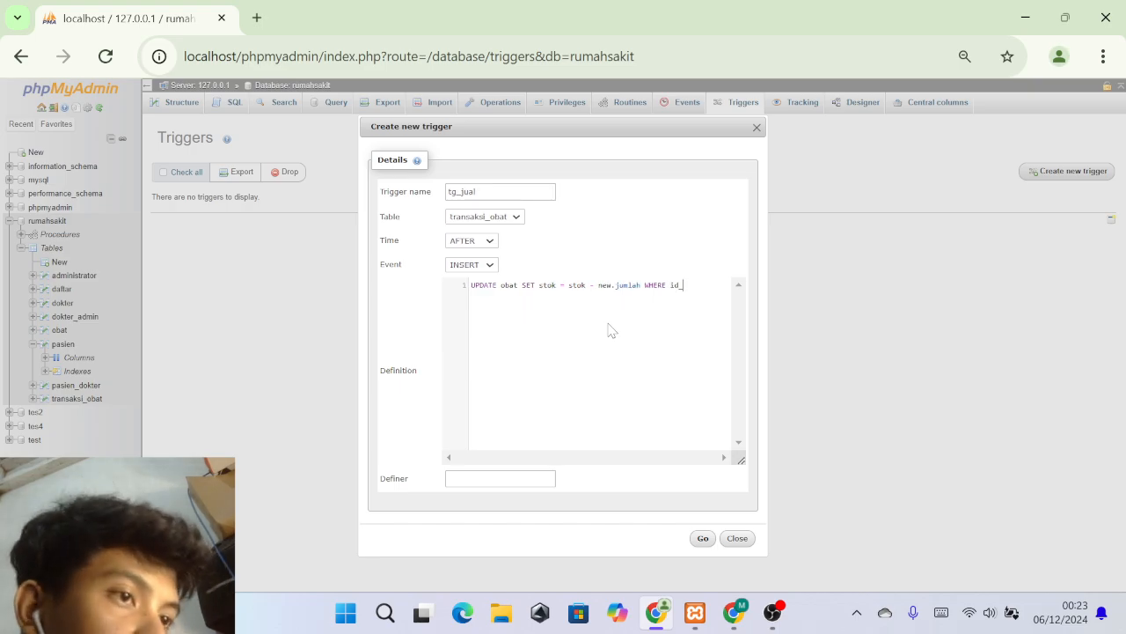
{"action": "type", "text": "obat"}
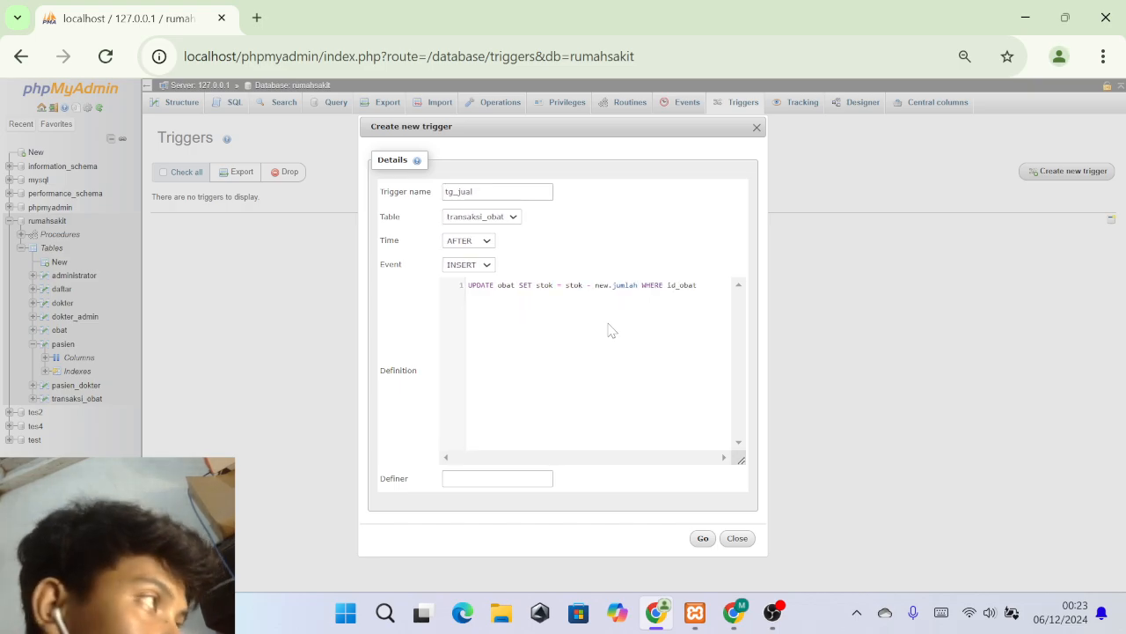
{"action": "type", "text": "="}
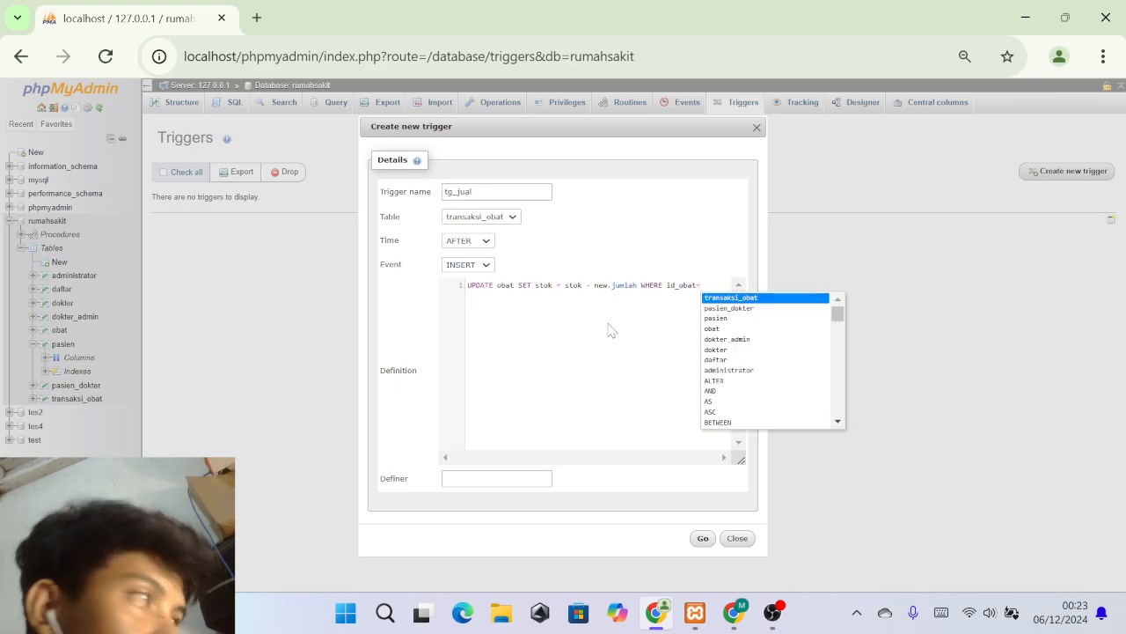
{"action": "type", "text": "new"}
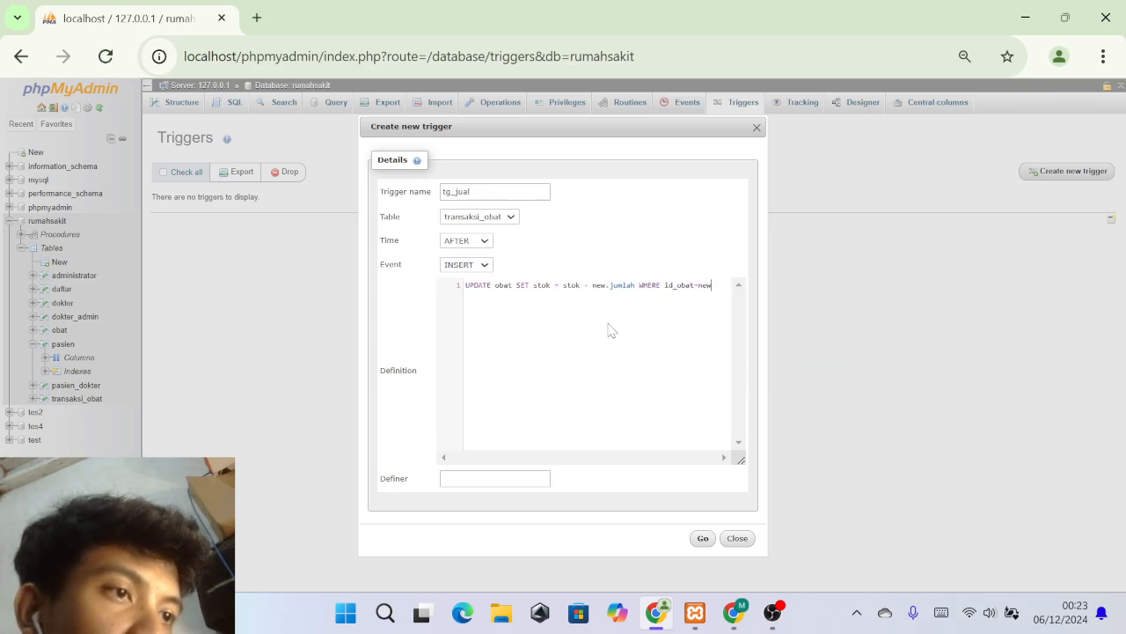
{"action": "type", "text": ".id"}
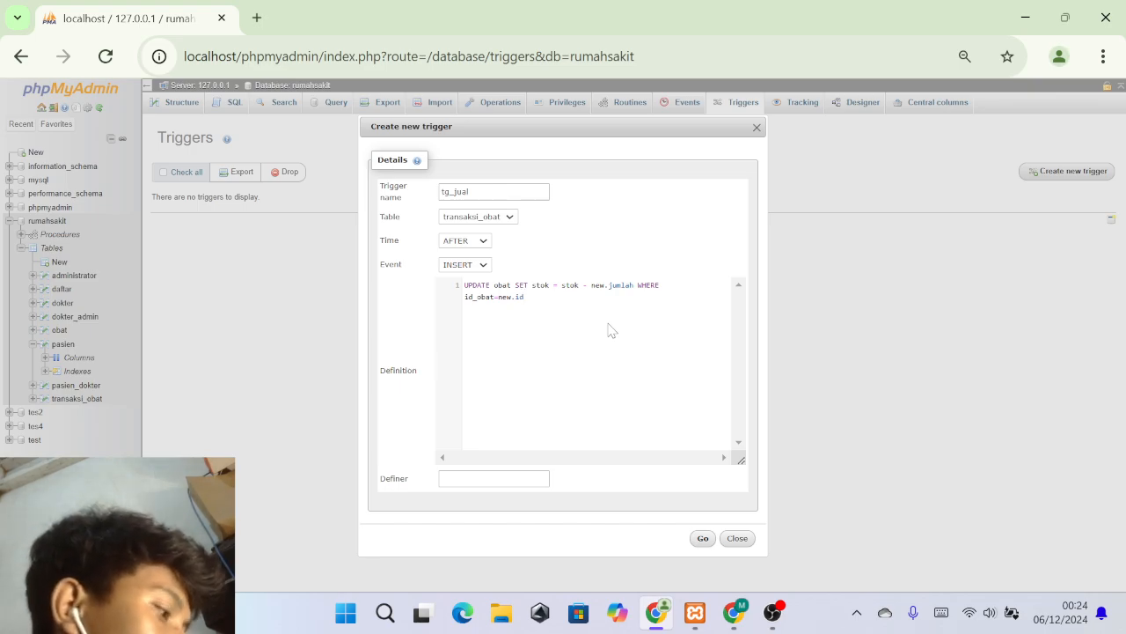
{"action": "type", "text": "_obat"}
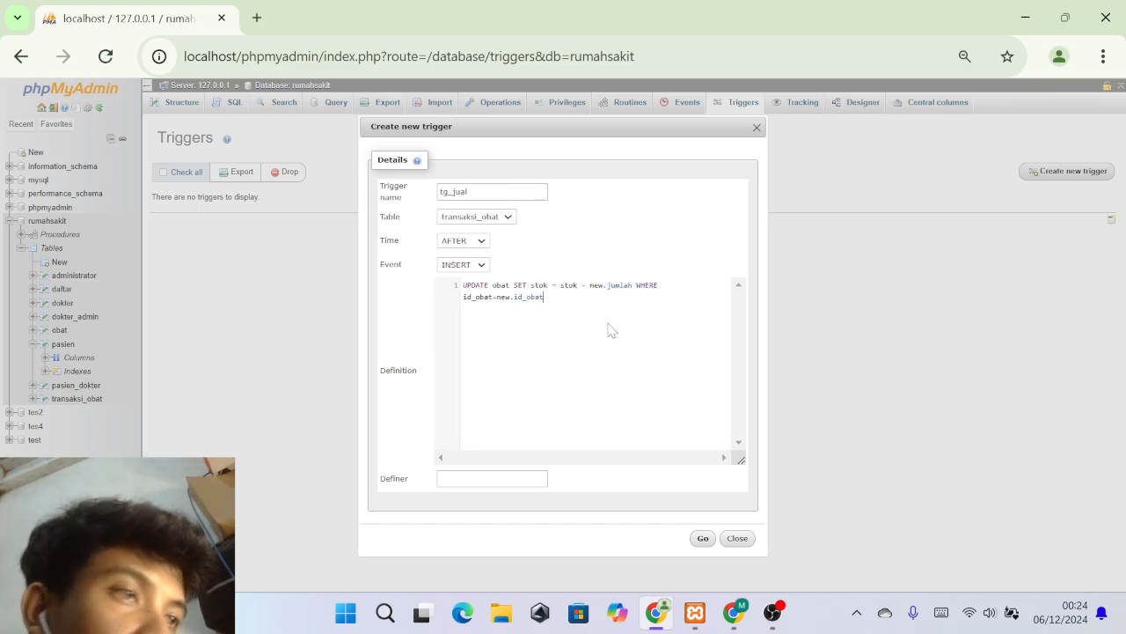
{"action": "type", "text": ";"}
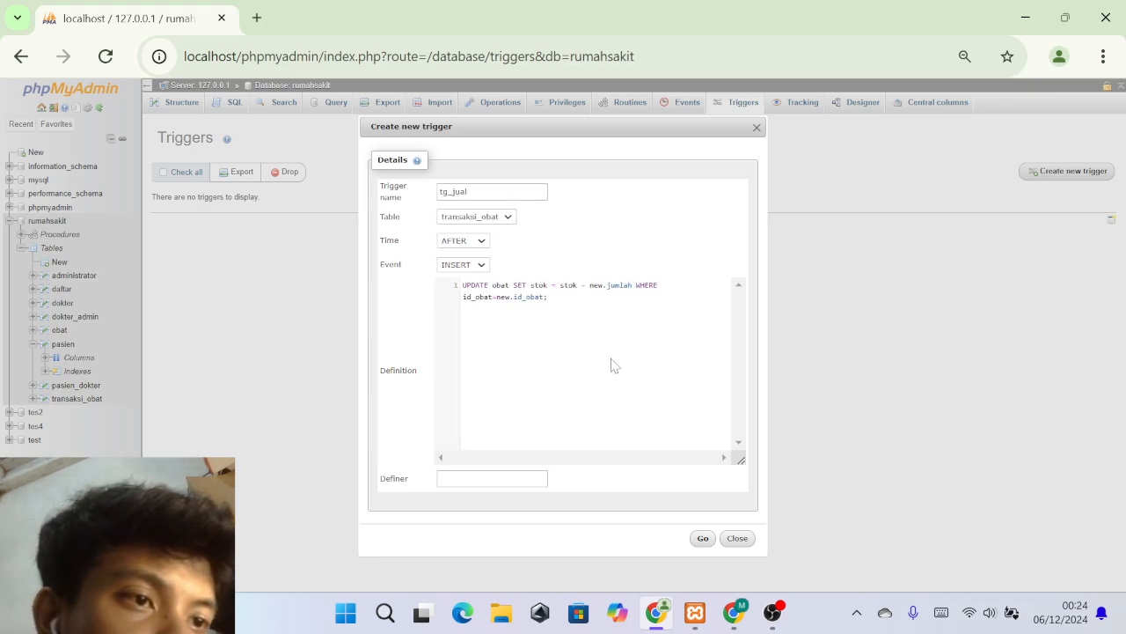
{"action": "left_click", "coordinate": [703, 538]}
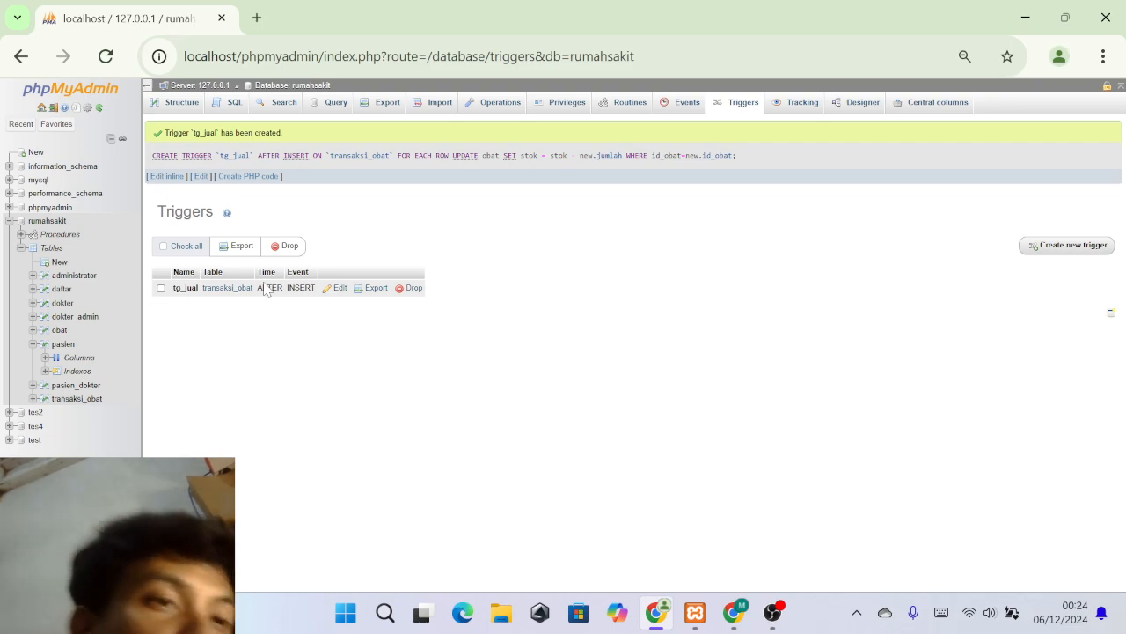
Leave the triggers list and browse the contents of the obat and transaksi_obat tables.
{"action": "left_click", "coordinate": [63, 335]}
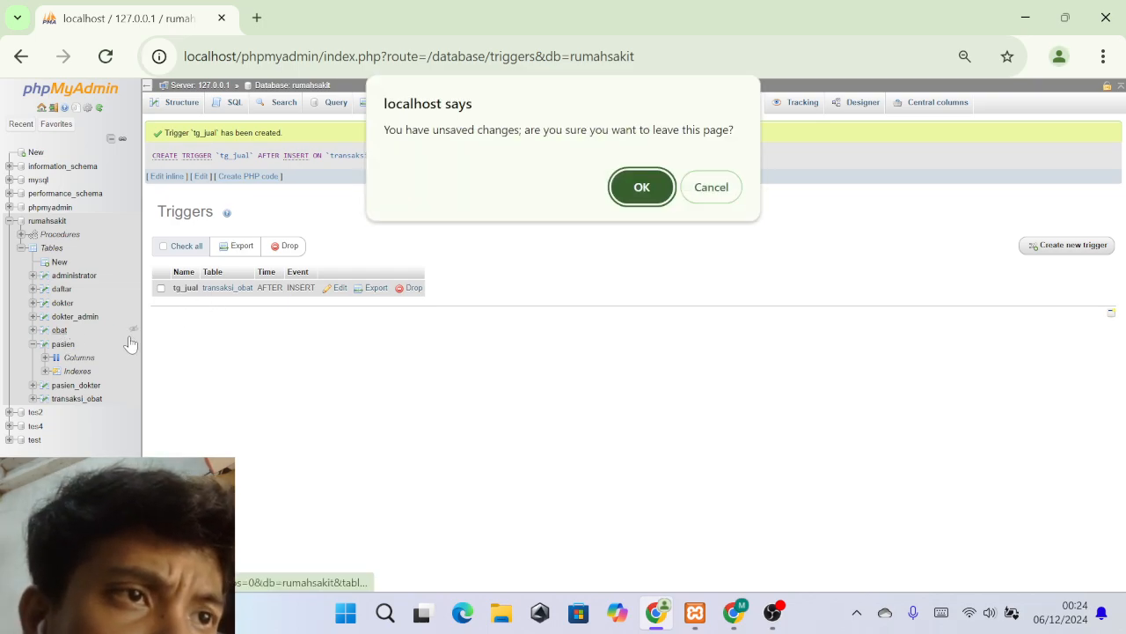
{"action": "left_click", "coordinate": [644, 188]}
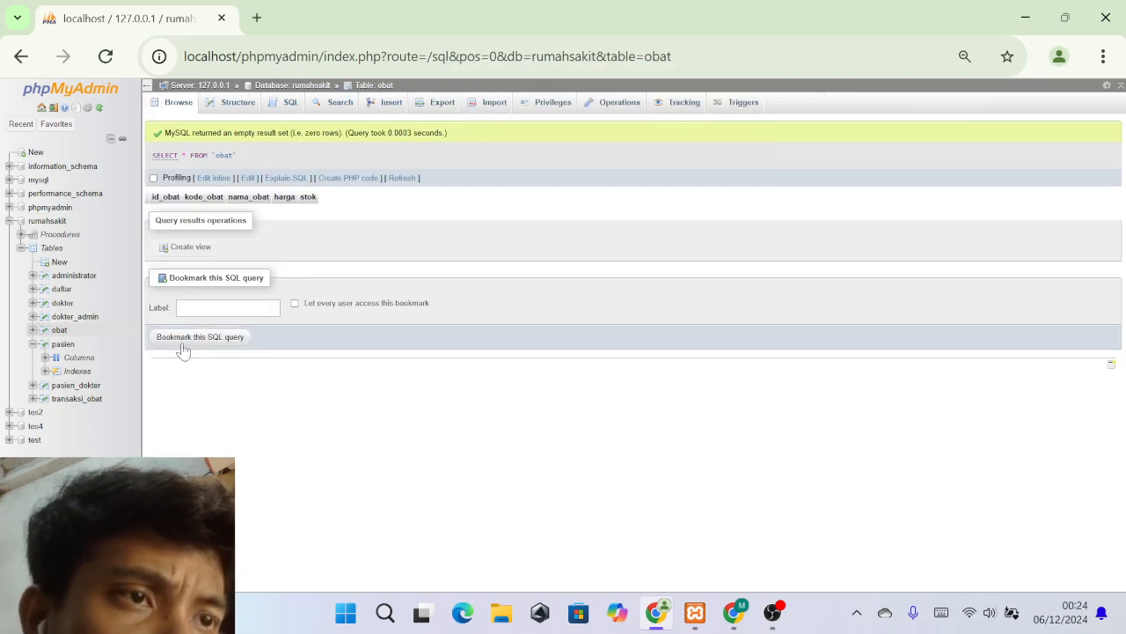
{"action": "left_click", "coordinate": [77, 398]}
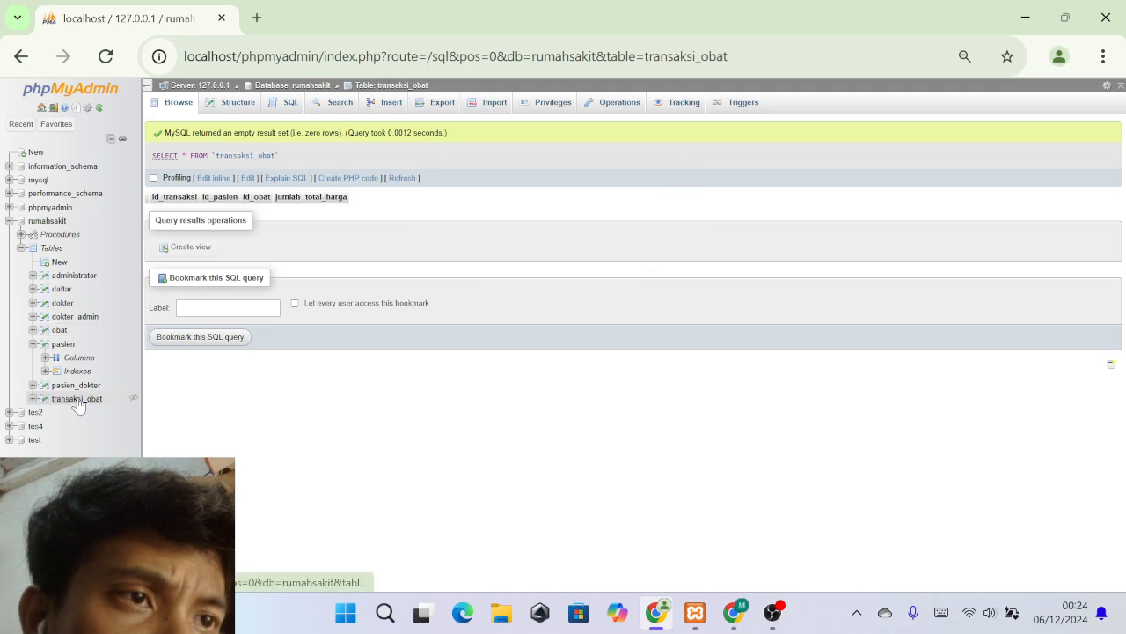
Start a new record in the obat table with id_obat 1 and kode_obat A001.
{"action": "left_click", "coordinate": [67, 334]}
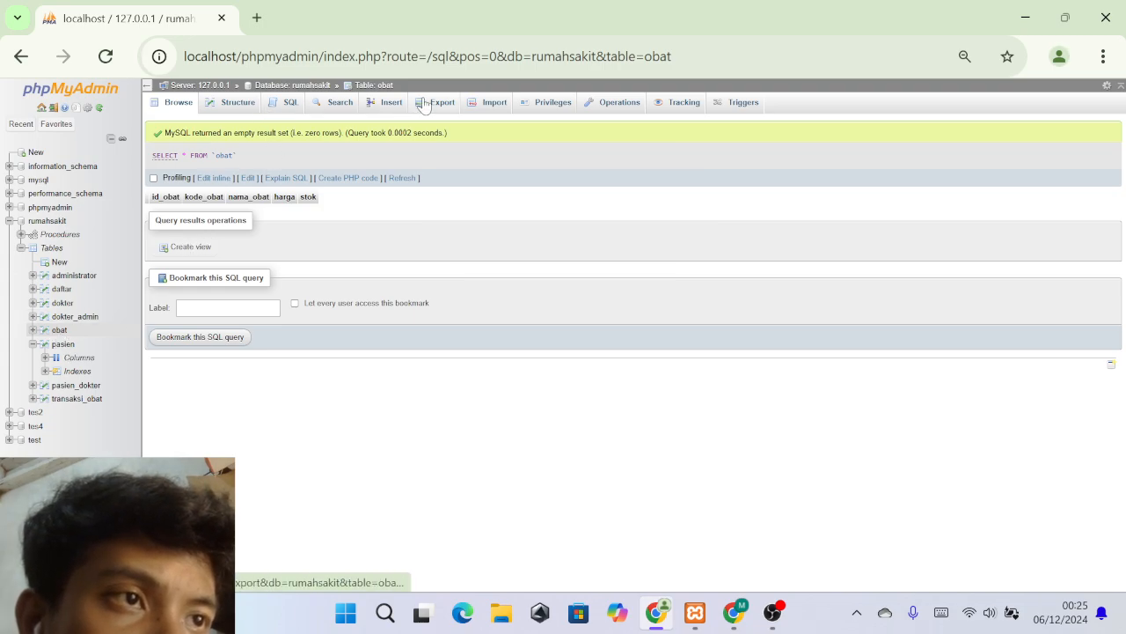
{"action": "left_click", "coordinate": [389, 102]}
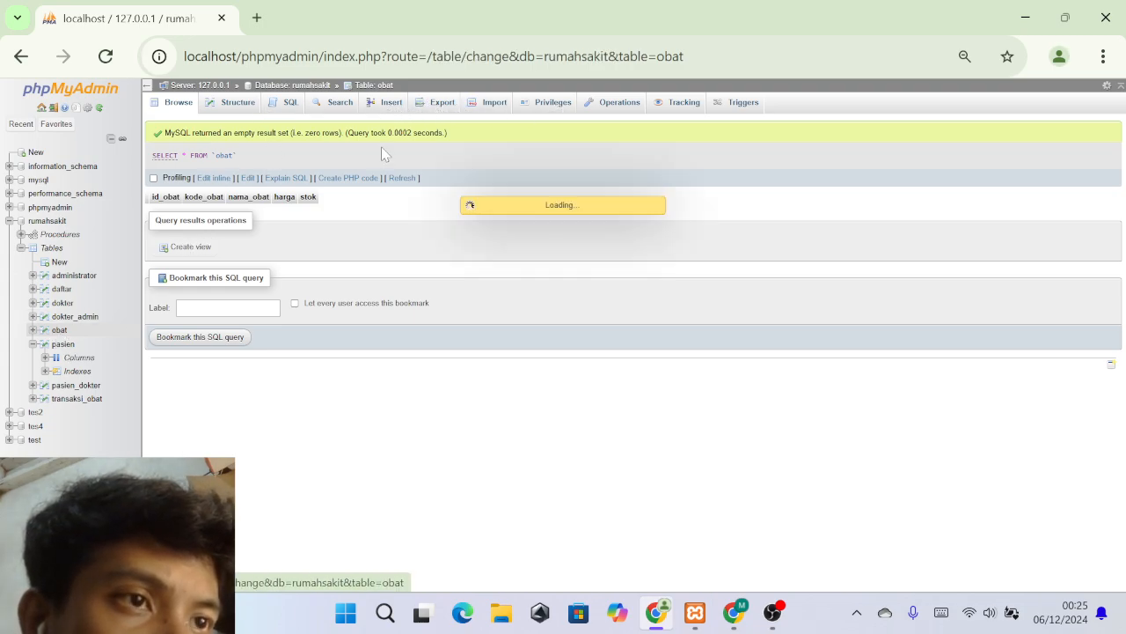
{"action": "left_click", "coordinate": [415, 148]}
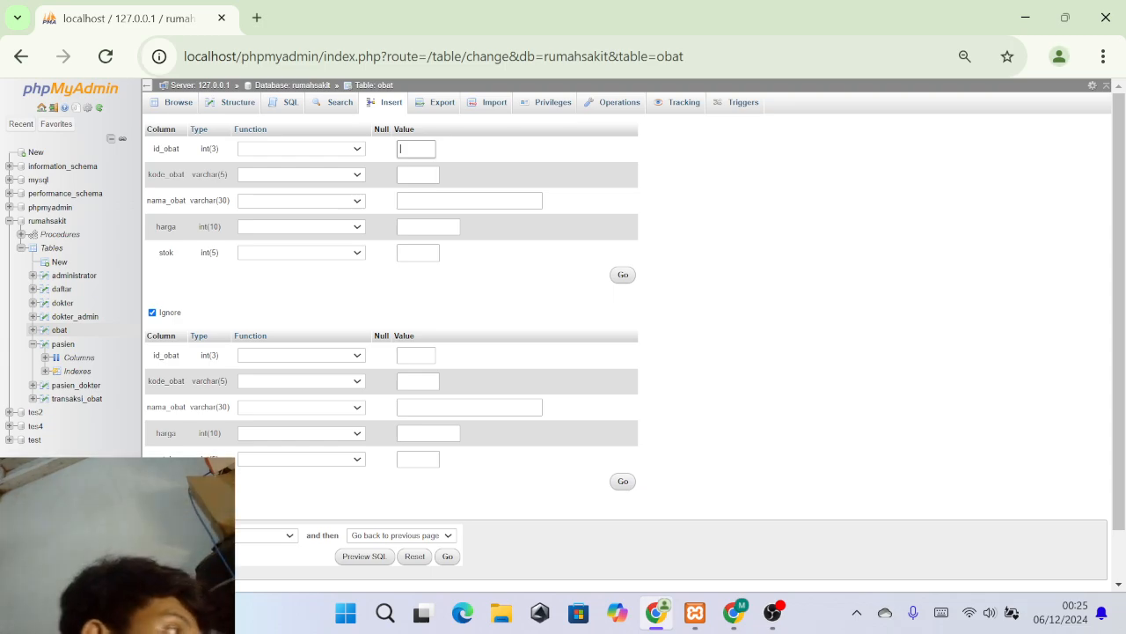
{"action": "type", "text": "1"}
{"action": "key", "text": "Tab"}
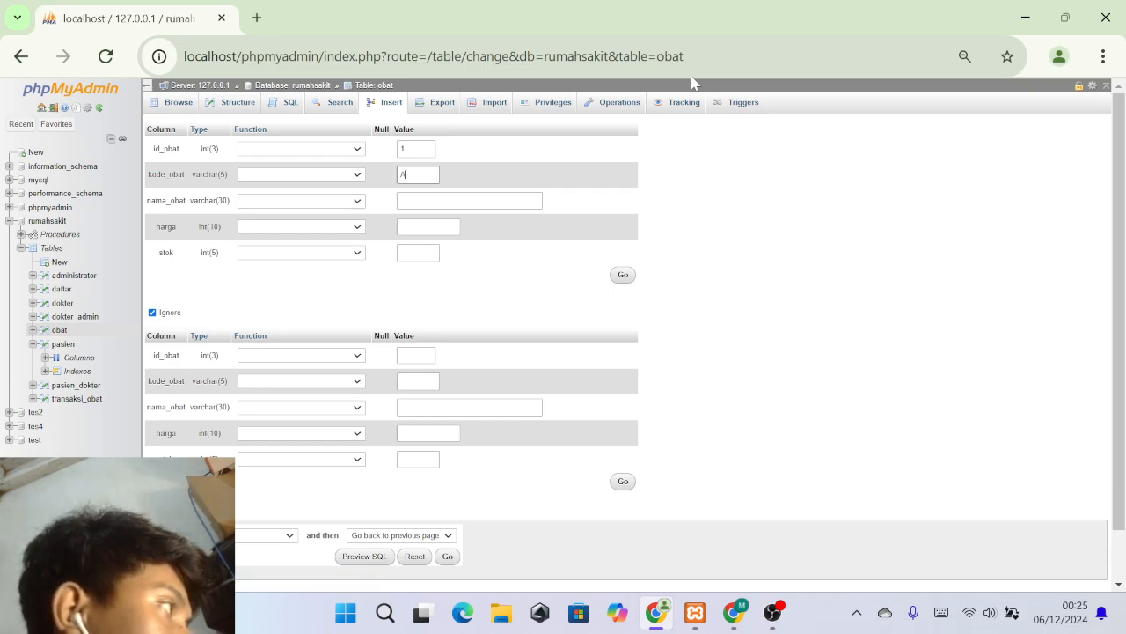
{"action": "type", "text": "A001"}
{"action": "key", "text": "Tab"}
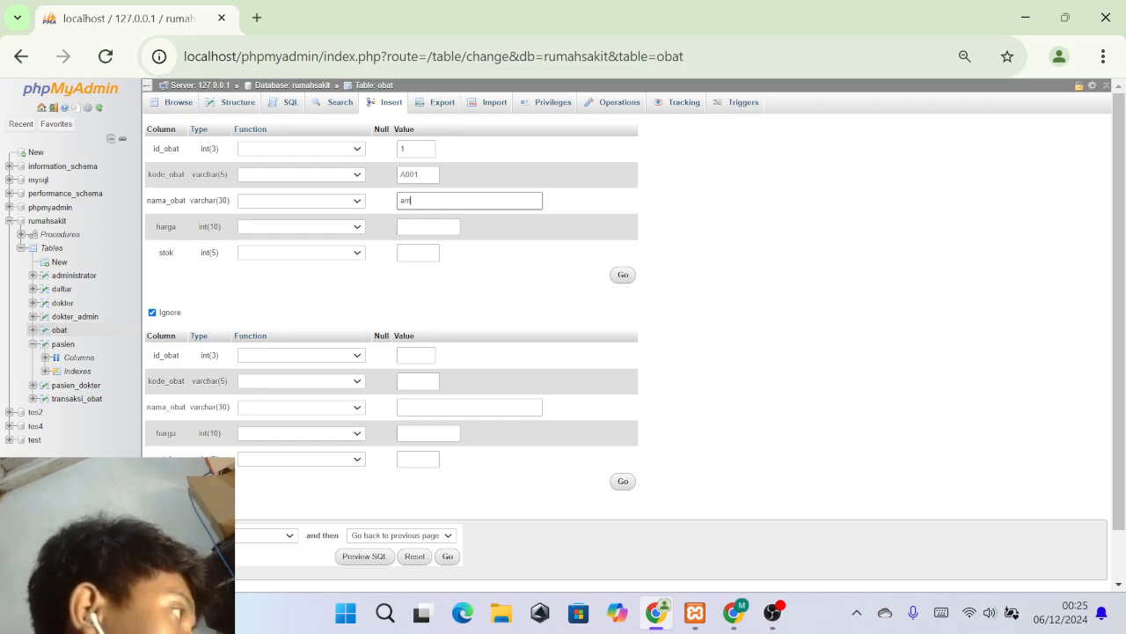
Complete the first obat record with nama_obat amikacin, harga 20000 and stok 10.
{"action": "type", "text": "amikacin"}
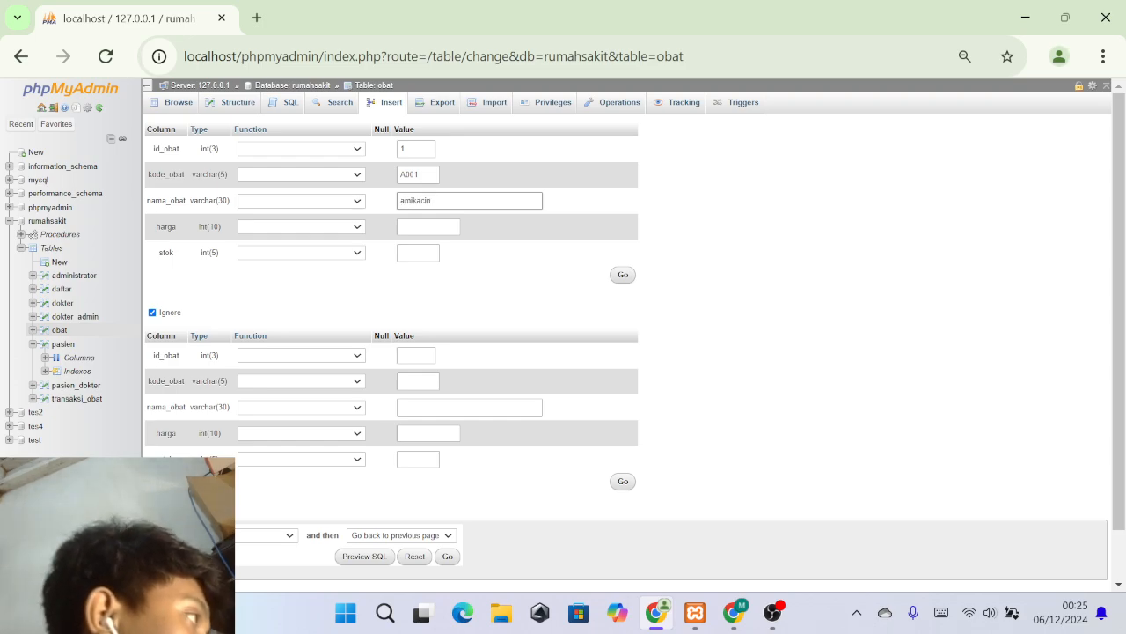
{"action": "left_click", "coordinate": [437, 222]}
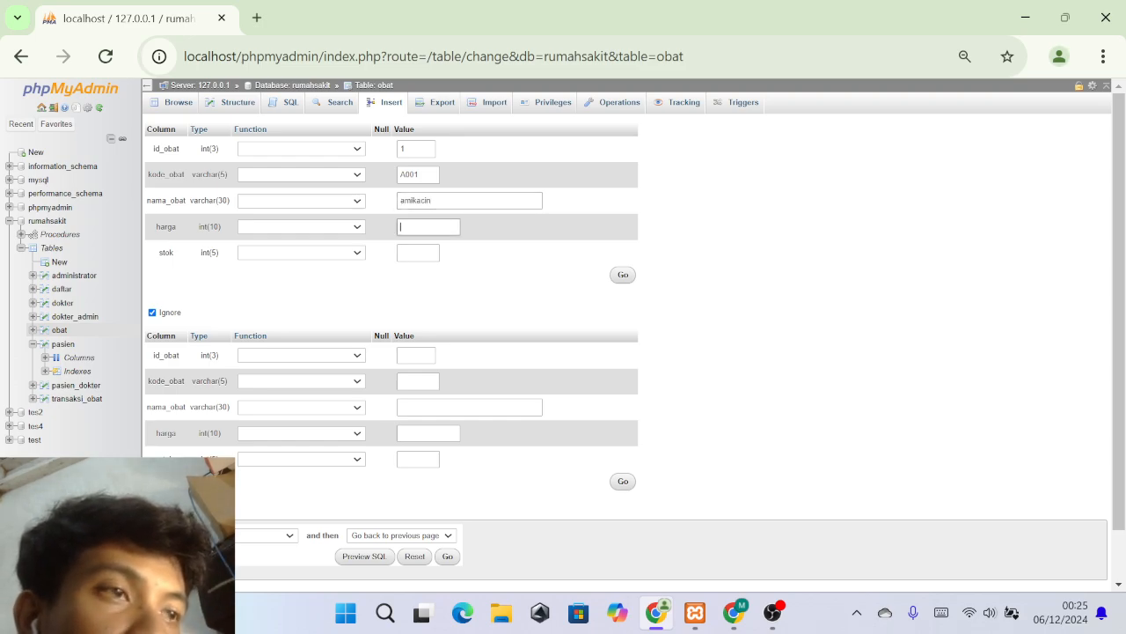
{"action": "type", "text": "200"}
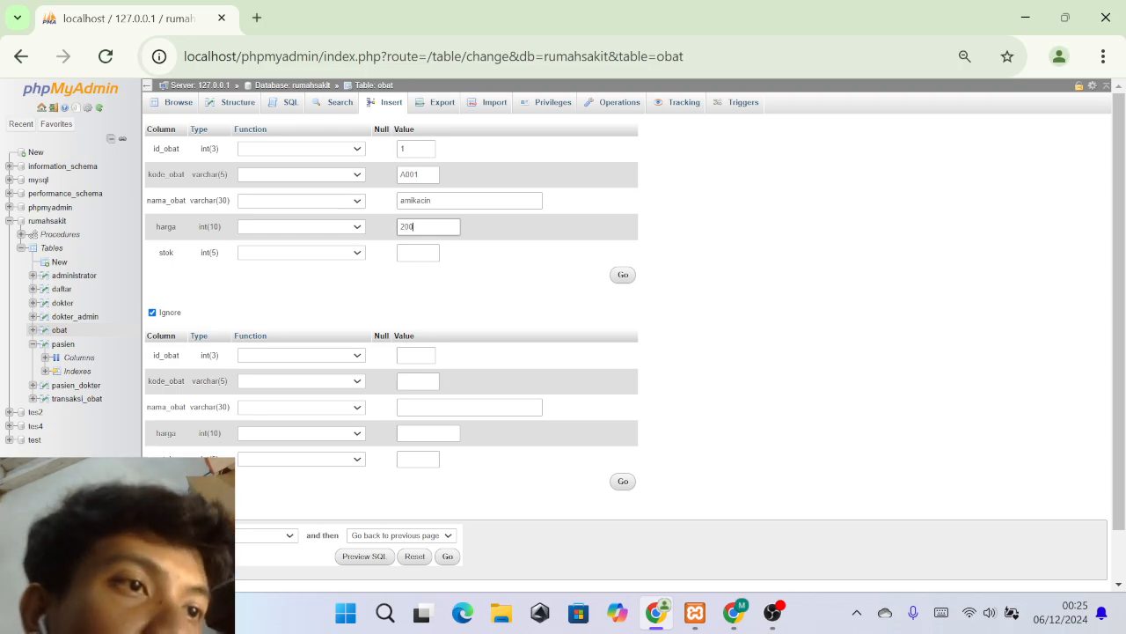
{"action": "type", "text": "00"}
{"action": "key", "text": "Tab"}
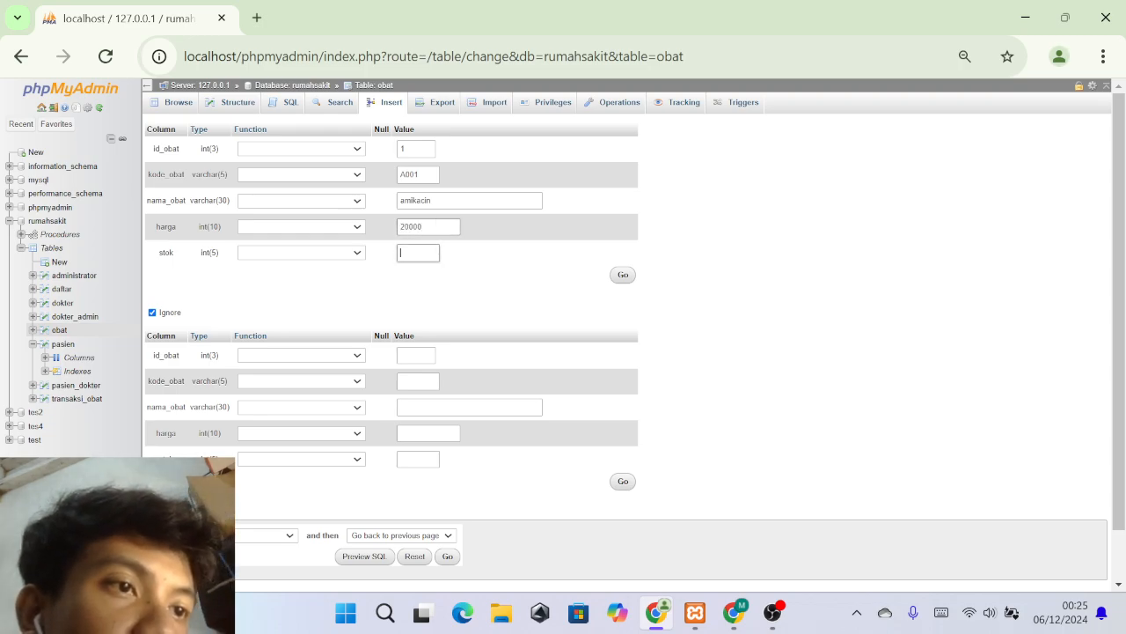
{"action": "type", "text": "10"}
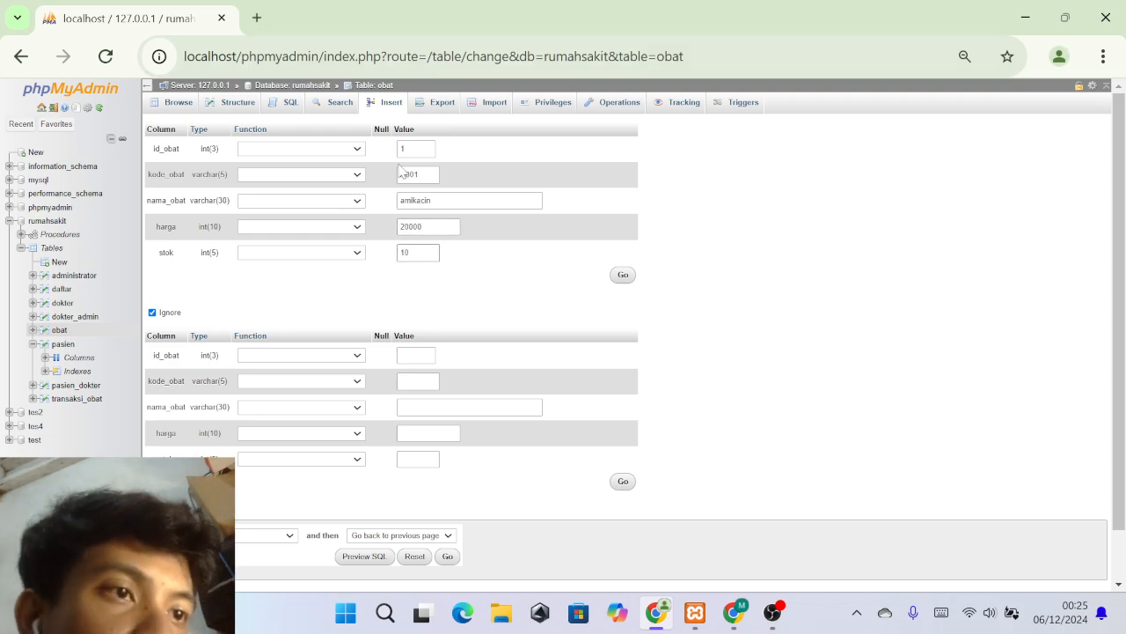
Include the second record in the obat insert and give it id_obat 2 and kode_obat A002.
{"action": "left_click", "coordinate": [164, 313]}
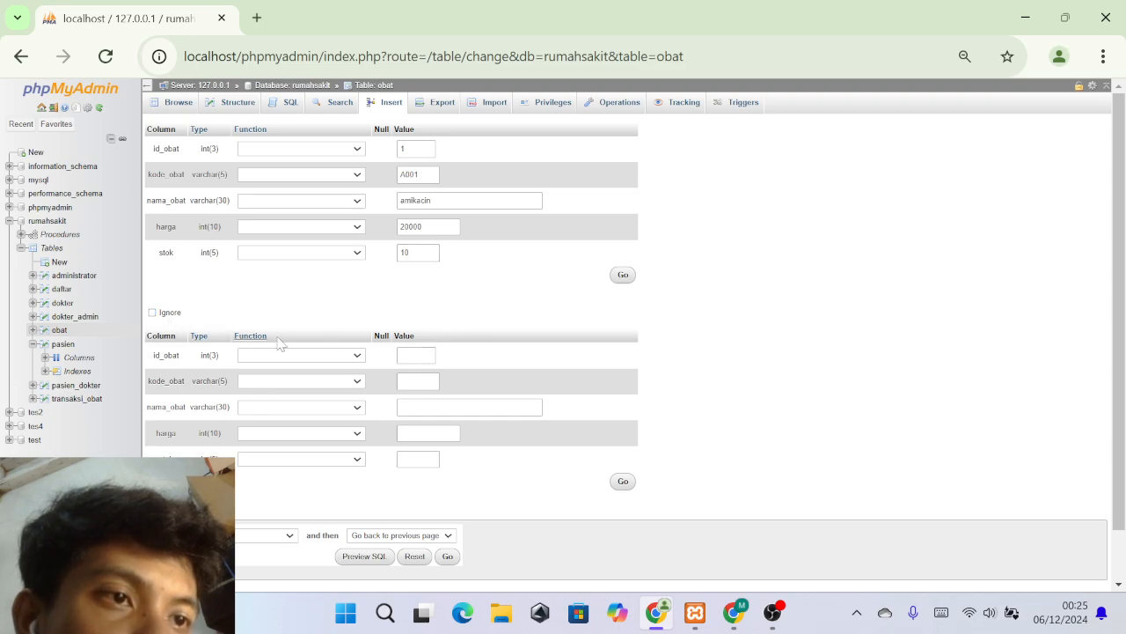
{"action": "left_click", "coordinate": [413, 355]}
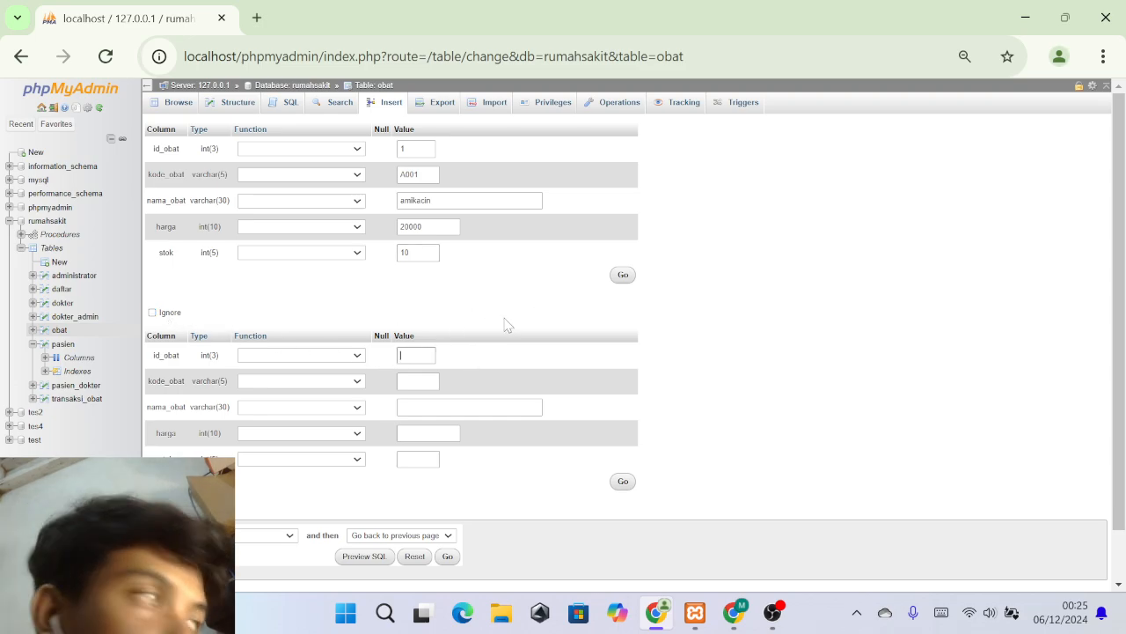
{"action": "type", "text": "2"}
{"action": "left_click", "coordinate": [419, 381]}
{"action": "type", "text": "A"}
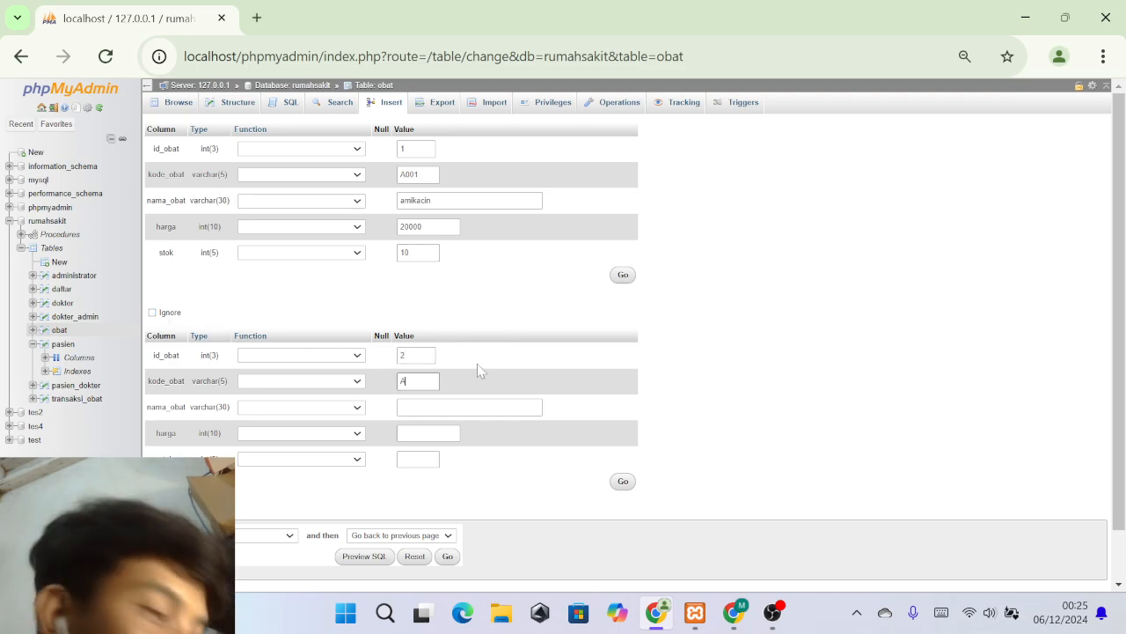
{"action": "type", "text": "002"}
{"action": "key", "text": "Tab"}
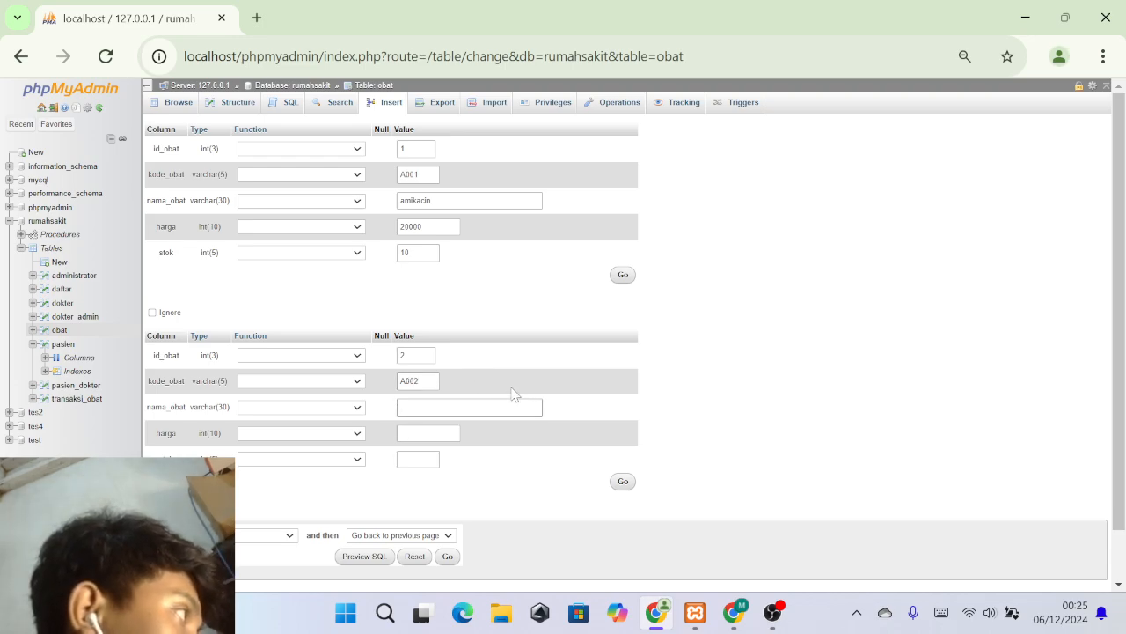
Complete the second record with nama_obat Amoxilin, harga 15000 and stok 20, and insert both records.
{"action": "type", "text": "Amoxilin"}
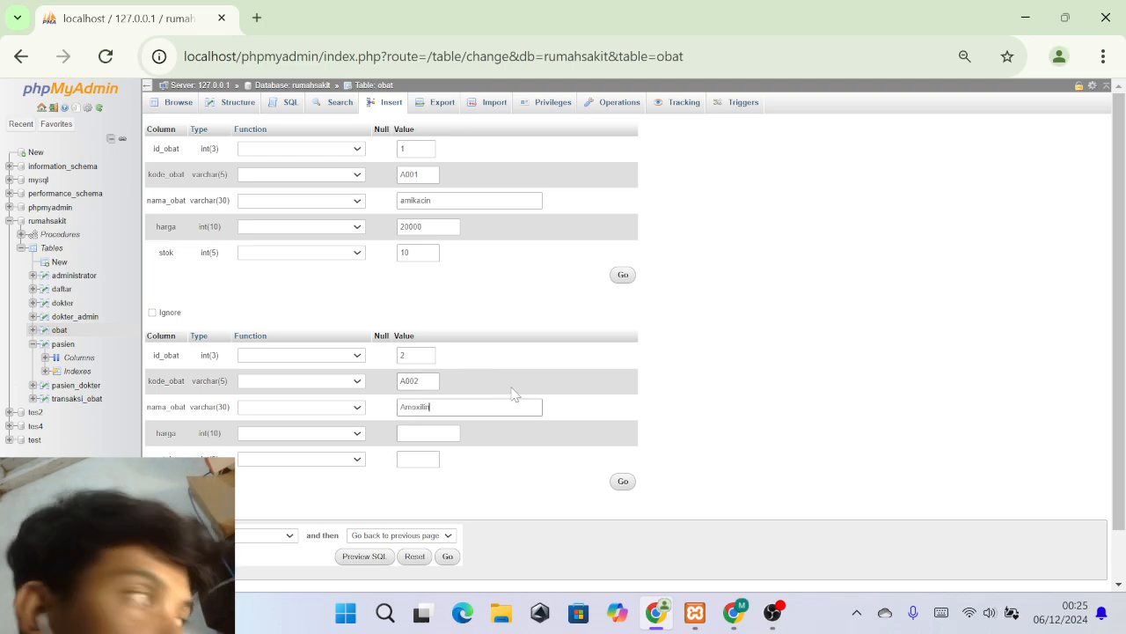
{"action": "left_click", "coordinate": [446, 431]}
{"action": "type", "text": "1"}
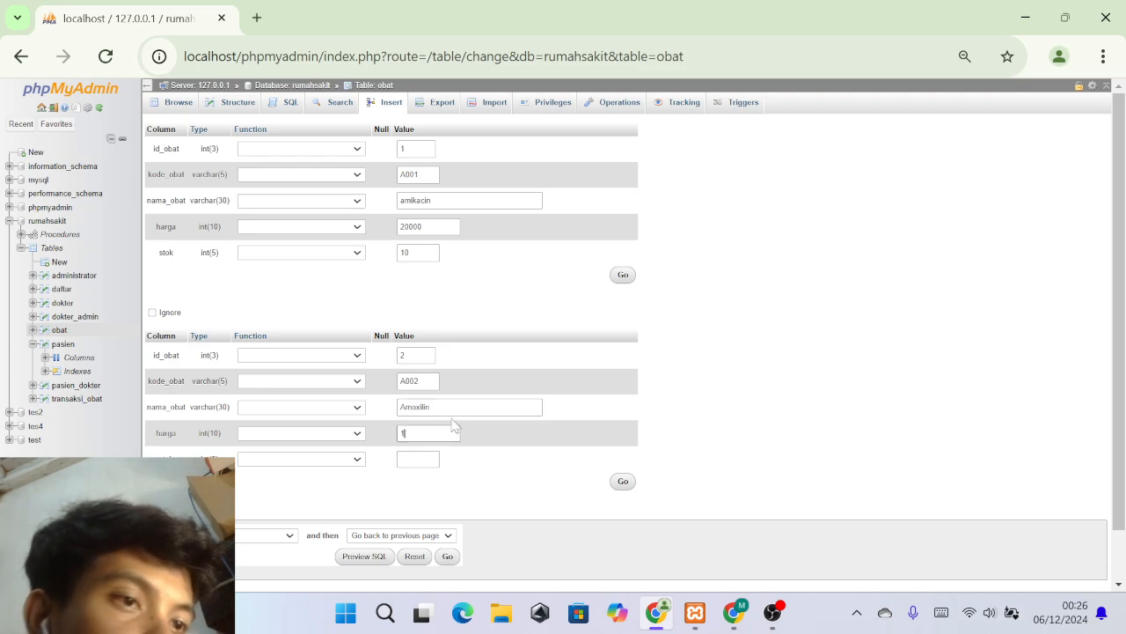
{"action": "type", "text": "5000"}
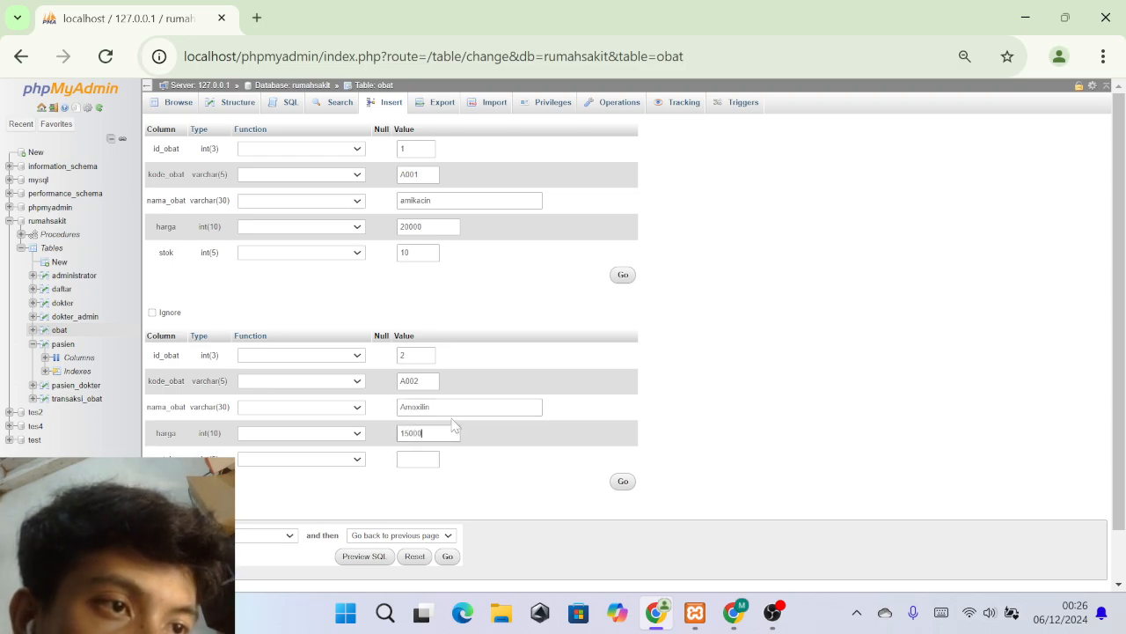
{"action": "key", "text": "Tab"}
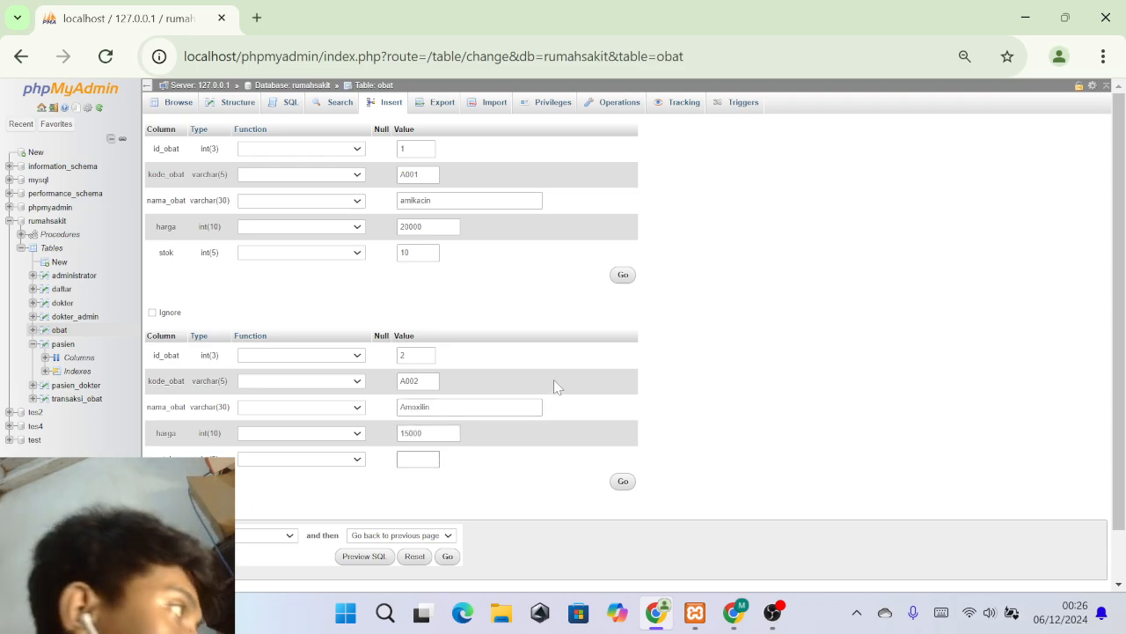
{"action": "type", "text": "20"}
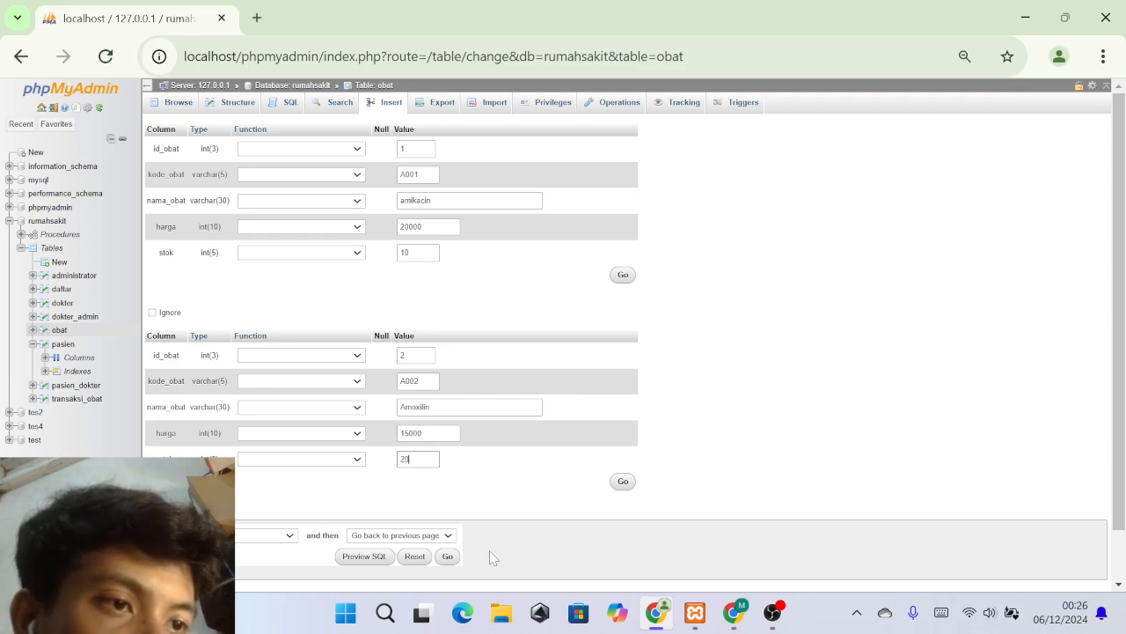
{"action": "left_click", "coordinate": [447, 556]}
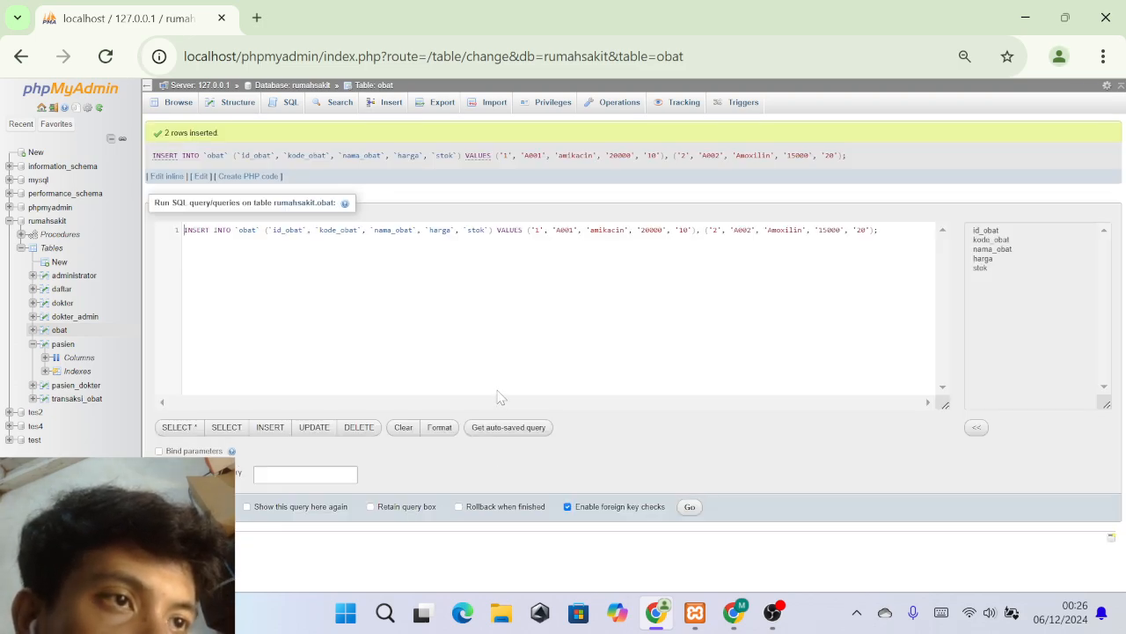
Try to rerun the two-row INSERT query on obat with foreign key checks disabled, and again with them enabled.
{"action": "left_click", "coordinate": [597, 506]}
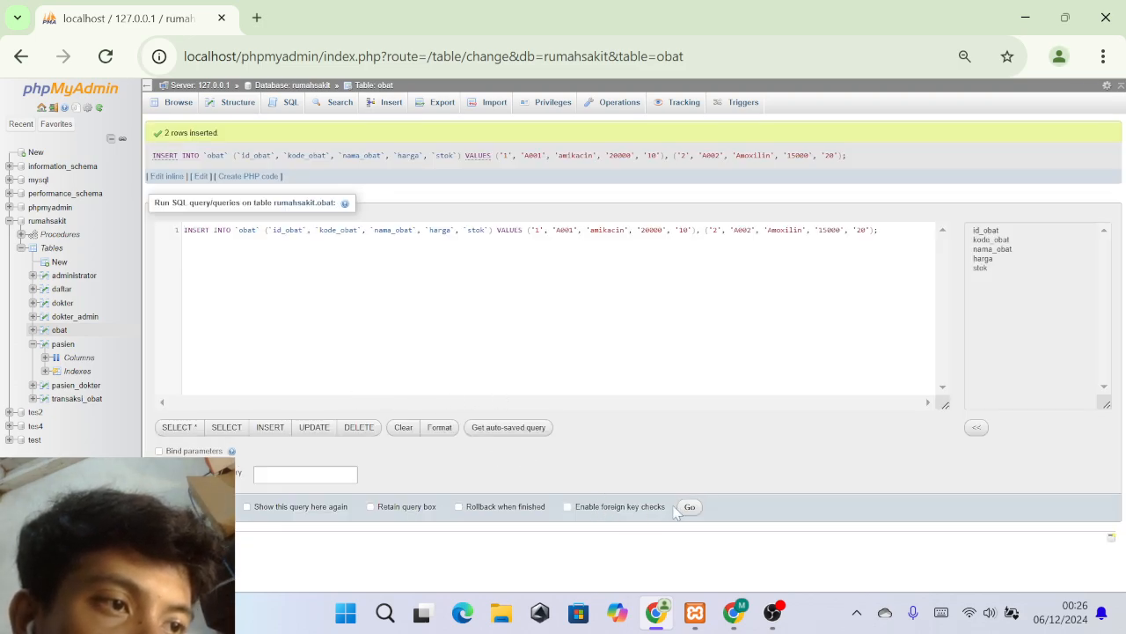
{"action": "left_click", "coordinate": [690, 506]}
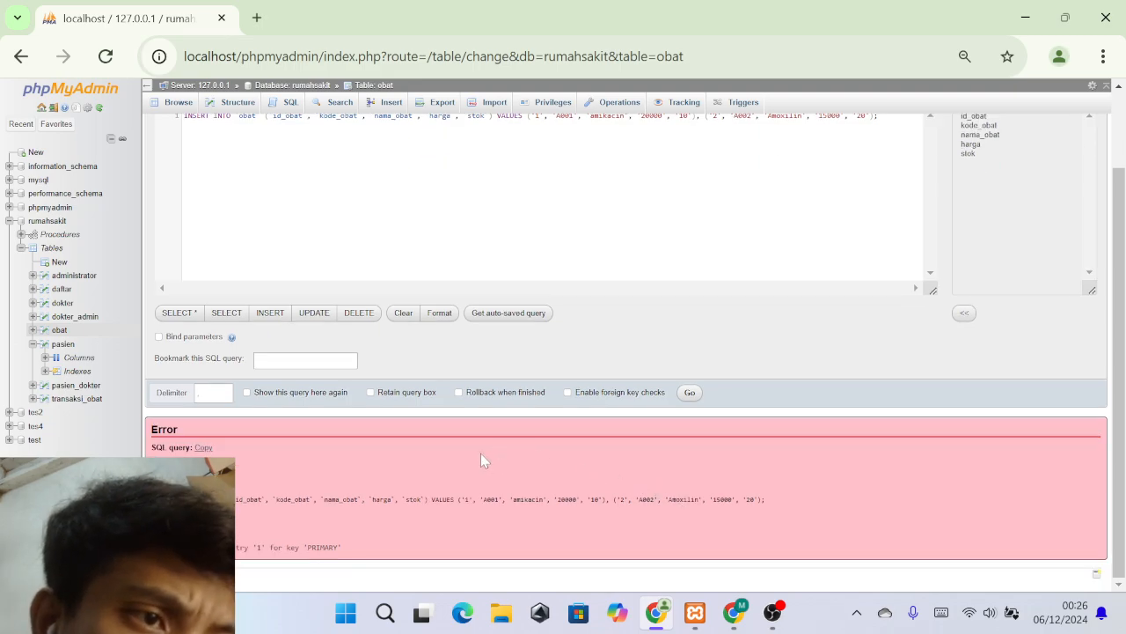
{"action": "left_click", "coordinate": [602, 393]}
{"action": "left_click", "coordinate": [690, 393]}
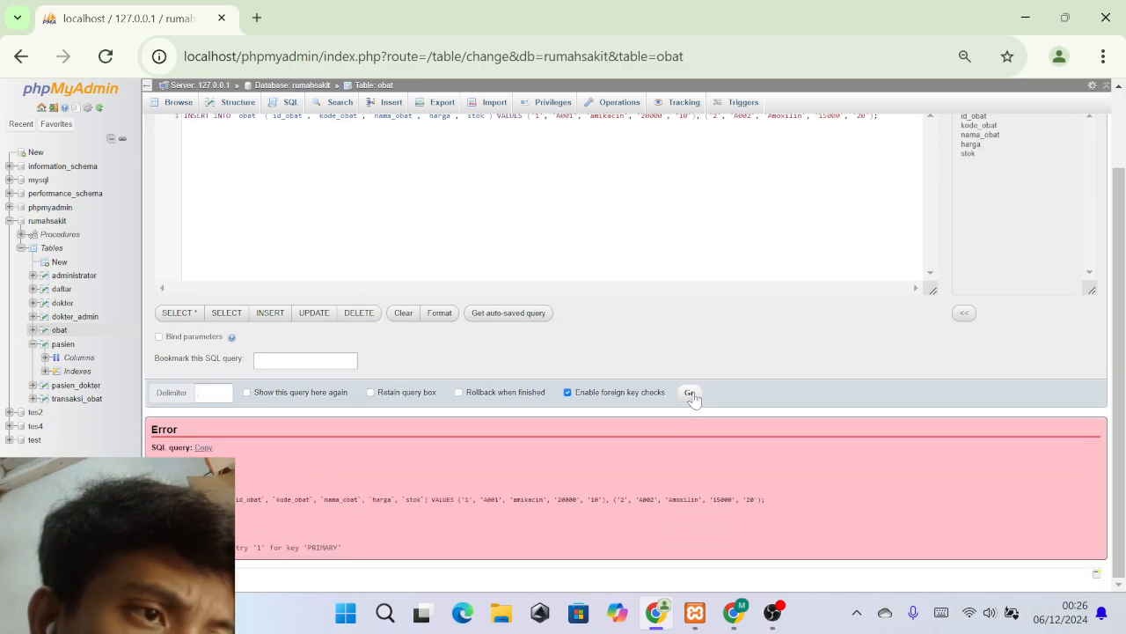
{"action": "scroll", "coordinate": [682, 382], "scroll_direction": "up", "scroll_amount": 2}
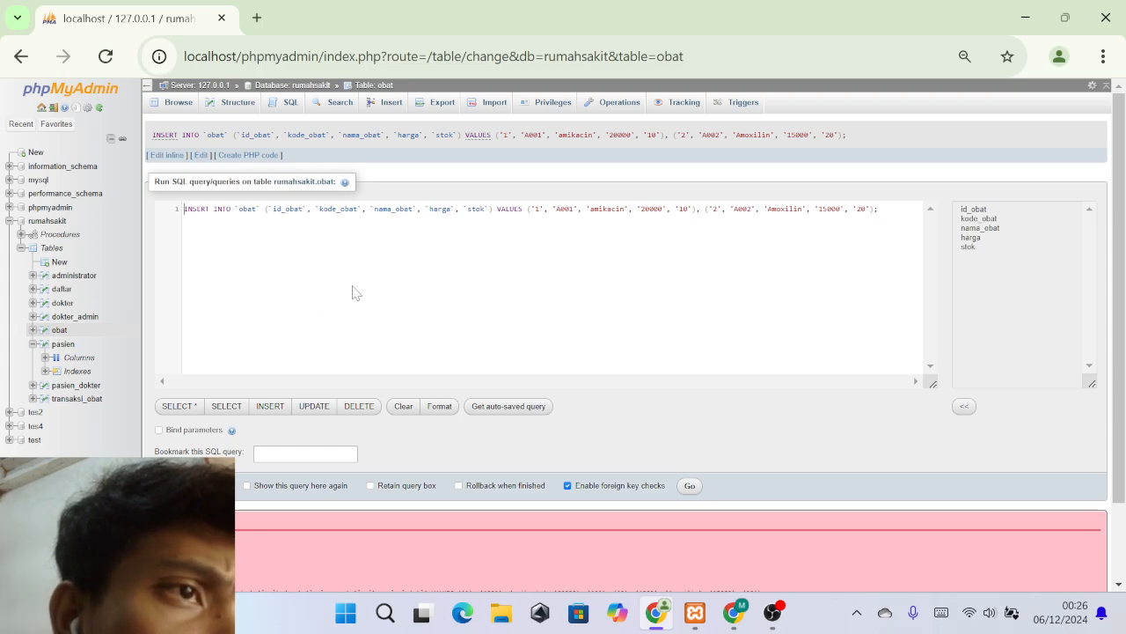
Browse the obat table and start another record with id_obat 3 and kode_obat A003.
{"action": "left_click", "coordinate": [60, 331]}
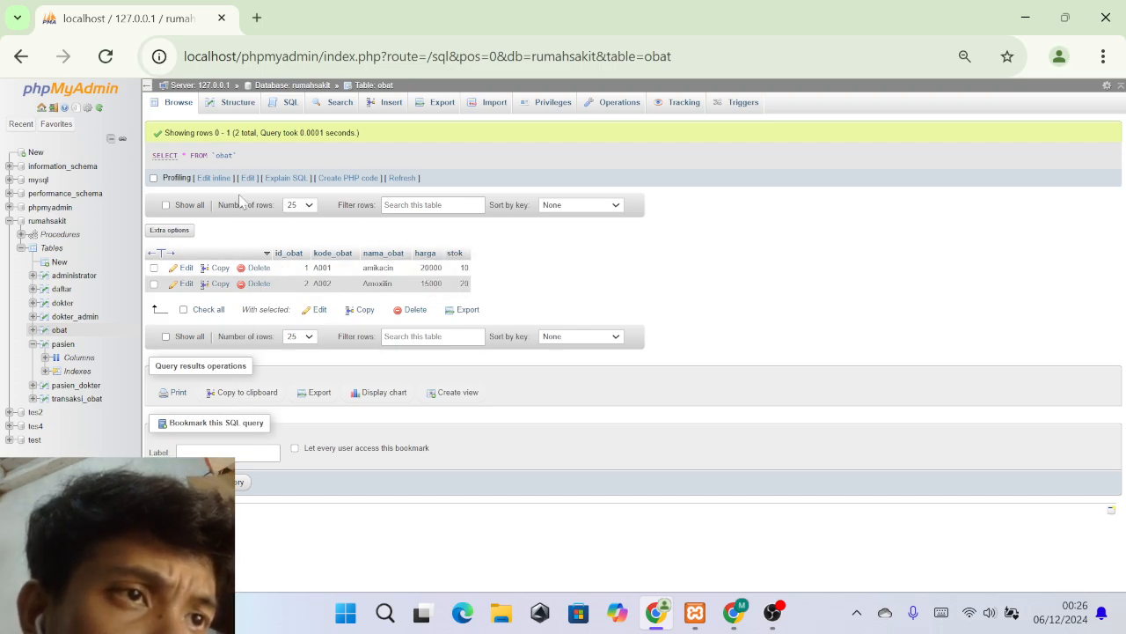
{"action": "left_click", "coordinate": [385, 104]}
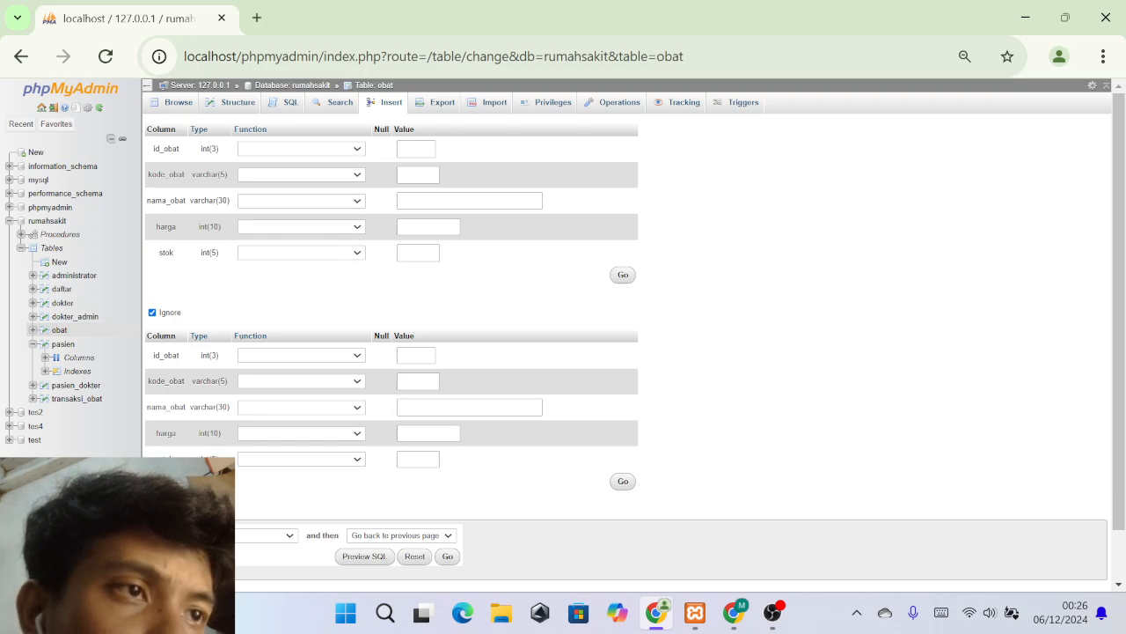
{"action": "left_click", "coordinate": [415, 148]}
{"action": "type", "text": "3"}
{"action": "key", "text": "Tab"}
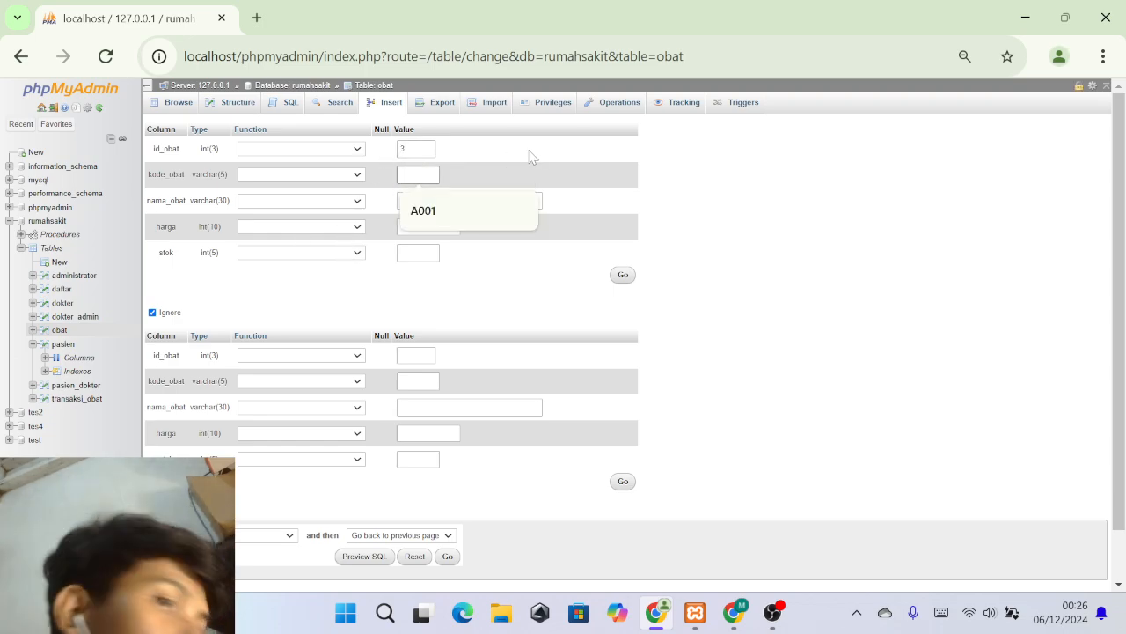
{"action": "left_click", "coordinate": [425, 210]}
{"action": "key", "text": "BackSpace"}
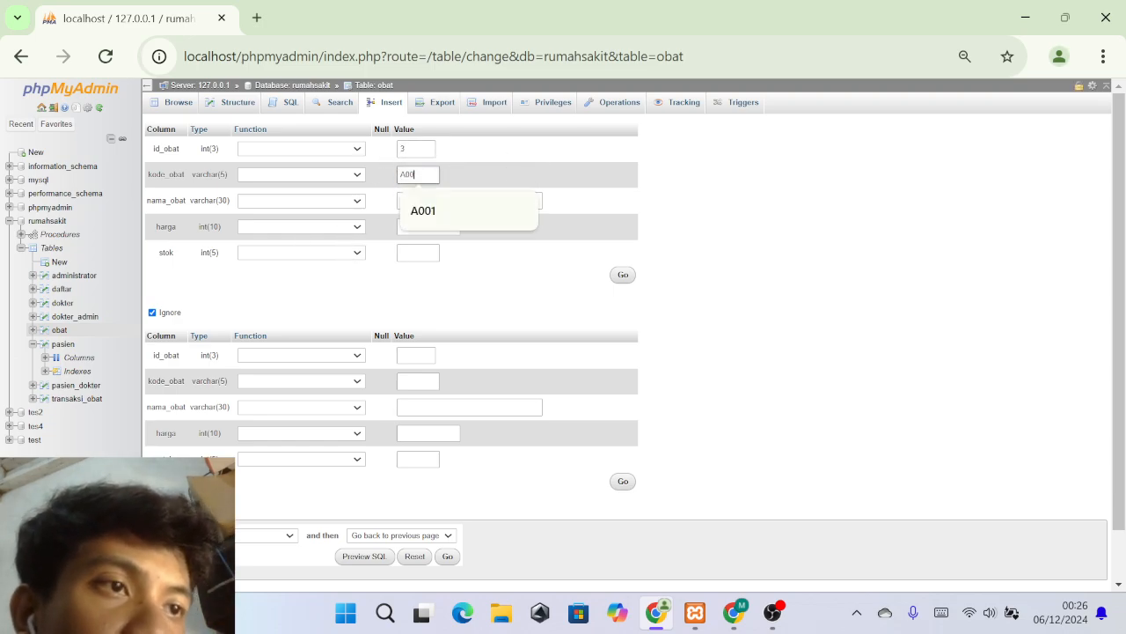
{"action": "type", "text": "3"}
{"action": "key", "text": "Tab"}
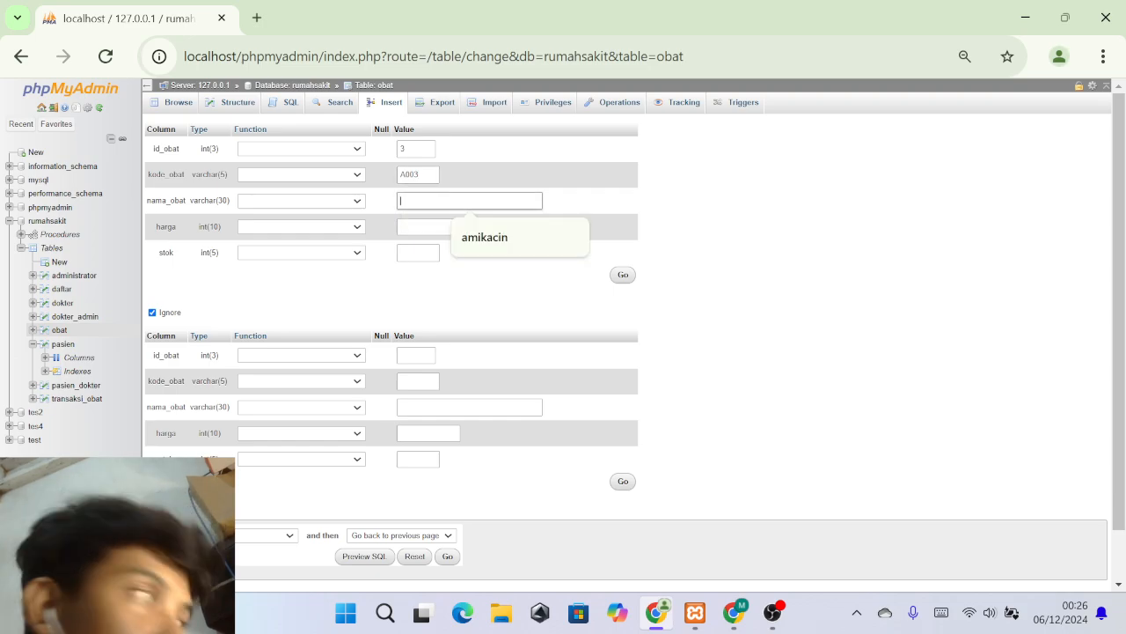
Complete the third obat record with nama_obat Betadine, harga 7000 and stok 5, and insert it.
{"action": "type", "text": "Betadine"}
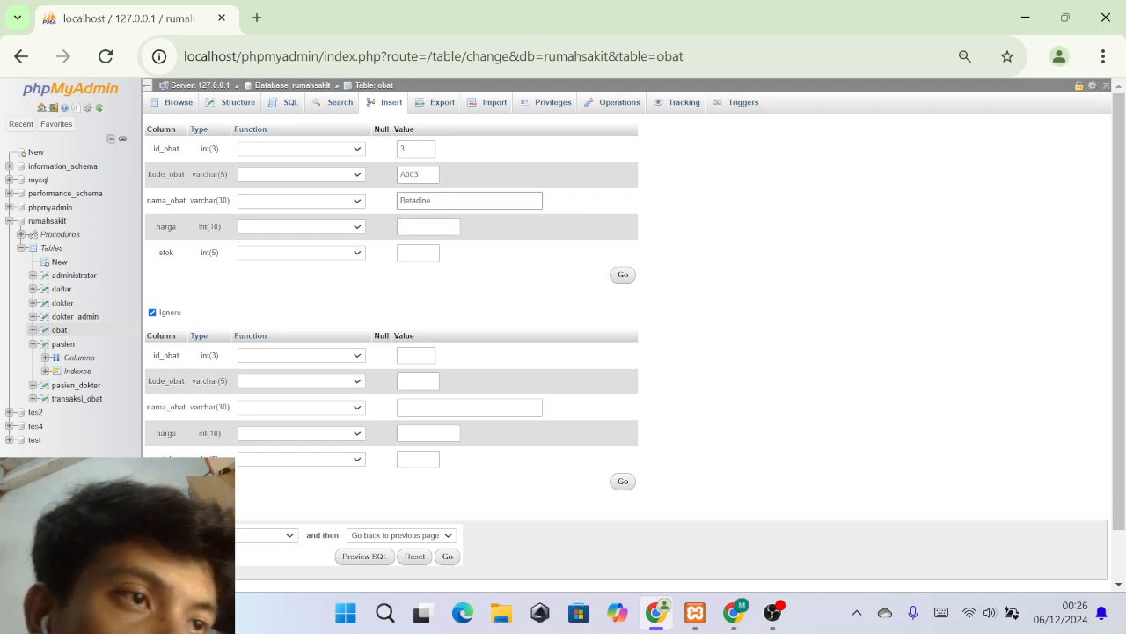
{"action": "key", "text": "Tab"}
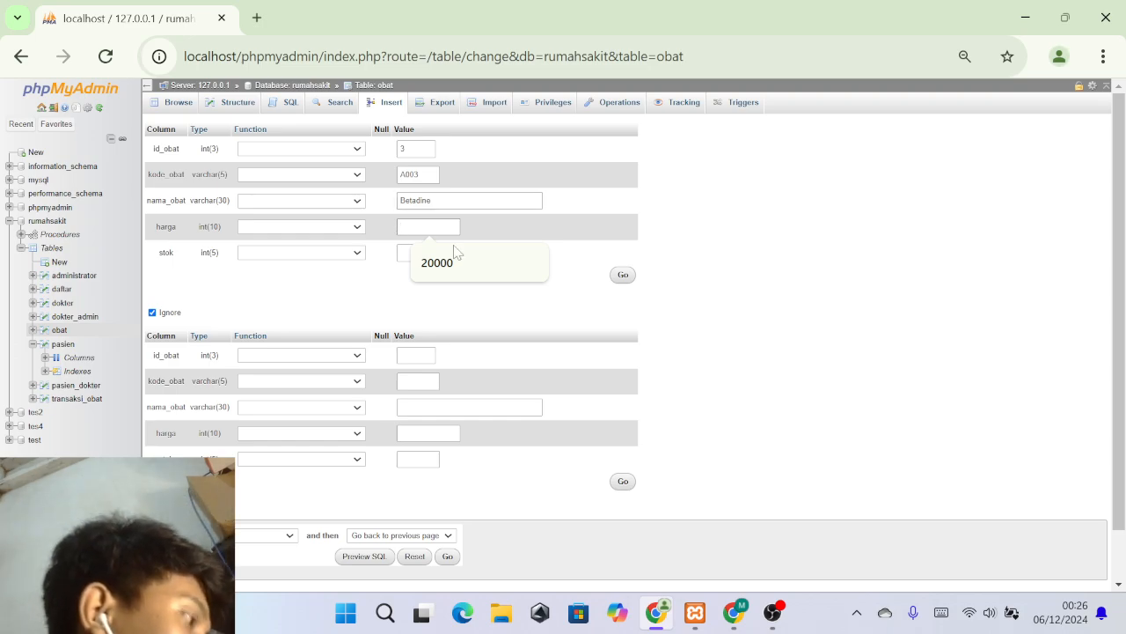
{"action": "type", "text": "7000"}
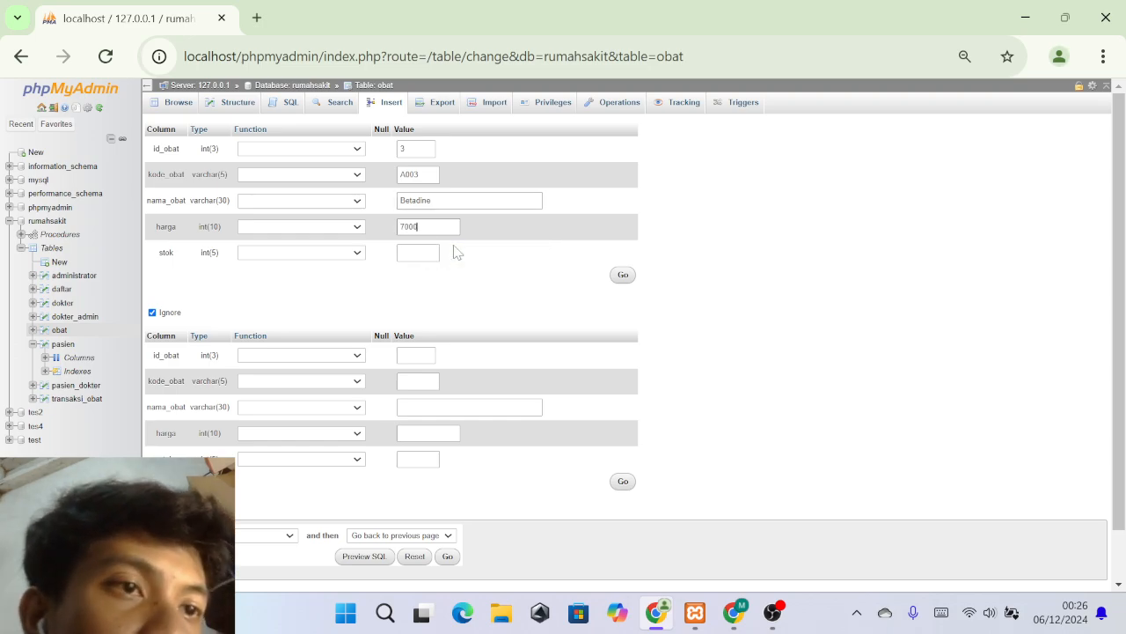
{"action": "key", "text": "Tab"}
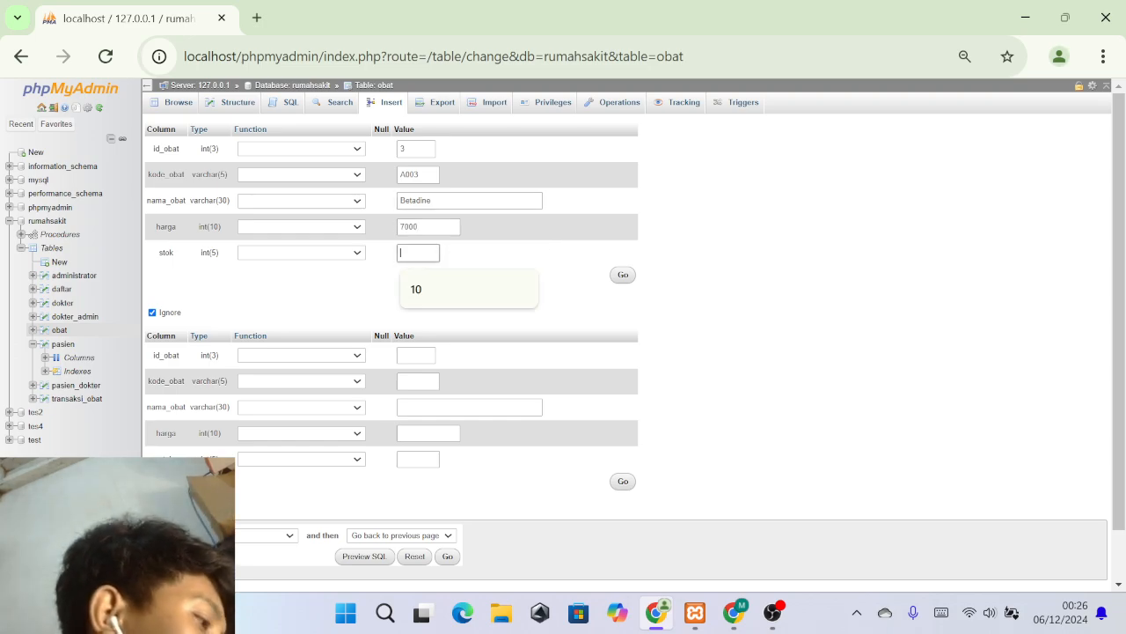
{"action": "type", "text": "5"}
{"action": "left_click", "coordinate": [623, 274]}
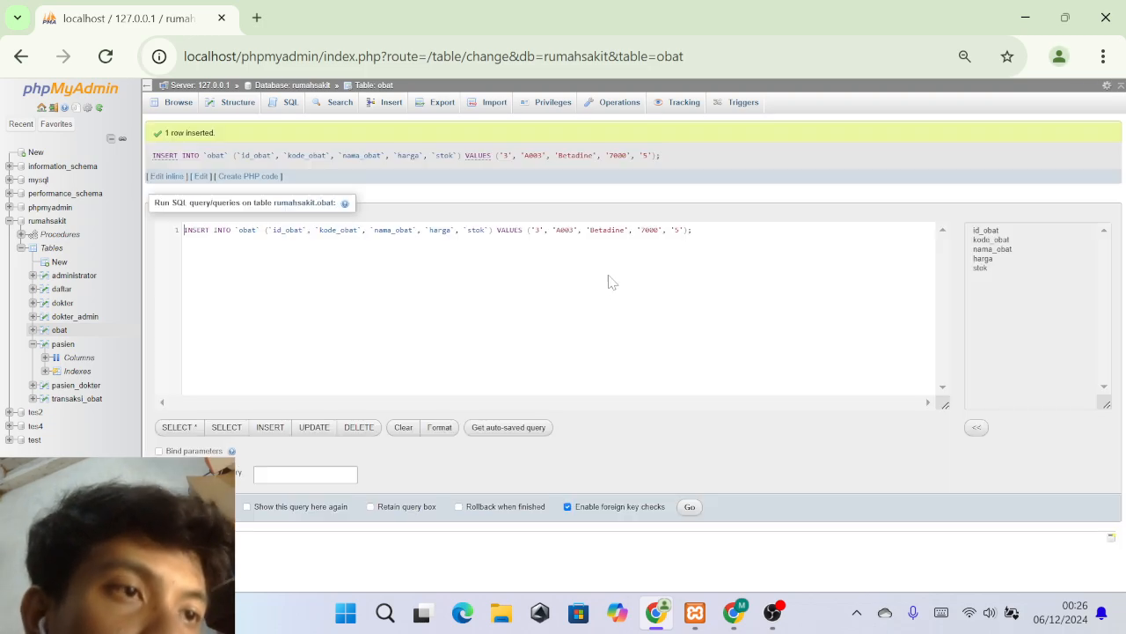
Try to rerun the Betadine INSERT query on obat with foreign key checks disabled, and browse the obat table.
{"action": "left_click", "coordinate": [625, 507]}
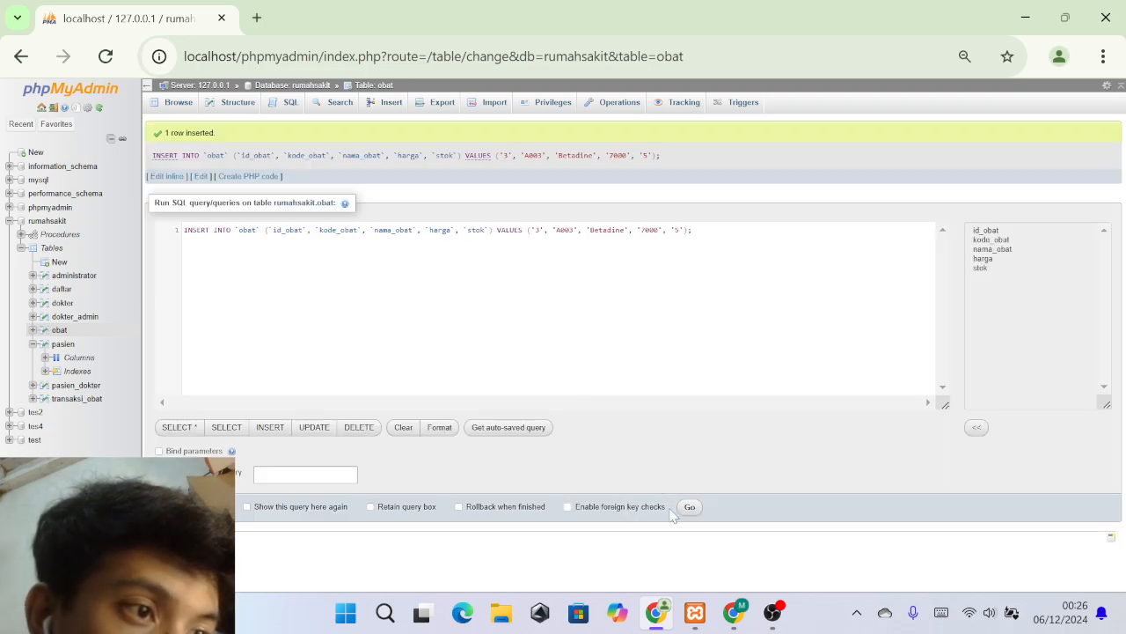
{"action": "left_click", "coordinate": [689, 507]}
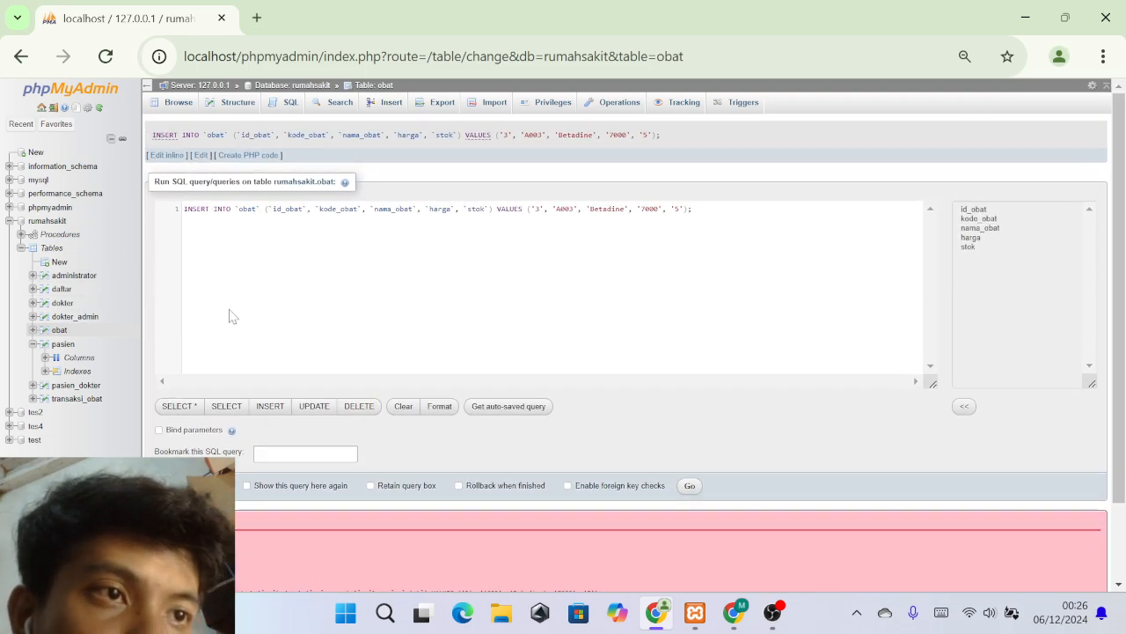
{"action": "left_click", "coordinate": [59, 330]}
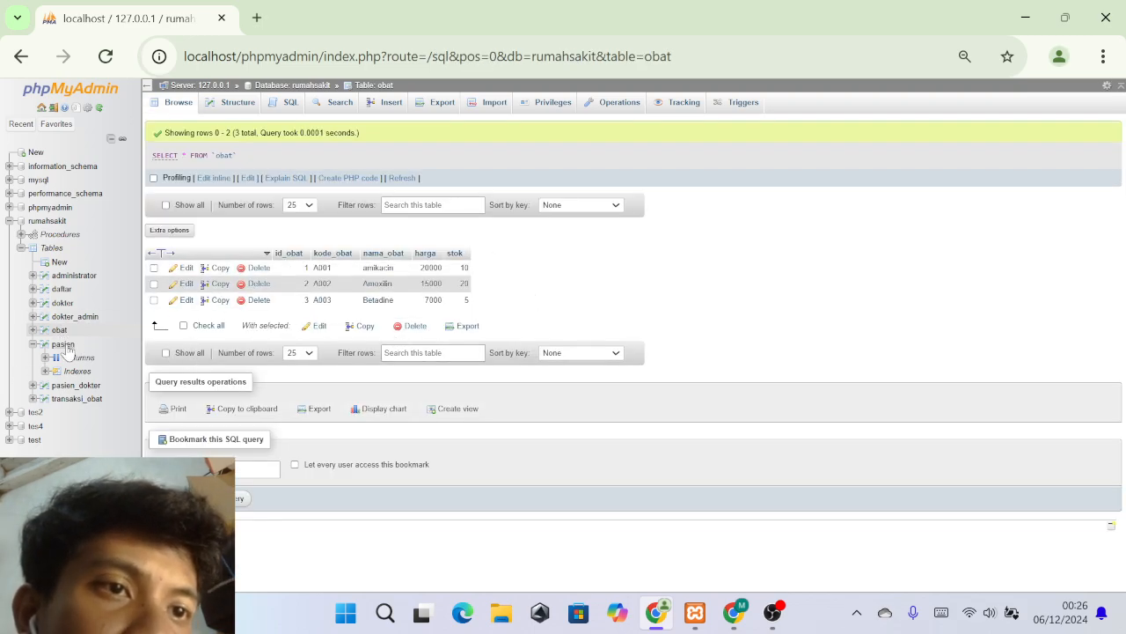
Start a transaksi_obat record with id_transaksi 1, id_pasien 1 and id_obat 2 (A002).
{"action": "left_click", "coordinate": [74, 401]}
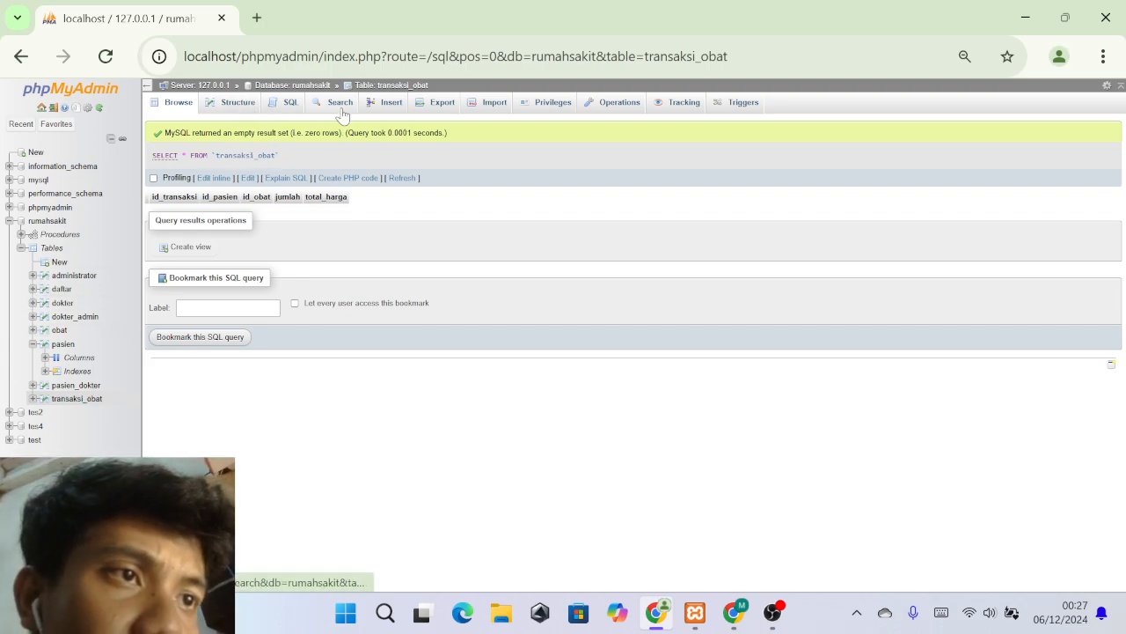
{"action": "left_click", "coordinate": [380, 106]}
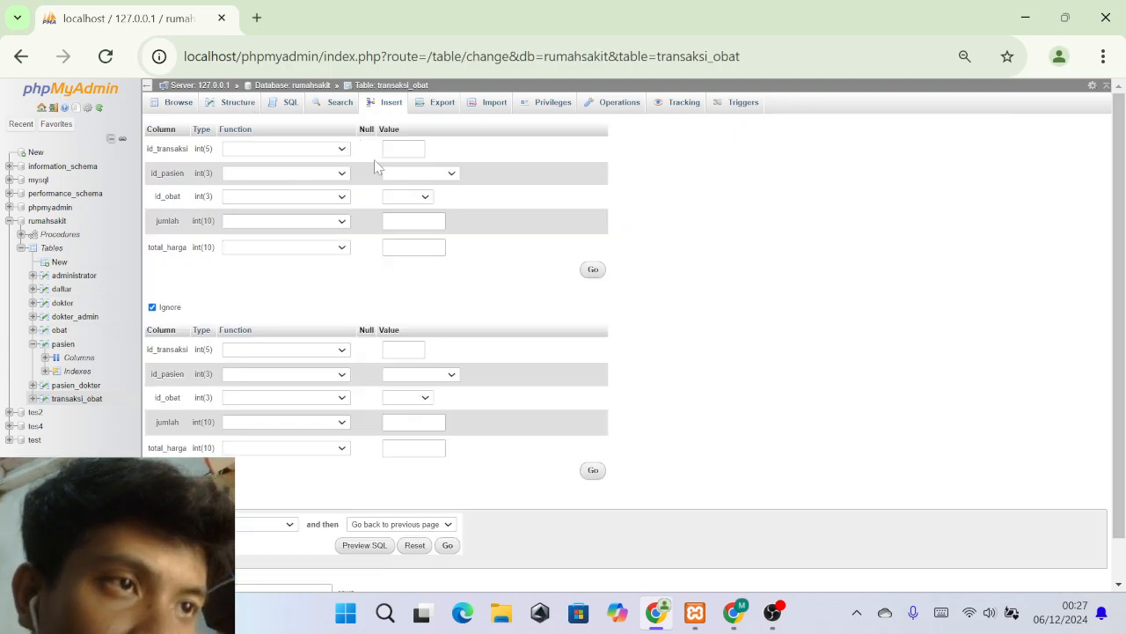
{"action": "type", "text": "1"}
{"action": "left_click", "coordinate": [431, 175]}
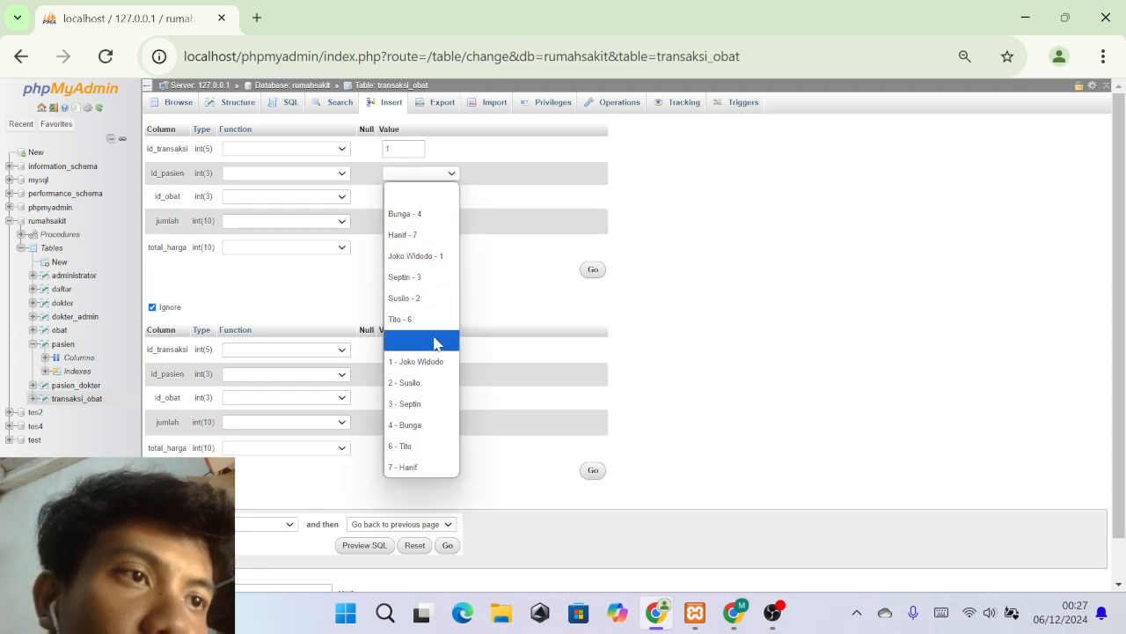
{"action": "left_click", "coordinate": [433, 266]}
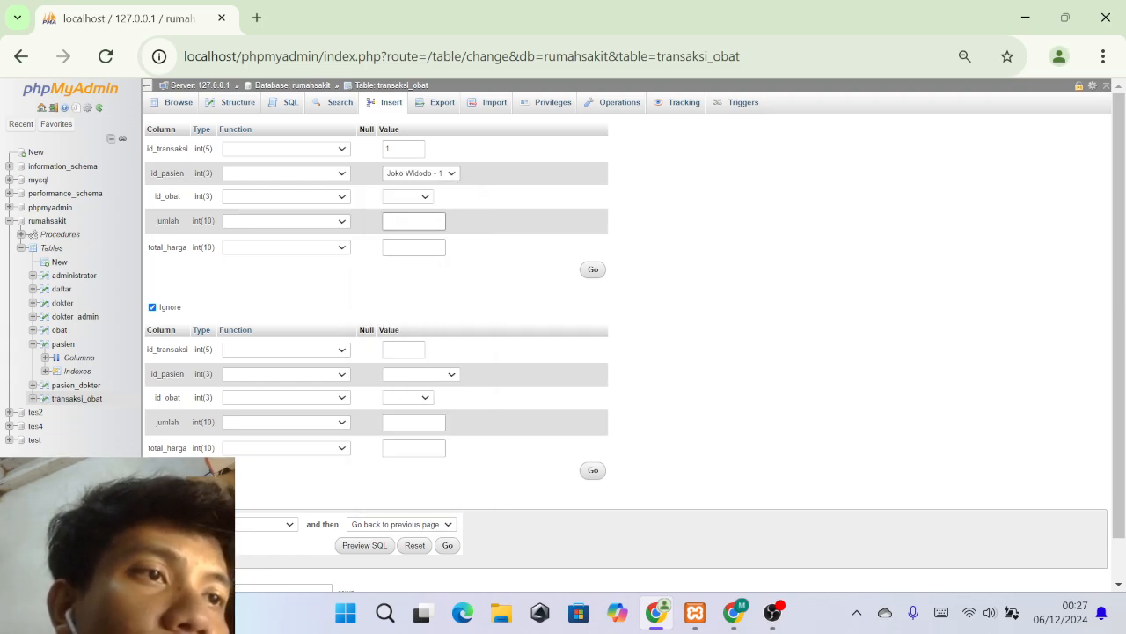
{"action": "left_click", "coordinate": [425, 196]}
{"action": "left_click", "coordinate": [425, 199]}
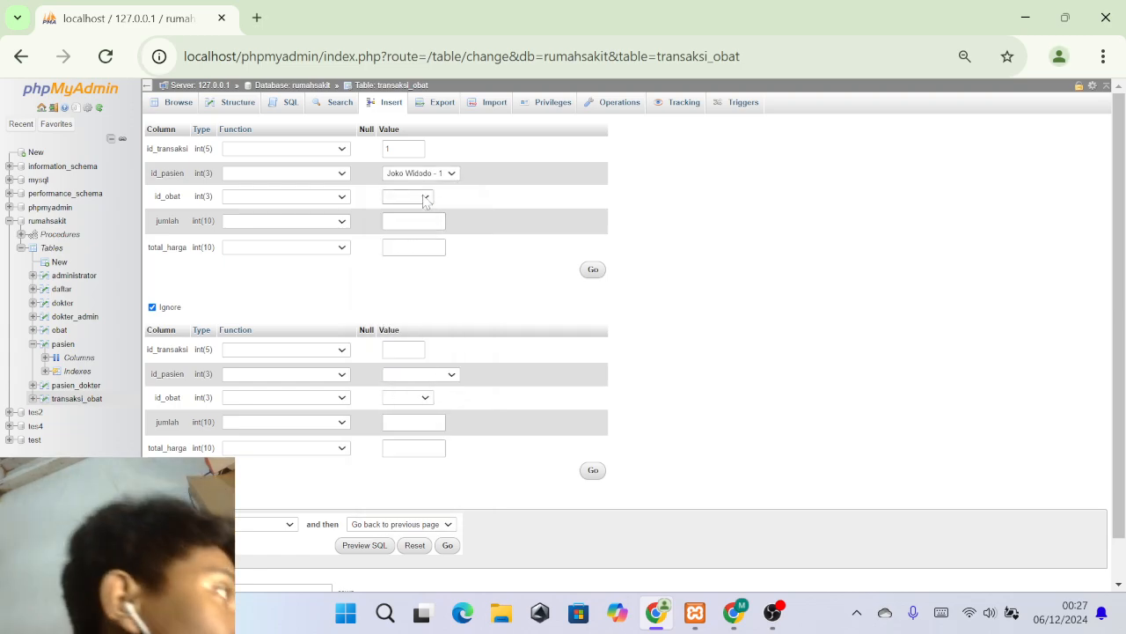
{"action": "left_click", "coordinate": [425, 197]}
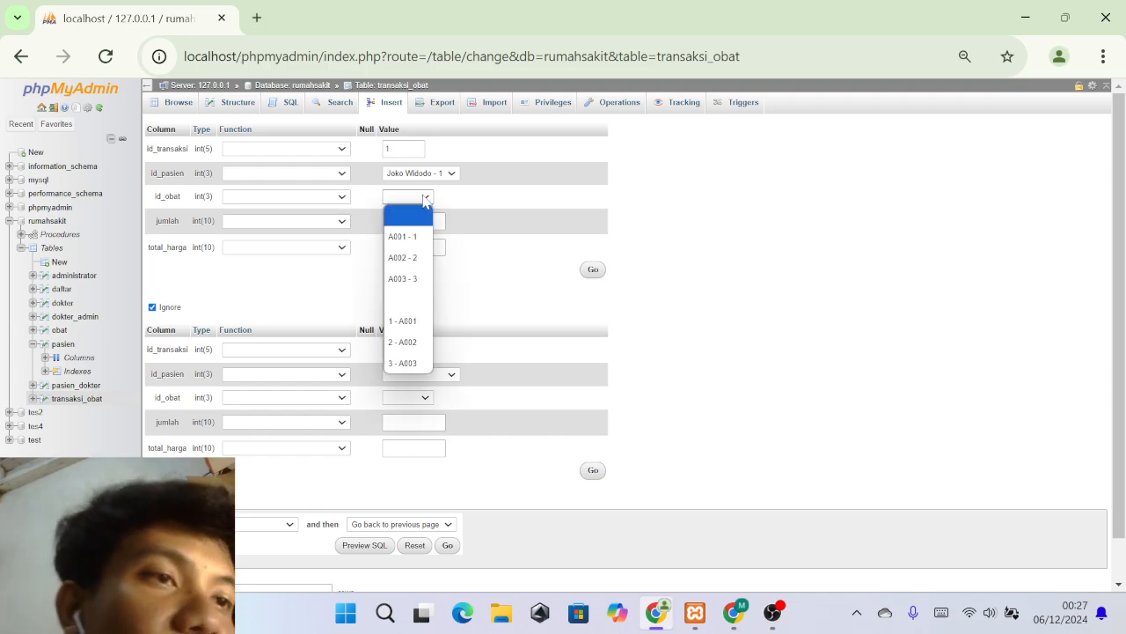
{"action": "left_click", "coordinate": [428, 257]}
Complete the transaction record with jumlah 2 and total_harga 40000, and insert it.
{"action": "left_click", "coordinate": [422, 222]}
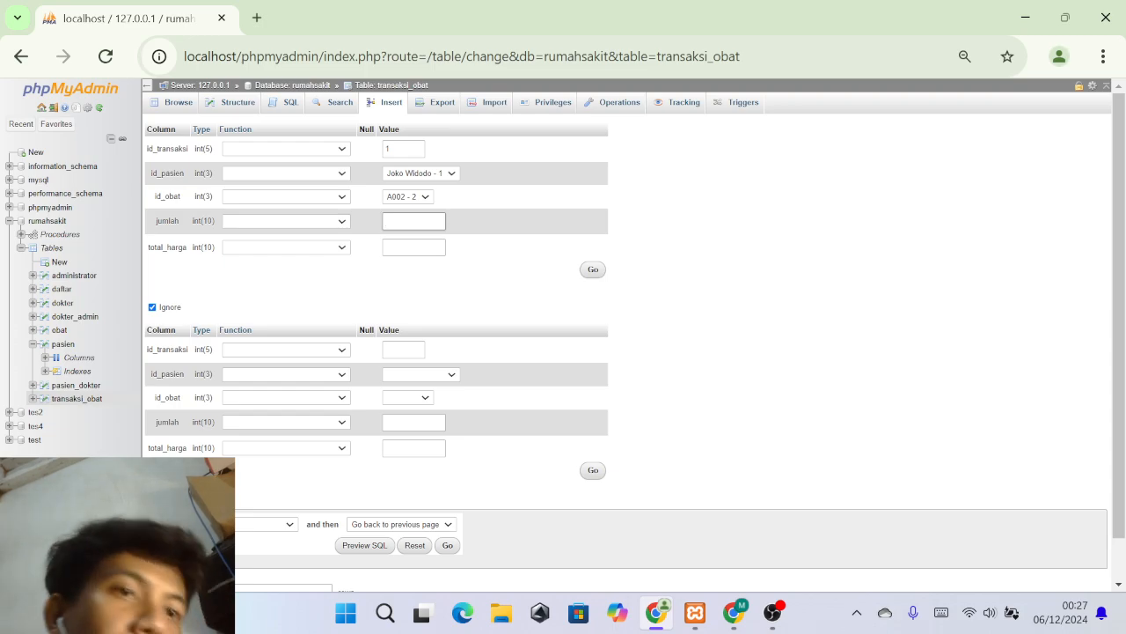
{"action": "left_click", "coordinate": [413, 248]}
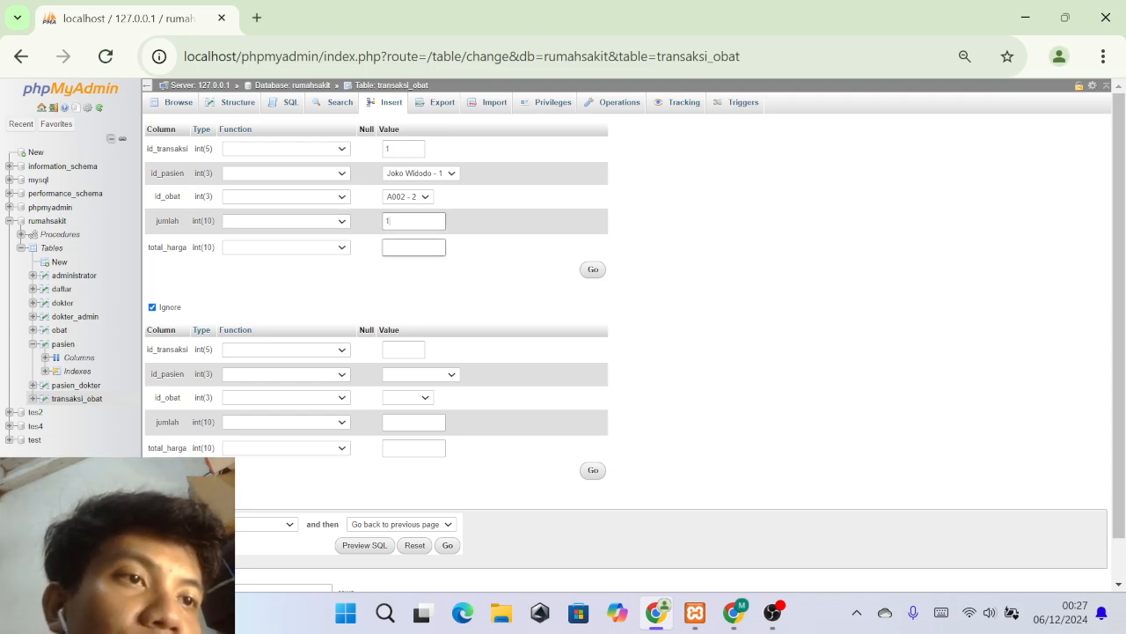
{"action": "left_click", "coordinate": [413, 247]}
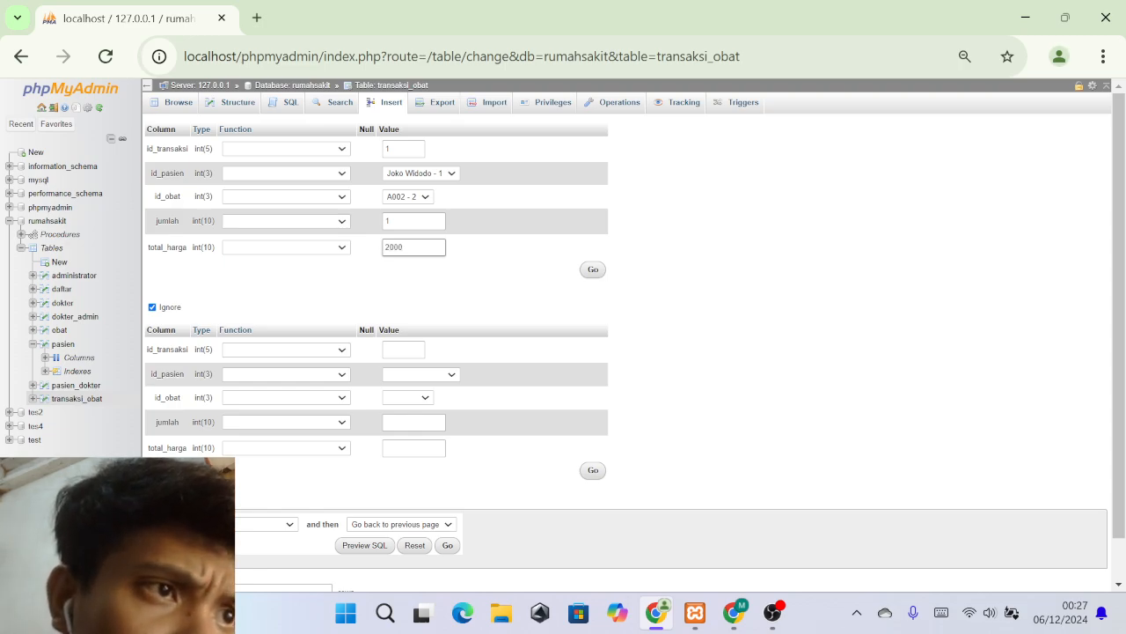
{"action": "type", "text": "0"}
{"action": "key", "text": "BackSpace"}
{"action": "key", "text": "BackSpace"}
{"action": "key", "text": "BackSpace"}
{"action": "key", "text": "BackSpace"}
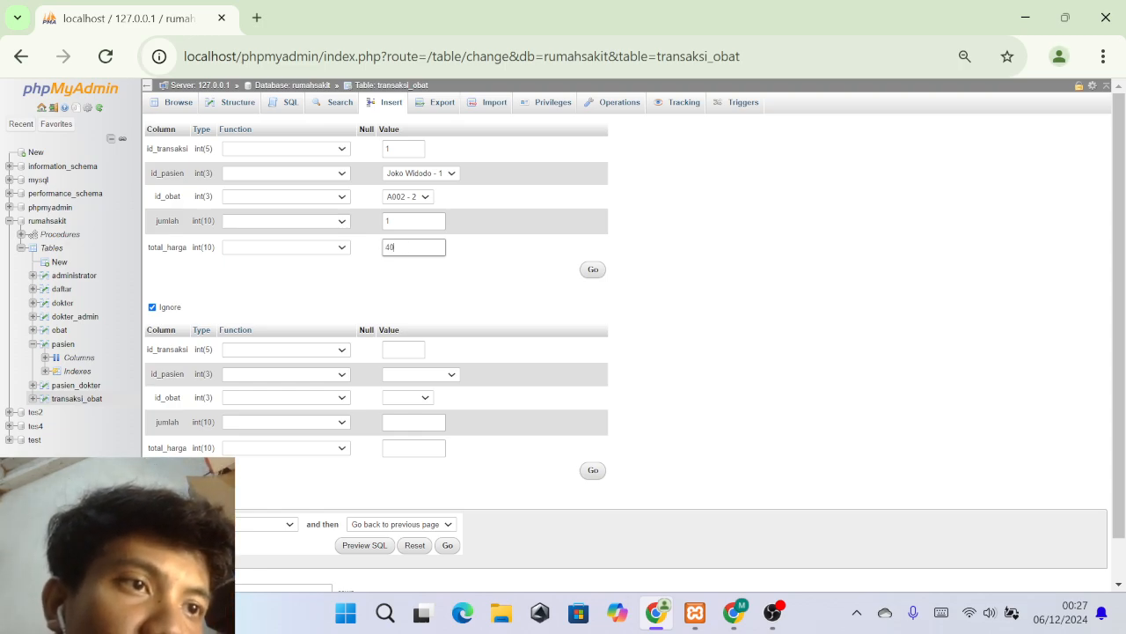
{"action": "type", "text": "40000"}
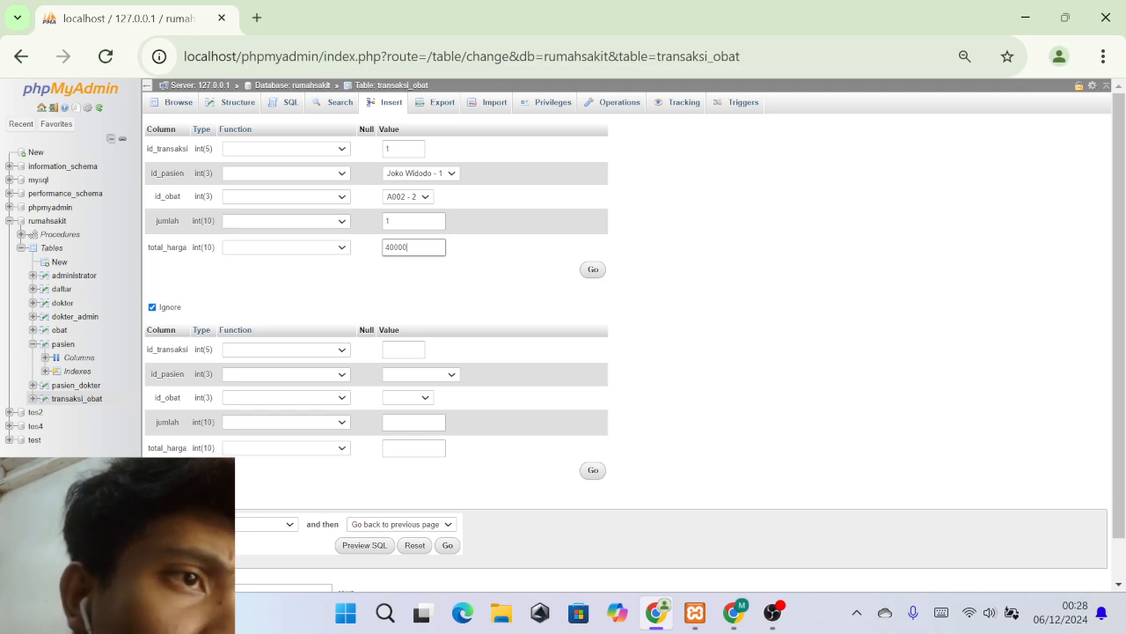
{"action": "key", "text": "shift+Tab"}
{"action": "type", "text": "2"}
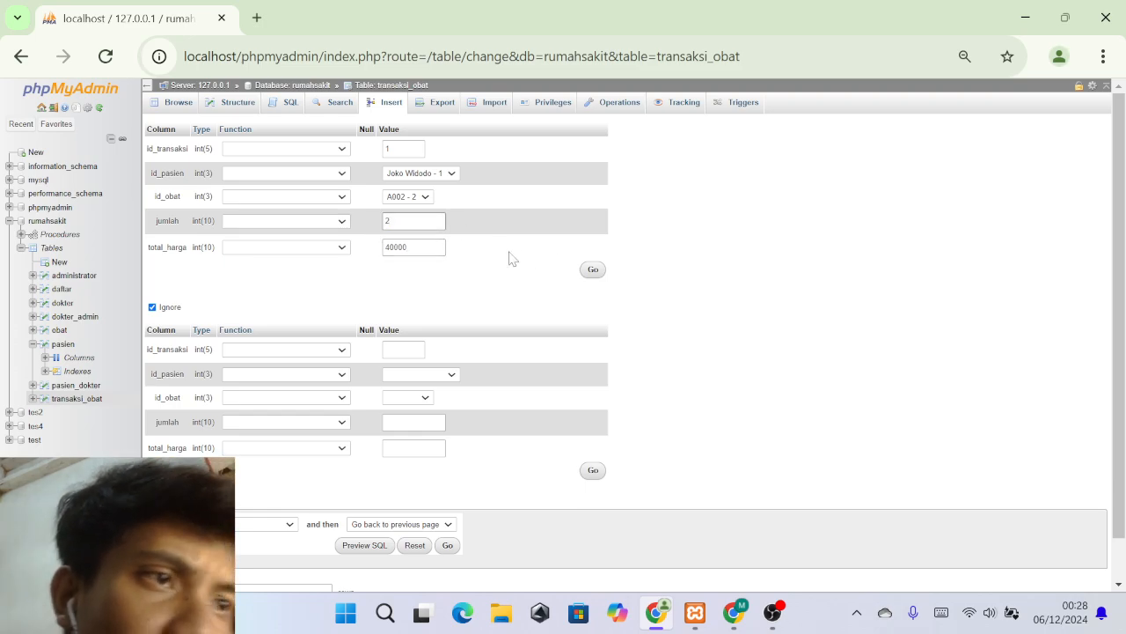
{"action": "left_click", "coordinate": [590, 271]}
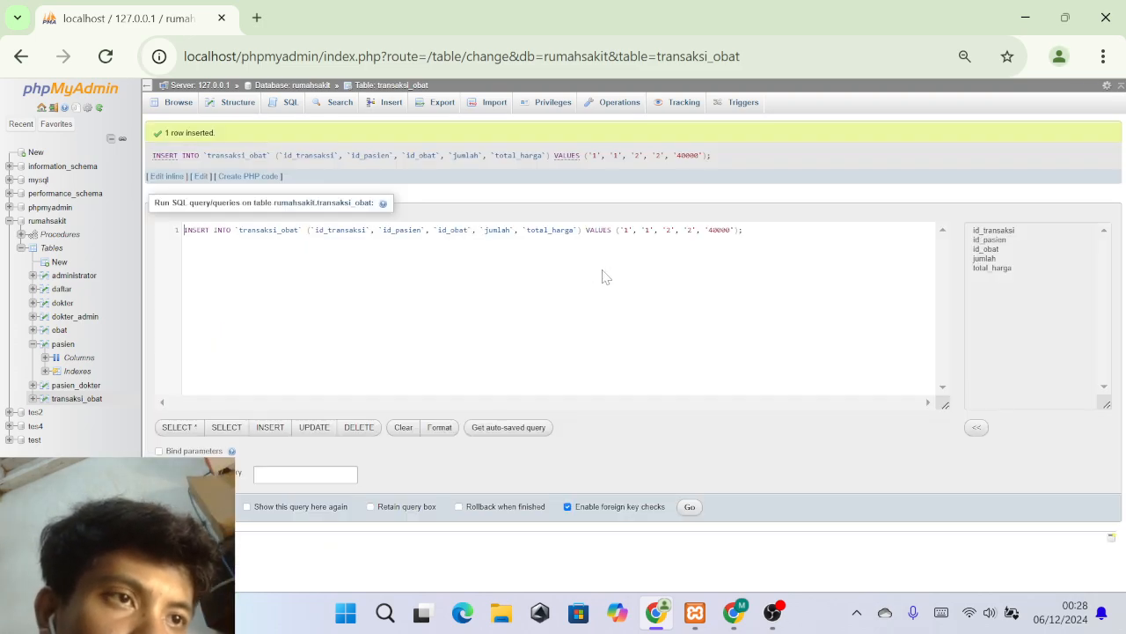
Browse the inserted transaksi_obat record and open the trigger list of the rumahsakit database.
{"action": "left_click", "coordinate": [77, 398]}
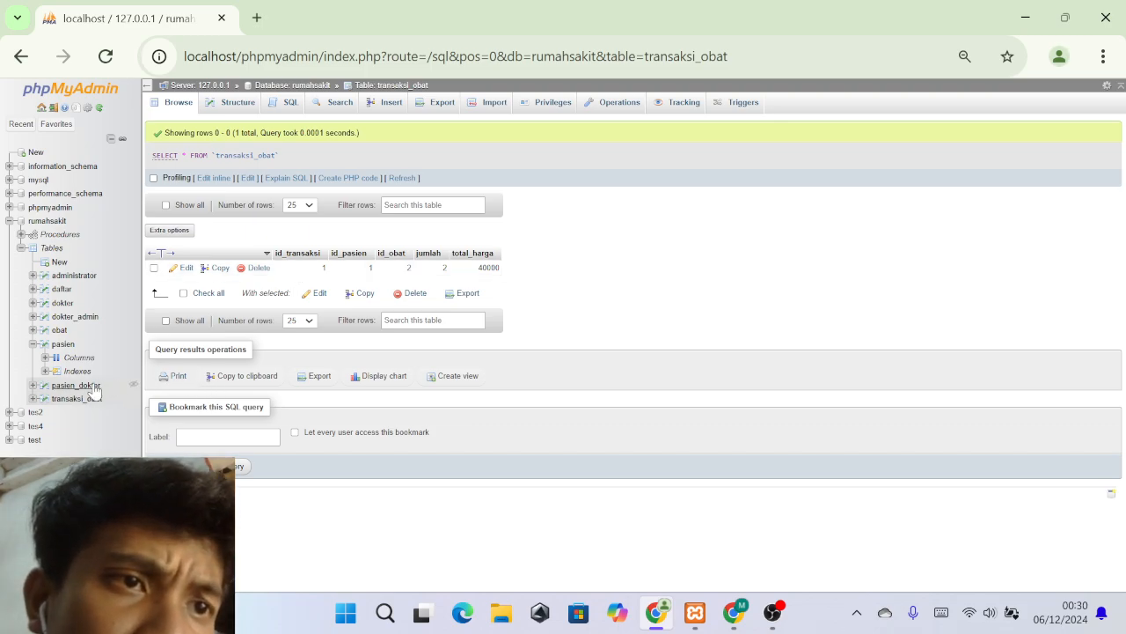
{"action": "left_click", "coordinate": [47, 221]}
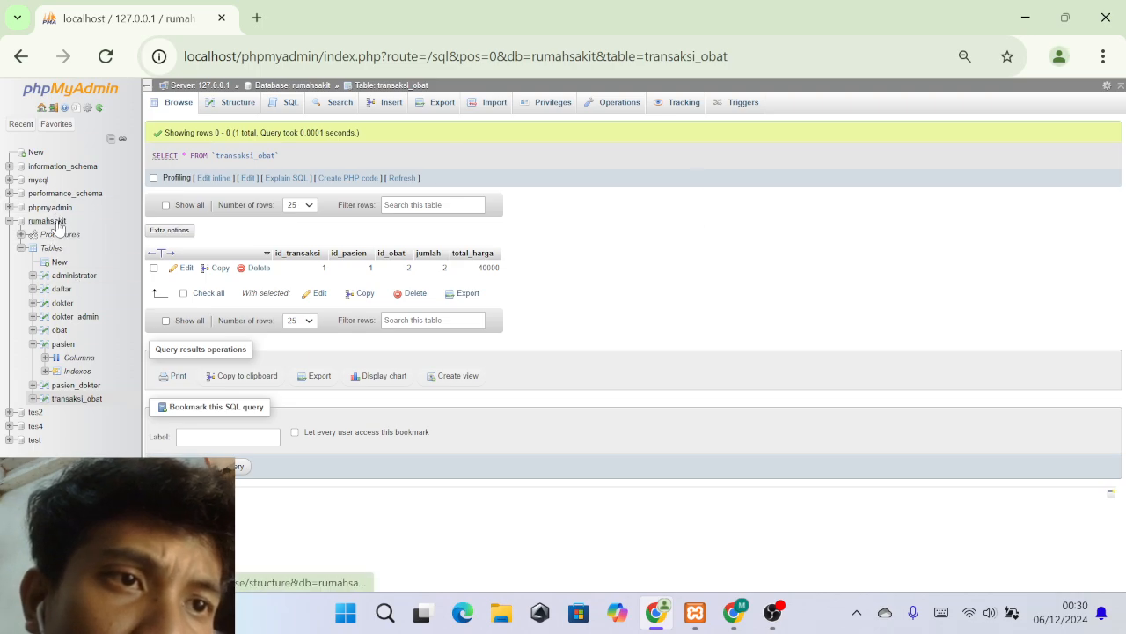
{"action": "left_click", "coordinate": [62, 344]}
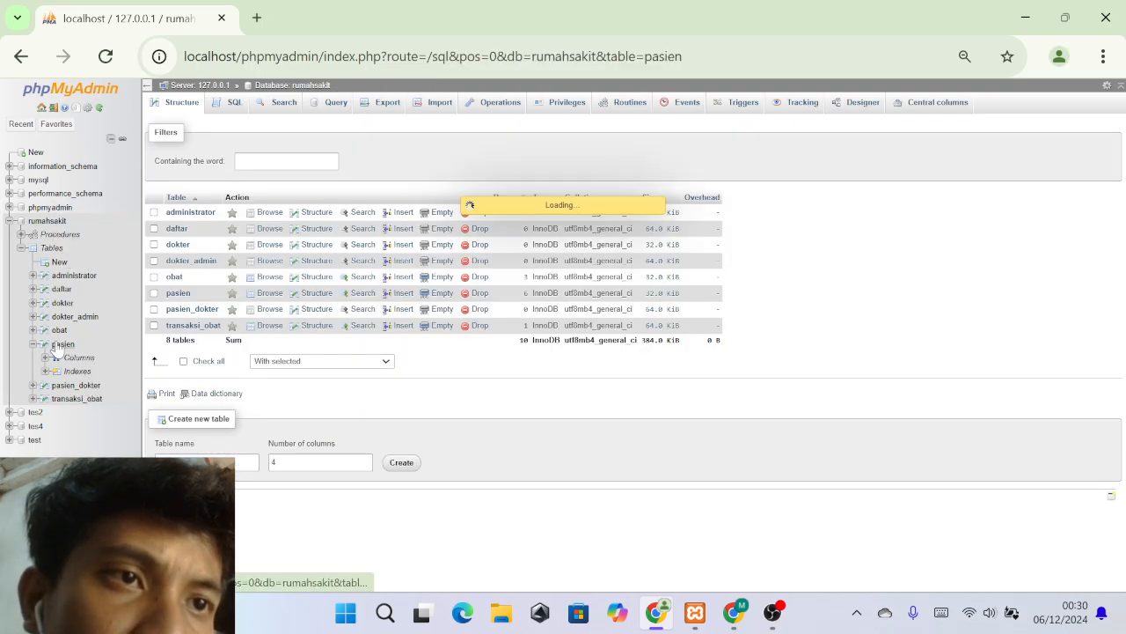
{"action": "left_click", "coordinate": [46, 221]}
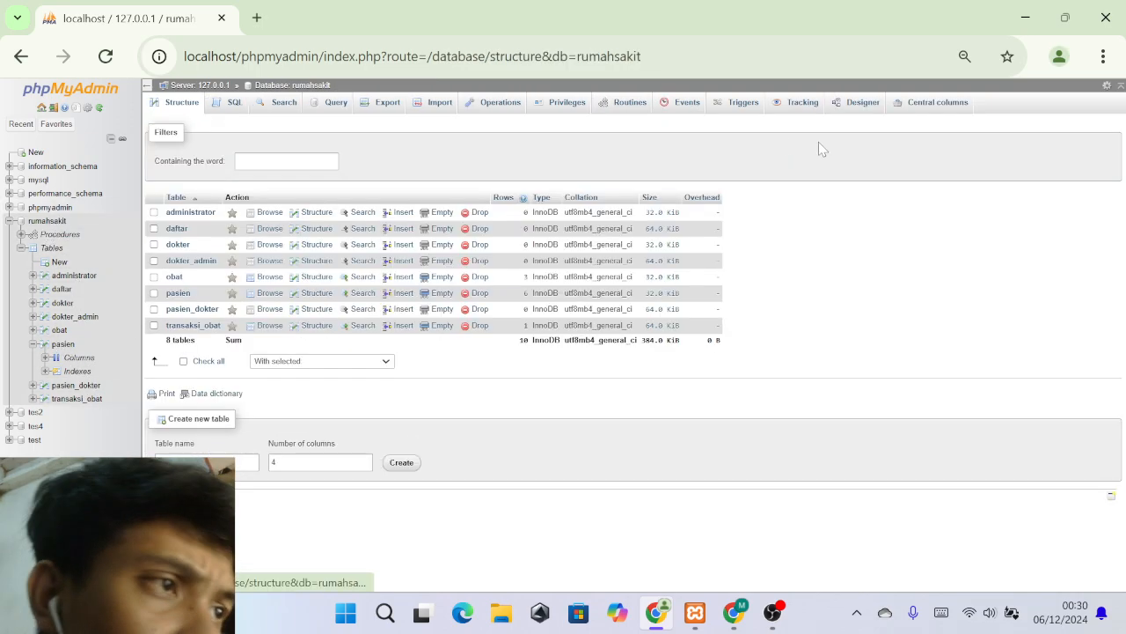
{"action": "left_click", "coordinate": [737, 103]}
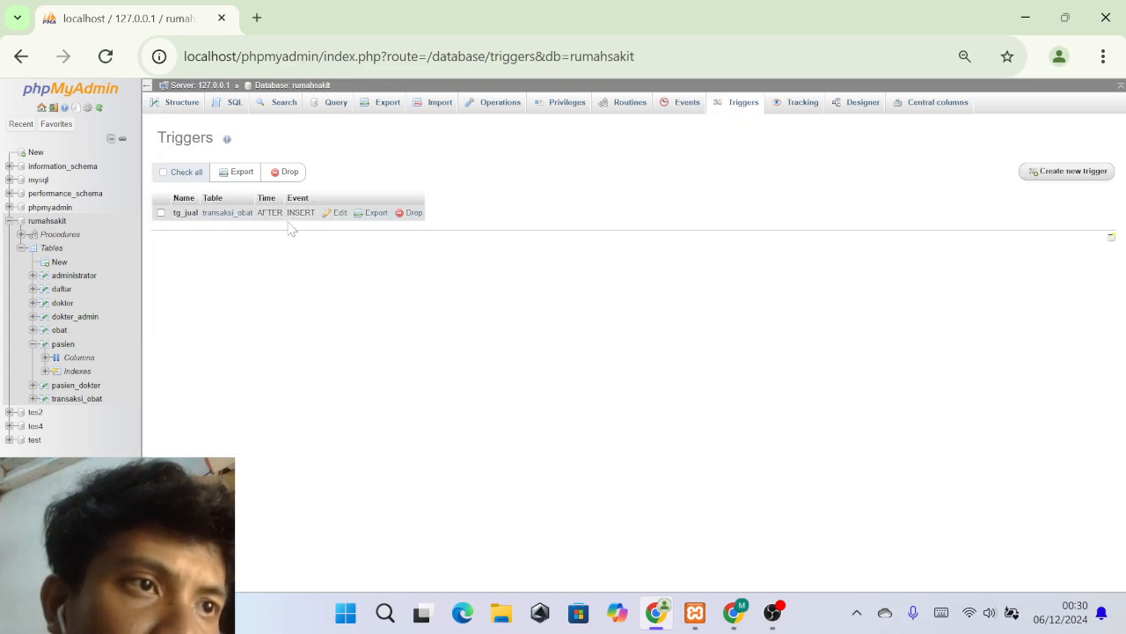
Check the transaksi_obat record against the stok values in obat, and return to the rumahsakit trigger list.
{"action": "left_click", "coordinate": [76, 399]}
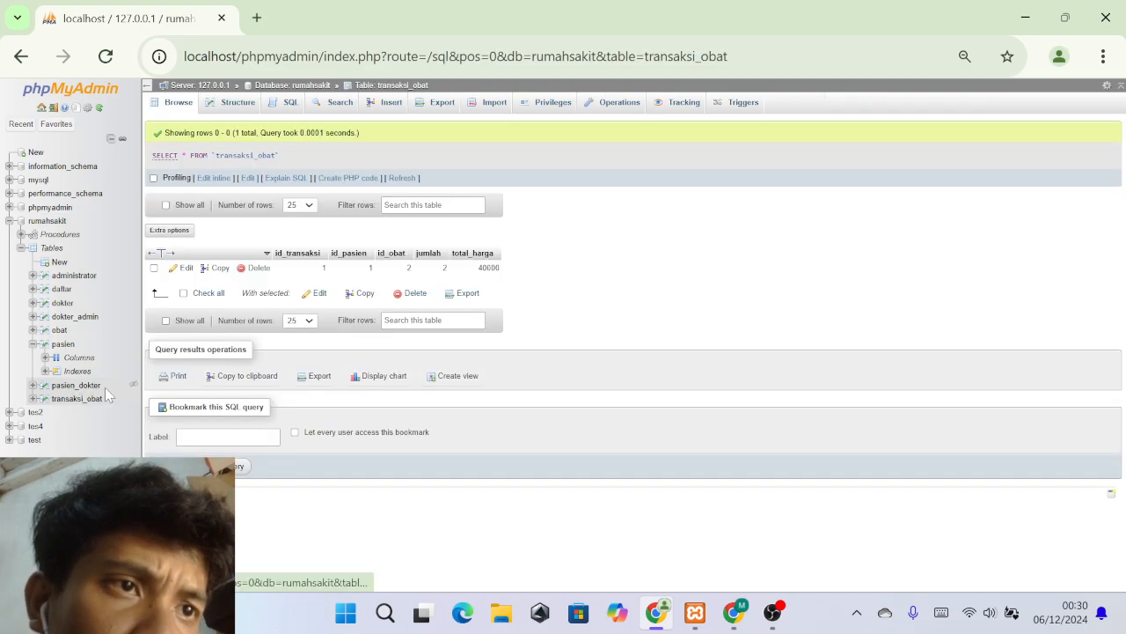
{"action": "left_click", "coordinate": [59, 330]}
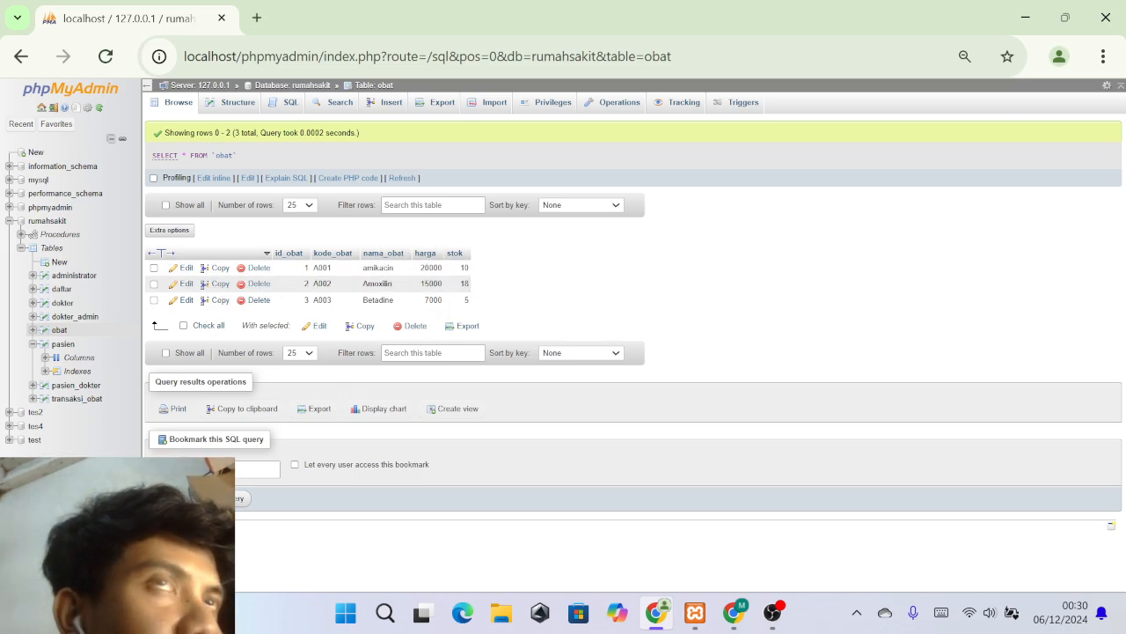
{"action": "left_click", "coordinate": [48, 244]}
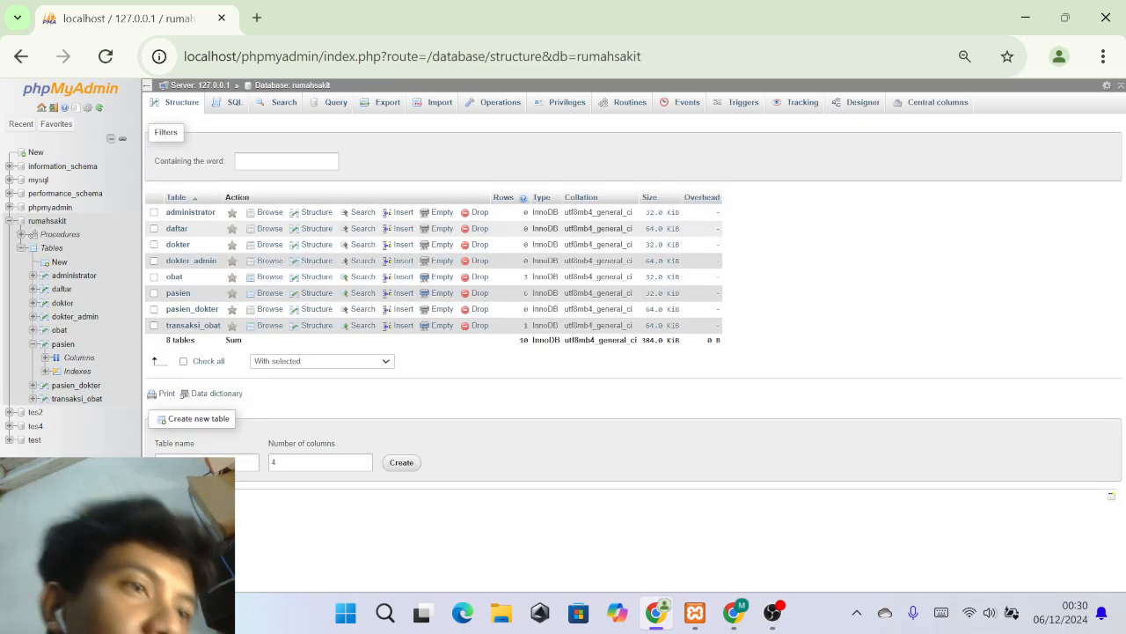
{"action": "left_click", "coordinate": [739, 102]}
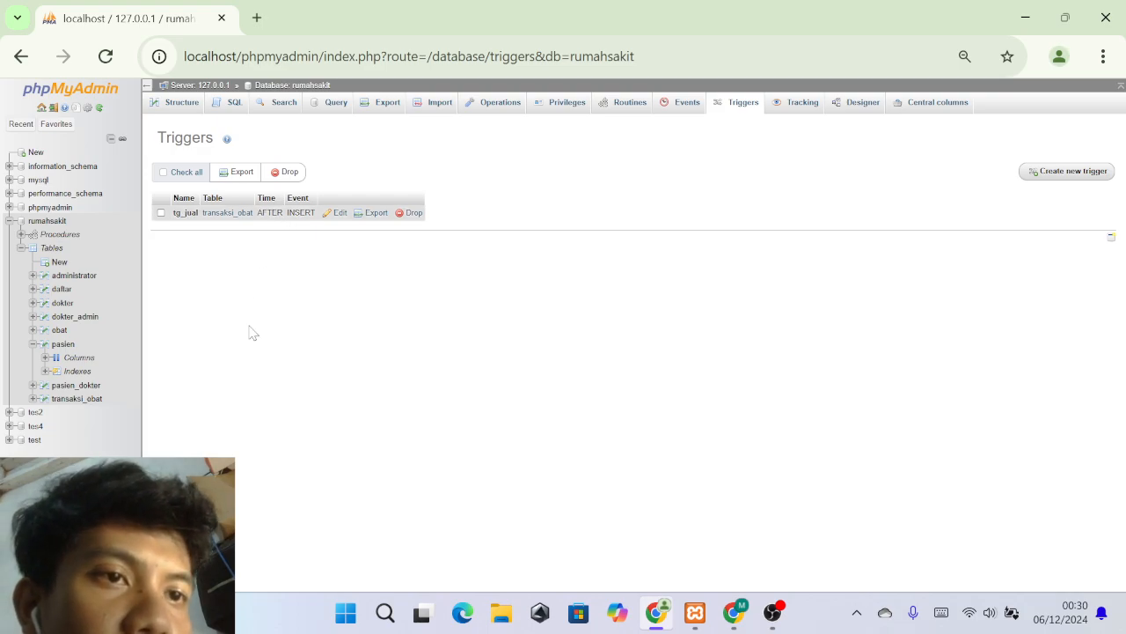
Compare the jumlah sold in transaksi_obat with the stok of Amoxilin in the obat table.
{"action": "left_click", "coordinate": [75, 401]}
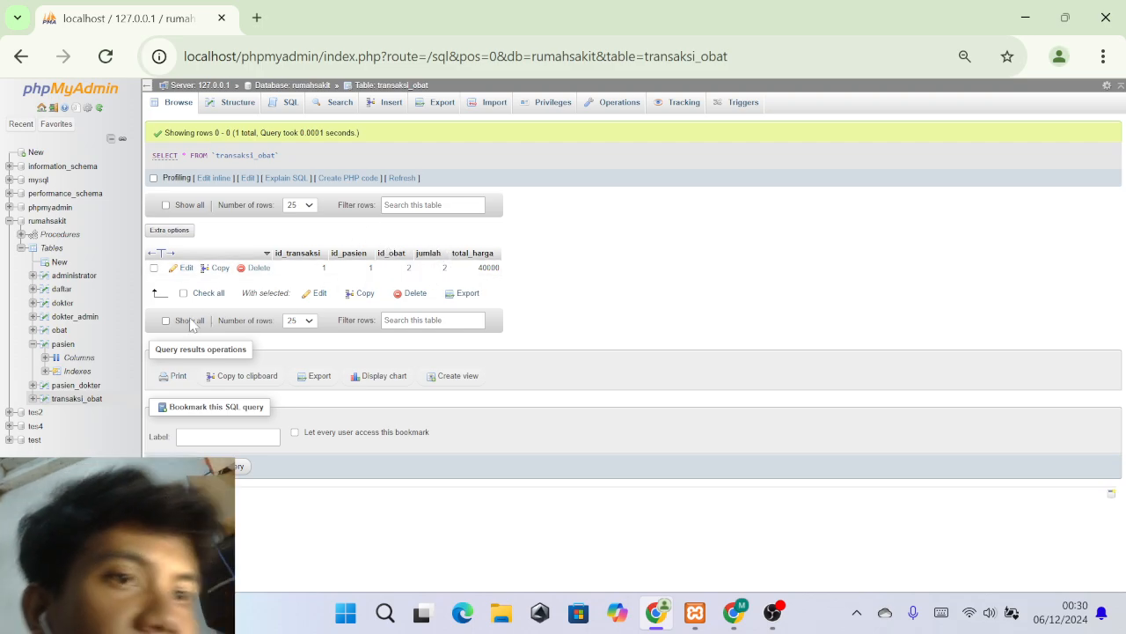
{"action": "left_click", "coordinate": [59, 330]}
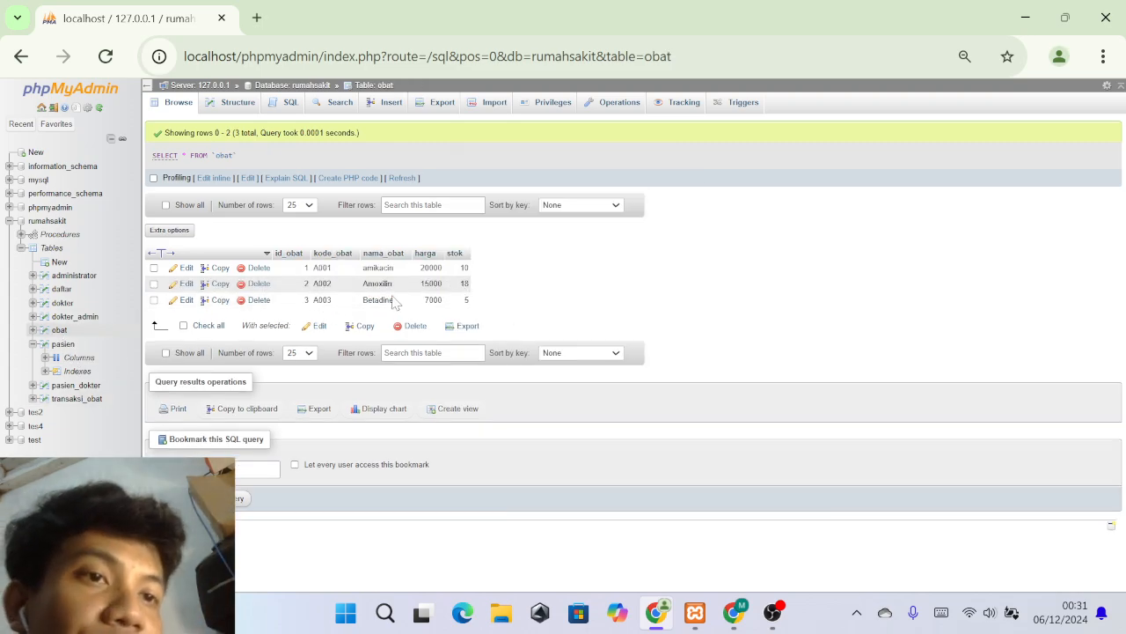
{"action": "left_click", "coordinate": [77, 400]}
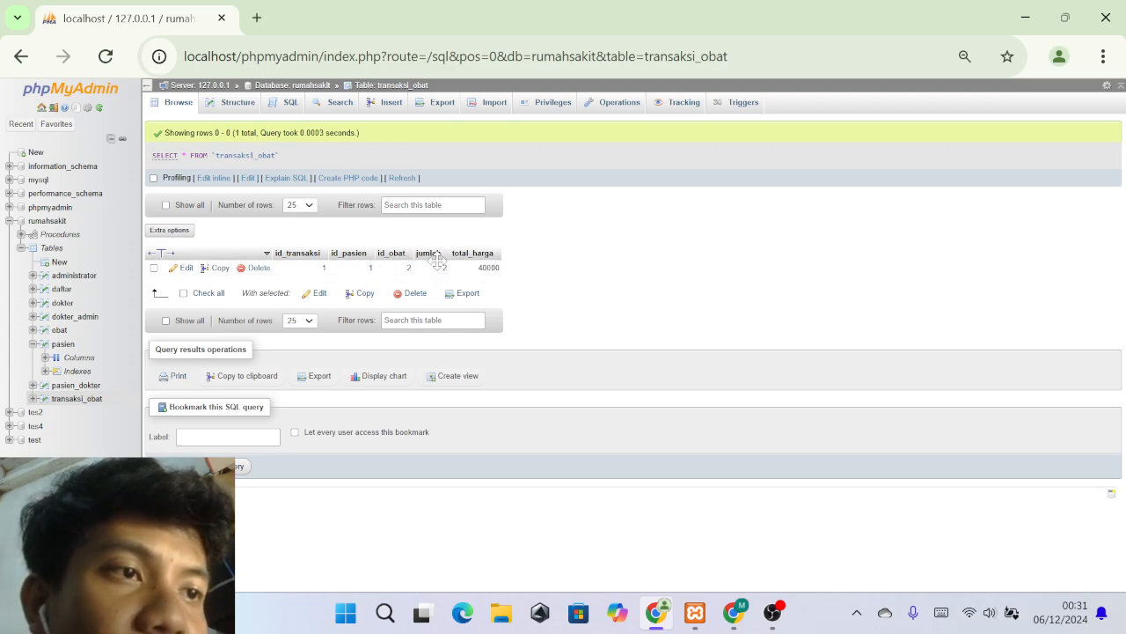
{"action": "left_click", "coordinate": [59, 330]}
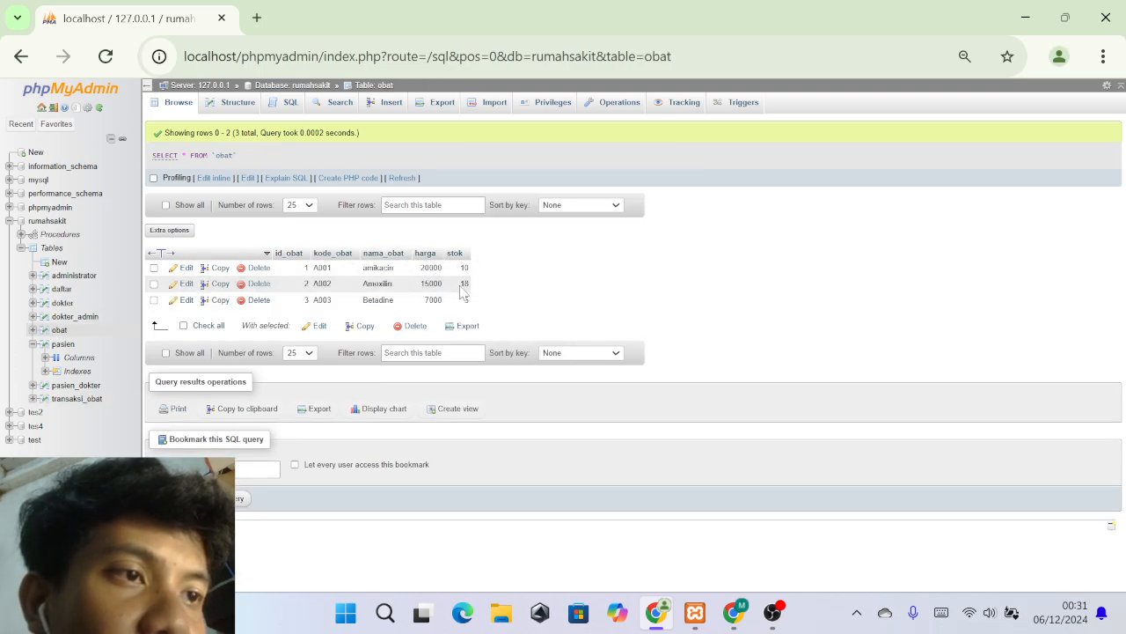
{"action": "left_click_drag", "start_coordinate": [458, 284], "coordinate": [482, 293]}
{"action": "left_click", "coordinate": [493, 289]}
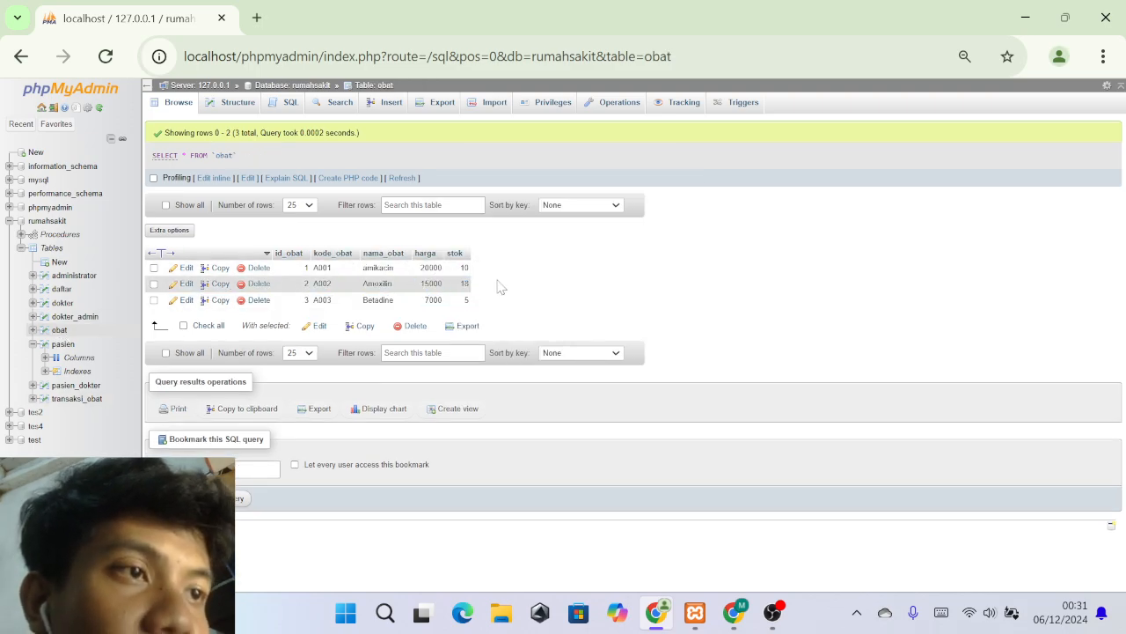
Review the rumahsakit trigger list once more and return to the database's table overview.
{"action": "left_click", "coordinate": [51, 221]}
{"action": "left_click", "coordinate": [737, 104]}
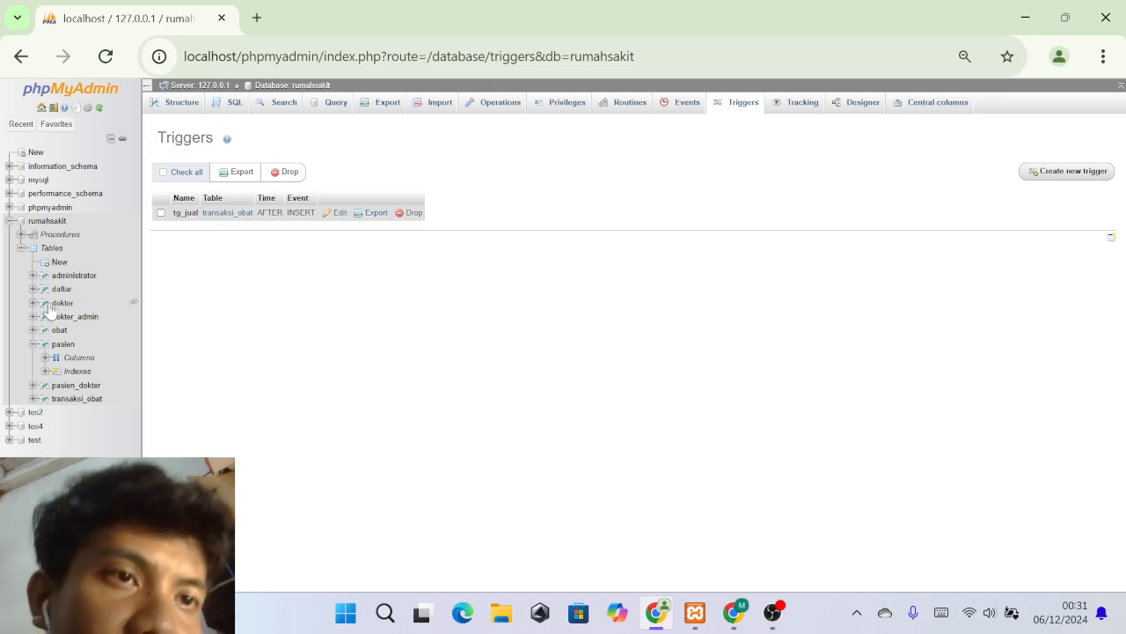
{"action": "left_click", "coordinate": [65, 223]}
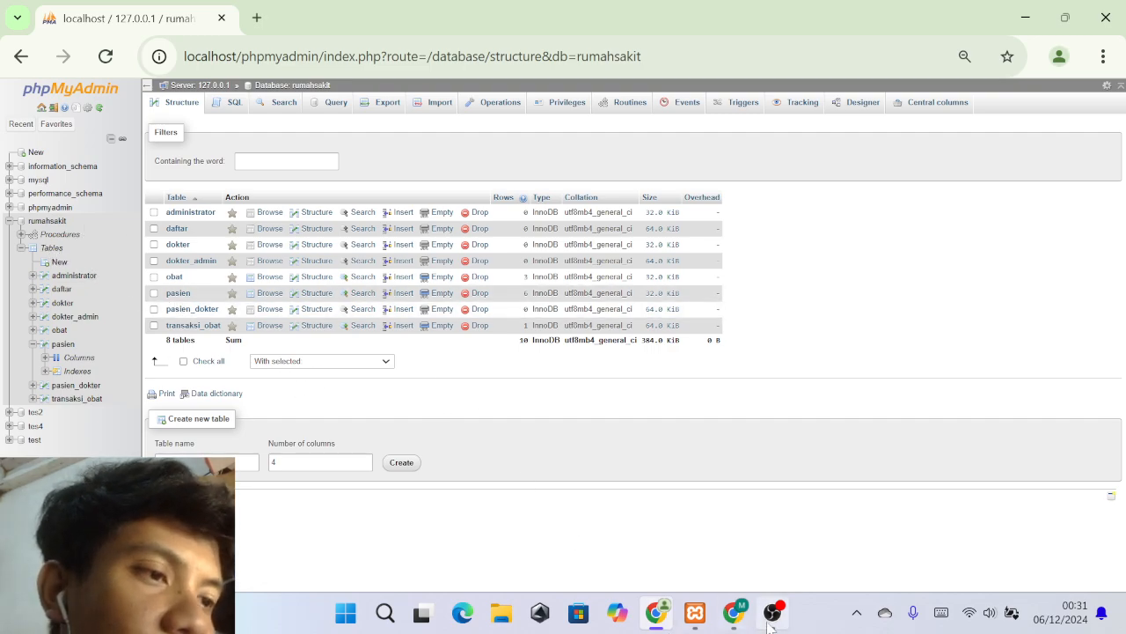
Switch to the practicum guide and TUGAS 3 PDFs in the other browser window to review them, and return to phpMyAdmin.
{"action": "left_click", "coordinate": [738, 616]}
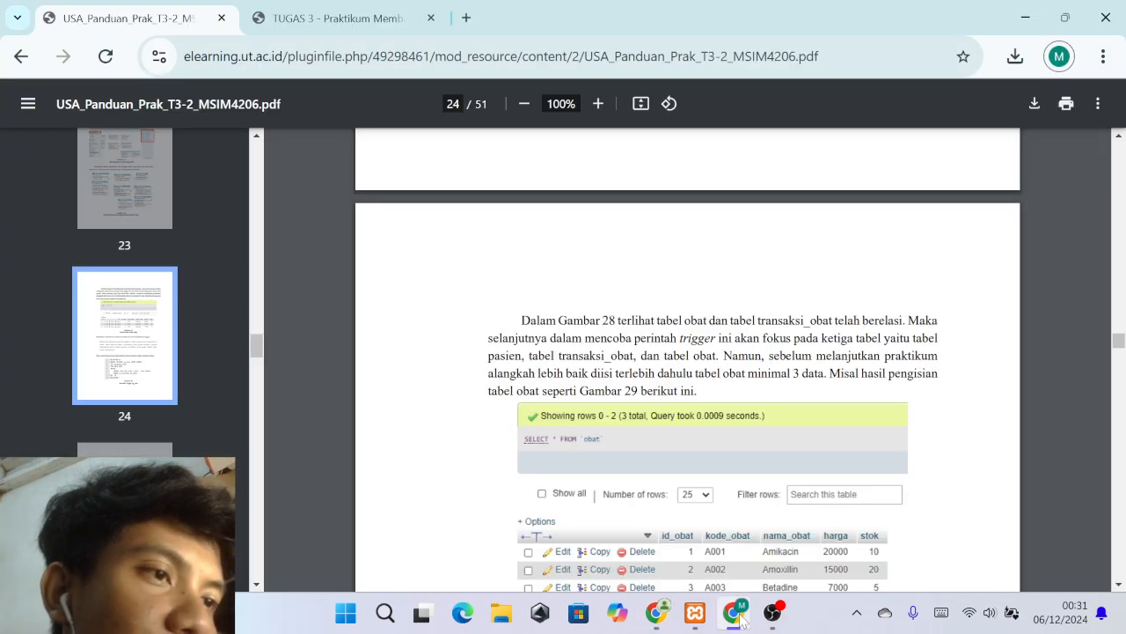
{"action": "left_click", "coordinate": [365, 18]}
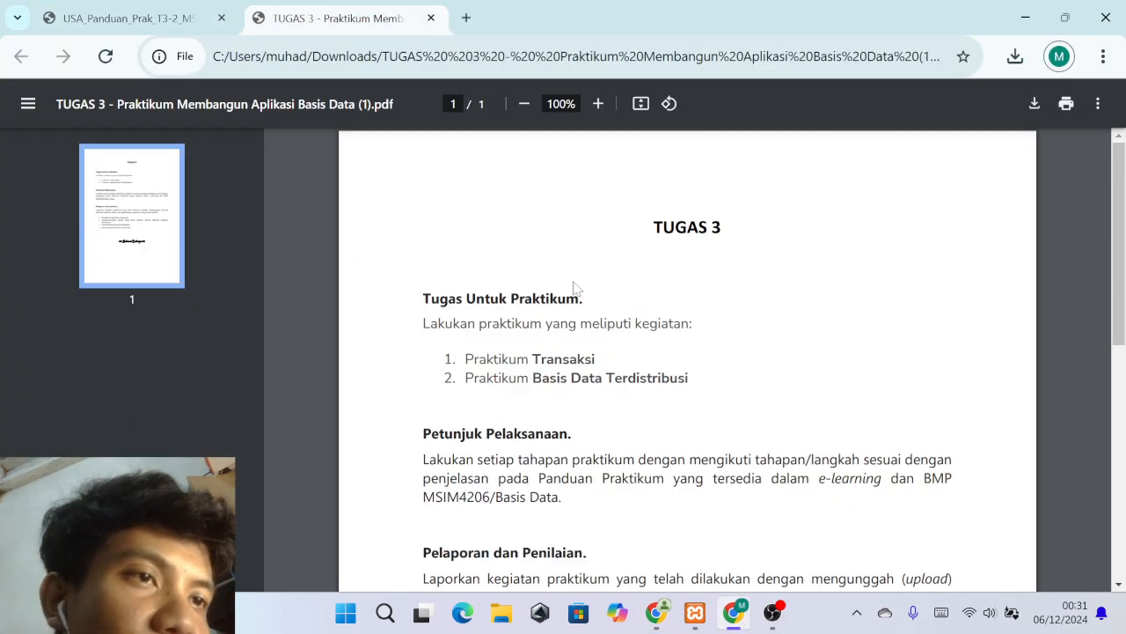
{"action": "left_click", "coordinate": [161, 16]}
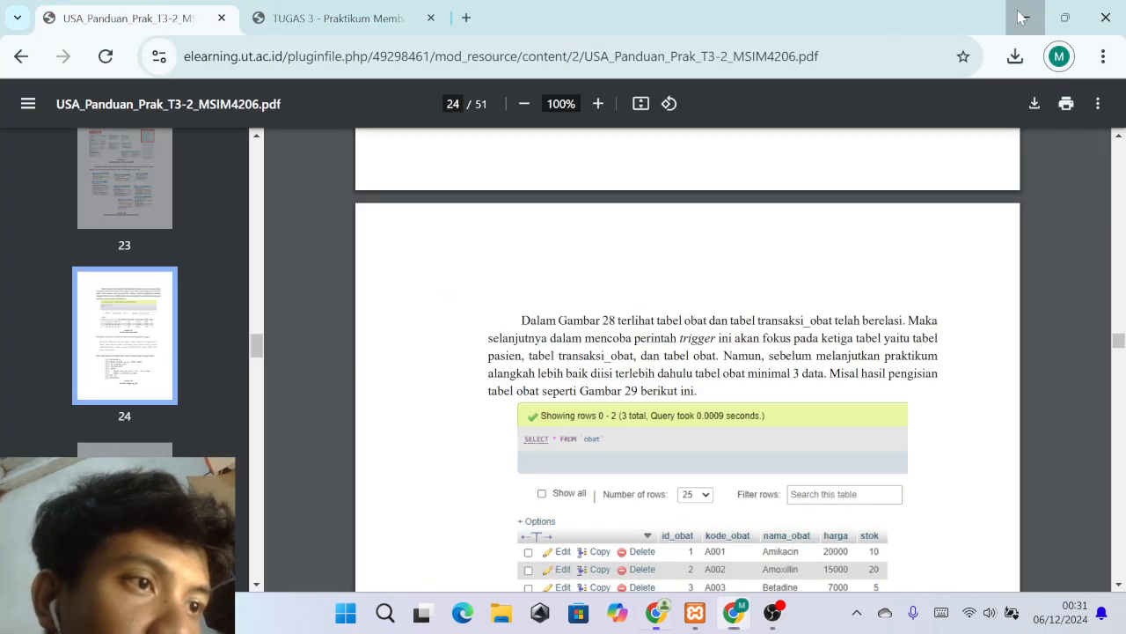
{"action": "left_click", "coordinate": [1023, 17]}
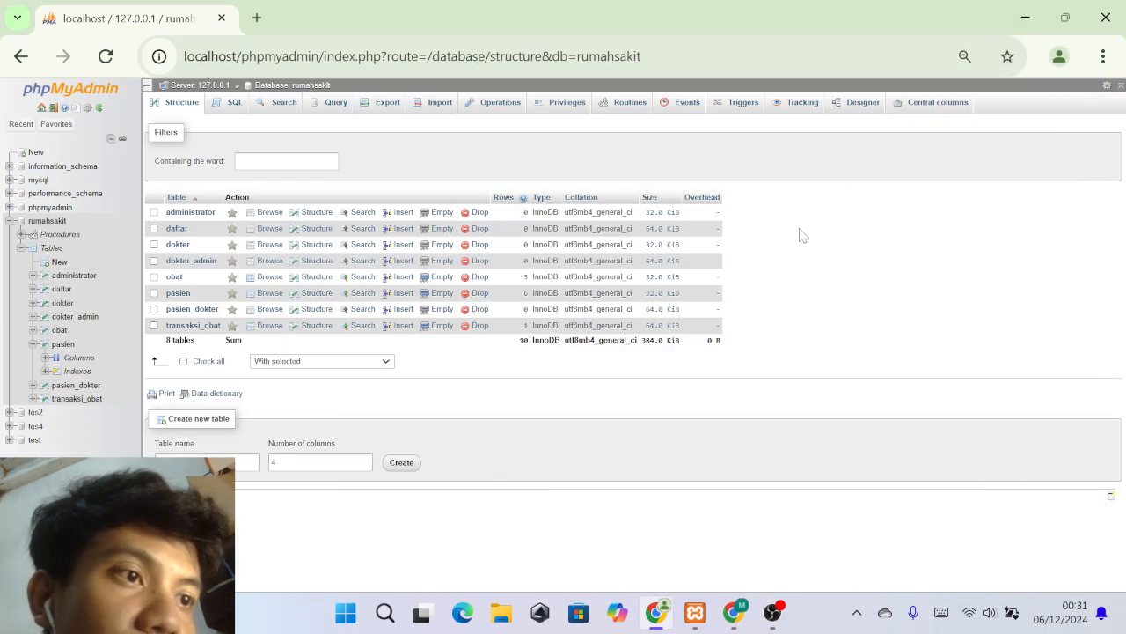
{"action": "left_click", "coordinate": [1025, 17]}
{"action": "left_click", "coordinate": [772, 614]}
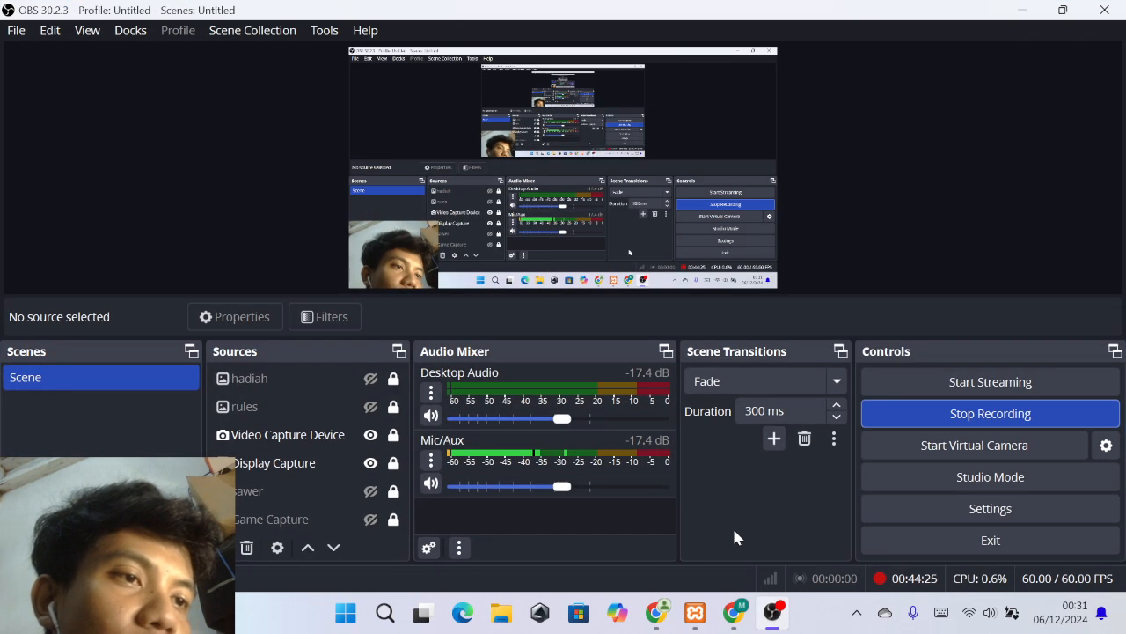